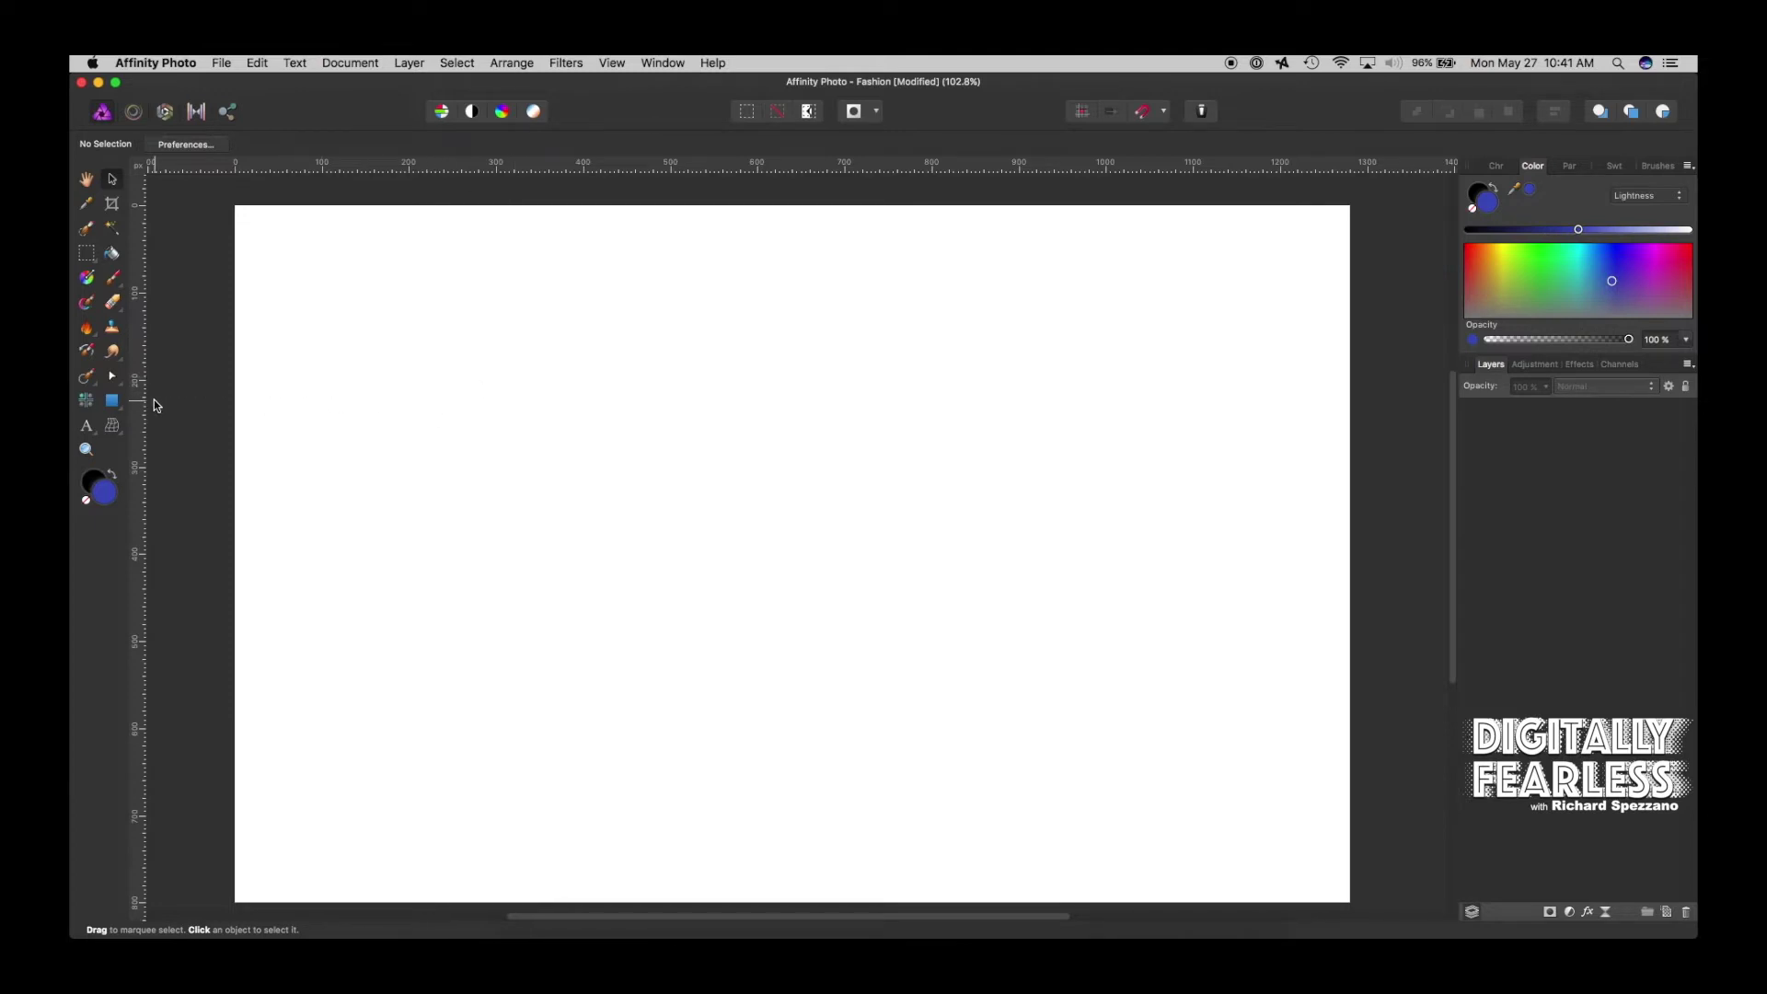
# Draw a small blue circle with the Ellipse Tool in the upper middle area of the canvas
pyautogui.click(113, 402)
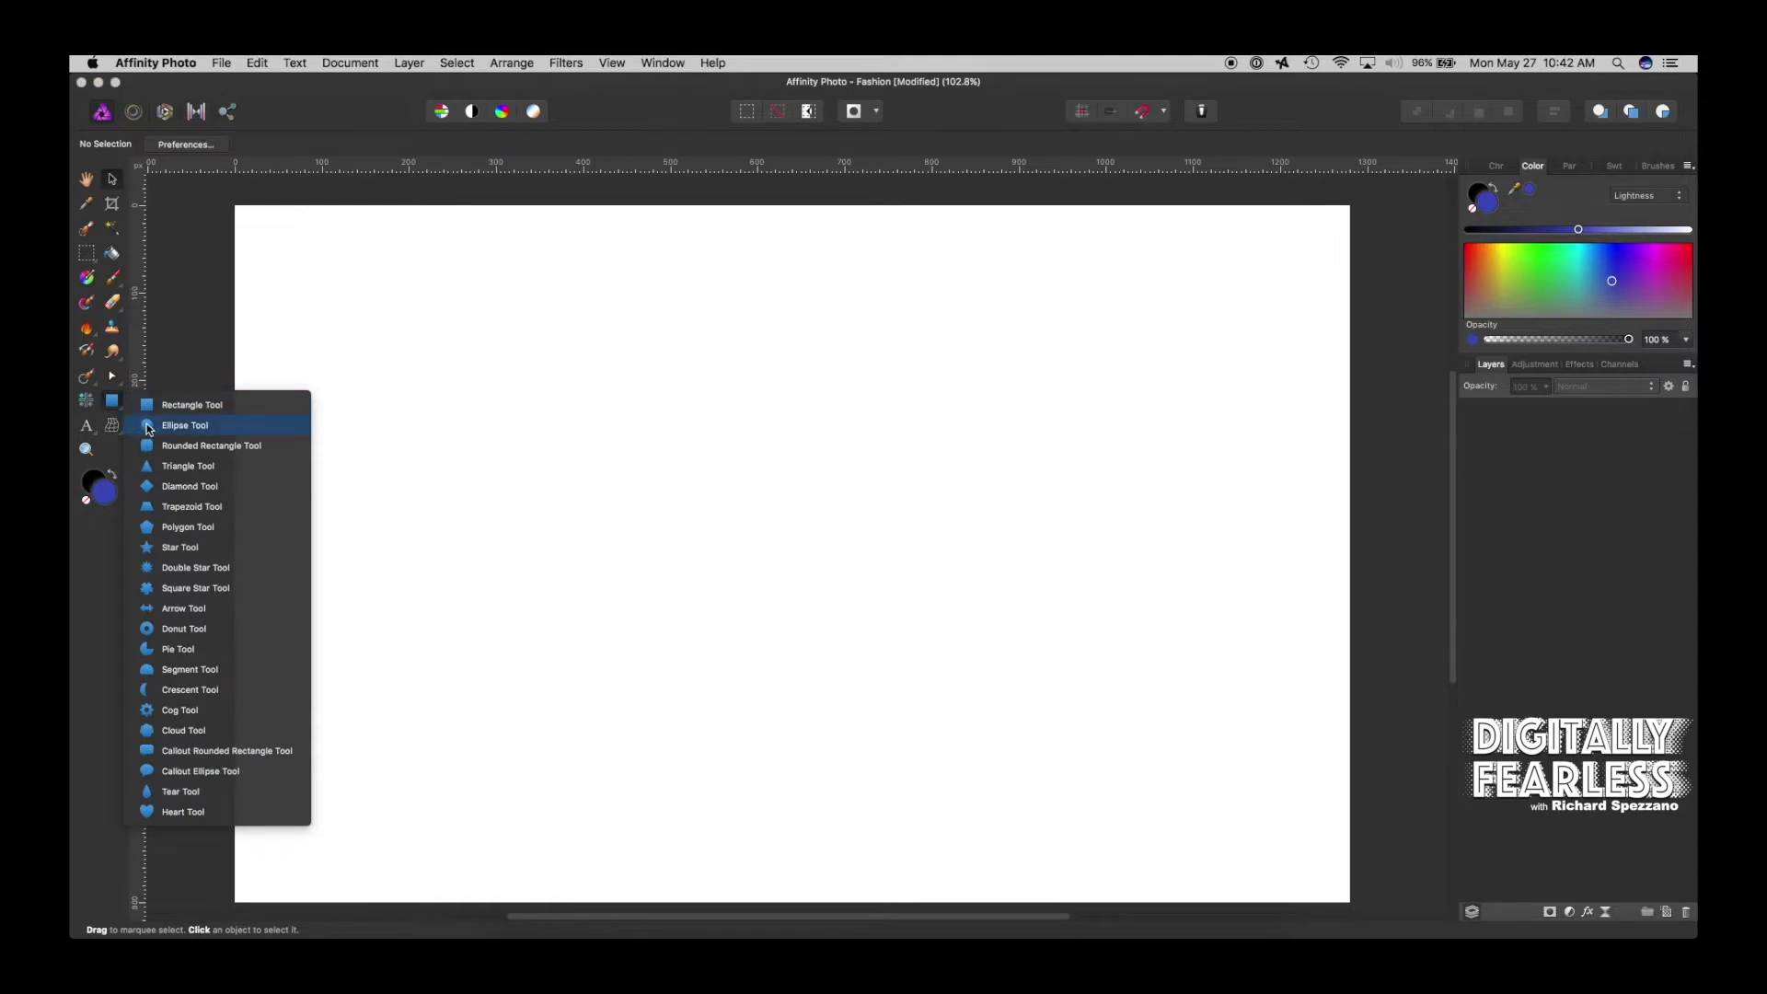
pyautogui.click(148, 427)
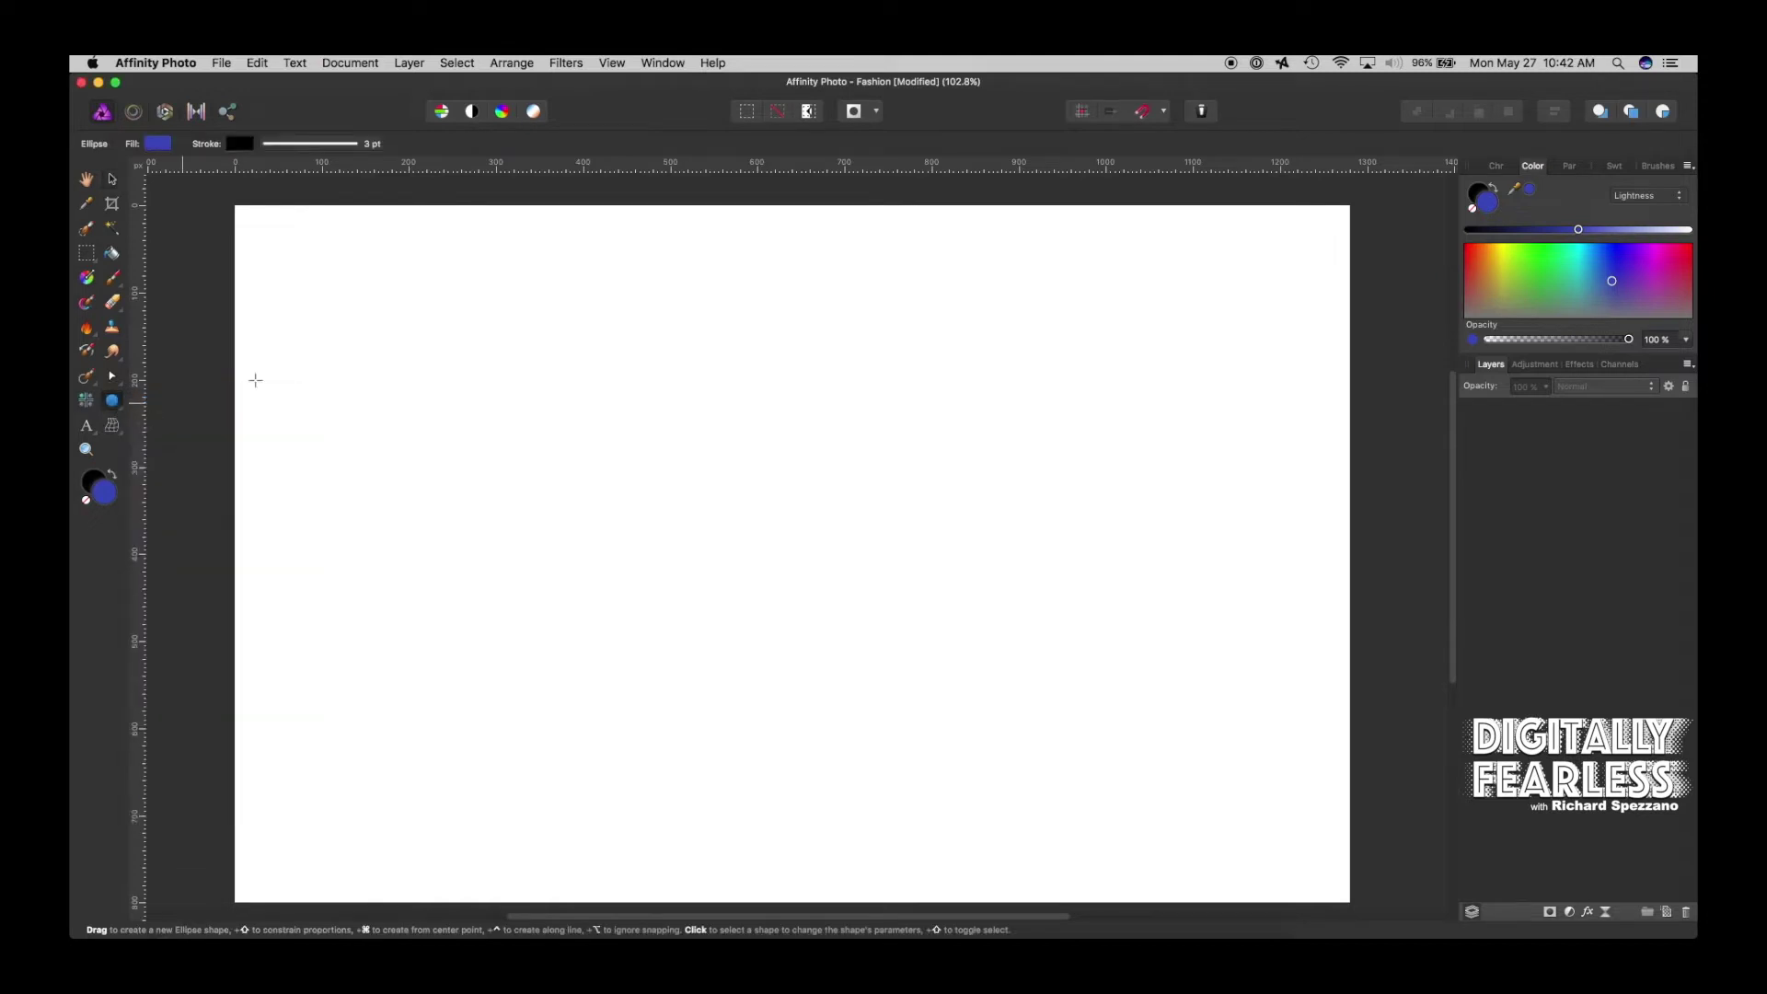
pyautogui.moveTo(631, 323); pyautogui.dragTo(693, 384)
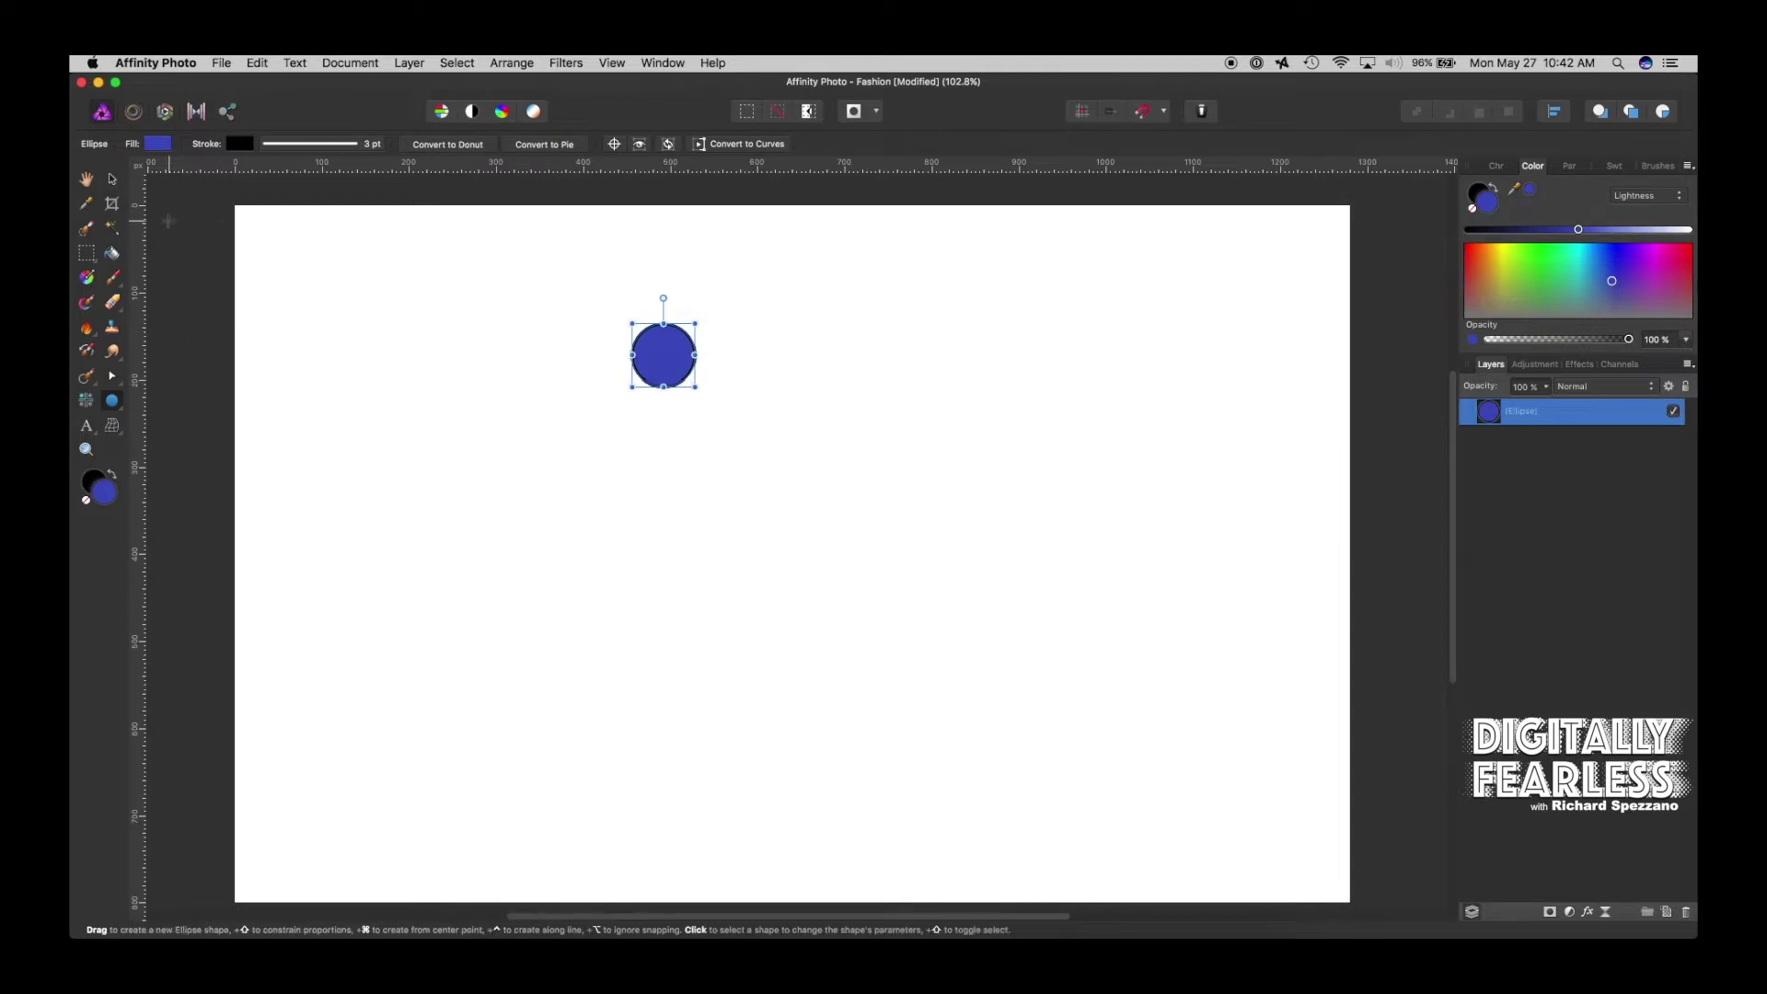
pyautogui.click(112, 178)
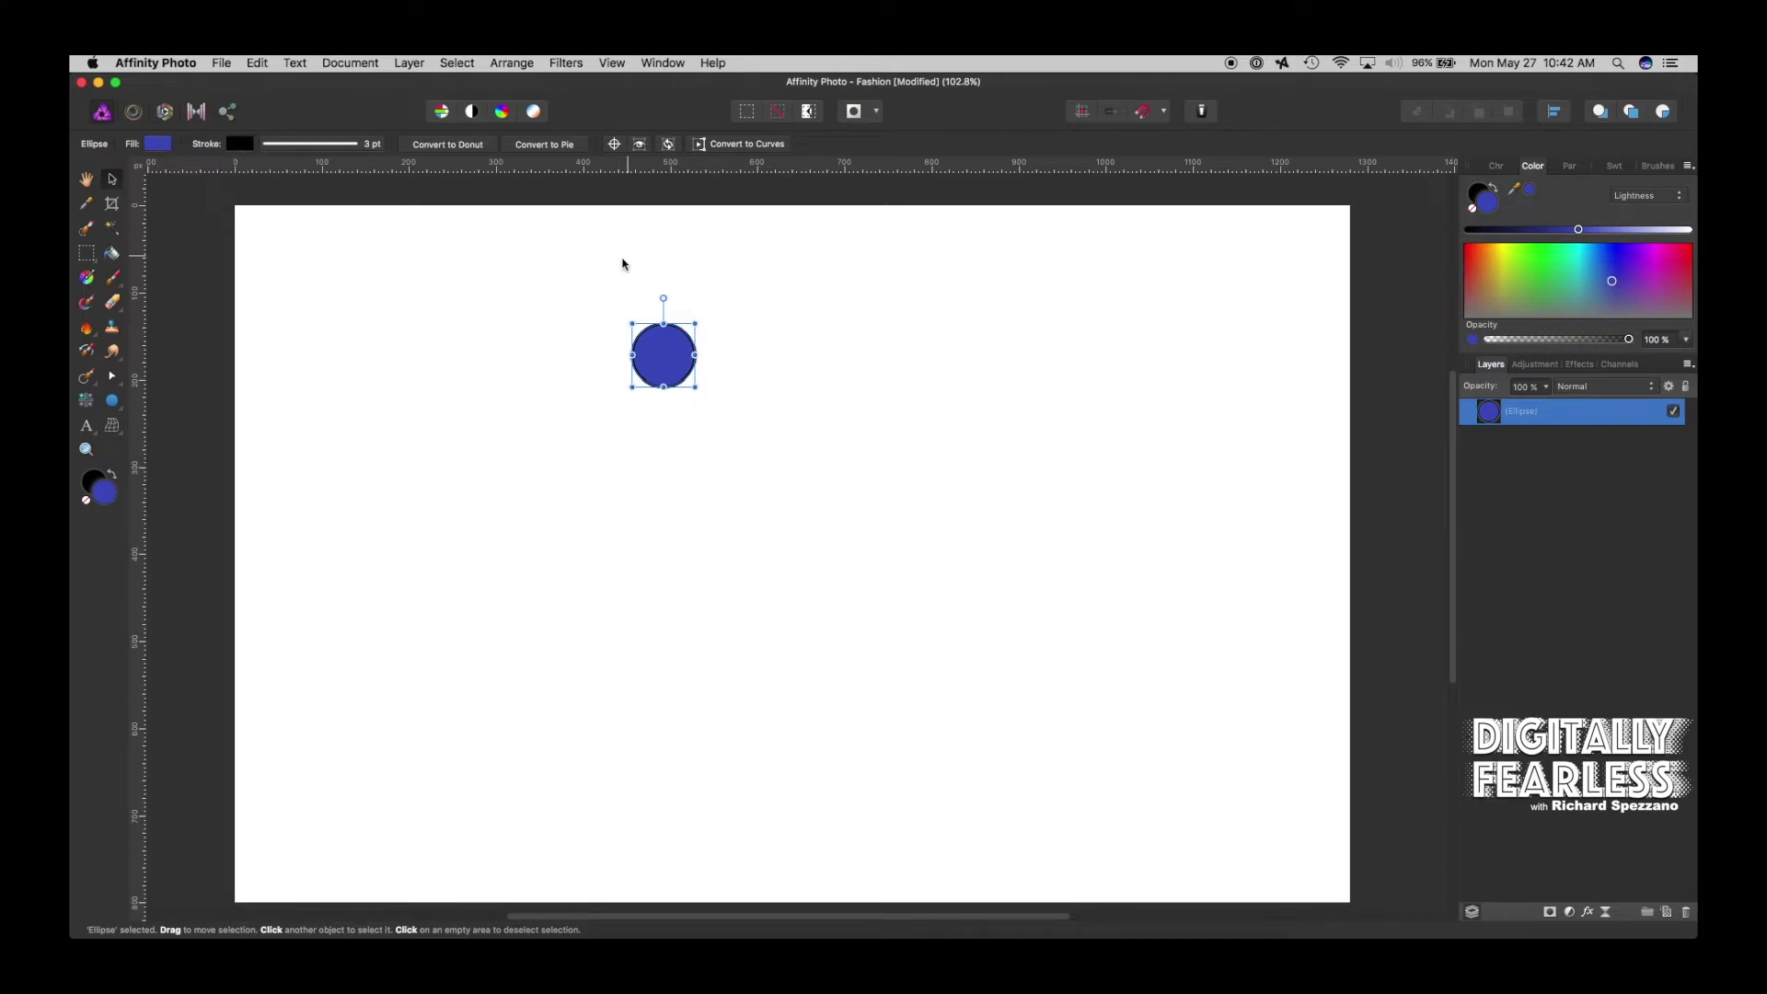
# Remove the circle's stroke and move the circle slightly down towards the middle of the canvas
pyautogui.click(238, 144)
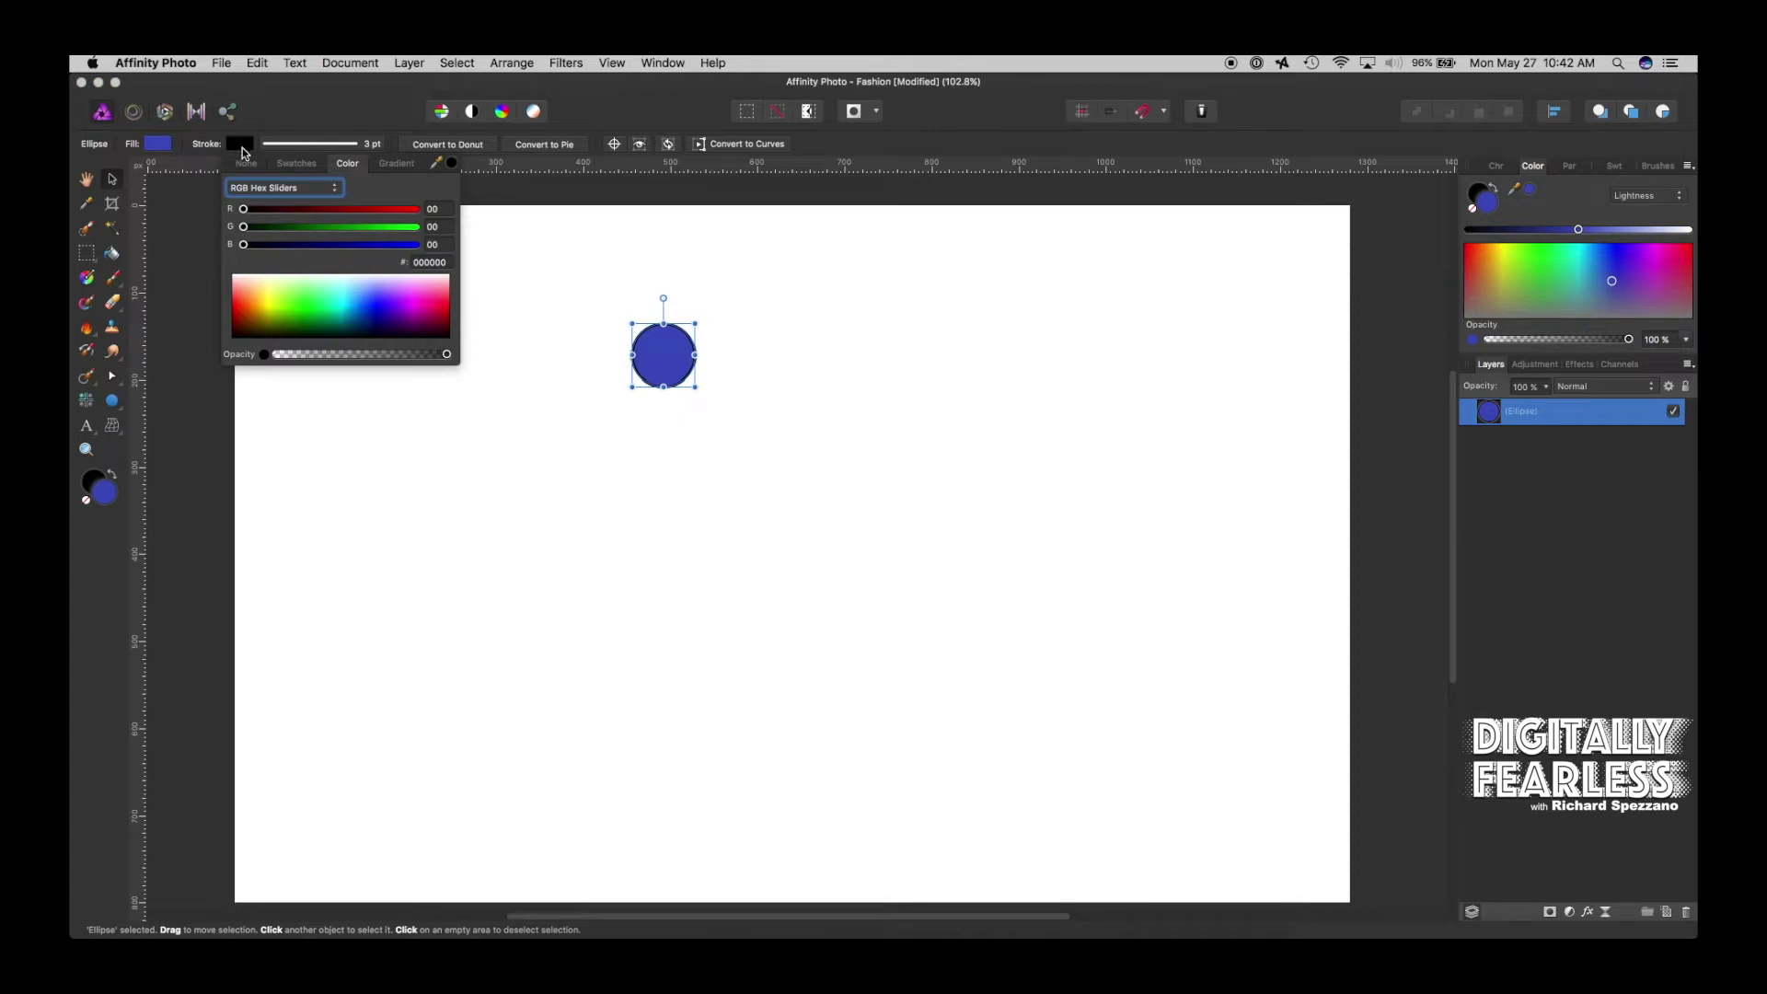
pyautogui.click(245, 166)
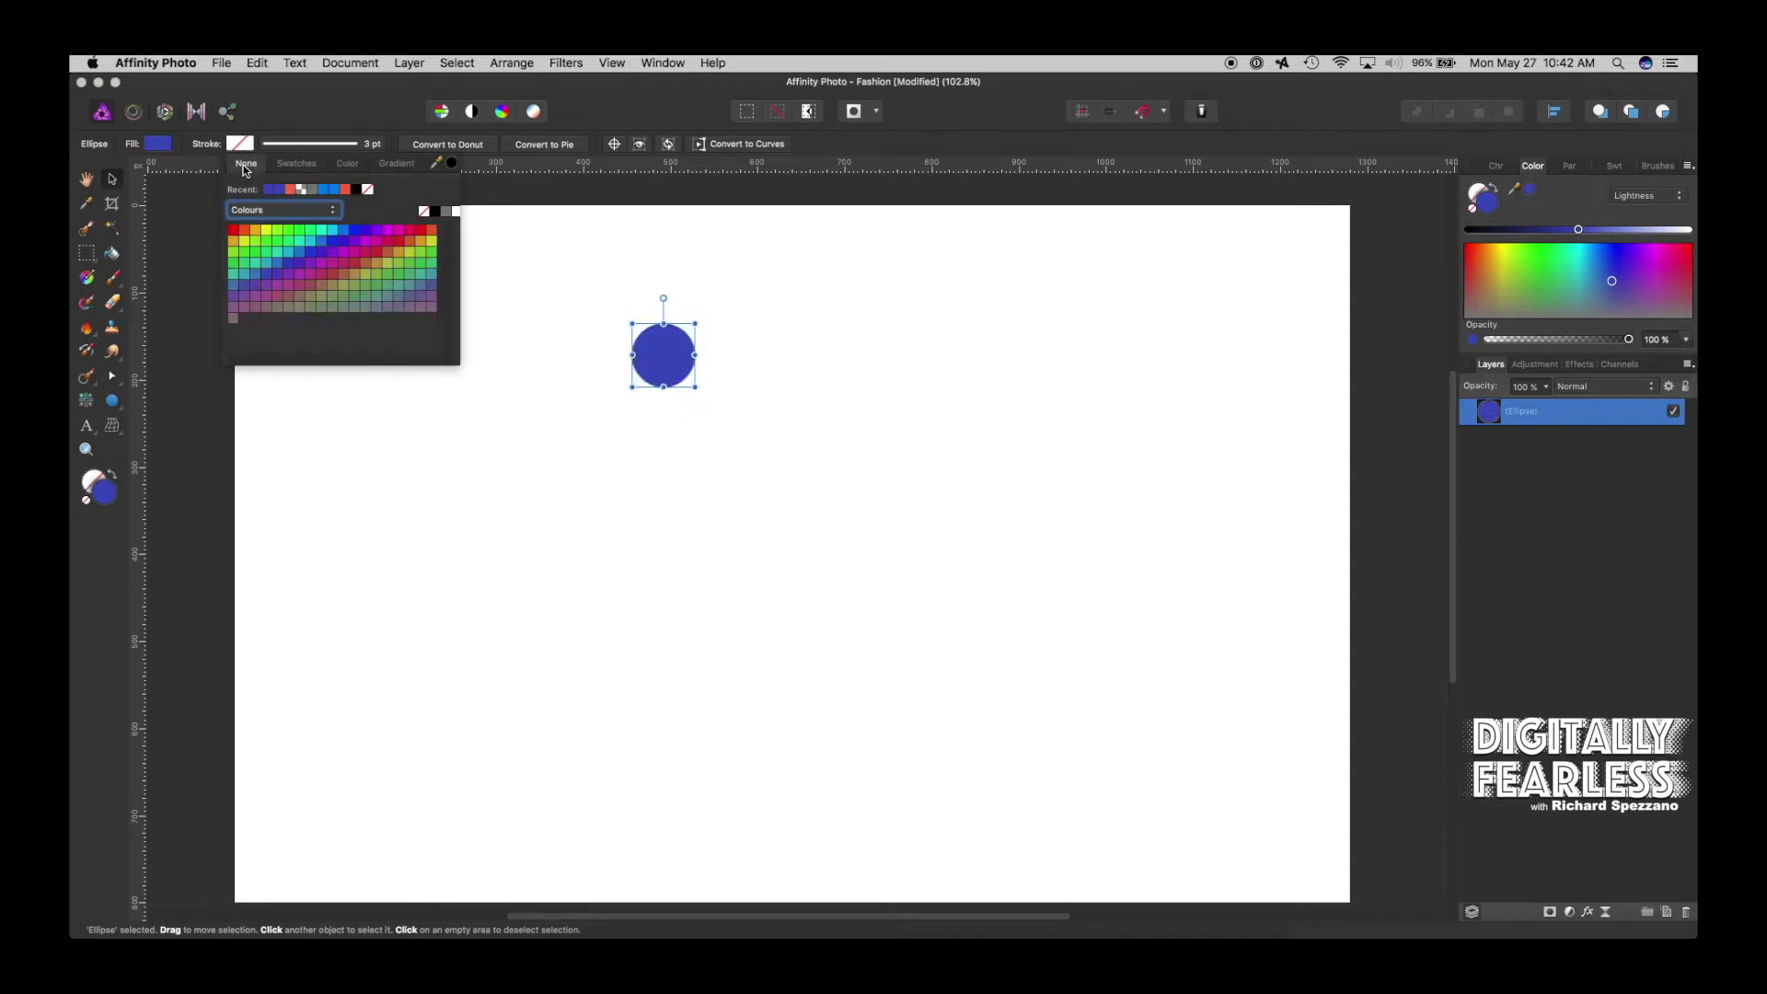
pyautogui.click(583, 252)
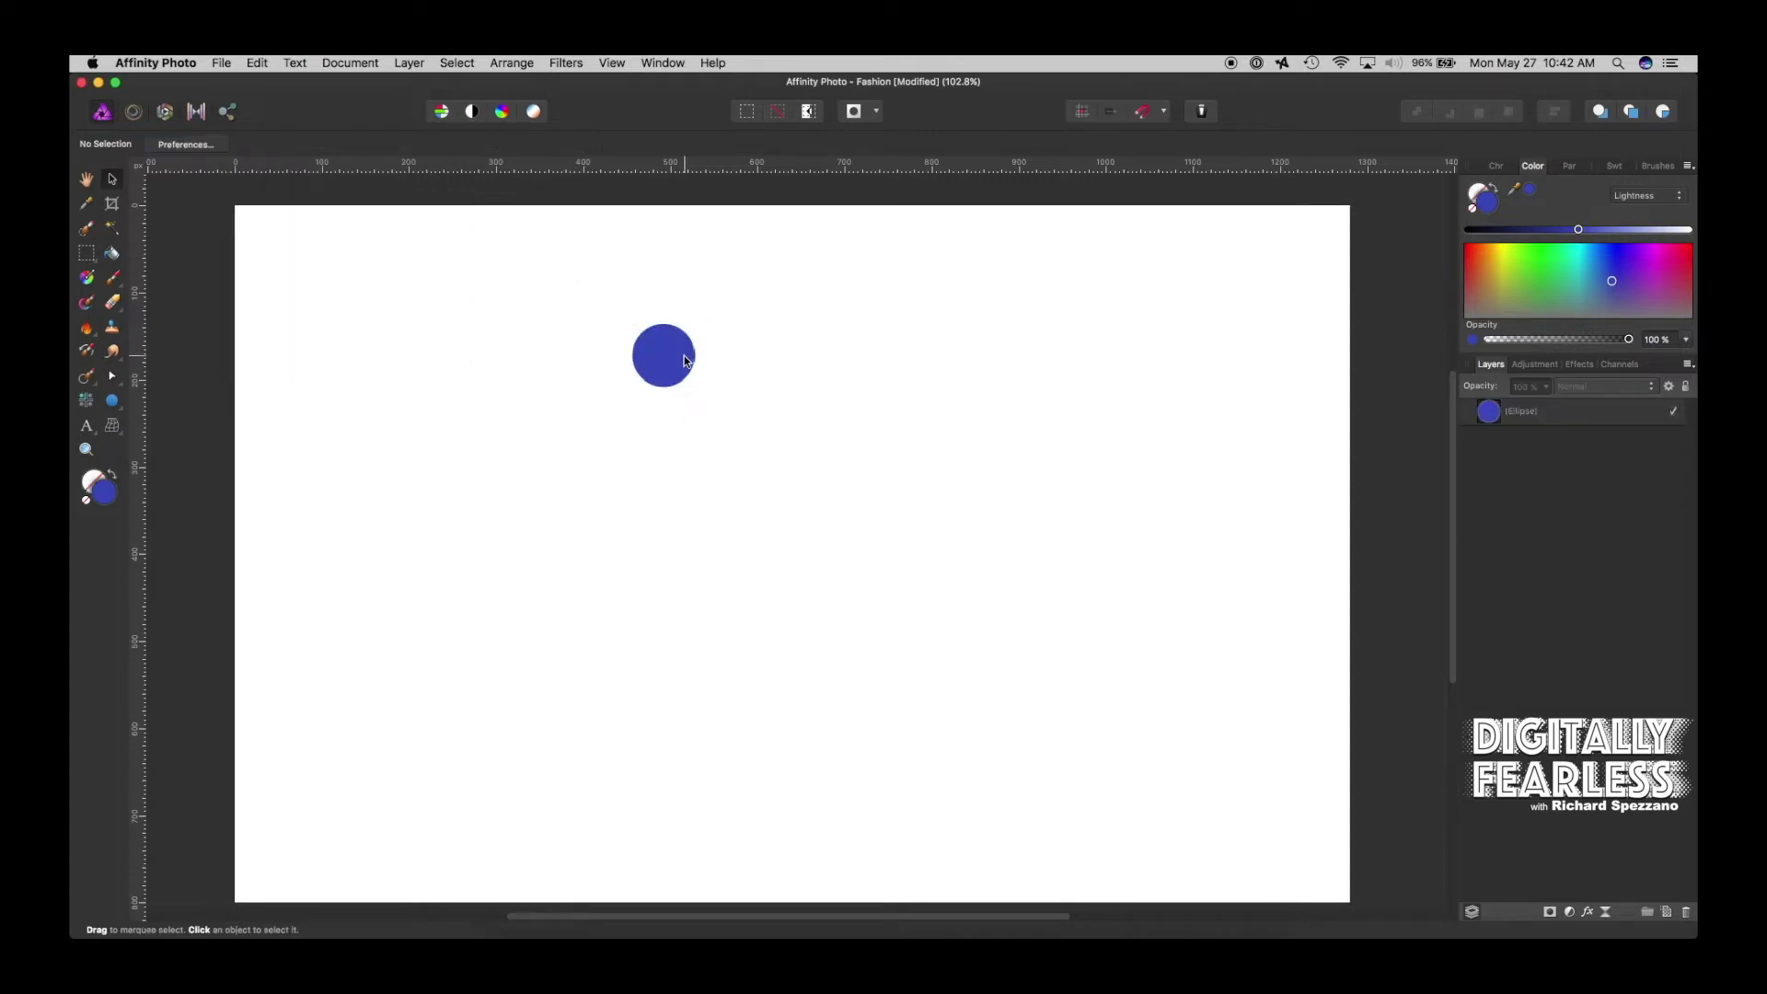
pyautogui.moveTo(684, 359); pyautogui.dragTo(750, 413)
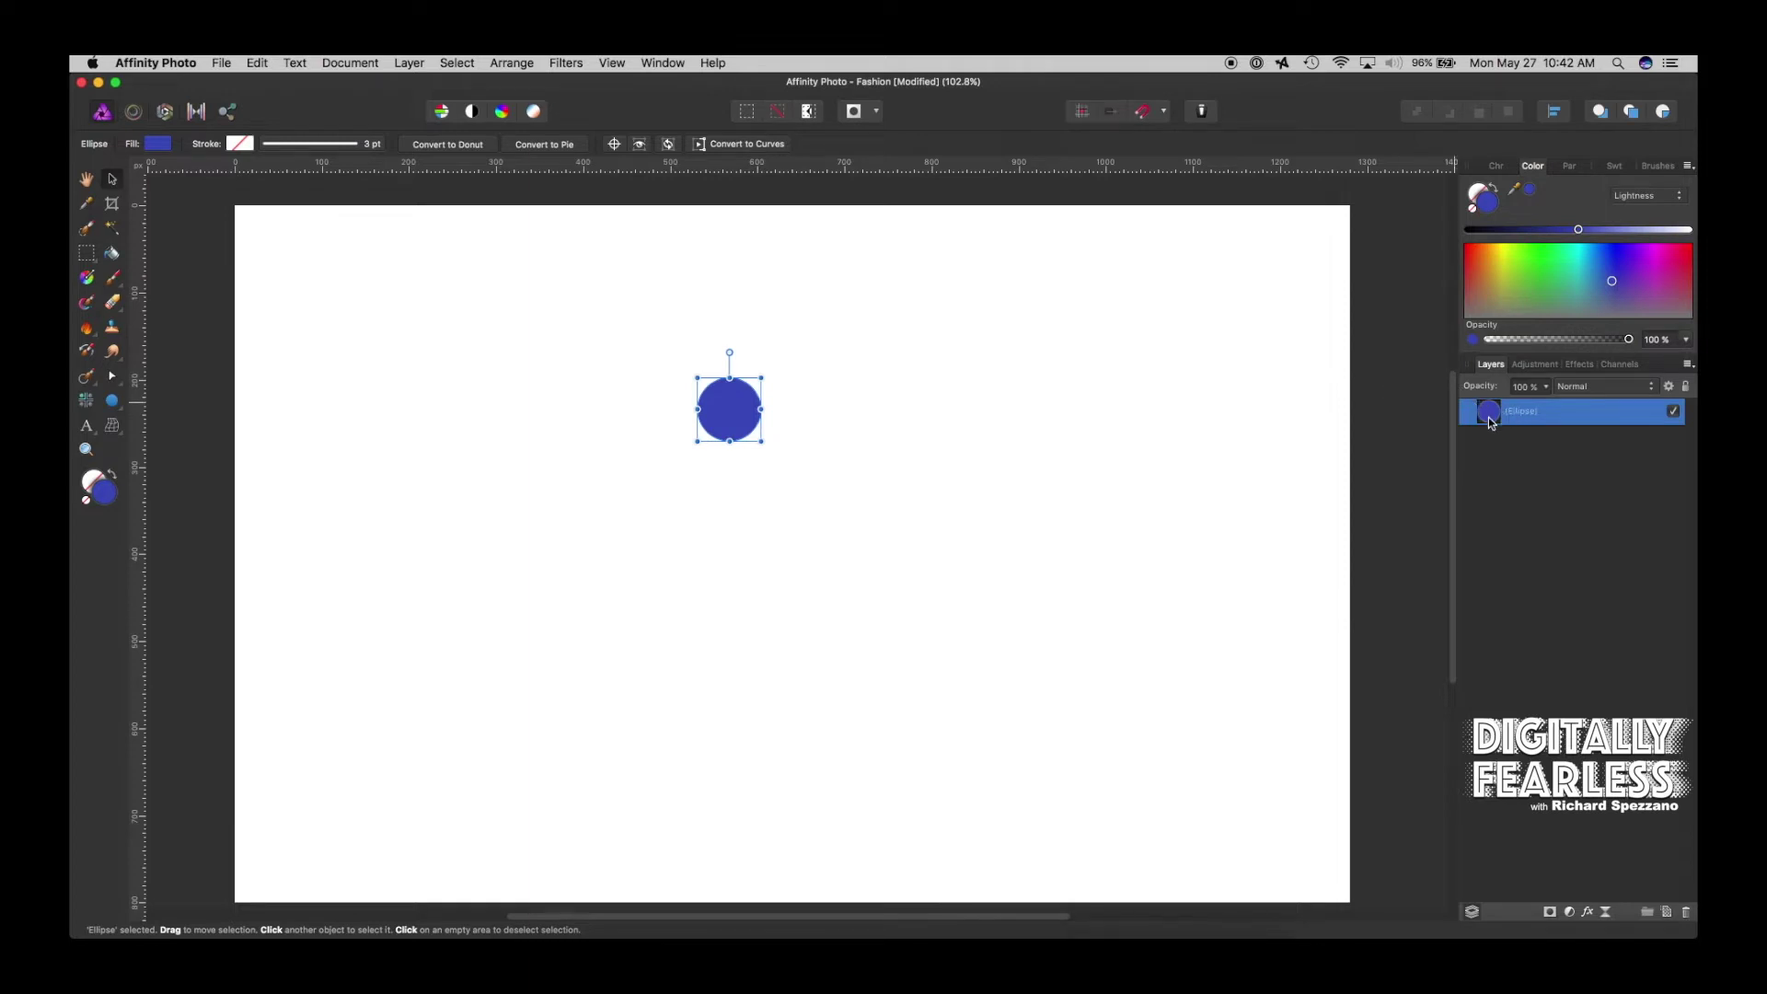
# Duplicate the circle's layer and give the copy a solid 3 pt stroke
pyautogui.press('super+j')
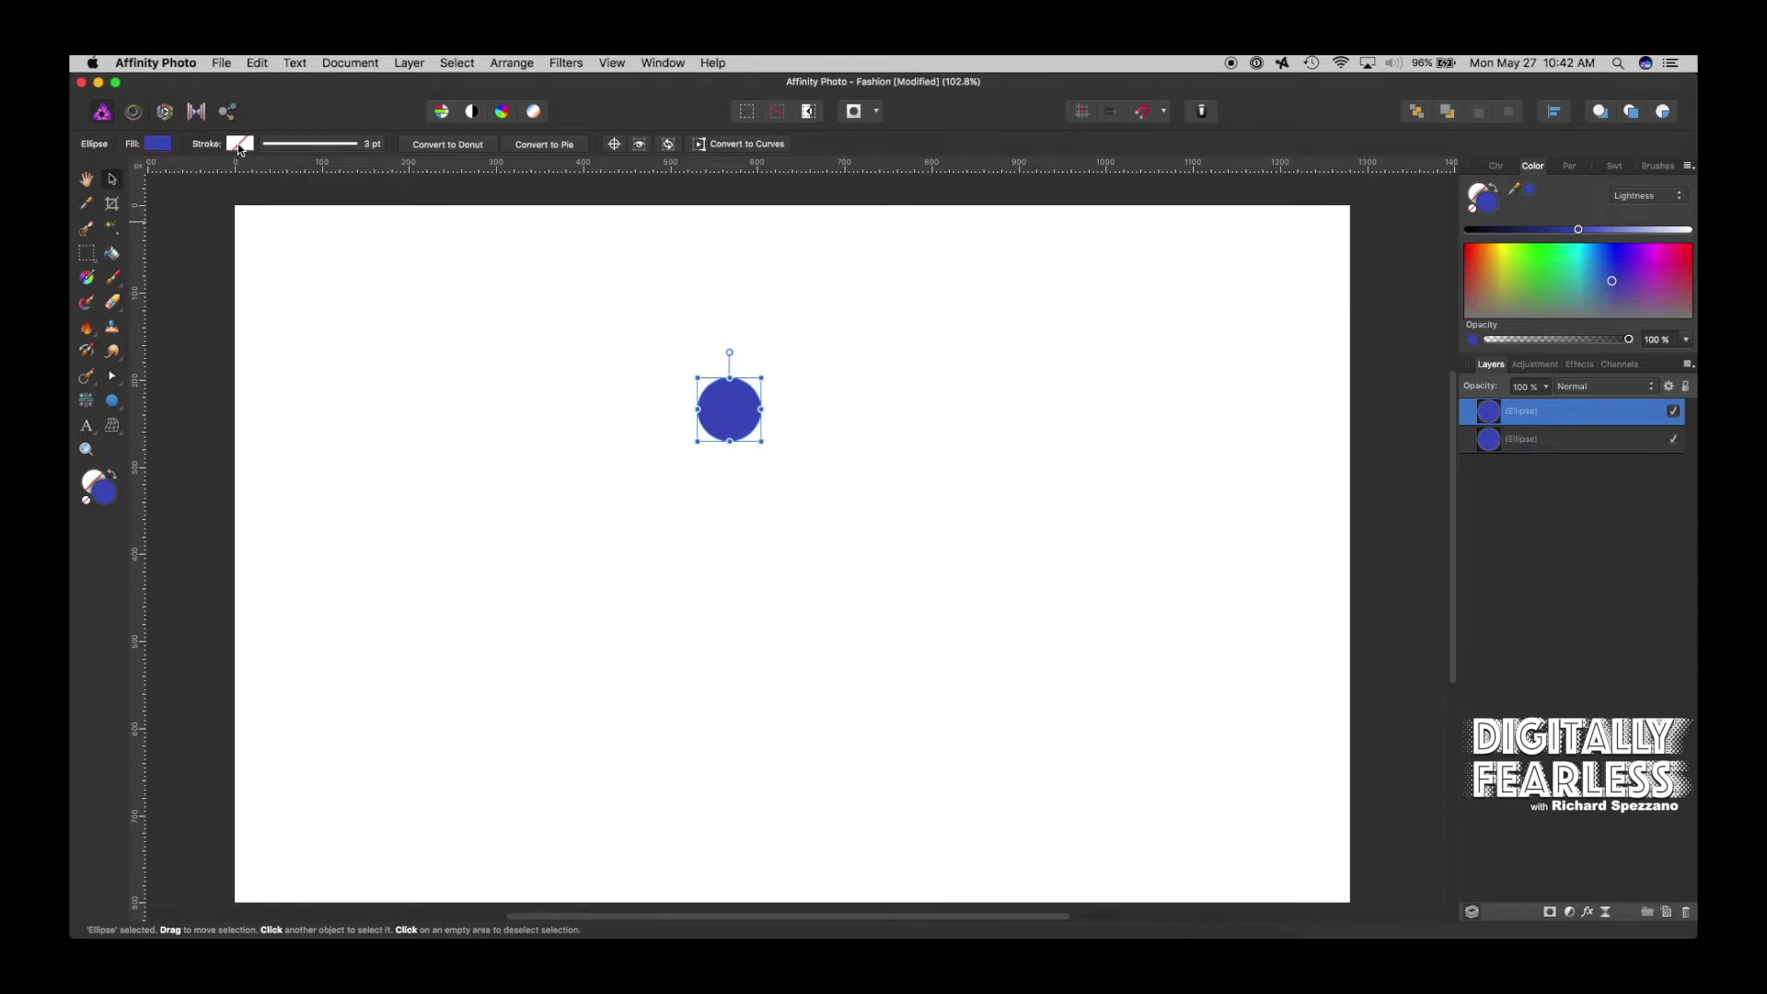
pyautogui.click(239, 147)
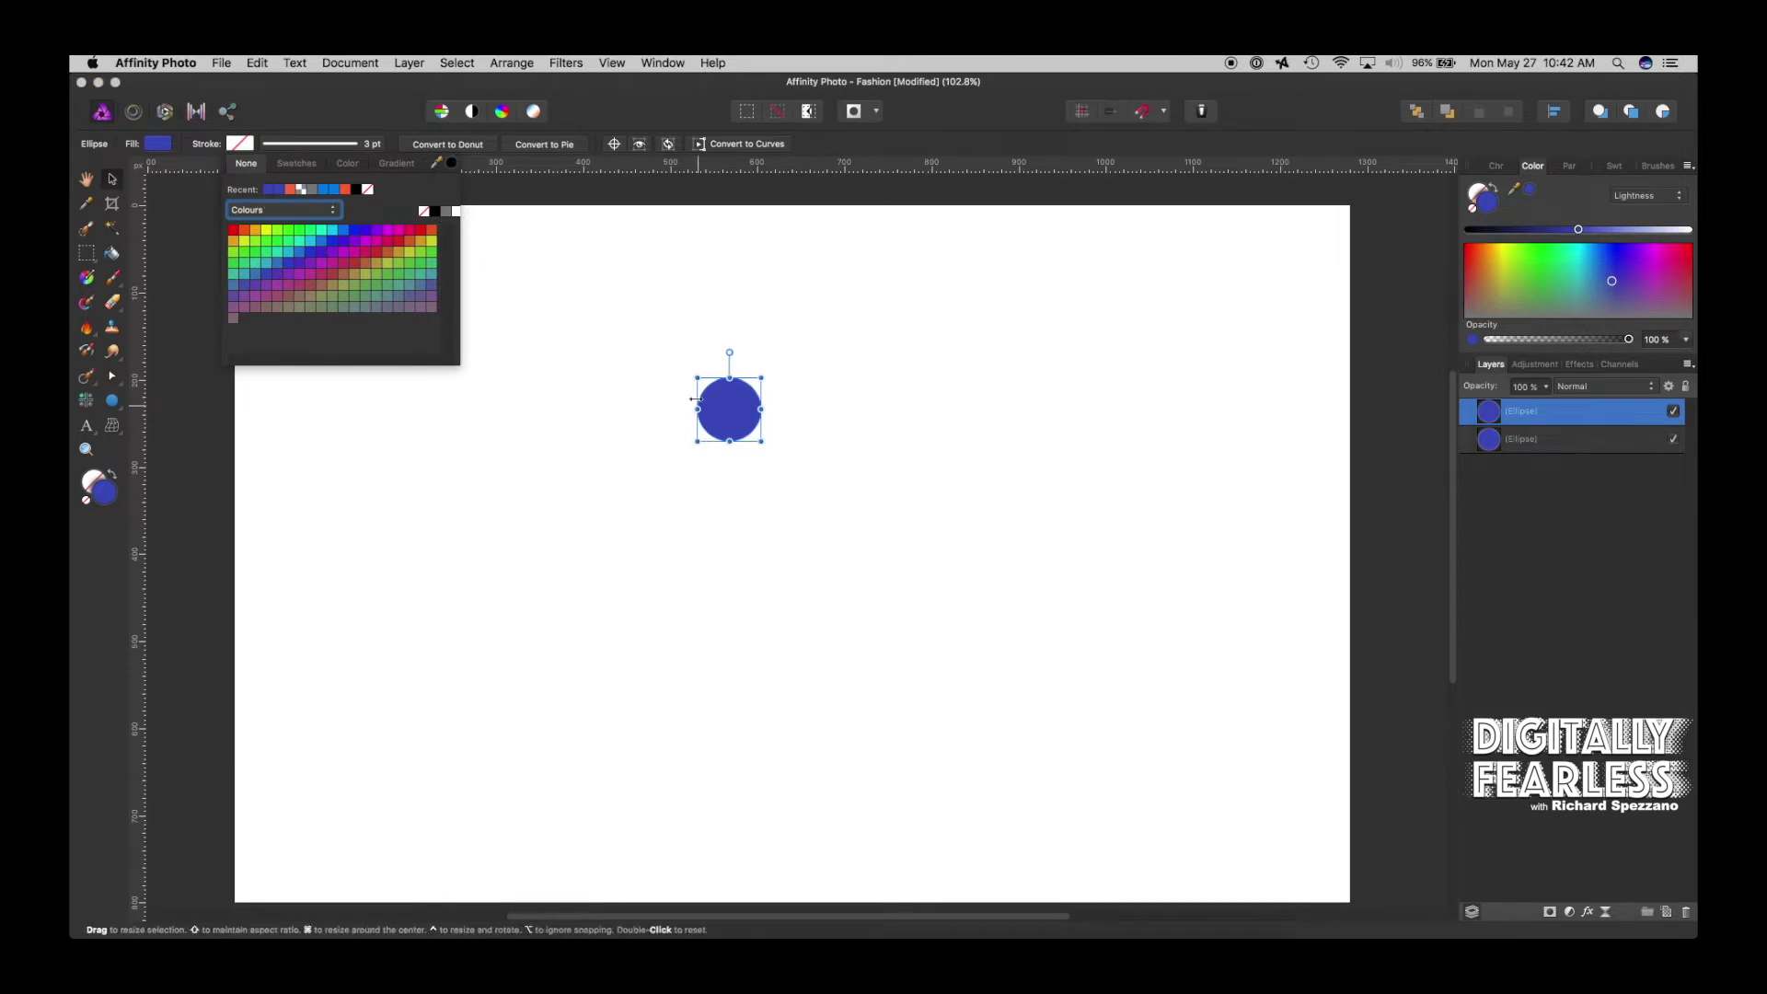
pyautogui.moveTo(451, 162); pyautogui.dragTo(721, 405)
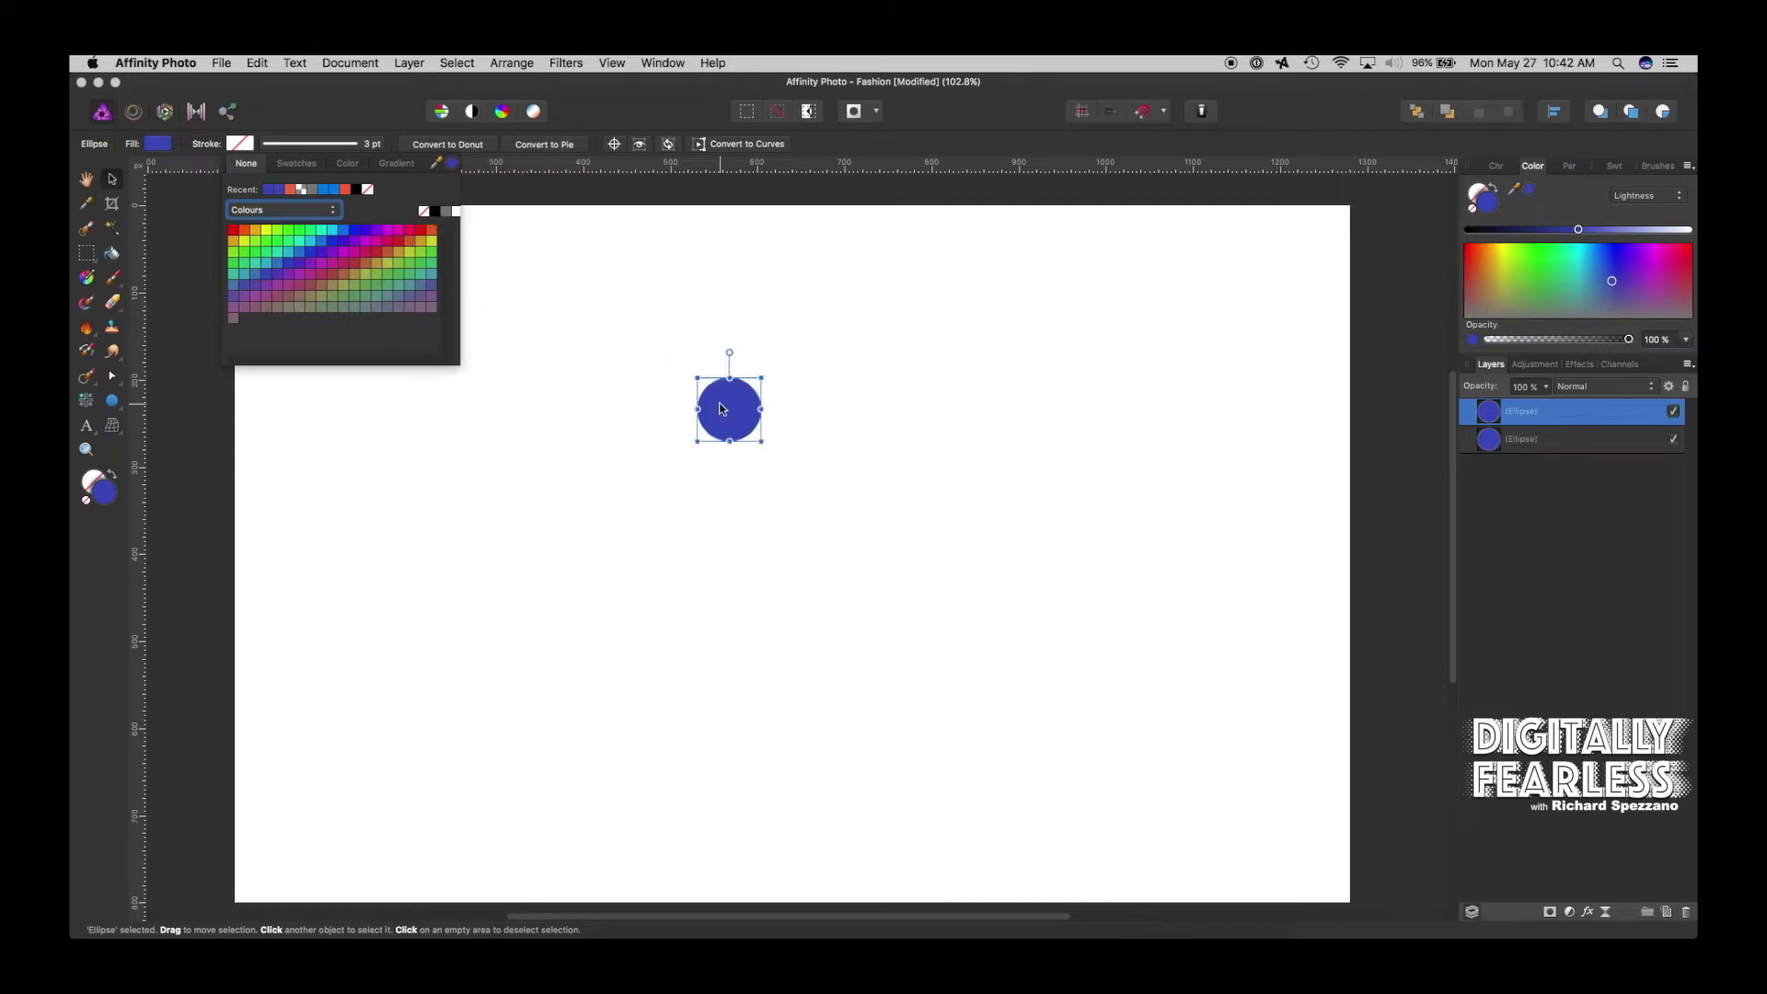
pyautogui.click(273, 145)
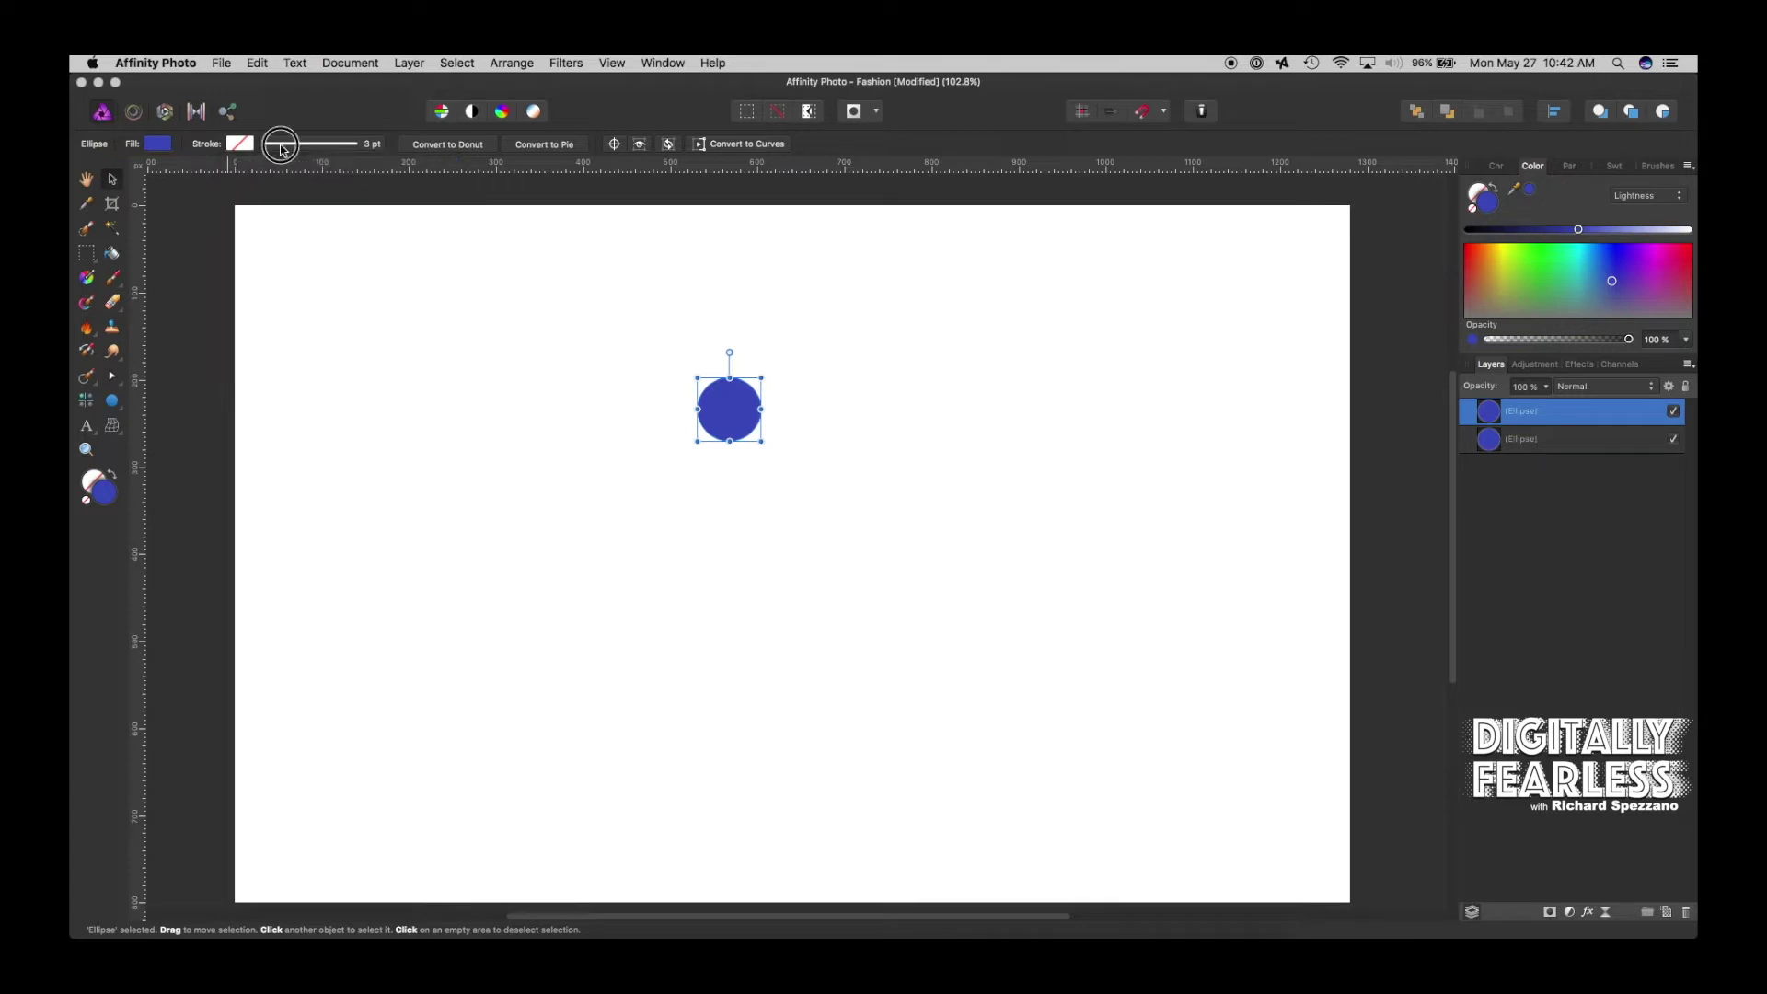
pyautogui.click(276, 145)
pyautogui.click(289, 174)
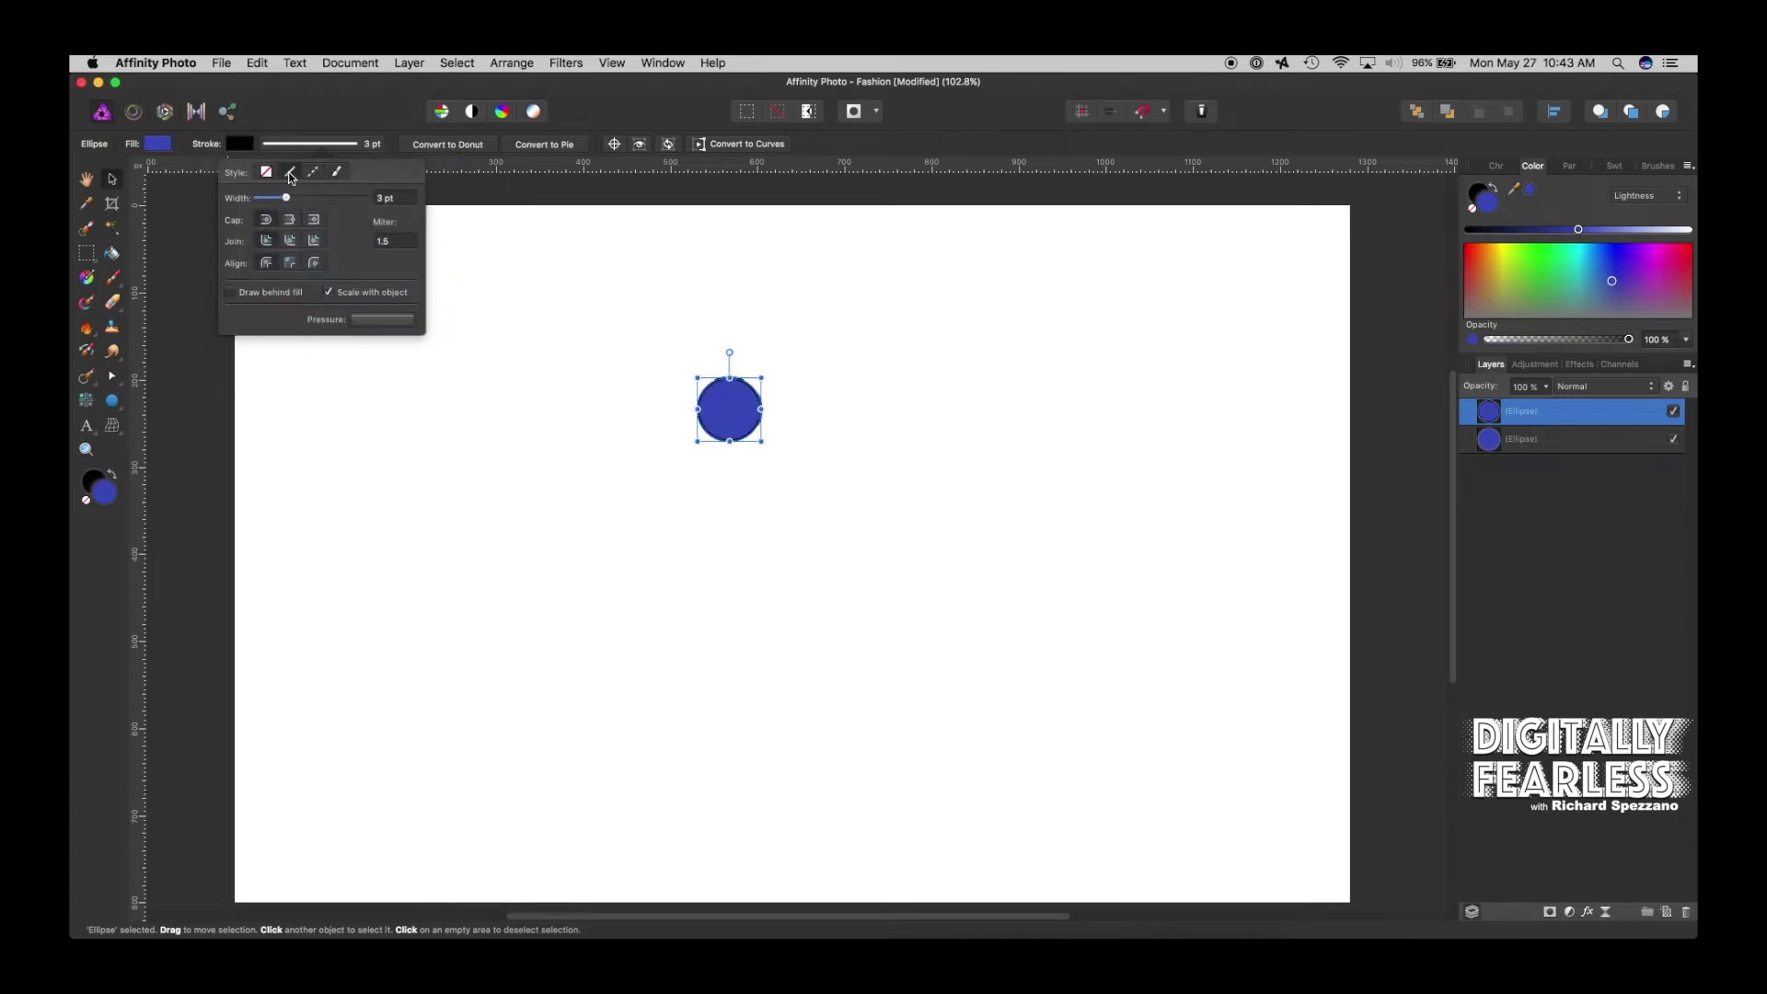
# Set the copy's stroke to the circle's own blue, 404FBF, sampled from the canvas
pyautogui.click(243, 146)
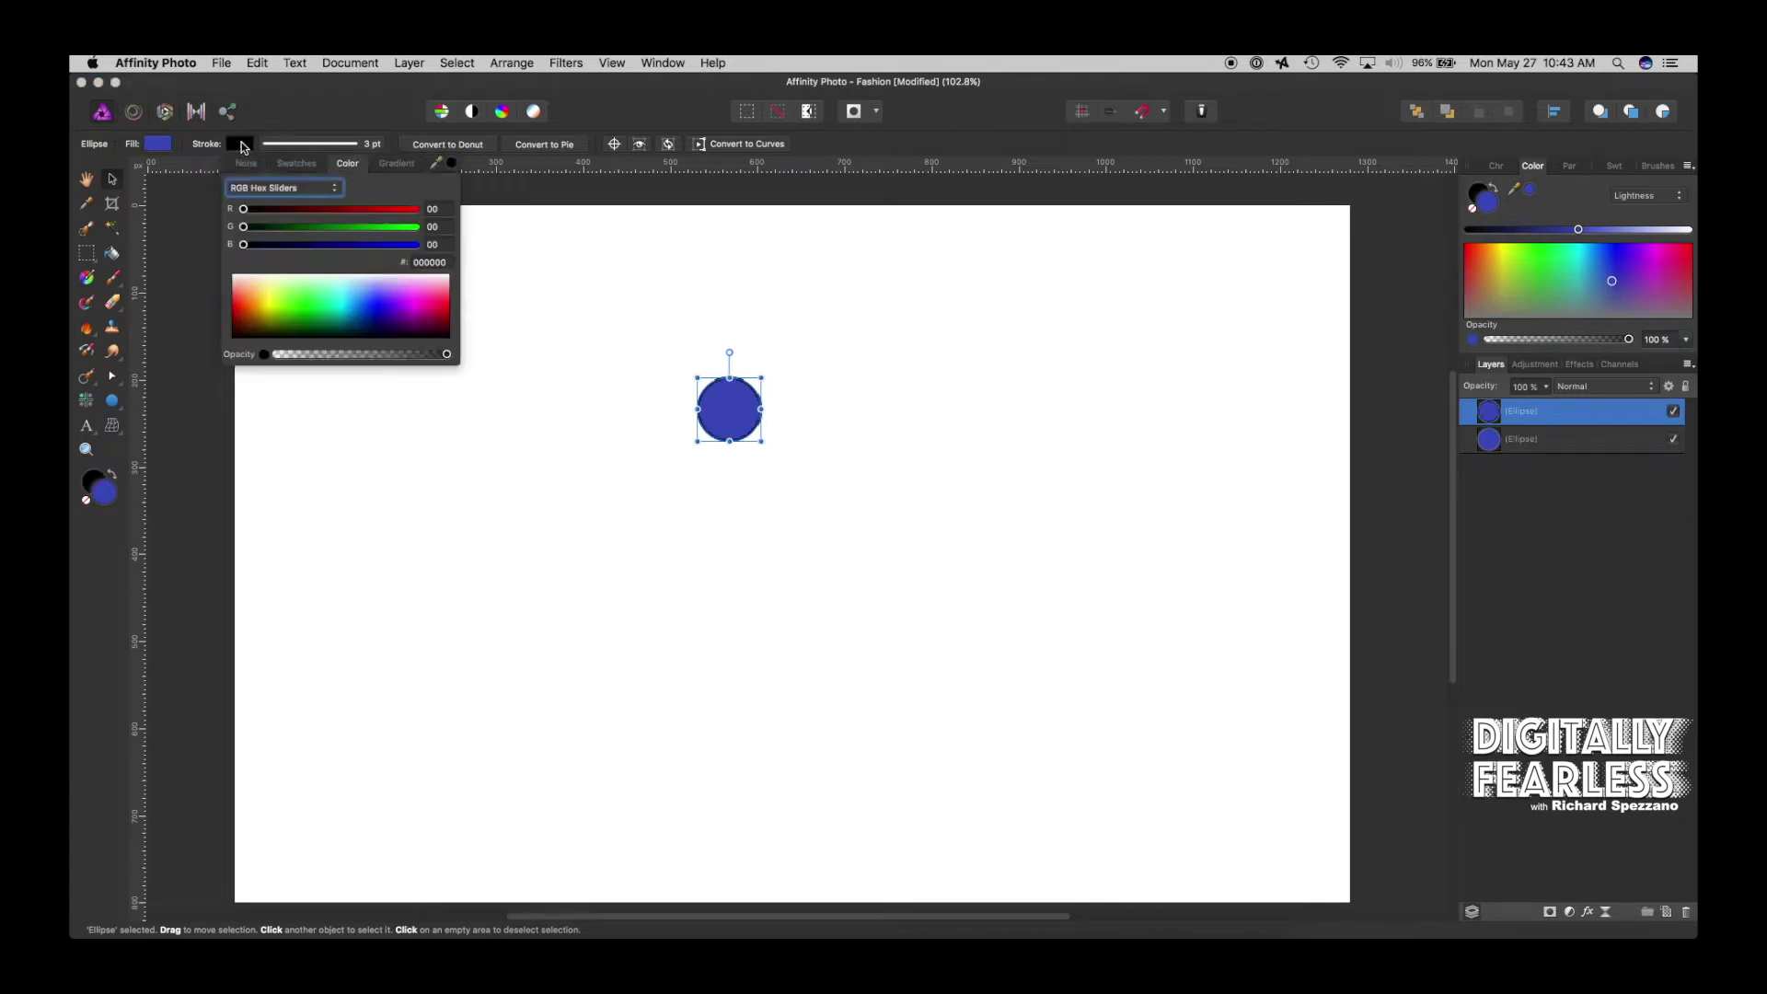
pyautogui.moveTo(451, 166); pyautogui.dragTo(722, 404)
pyautogui.click(452, 164)
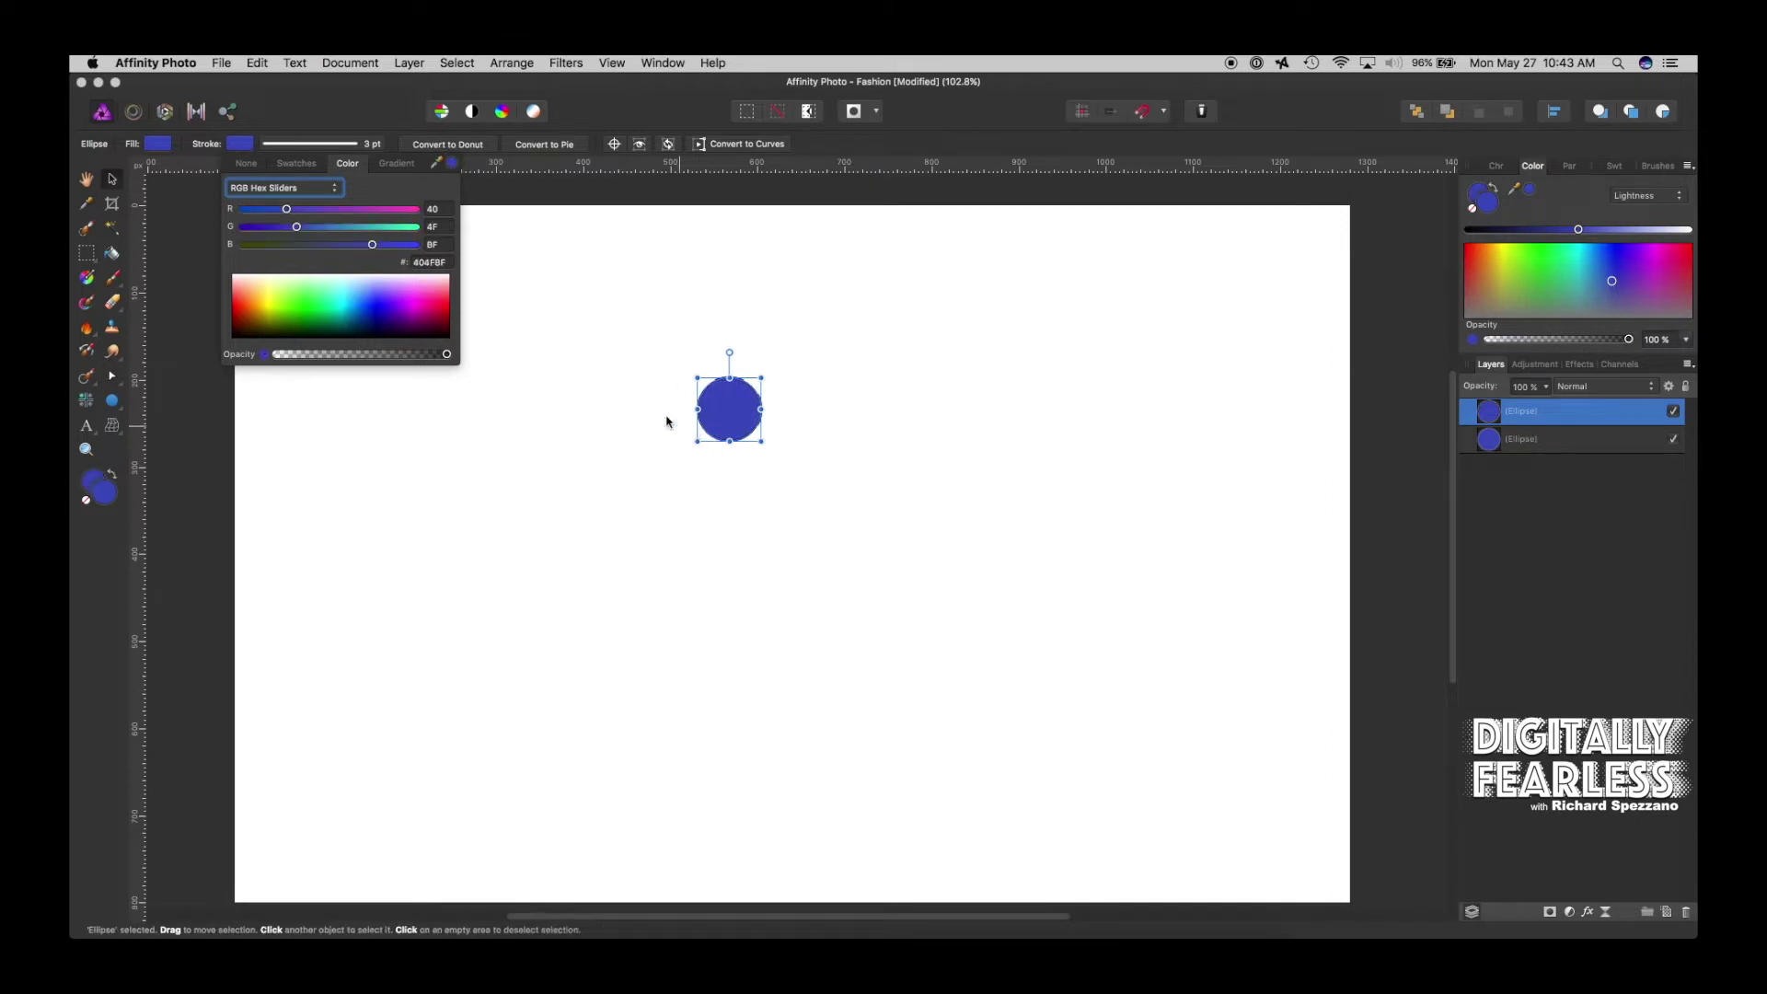
# Set the fill of the duplicated ellipse to none, leaving only its blue stroke
pyautogui.click(156, 145)
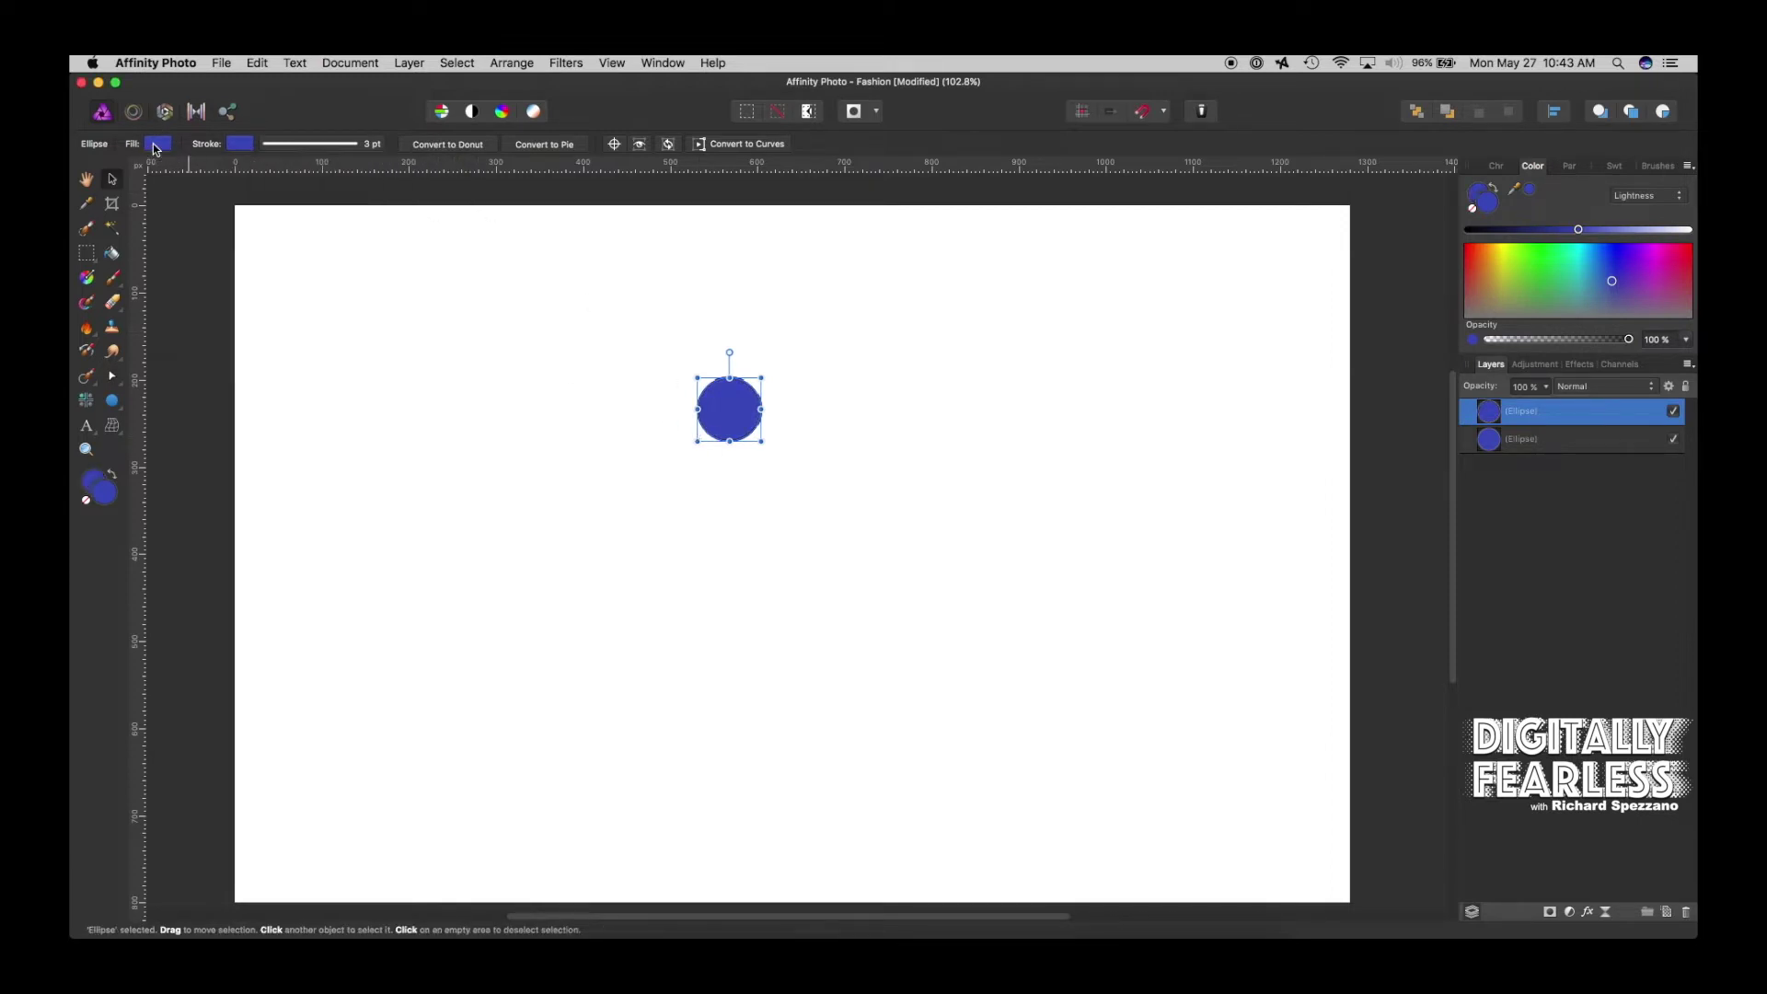
pyautogui.click(155, 145)
pyautogui.click(162, 165)
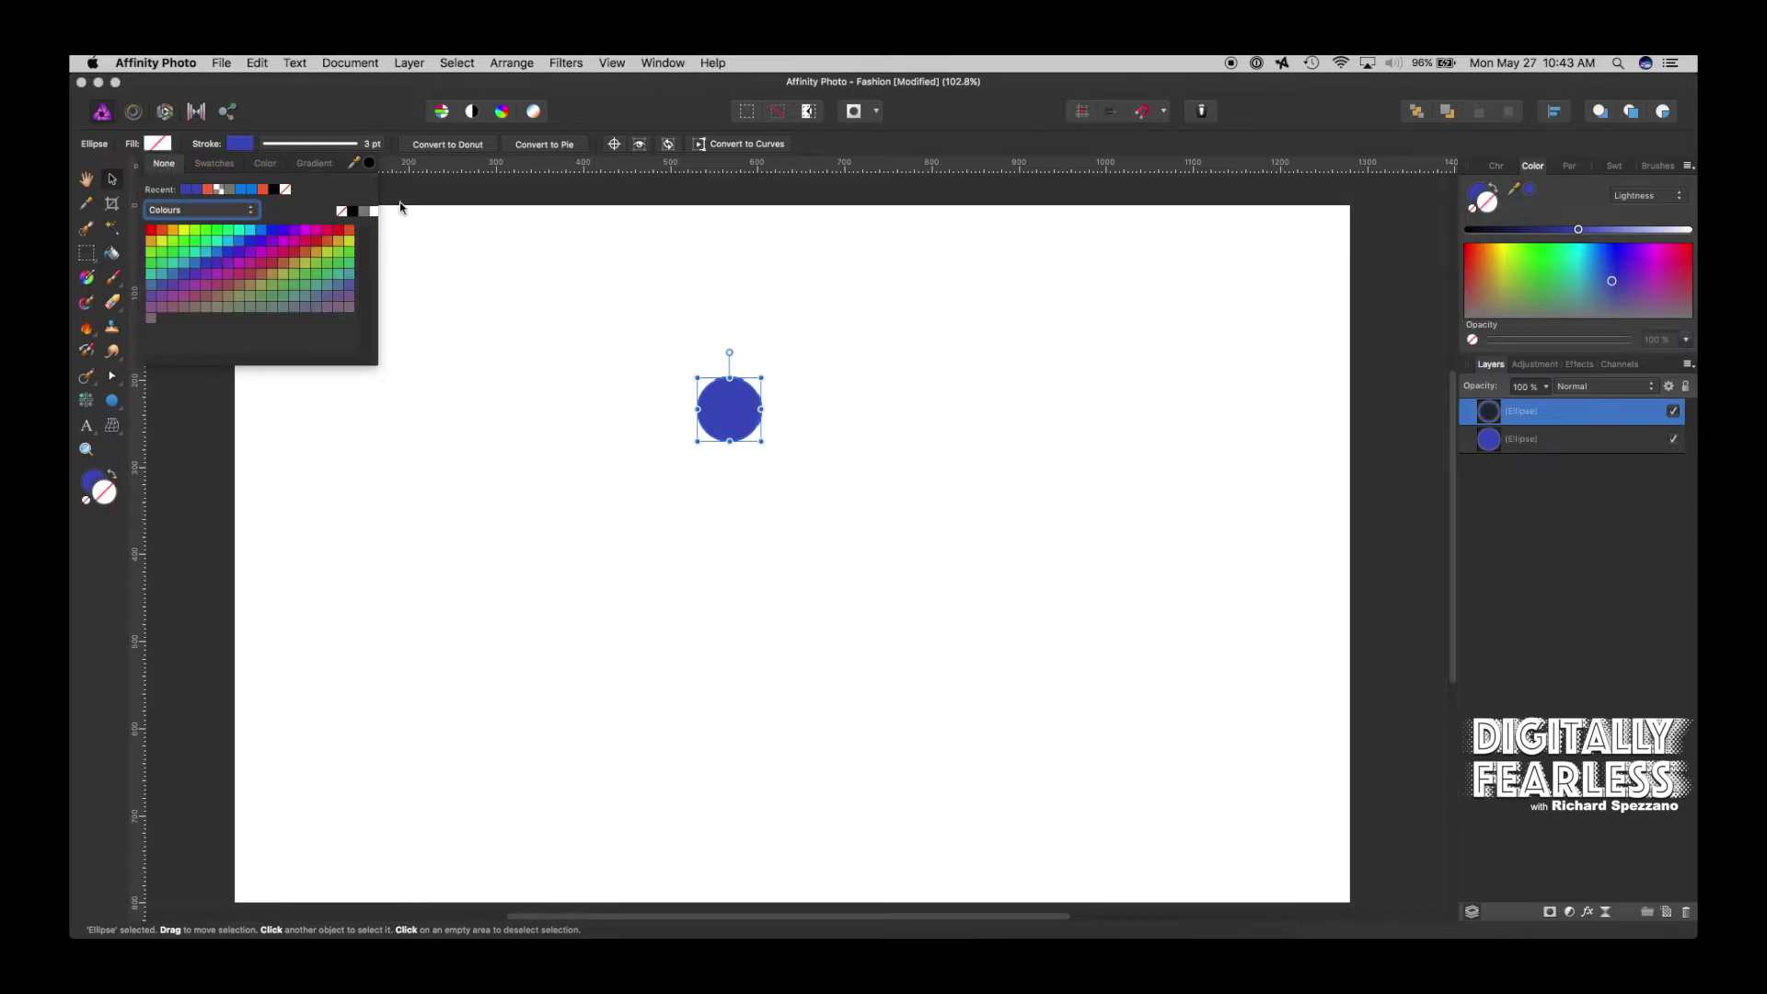
pyautogui.click(1624, 509)
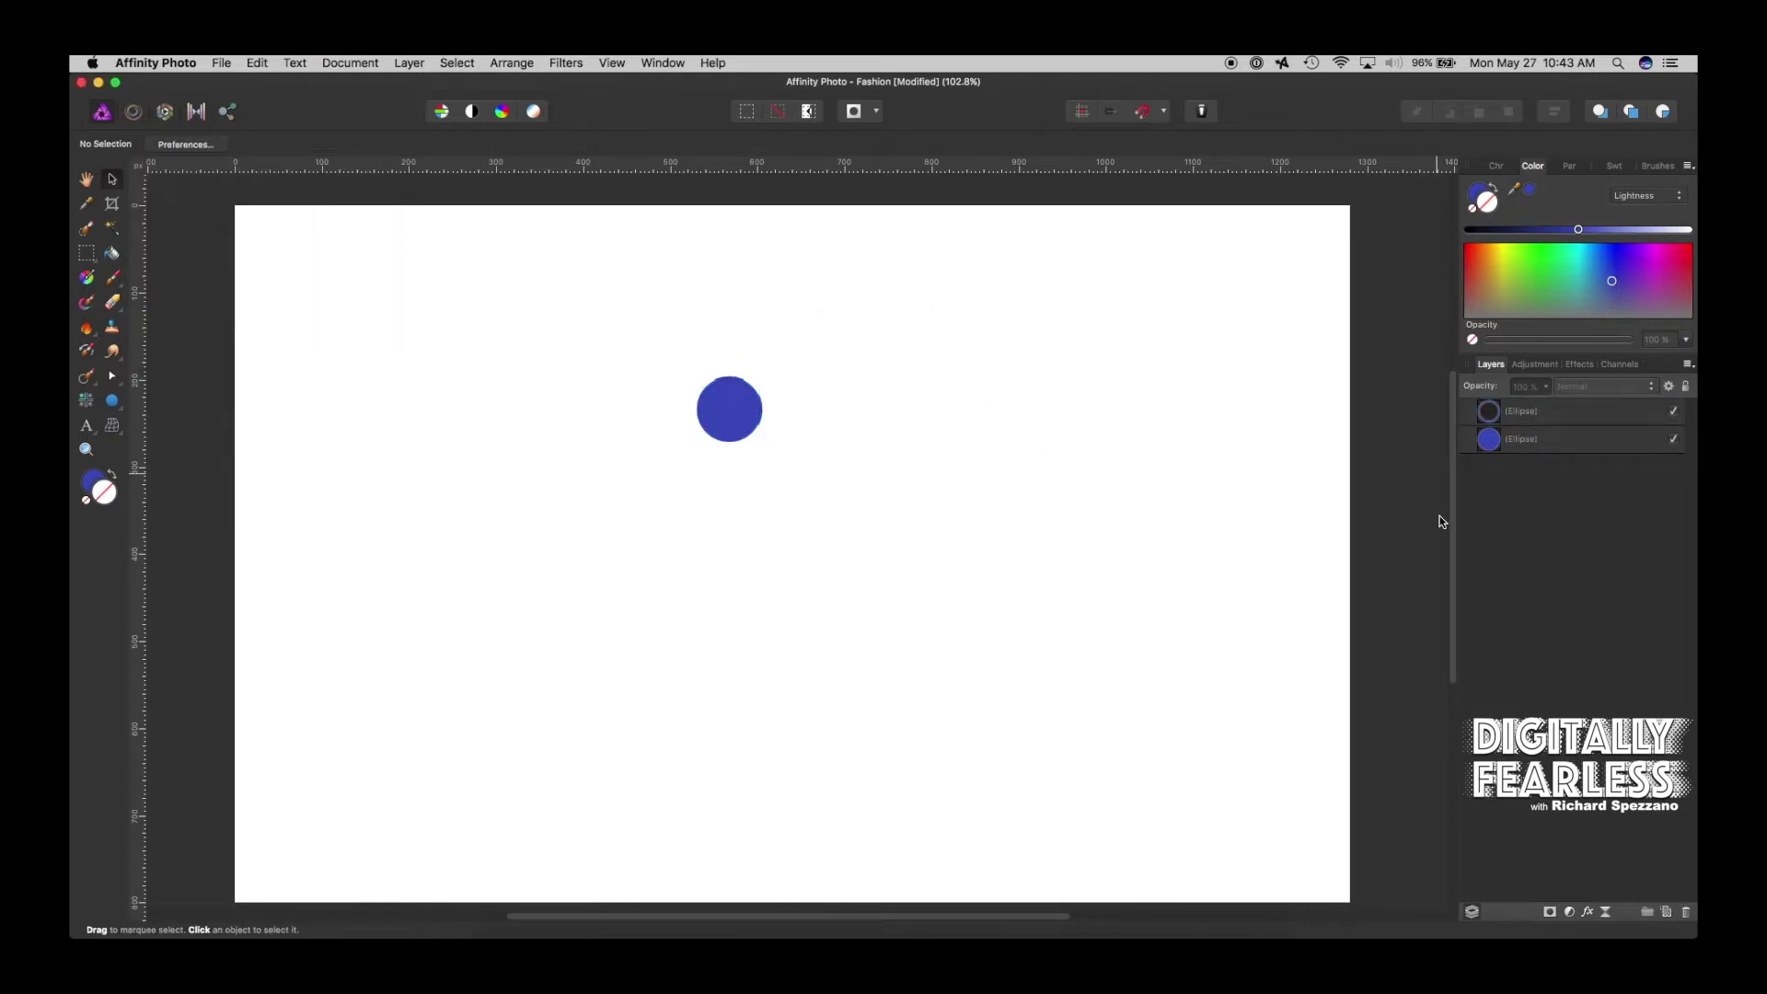
# Add a 3D Effect with an 8 px radius to the unfilled top ellipse layer
pyautogui.click(1525, 414)
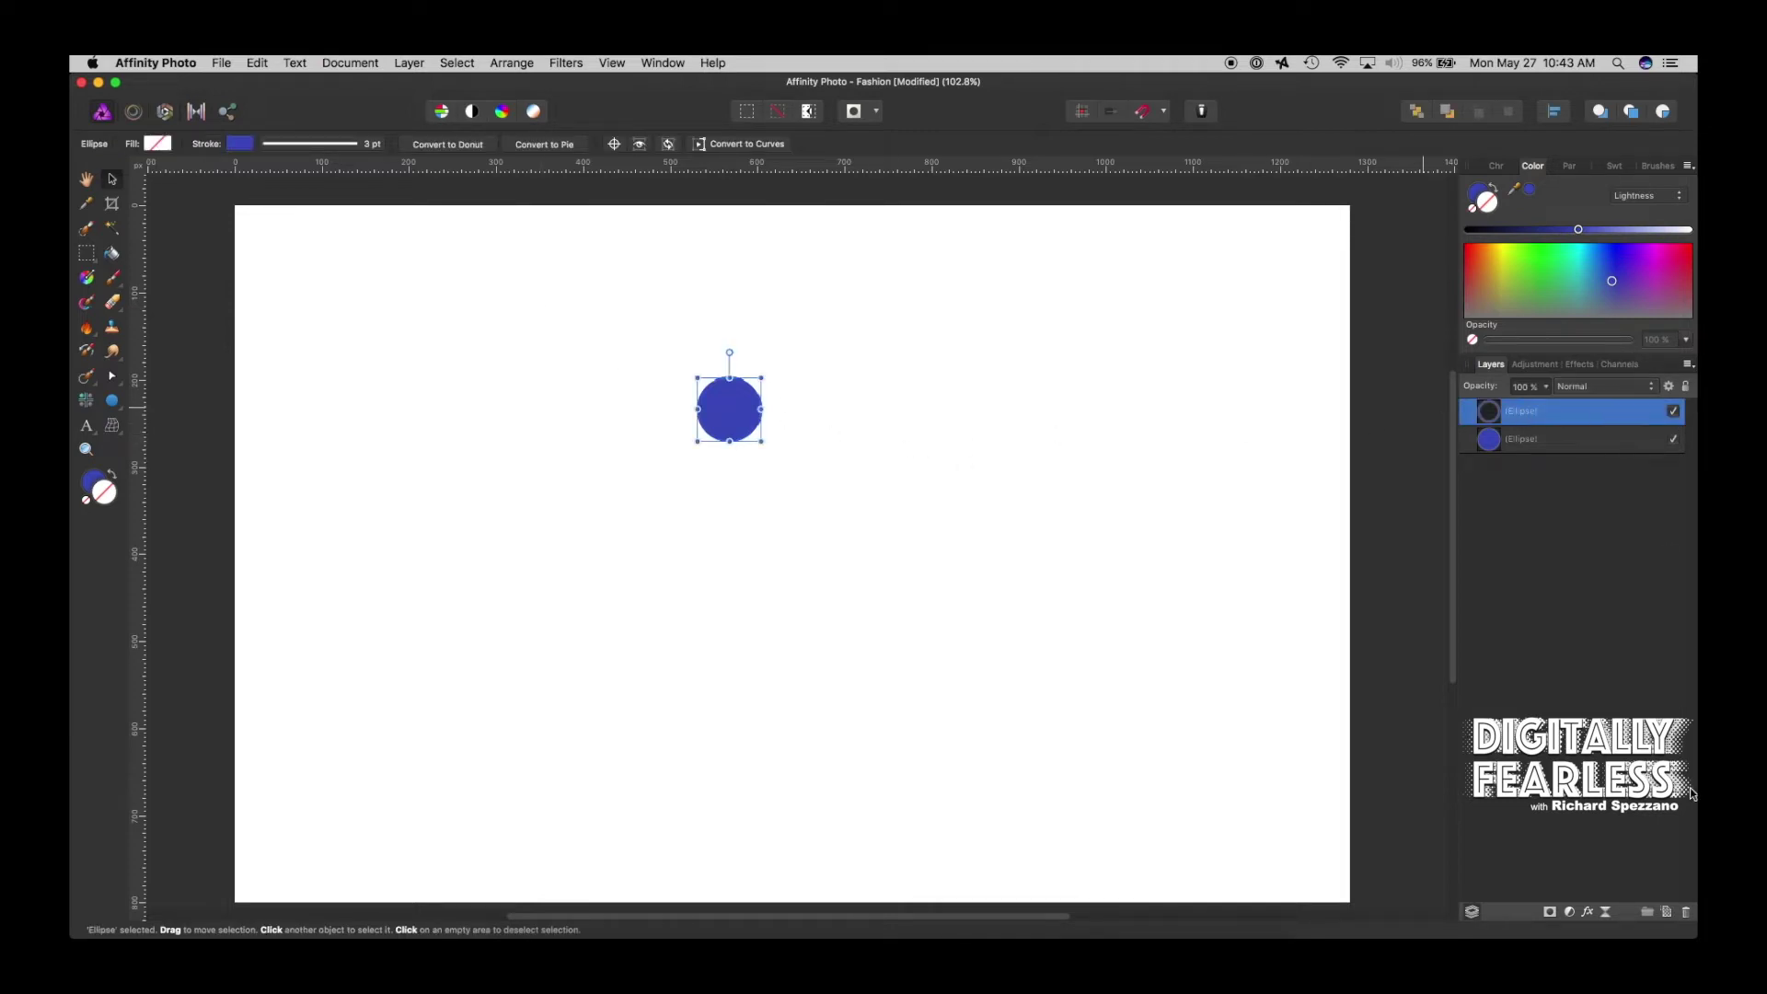
pyautogui.click(1586, 913)
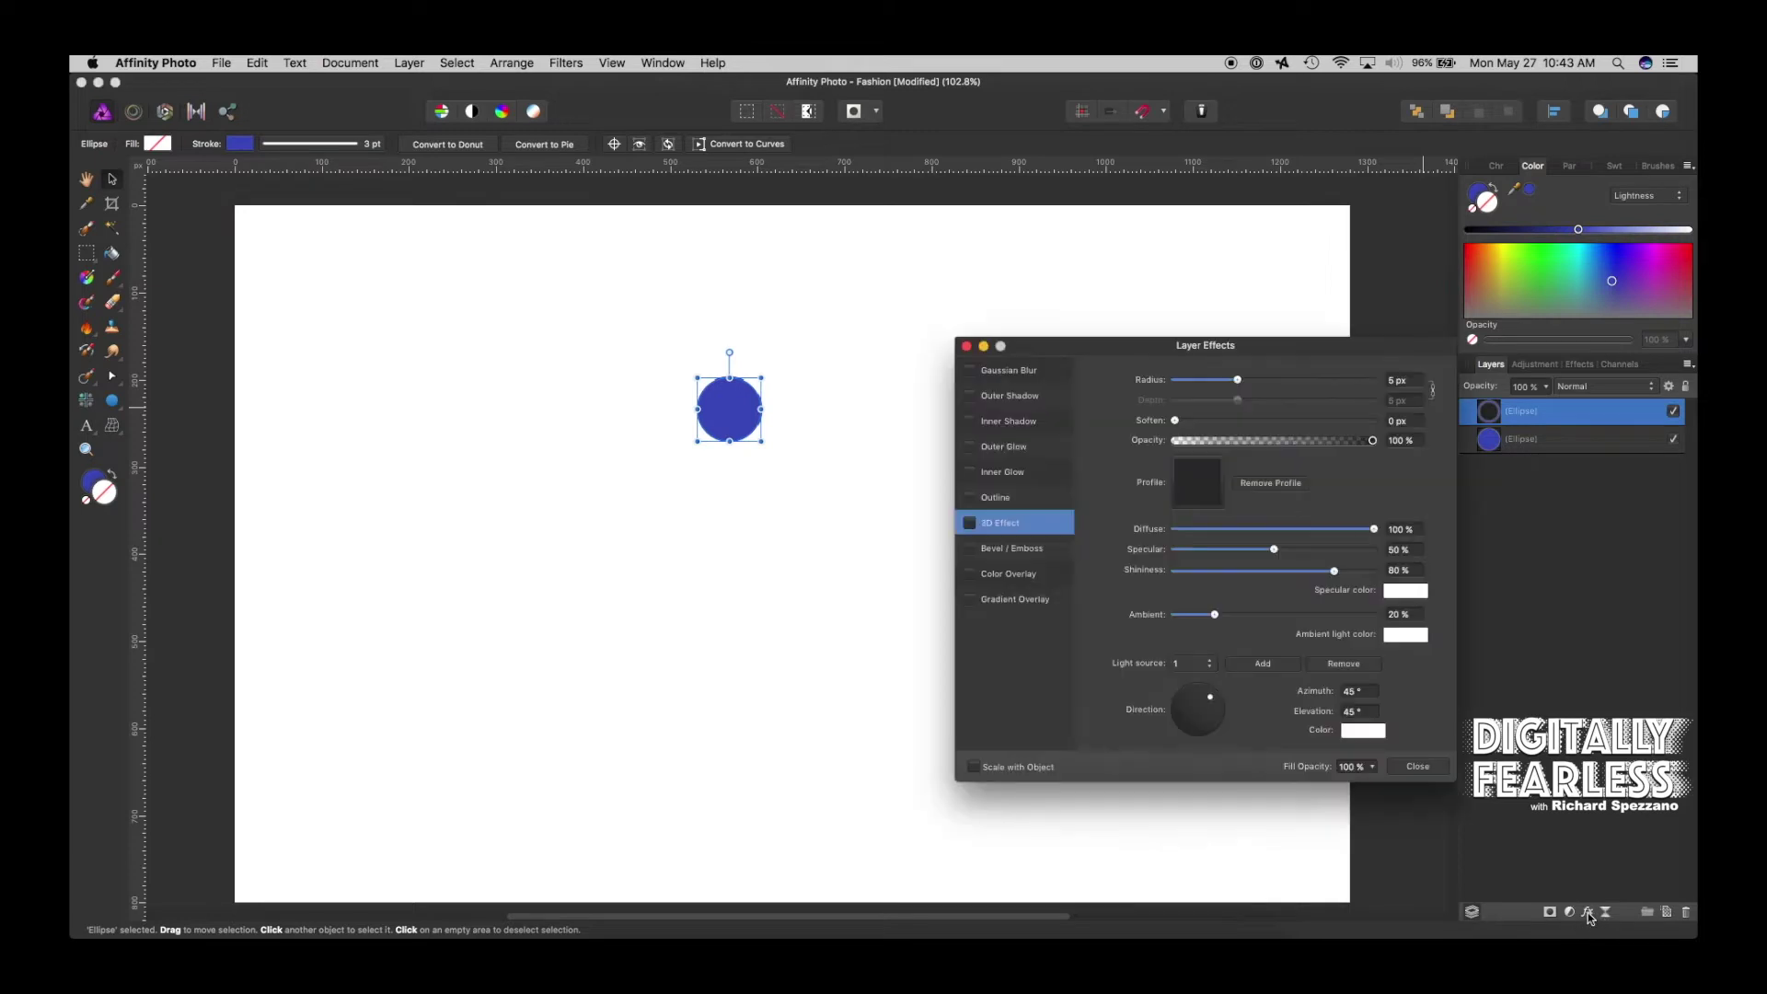
pyautogui.click(969, 524)
pyautogui.moveTo(1237, 380); pyautogui.dragTo(1235, 381)
pyautogui.moveTo(1236, 380); pyautogui.dragTo(1249, 380)
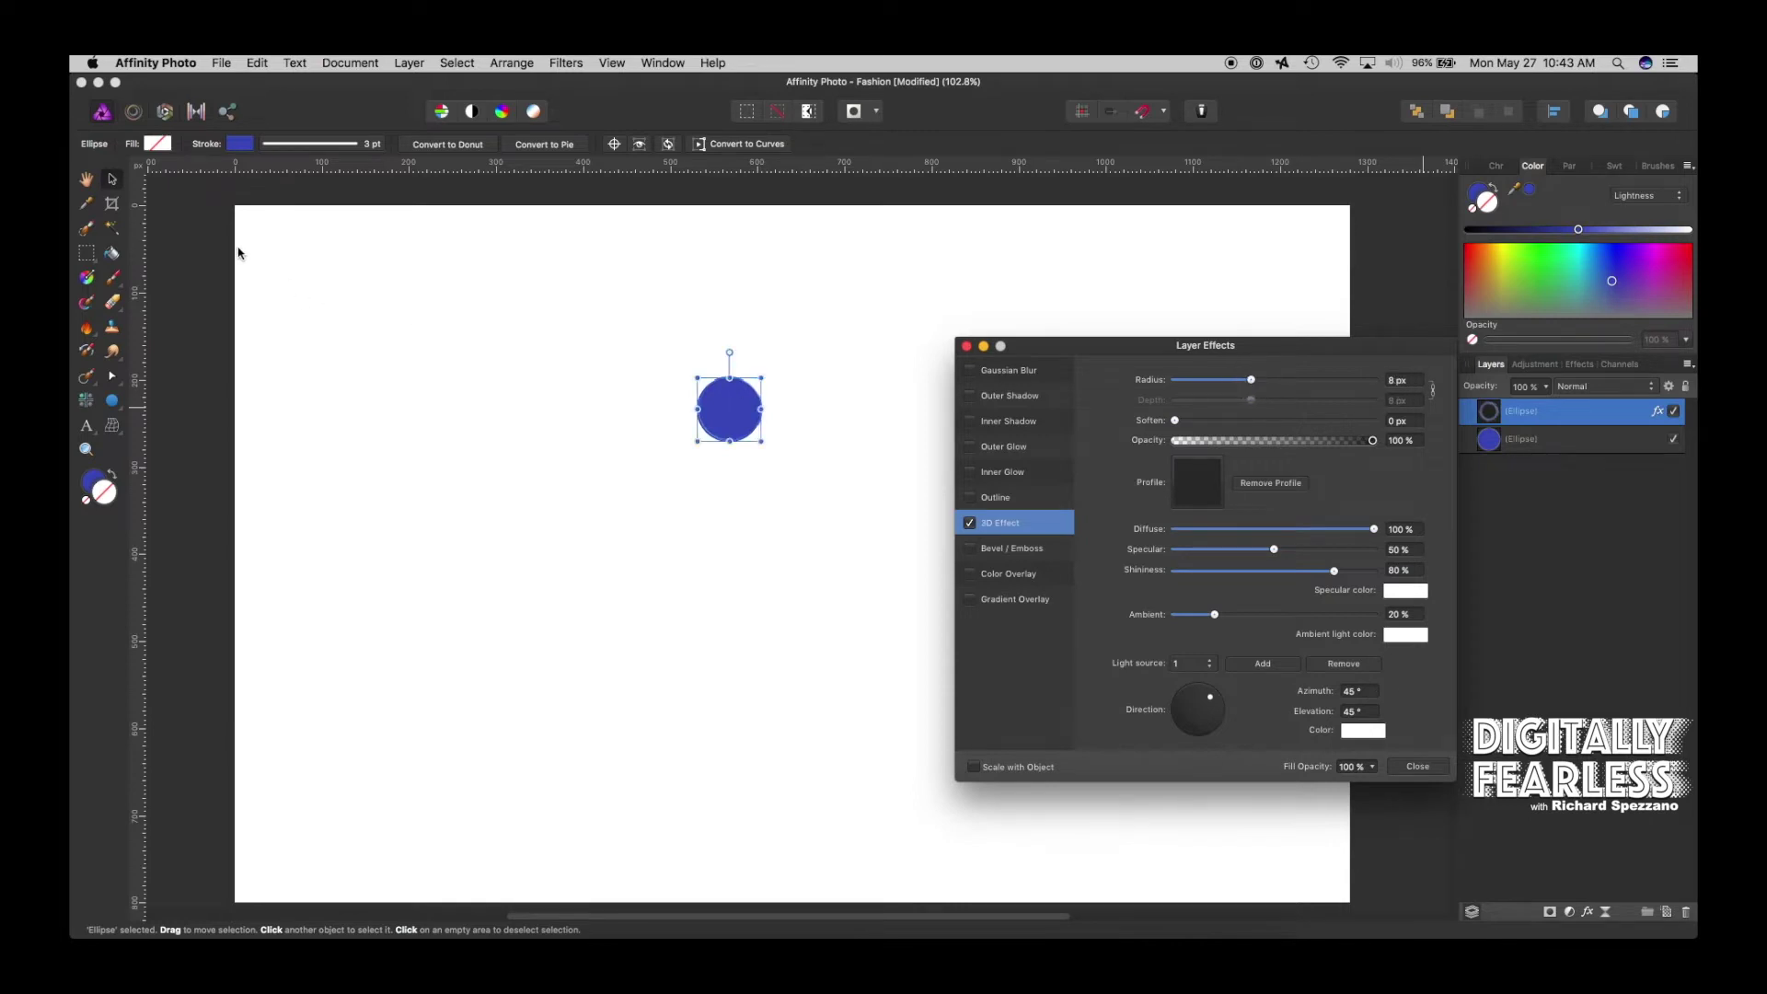
# Set the ring's stroke width to 8.5 pt and make its layer effects scale with the object
pyautogui.click(366, 146)
pyautogui.moveTo(288, 200); pyautogui.dragTo(300, 200)
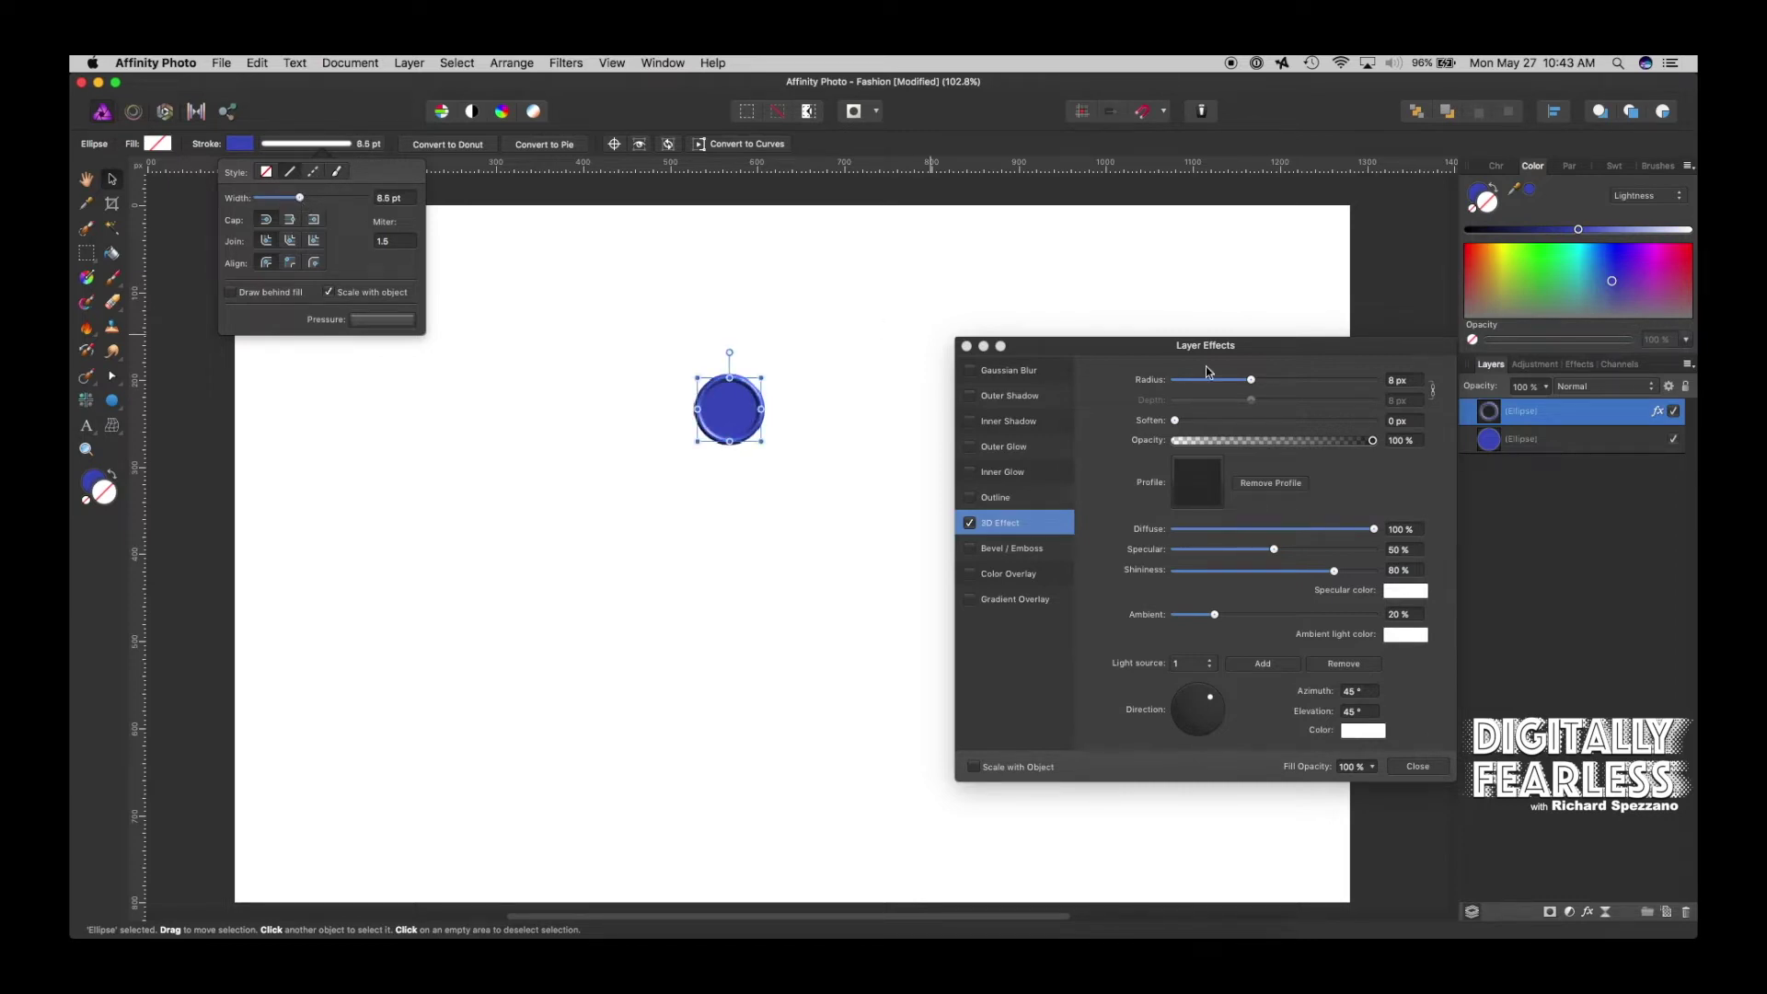
pyautogui.click(1332, 724)
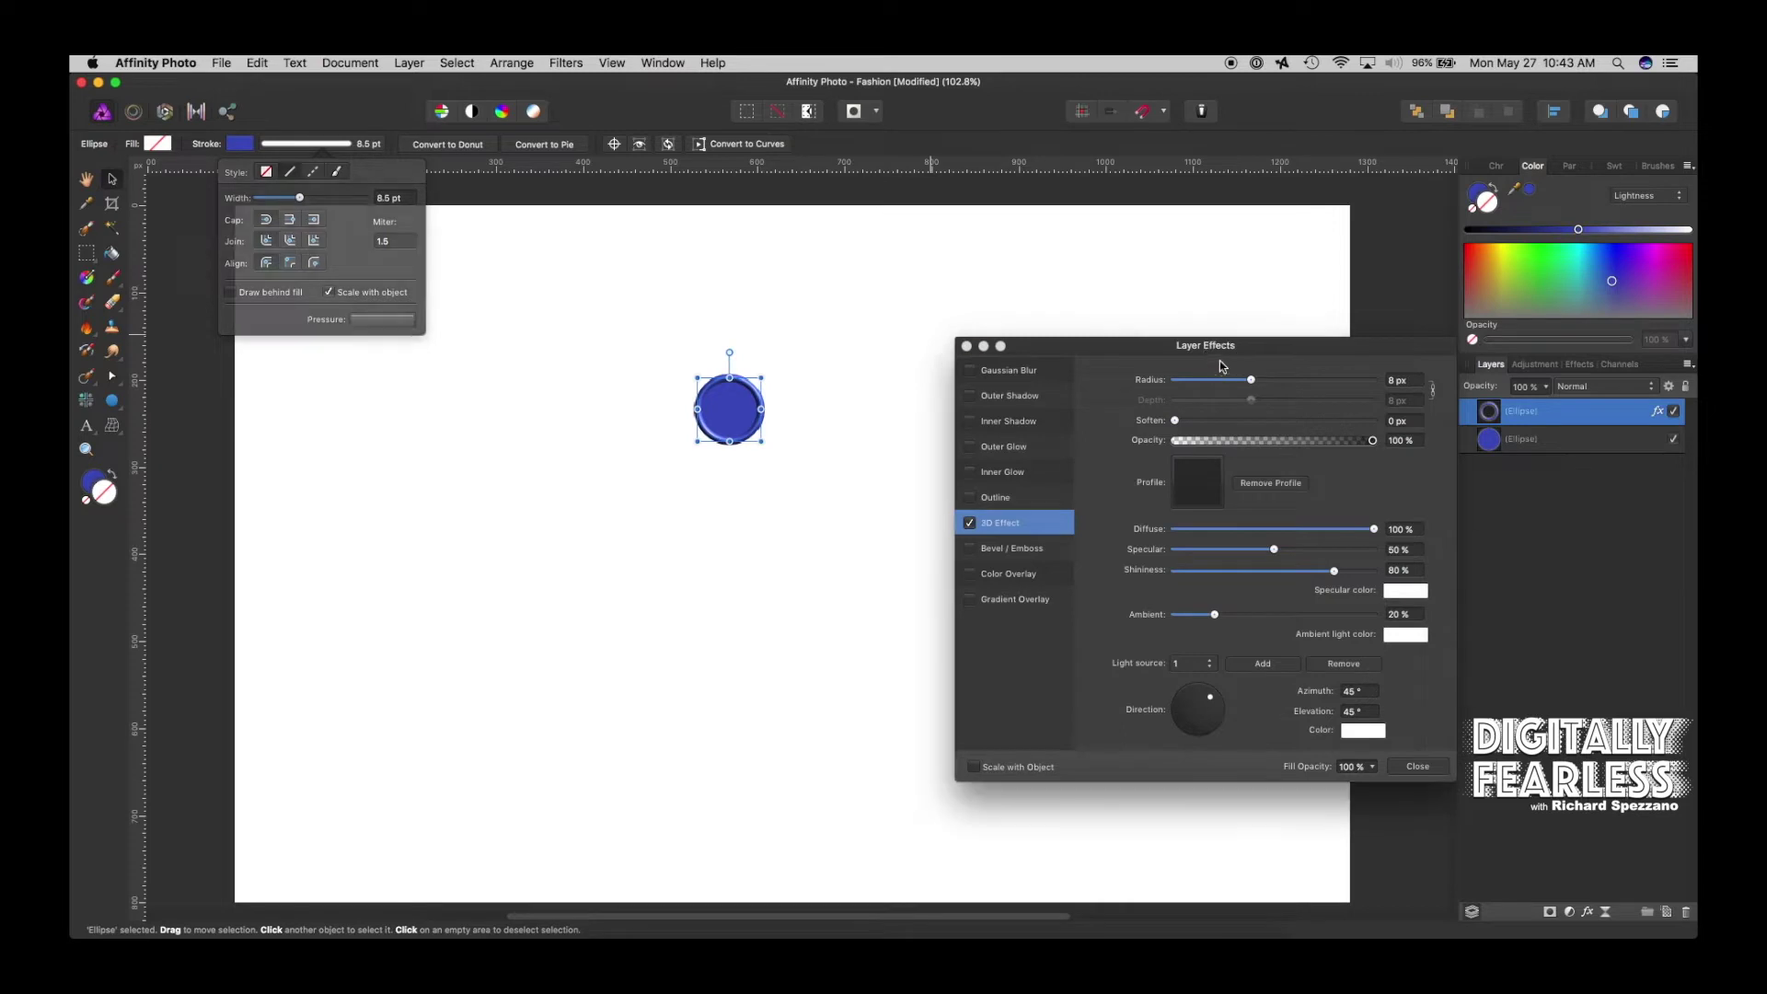
pyautogui.click(975, 767)
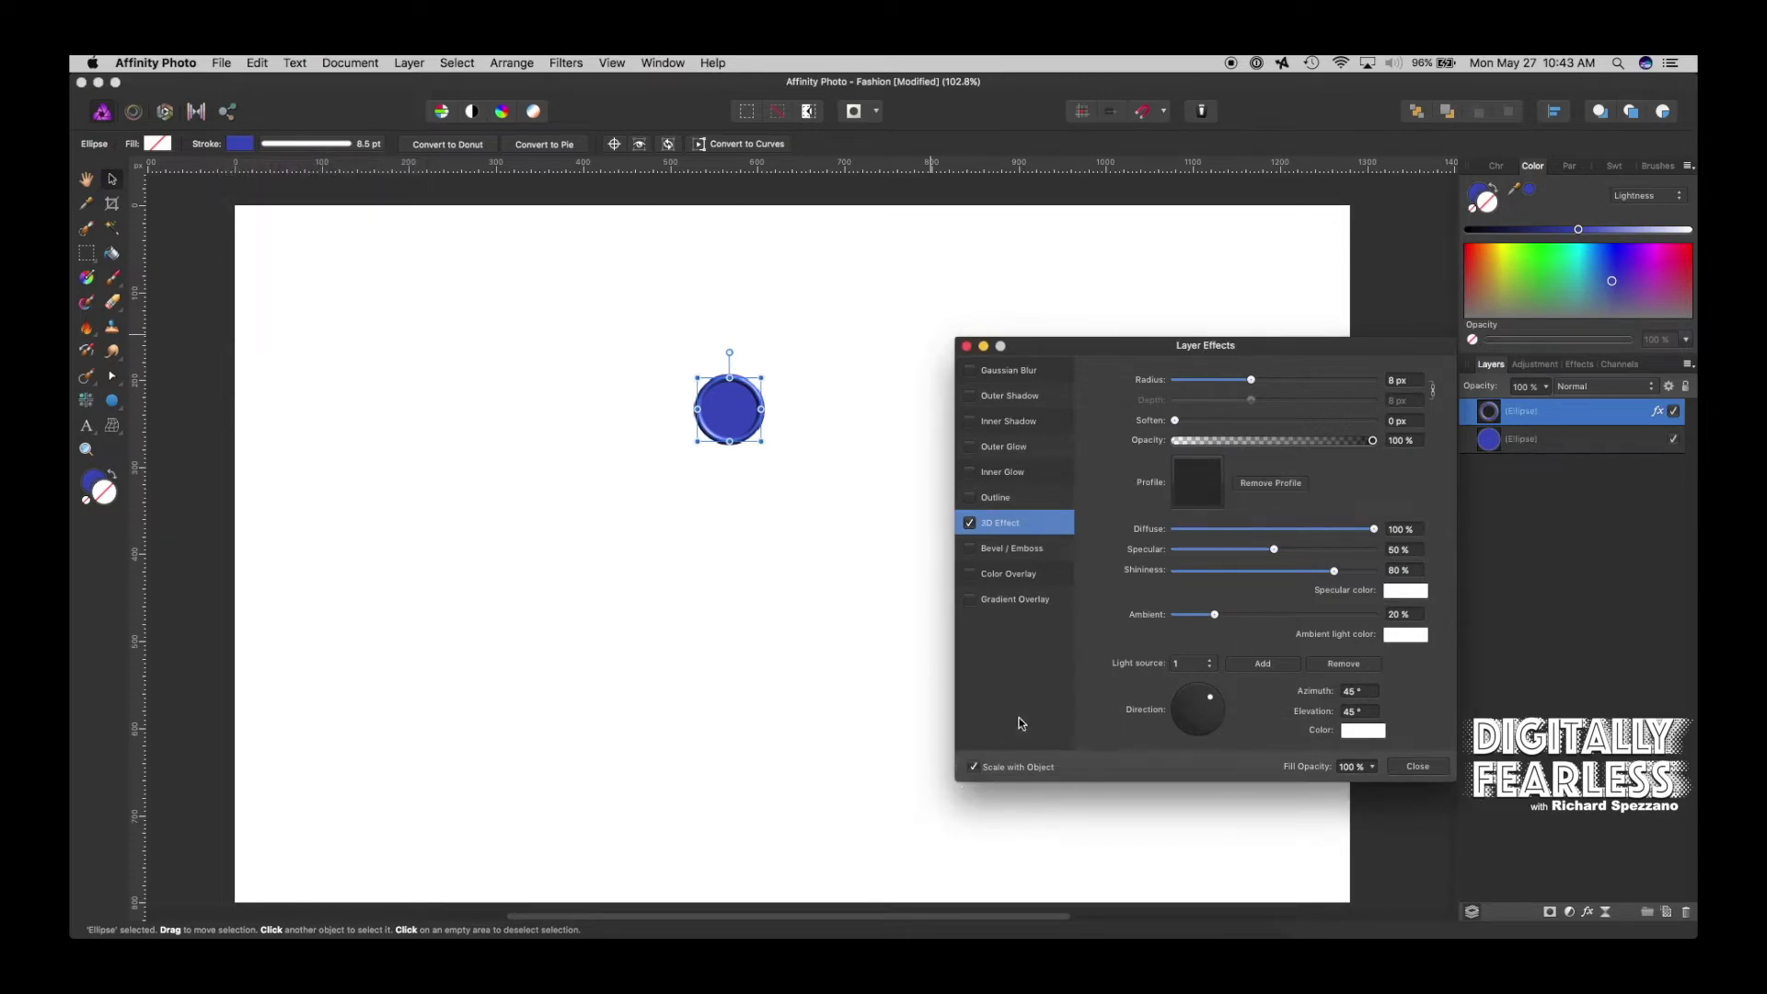
pyautogui.click(1423, 770)
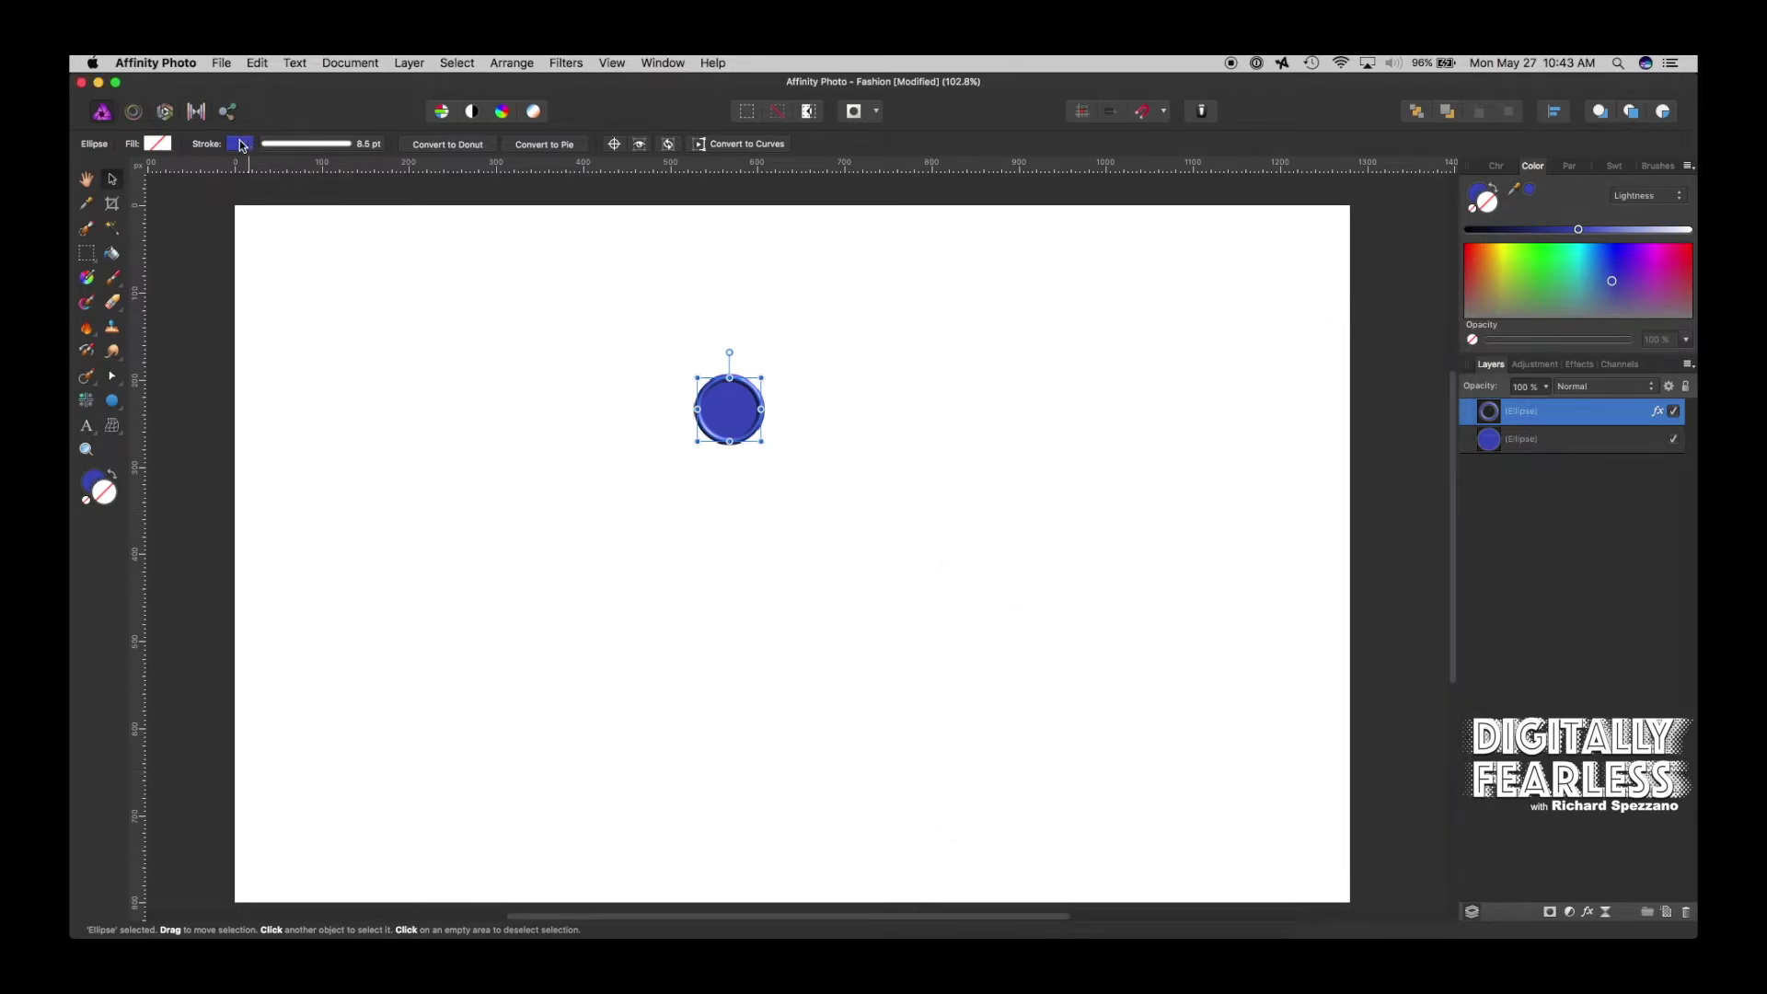
# Draw a tiny circle on the empty canvas beside the button and give it no stroke and a black fill
pyautogui.click(1051, 311)
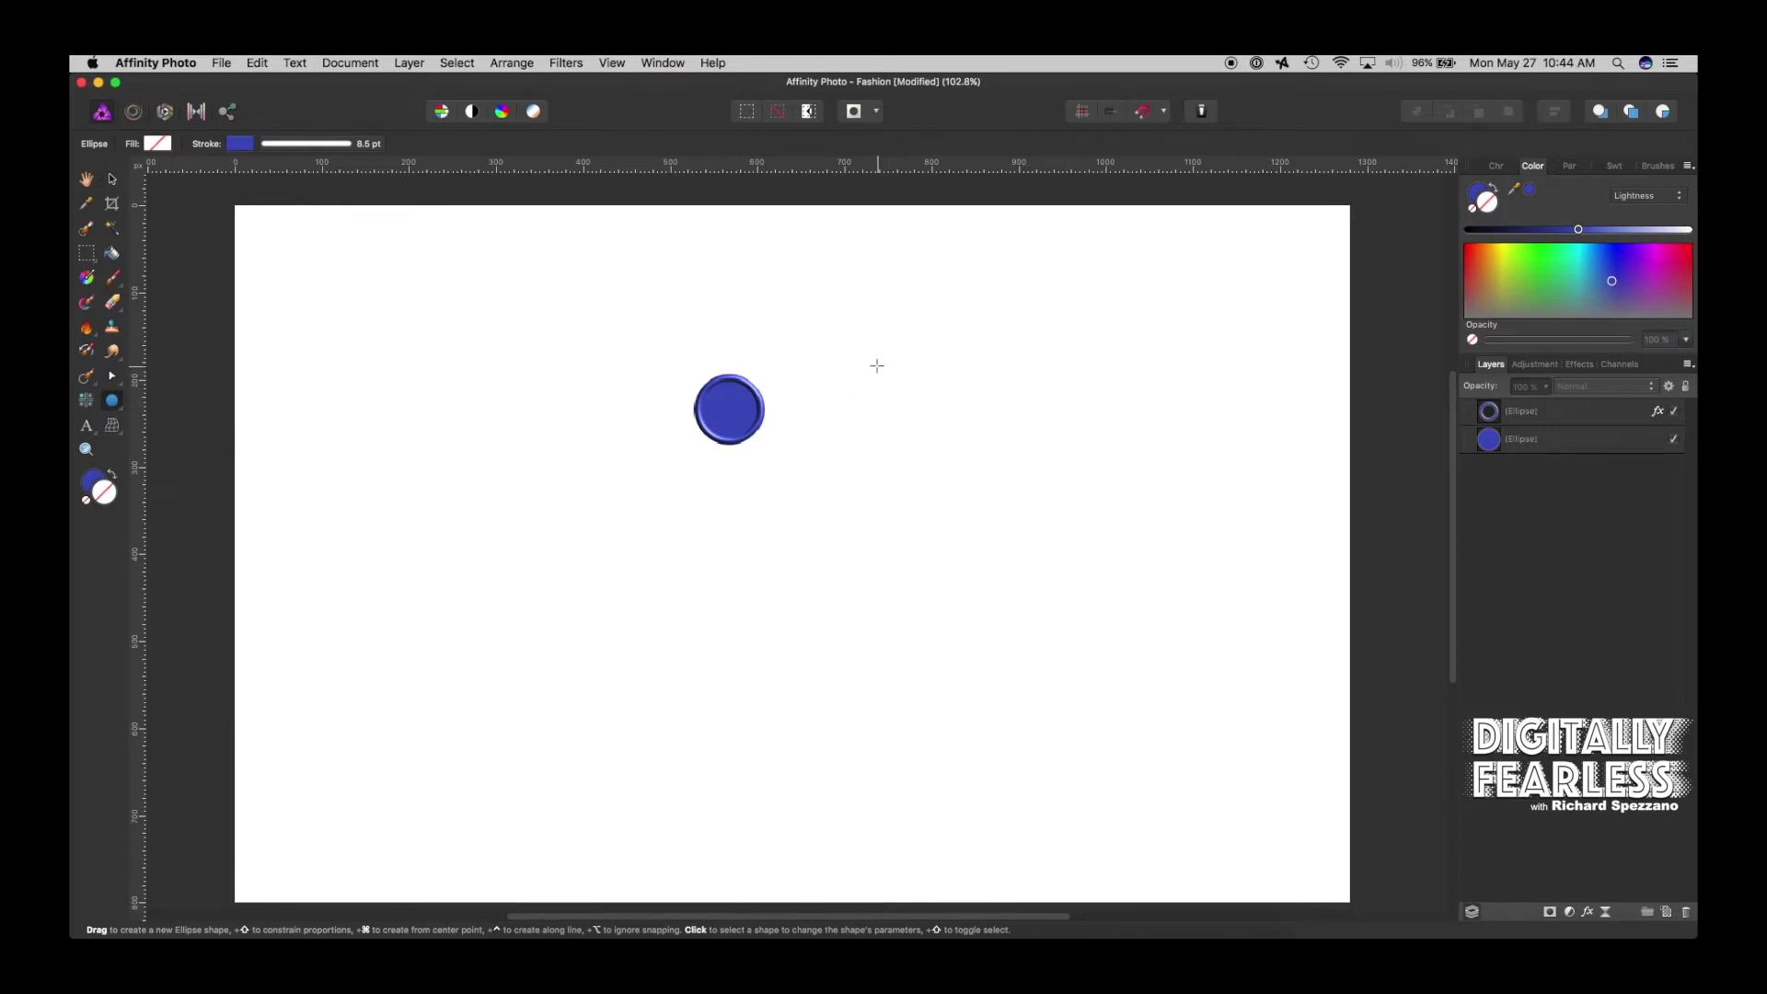
pyautogui.moveTo(877, 367); pyautogui.dragTo(884, 375)
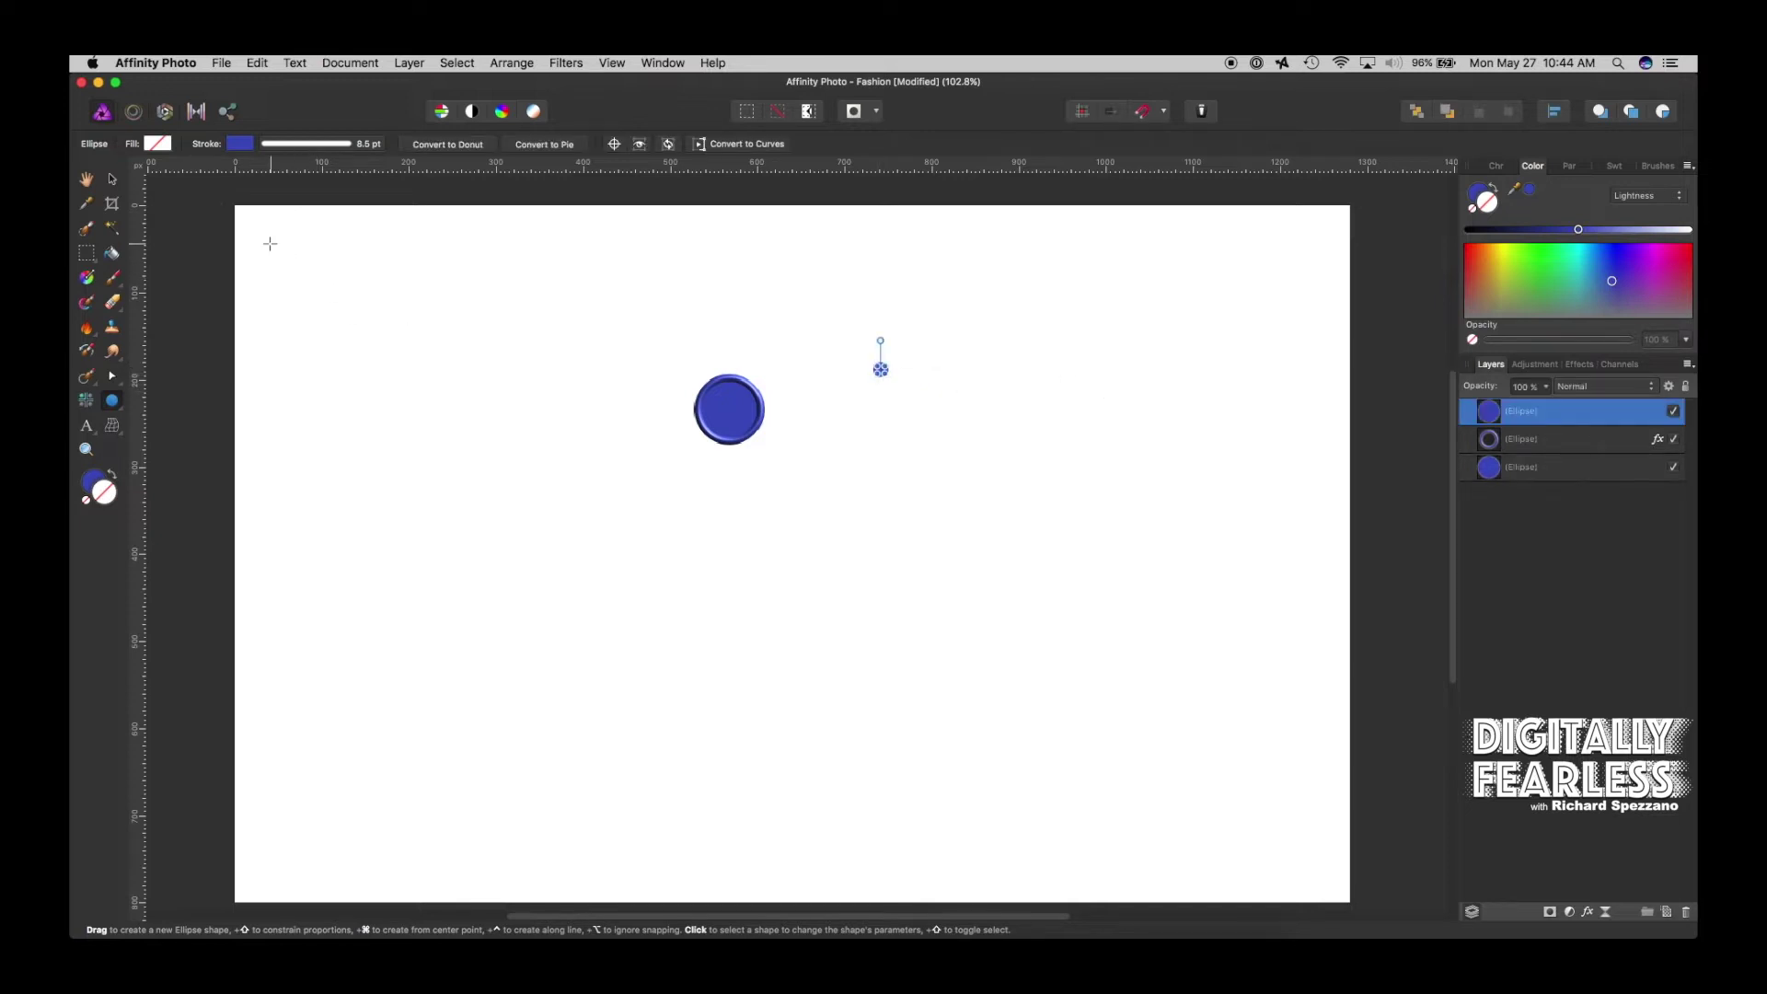
pyautogui.click(275, 144)
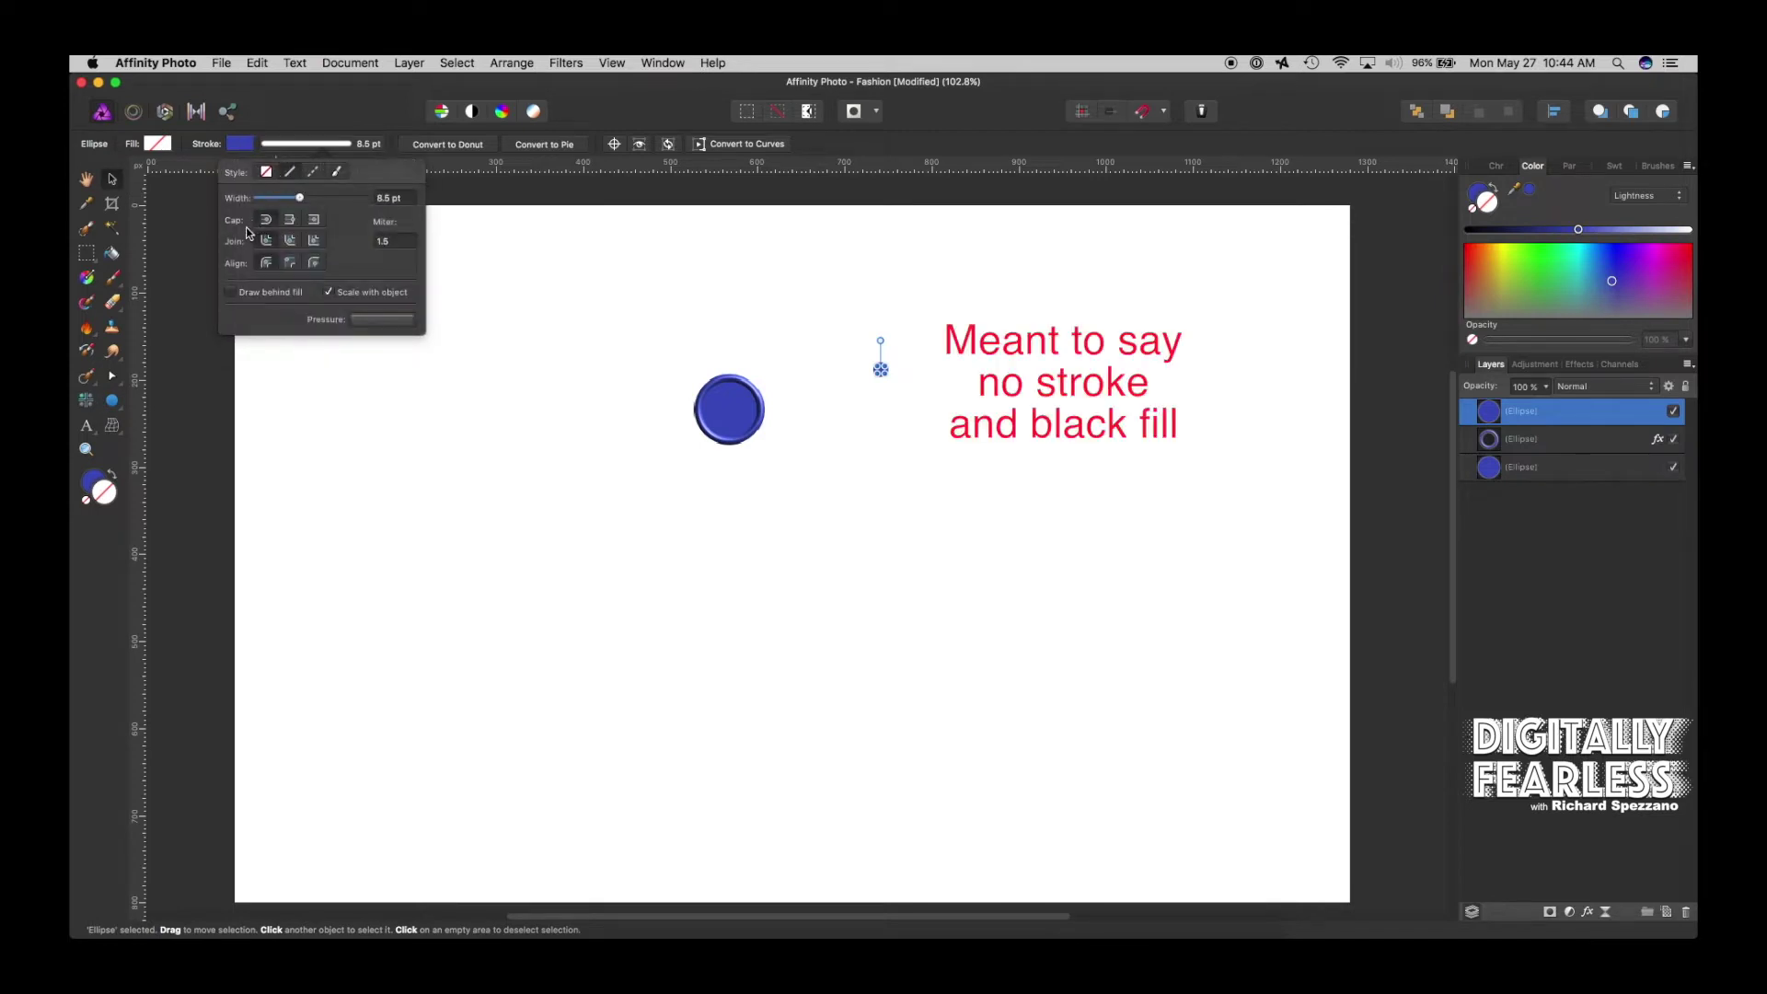
pyautogui.click(264, 173)
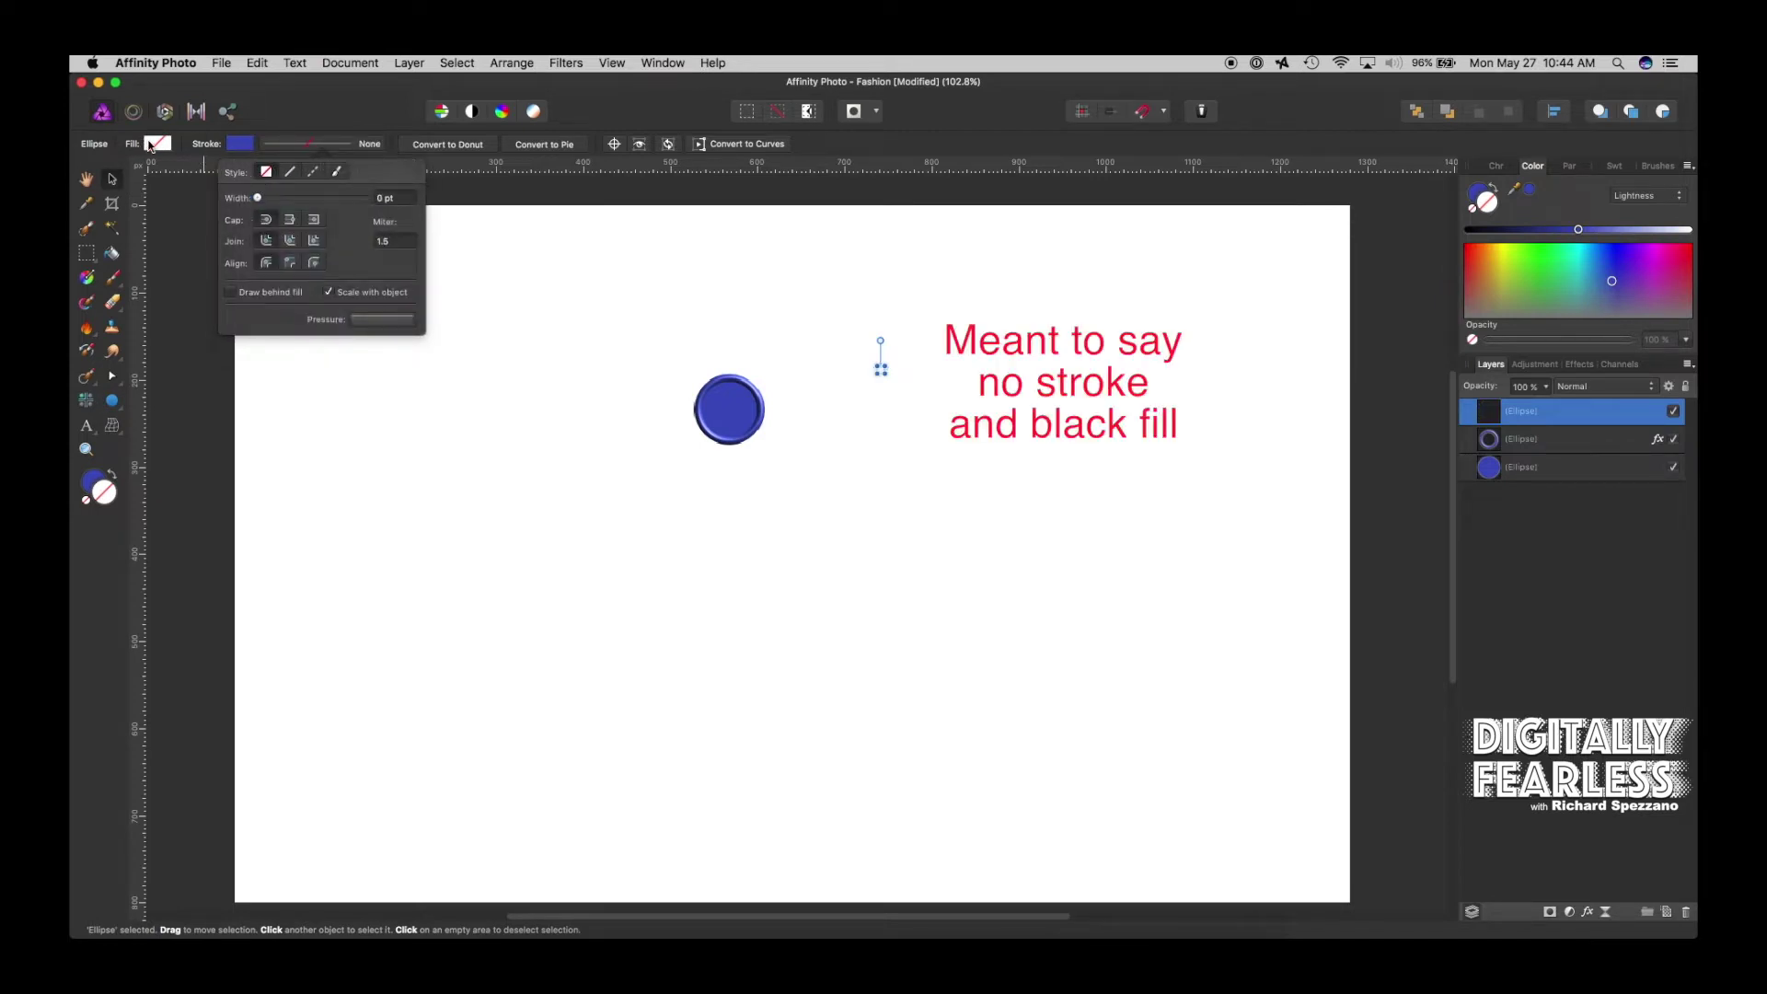
pyautogui.click(155, 144)
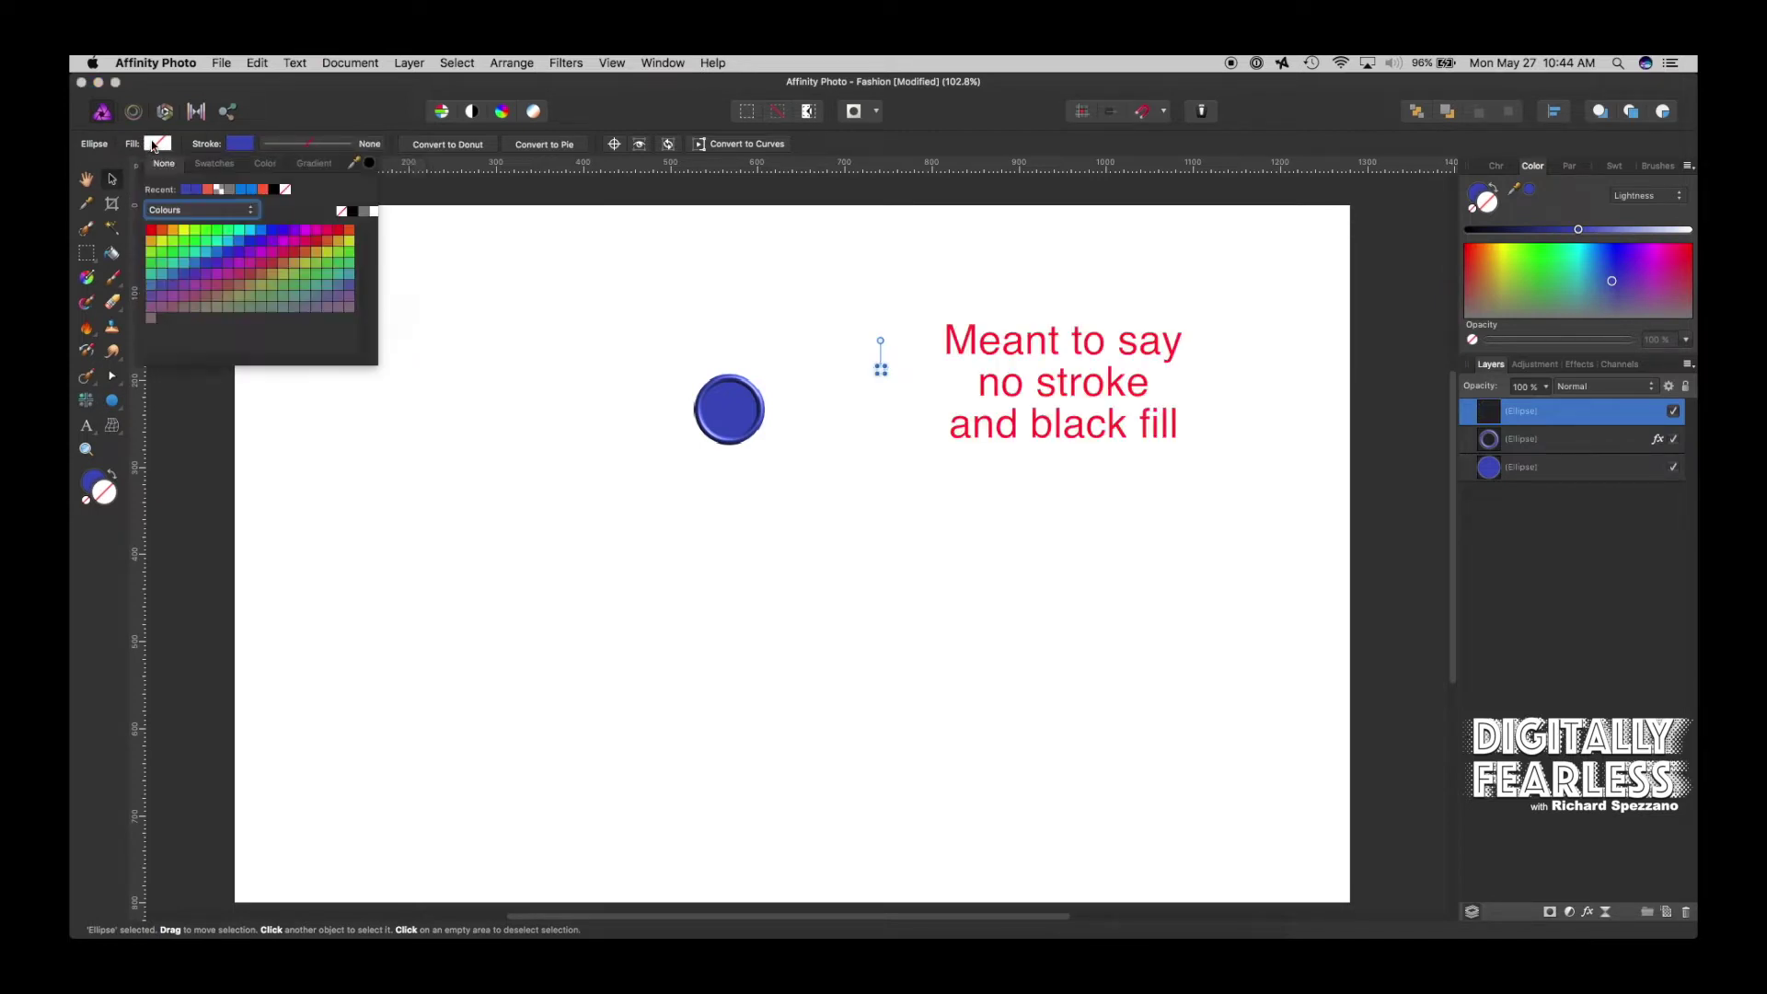
pyautogui.click(272, 189)
pyautogui.click(728, 268)
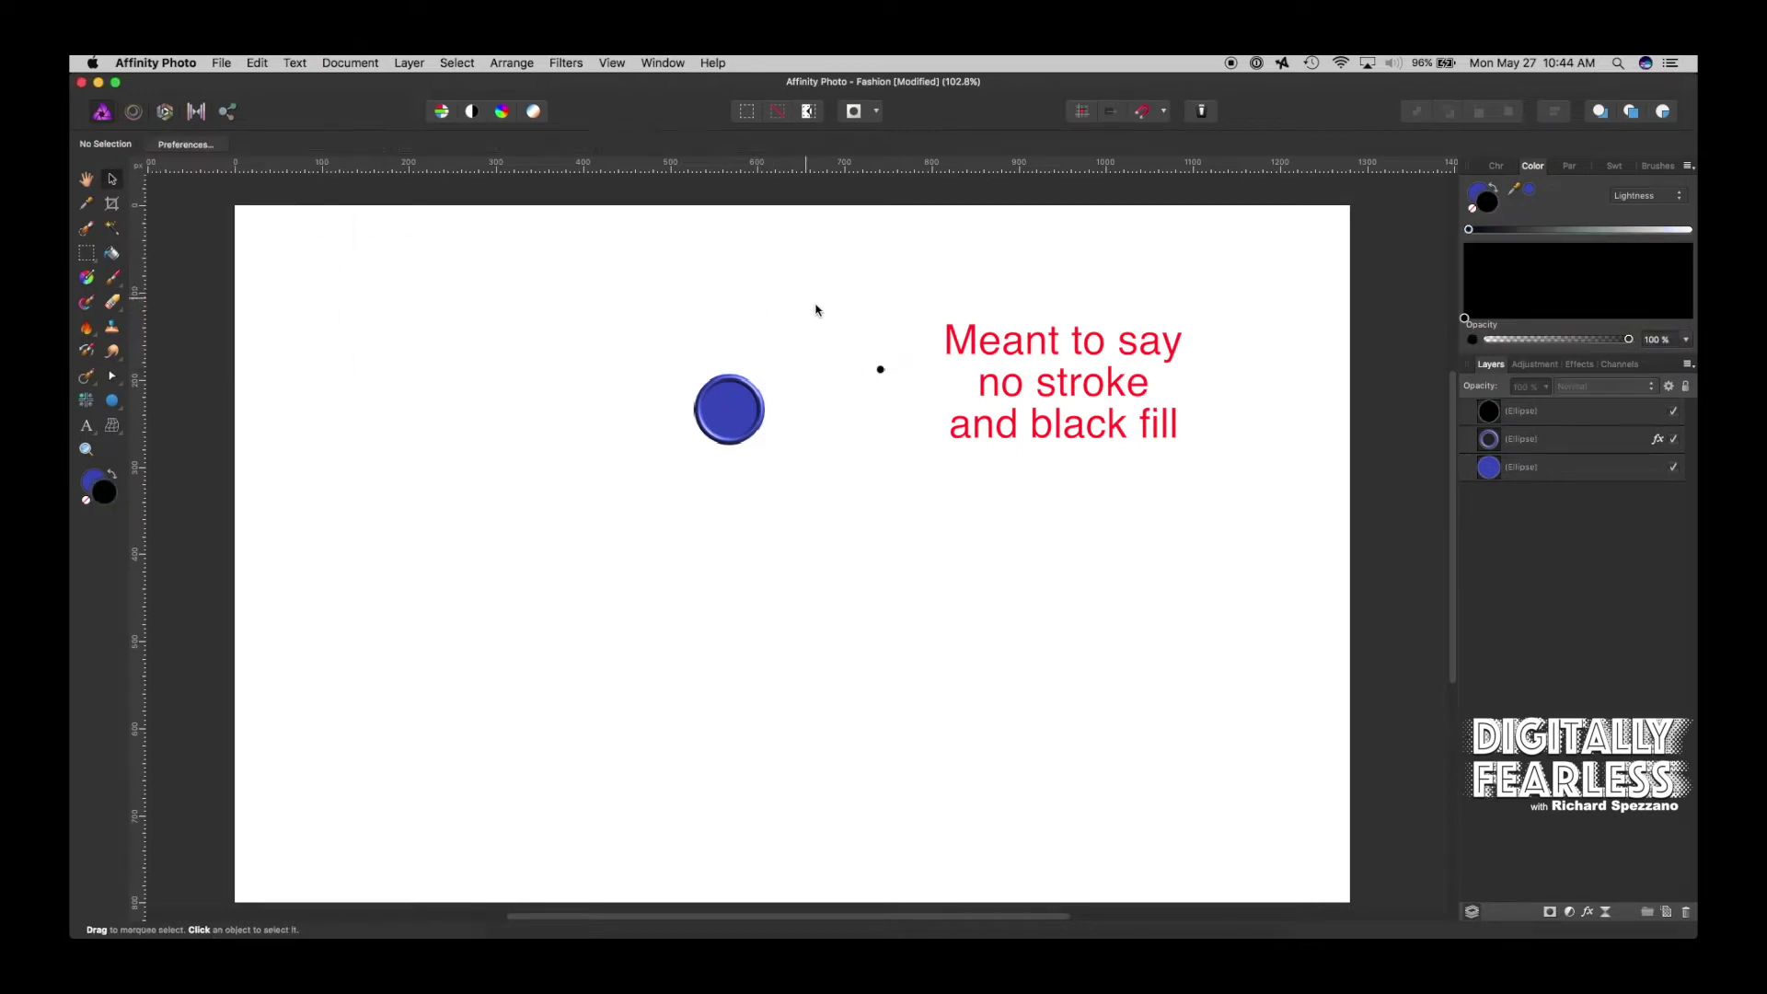
# Move the black dot onto the upper-left part of the blue button and resize it to about 12 px wide
pyautogui.click(86, 449)
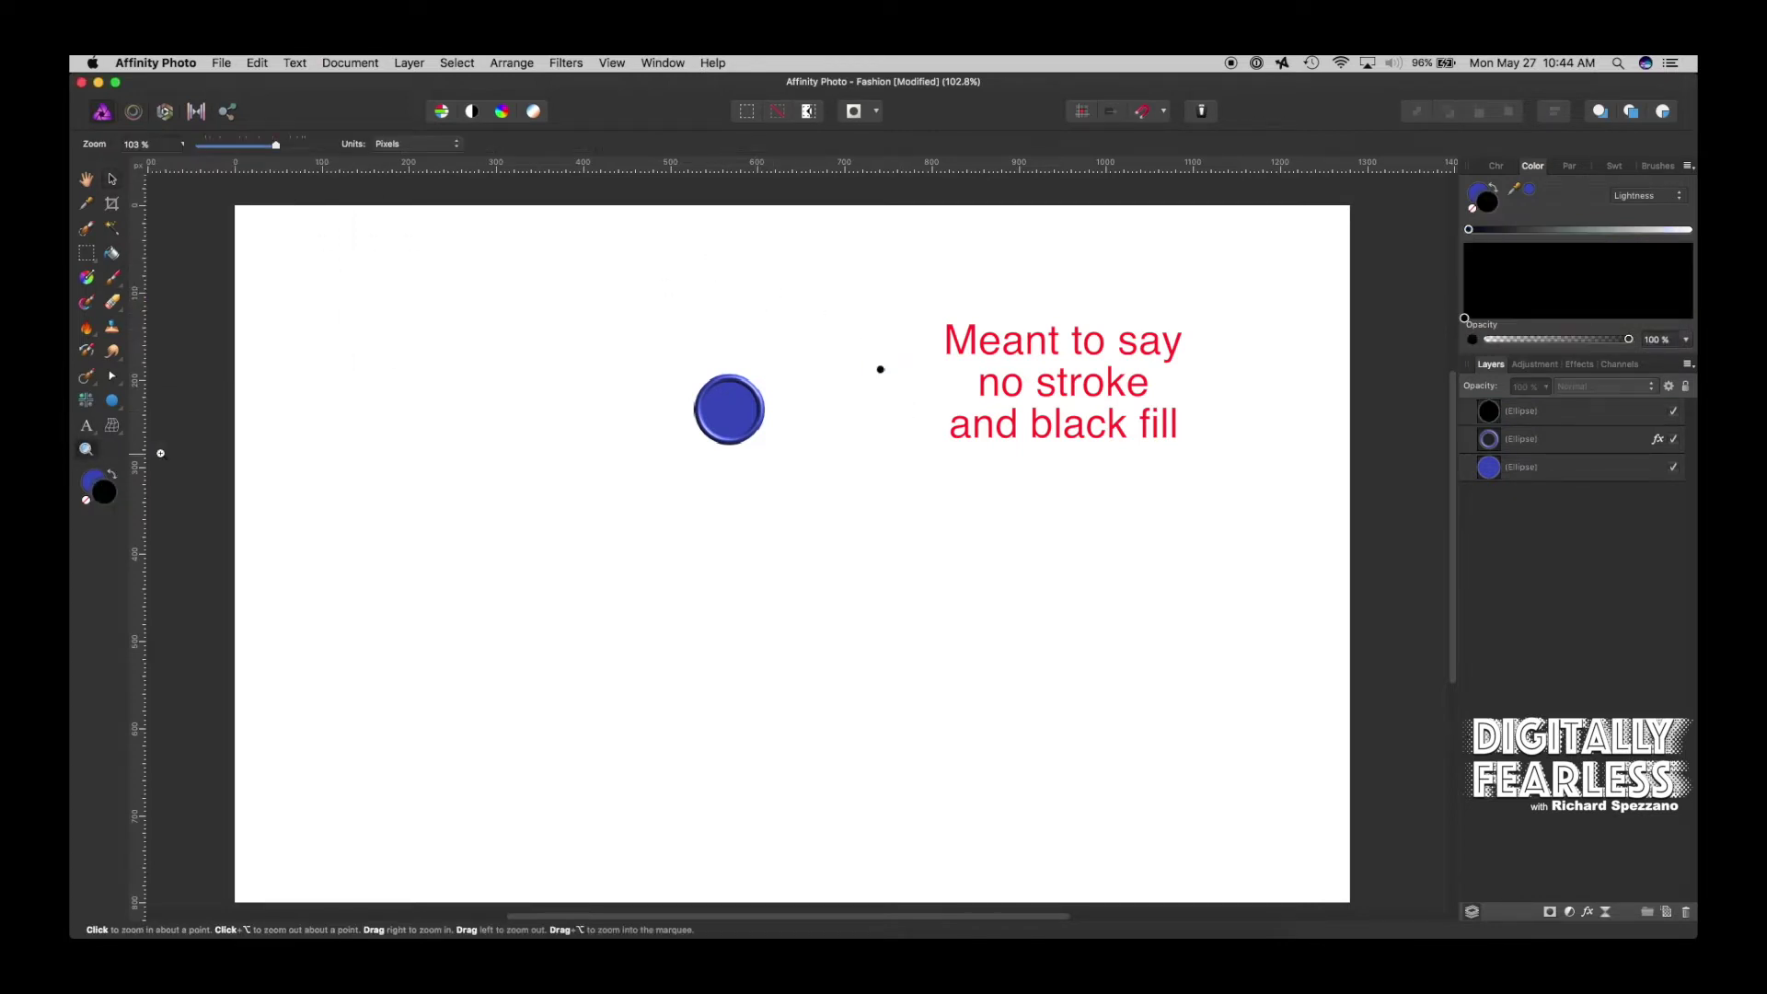
pyautogui.click(785, 367)
pyautogui.press('v')
pyautogui.moveTo(923, 370)
pyautogui.mouseDown()
pyautogui.moveTo(672, 395)
pyautogui.moveTo(693, 422)
pyautogui.mouseUp()
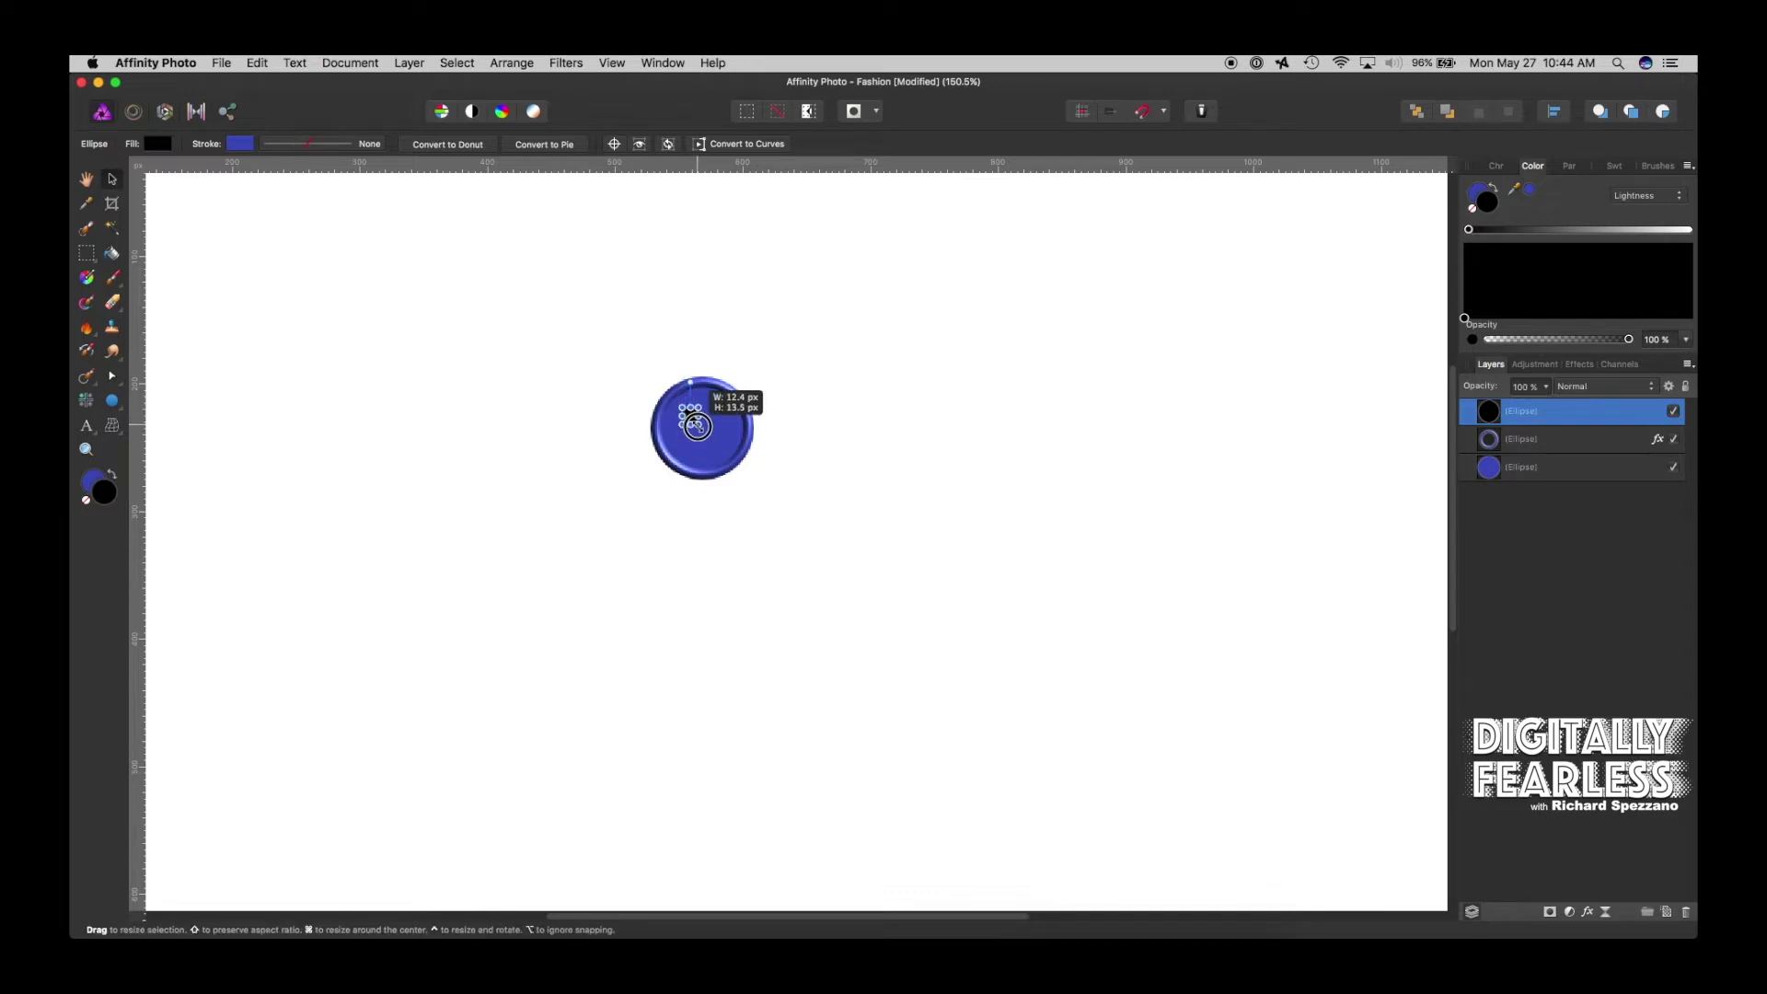
pyautogui.click(1035, 416)
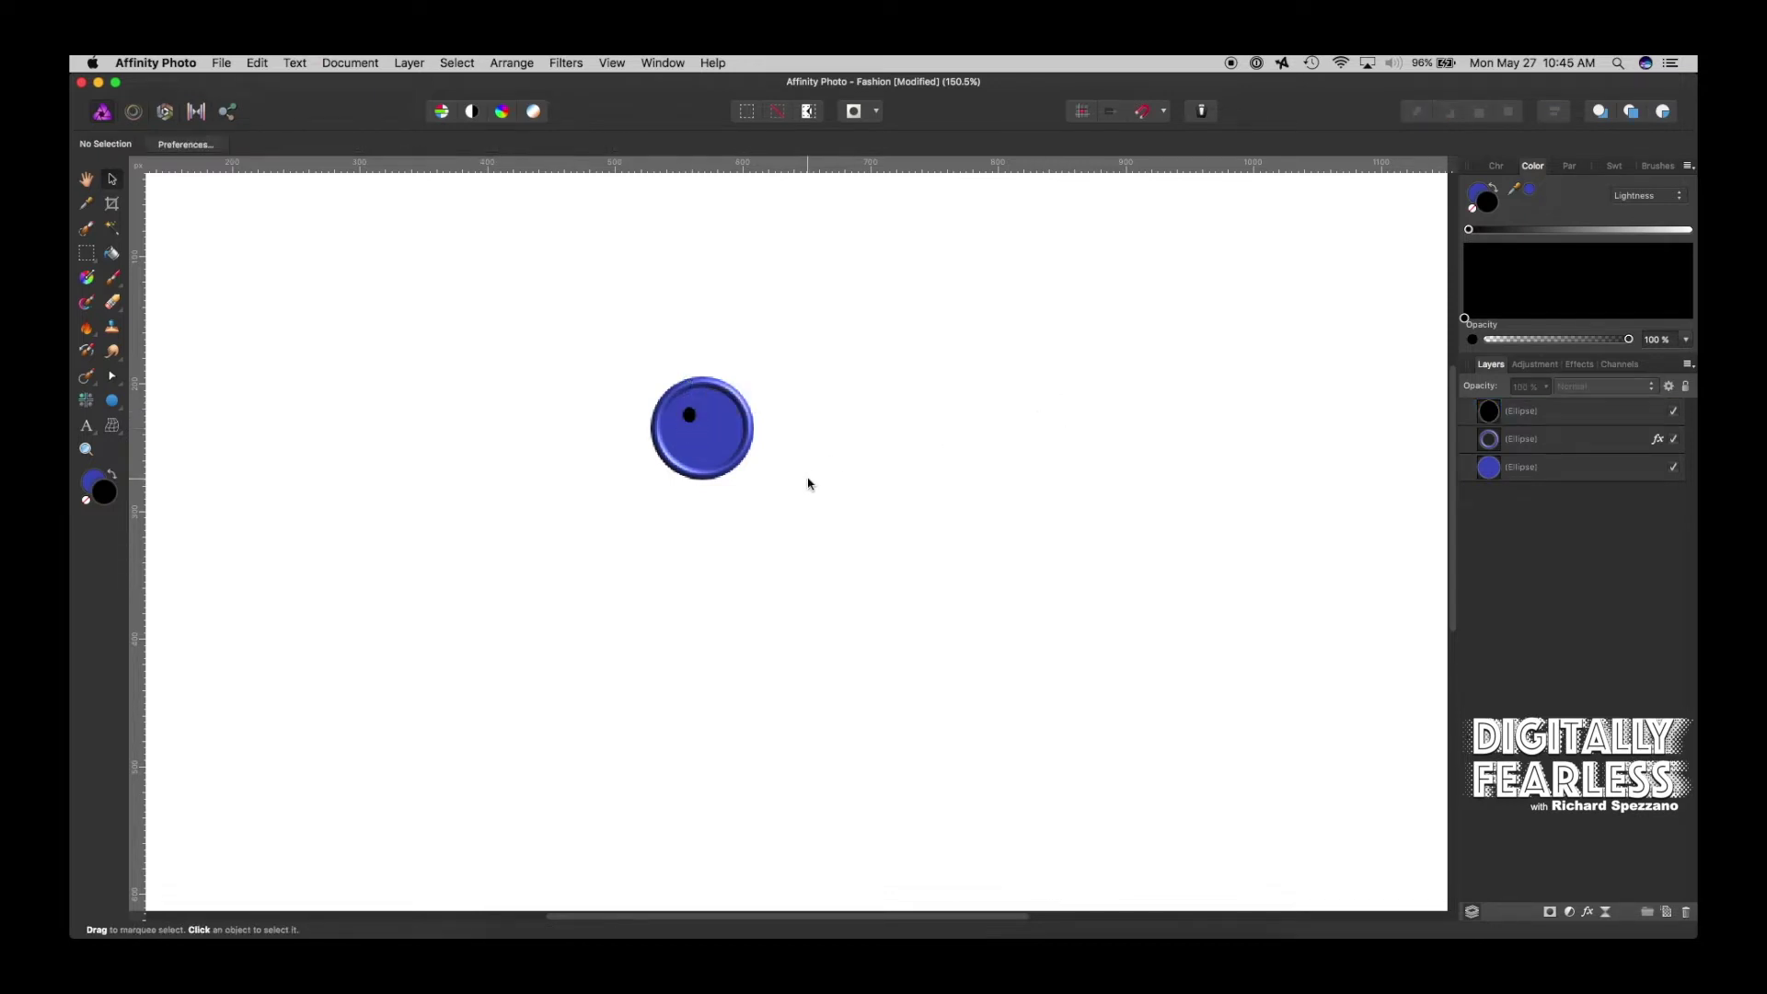
# Reduce the black dot's height and position it at the lower centre of the button face as a thread hole
pyautogui.click(692, 424)
pyautogui.moveTo(695, 429); pyautogui.dragTo(694, 405)
pyautogui.click(957, 448)
pyautogui.moveTo(695, 414); pyautogui.dragTo(706, 449)
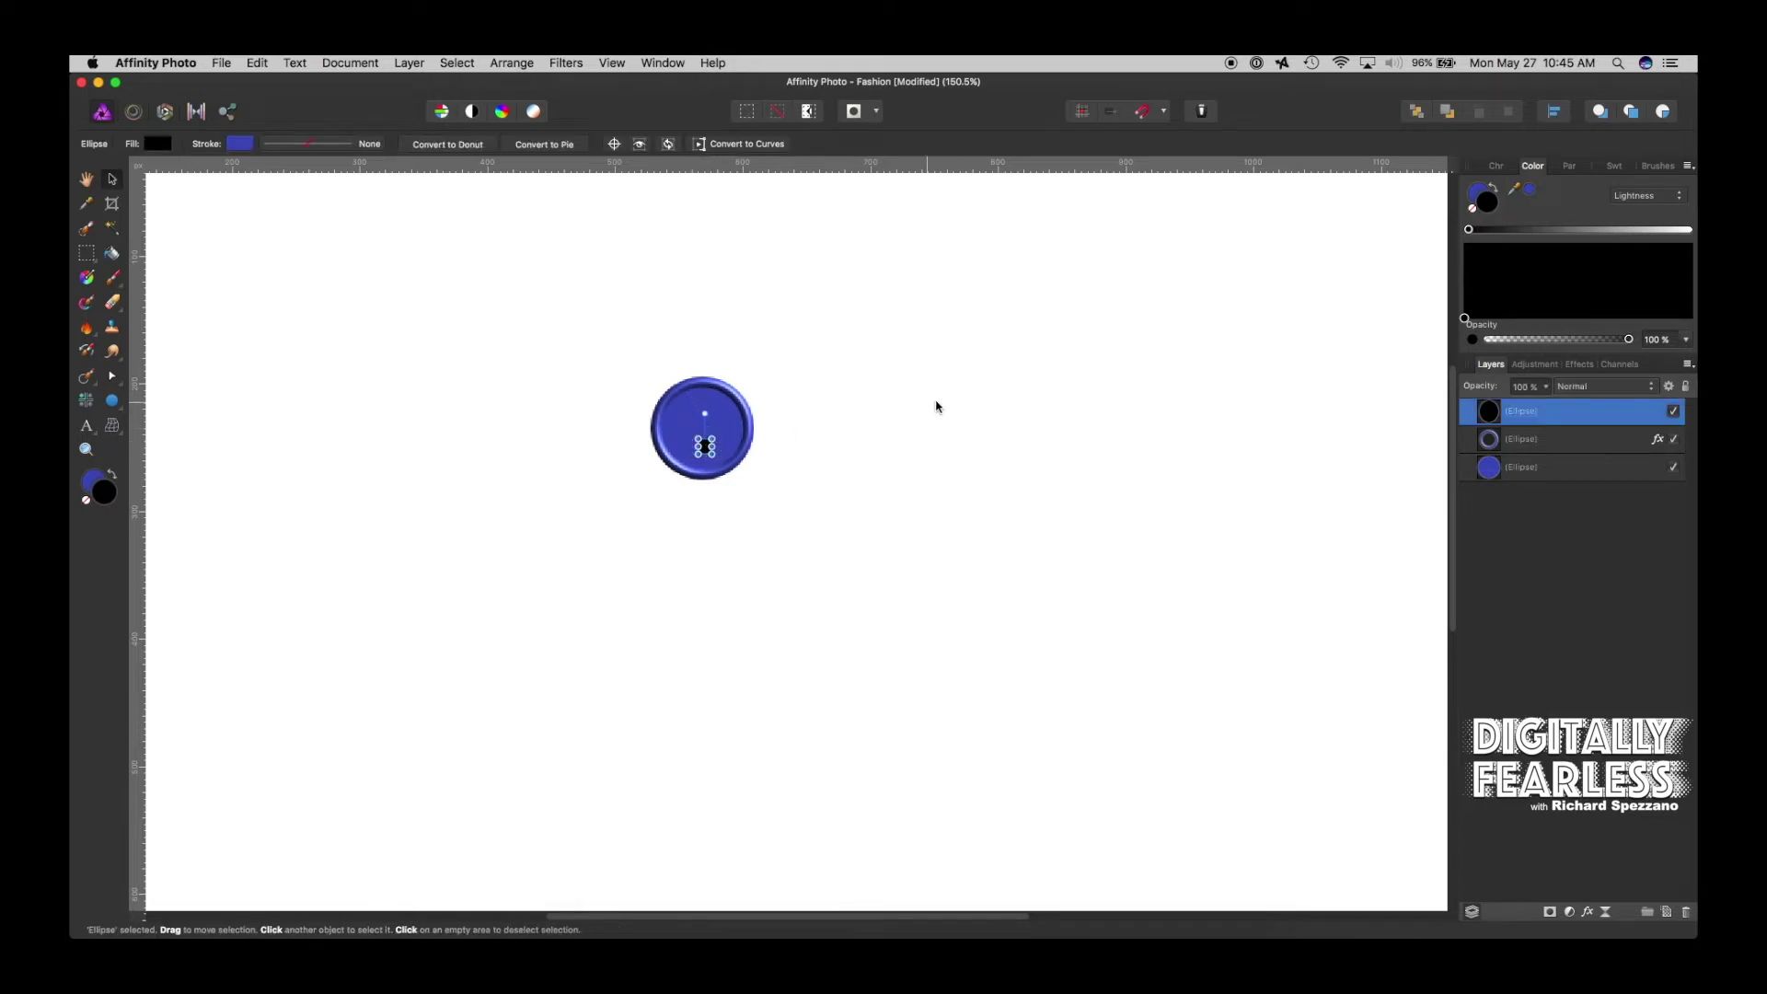
# Undo the black dot's last move to the lower centre of the button face and keep the dot selected
pyautogui.press('super+z')
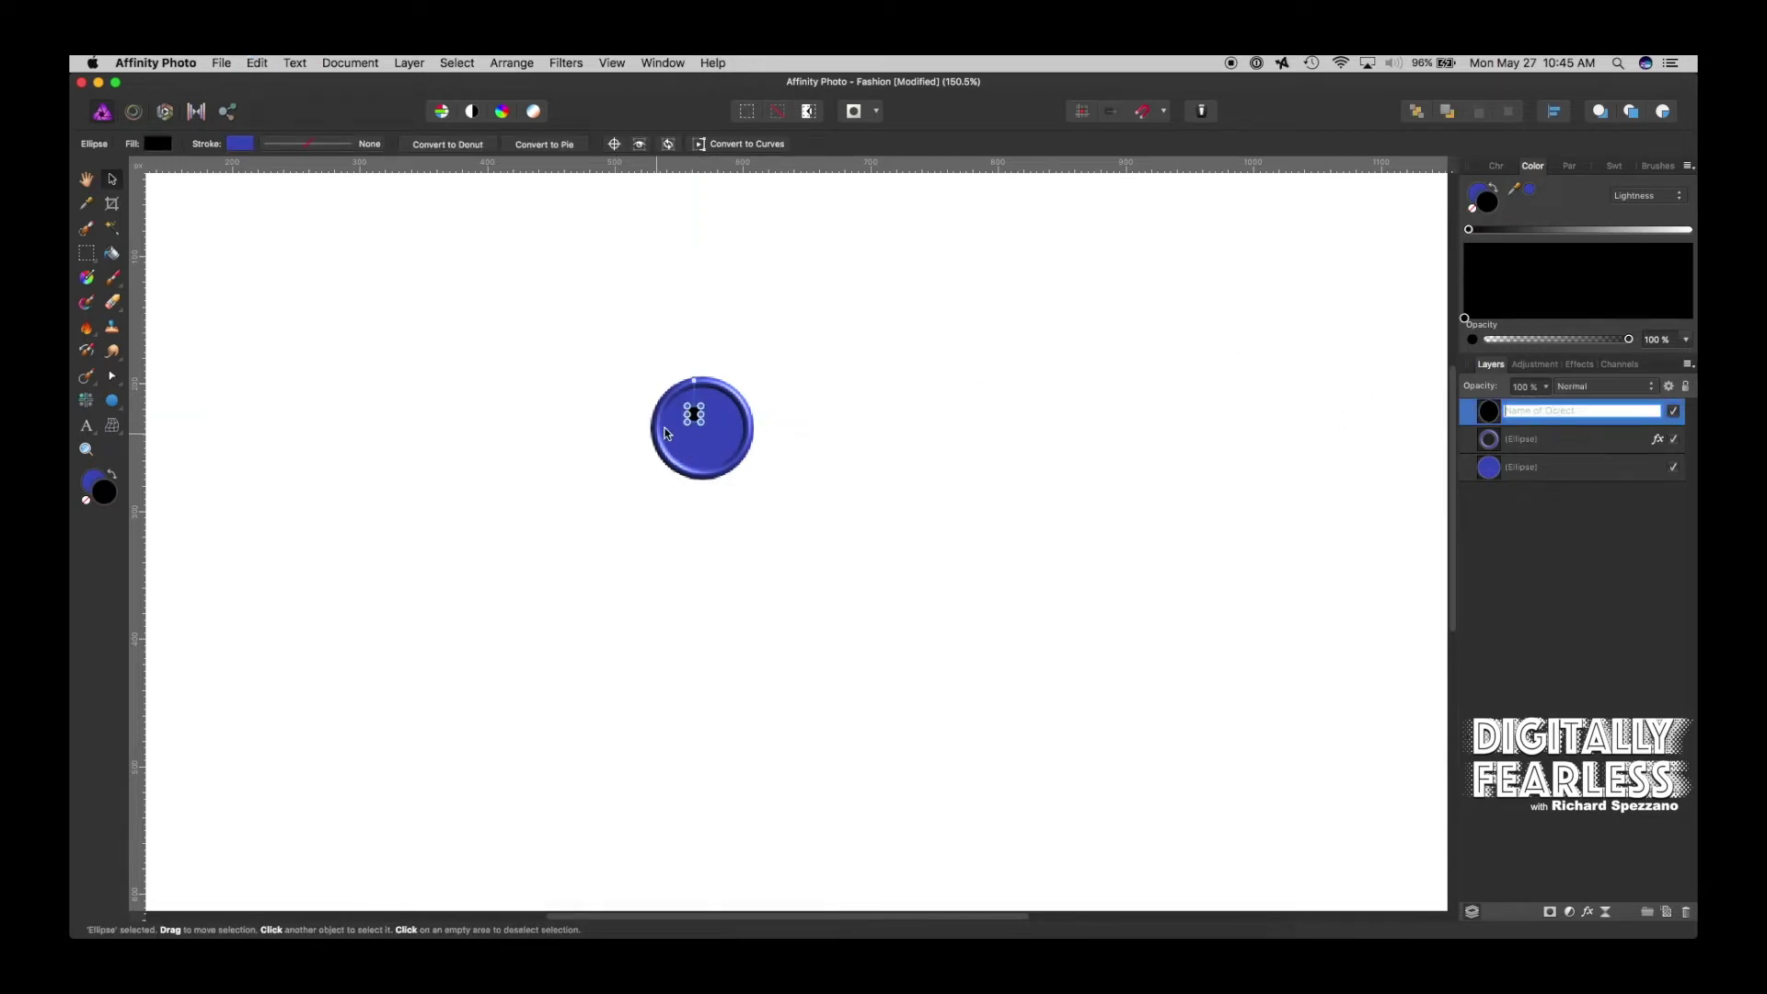
pyautogui.click(1002, 332)
pyautogui.click(696, 419)
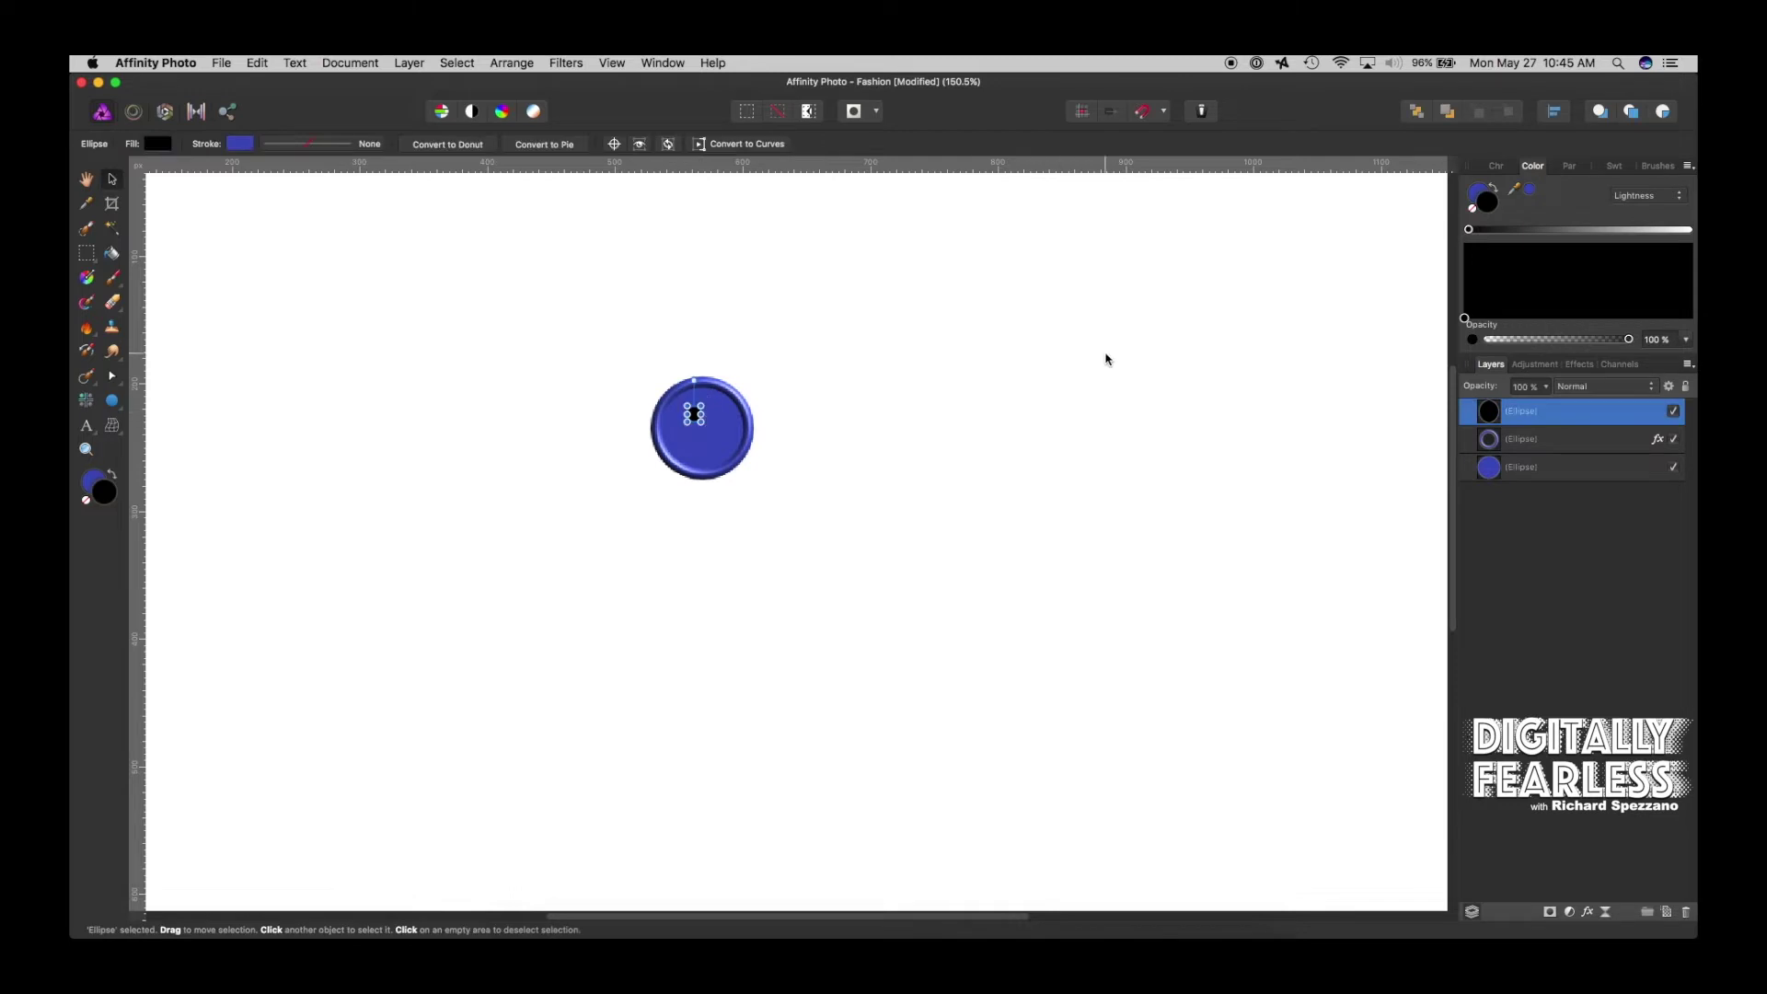
# Duplicate the black dot and place the copy on the lower-right part of the button face as a second thread hole
pyautogui.press('super+j')
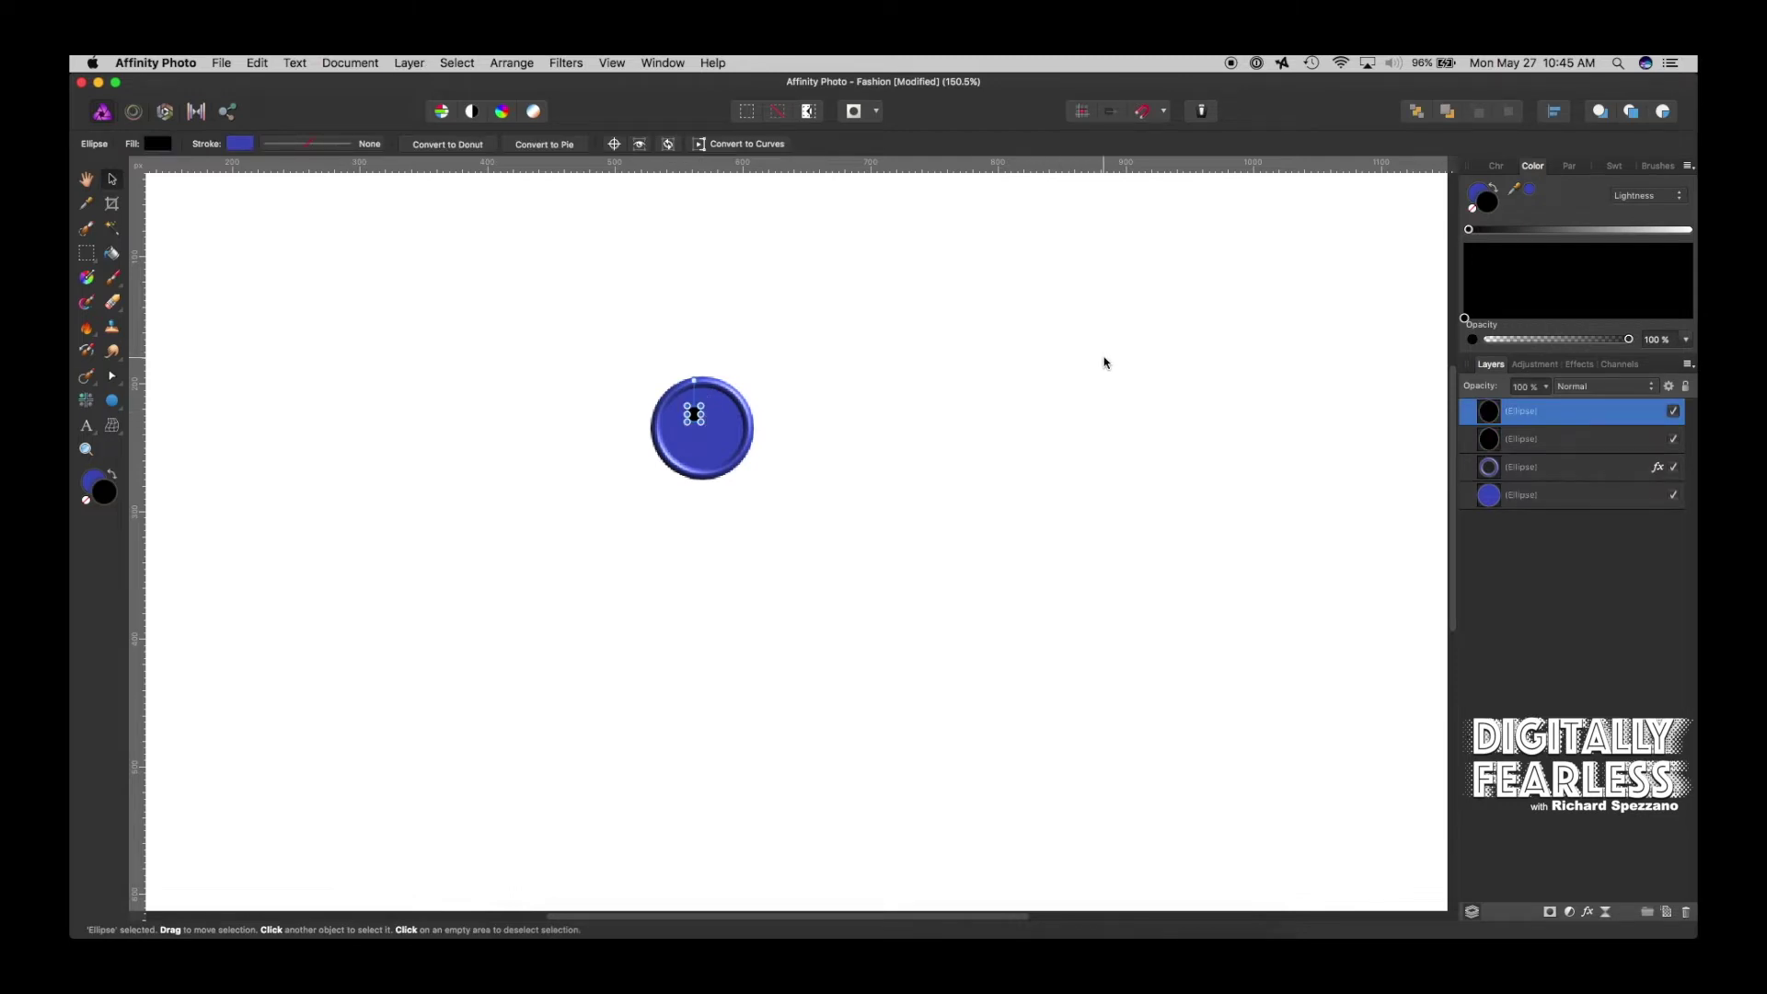
pyautogui.click(791, 415)
pyautogui.click(701, 411)
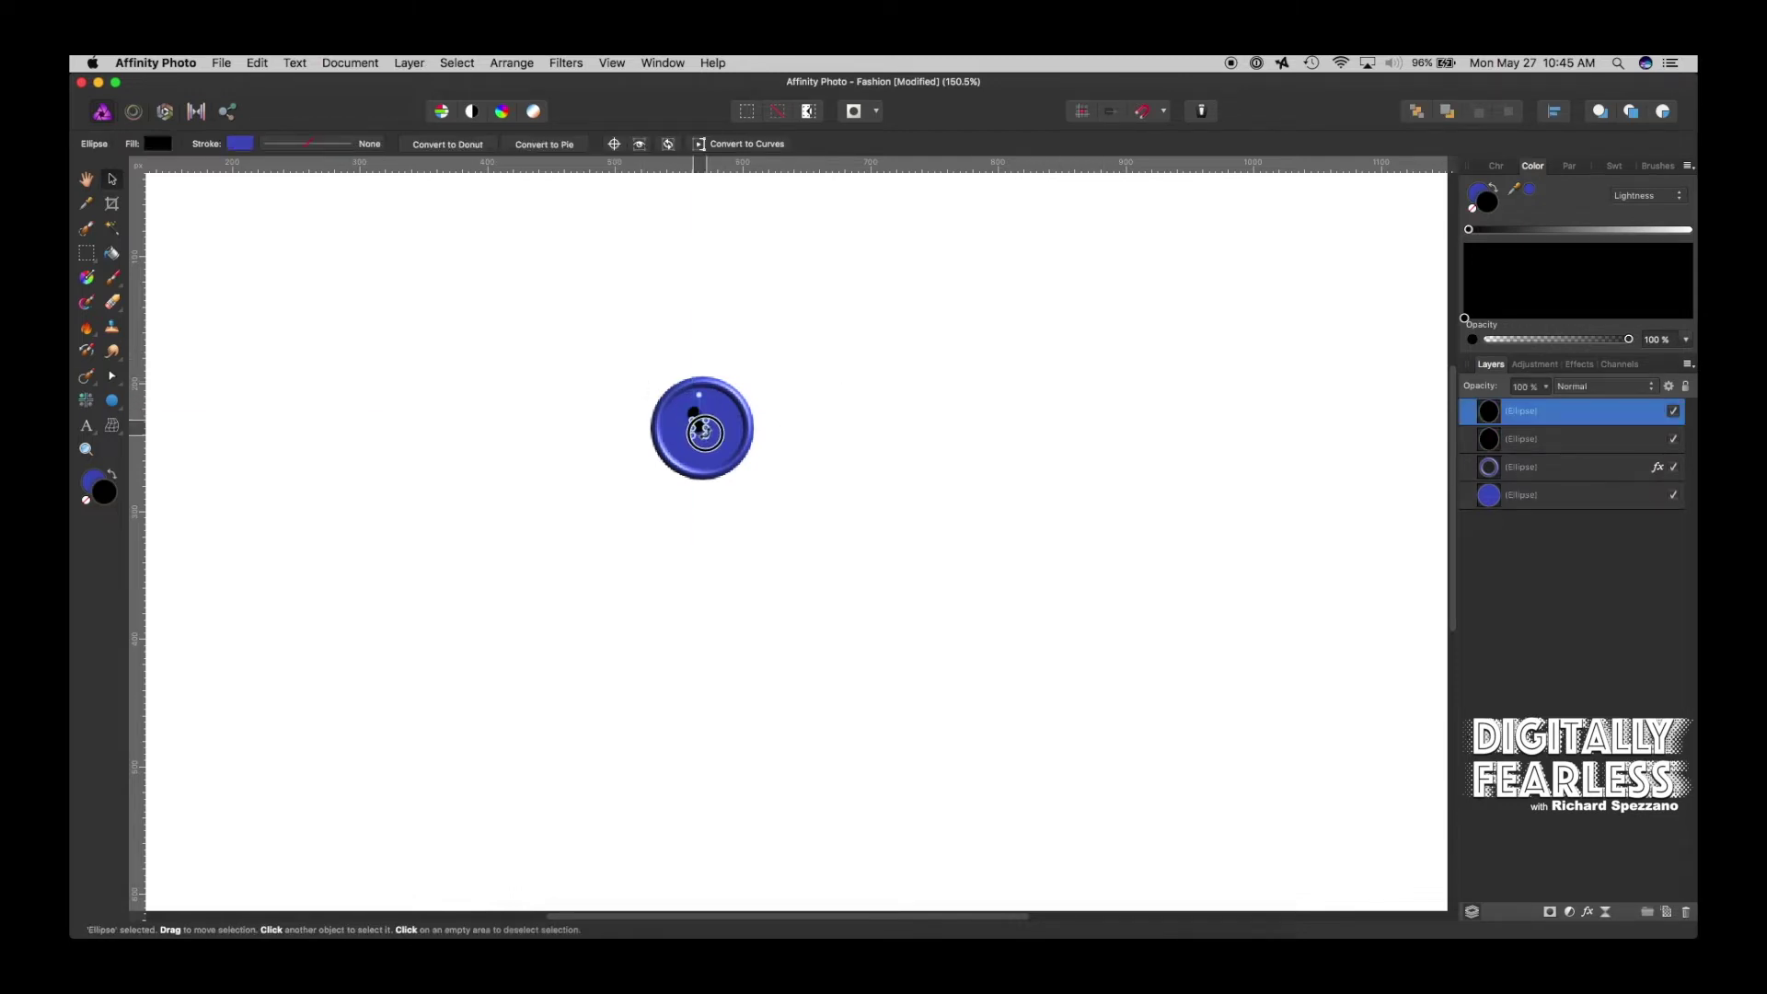
pyautogui.moveTo(702, 410); pyautogui.dragTo(712, 445)
pyautogui.click(833, 414)
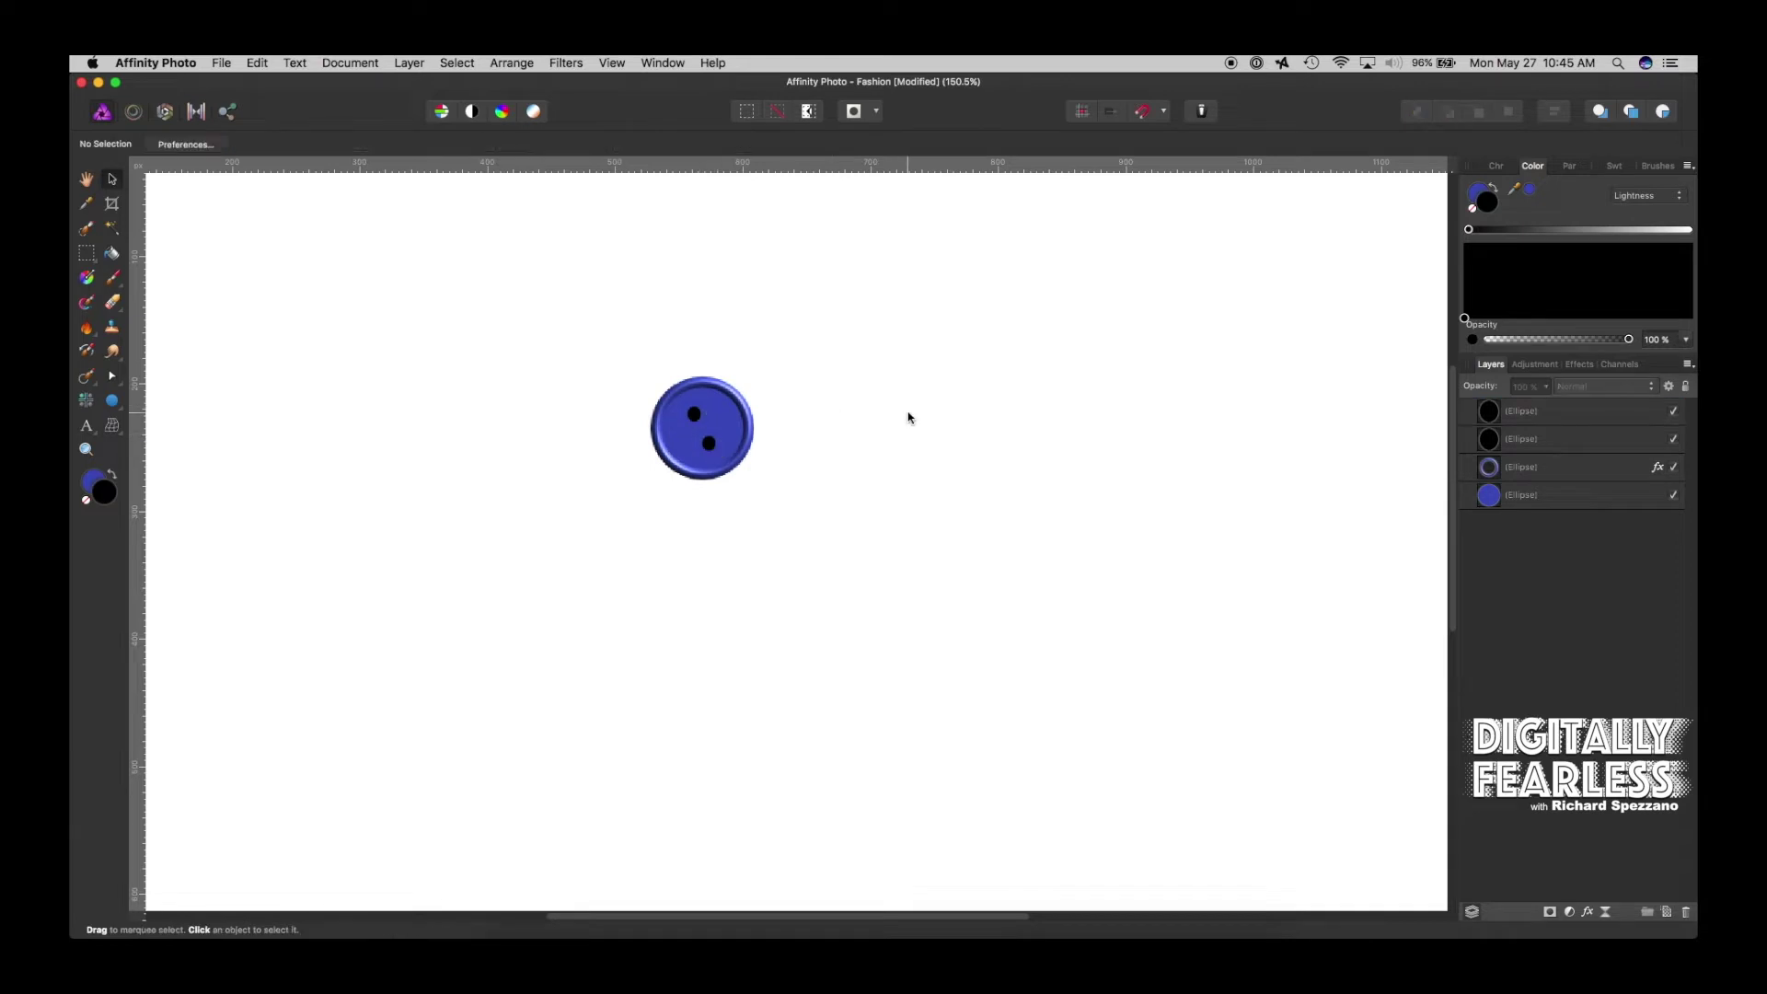
# Group the two black thread-hole dots
pyautogui.click(694, 416)
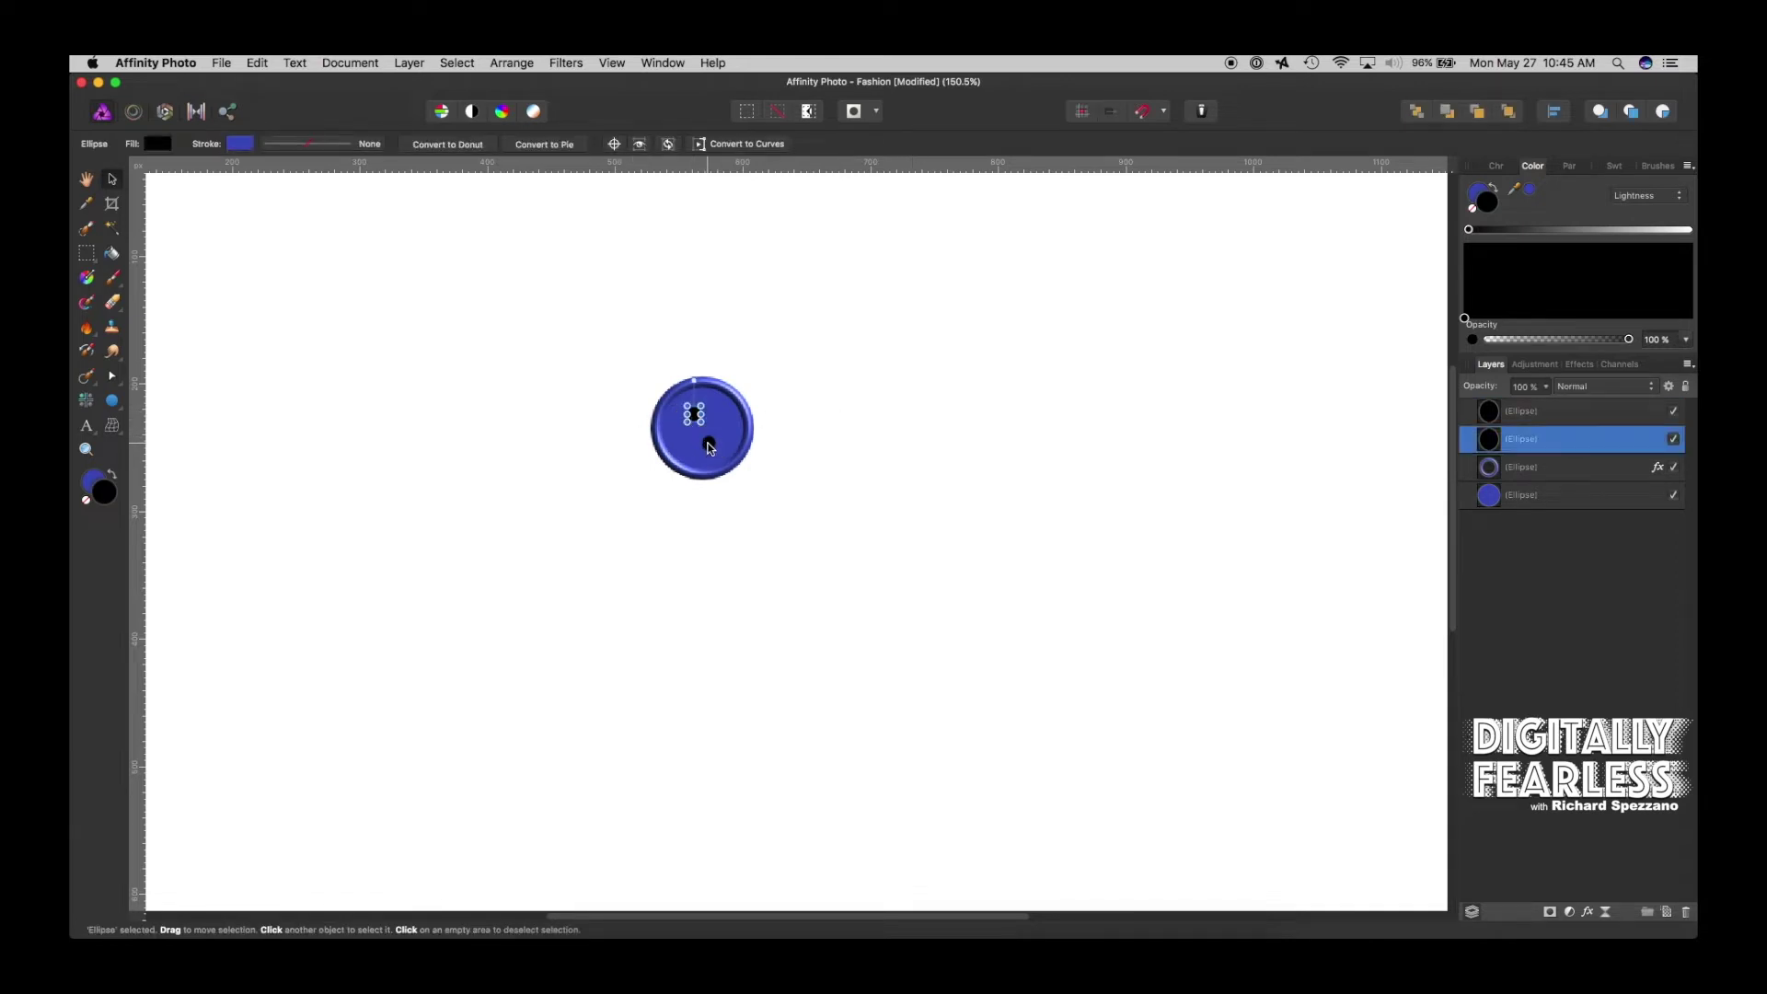
pyautogui.click(707, 443)
pyautogui.click(935, 407)
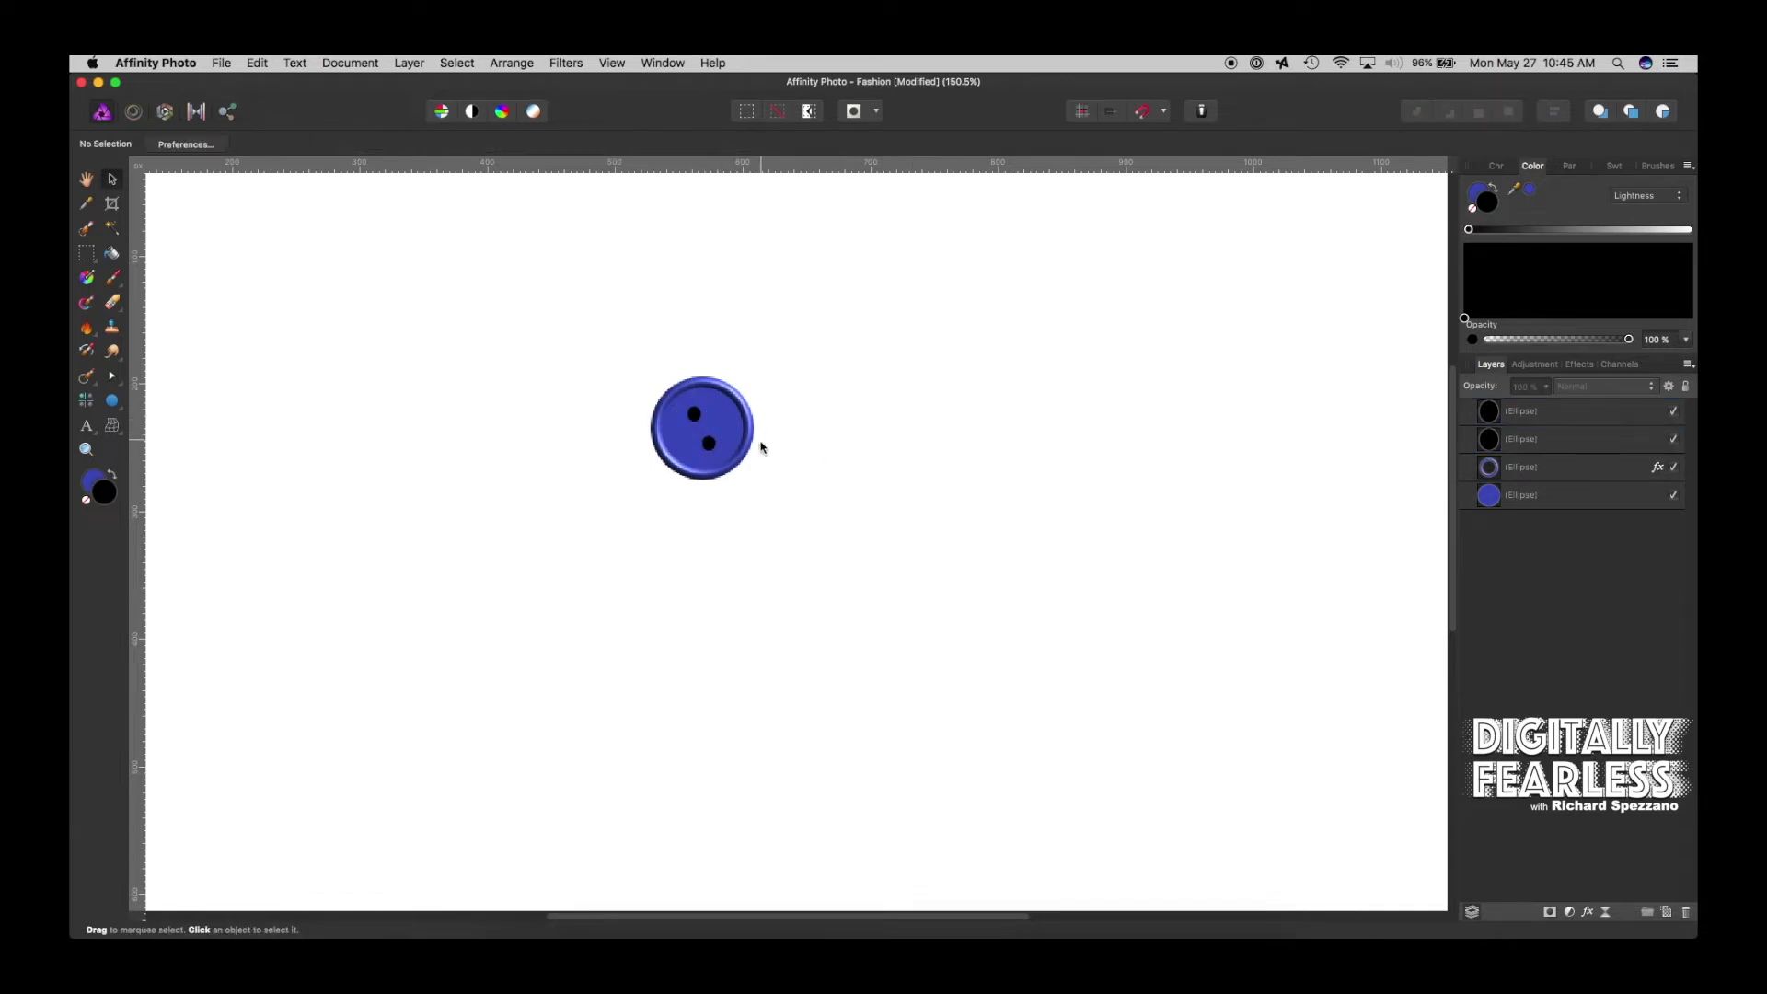
pyautogui.click(708, 444)
pyautogui.click(1233, 416)
pyautogui.click(703, 415)
pyautogui.keyDown('shift'); pyautogui.click(708, 444); pyautogui.keyUp('shift')
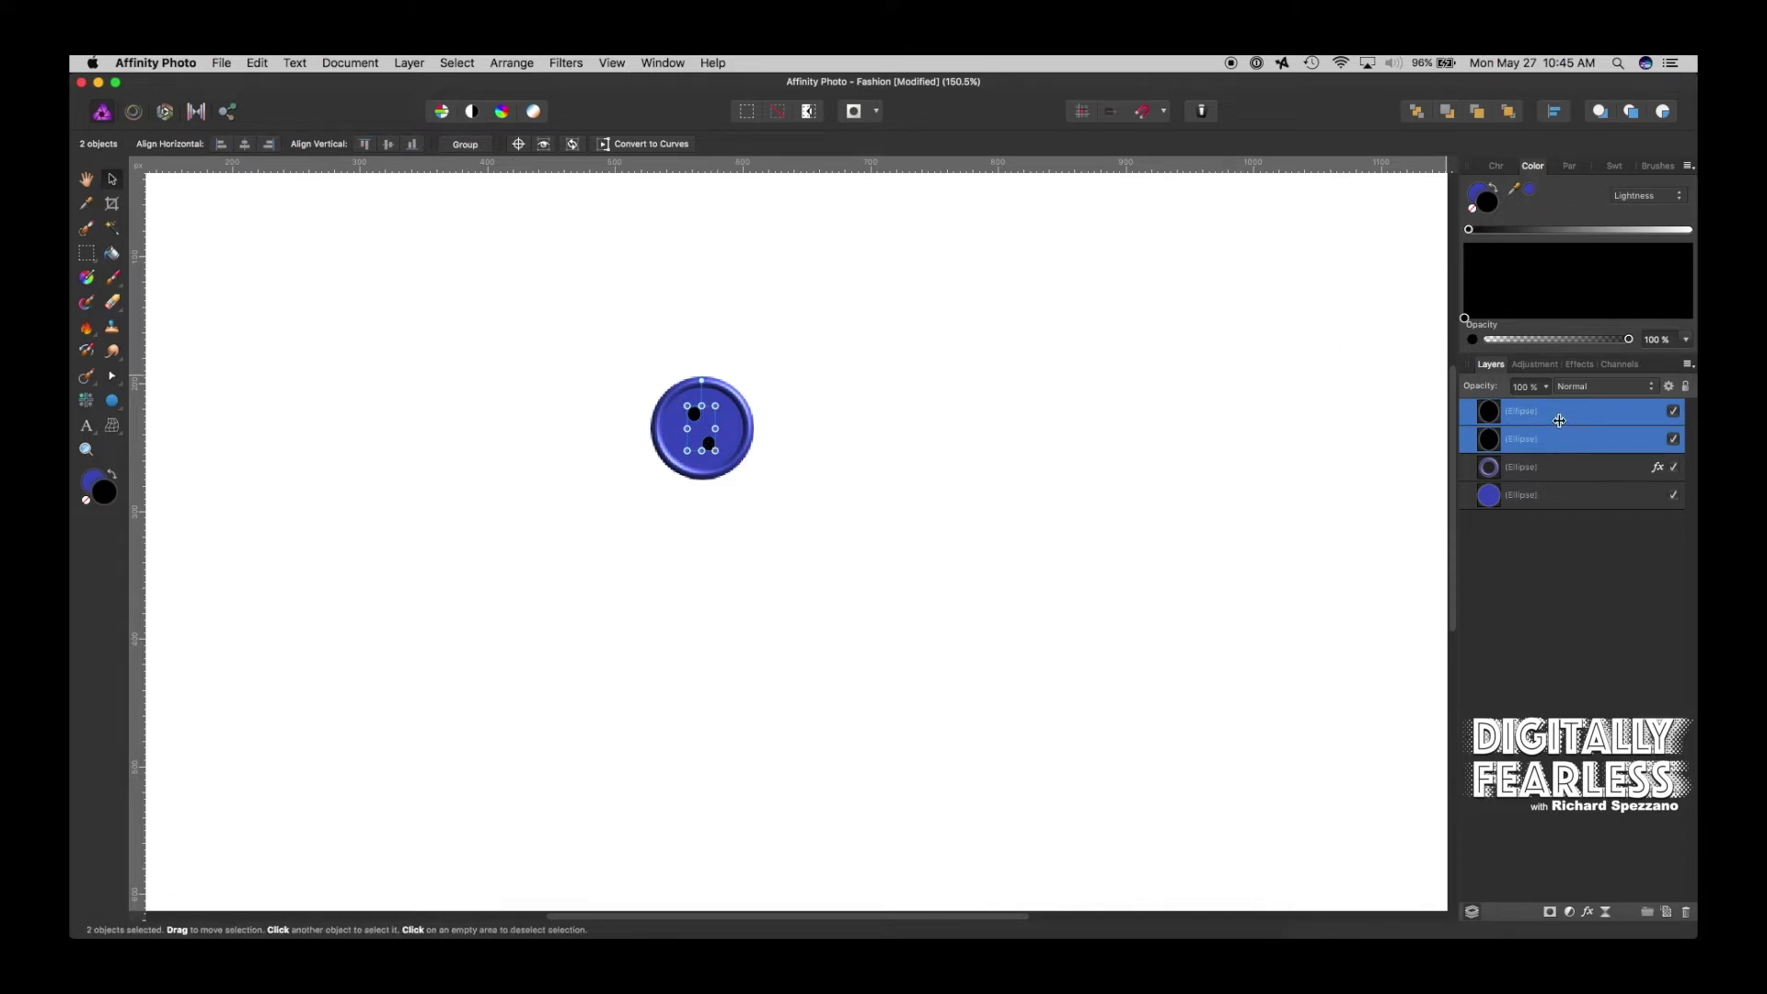
pyautogui.press('super+g')
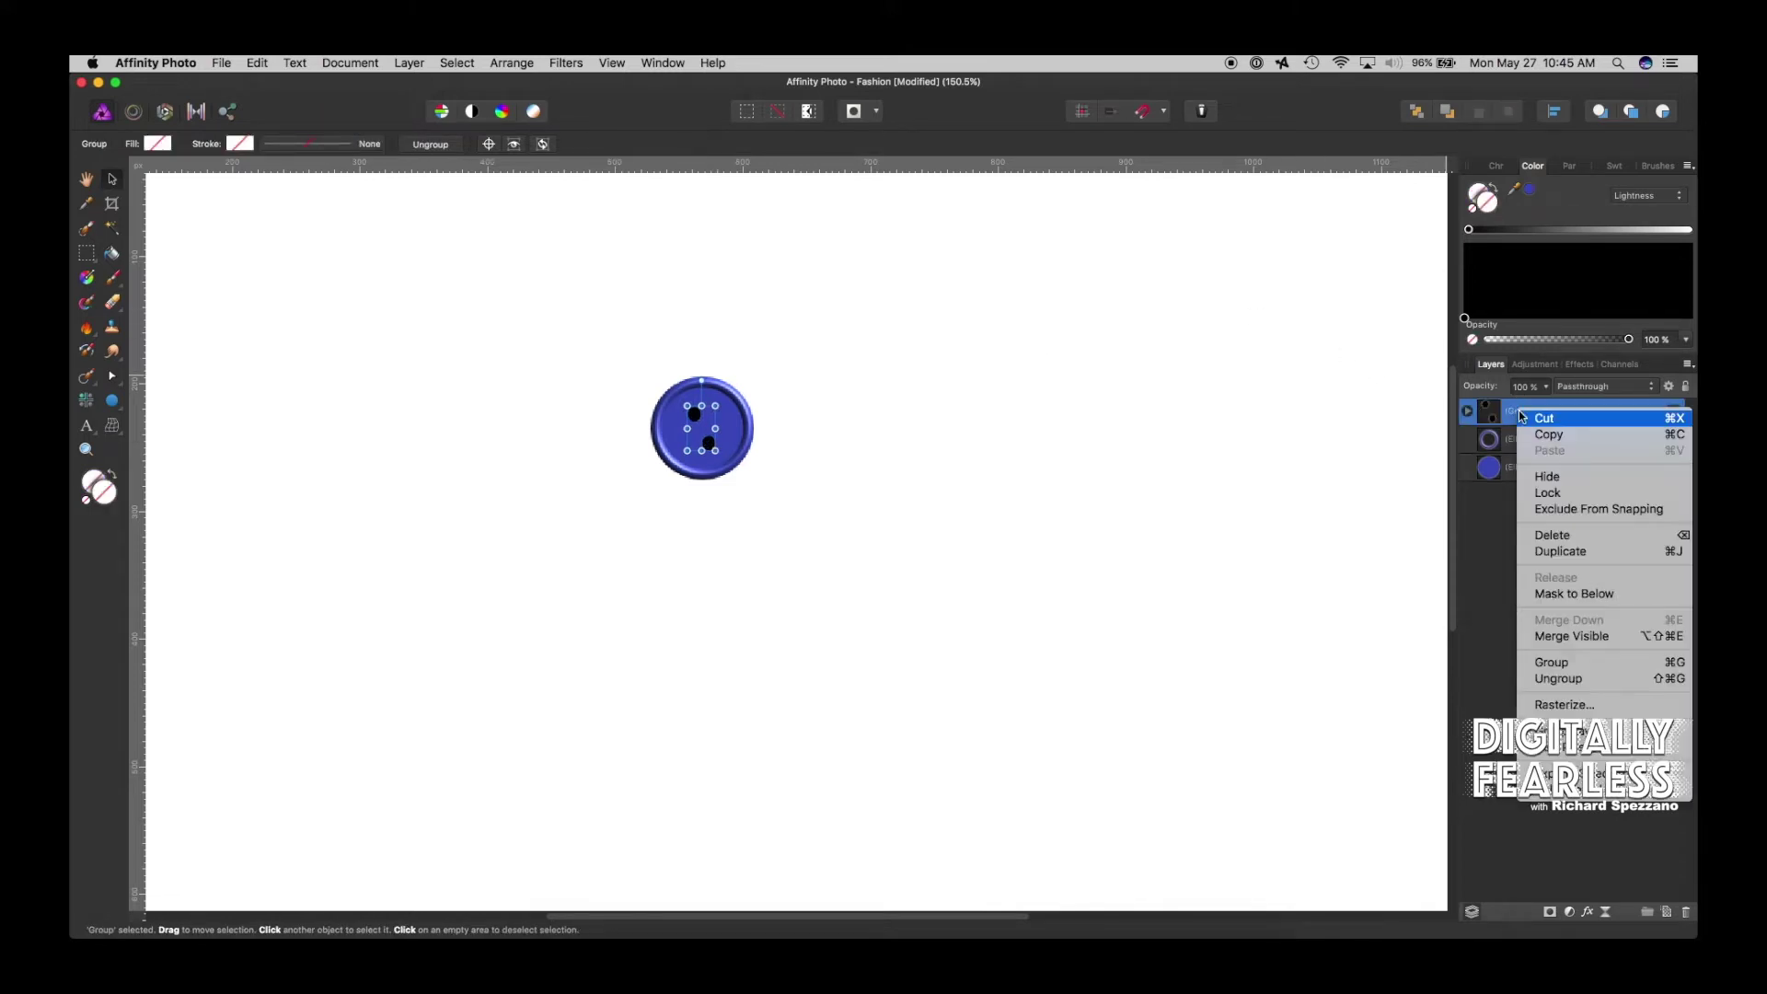
# Rasterize the grouped black dots and the solid blue base ellipse into pixel layers
pyautogui.rightClick(1518, 416)
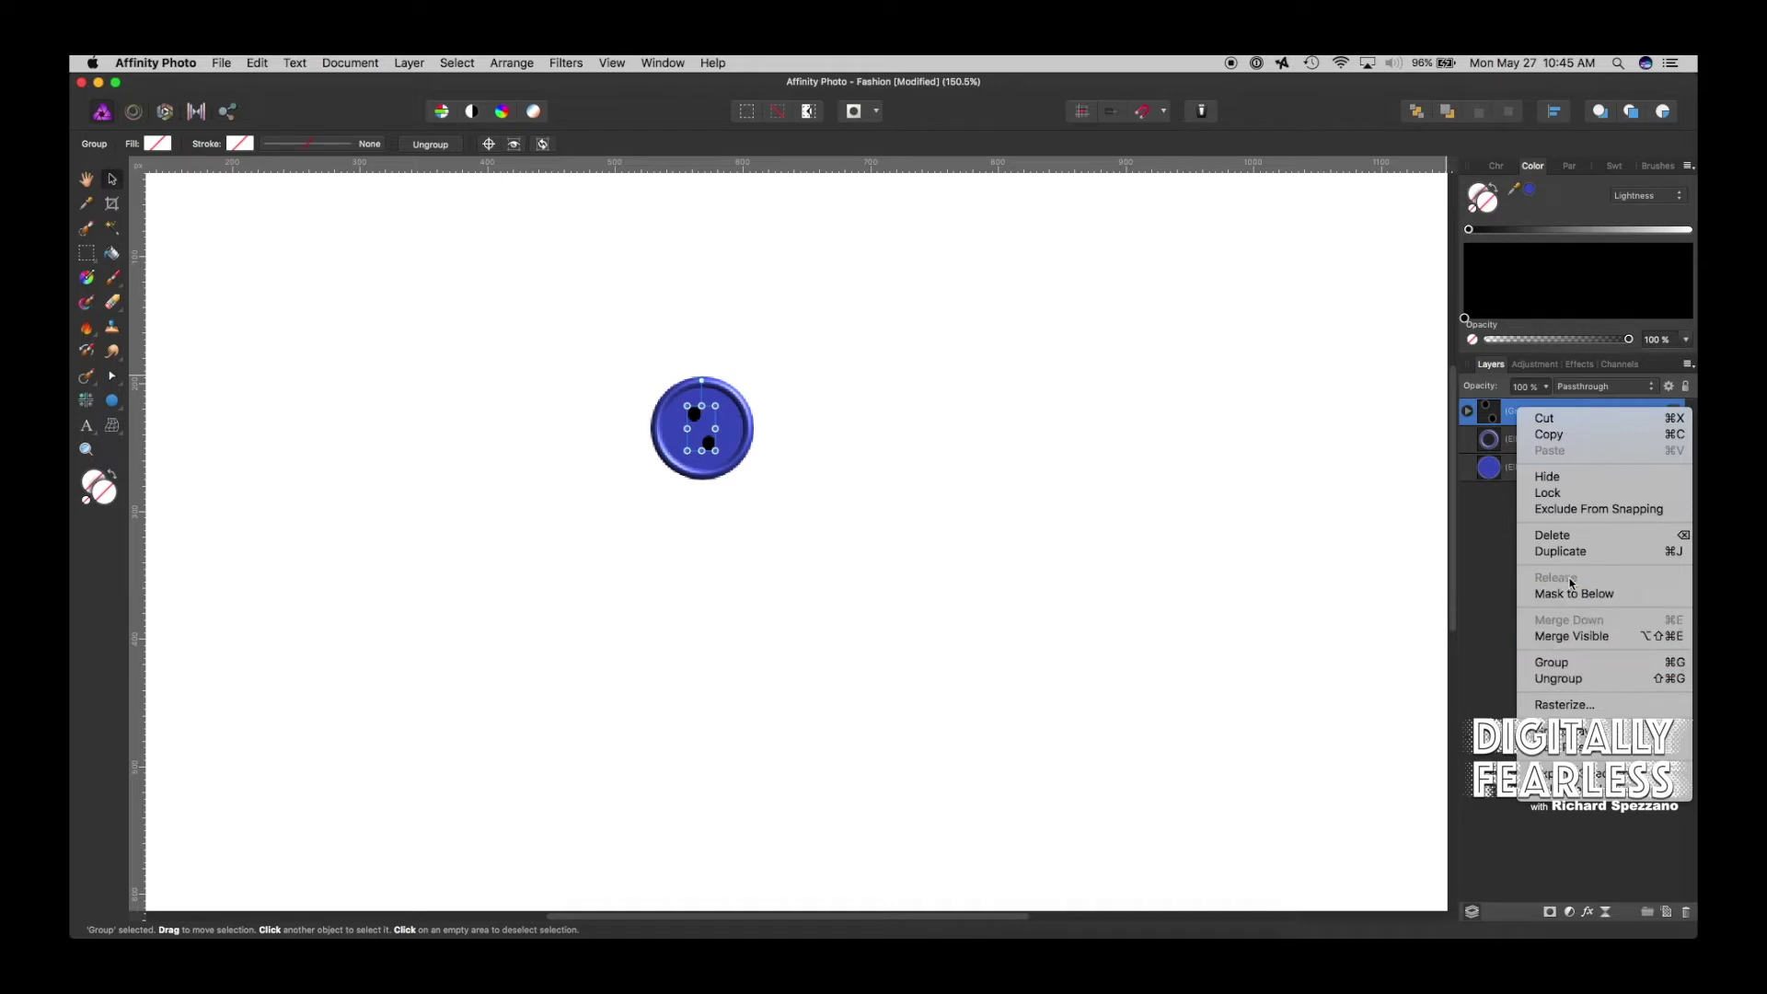
pyautogui.click(1561, 703)
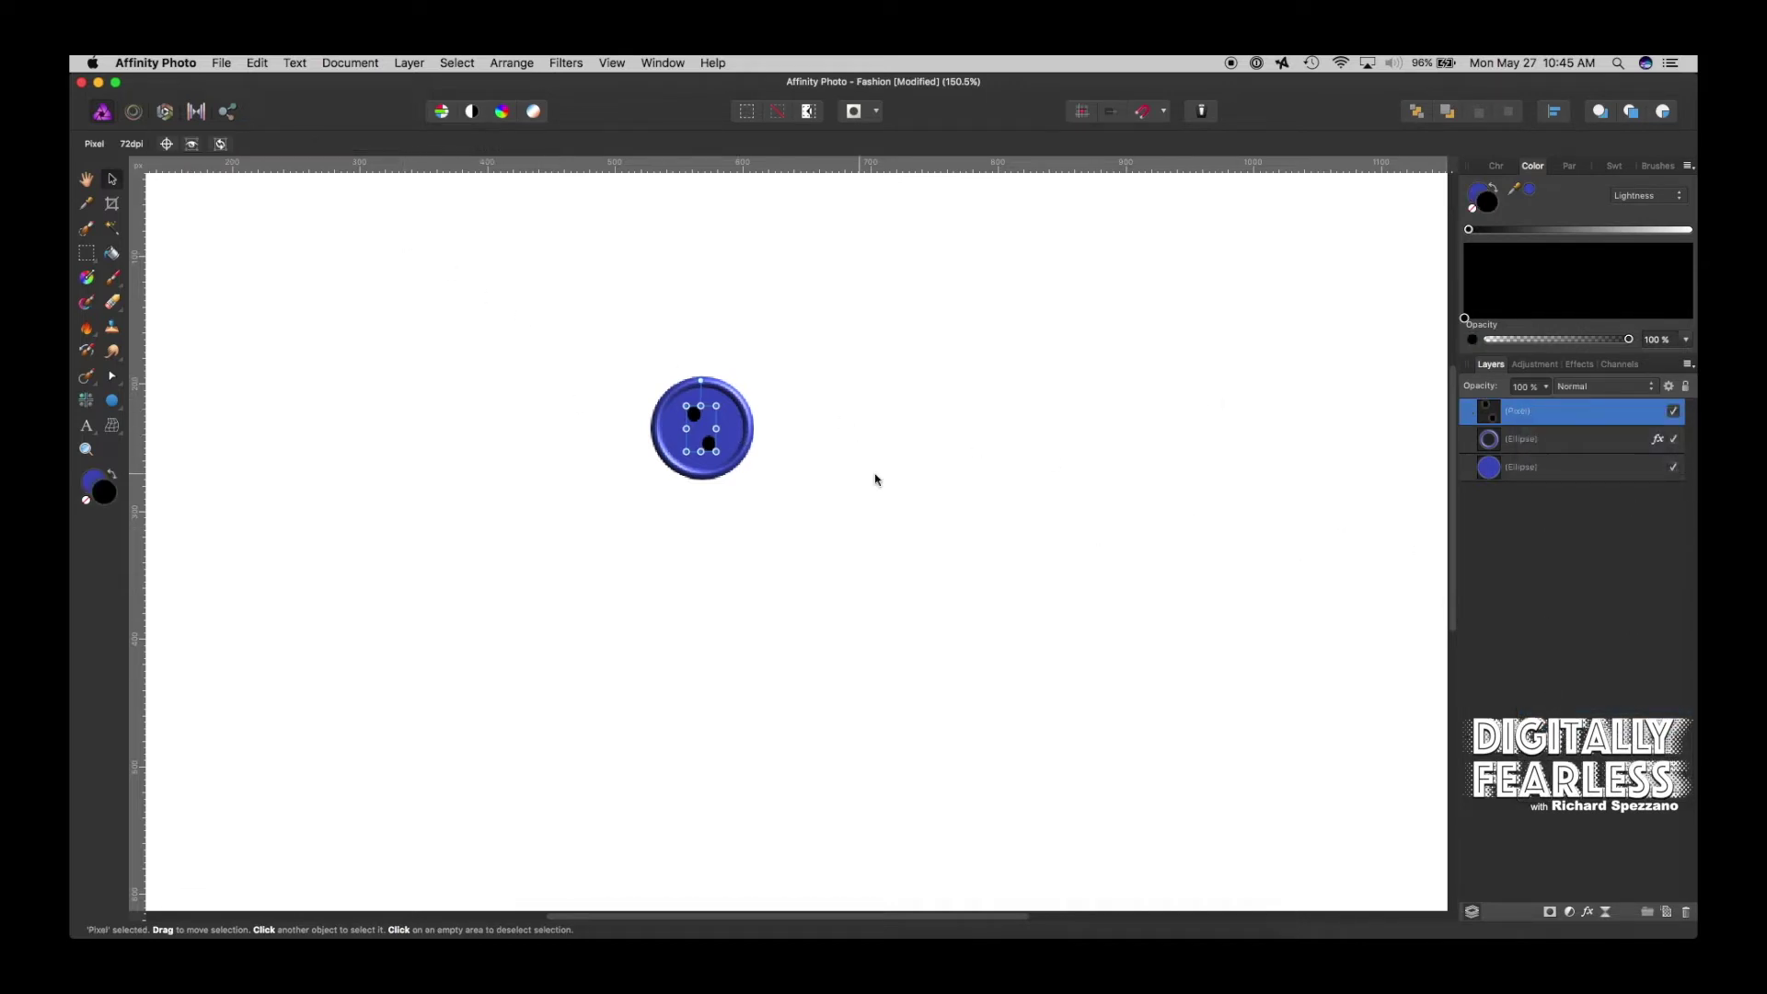
pyautogui.click(1543, 505)
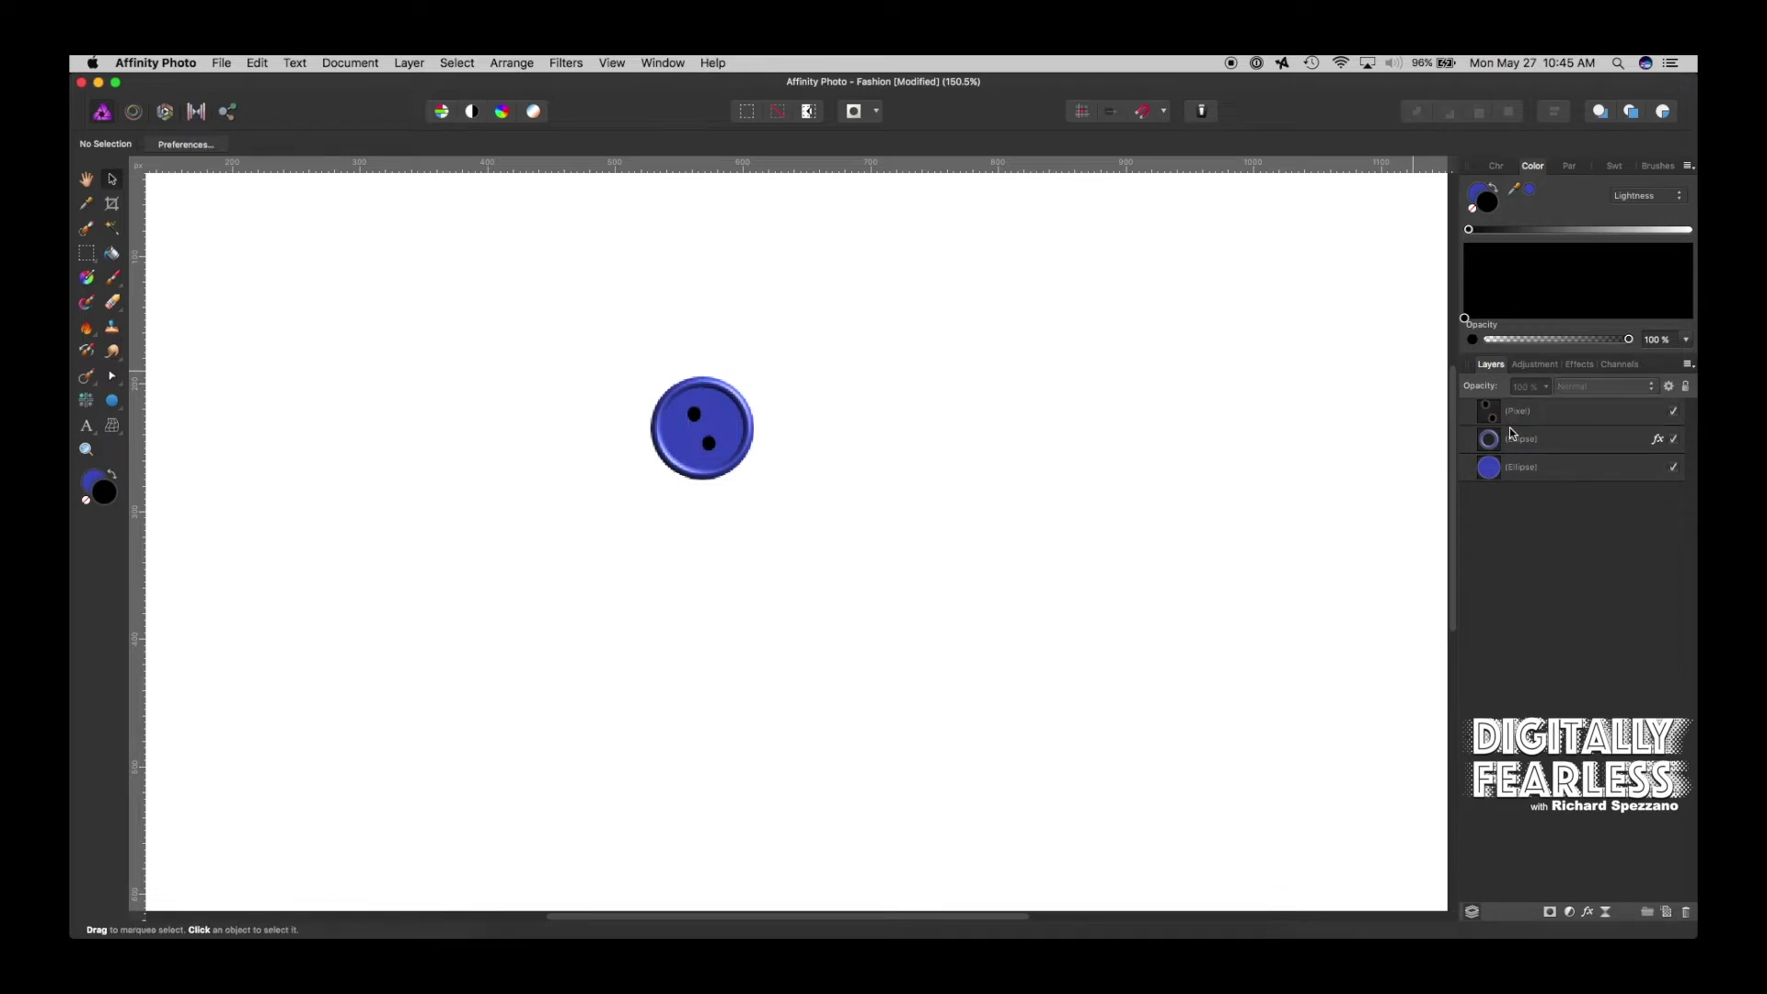
pyautogui.click(705, 417)
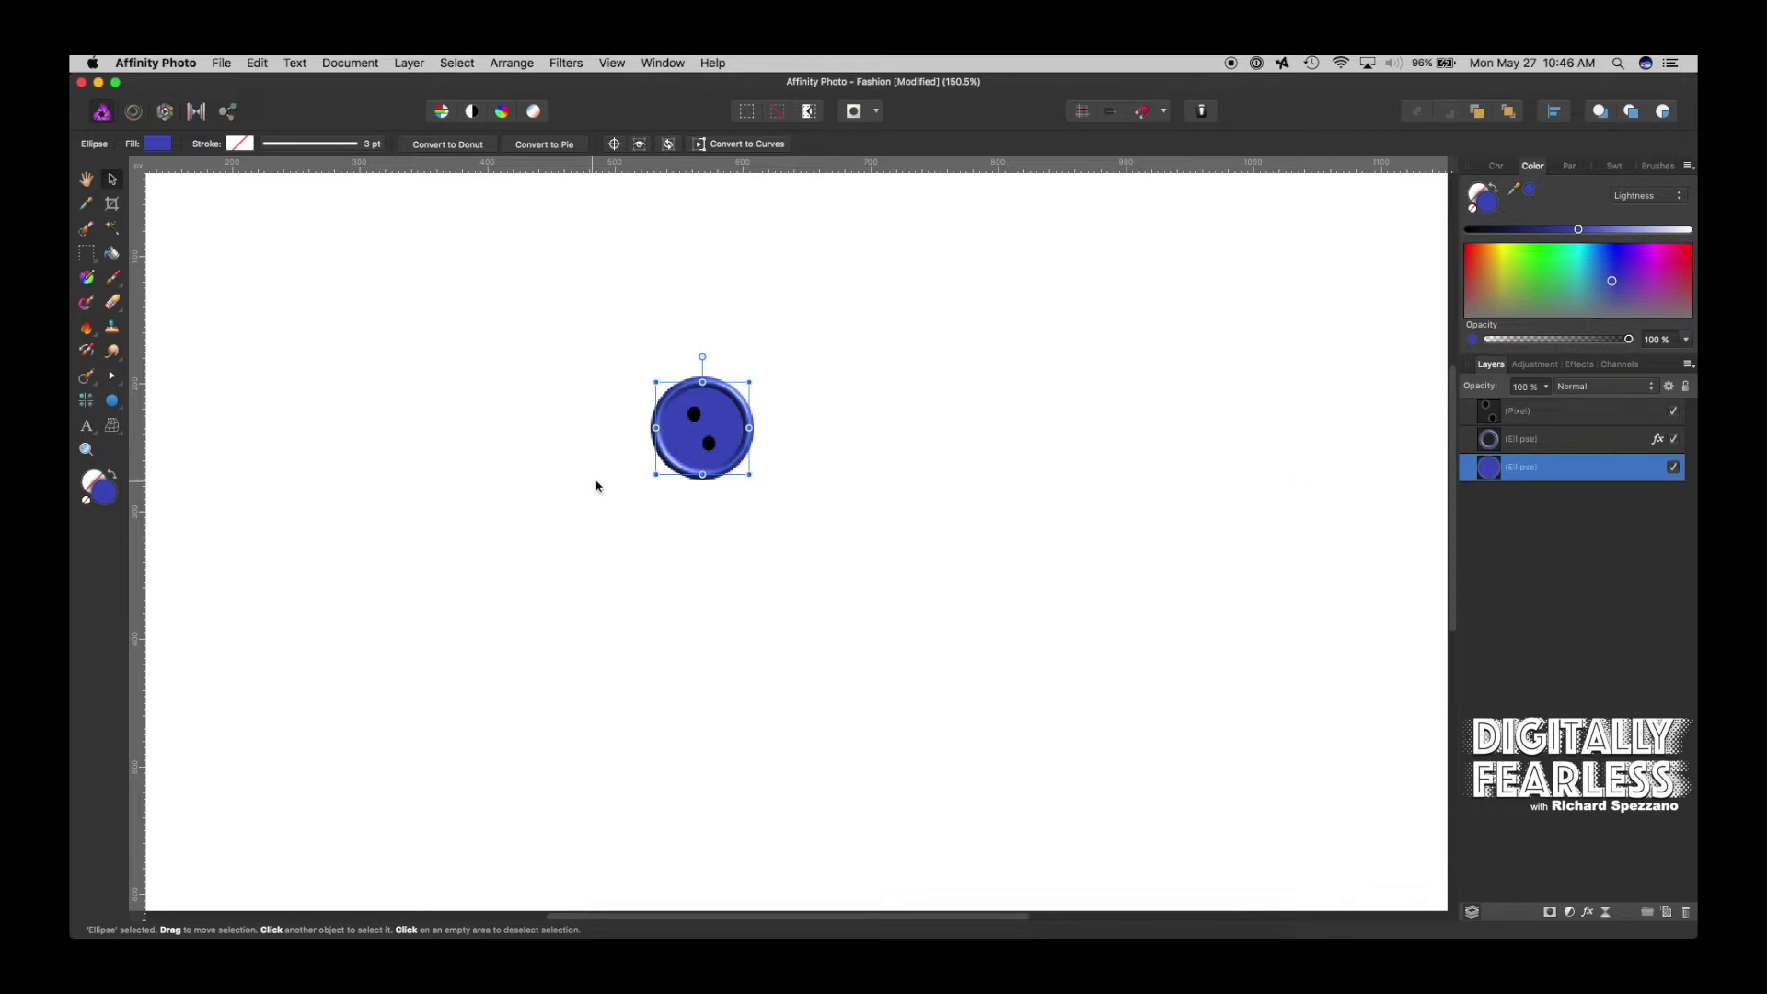
pyautogui.rightClick(1542, 480)
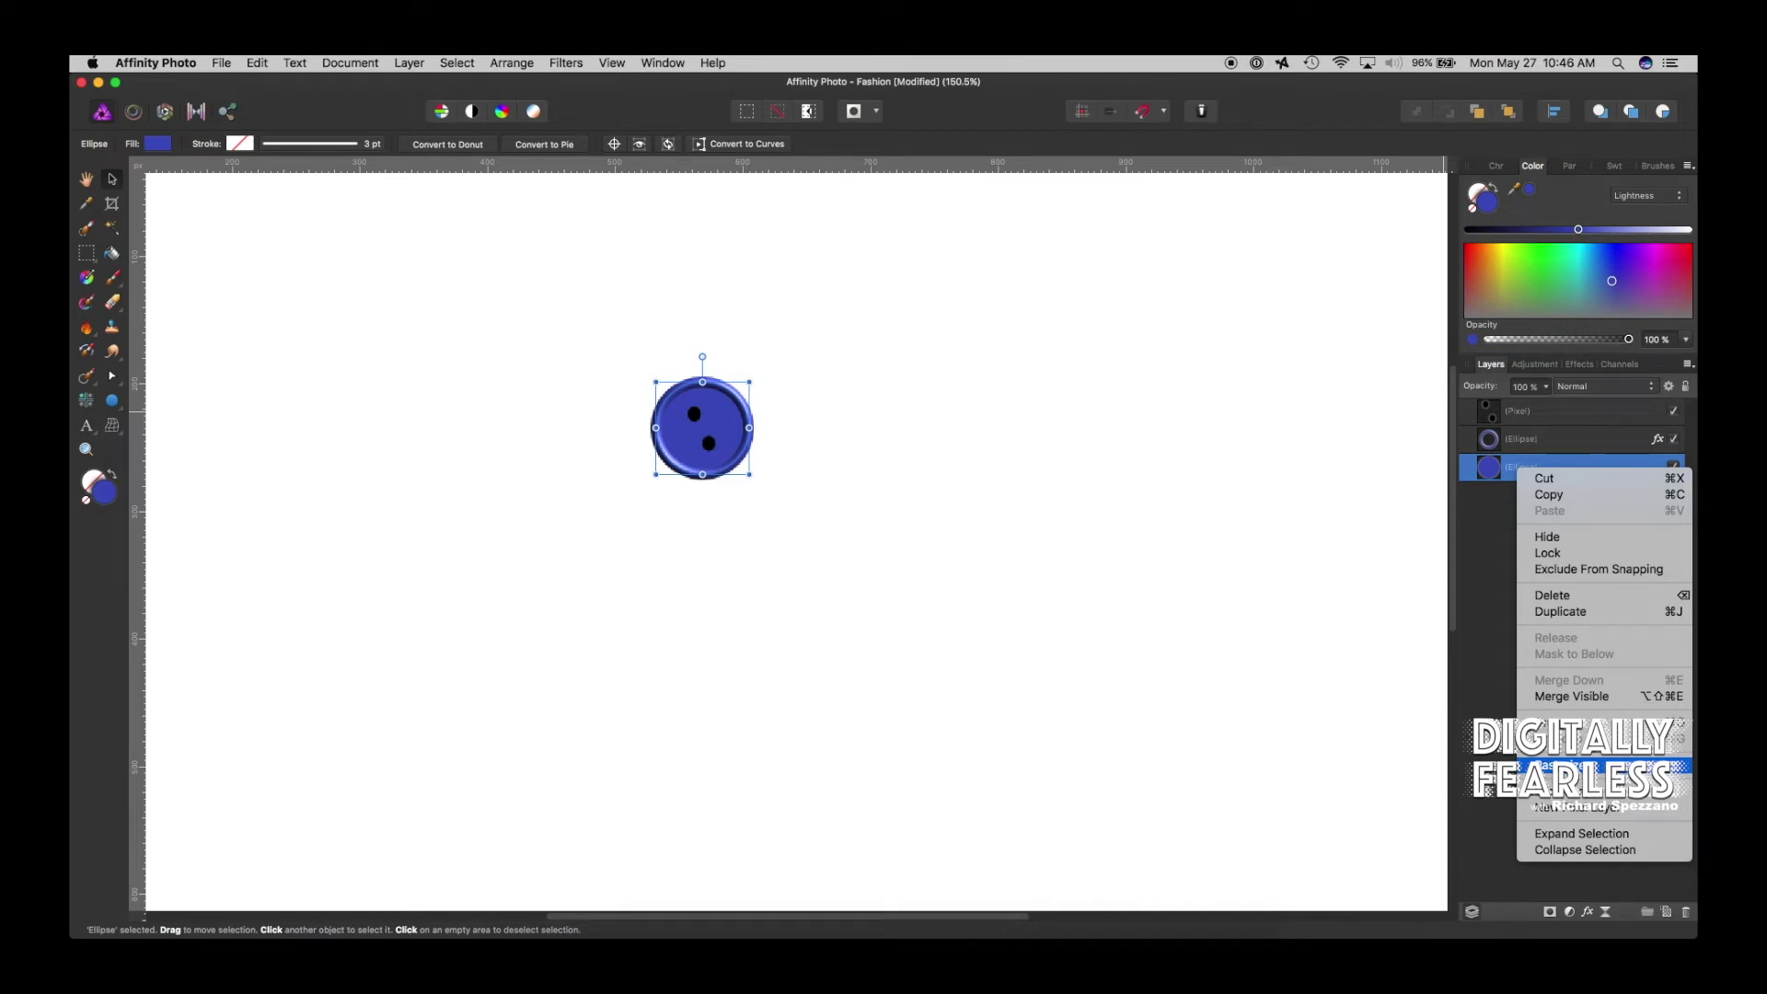
pyautogui.click(1565, 766)
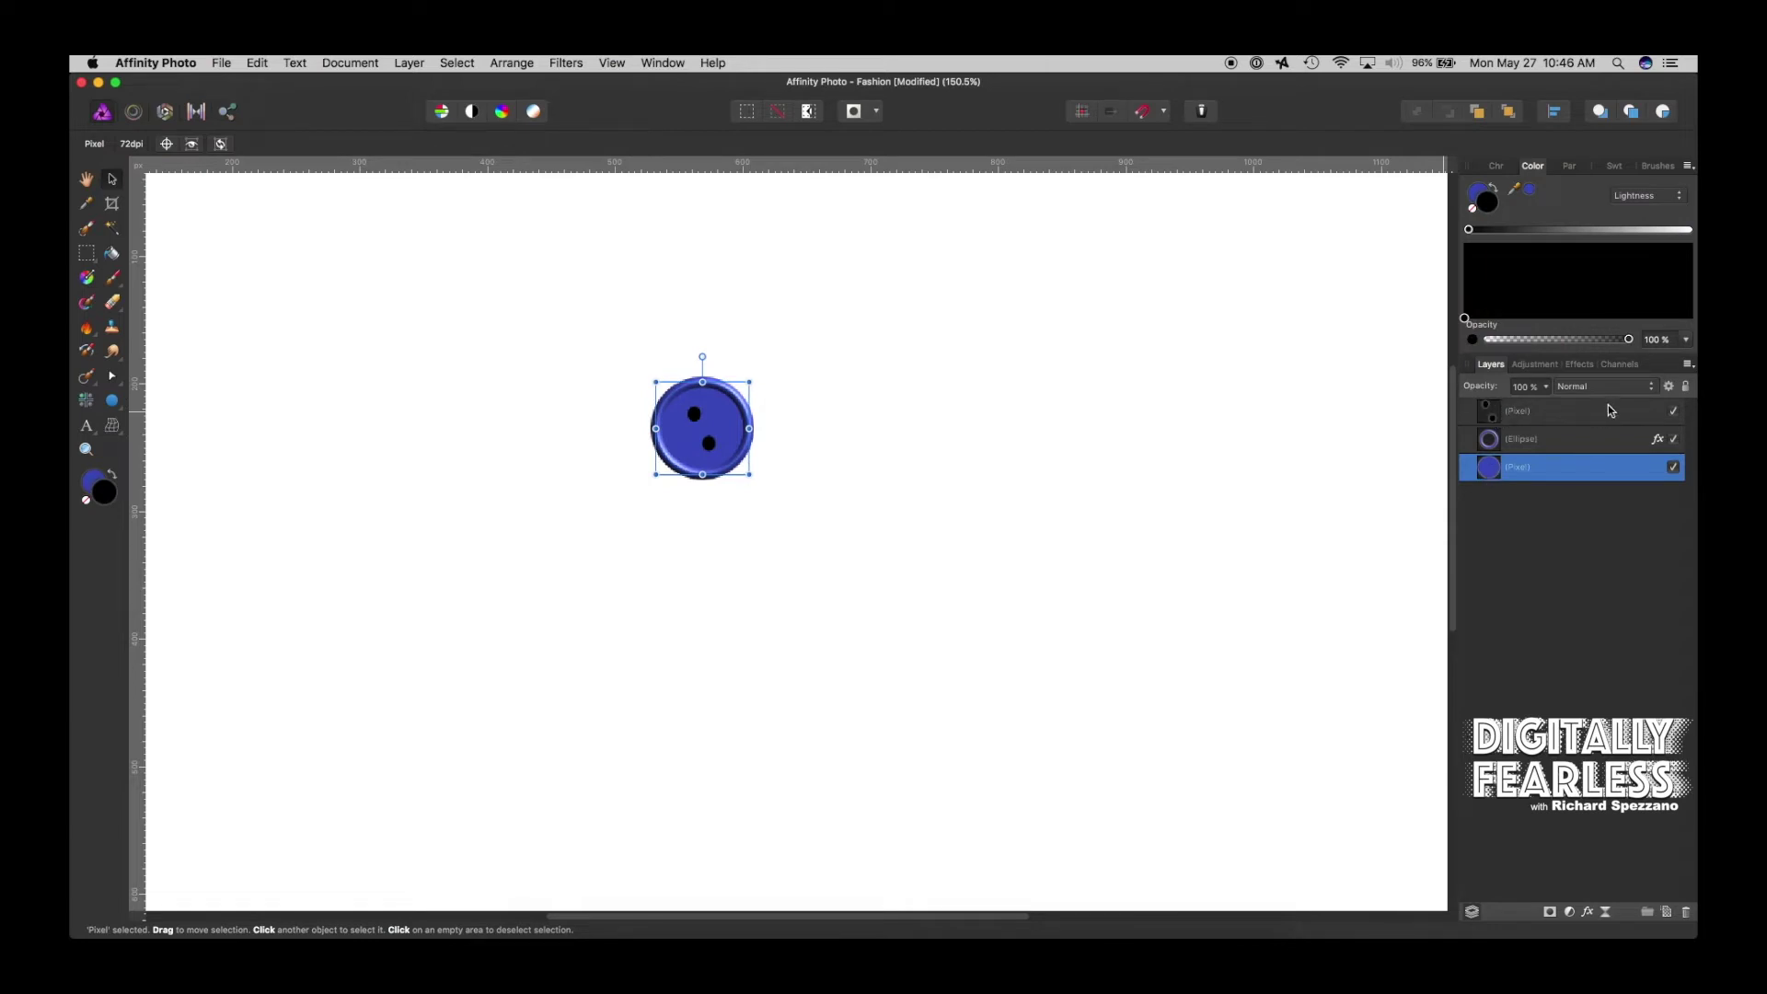
# Cut the two dot shapes out of the blue base layer as see-through holes and delete the black dots layer
pyautogui.moveTo(696, 423); pyautogui.dragTo(696, 423)
pyautogui.click(257, 63)
pyautogui.click(281, 142)
pyautogui.click(1566, 537)
pyautogui.click(1673, 411)
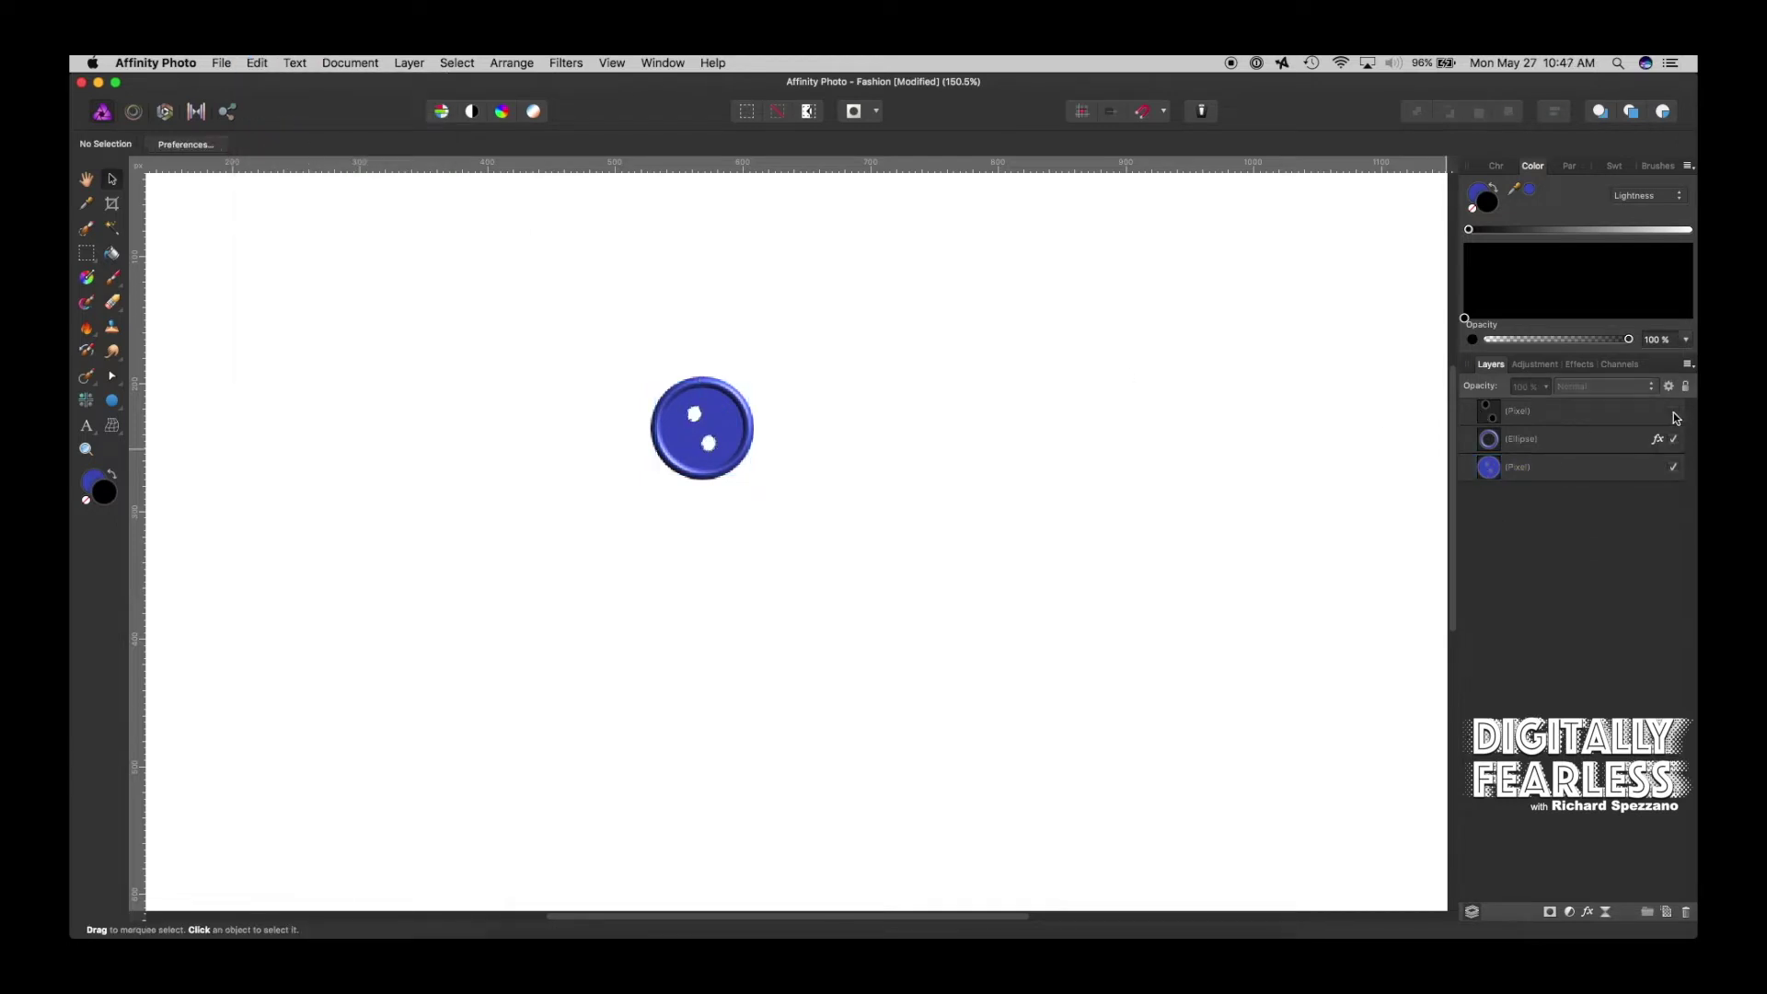
pyautogui.click(1492, 420)
pyautogui.press('Delete')
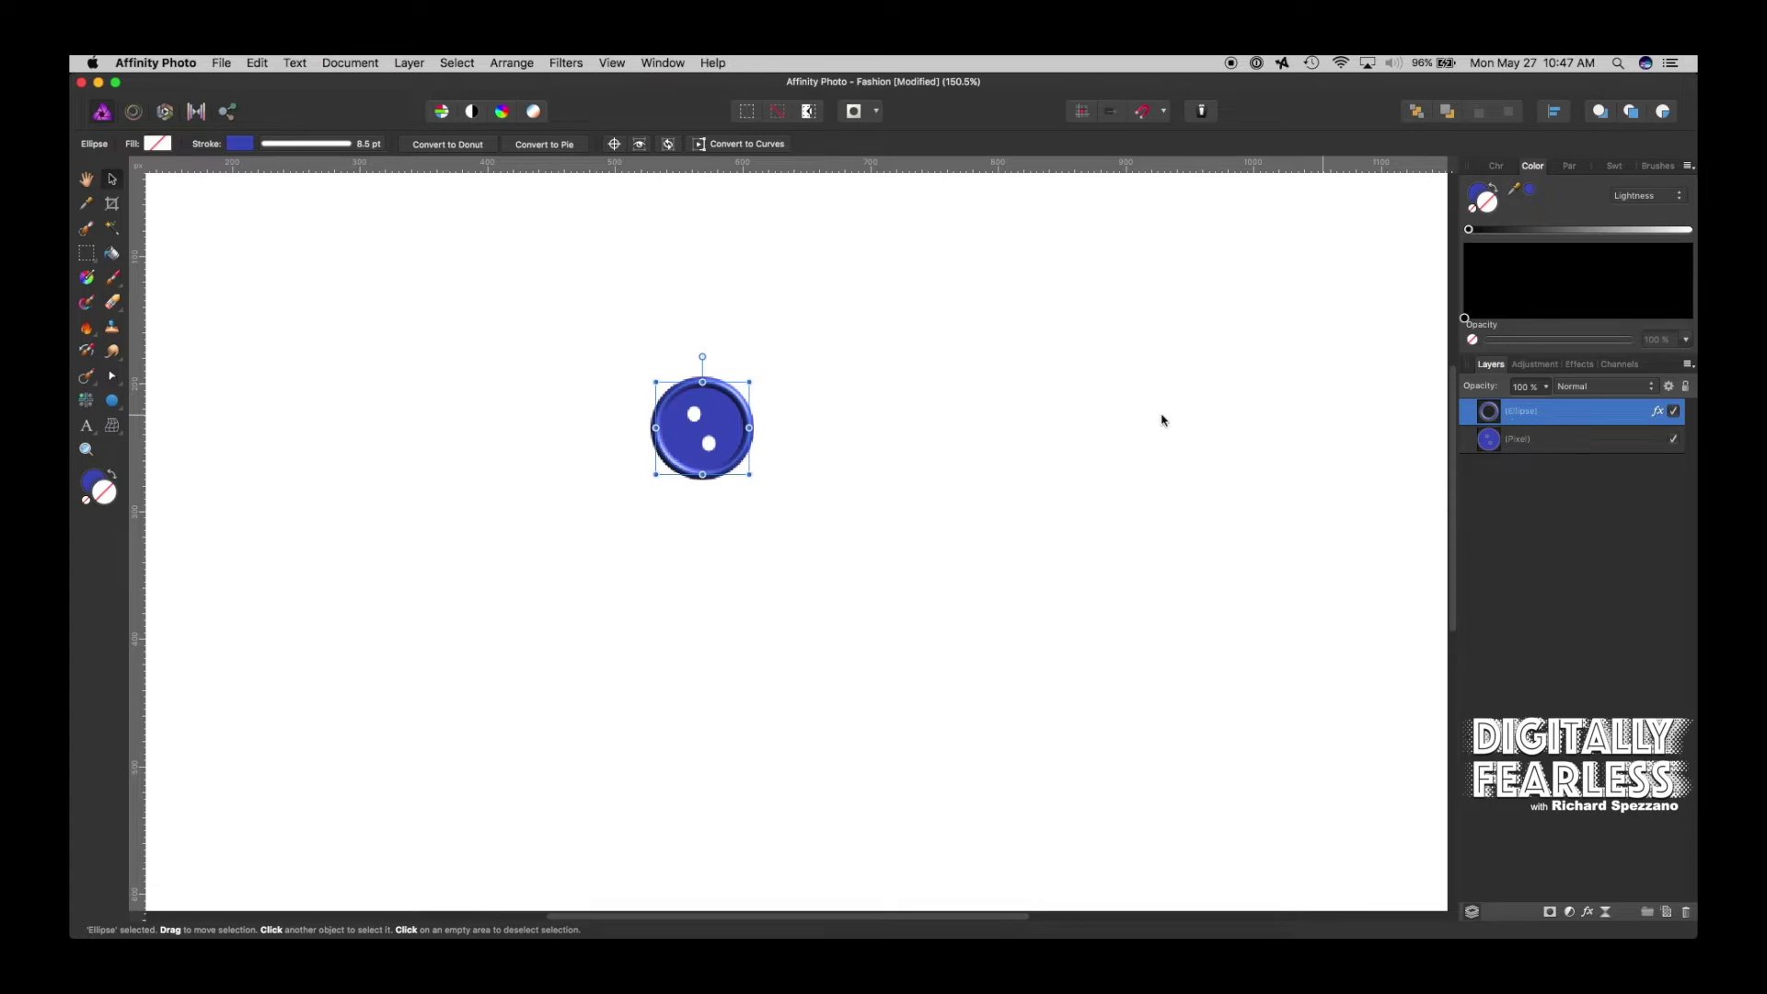
# Apply a 3D Effect to the blue base layer with an increased radius so the thread holes get shaded edges
pyautogui.click(782, 351)
pyautogui.click(719, 399)
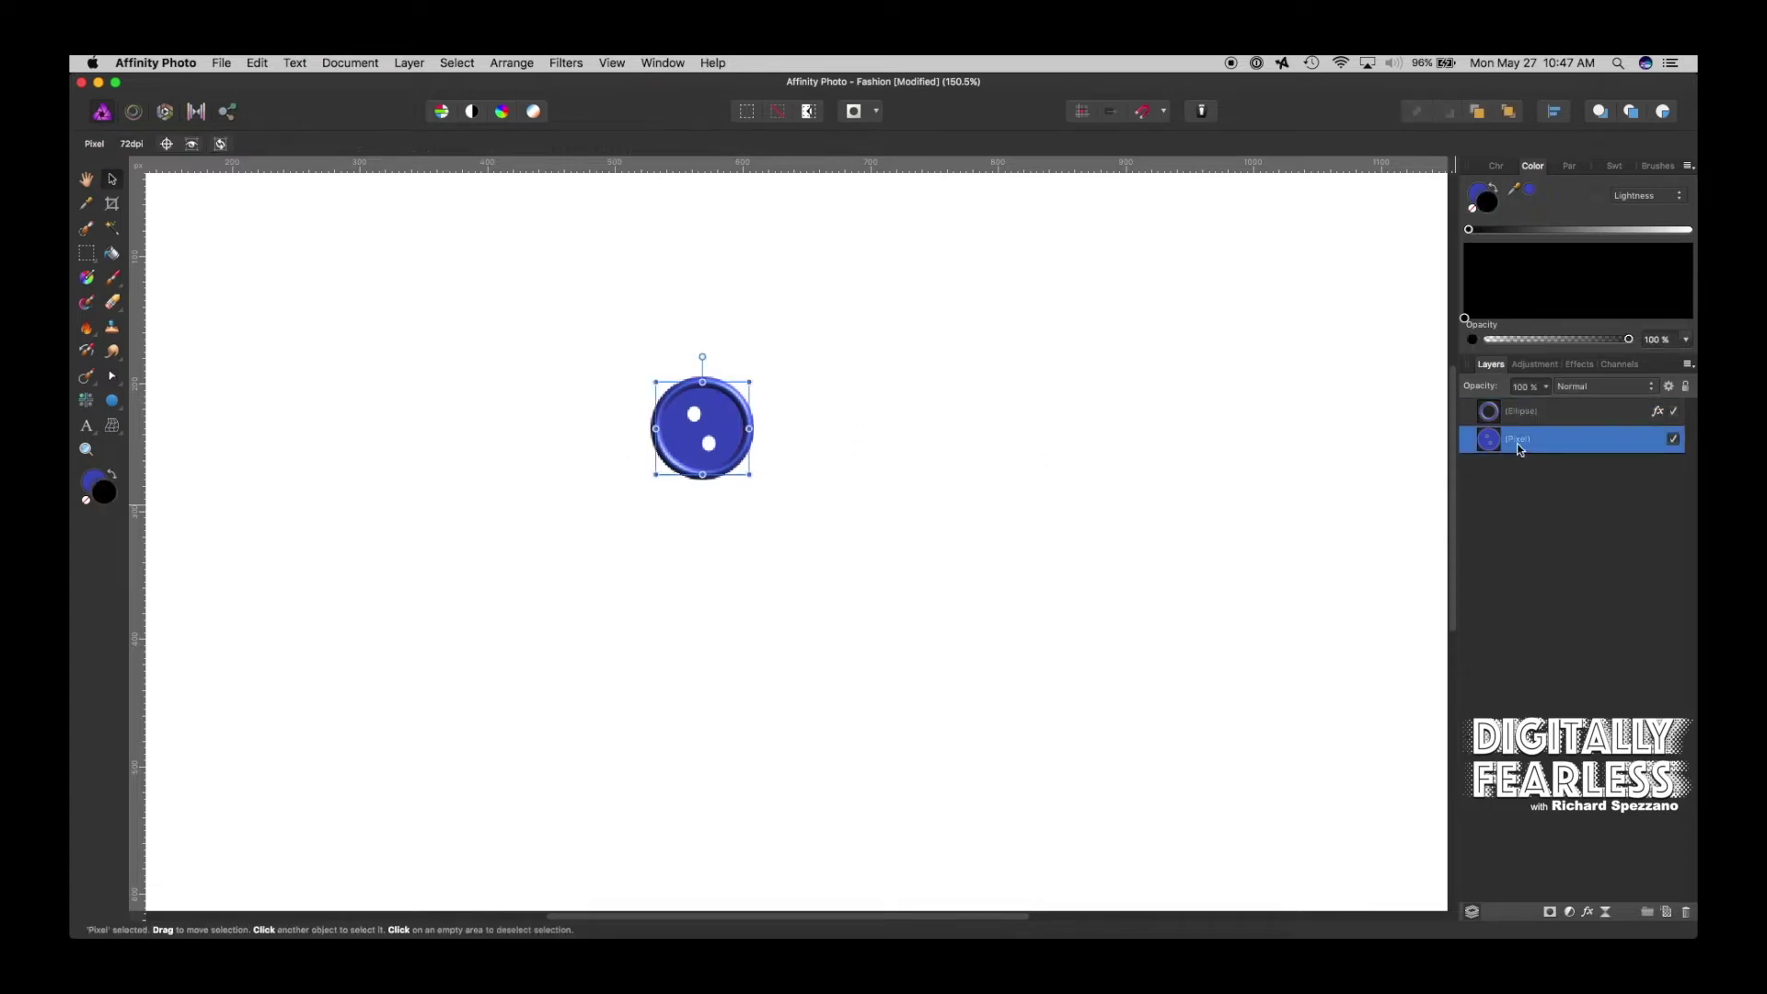
pyautogui.click(1592, 913)
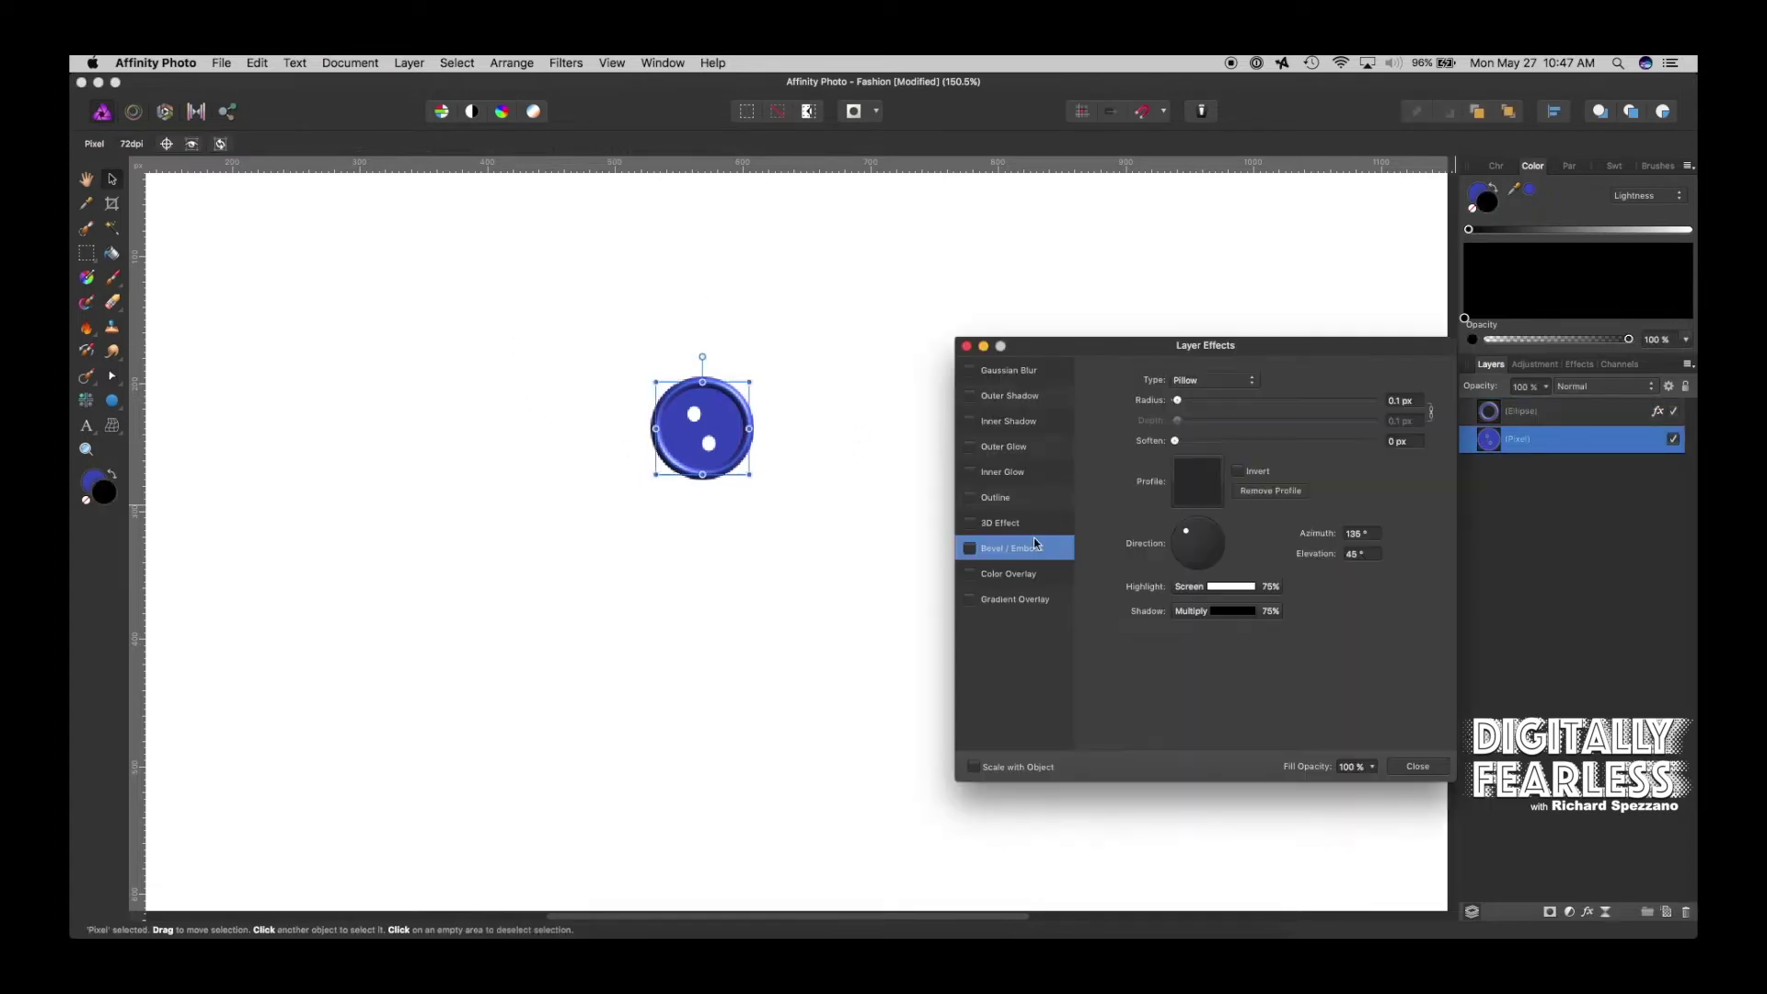
pyautogui.click(971, 548)
pyautogui.click(969, 548)
pyautogui.click(970, 523)
pyautogui.click(1007, 525)
pyautogui.click(970, 549)
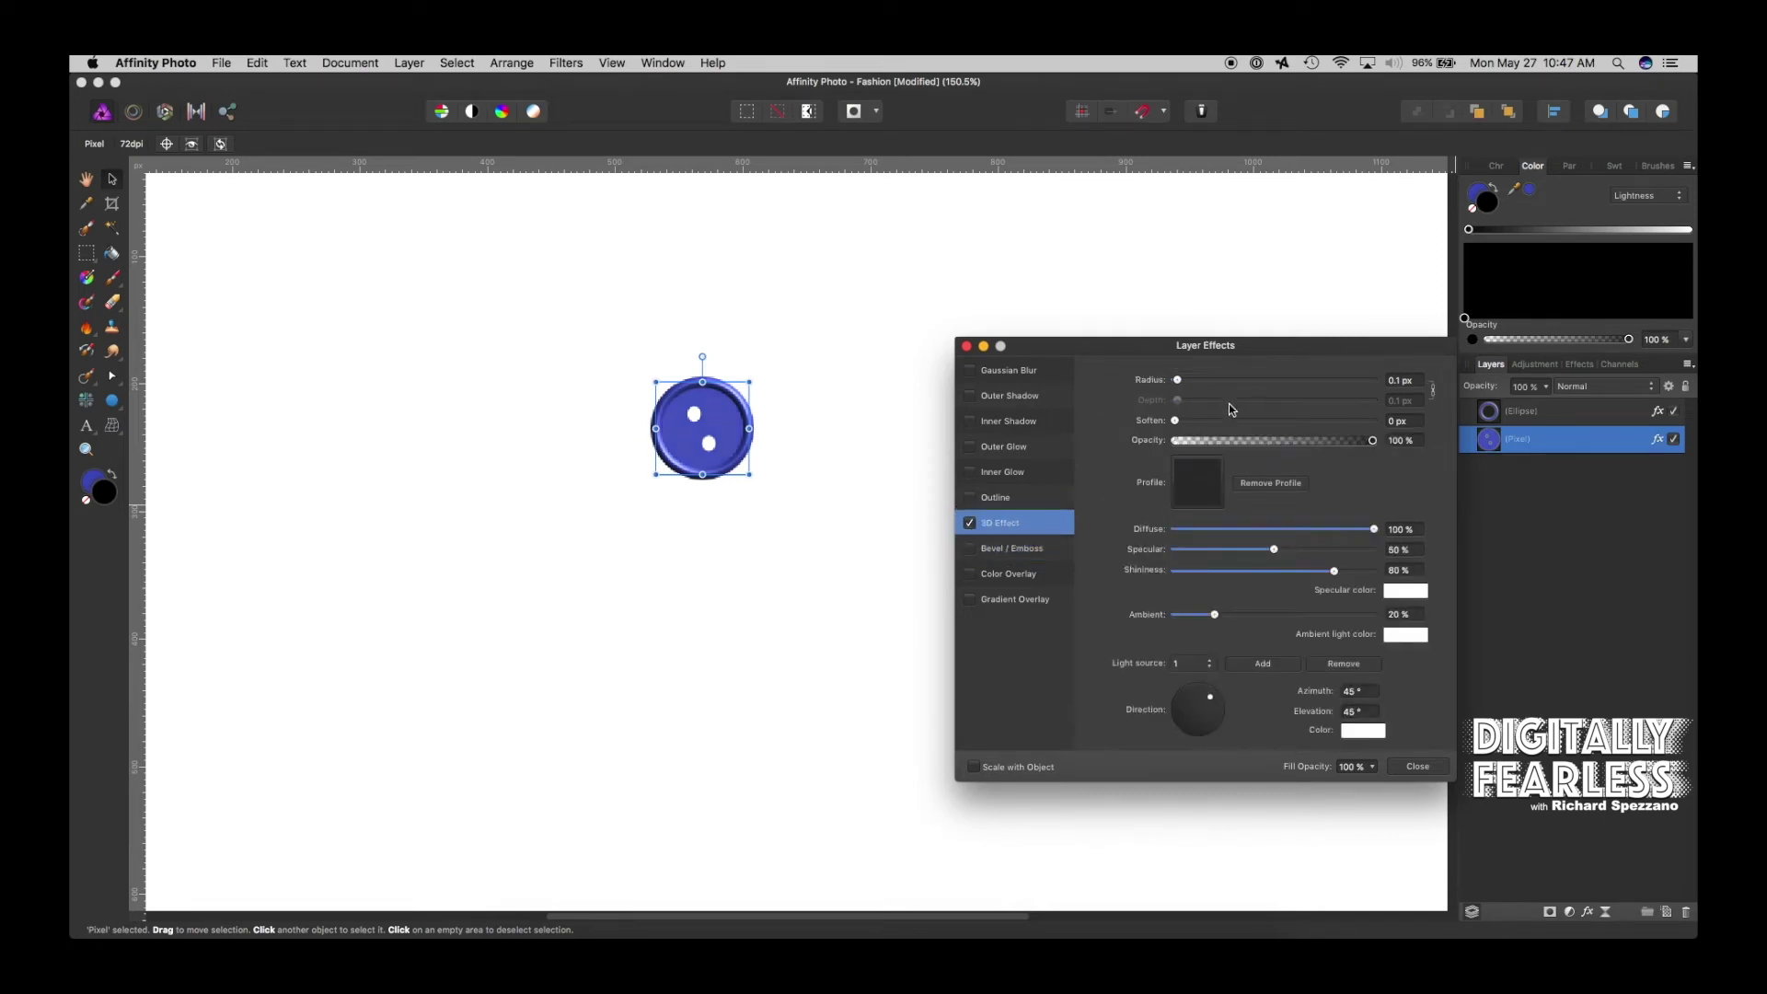
pyautogui.moveTo(1179, 380); pyautogui.dragTo(1227, 385)
pyautogui.click(1431, 767)
pyautogui.click(600, 380)
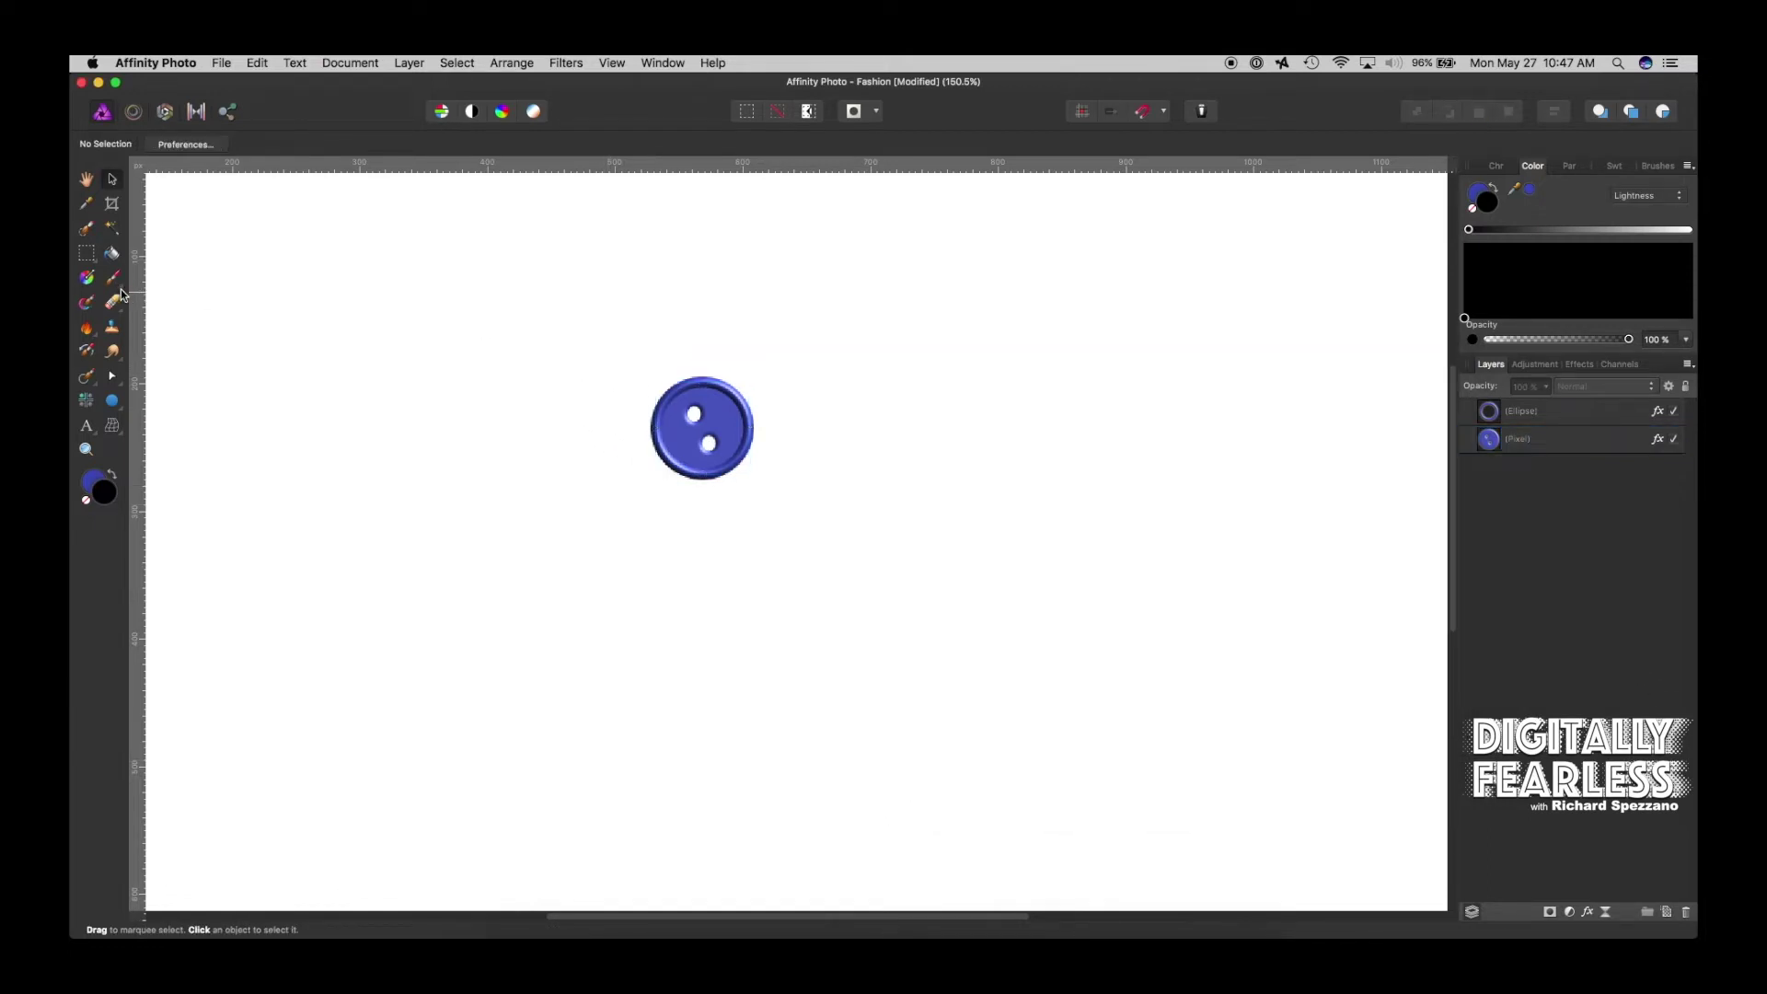
# Switch to the Paint Brush and set its foreground colour to light blue B0C2FF
pyautogui.click(112, 475)
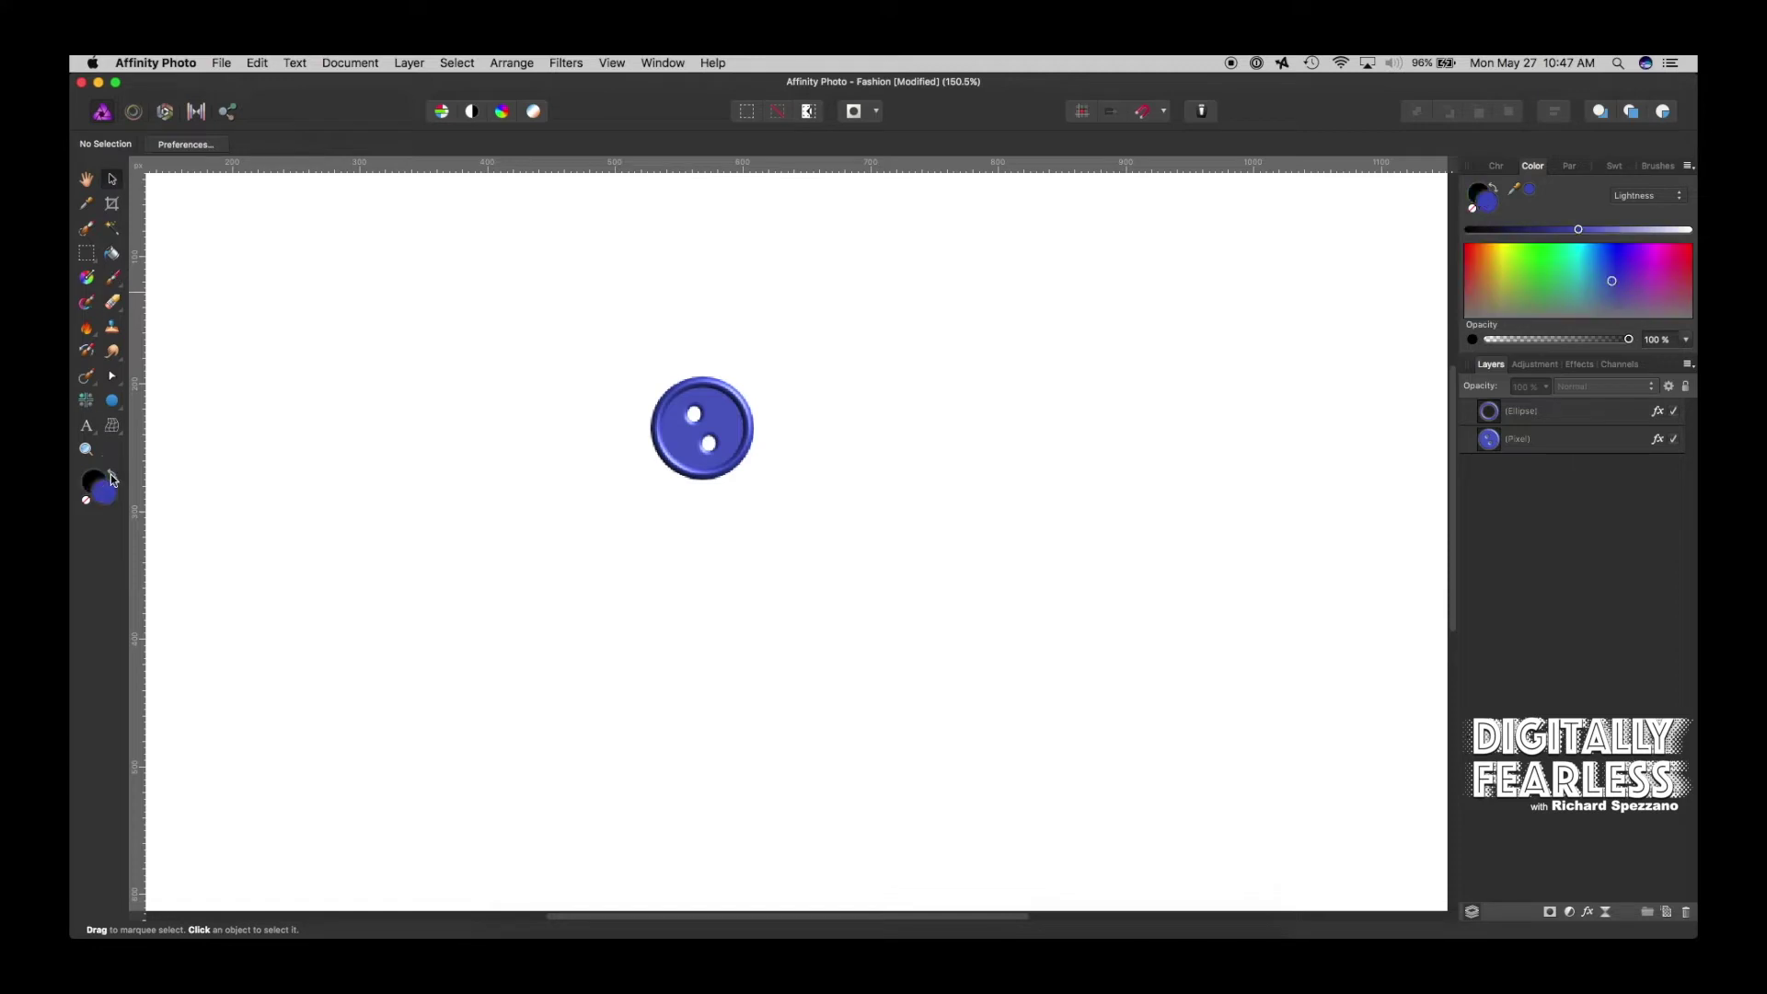
pyautogui.click(114, 277)
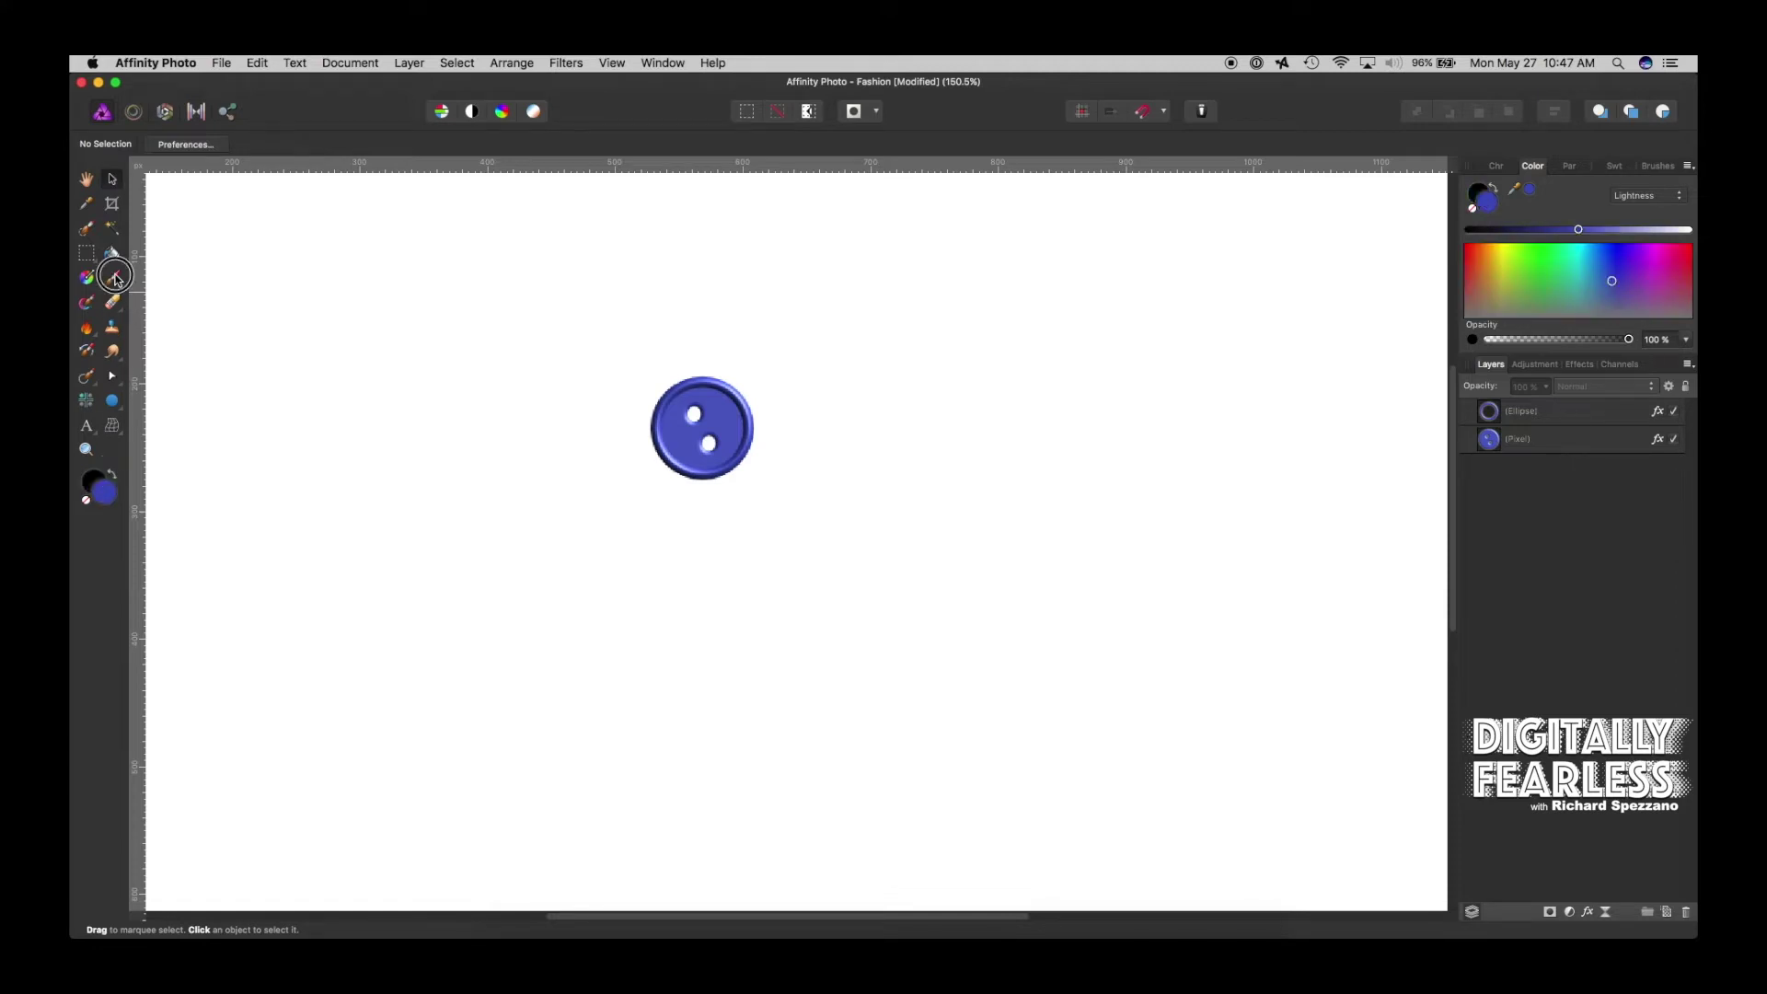
pyautogui.doubleClick(94, 482)
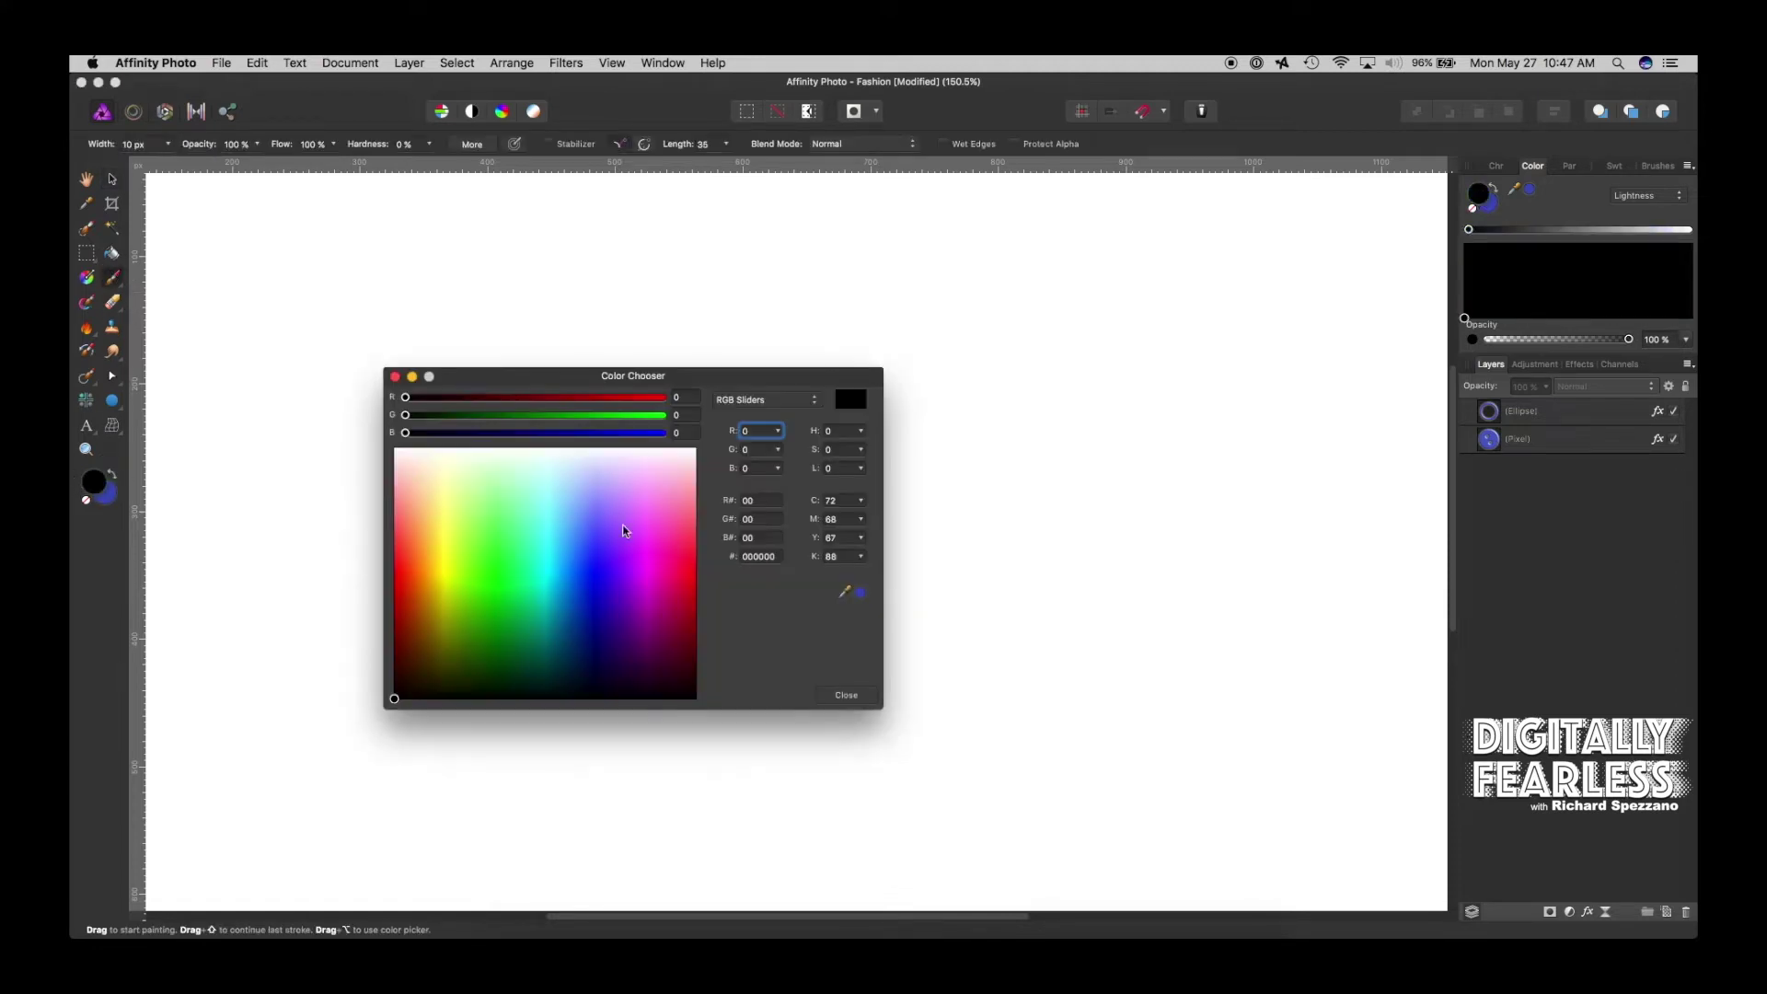
pyautogui.moveTo(616, 376); pyautogui.dragTo(1099, 349)
pyautogui.moveTo(1322, 571); pyautogui.dragTo(727, 420)
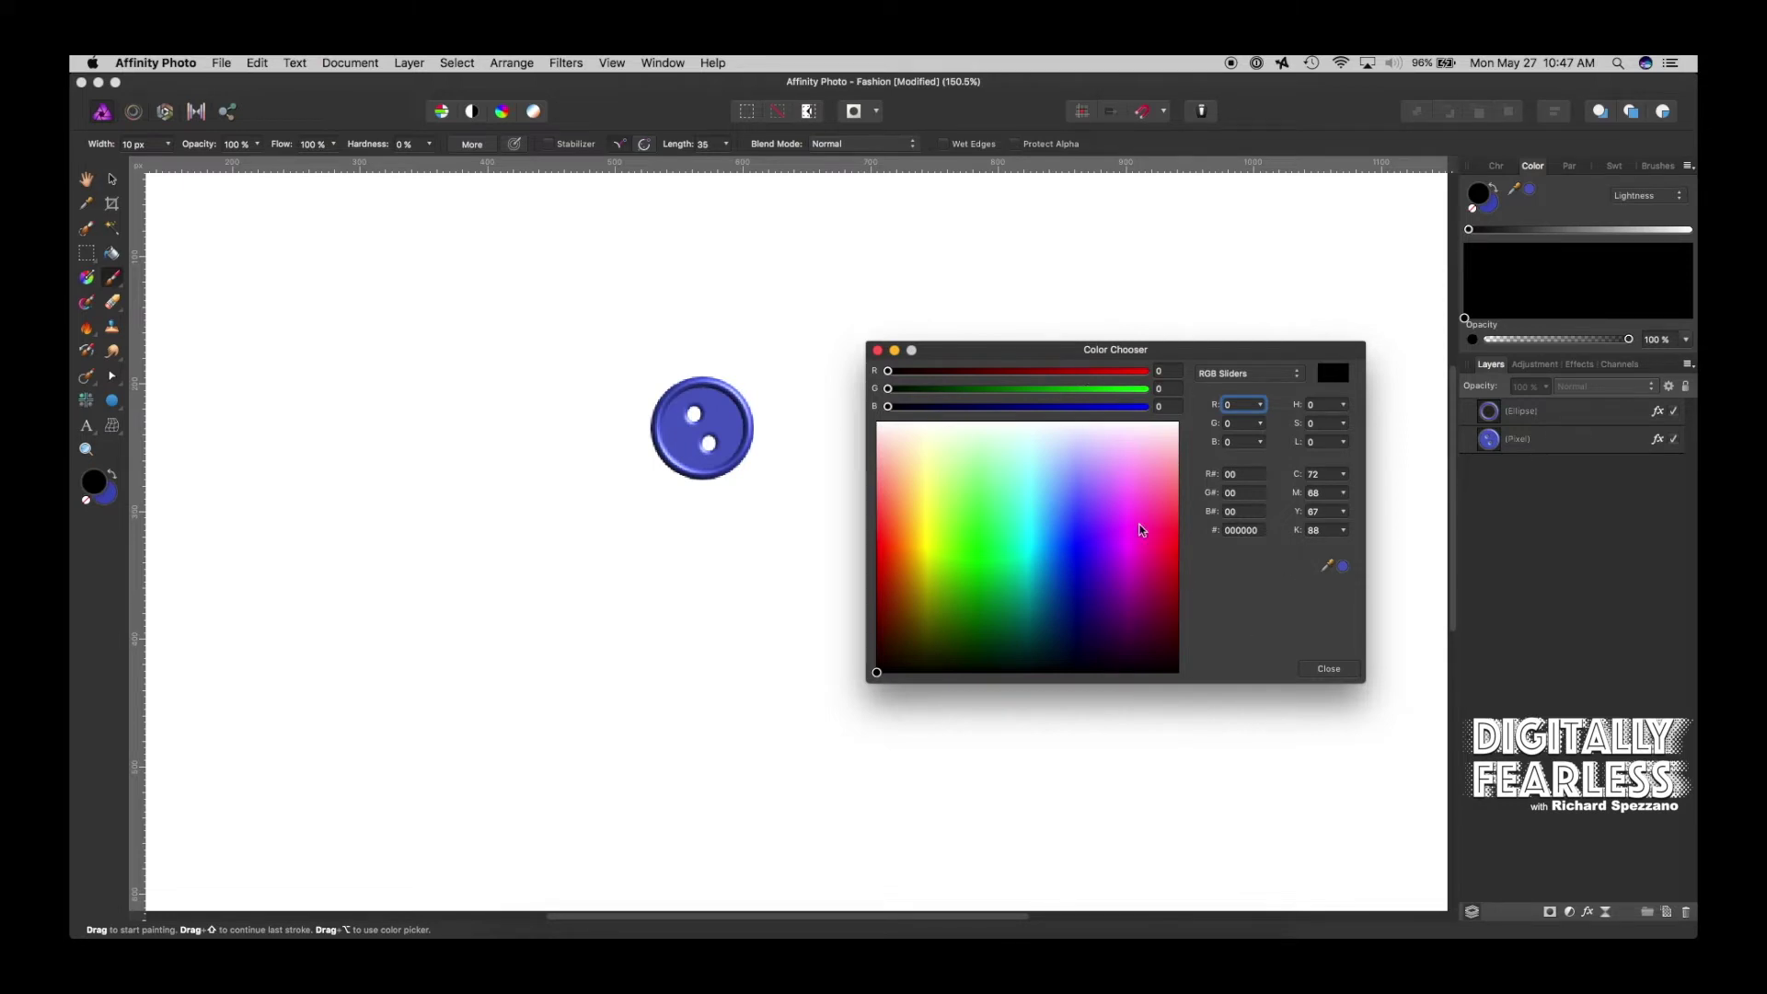
pyautogui.click(1080, 544)
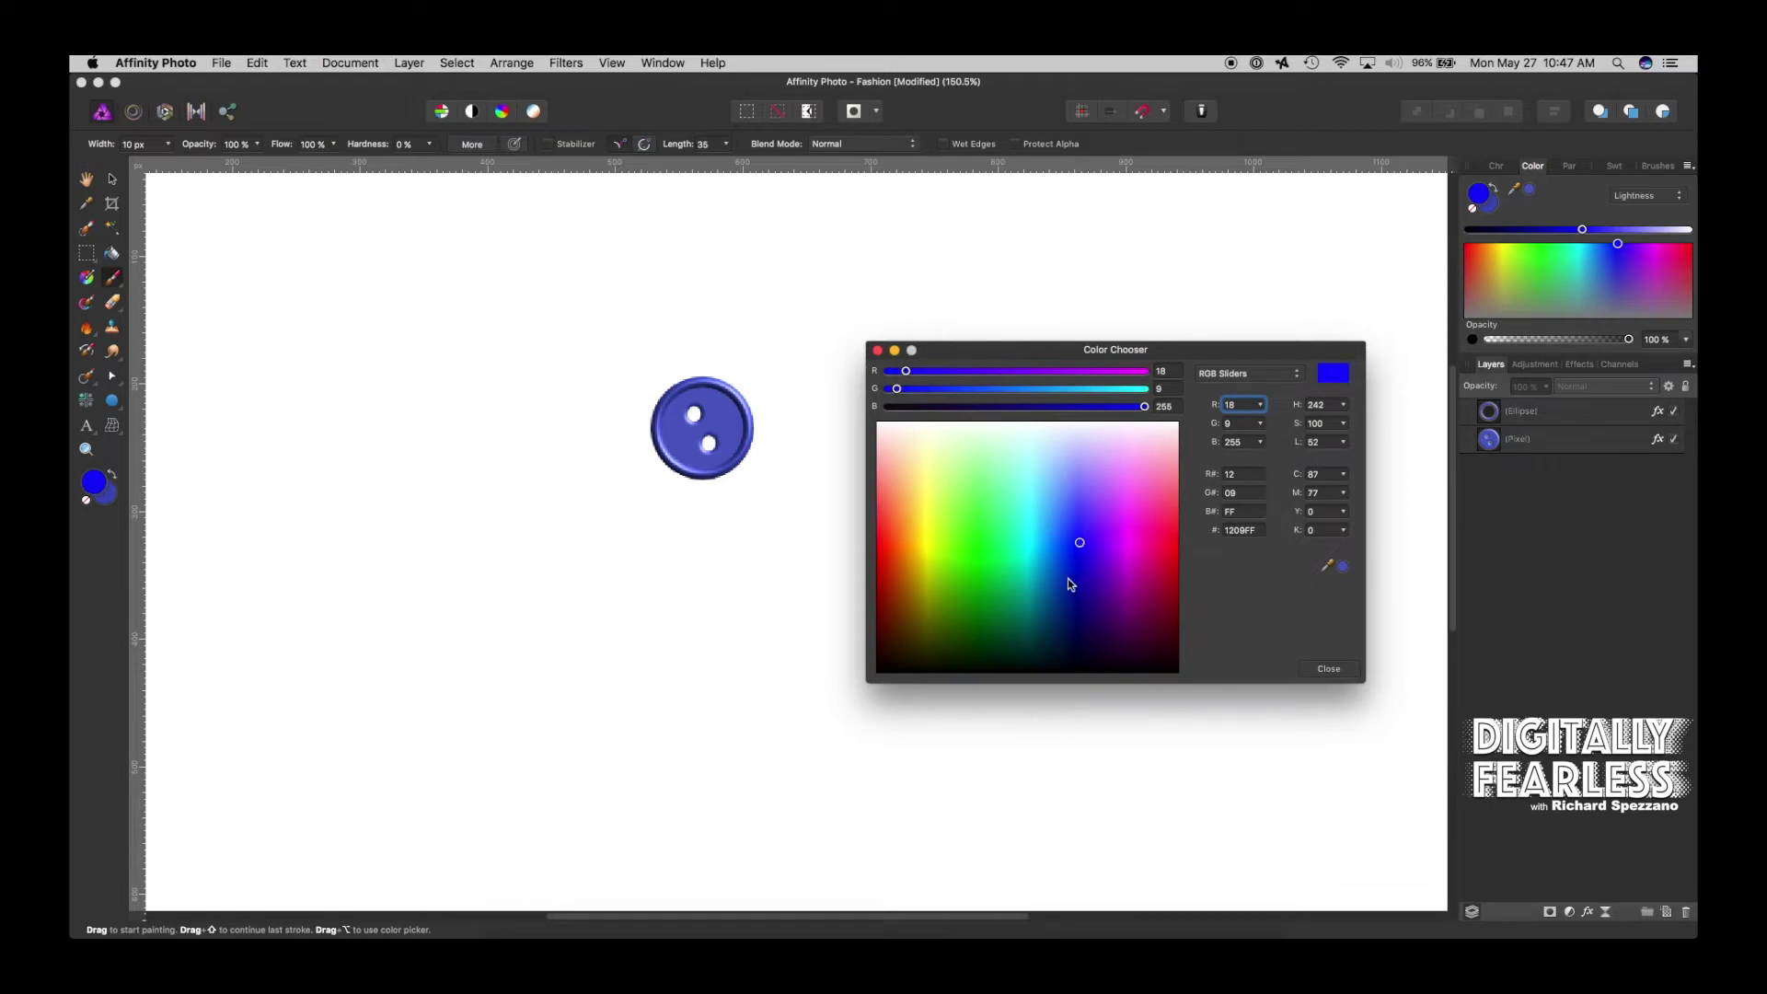
pyautogui.click(1027, 426)
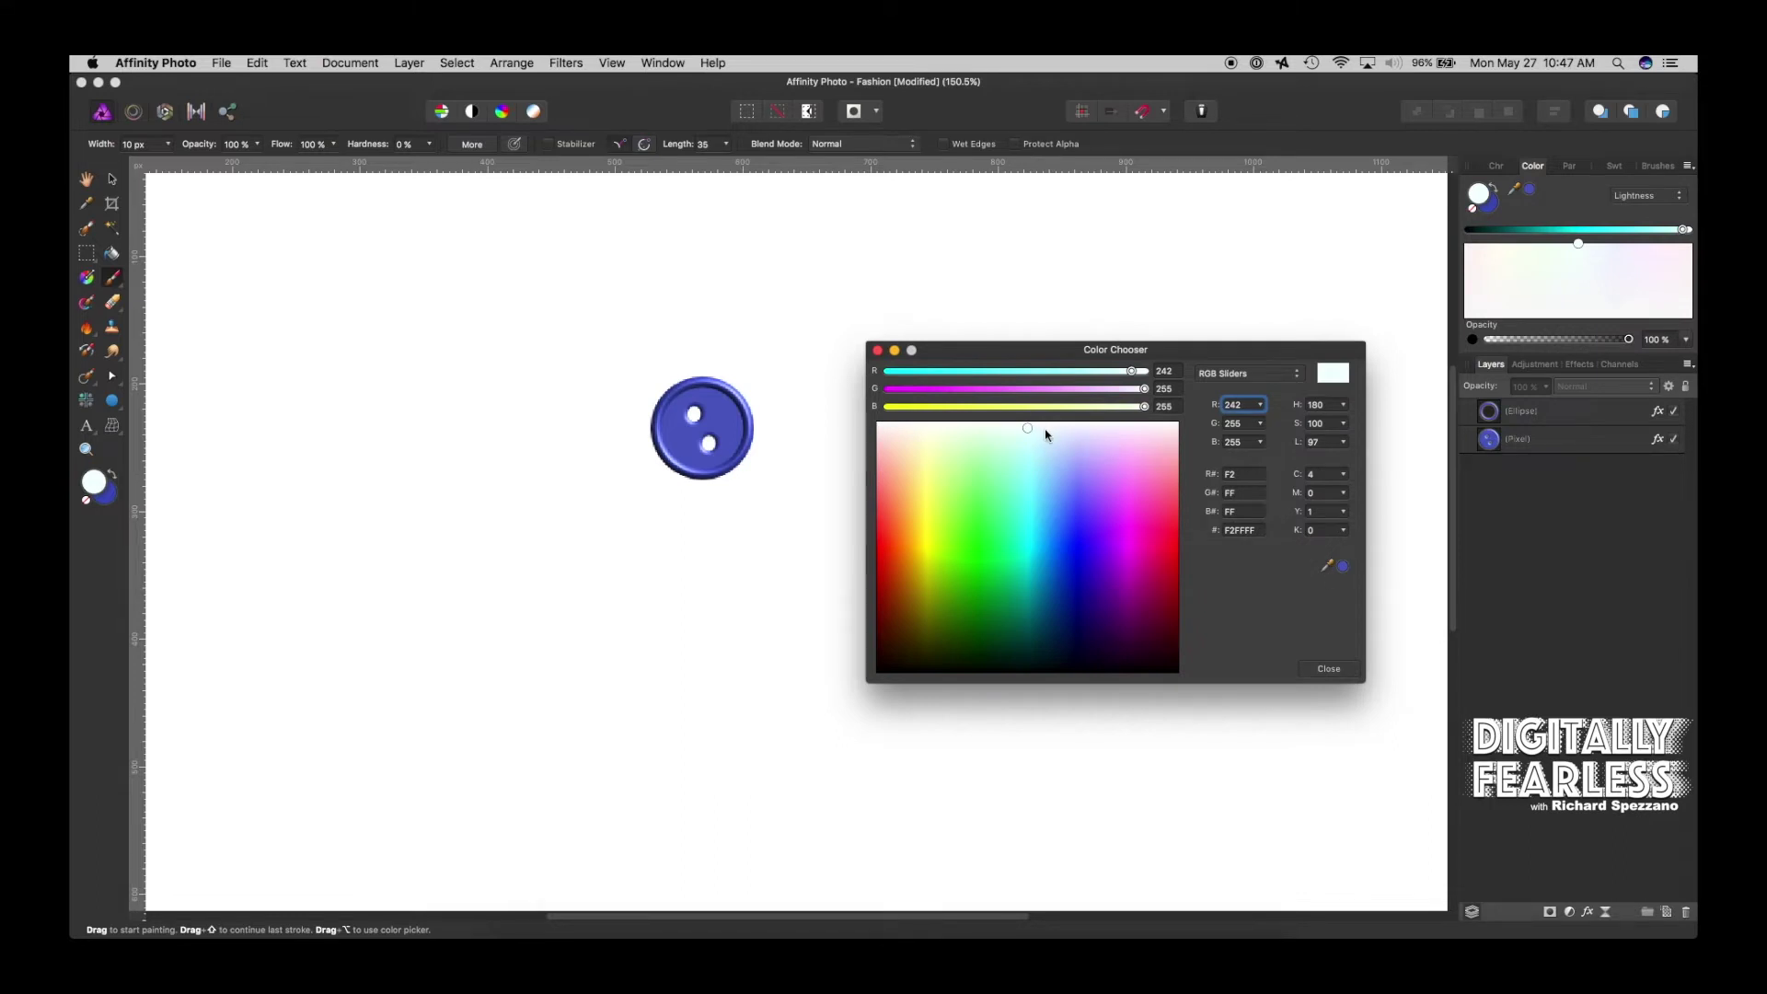
pyautogui.click(1056, 445)
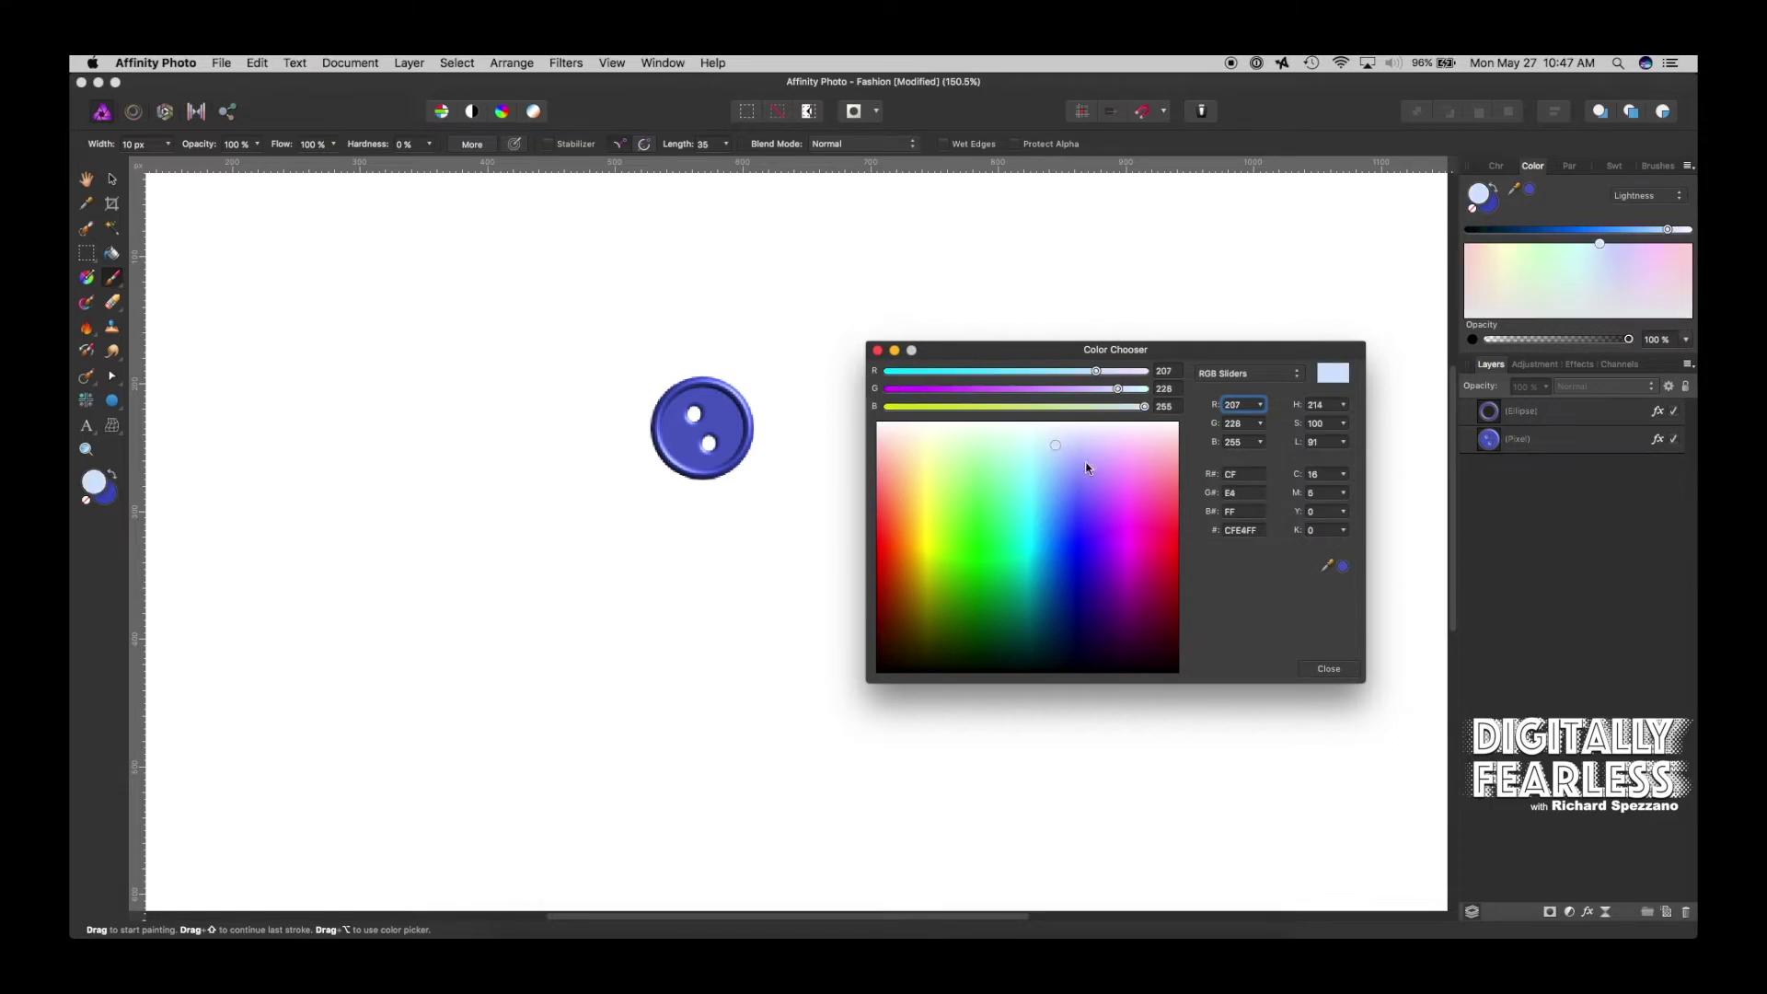
pyautogui.click(1066, 460)
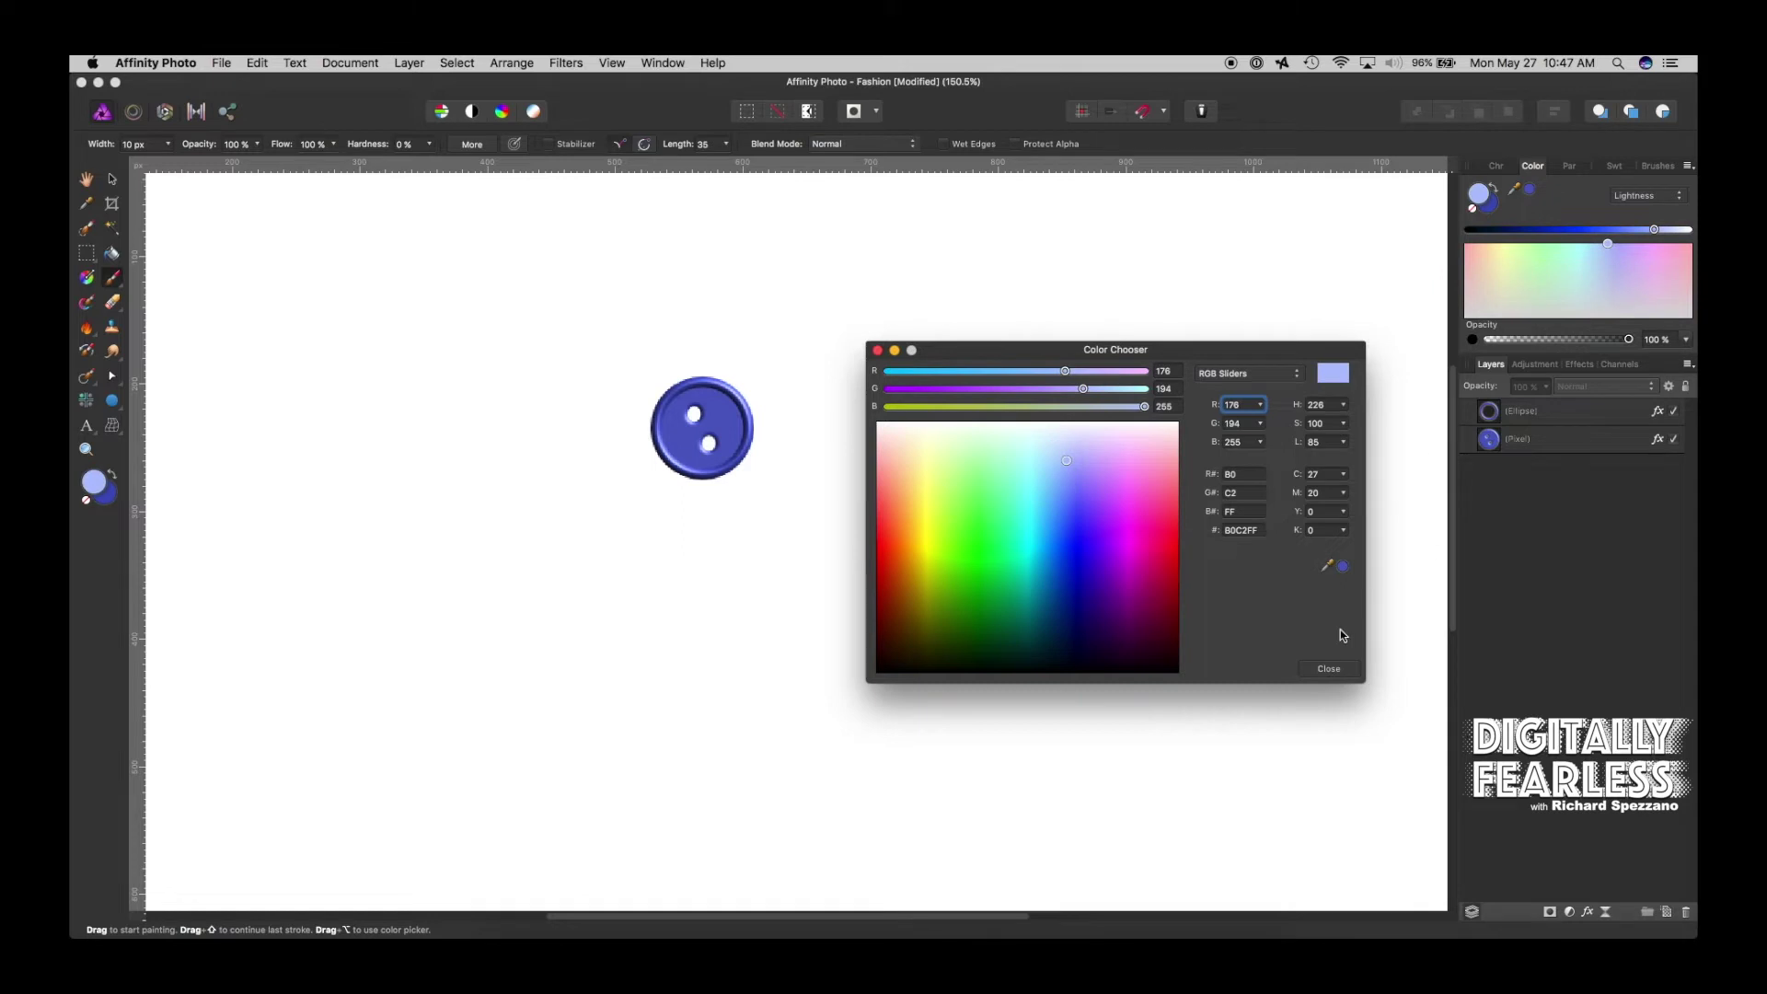
pyautogui.click(1328, 669)
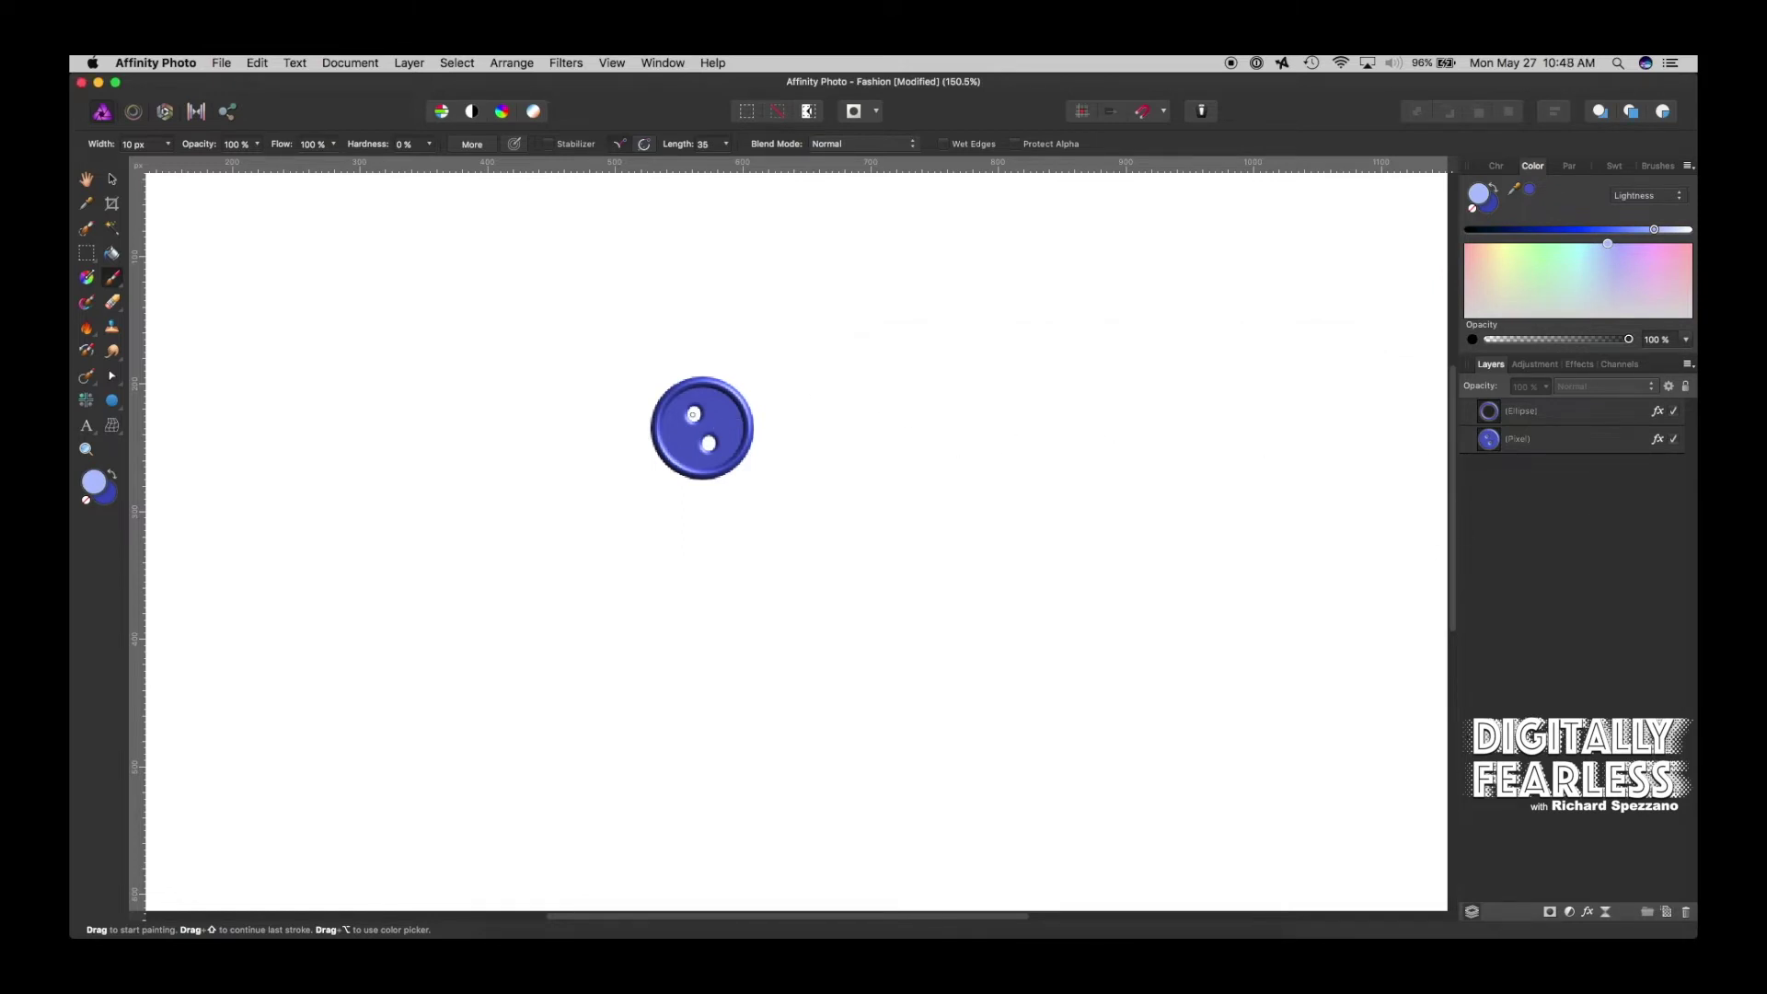
# Paint a straight light-blue thread stroke from the upper hole to the lower hole with the 10 px soft brush
pyautogui.click(693, 414)
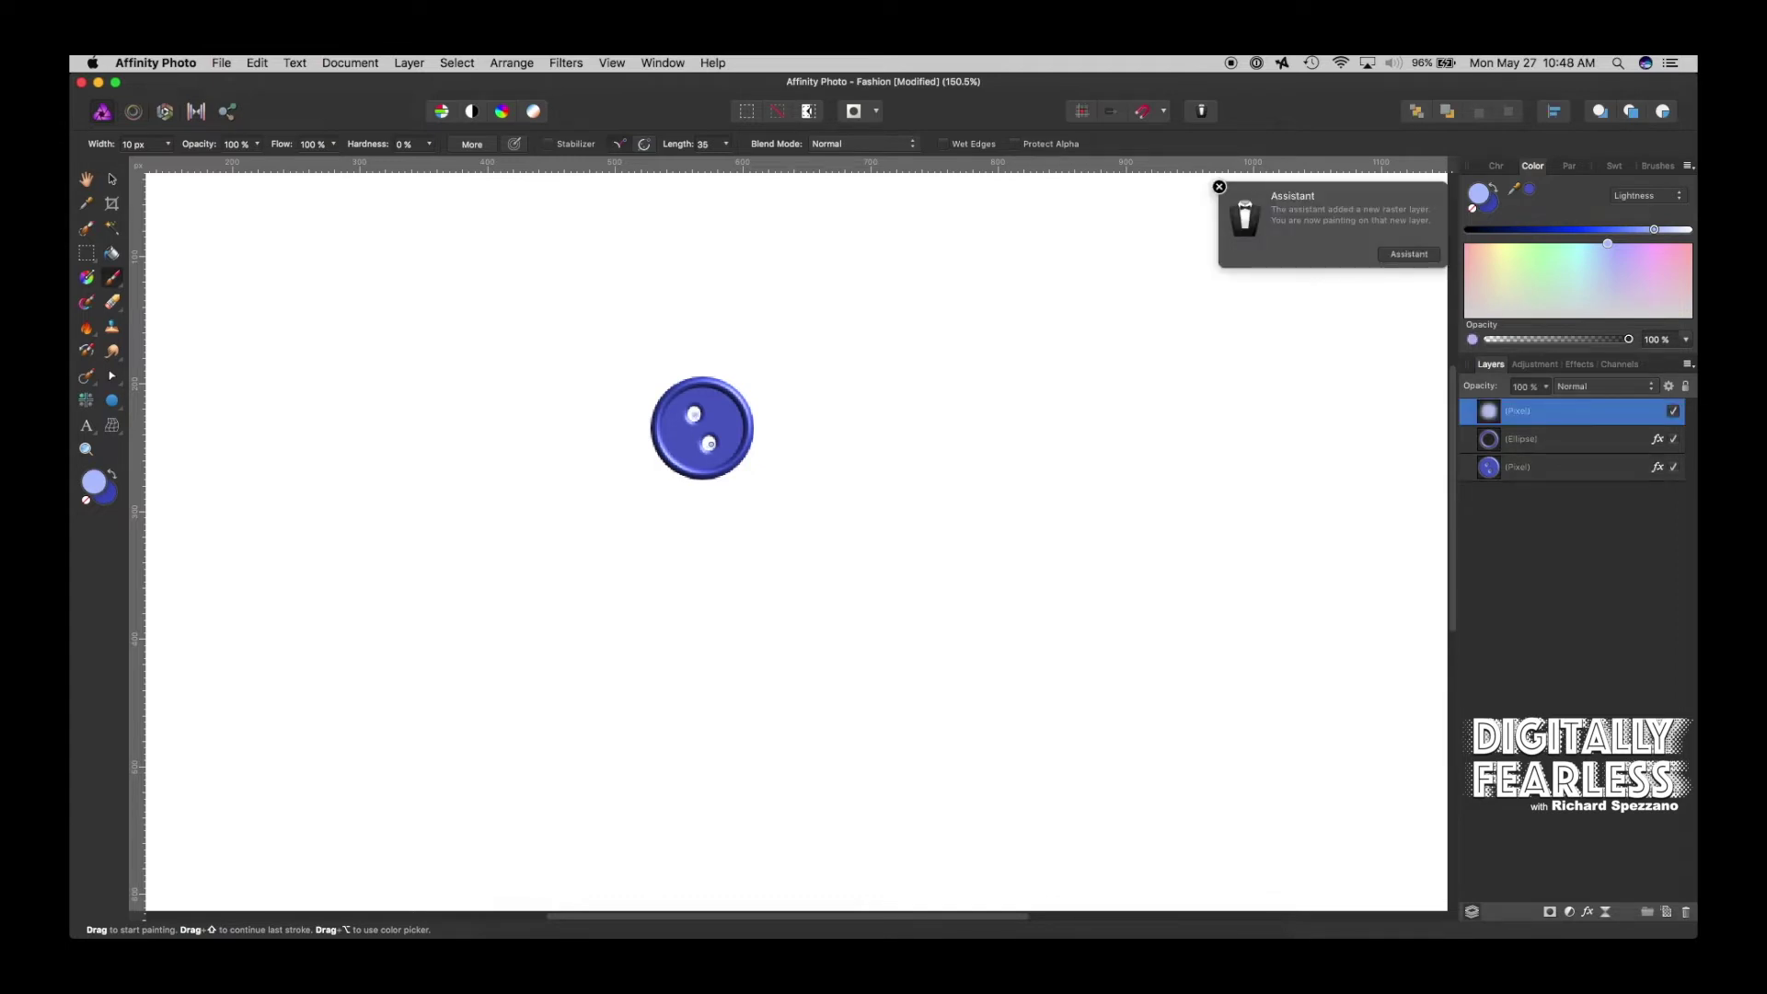
pyautogui.keyDown('shift'); pyautogui.click(710, 443); pyautogui.keyUp('shift')
pyautogui.click(112, 180)
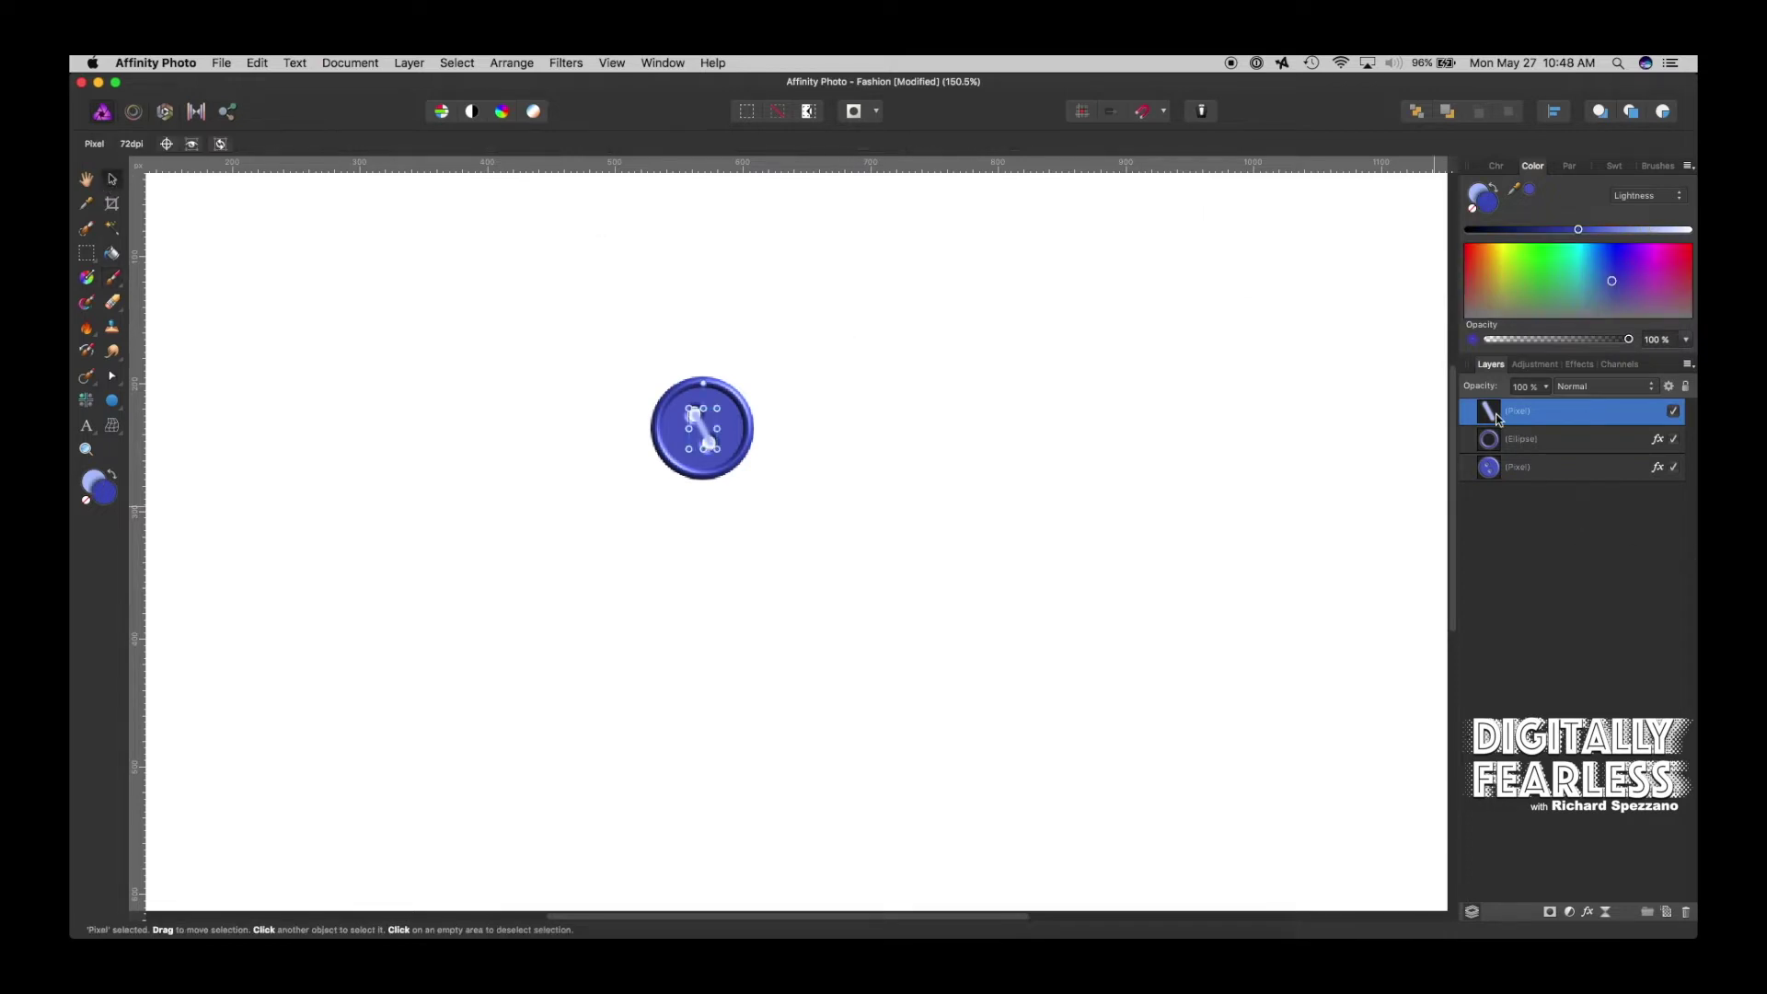
# Open the layer effects of the light-blue thread layer, keeping the button in view
pyautogui.click(1591, 913)
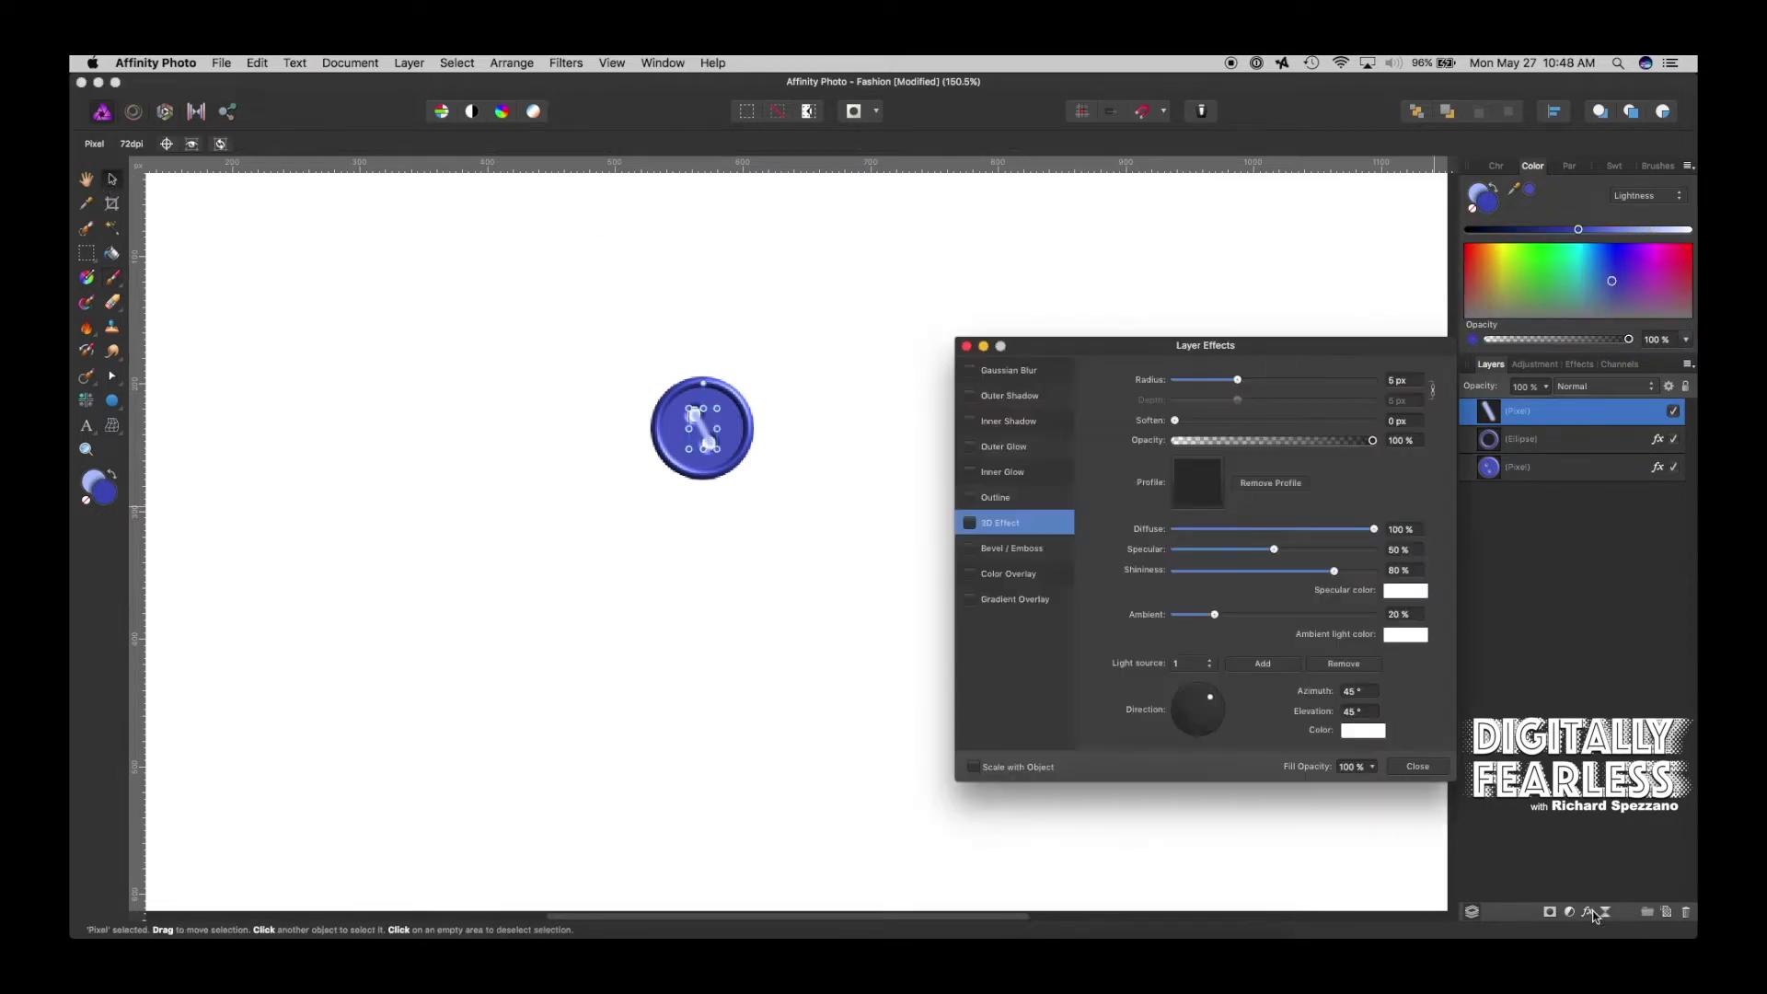
pyautogui.moveTo(1057, 350); pyautogui.dragTo(1156, 274)
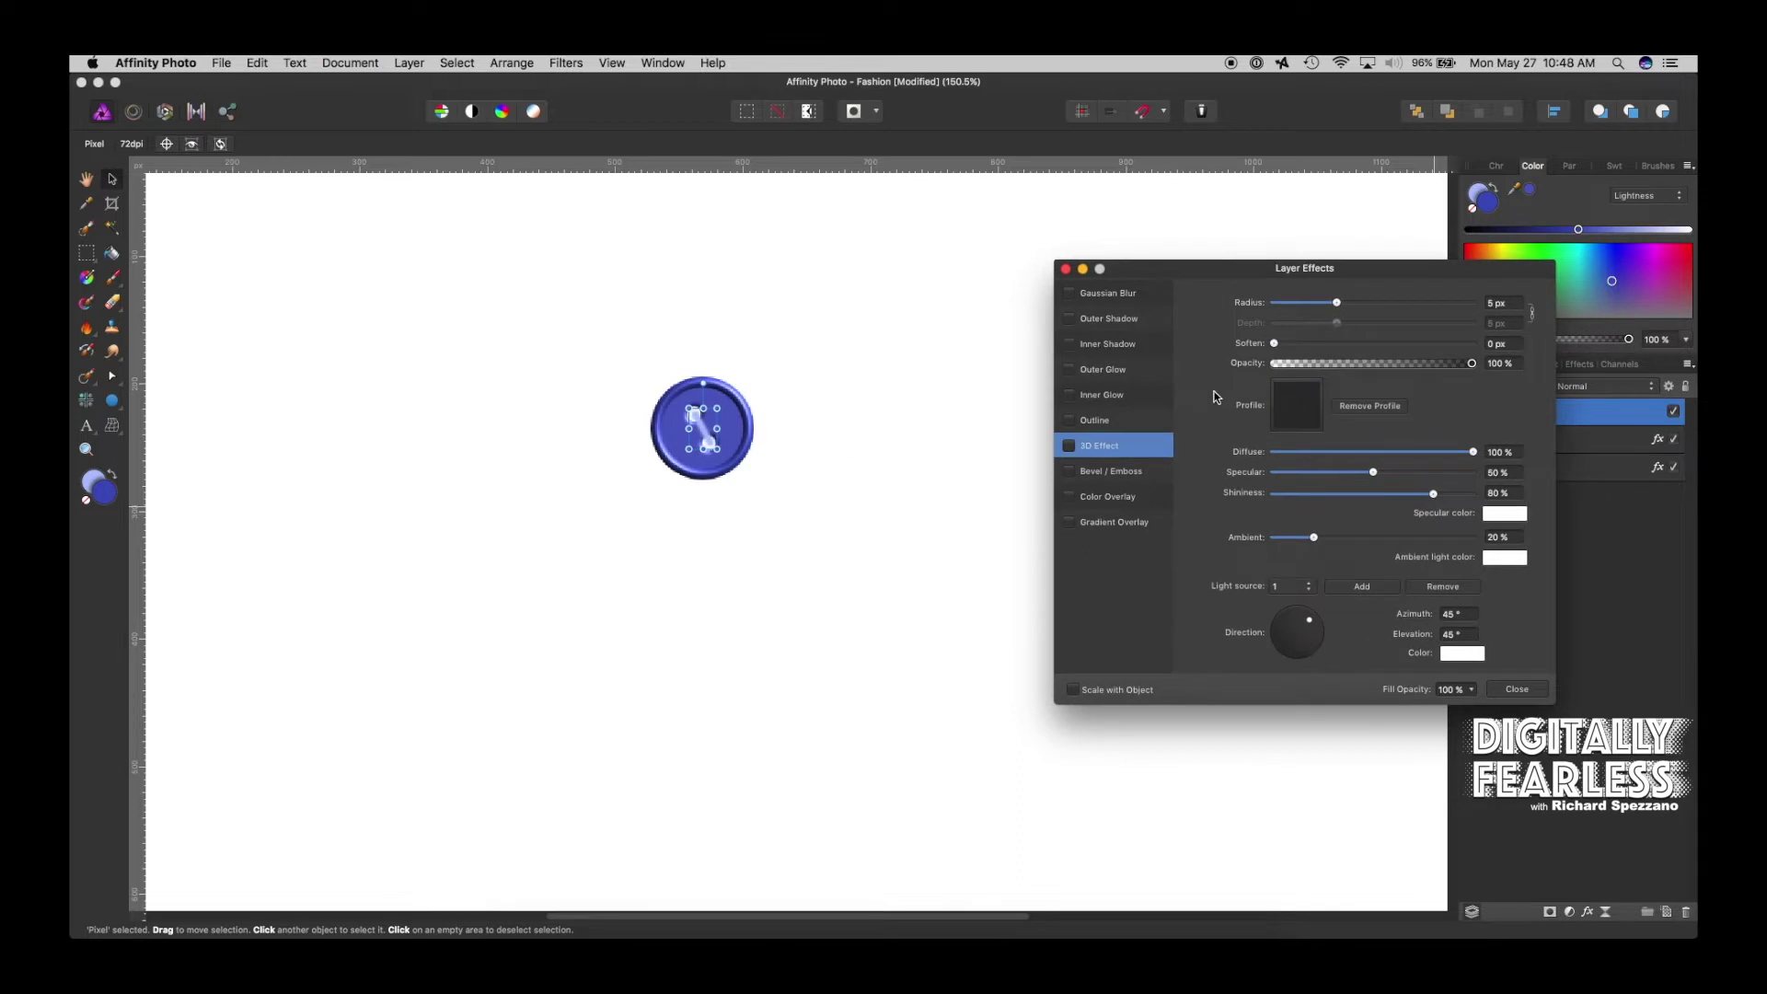
# Try a black Outer Glow with an 8.5 px radius on the thread layer, and switch it off again
pyautogui.click(1069, 369)
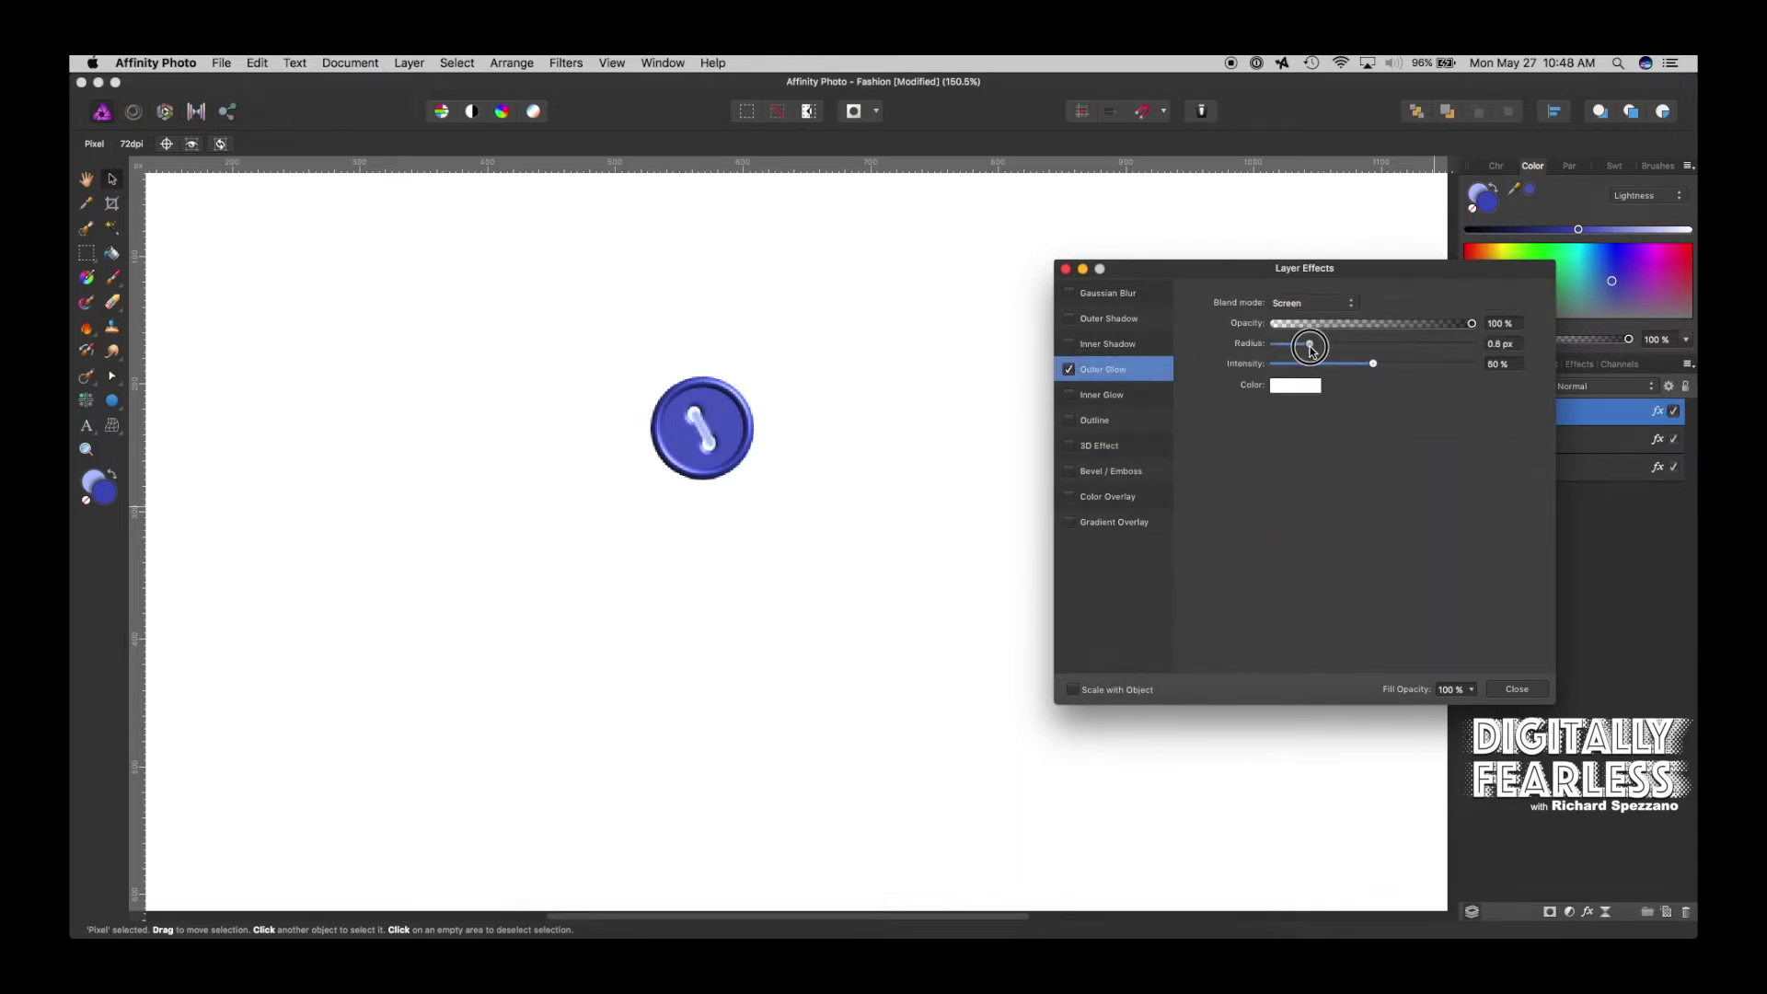
pyautogui.moveTo(1276, 344); pyautogui.dragTo(1277, 344)
pyautogui.click(1287, 387)
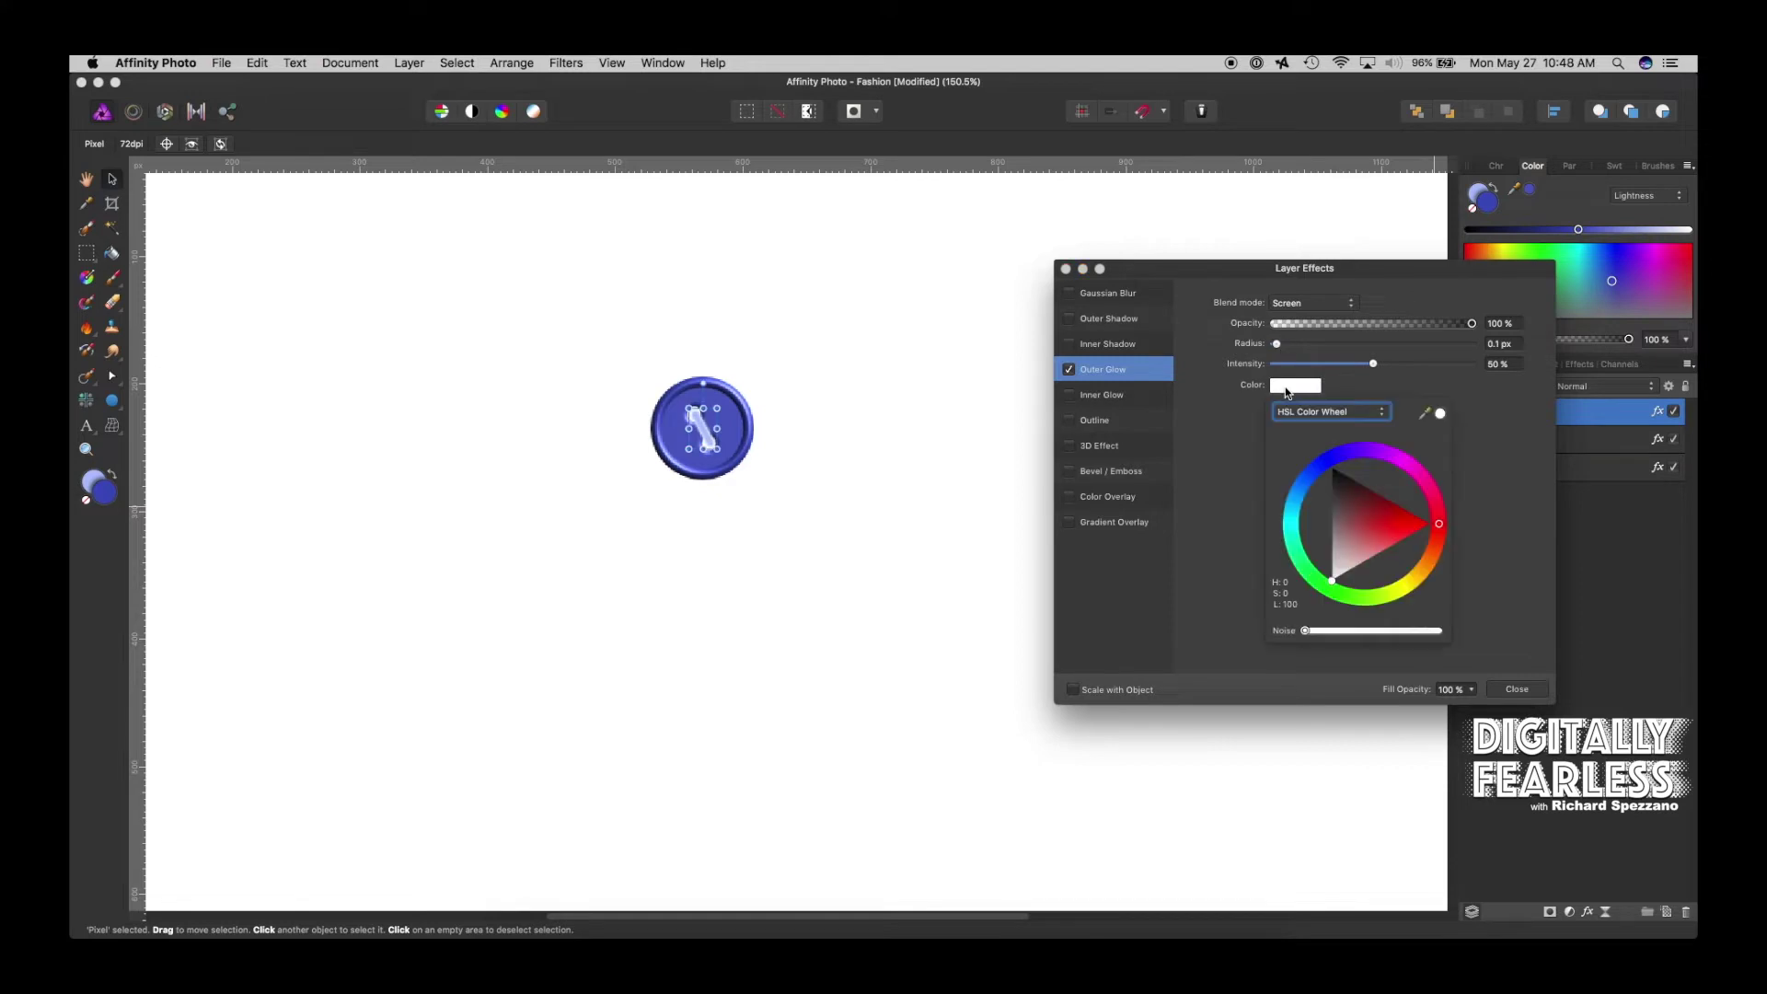
pyautogui.moveTo(1340, 532); pyautogui.dragTo(1345, 442)
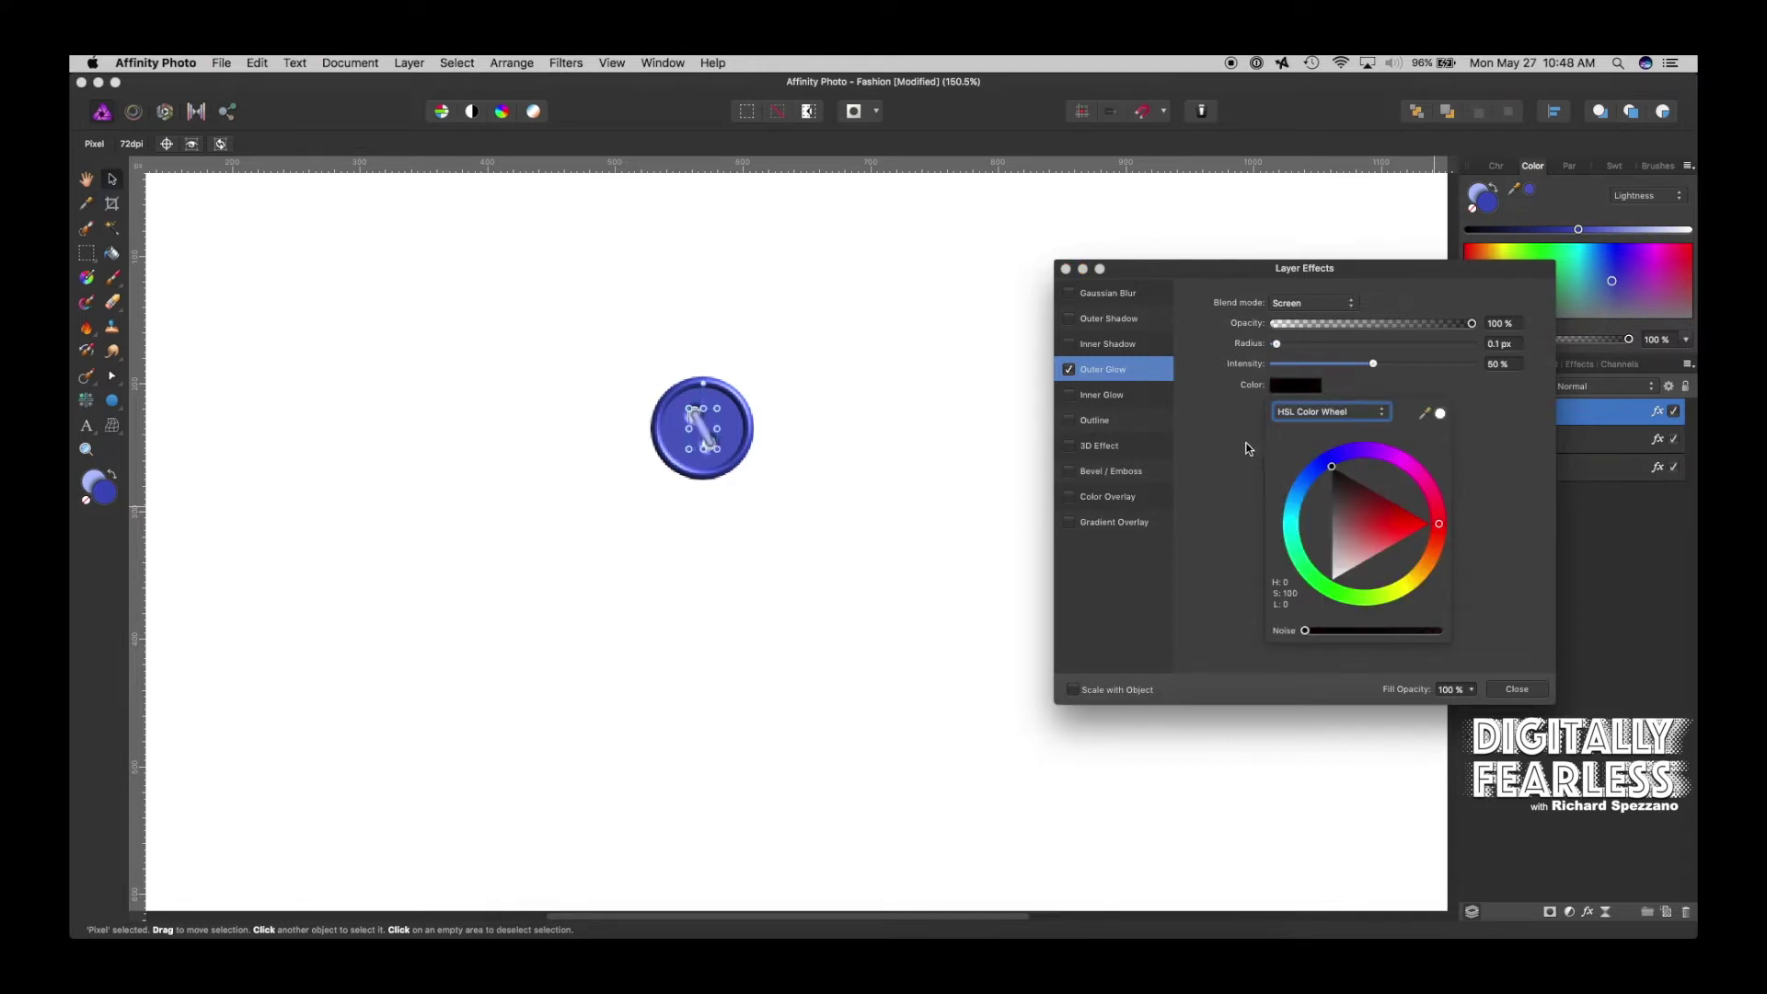
pyautogui.click(1280, 347)
pyautogui.moveTo(1333, 341)
pyautogui.mouseDown()
pyautogui.moveTo(1273, 344)
pyautogui.moveTo(1381, 344)
pyautogui.moveTo(1325, 344)
pyautogui.moveTo(1361, 345)
pyautogui.mouseUp()
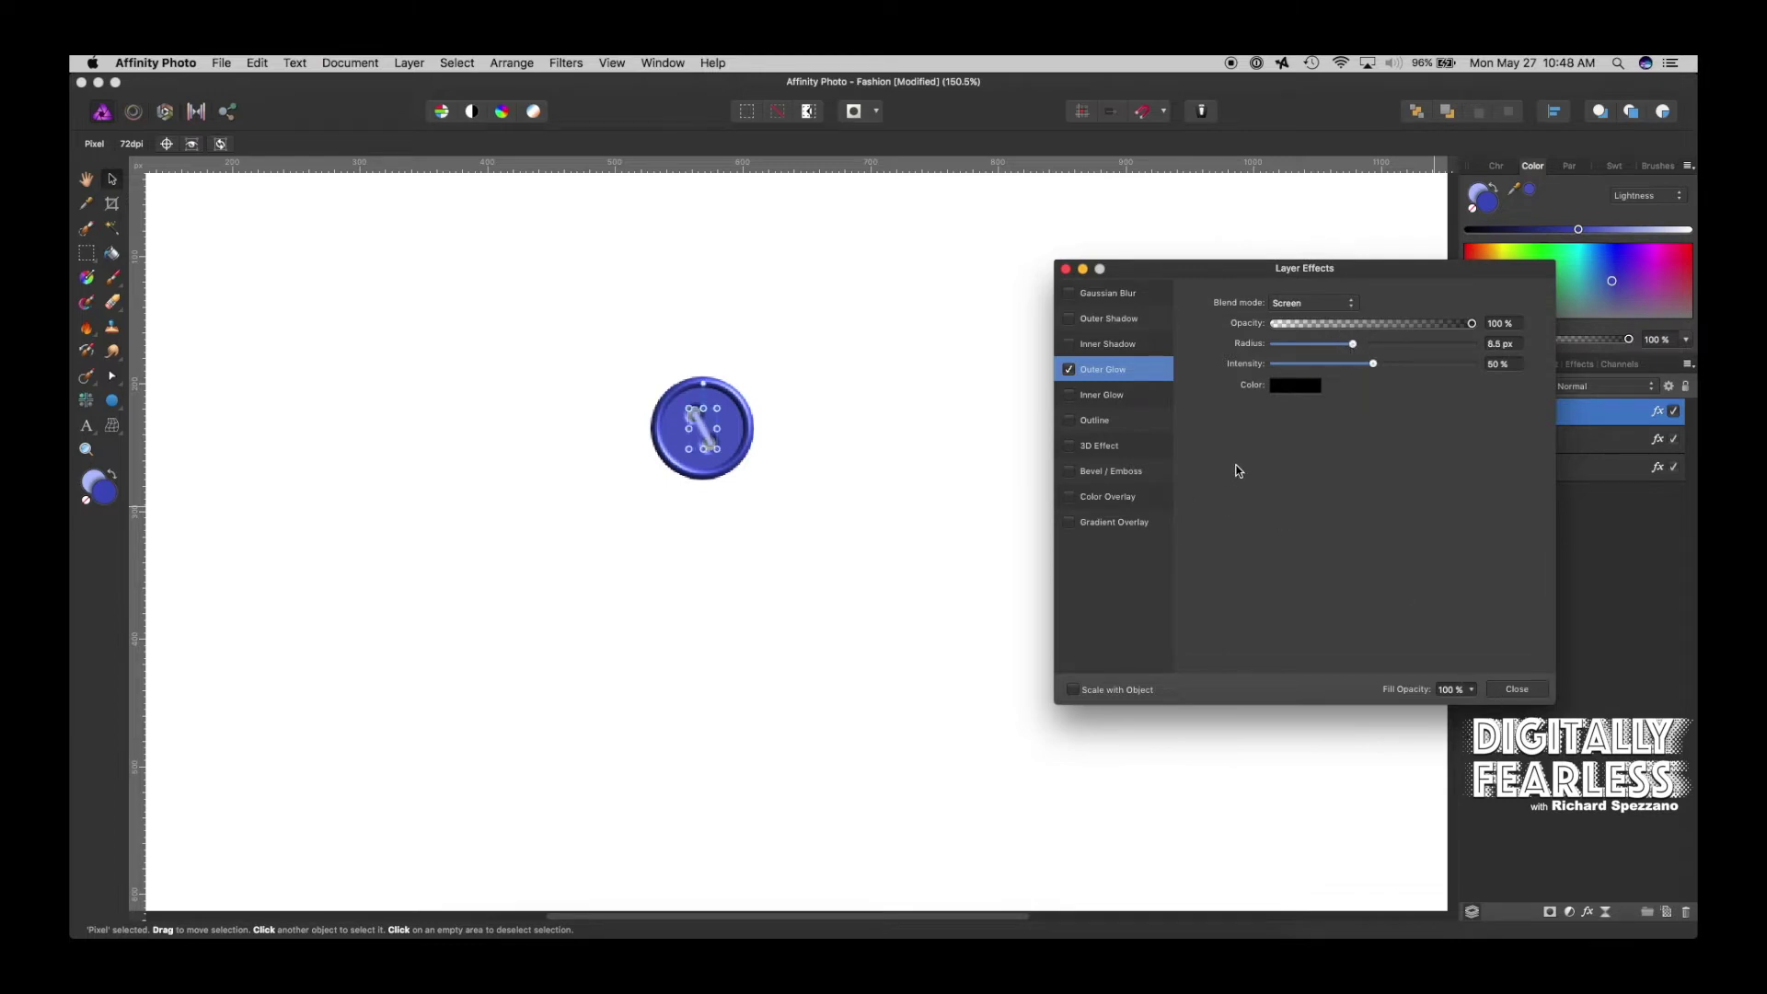
pyautogui.click(1069, 370)
# Add a Multiply Inner Shadow to the thread layer with a radius of about 7.7 px and an increased offset
pyautogui.click(1092, 345)
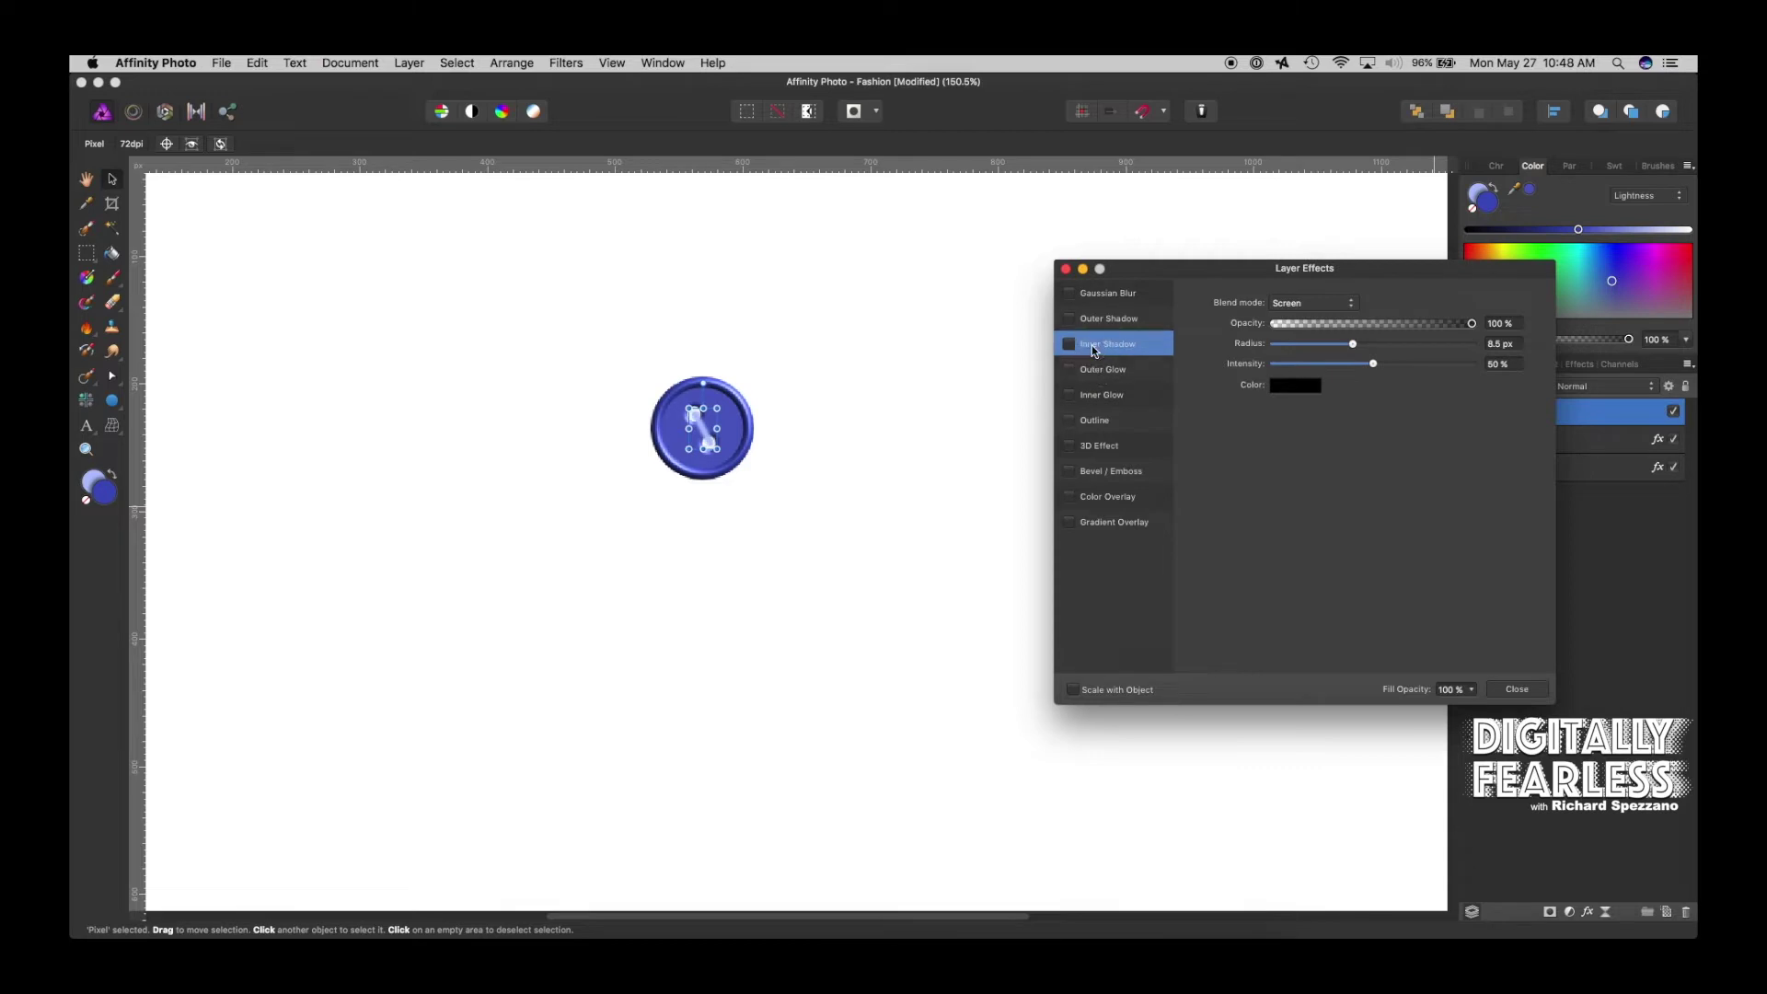
pyautogui.click(1068, 345)
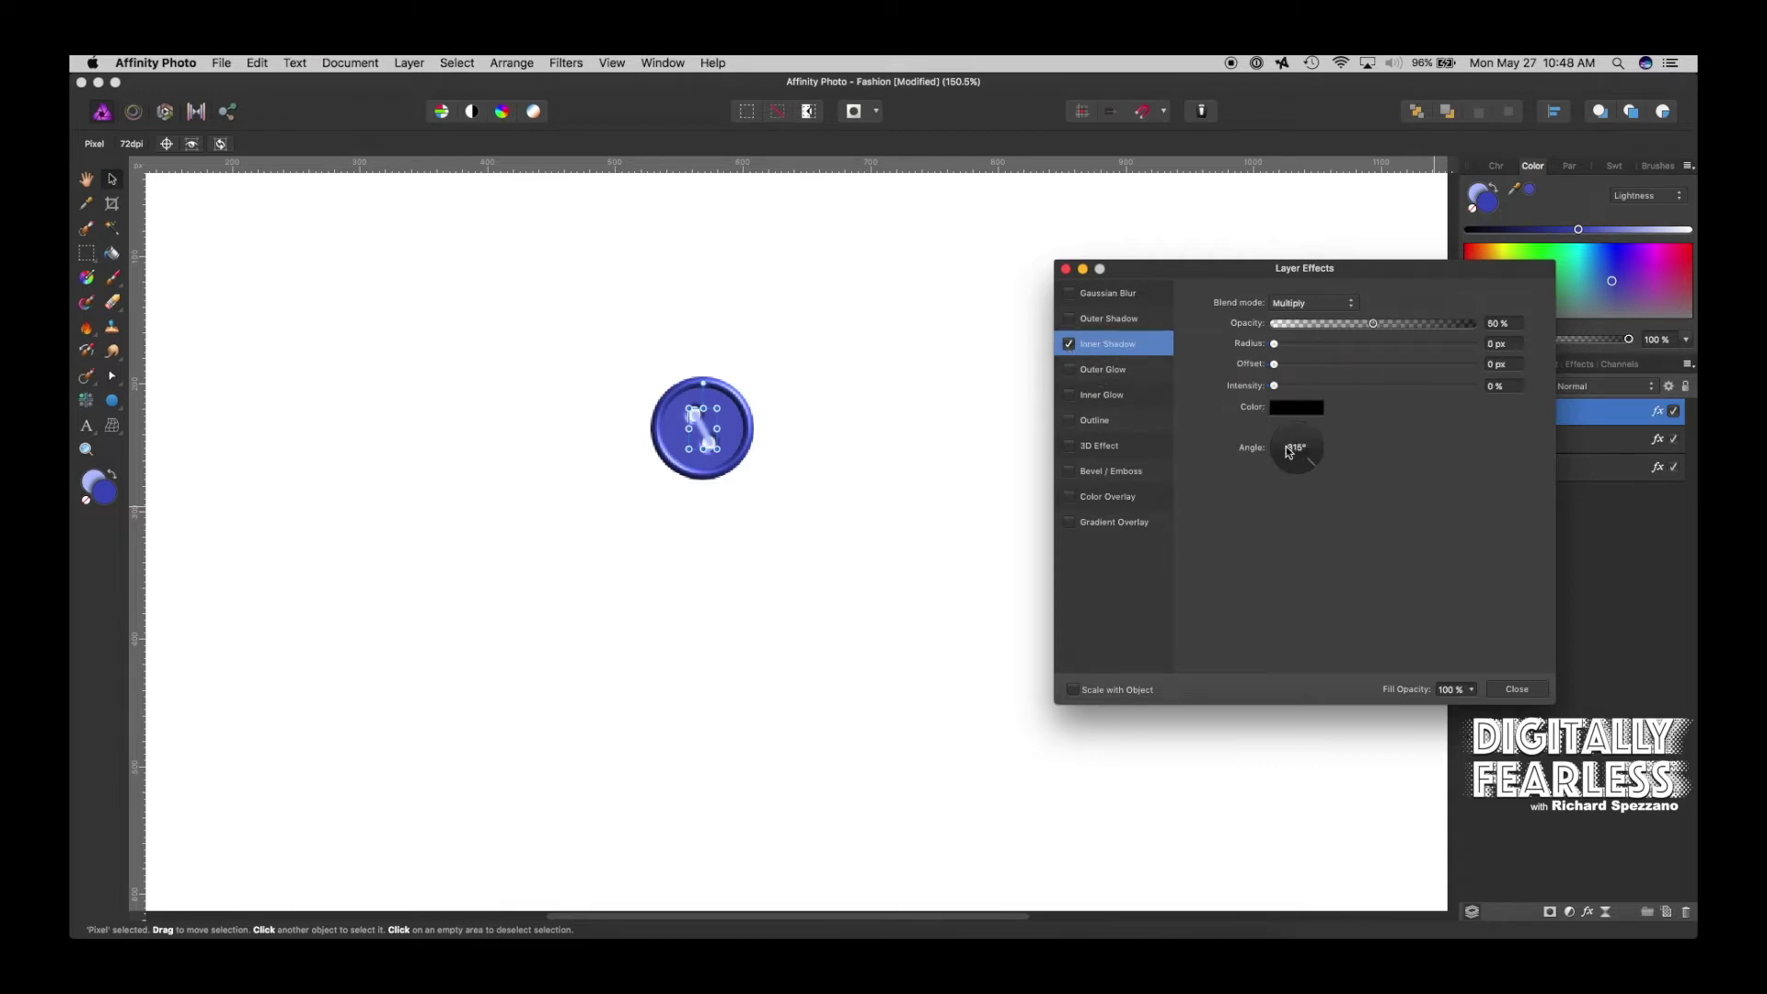
pyautogui.moveTo(1276, 346); pyautogui.dragTo(1351, 346)
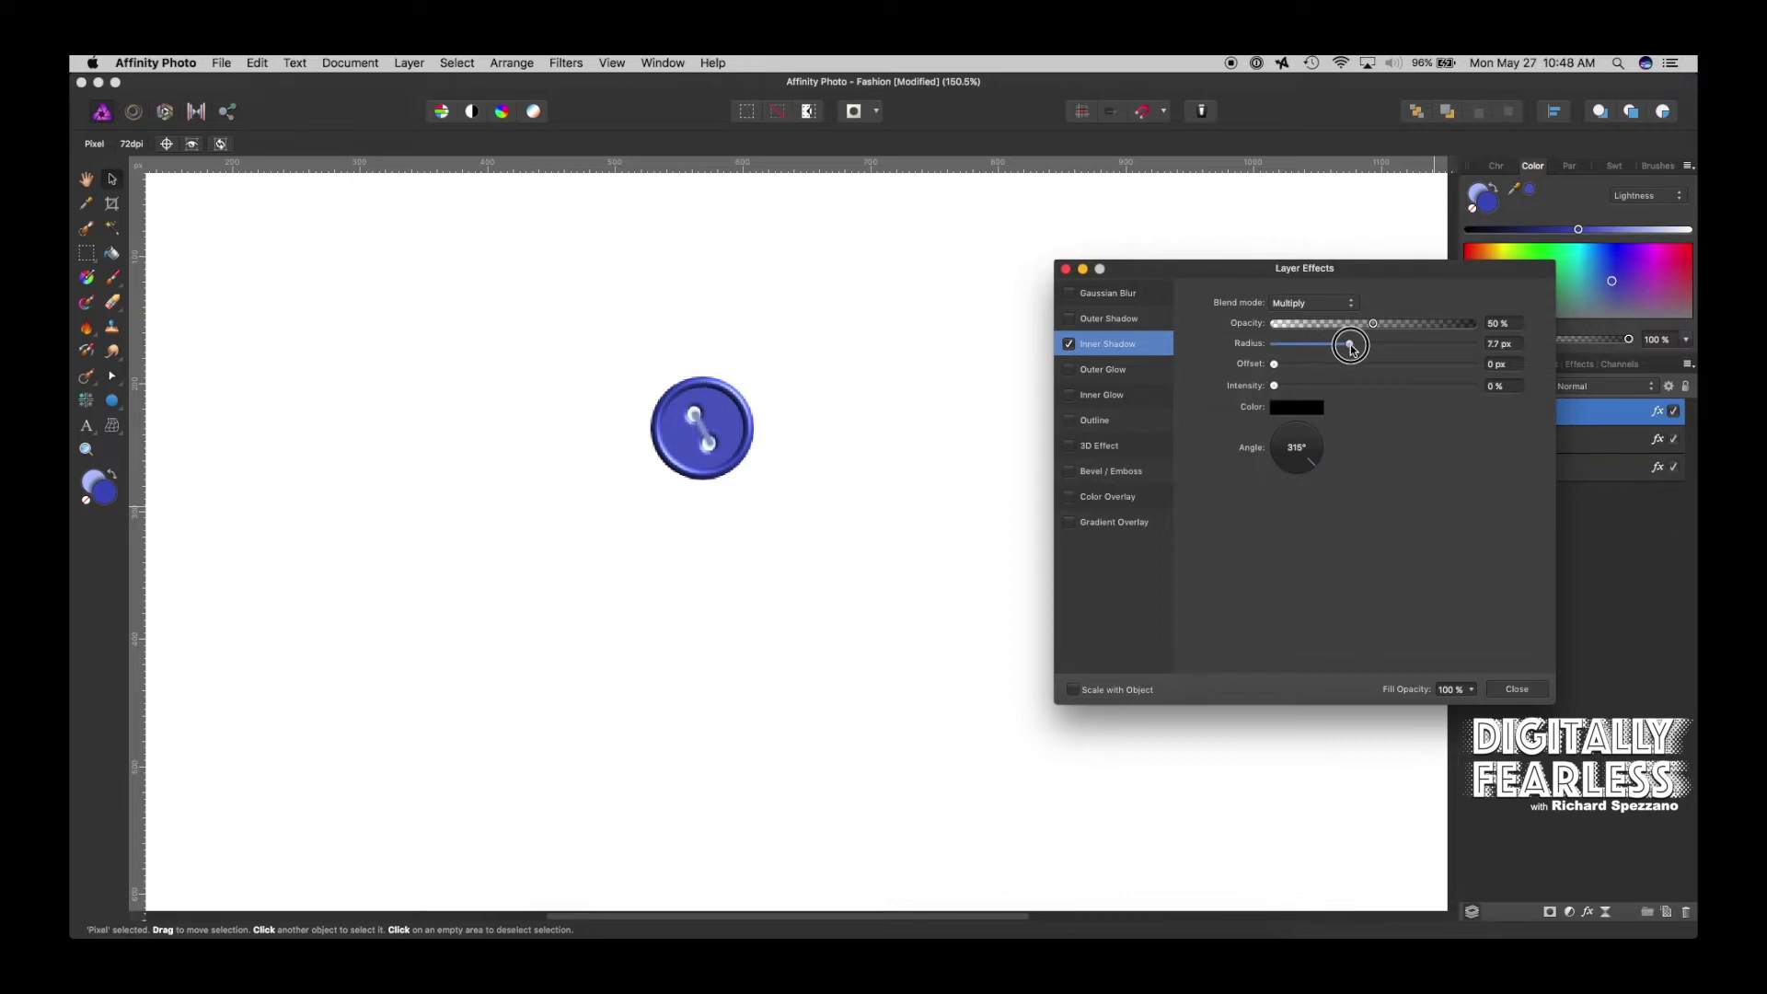
pyautogui.click(1282, 470)
pyautogui.moveTo(1278, 366); pyautogui.dragTo(1338, 367)
pyautogui.click(1510, 690)
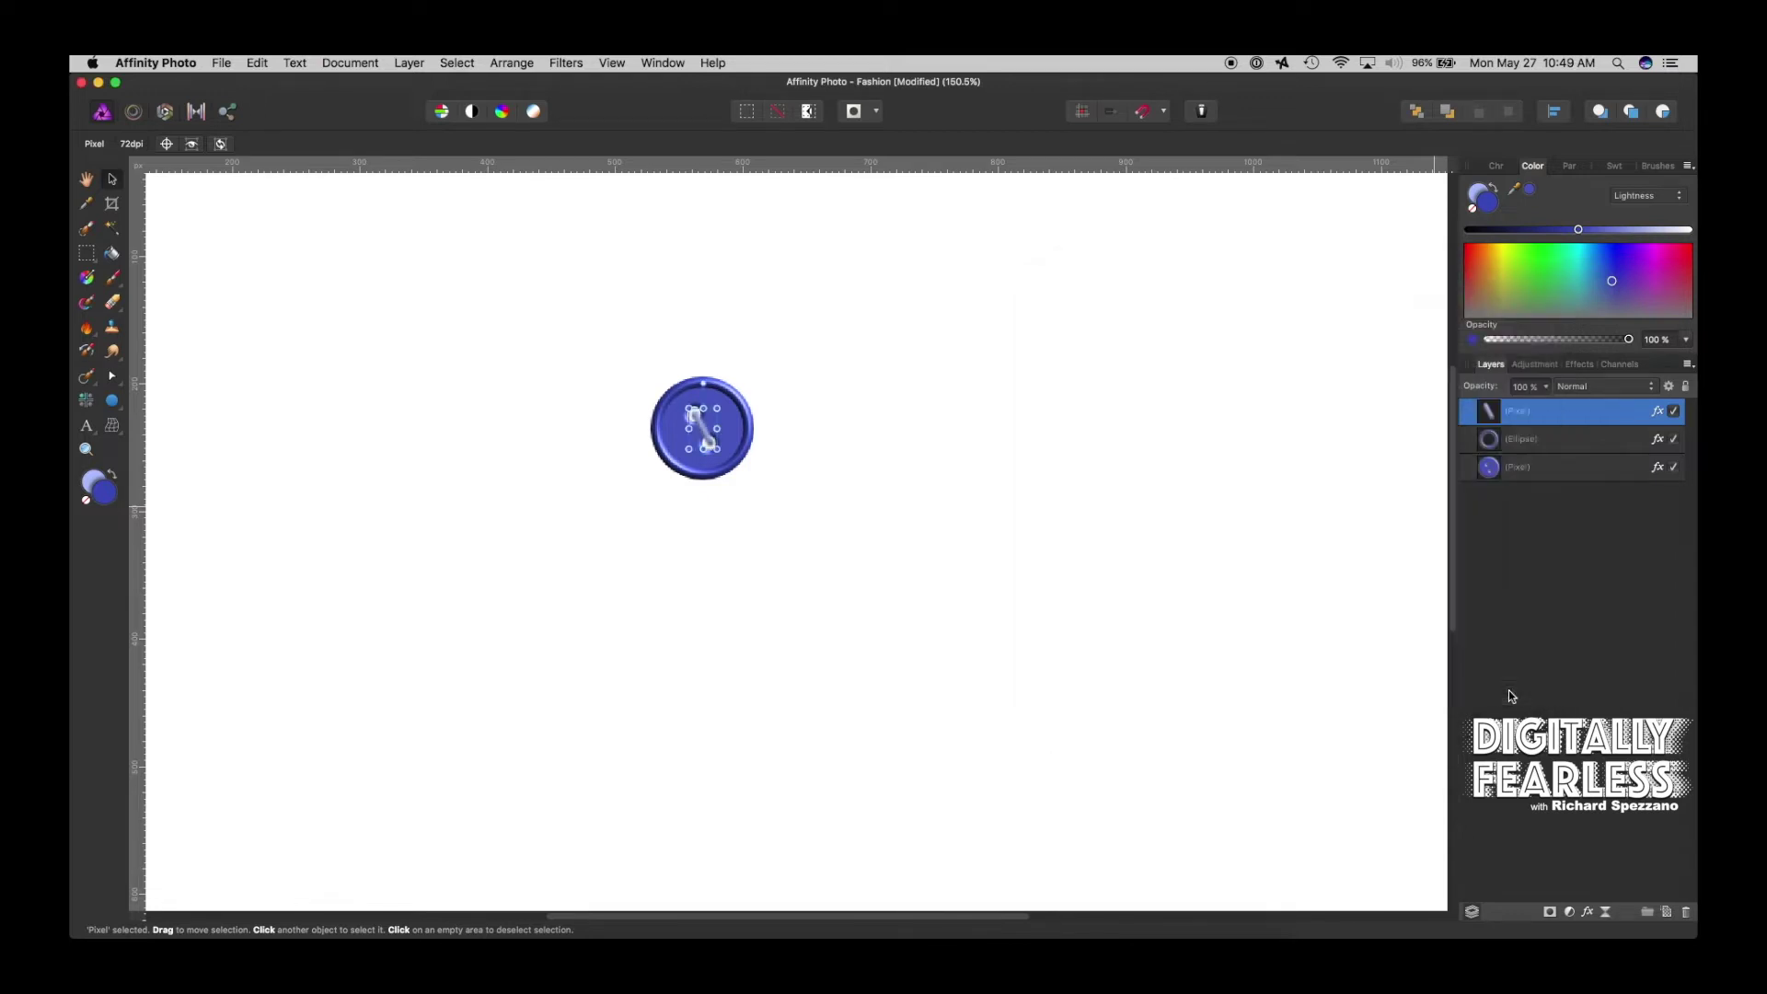
# Group the thread, rim and base layers and name the group Button
pyautogui.click(1275, 600)
pyautogui.click(1514, 467)
pyautogui.keyDown('shift'); pyautogui.click(1509, 412); pyautogui.keyUp('shift')
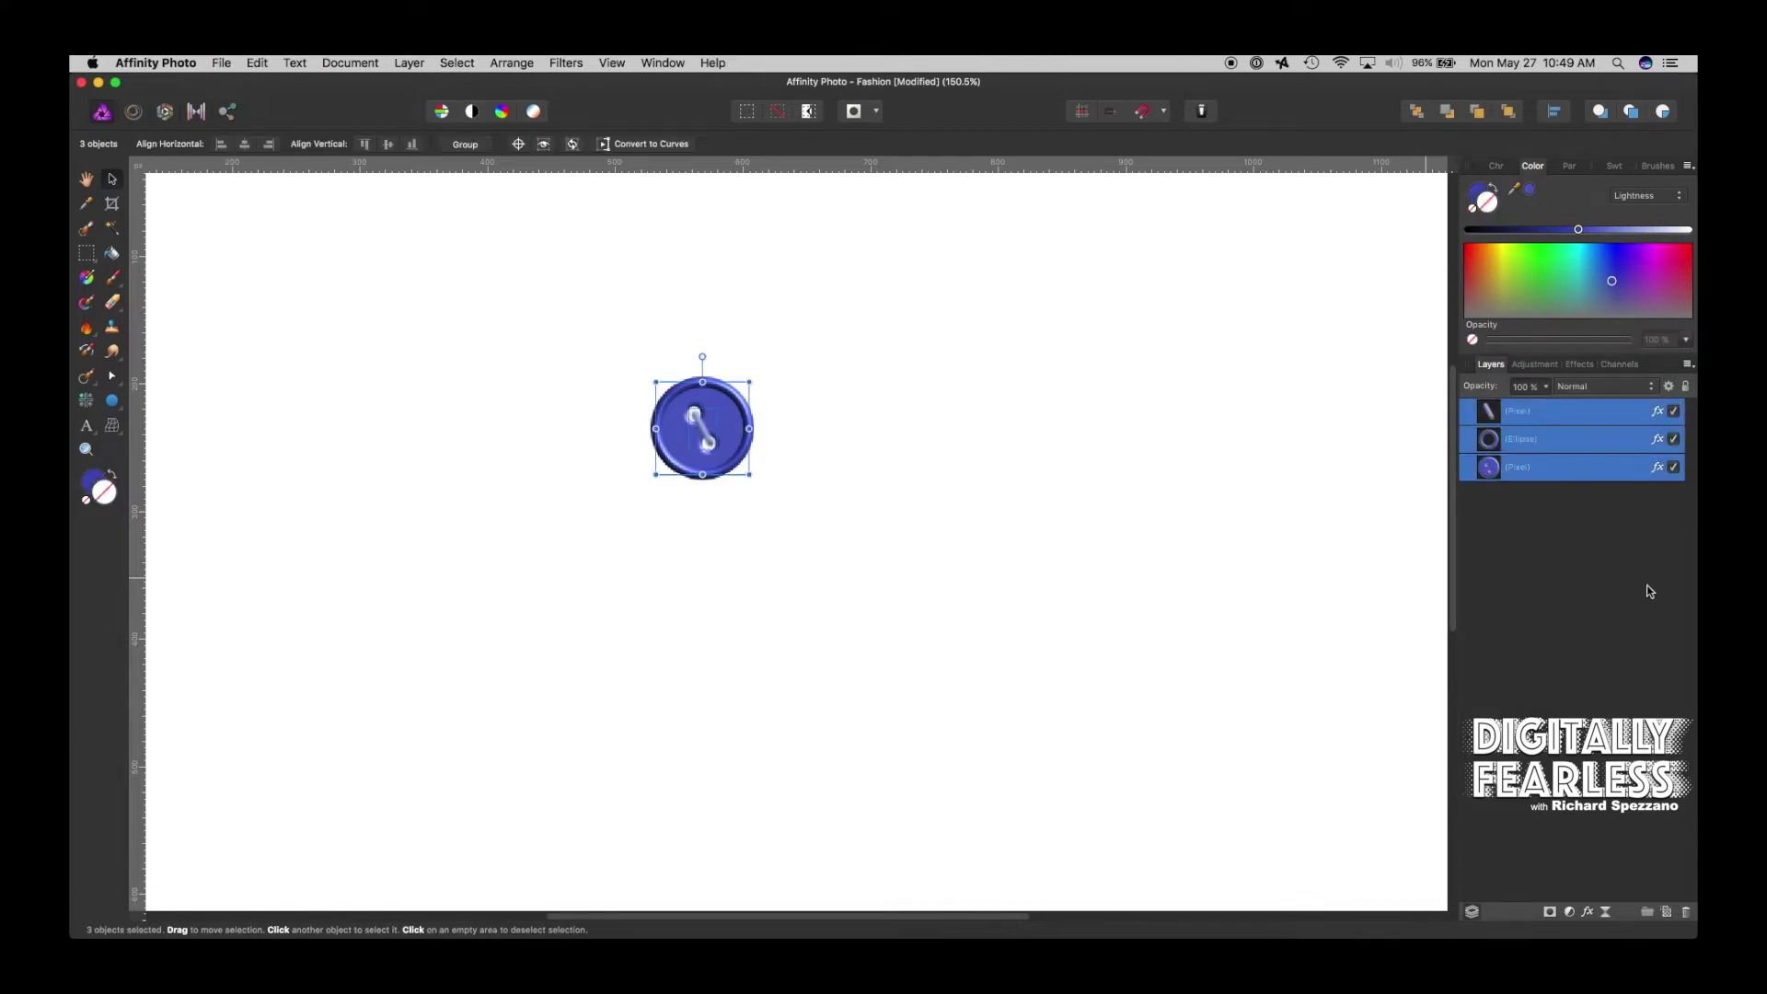
pyautogui.press('super+g')
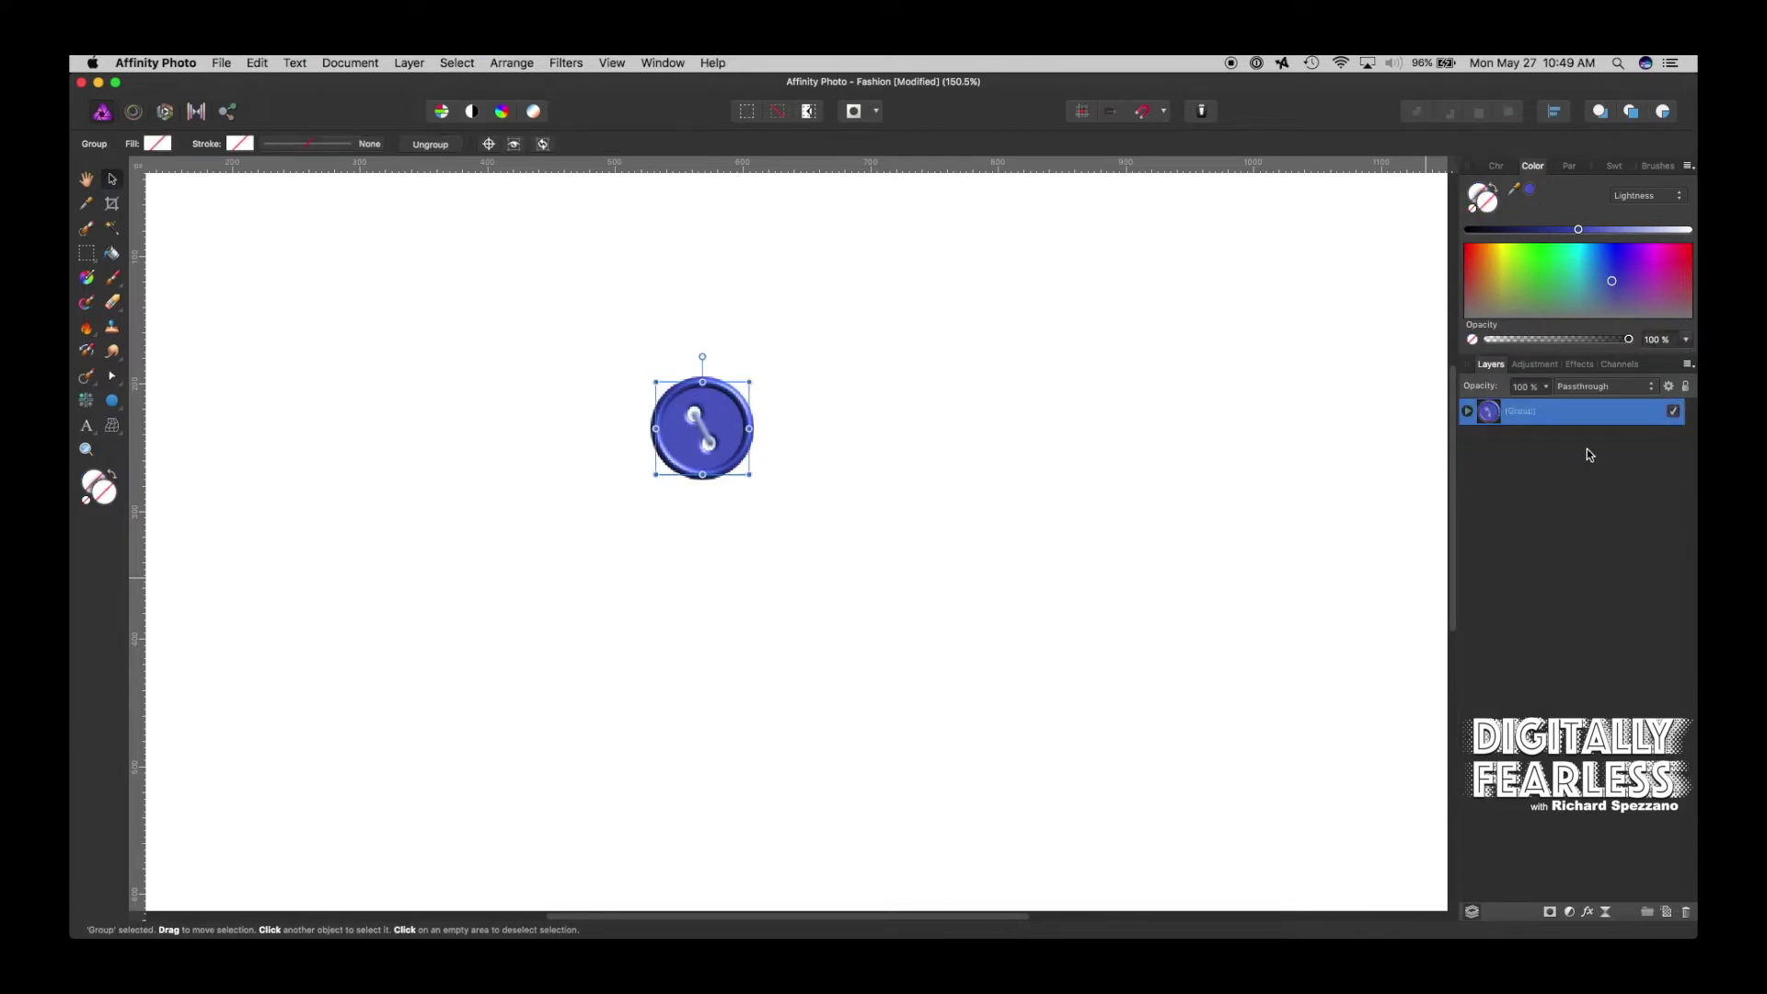
pyautogui.doubleClick(1523, 411)
pyautogui.write('Button')
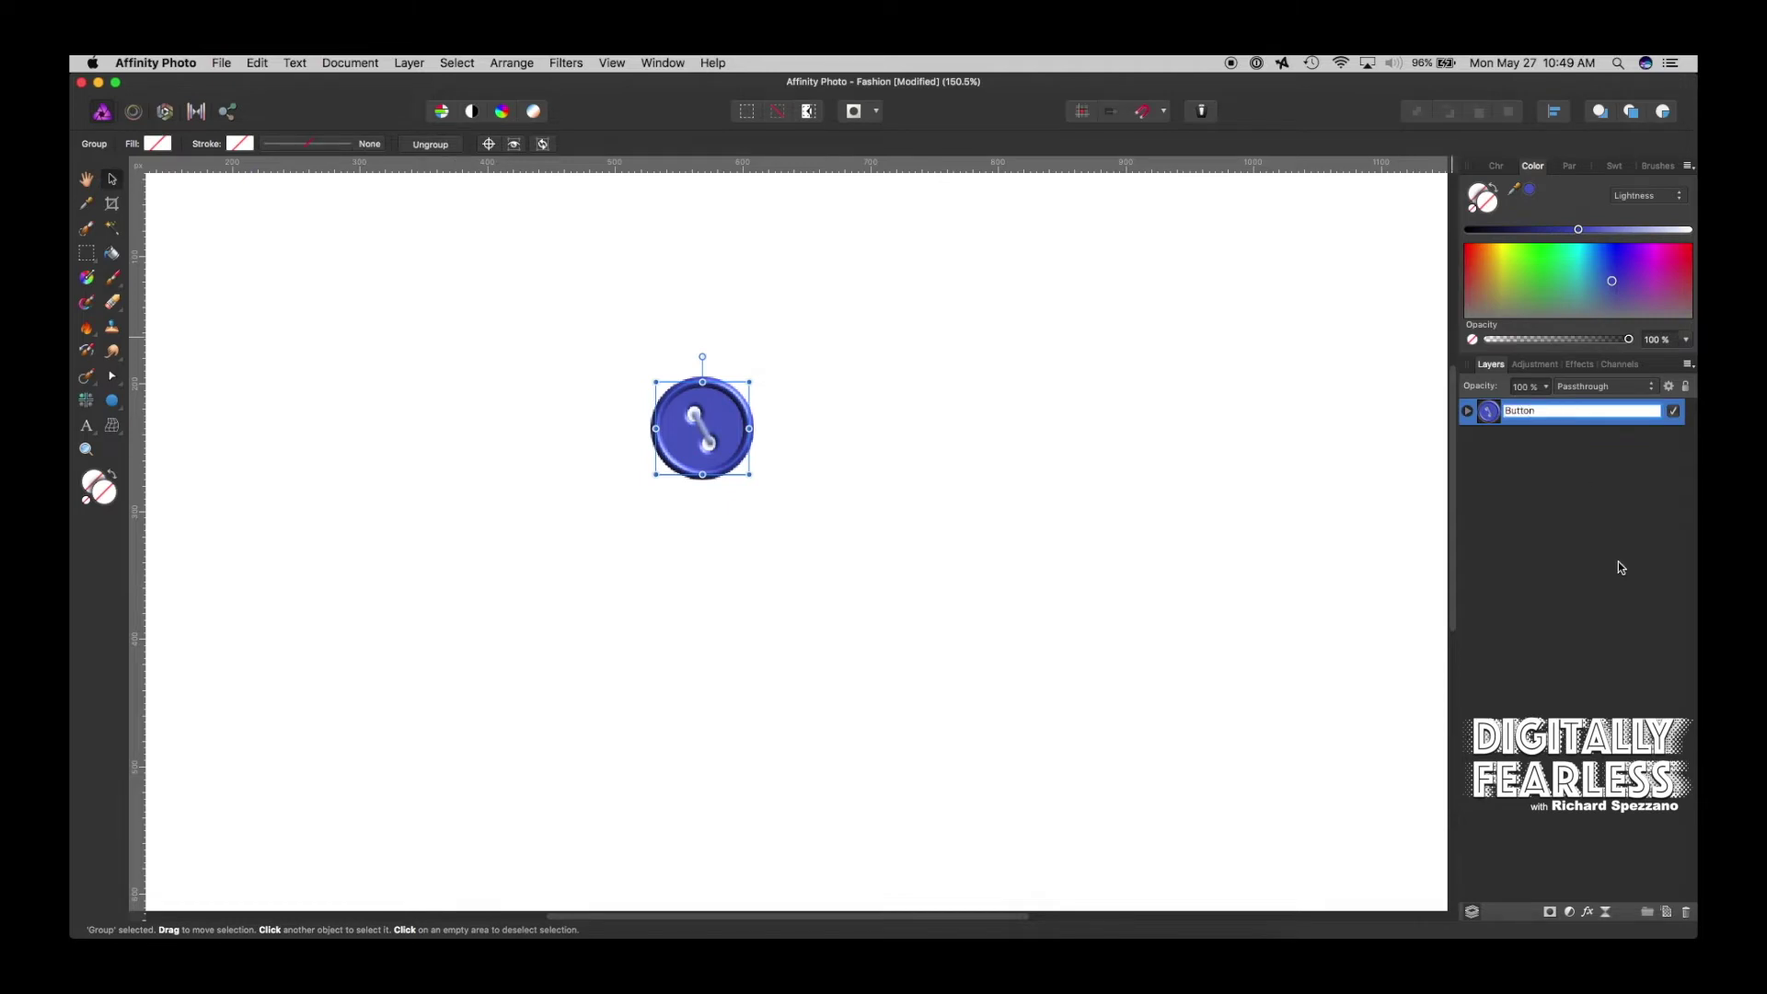
pyautogui.click(1619, 566)
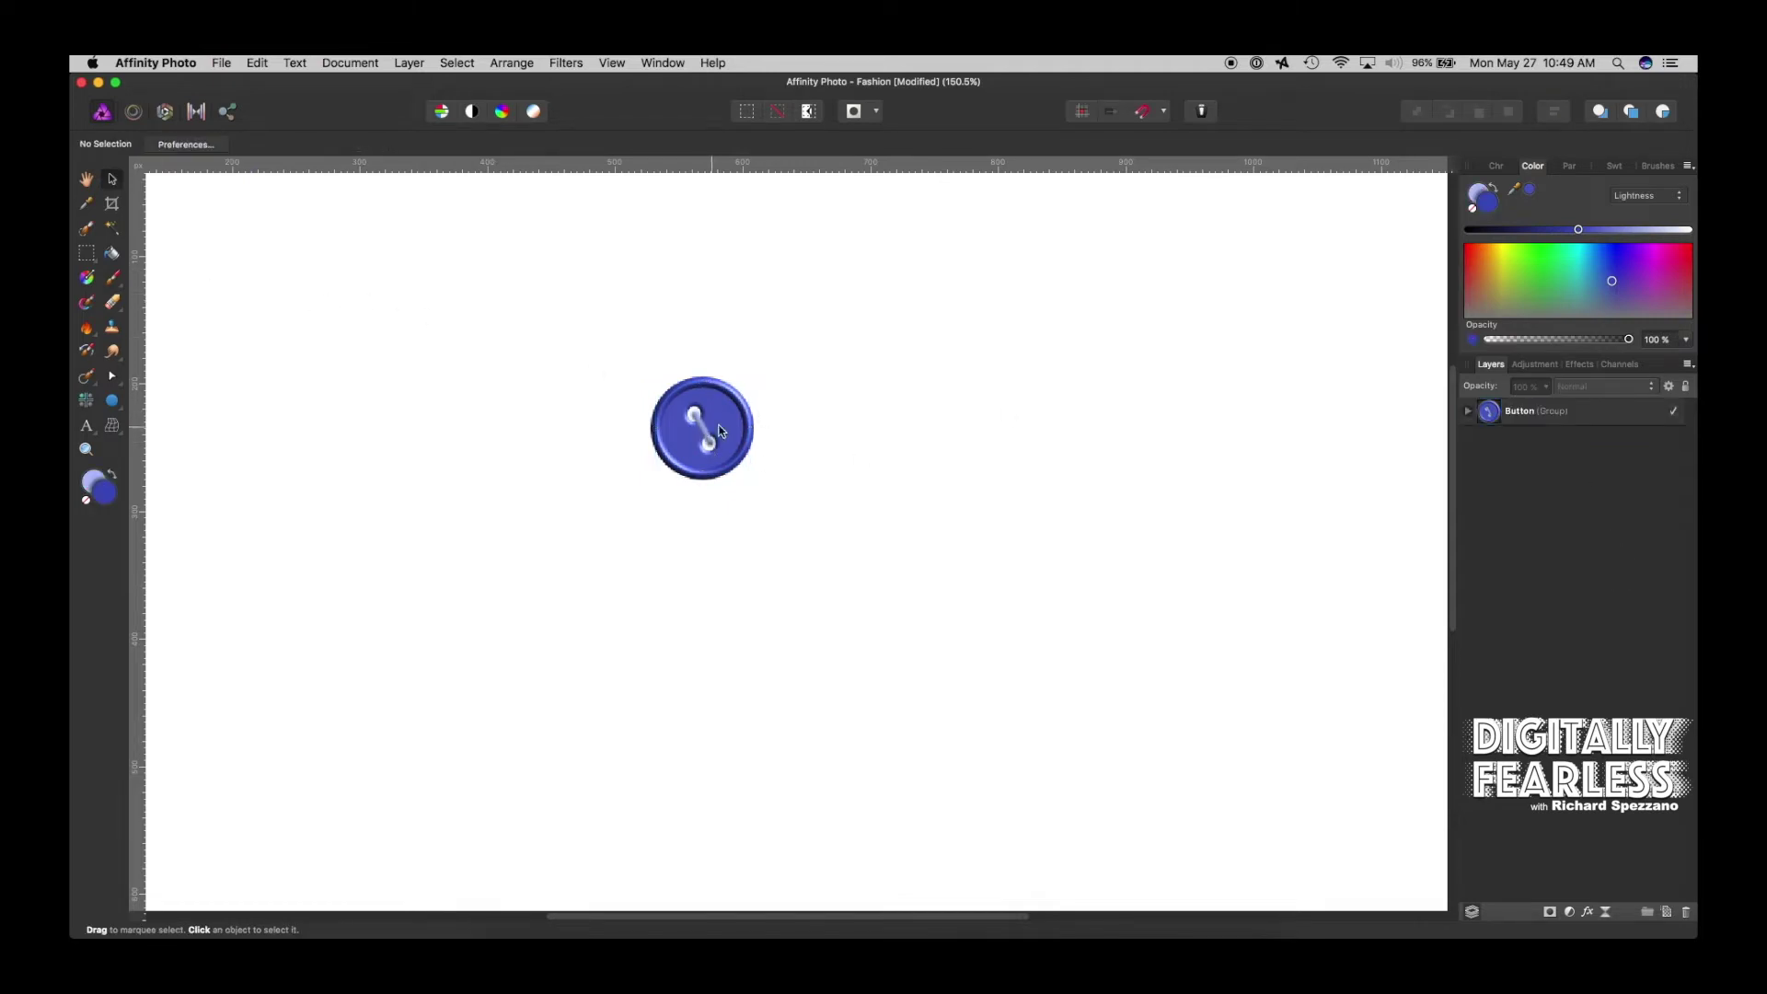
# Move the Button group to the upper-left area of the canvas and deselect it
pyautogui.moveTo(722, 401); pyautogui.dragTo(270, 326)
pyautogui.moveTo(270, 322); pyautogui.dragTo(287, 293)
pyautogui.click(1645, 483)
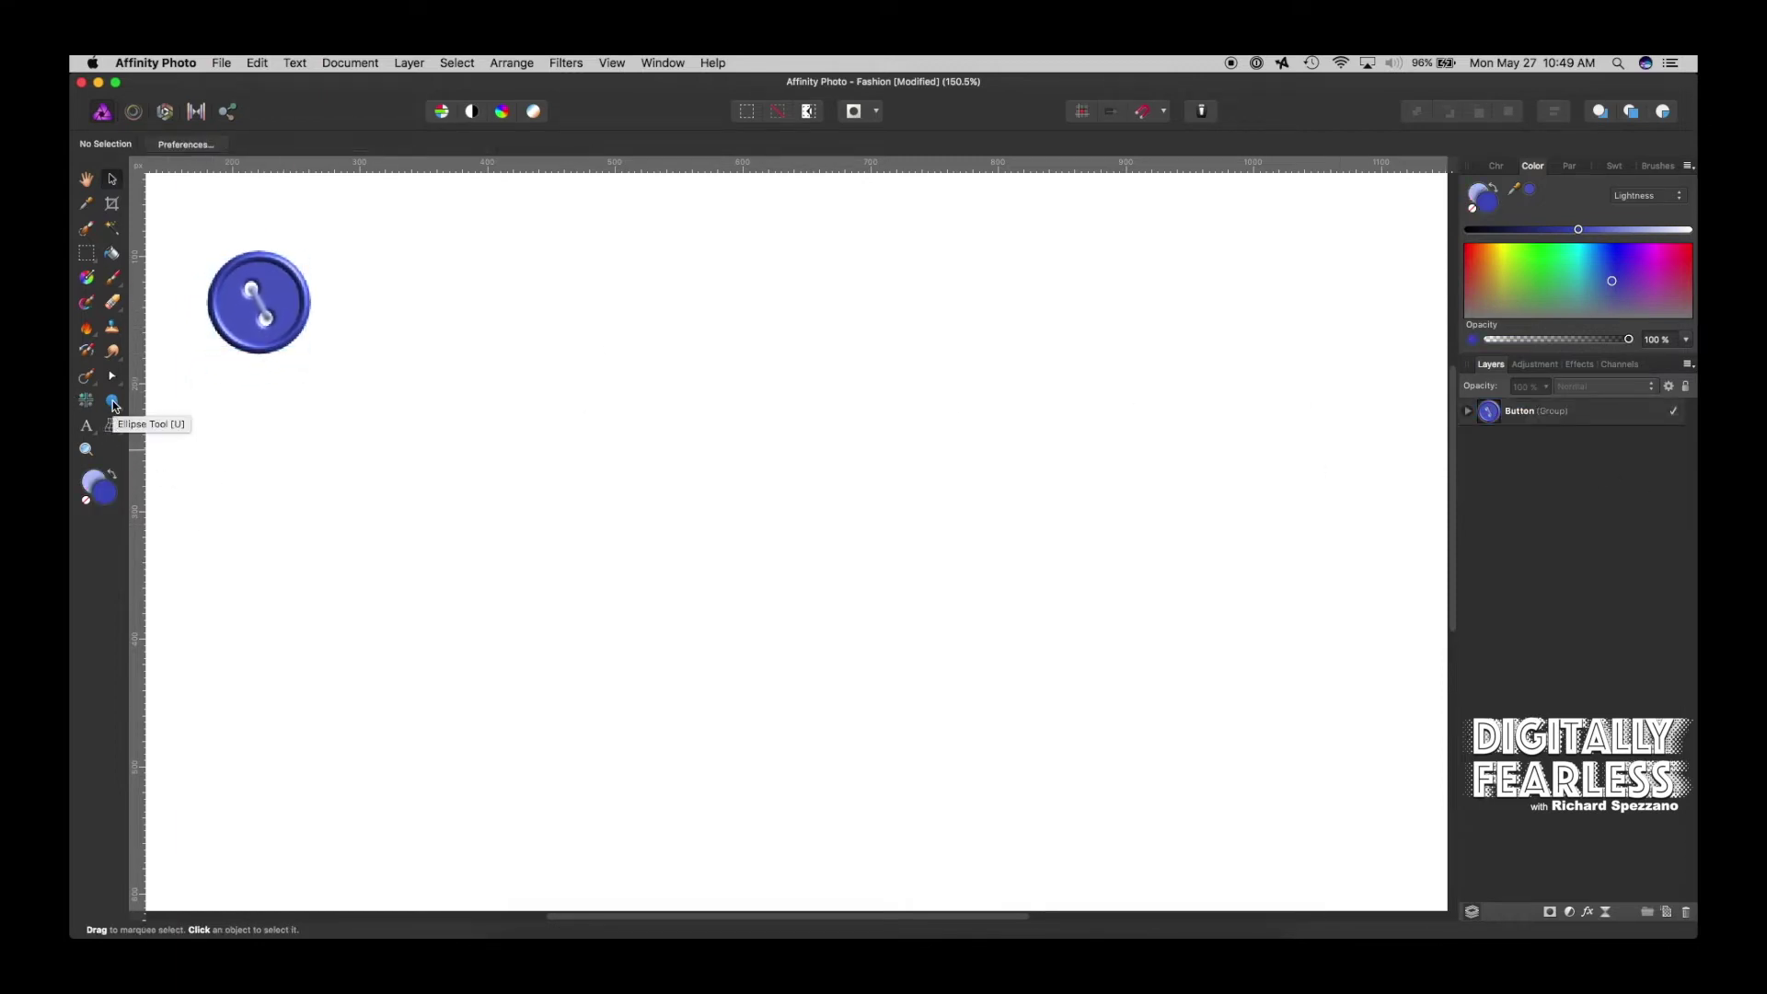
# Draw a small blue ellipse to the lower right of the button and a small rectangle beside it
pyautogui.click(112, 402)
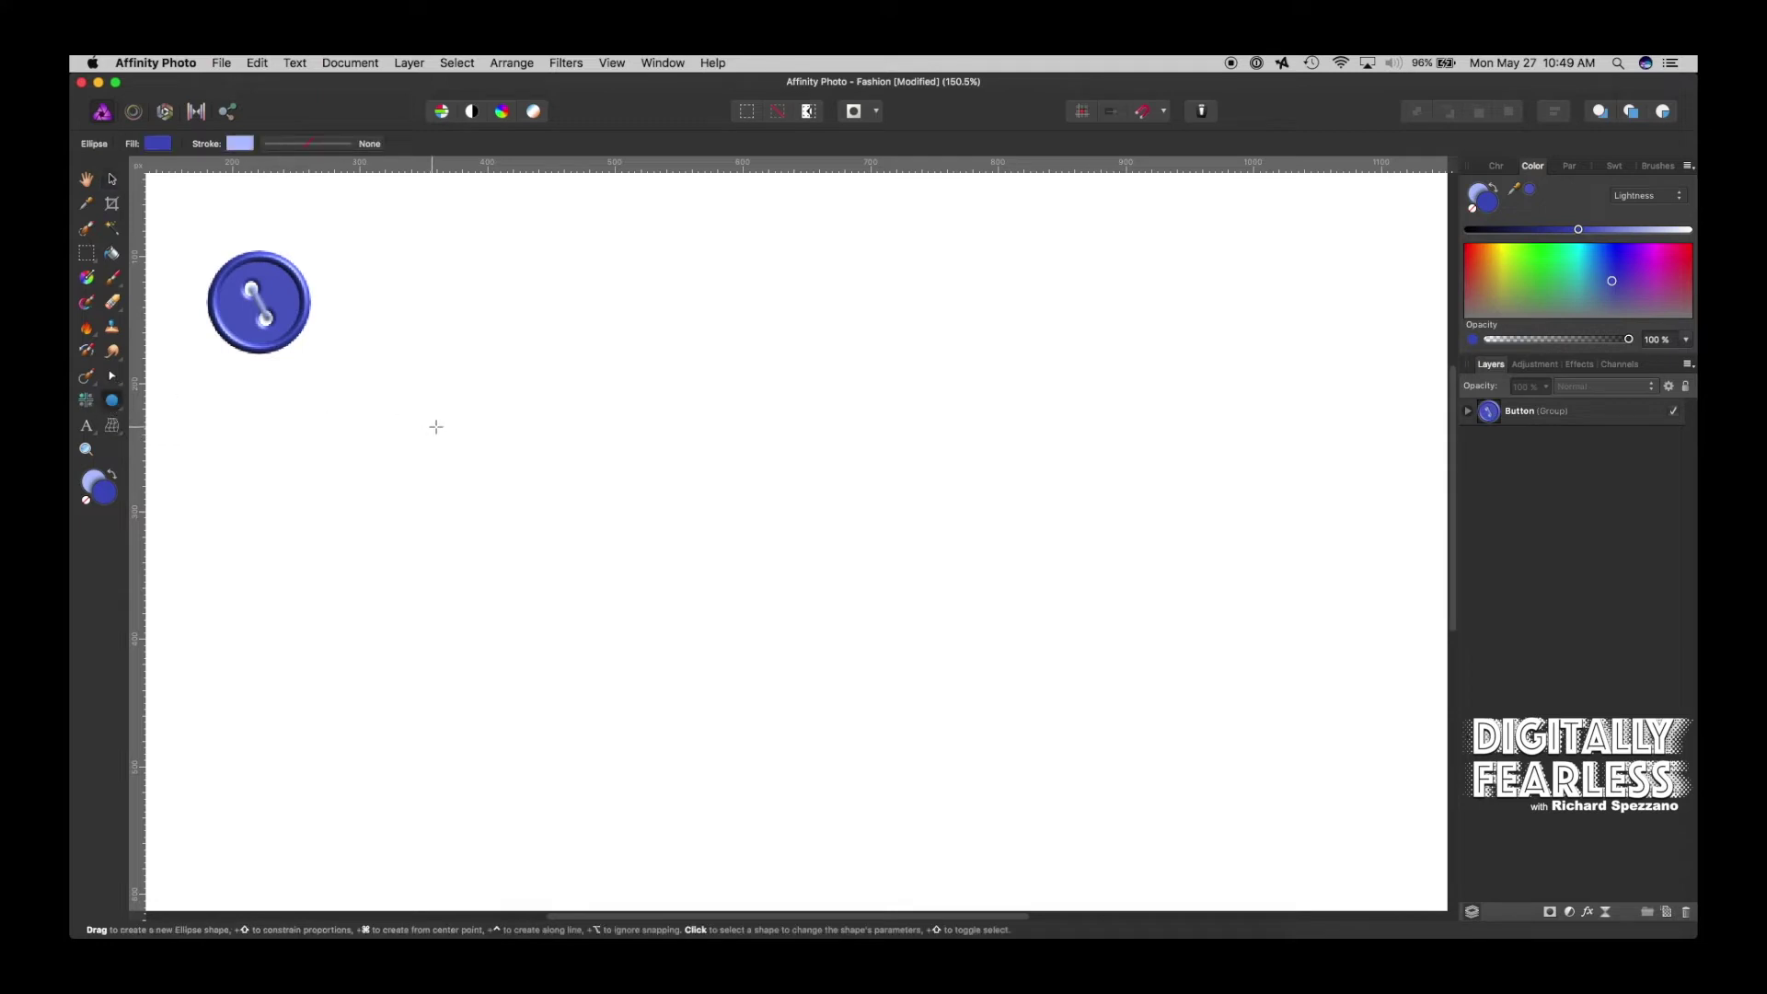
pyautogui.moveTo(531, 421); pyautogui.dragTo(564, 445)
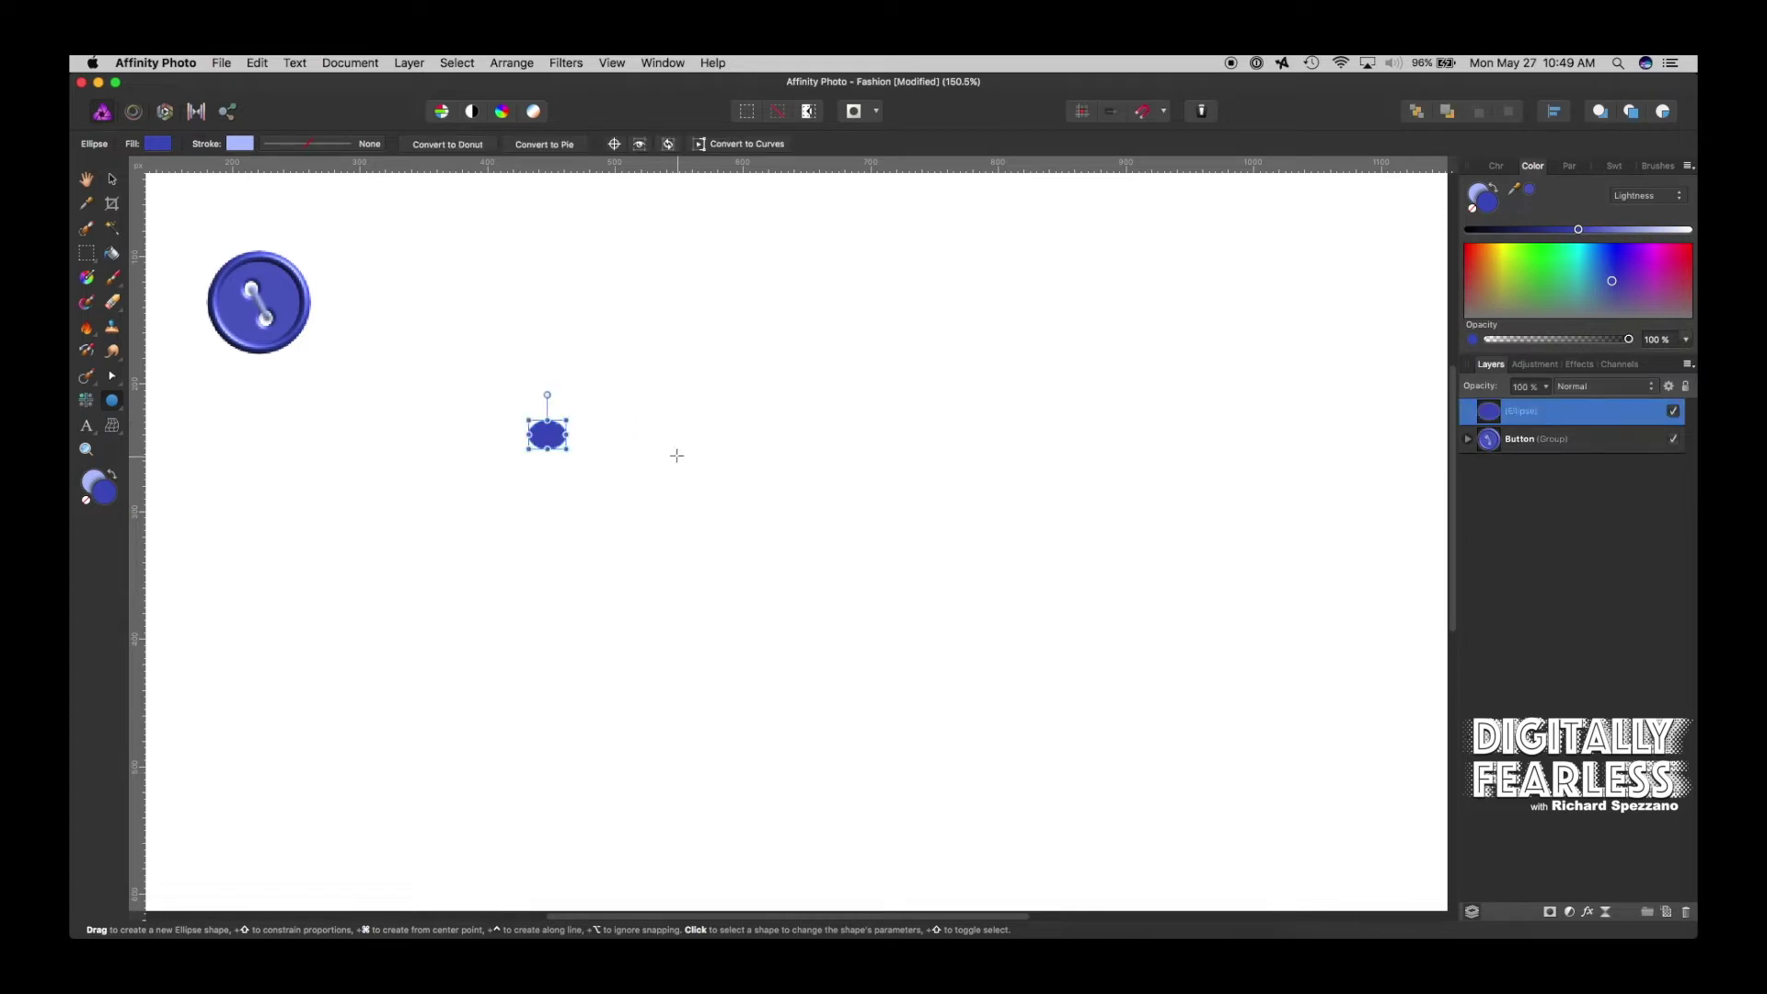
pyautogui.moveTo(111, 402); pyautogui.dragTo(158, 406)
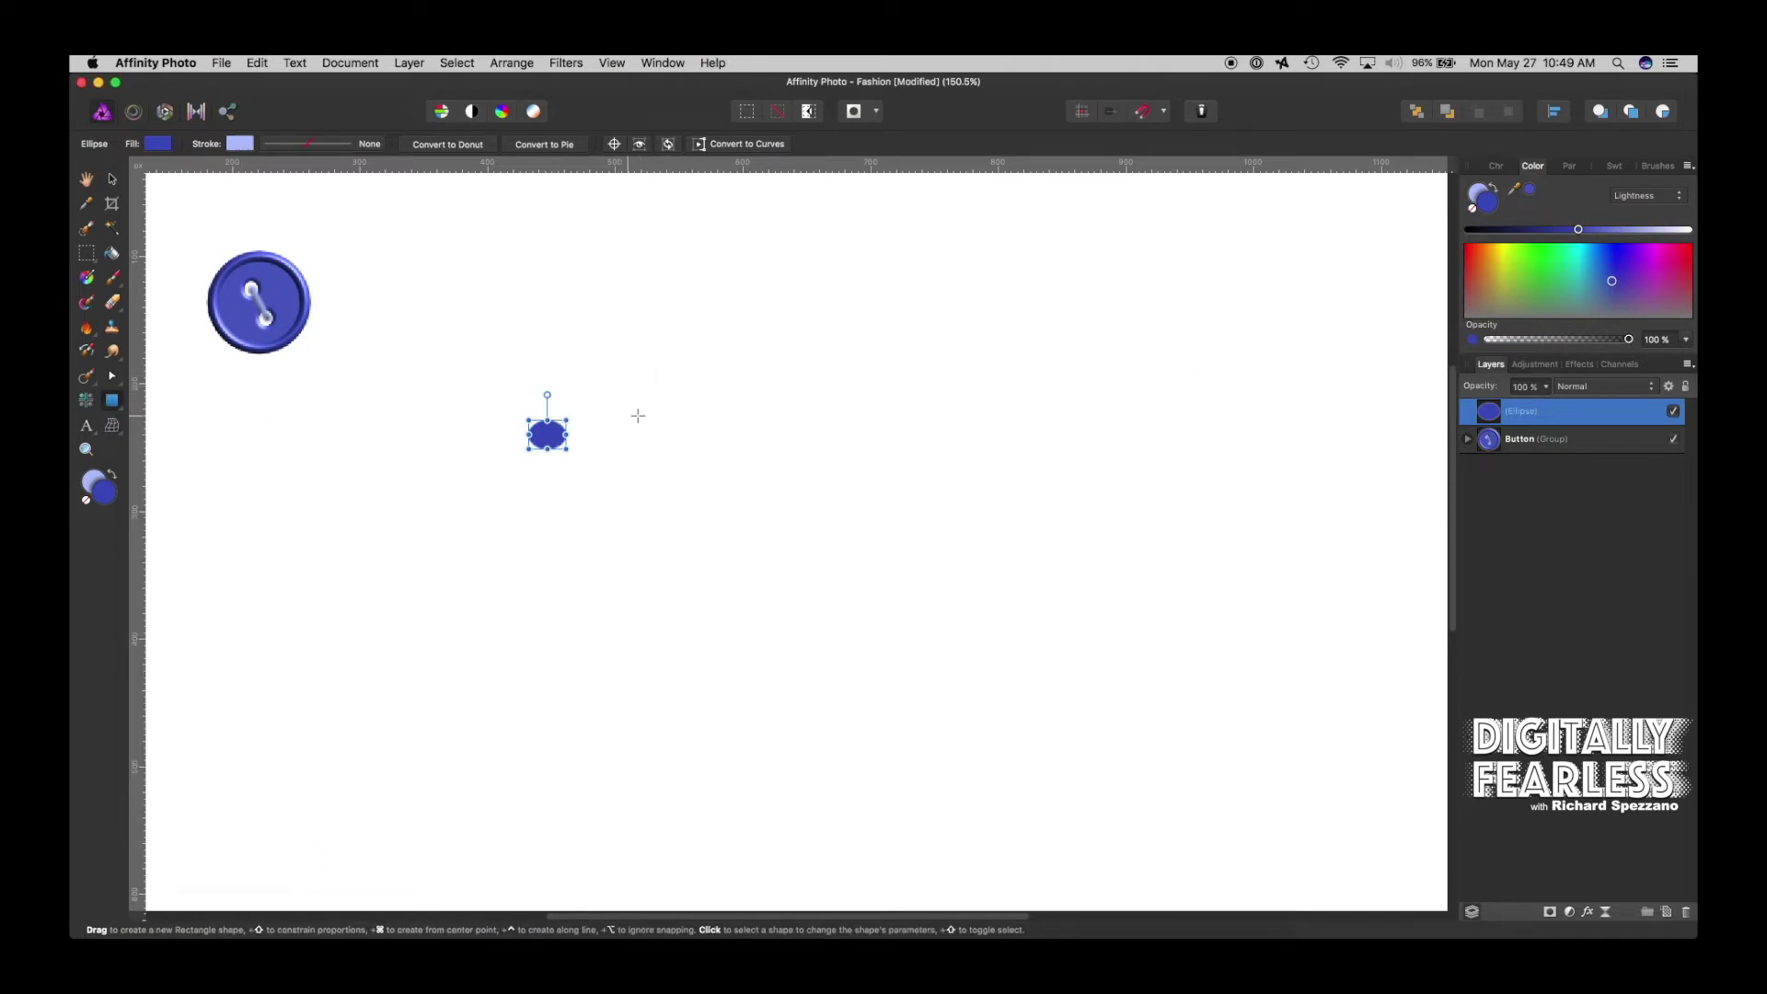
pyautogui.moveTo(659, 406); pyautogui.dragTo(611, 435)
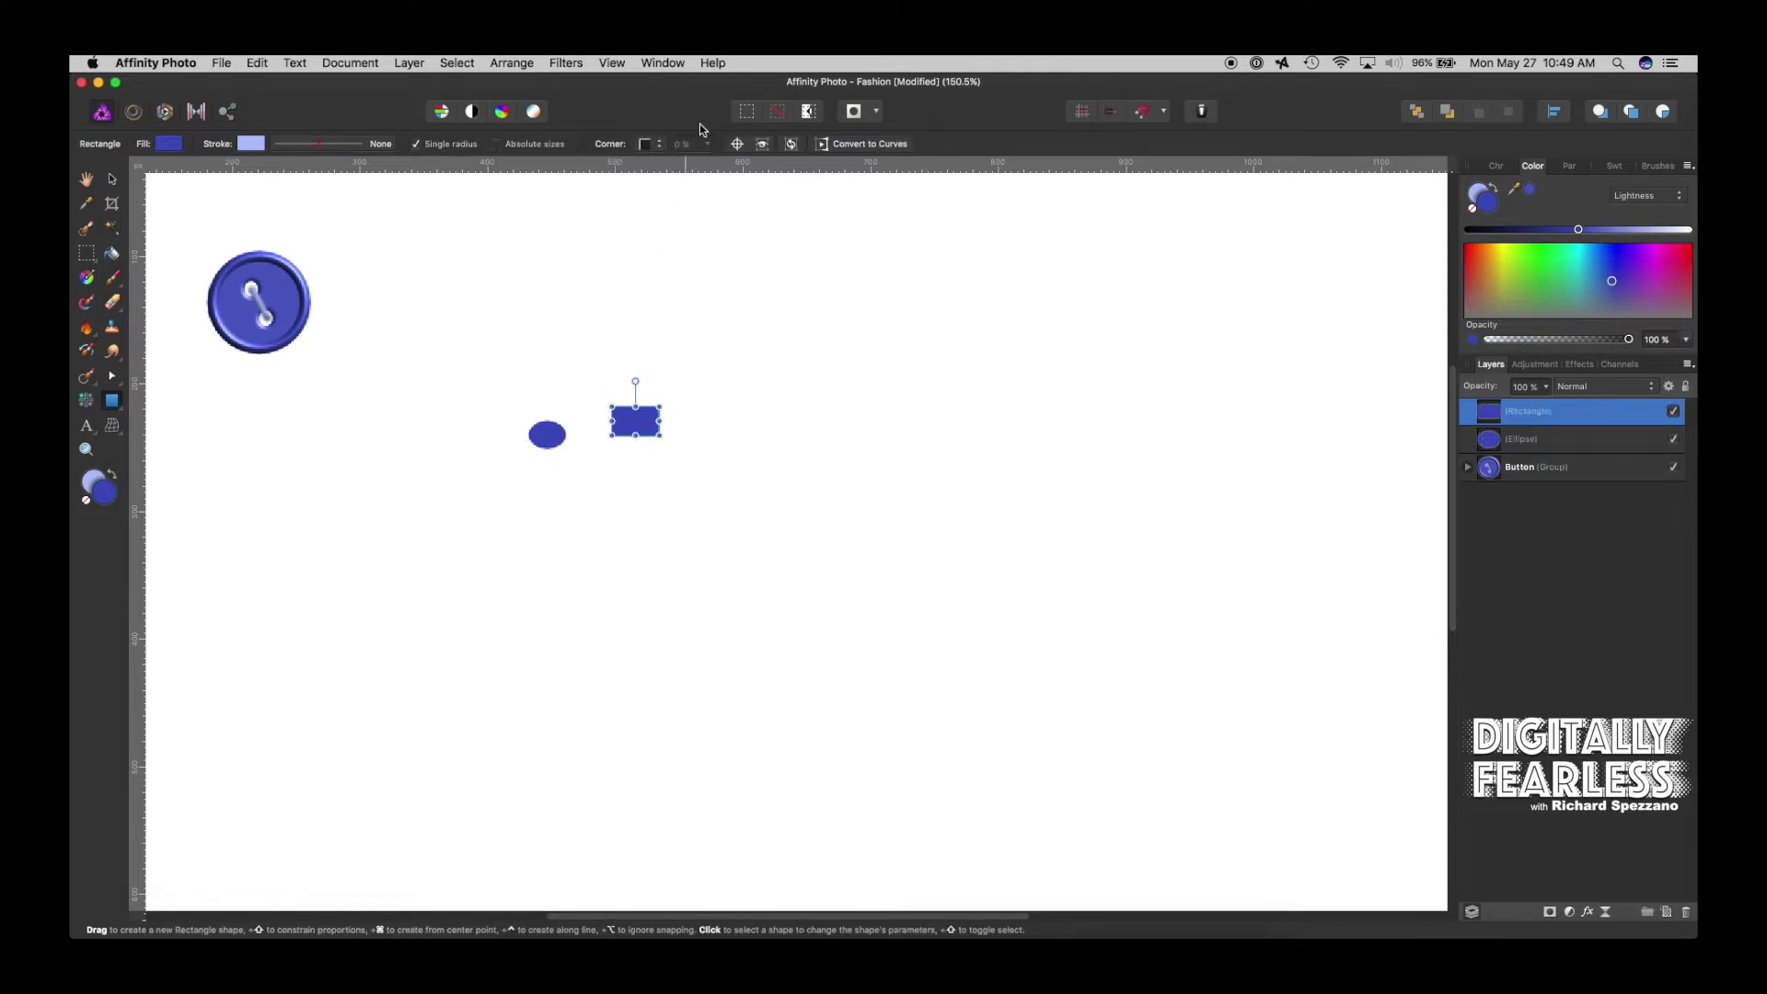
# Give the small rectangle Rounded corners with a 50% radius
pyautogui.click(659, 147)
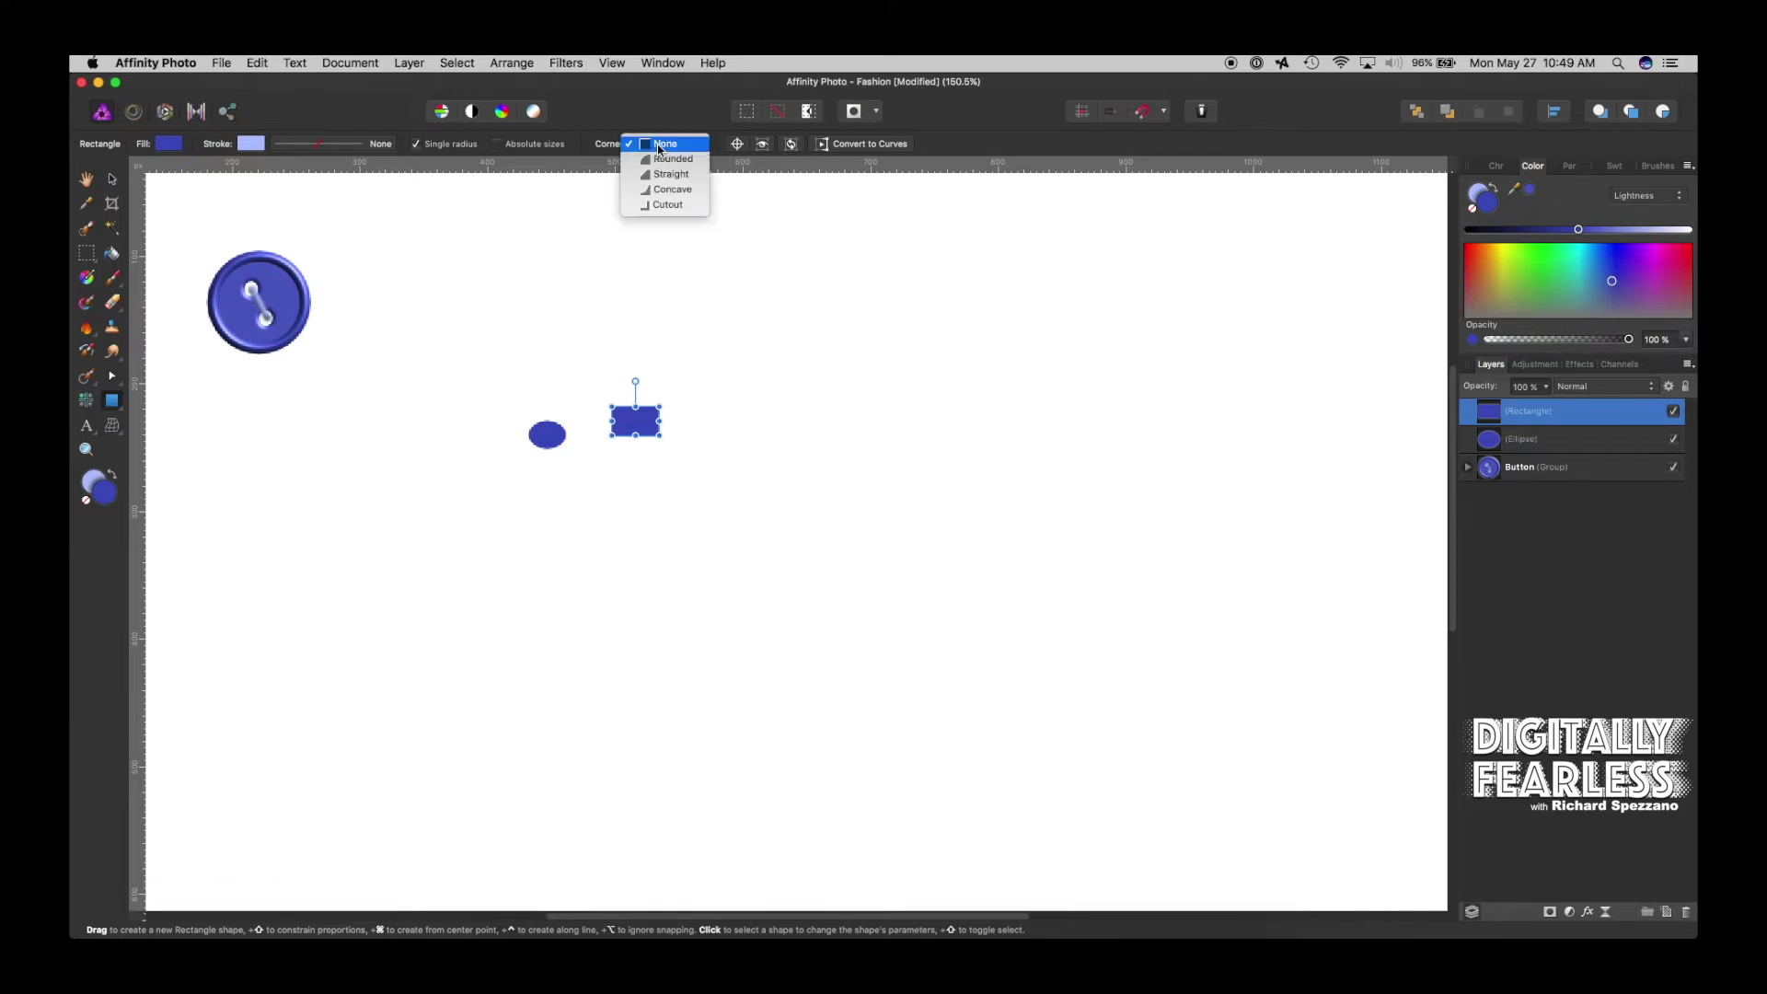
pyautogui.click(672, 159)
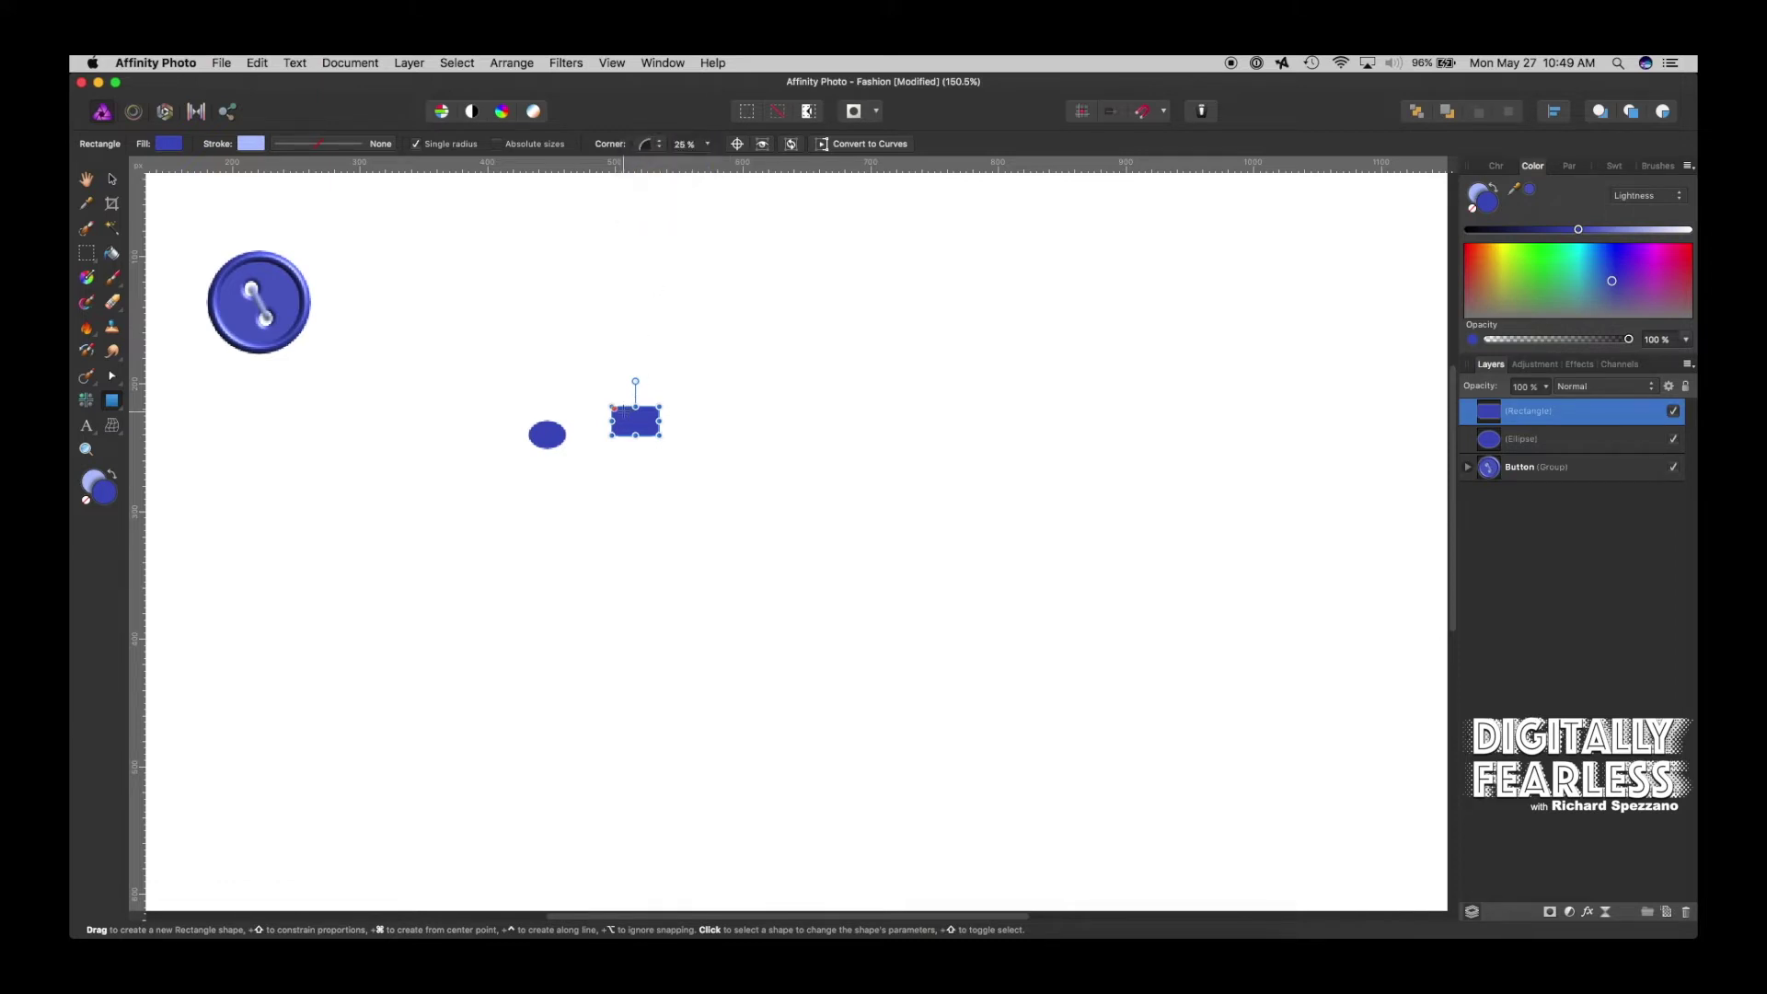
pyautogui.moveTo(615, 408); pyautogui.dragTo(619, 412)
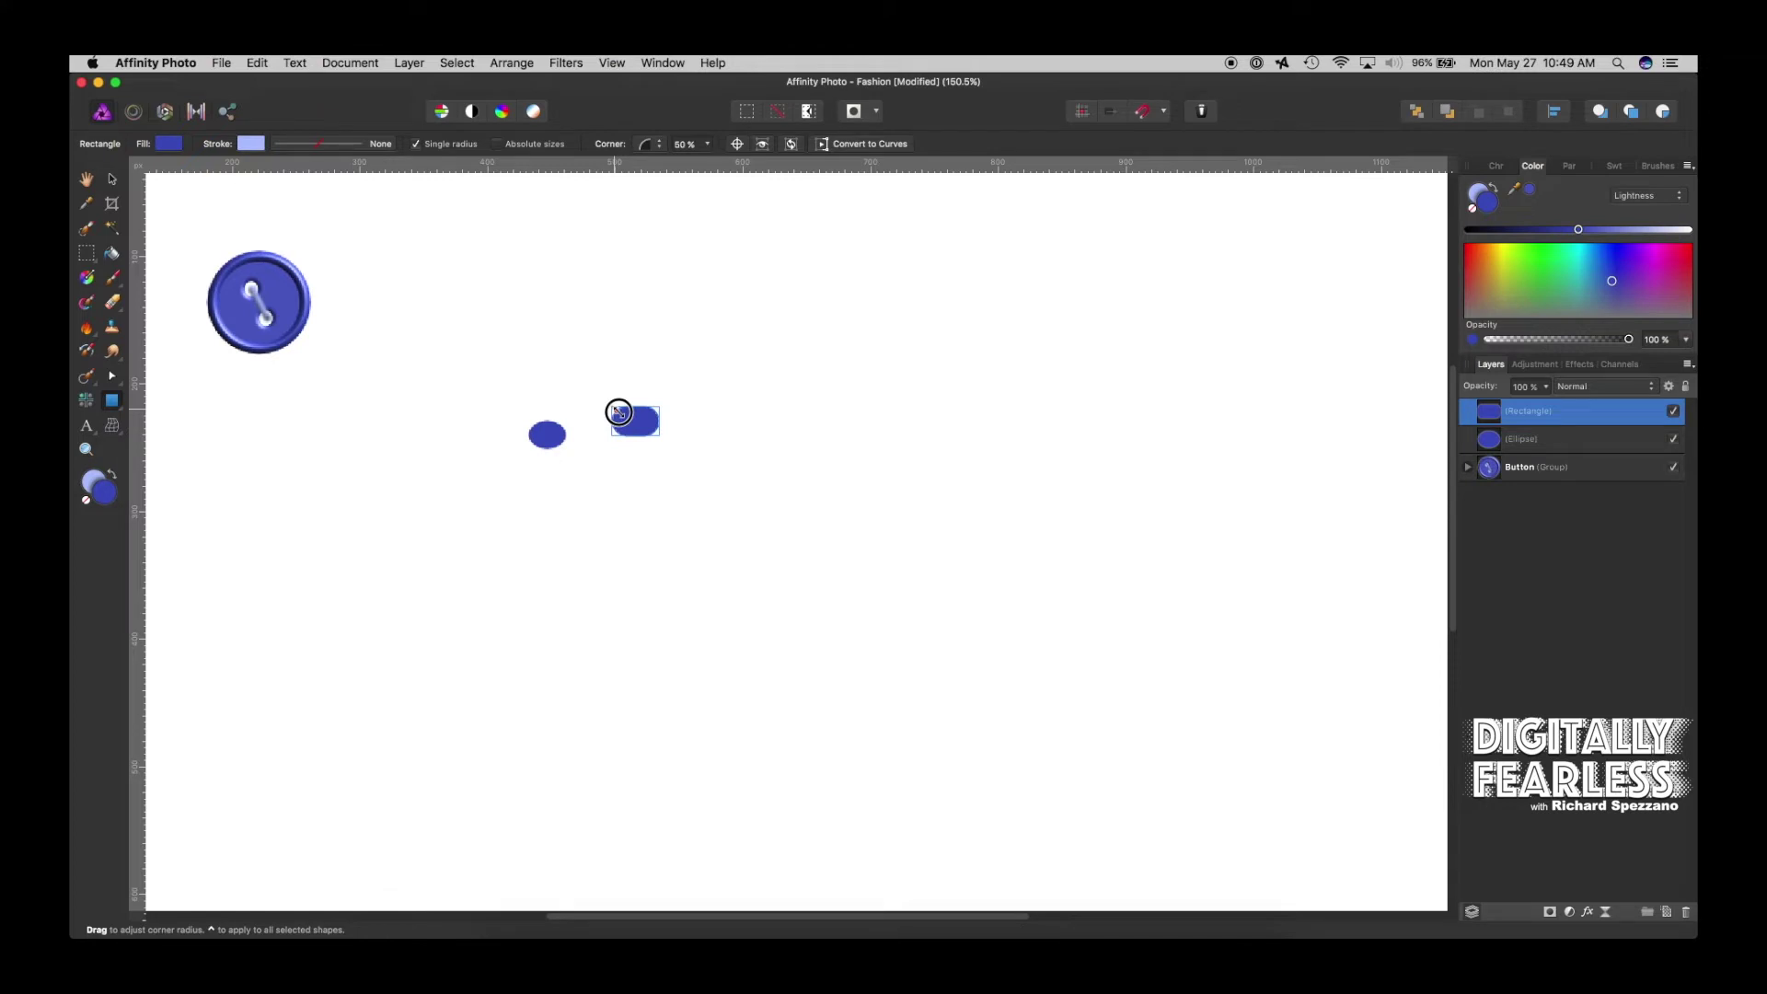
pyautogui.click(723, 429)
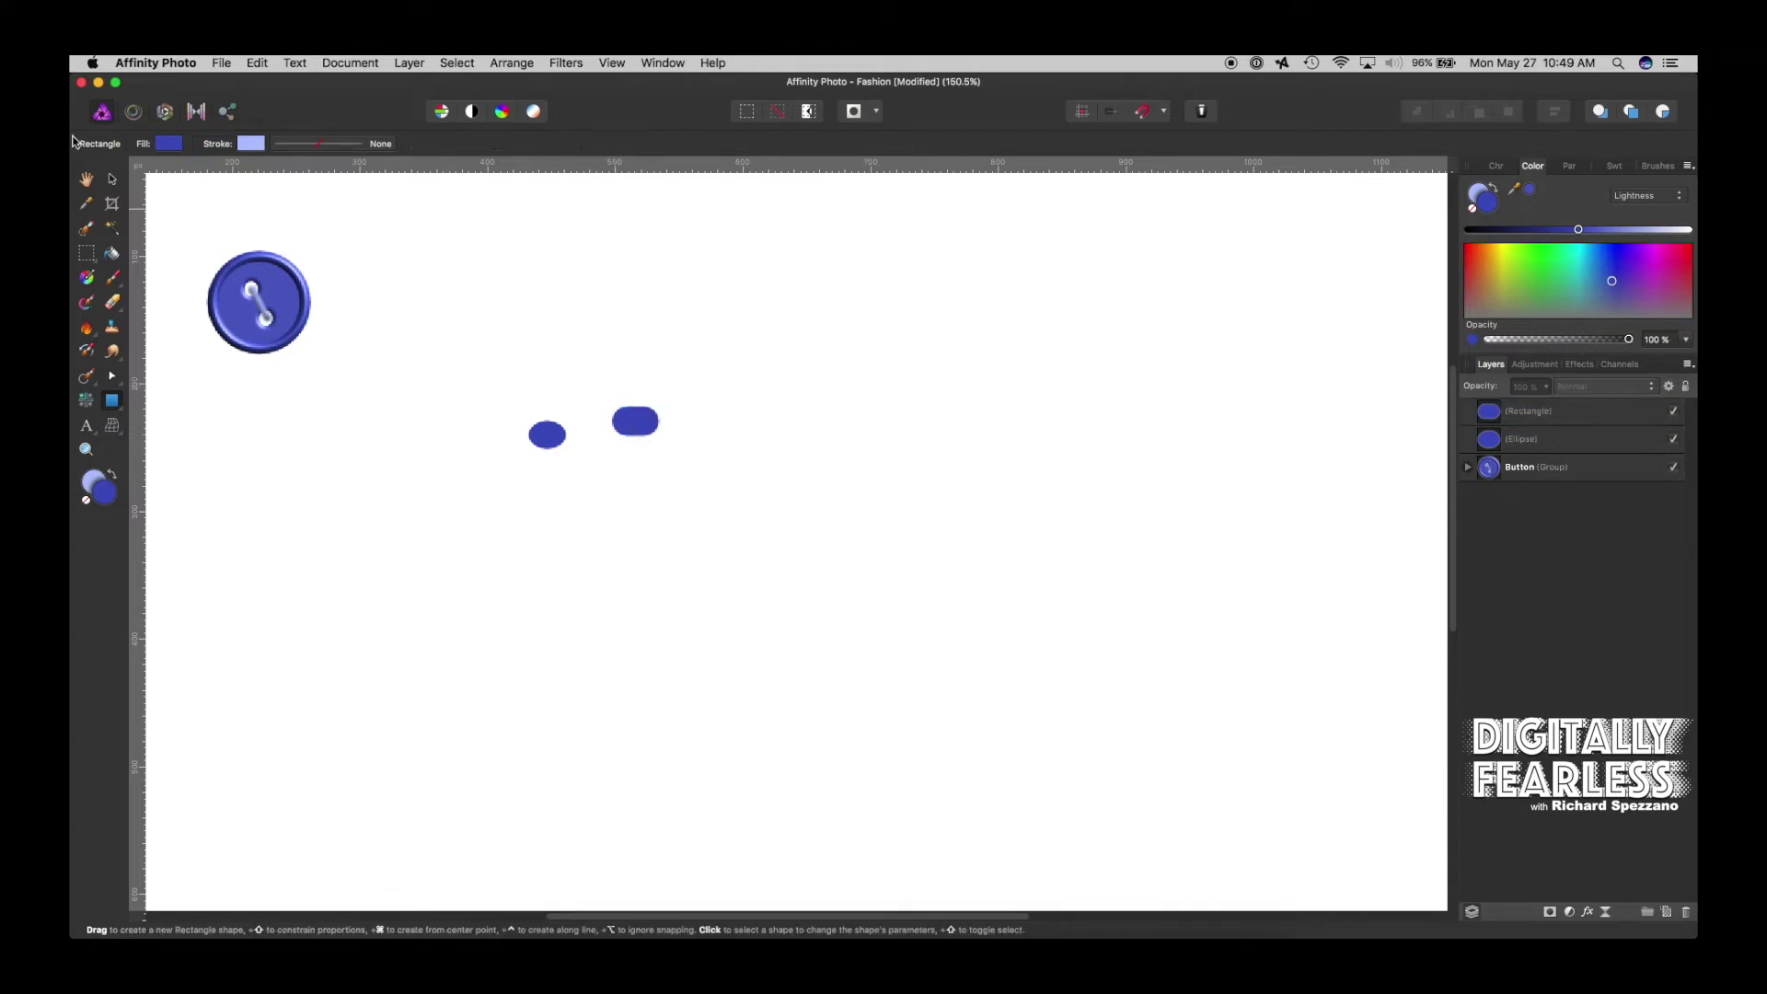
# Move the rounded rectangle over the right half of the ellipse so that the two shapes overlap
pyautogui.click(108, 178)
pyautogui.moveTo(633, 419); pyautogui.dragTo(582, 434)
pyautogui.click(596, 388)
pyautogui.click(571, 424)
pyautogui.click(656, 442)
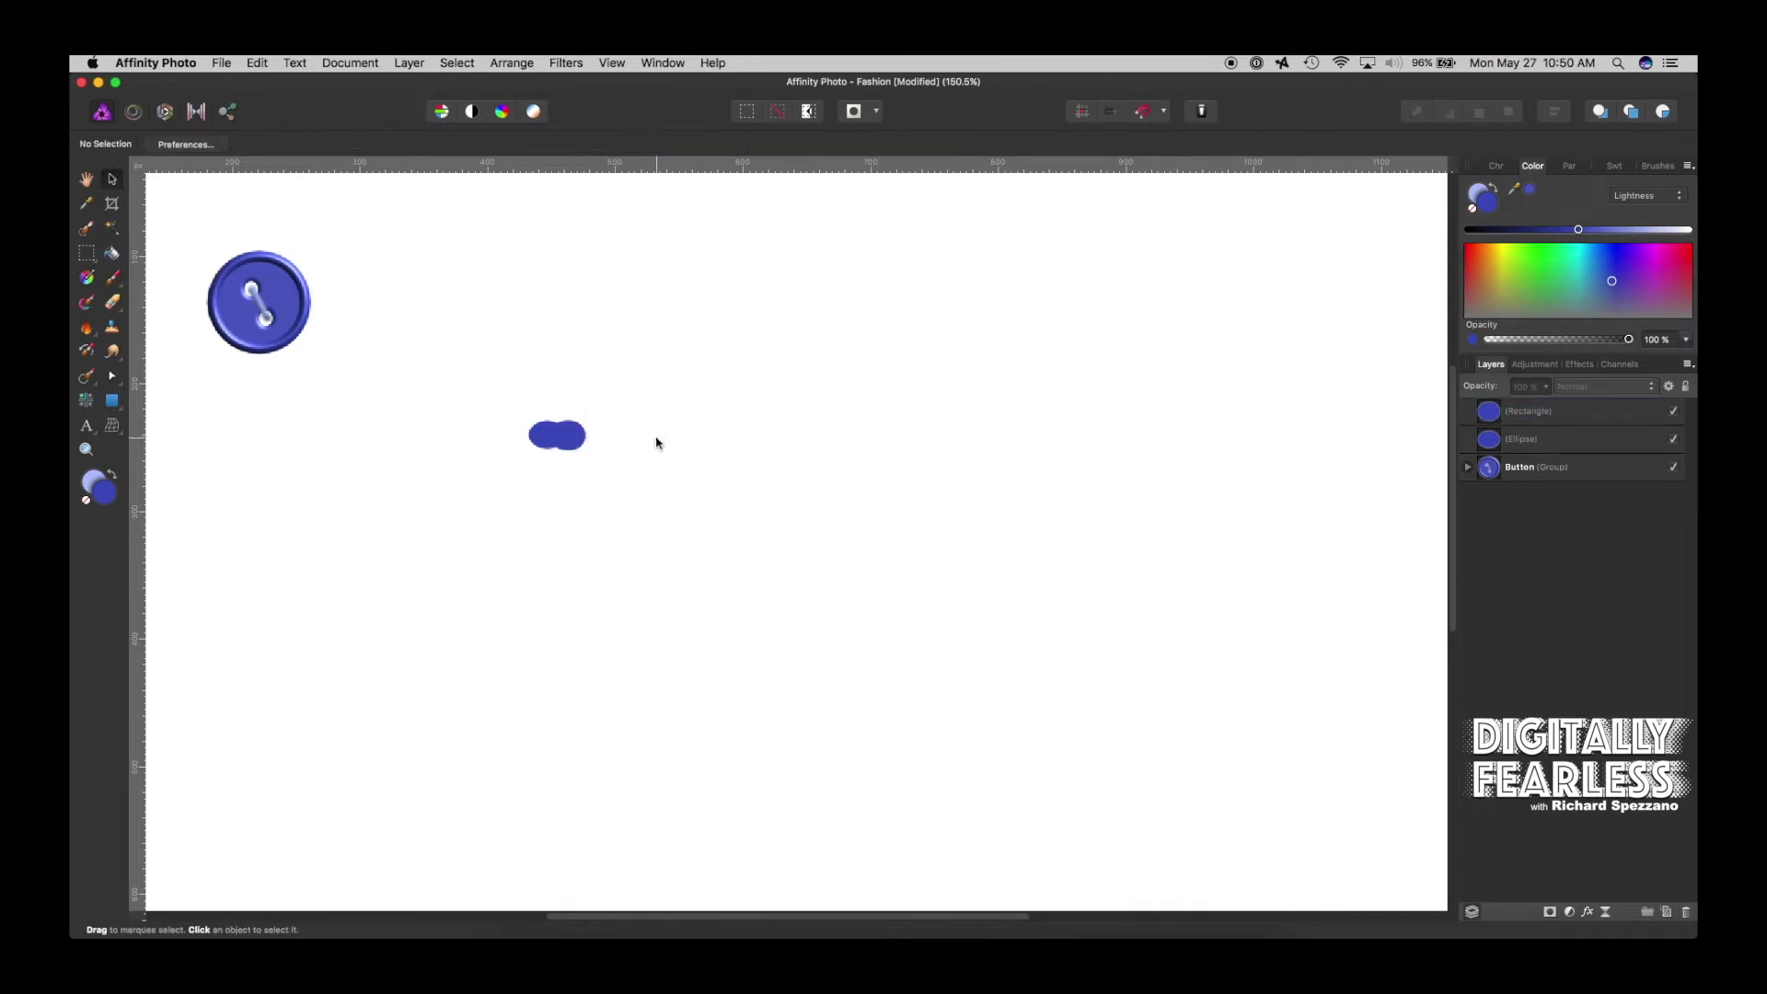
# Merge the ellipse and the rounded rectangle into one shape with the Add geometry operation
pyautogui.click(541, 433)
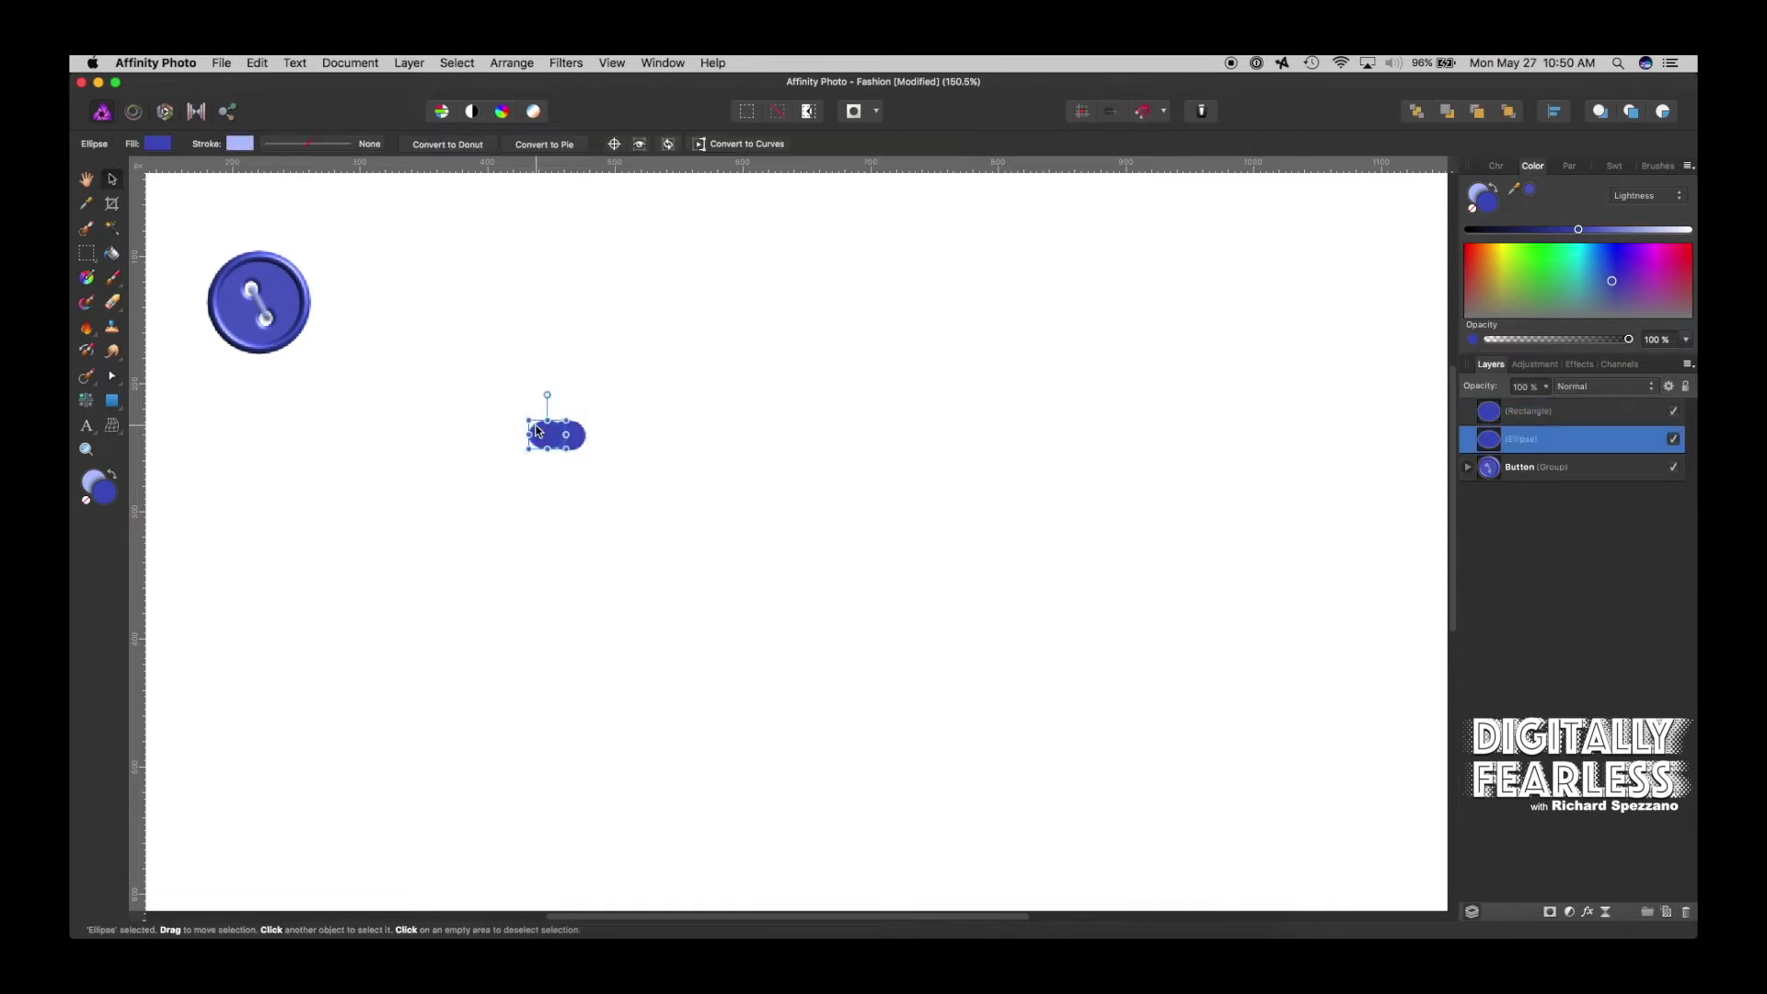
pyautogui.keyDown('shift'); pyautogui.click(581, 438); pyautogui.keyUp('shift')
pyautogui.click(408, 62)
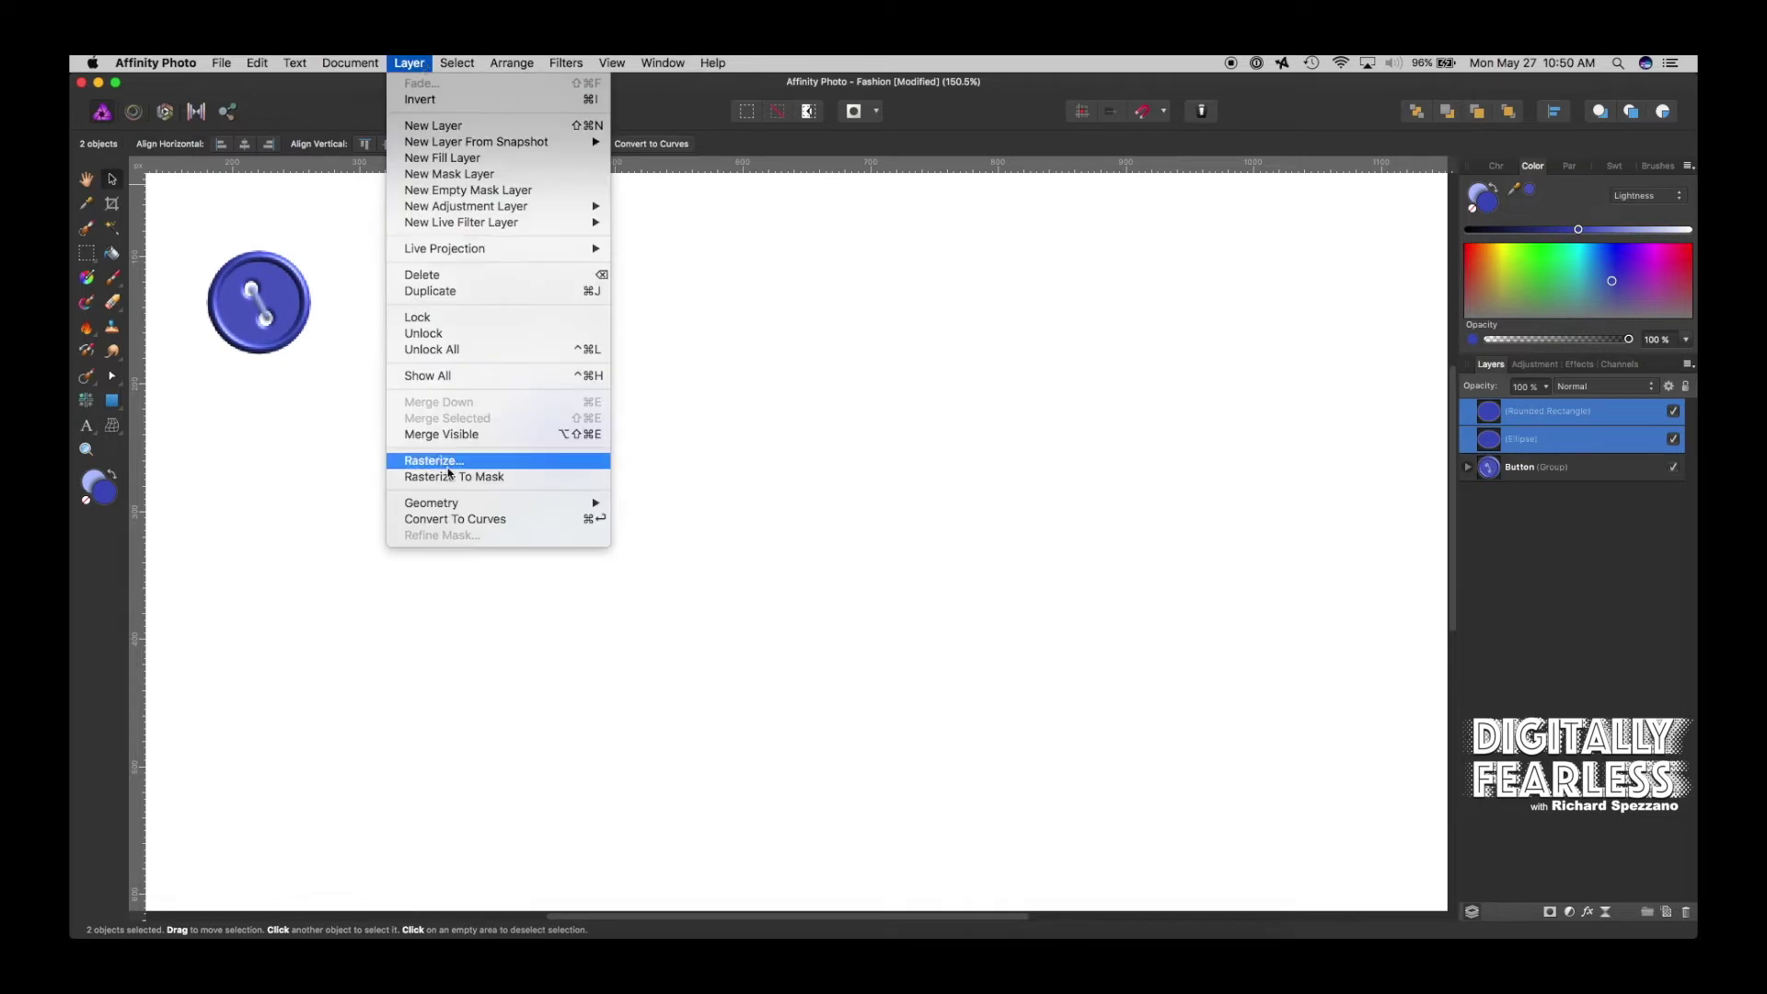
pyautogui.moveTo(463, 502)
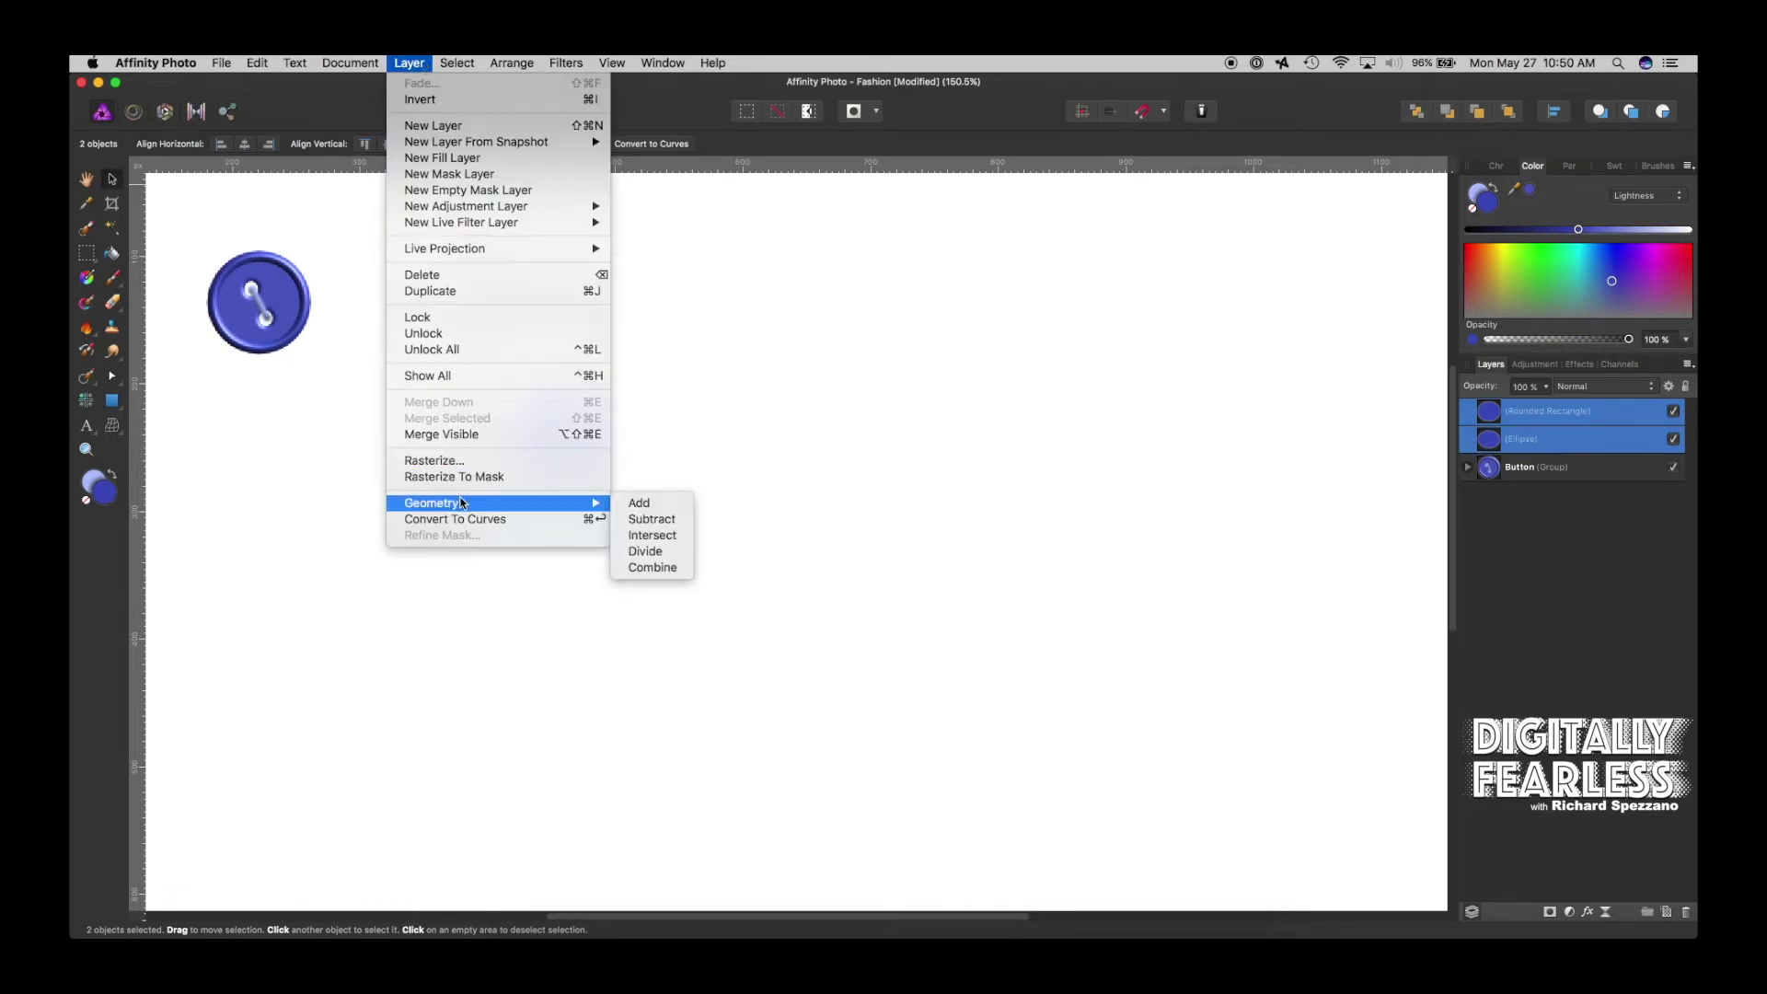
pyautogui.click(642, 504)
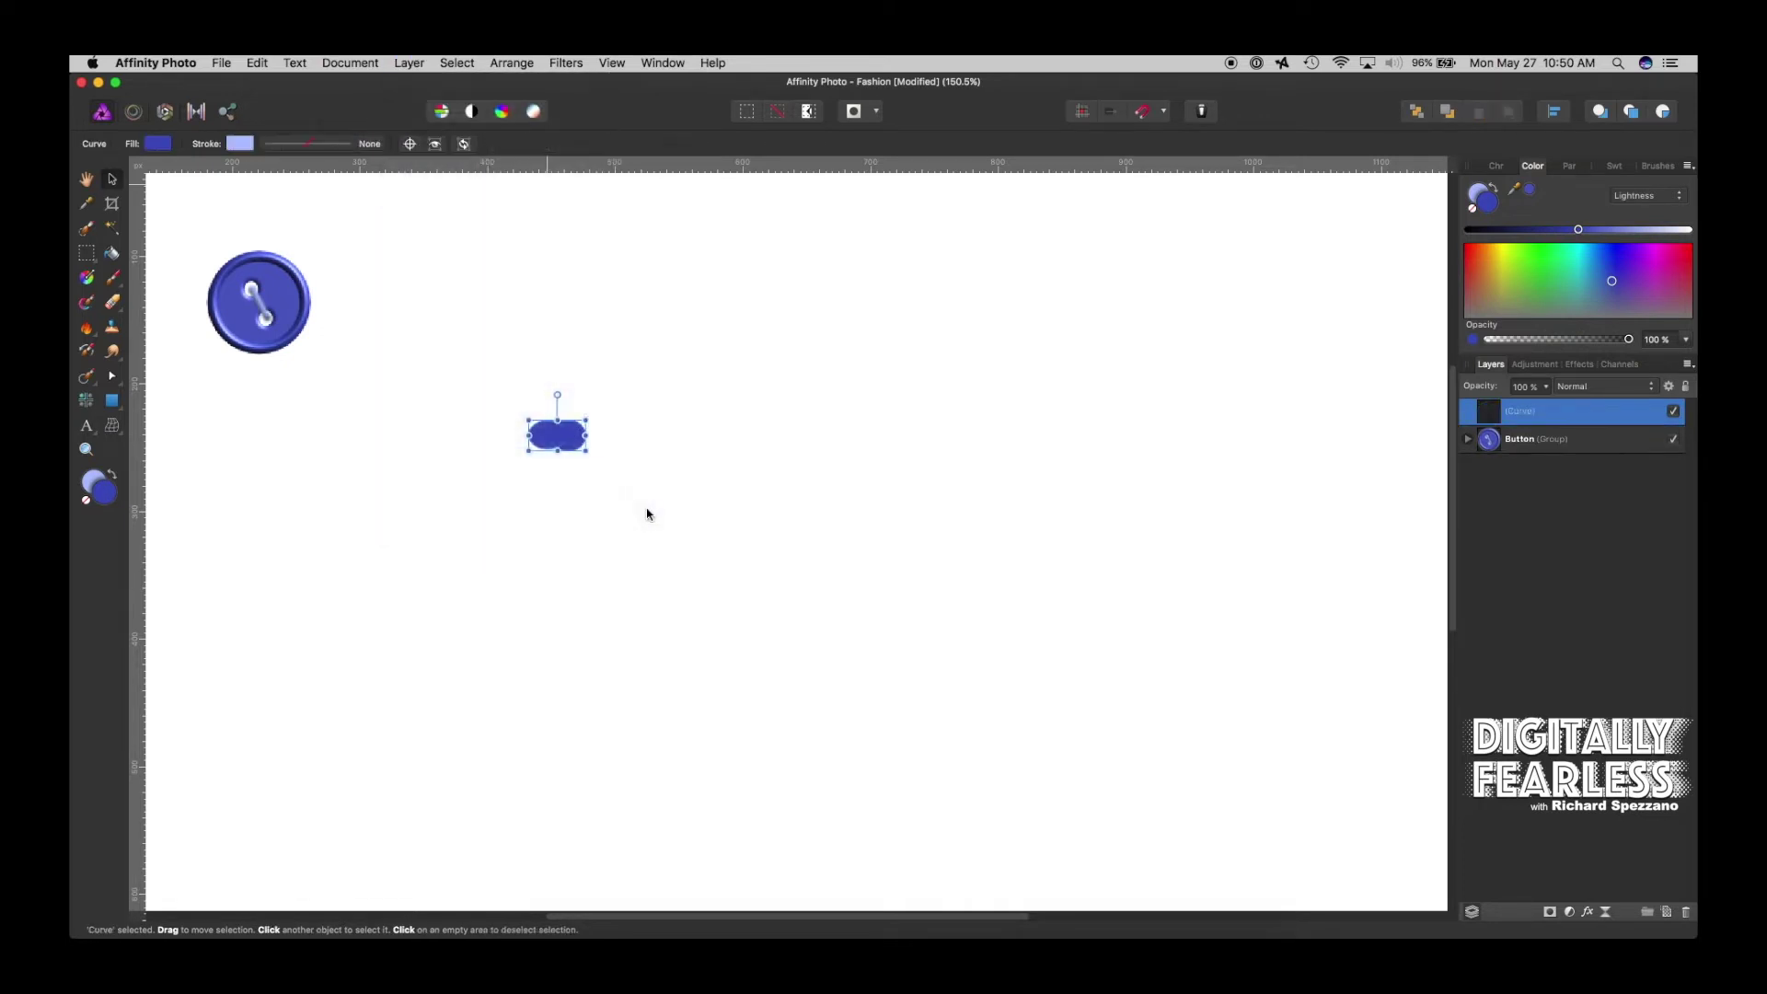
# Move the merged shape up and to the right on the canvas
pyautogui.click(620, 449)
pyautogui.moveTo(550, 432); pyautogui.dragTo(695, 318)
pyautogui.press('super+z')
pyautogui.click(930, 417)
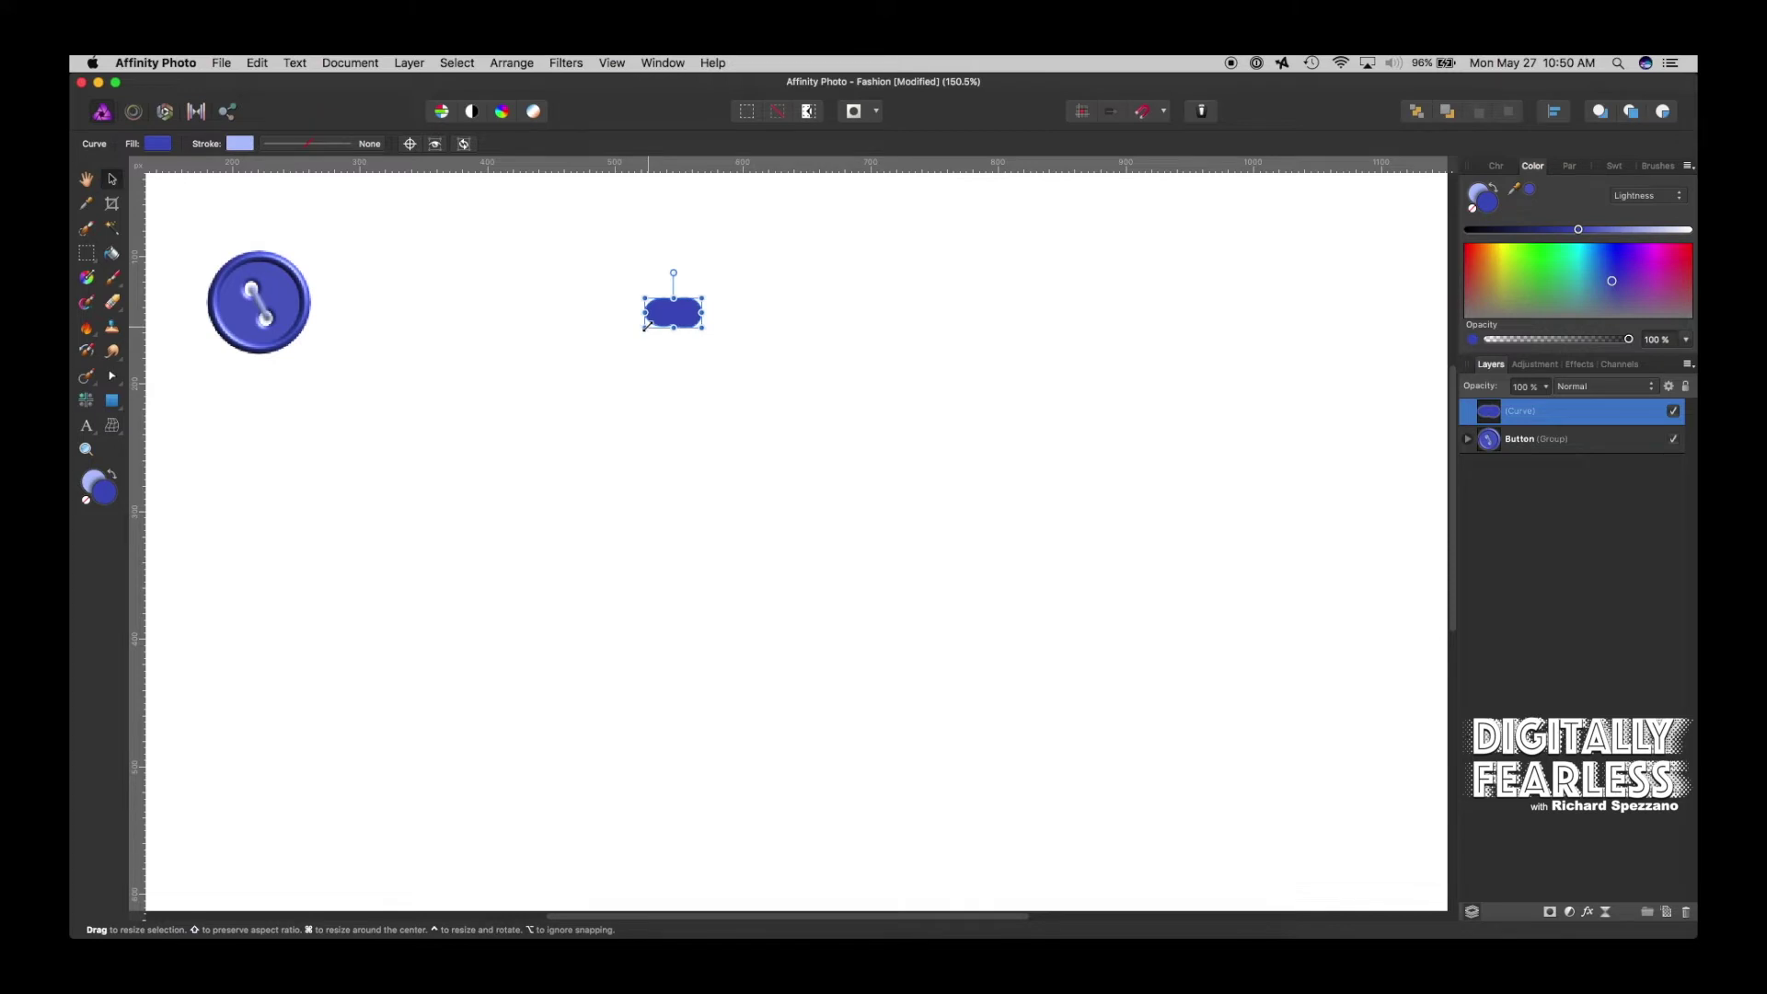
# Duplicate the merged shape, flip the copy horizontally and place it against the original's lower-left edge
pyautogui.press('super+j')
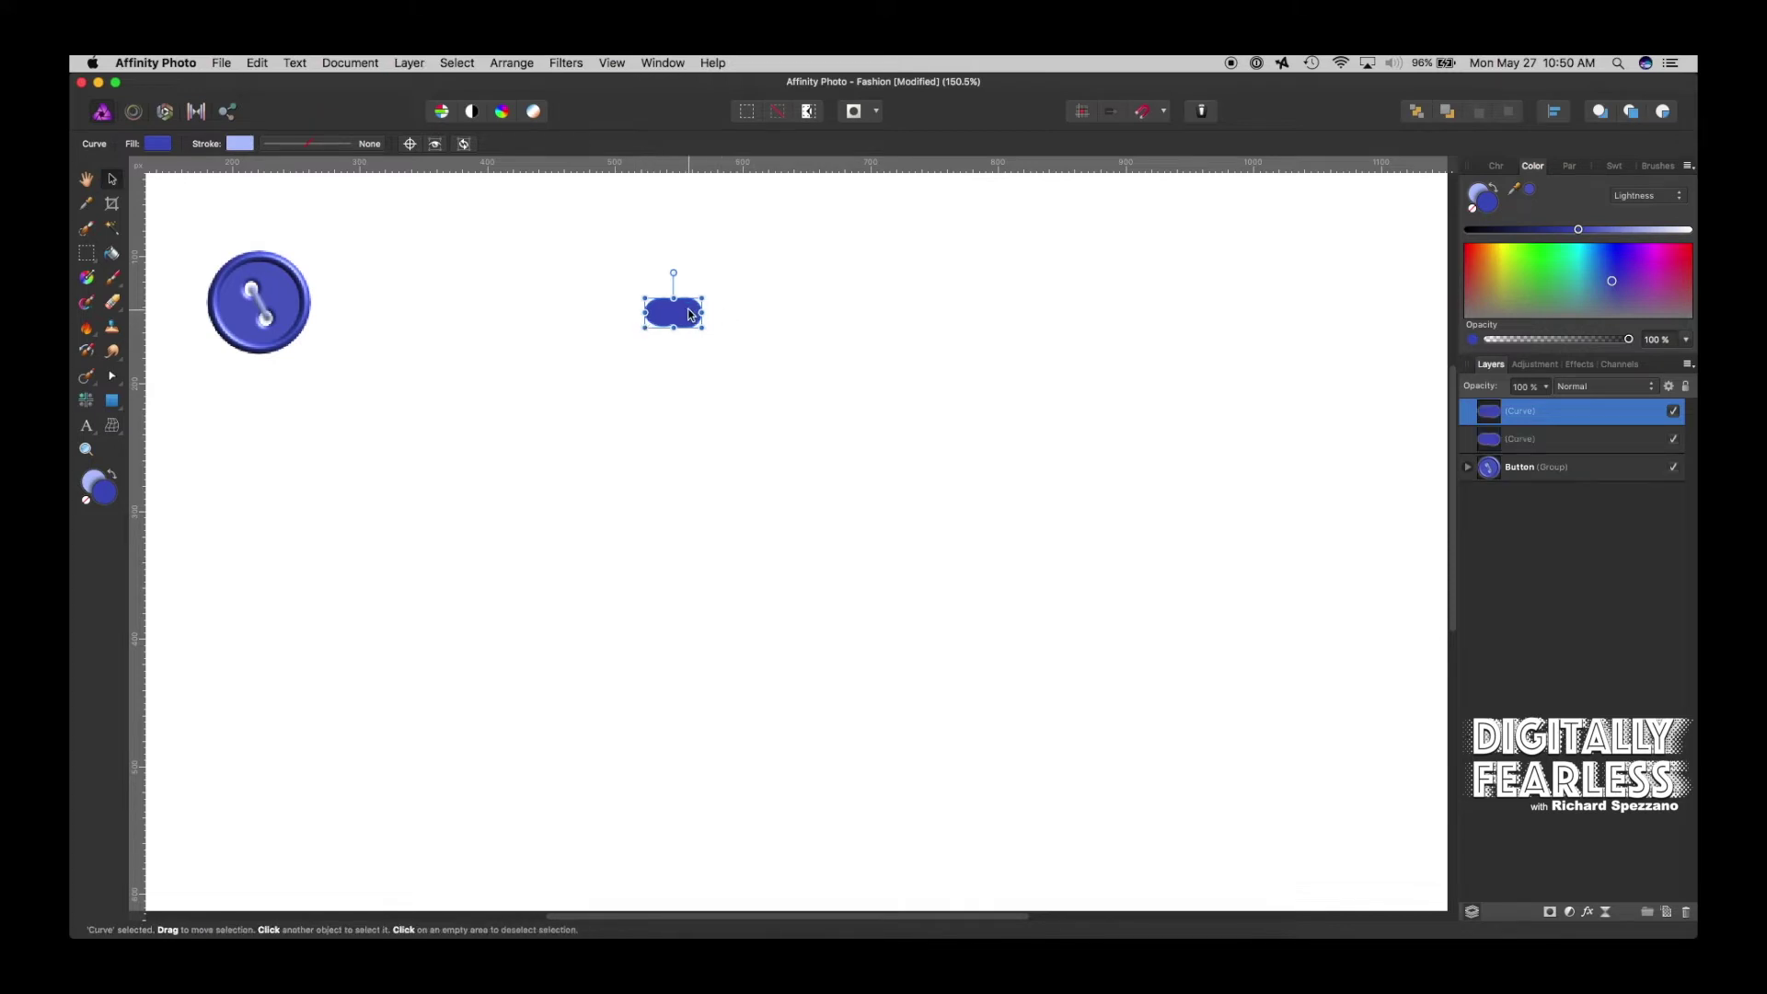
pyautogui.moveTo(687, 307); pyautogui.dragTo(639, 342)
pyautogui.click(512, 61)
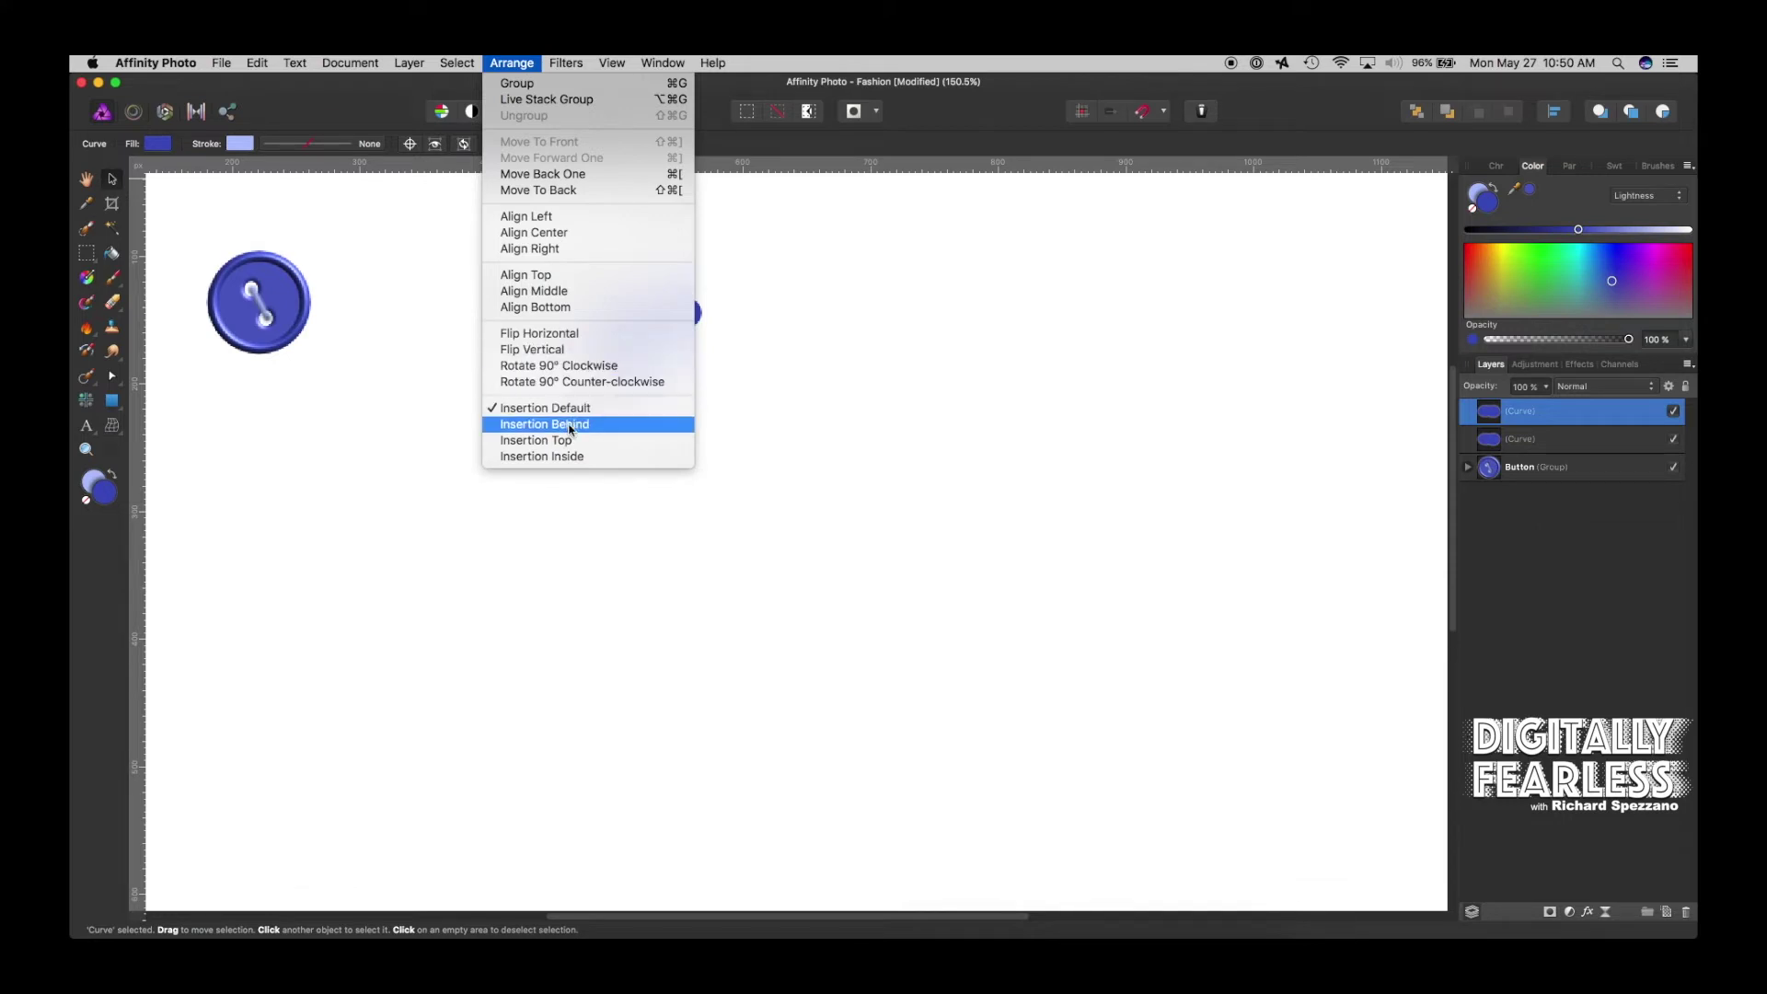
pyautogui.click(551, 334)
pyautogui.click(621, 333)
pyautogui.moveTo(622, 333); pyautogui.dragTo(631, 337)
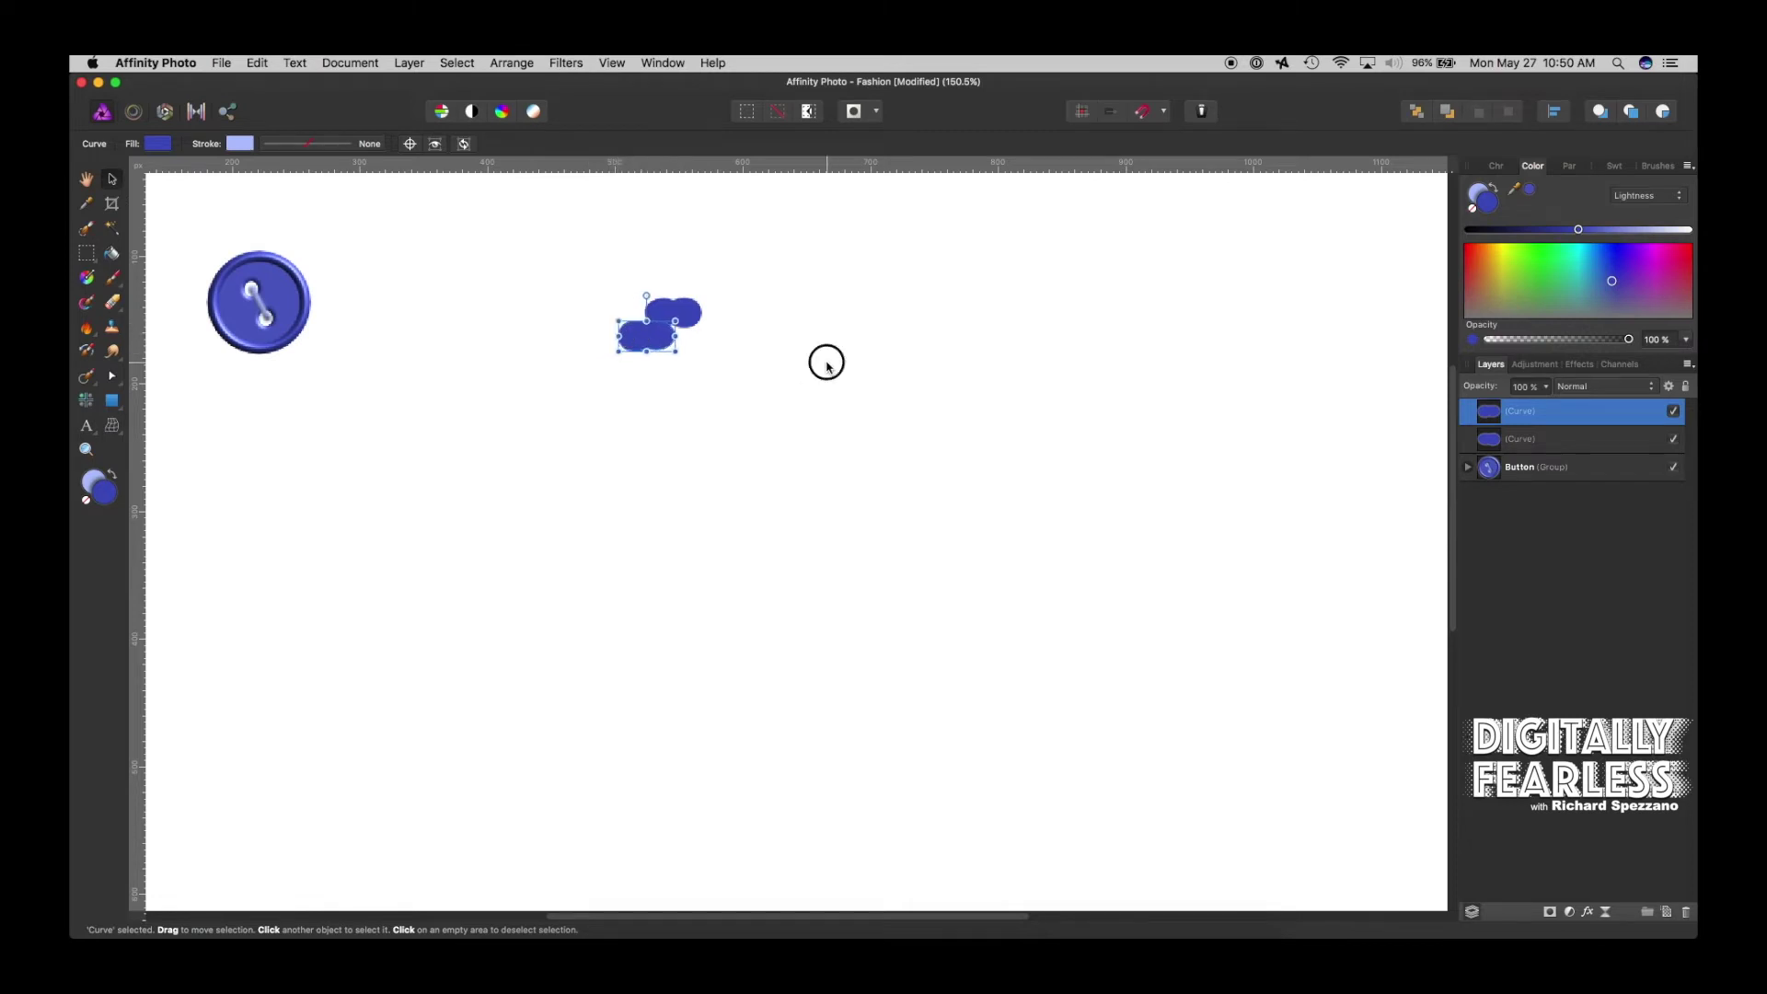
# Give the original upper shape a thin black (000000) stroke
pyautogui.click(825, 359)
pyautogui.click(689, 311)
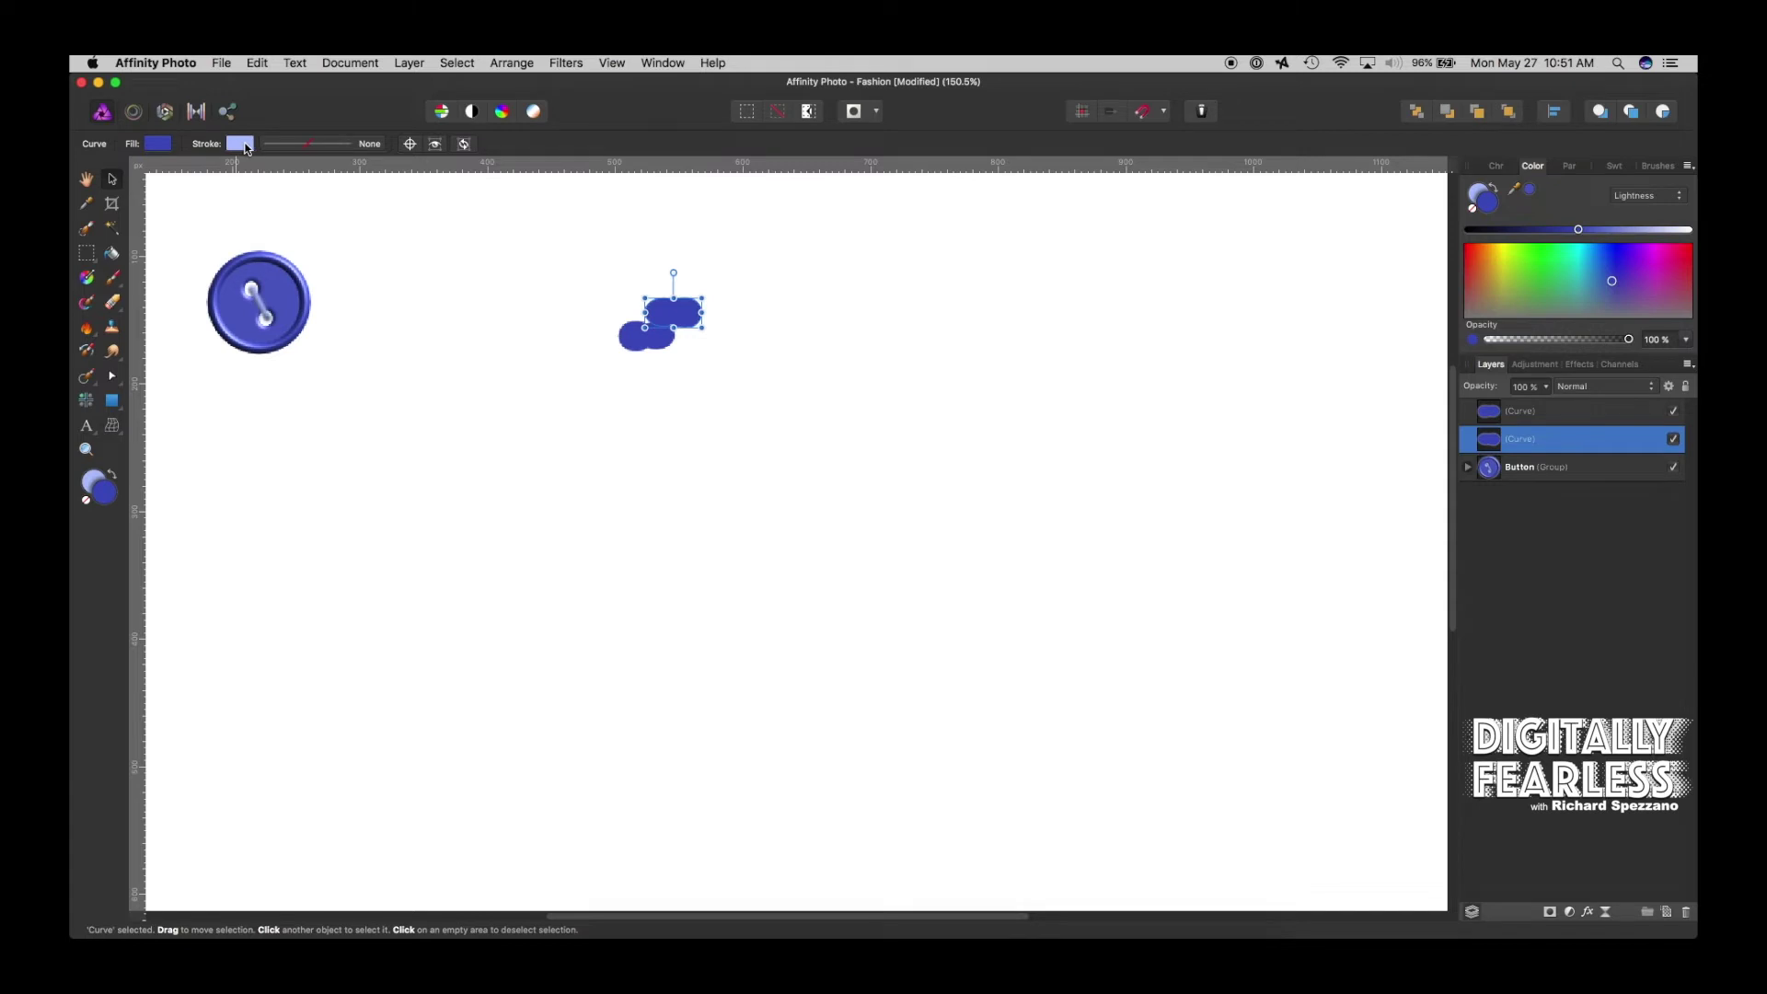
pyautogui.click(240, 144)
pyautogui.moveTo(267, 301)
pyautogui.mouseDown()
pyautogui.moveTo(241, 313)
pyautogui.moveTo(232, 359)
pyautogui.mouseUp()
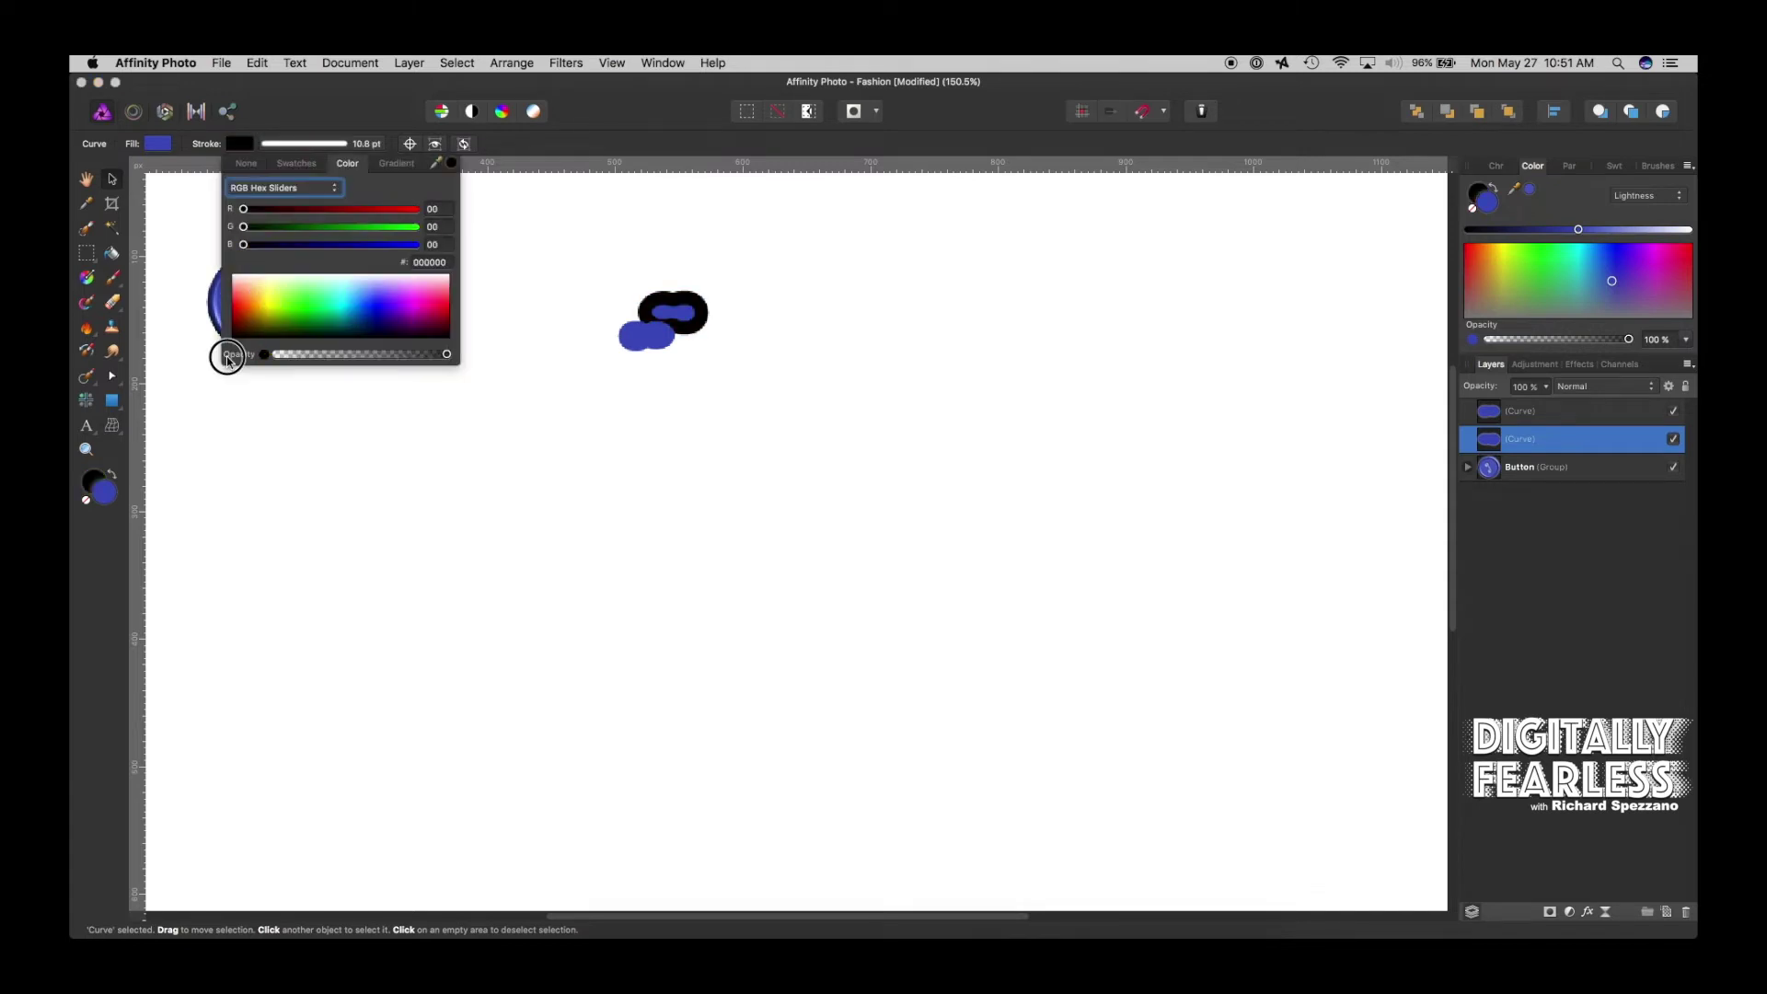
pyautogui.click(368, 143)
pyautogui.moveTo(291, 195); pyautogui.dragTo(282, 202)
pyautogui.click(583, 322)
# Replace the lower unstroked copy with a horizontally flipped duplicate of the stroked shape, placed against the original's lower-left edge
pyautogui.click(640, 347)
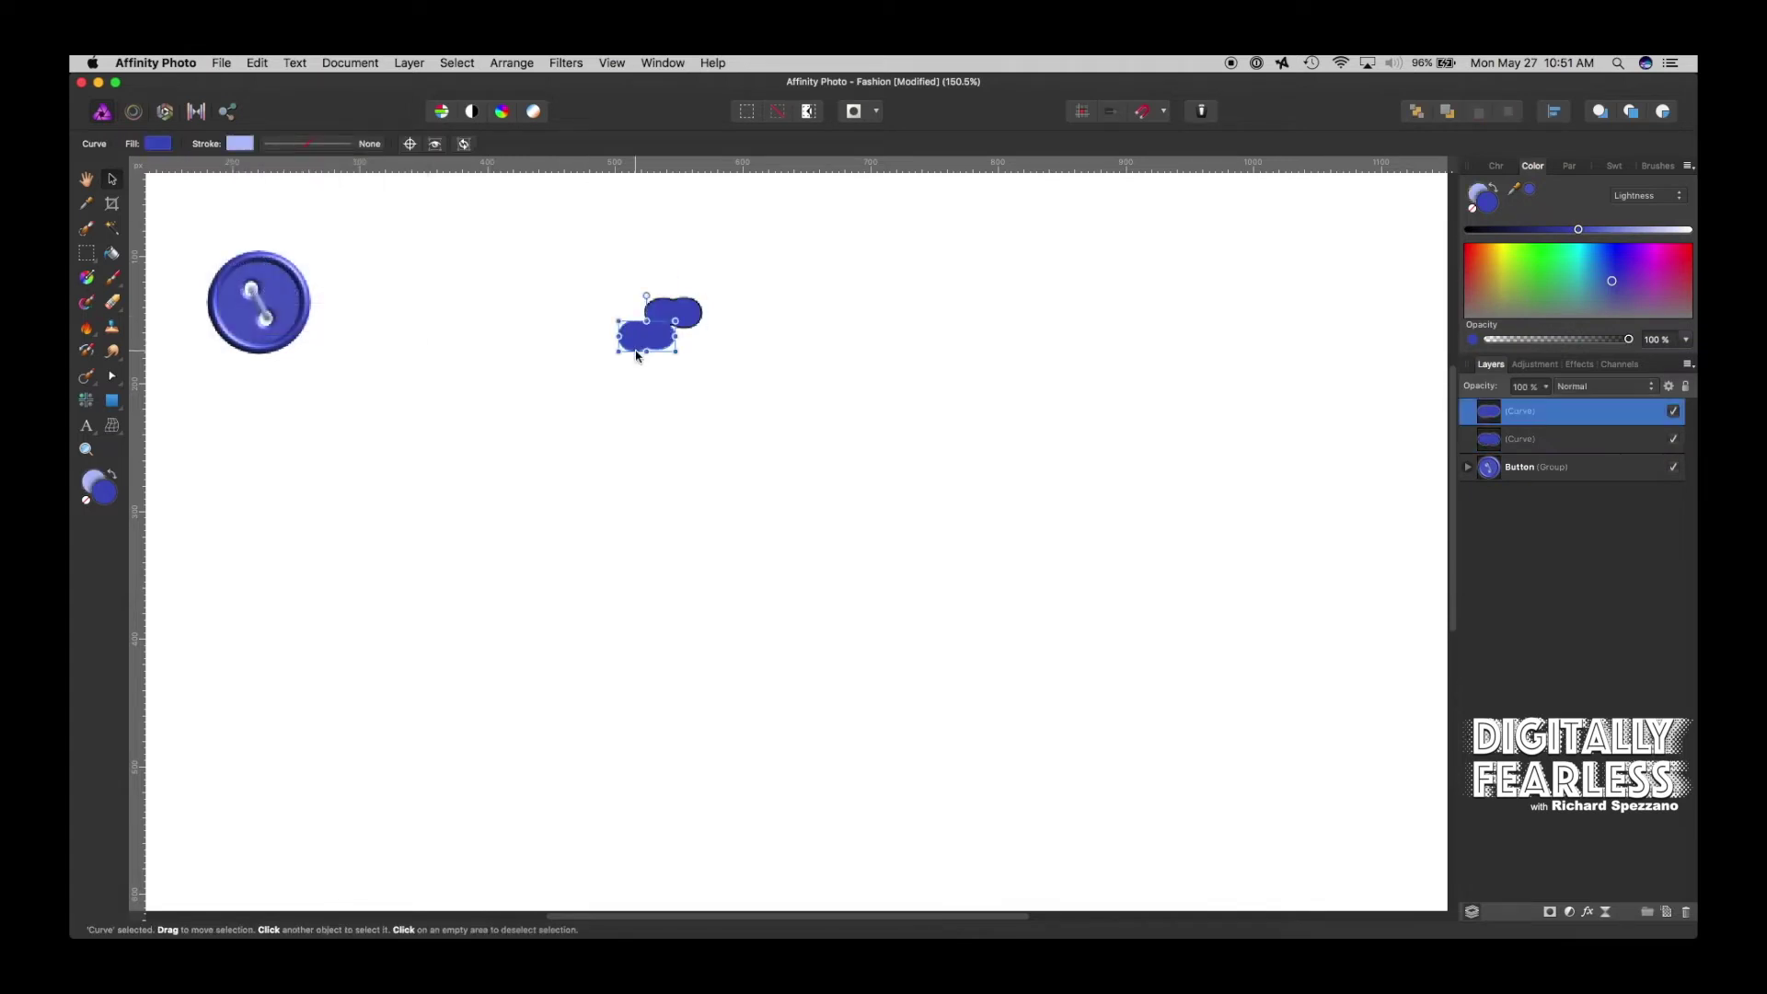
pyautogui.press('Delete')
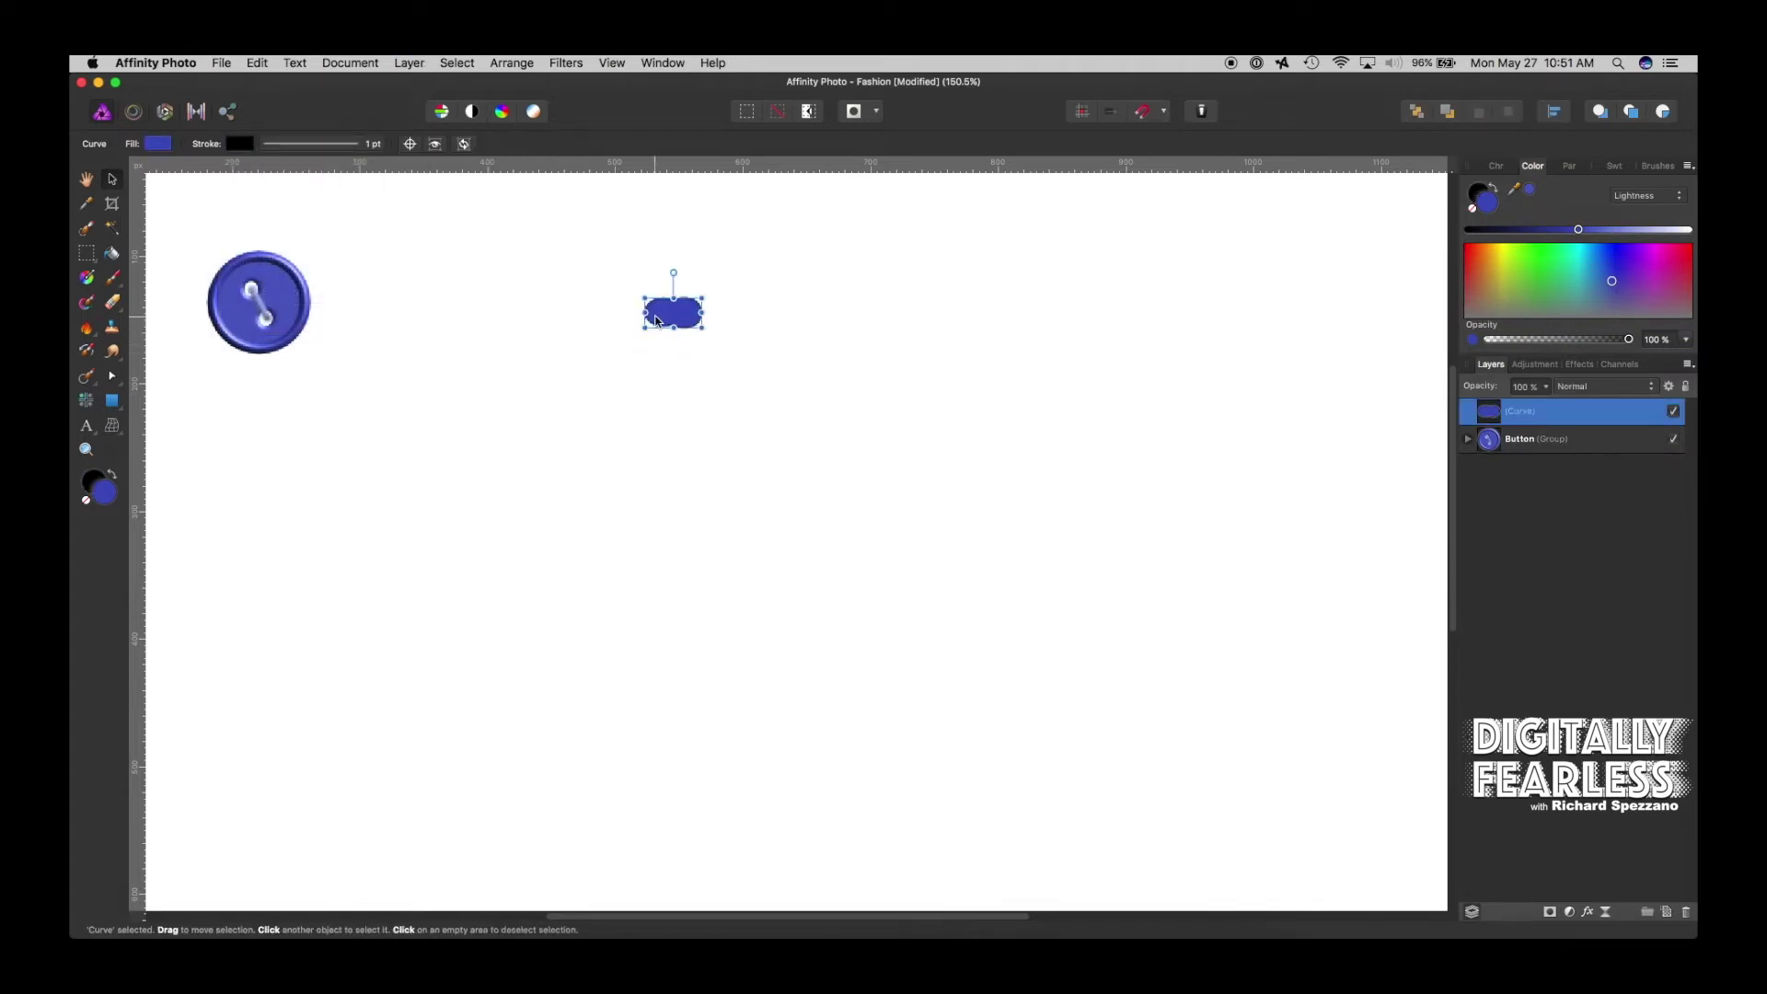
pyautogui.press('super+j')
pyautogui.click(508, 62)
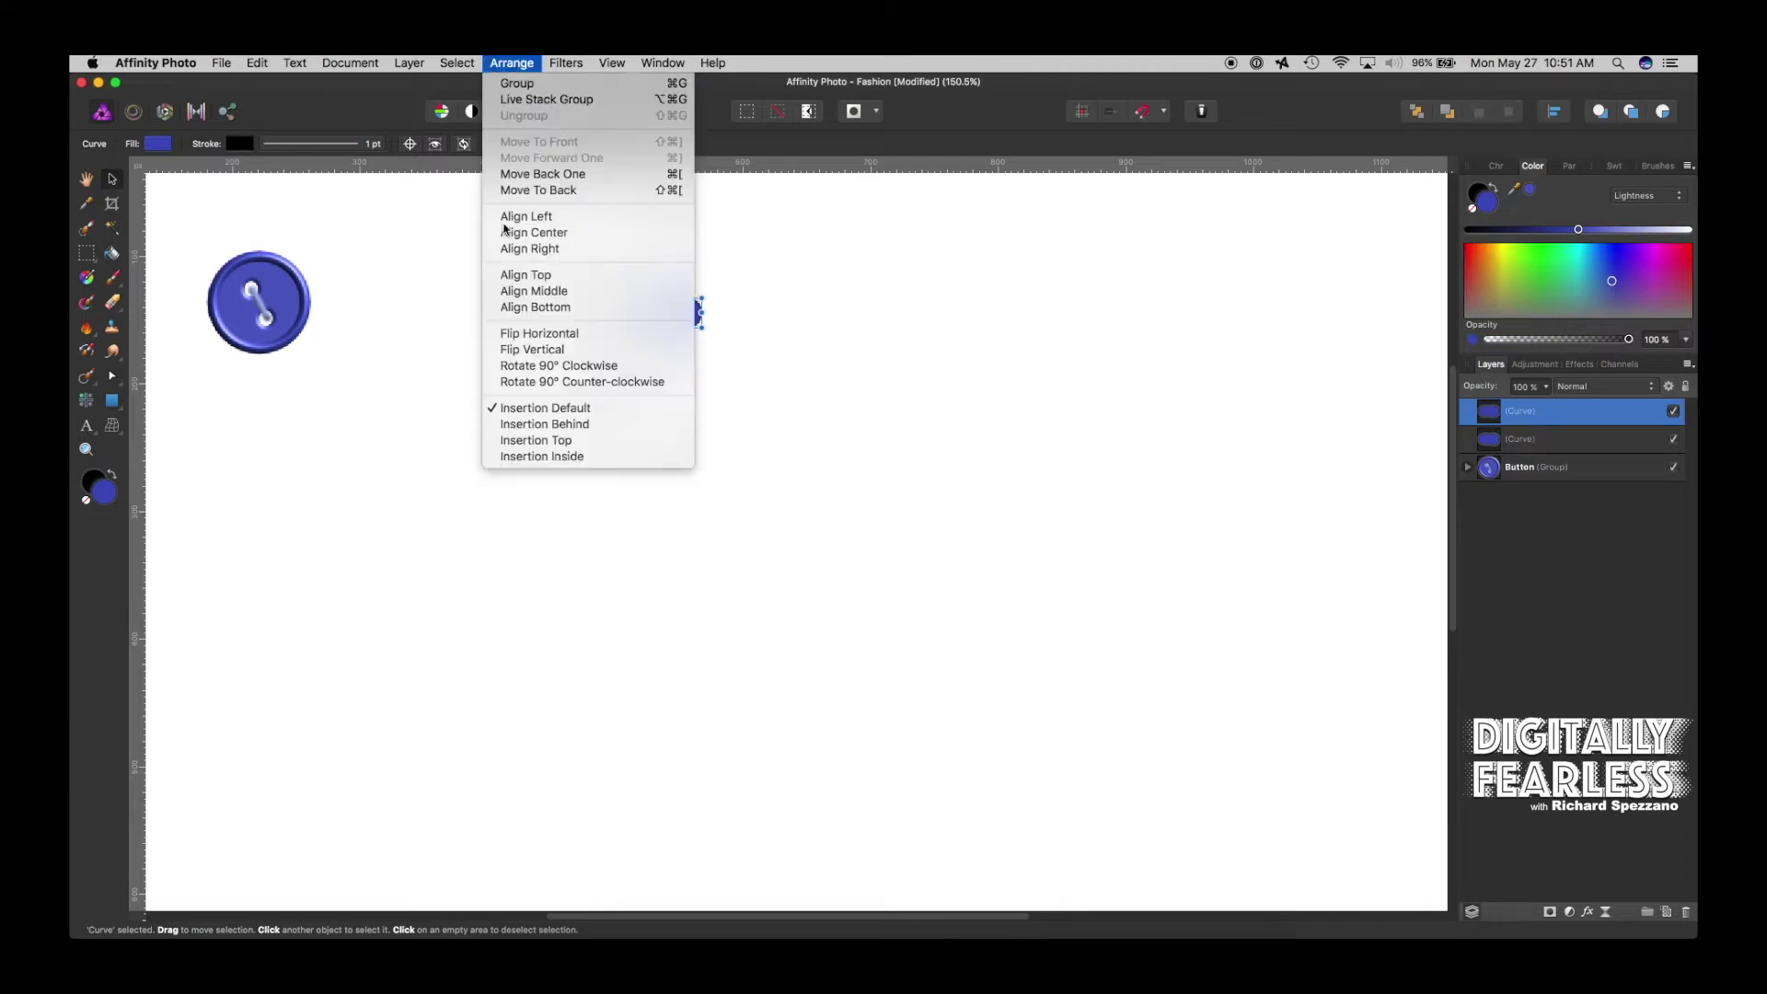
pyautogui.click(571, 333)
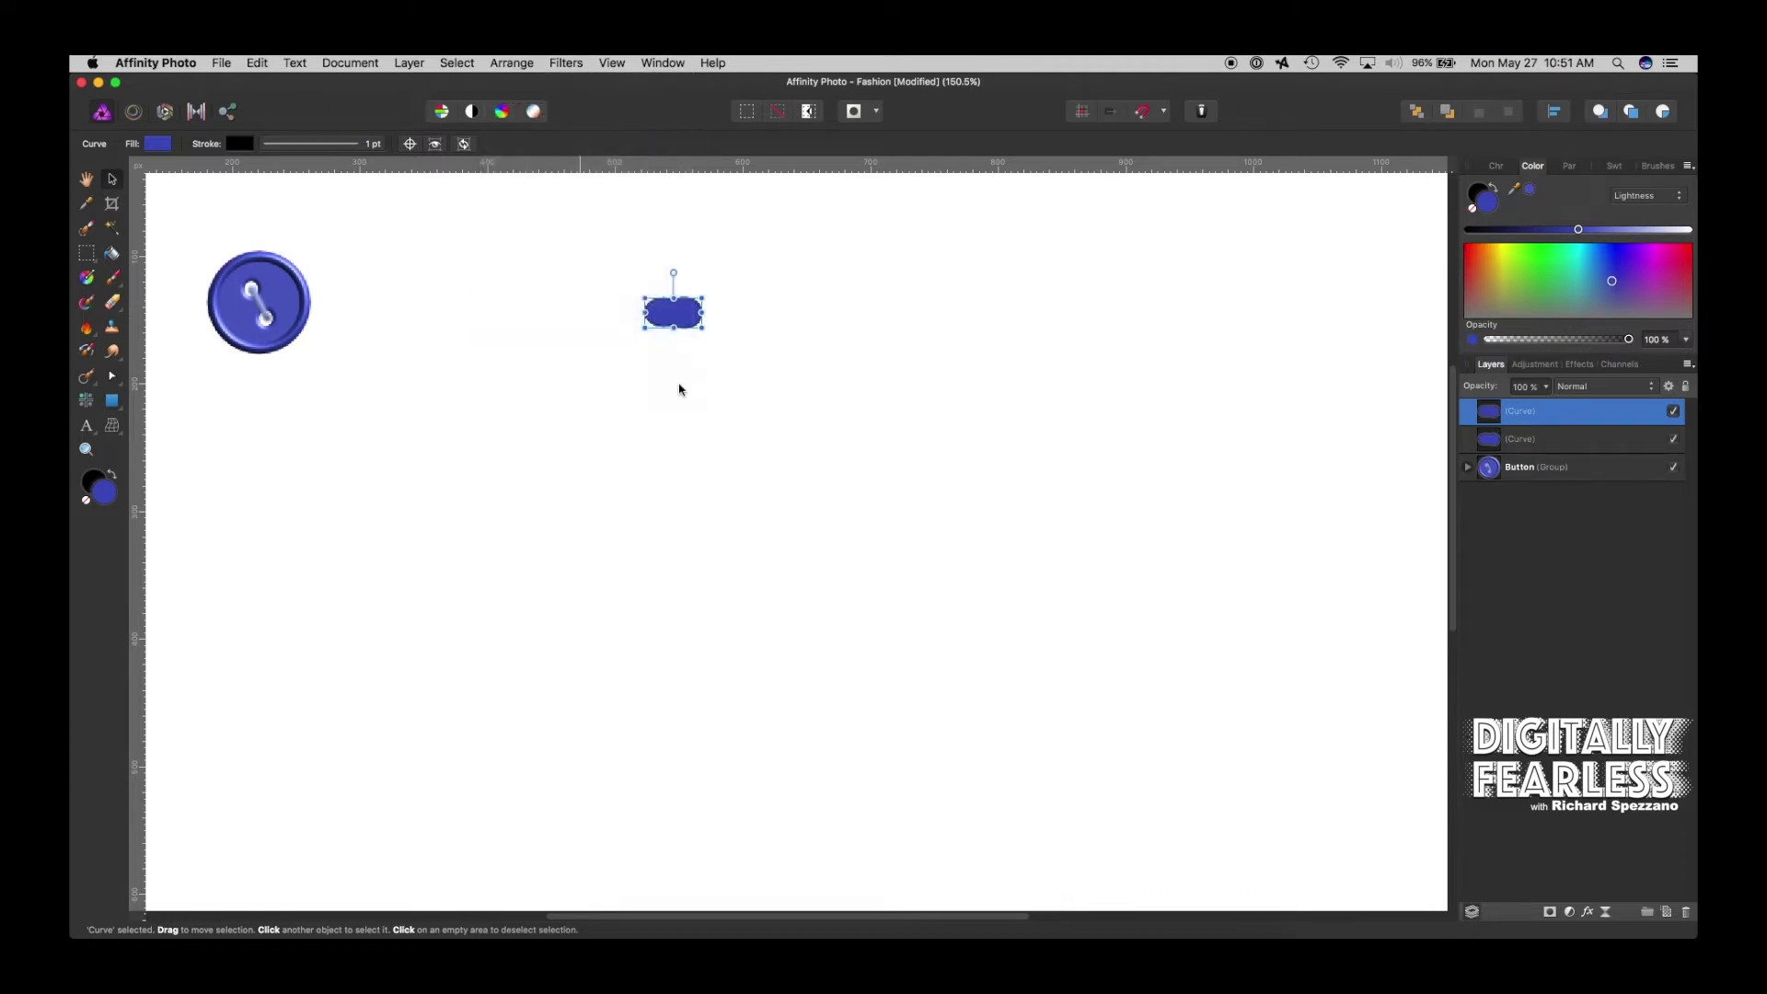
pyautogui.moveTo(663, 327)
pyautogui.mouseDown()
pyautogui.moveTo(644, 359)
pyautogui.moveTo(648, 326)
pyautogui.mouseUp()
pyautogui.click(840, 343)
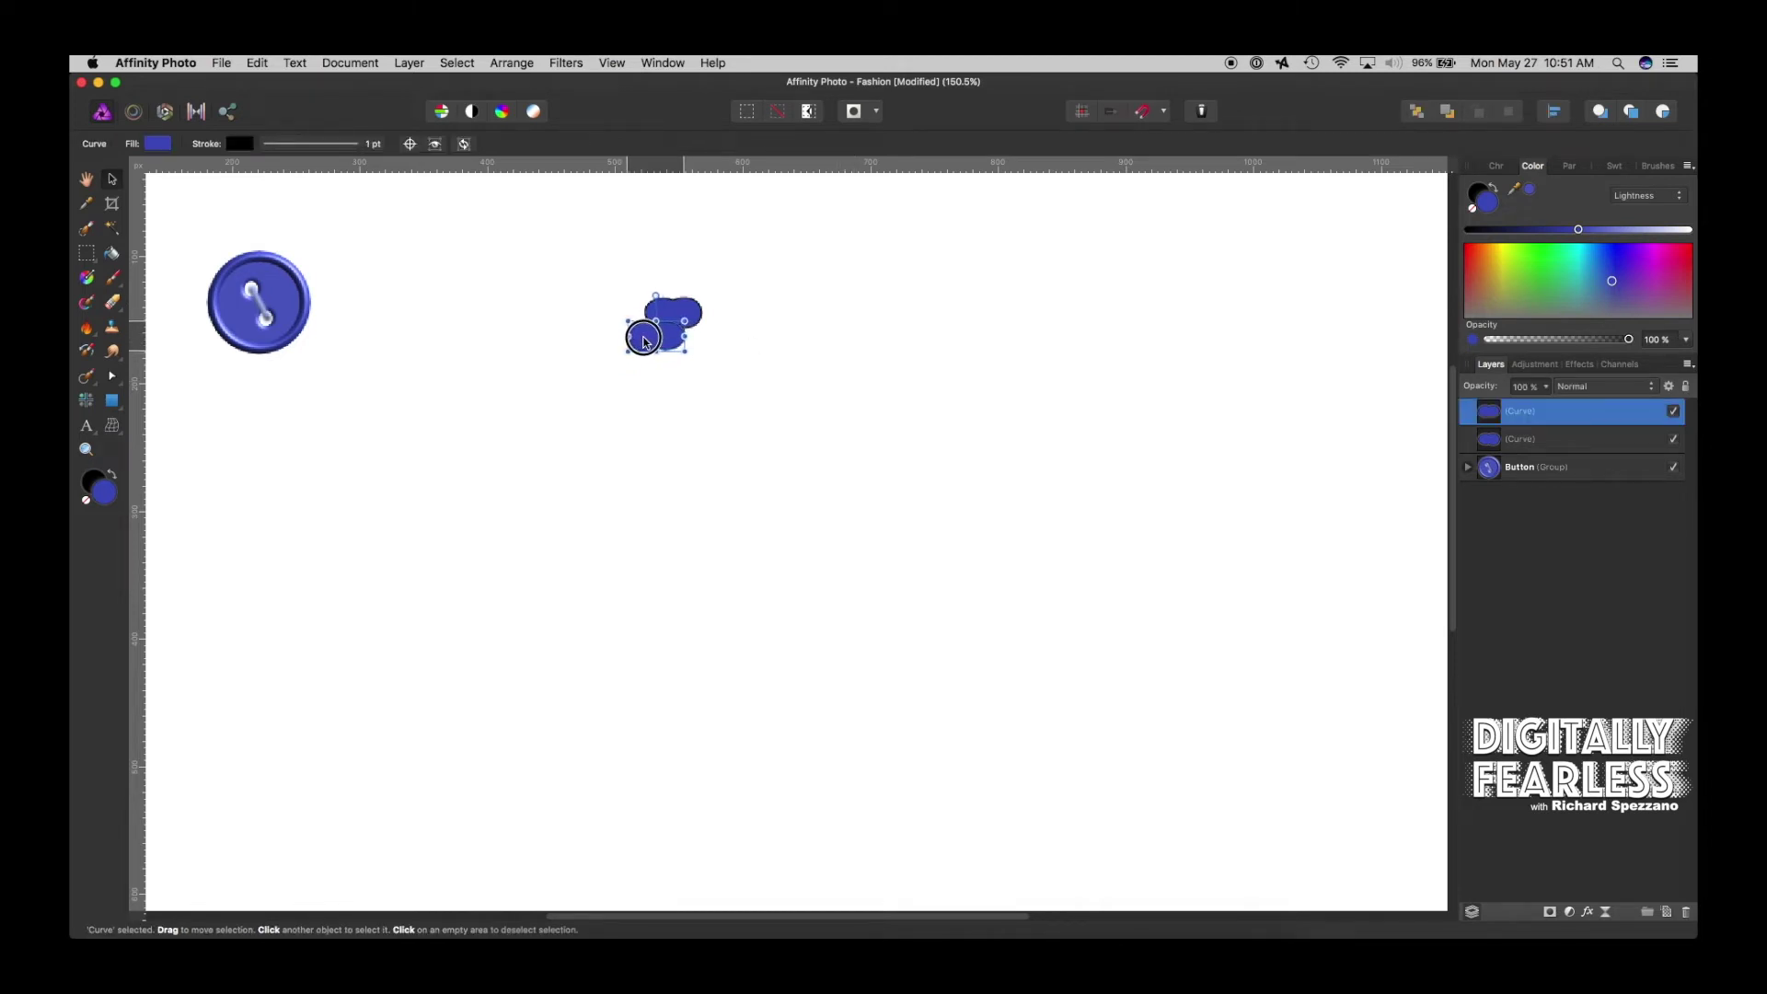
pyautogui.click(814, 346)
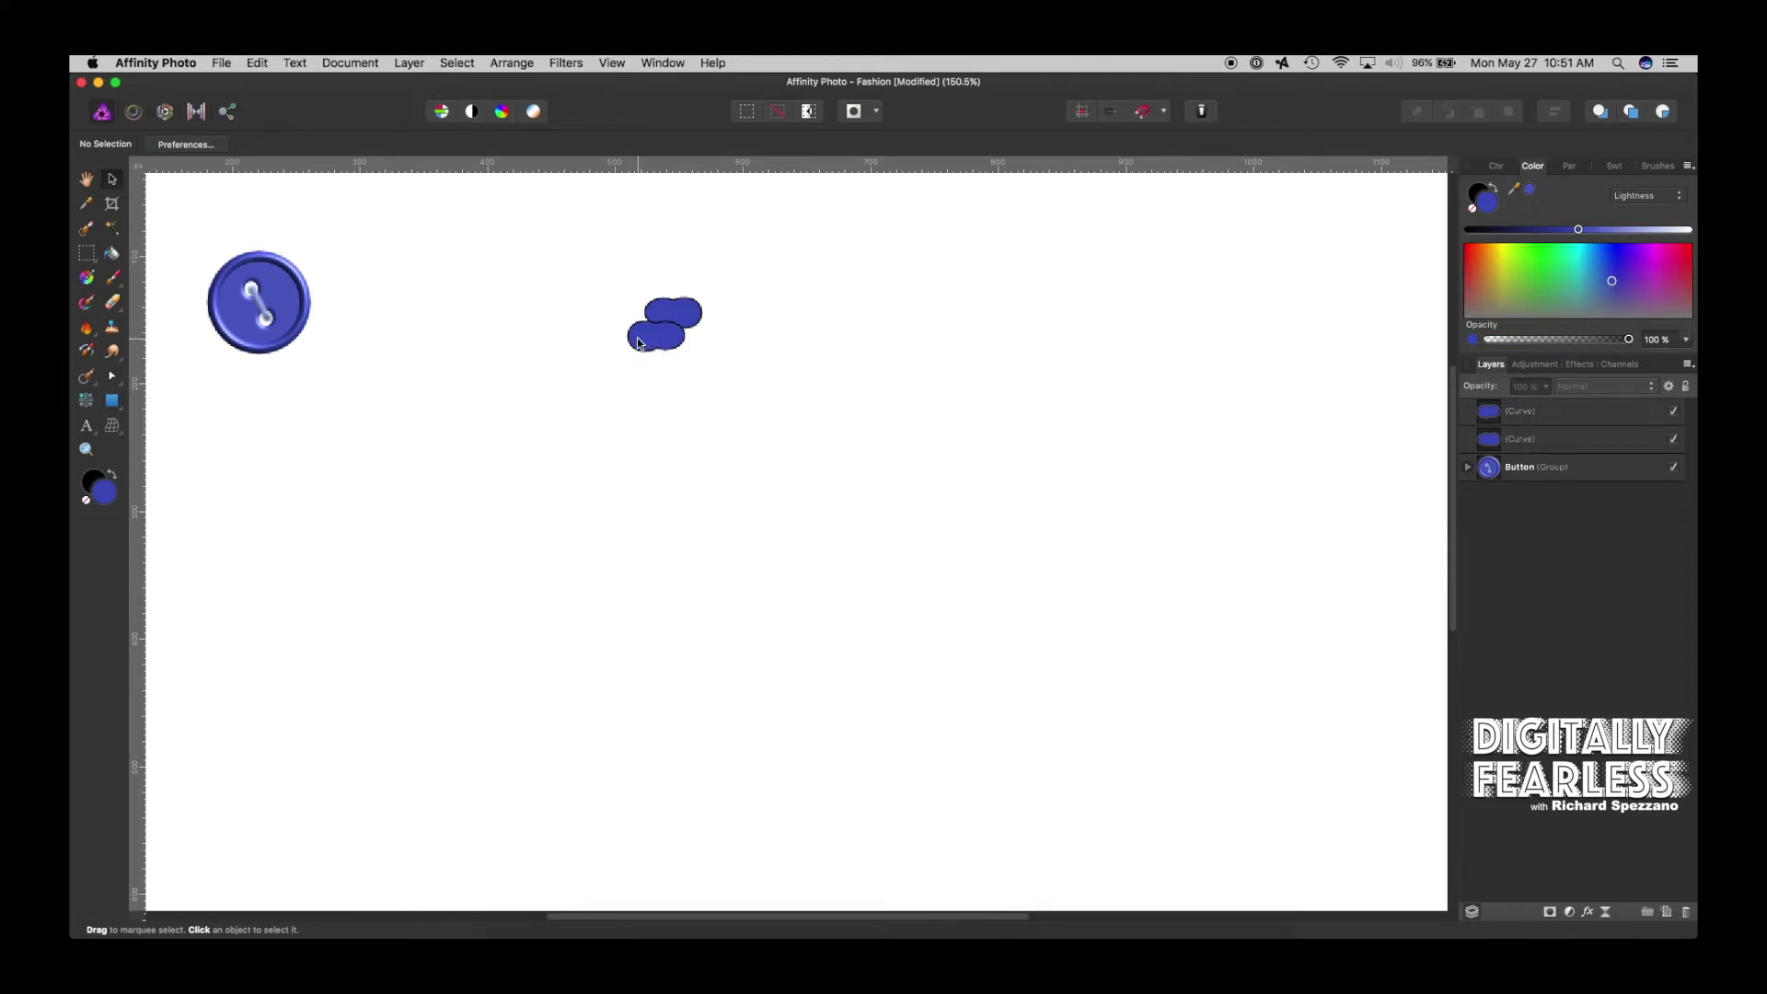
# Duplicate the upper stroked shape and move the copy straight down, just beneath the flipped shape
pyautogui.click(694, 313)
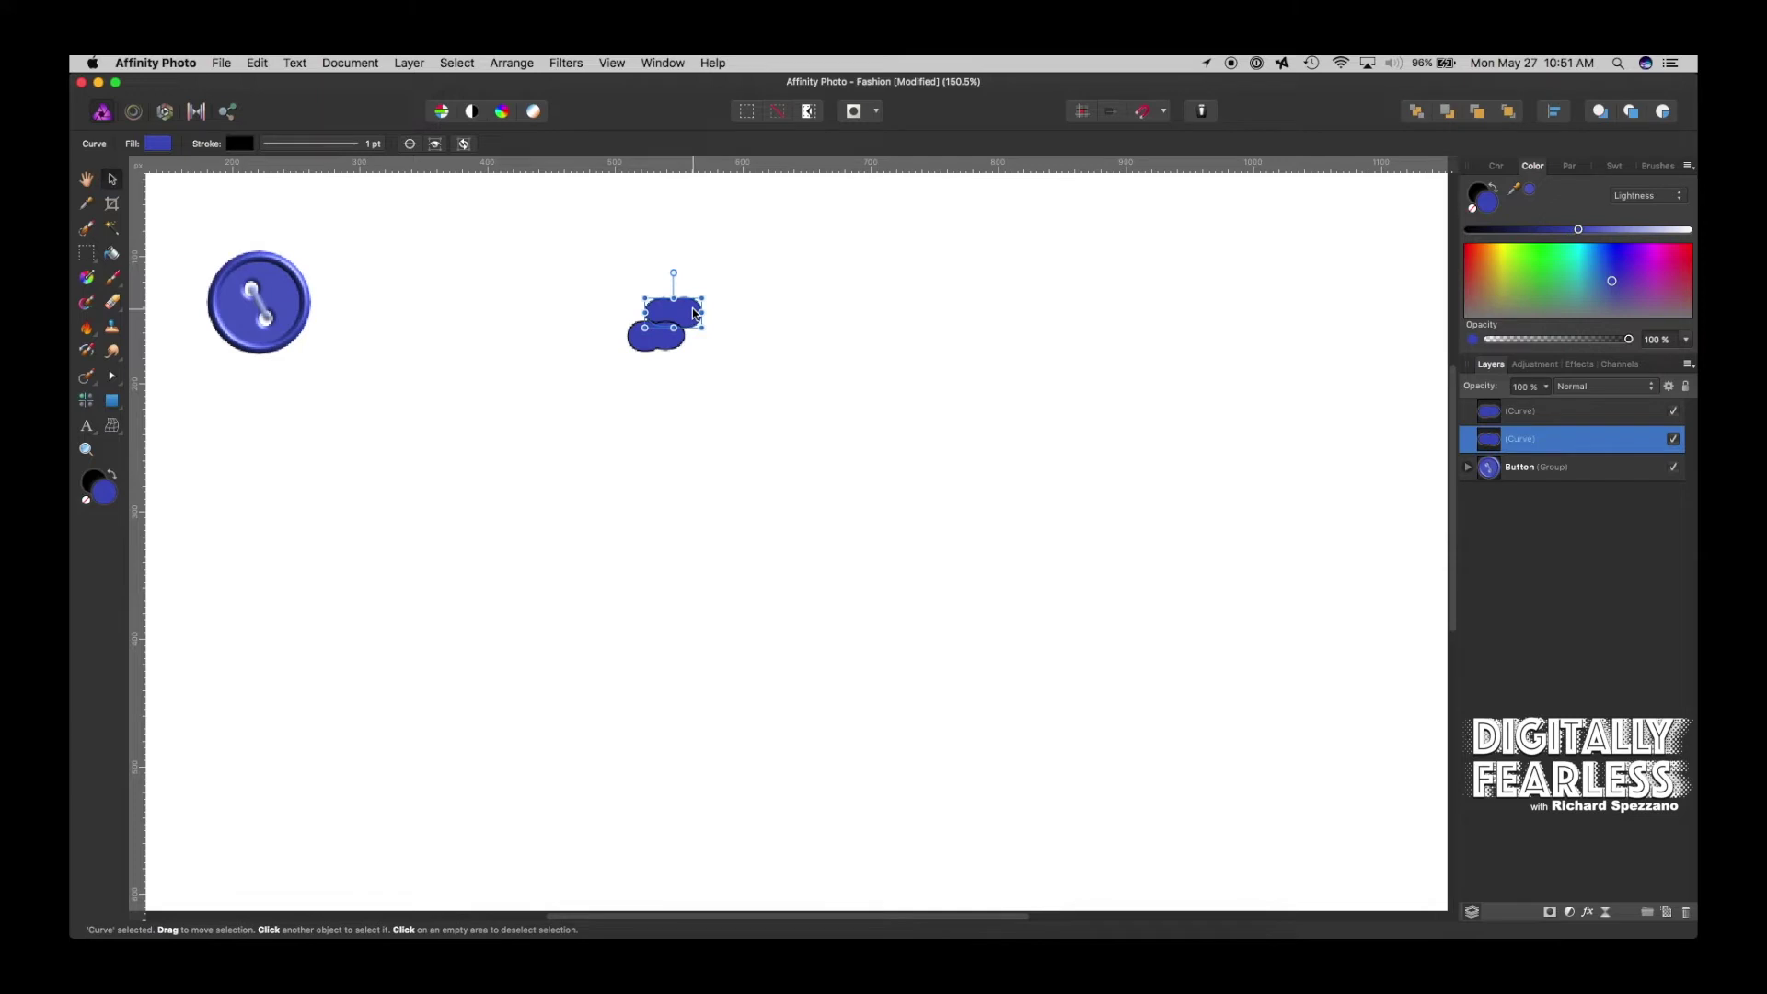
pyautogui.press('super+j')
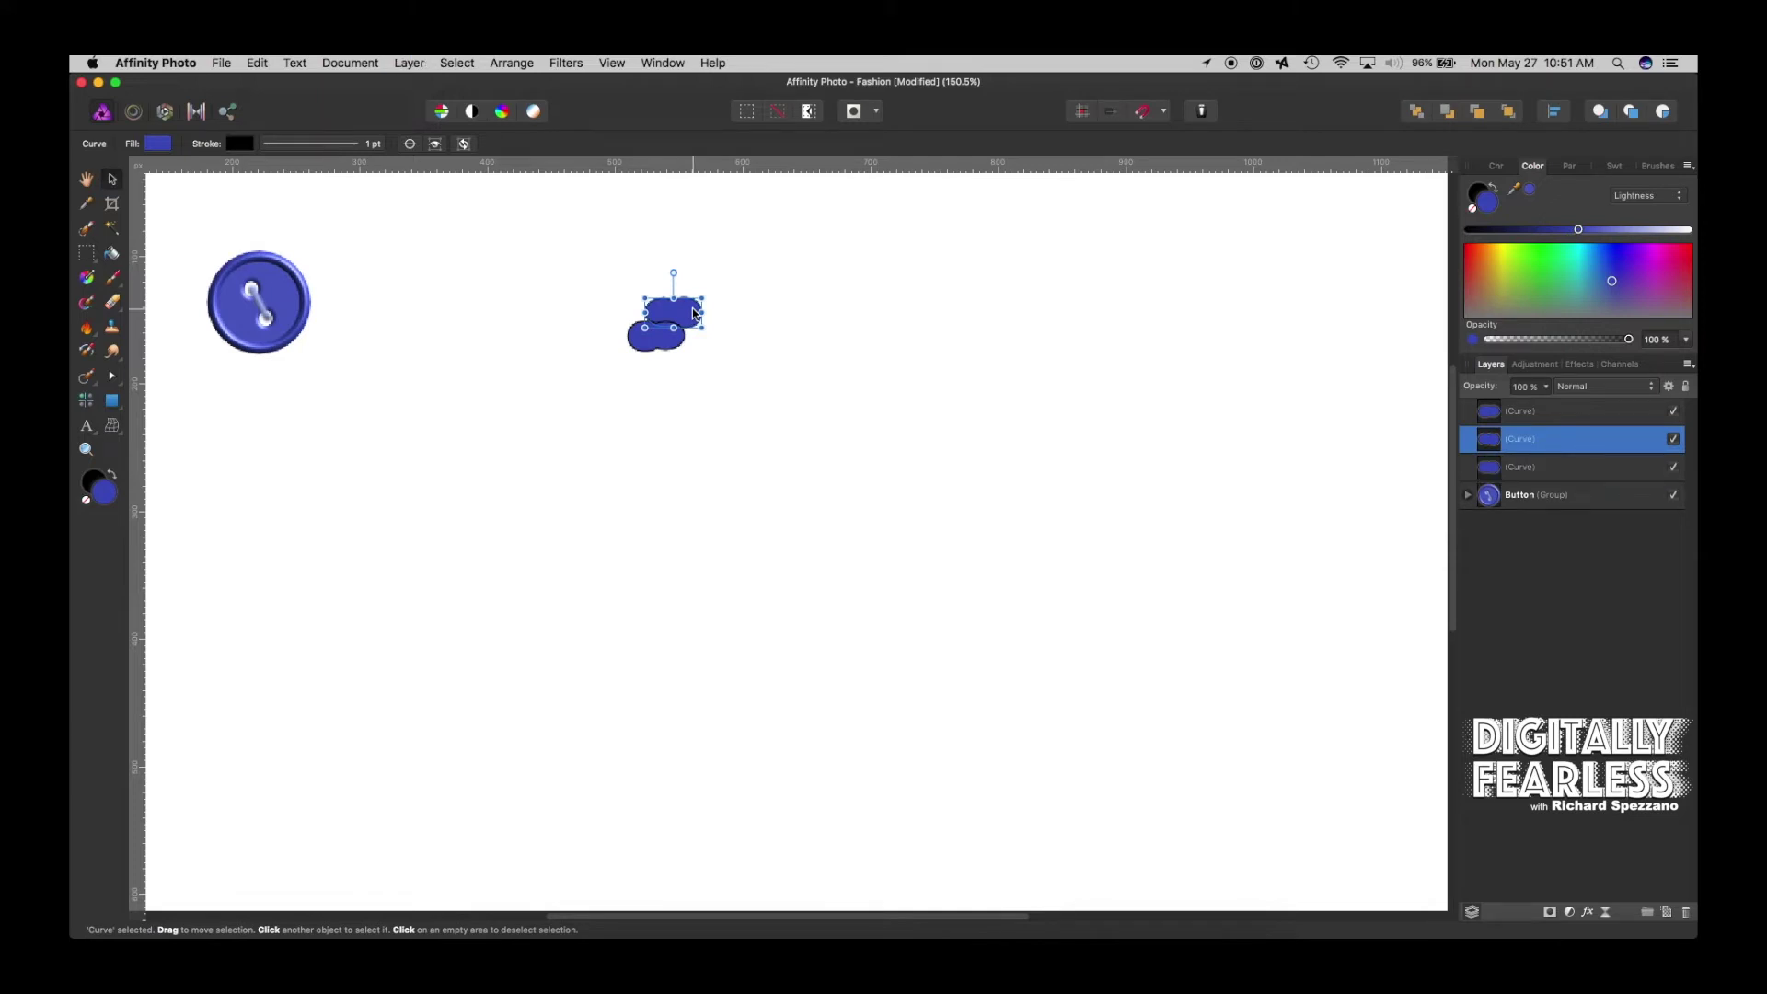
pyautogui.moveTo(693, 313); pyautogui.dragTo(688, 361)
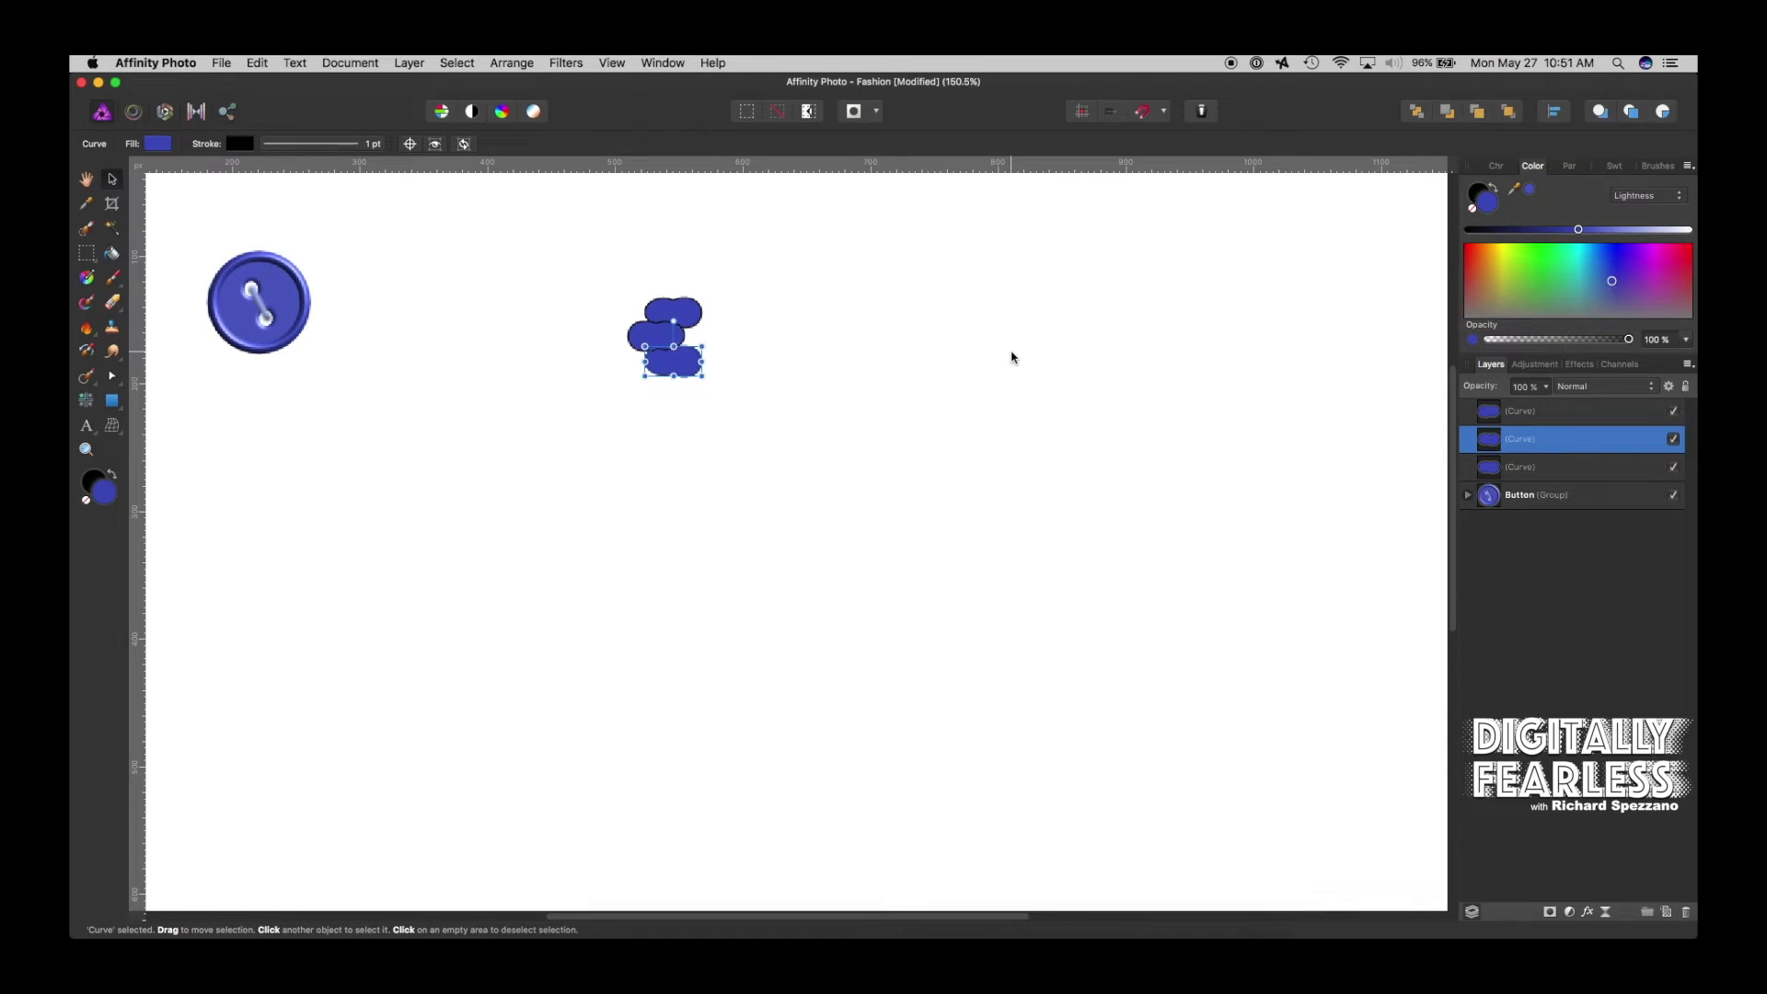
# Repeat the spaced duplication eleven more times to extend the shapes into an evenly spaced vertical column
pyautogui.press('super+j')
pyautogui.press('super+j')
pyautogui.press('super+j')
pyautogui.press('super+j')
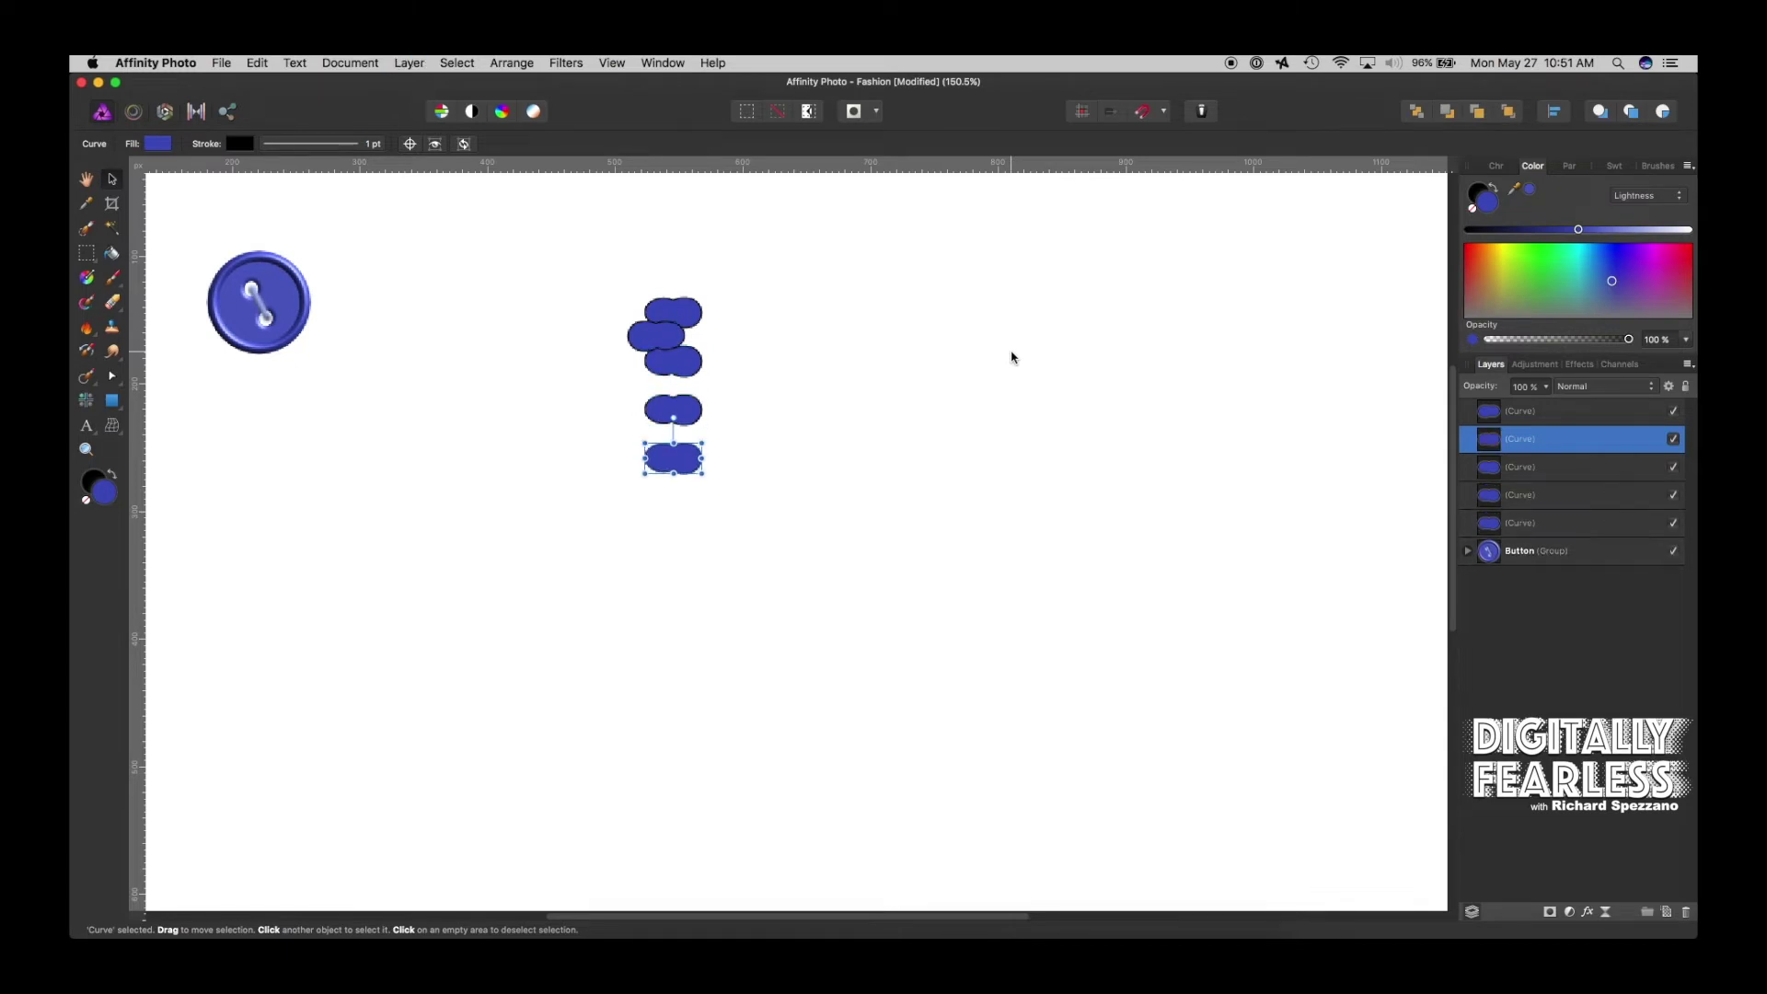
pyautogui.press('super+j')
pyautogui.press('super+j')
pyautogui.press('super+j')
pyautogui.press('super+j')
pyautogui.press('super+j')
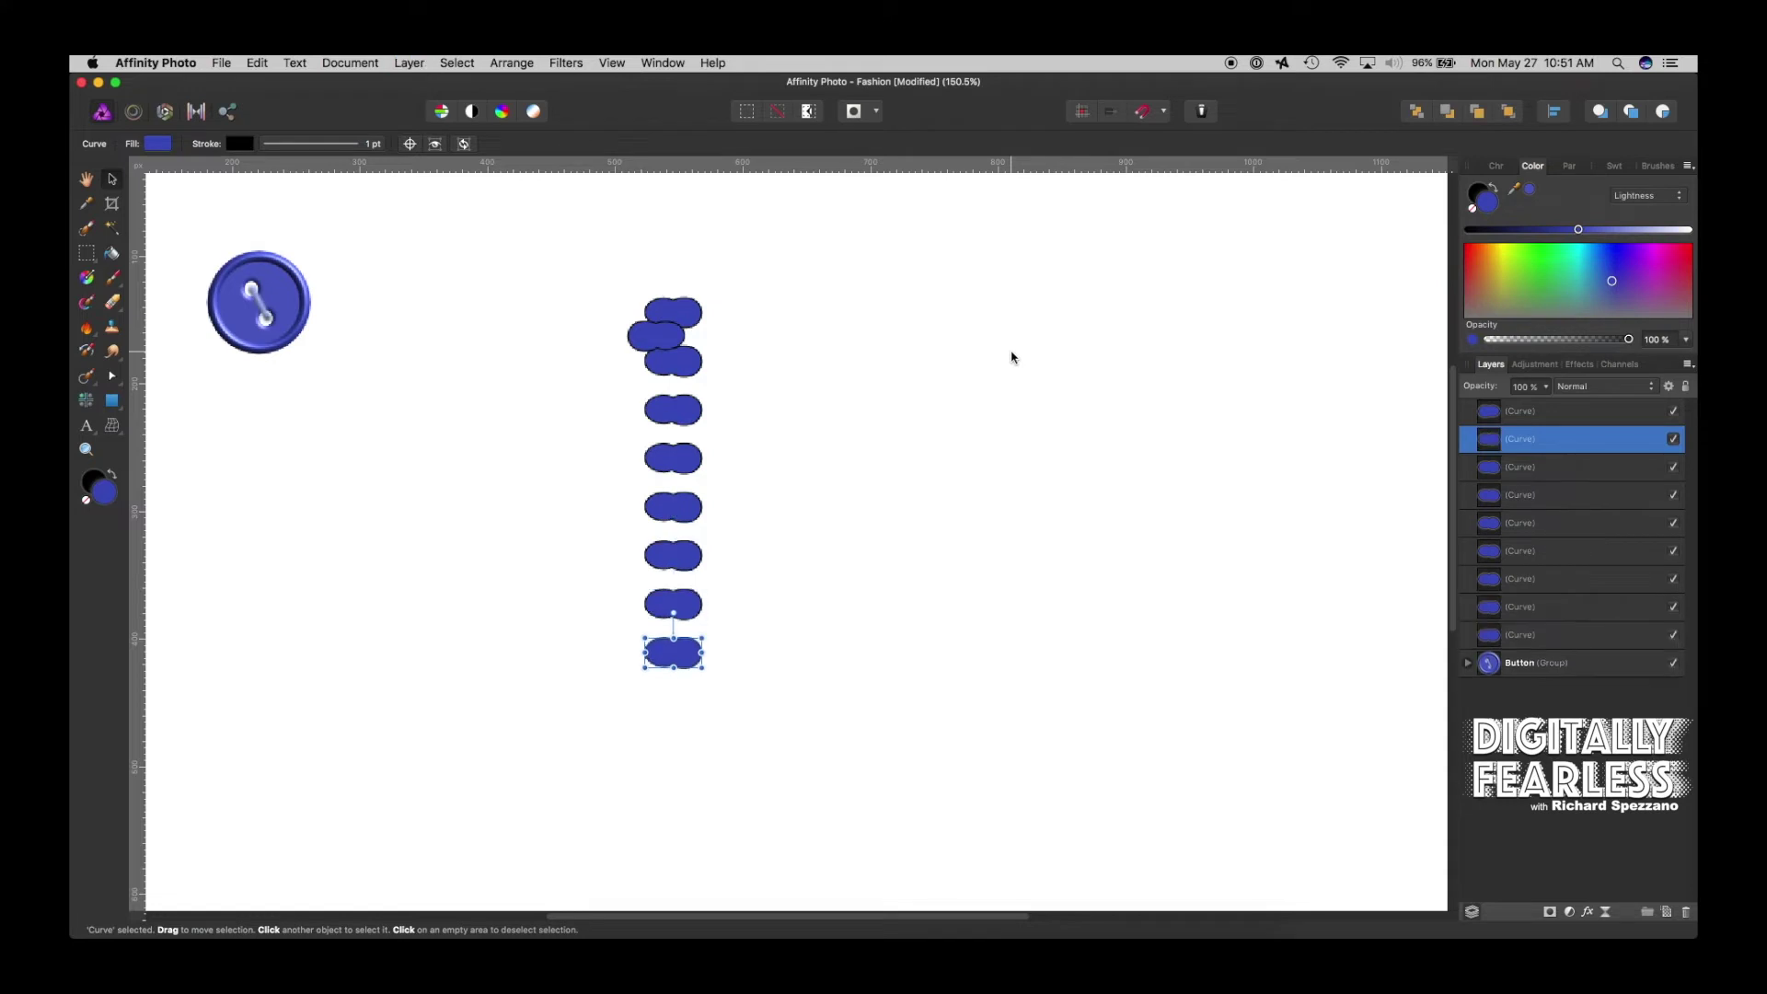
pyautogui.press('super+j')
pyautogui.press('super+j')
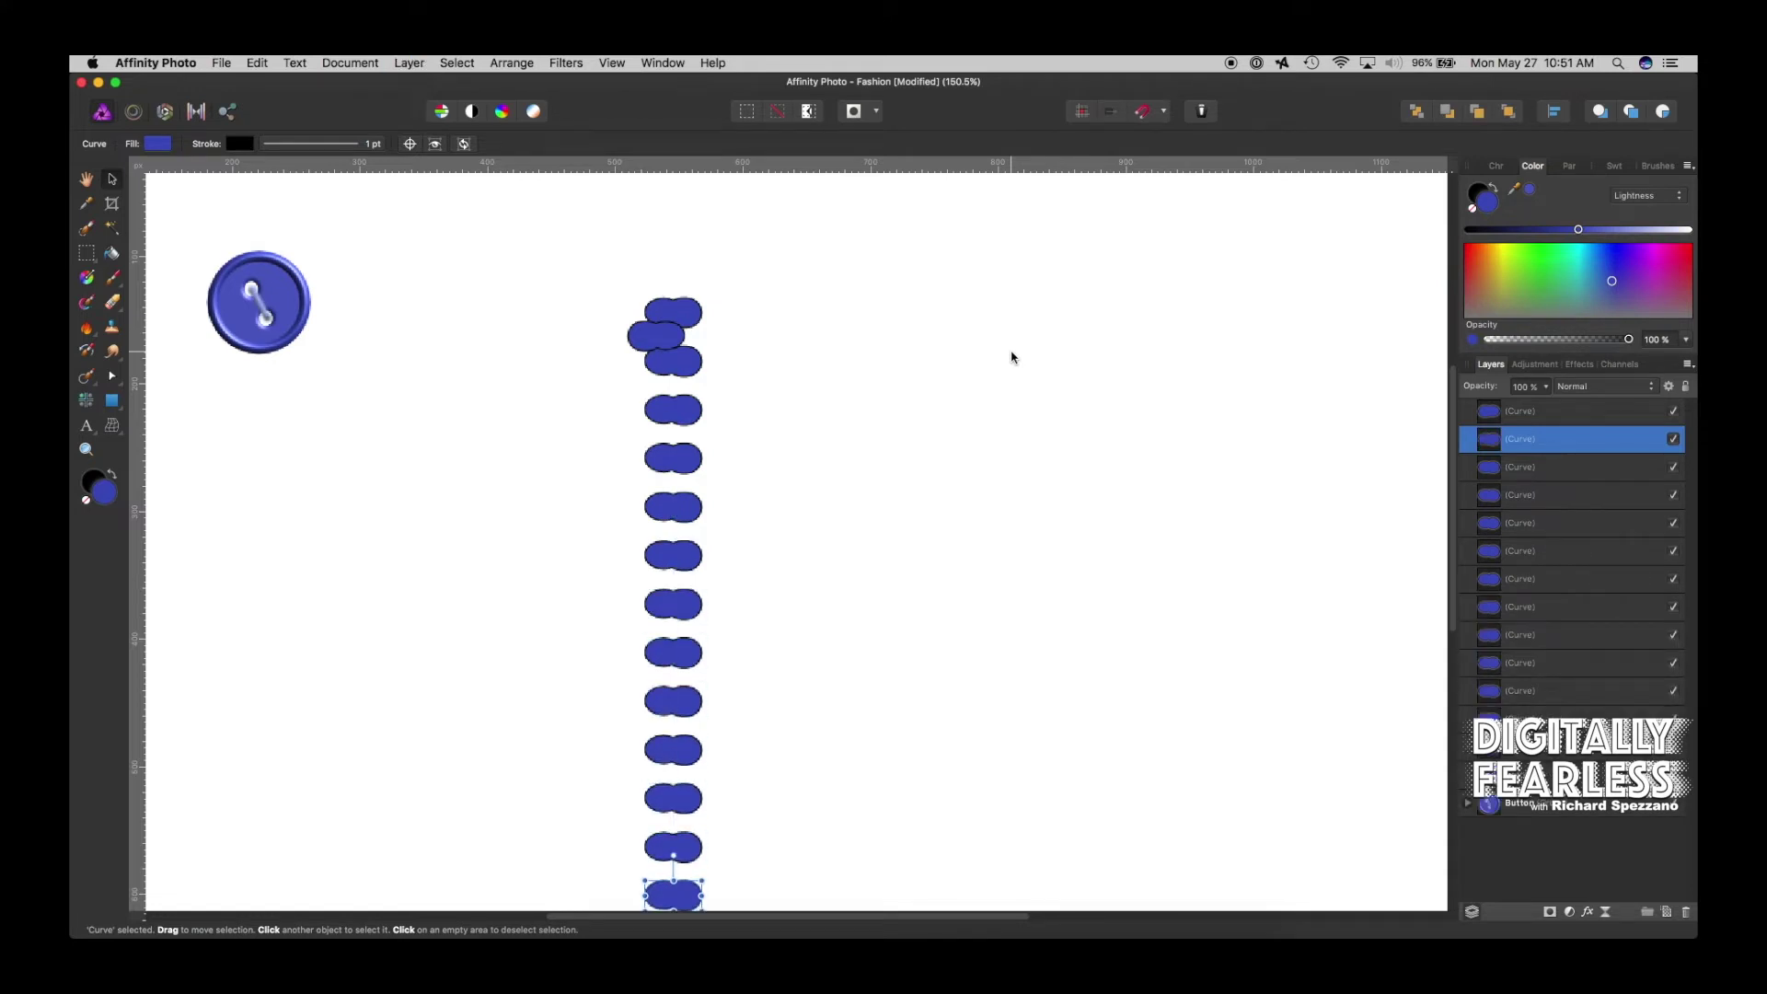
pyautogui.scroll(-2, 966, 341)
pyautogui.scroll(-8, 966, 340)
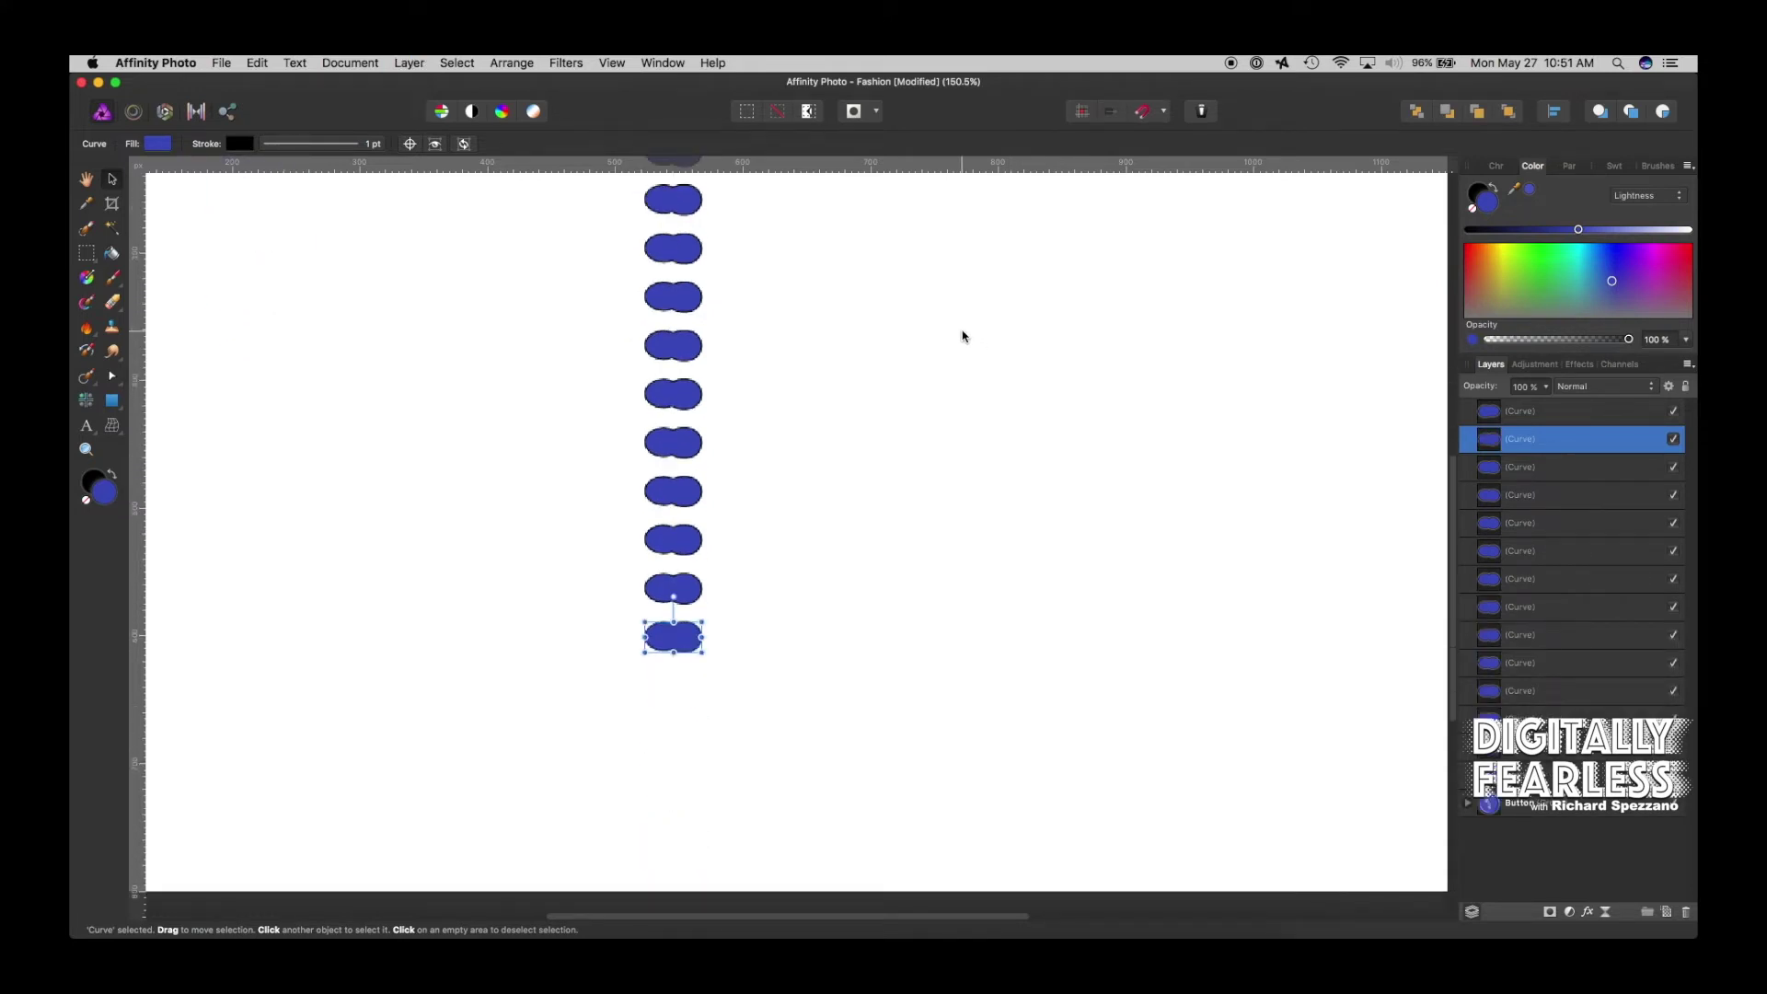
pyautogui.click(845, 322)
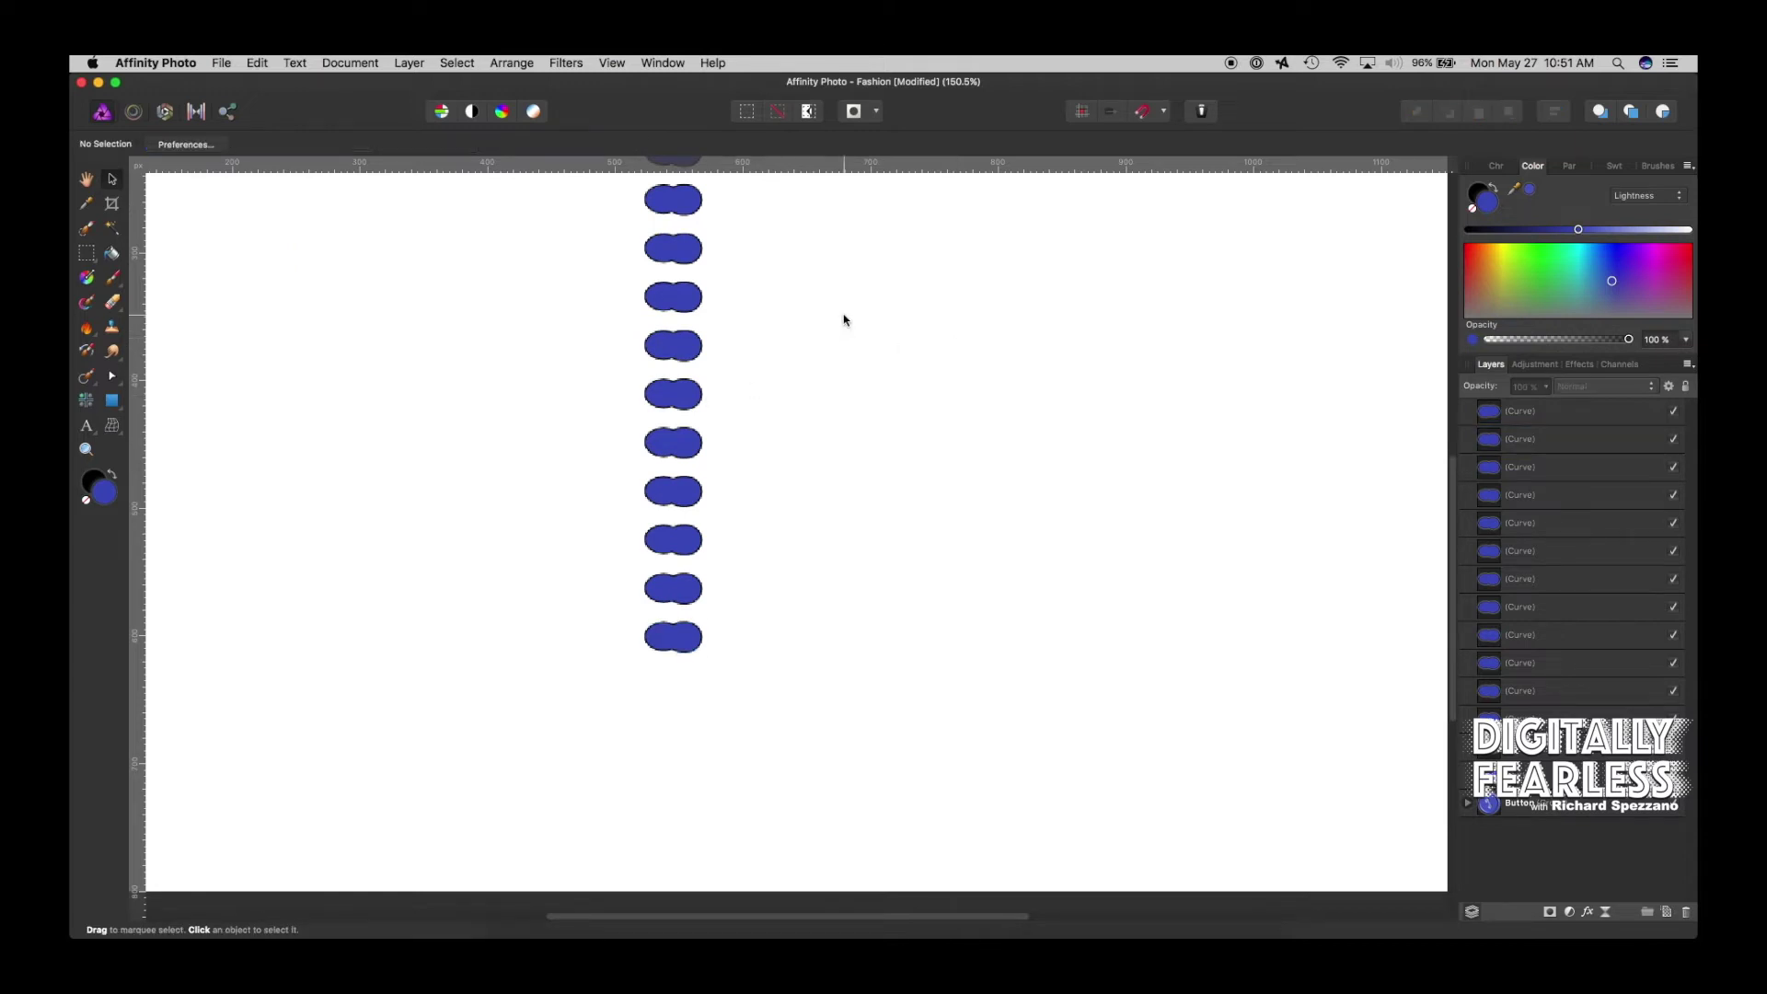
# Delete the single flipped shape sitting between the two uppermost shapes of the column
pyautogui.scroll(7, 833, 262)
pyautogui.scroll(-2, 833, 279)
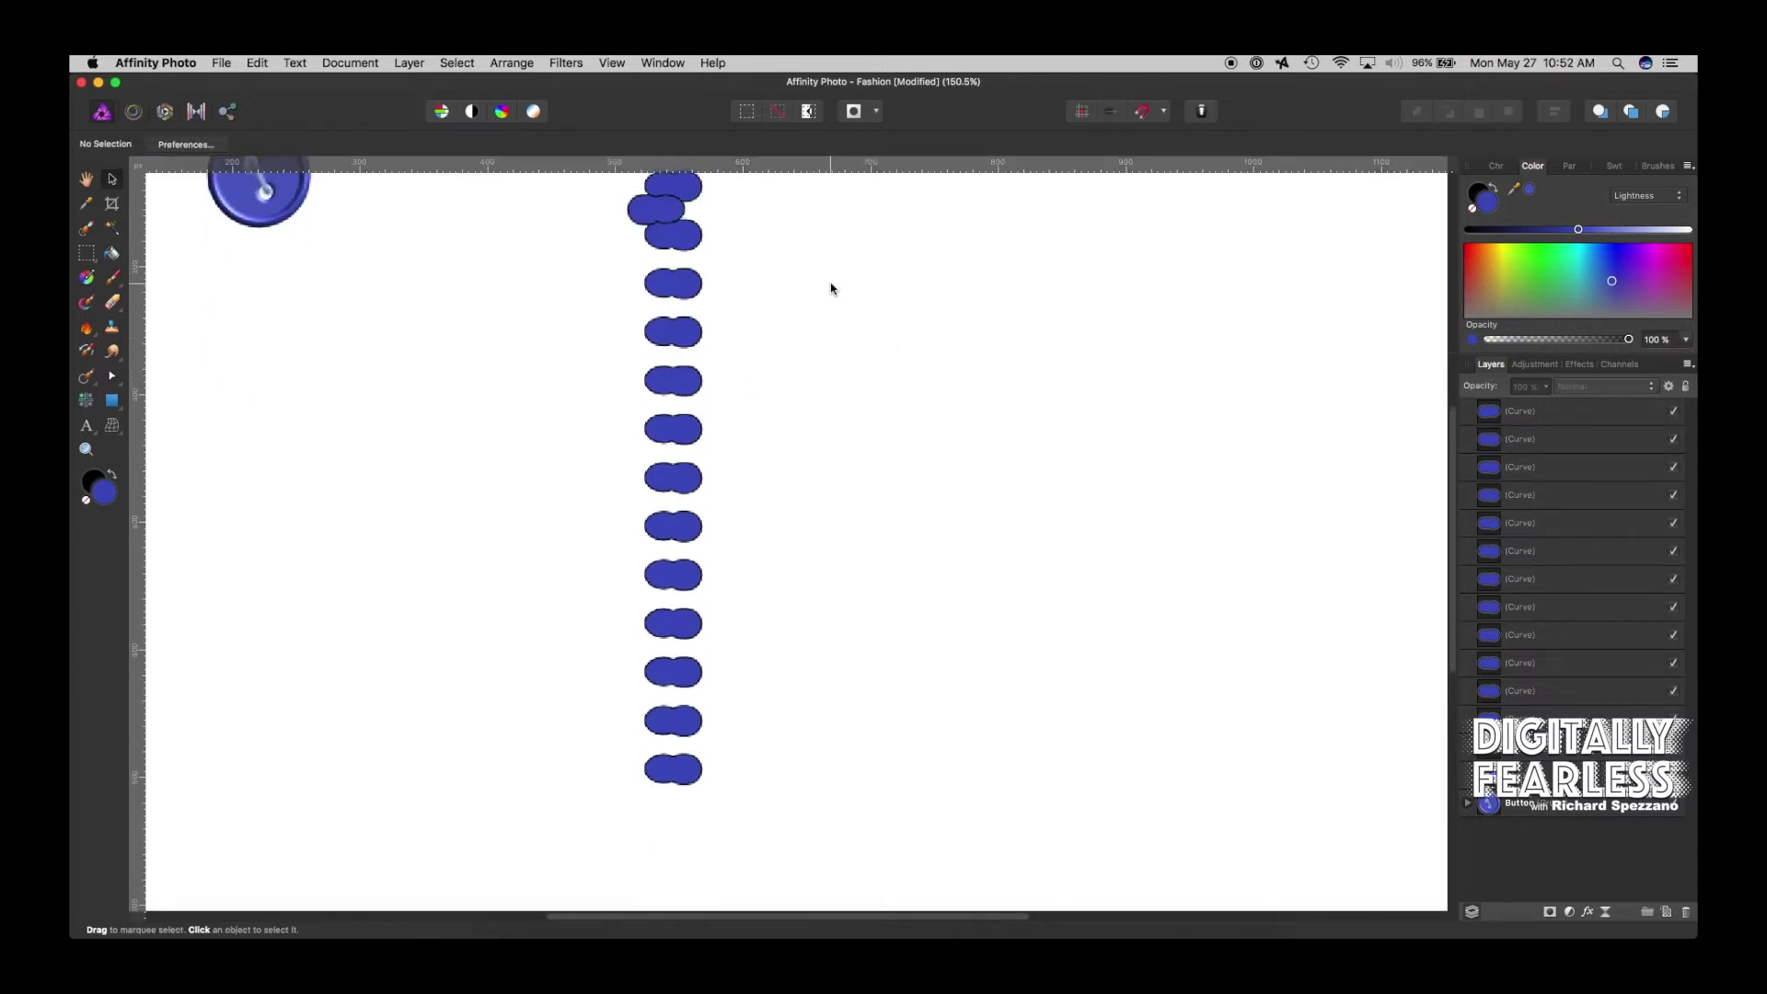
pyautogui.click(631, 229)
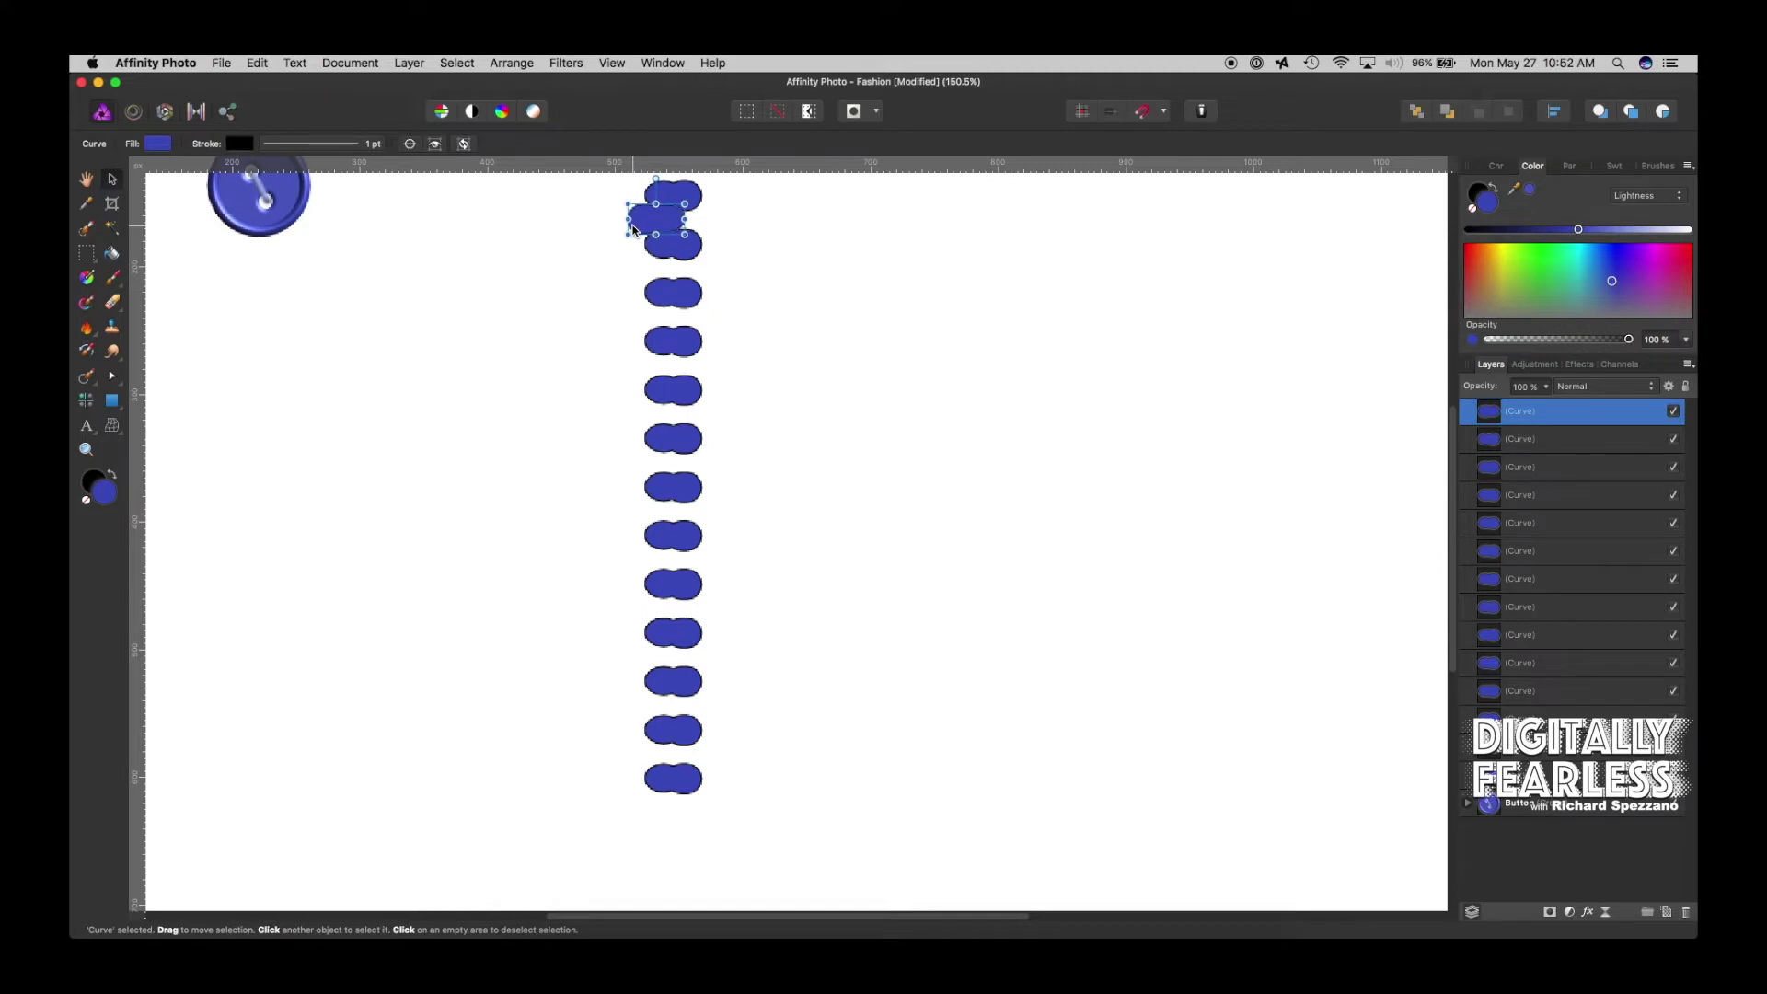
pyautogui.press('Delete')
# Group all 13 curve shapes of the vertical column, leaving out the button
pyautogui.moveTo(603, 194); pyautogui.dragTo(761, 699)
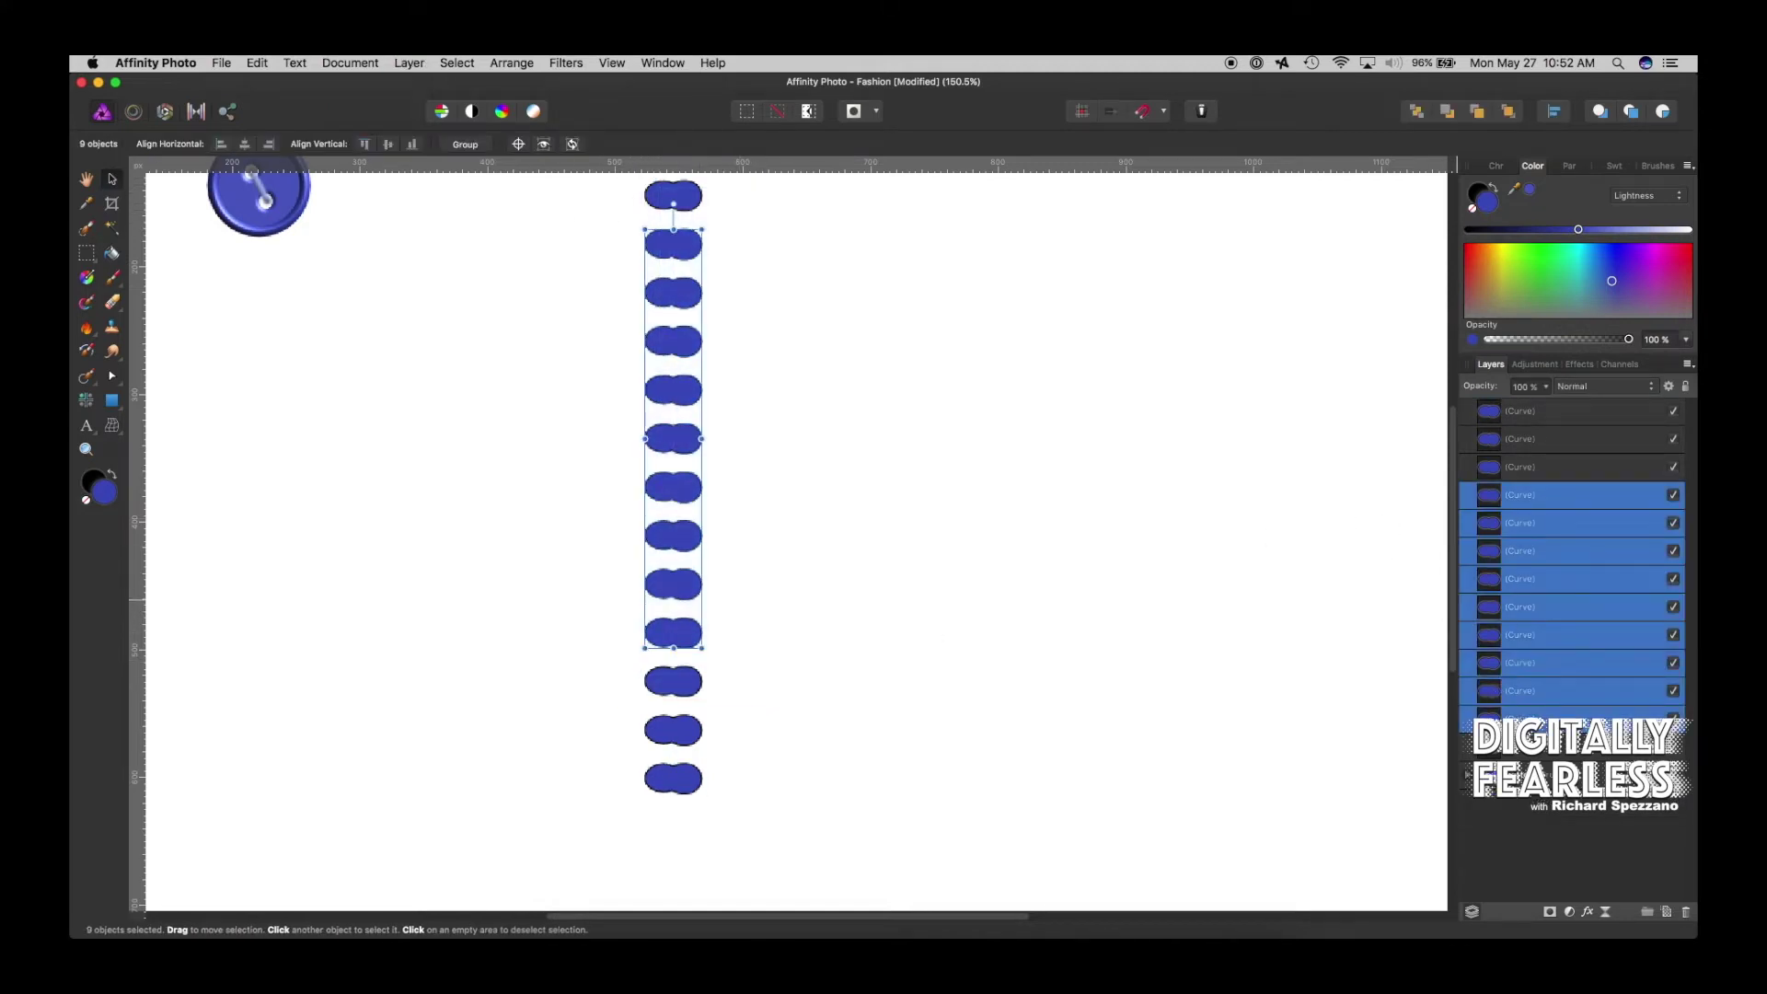
pyautogui.click(1491, 753)
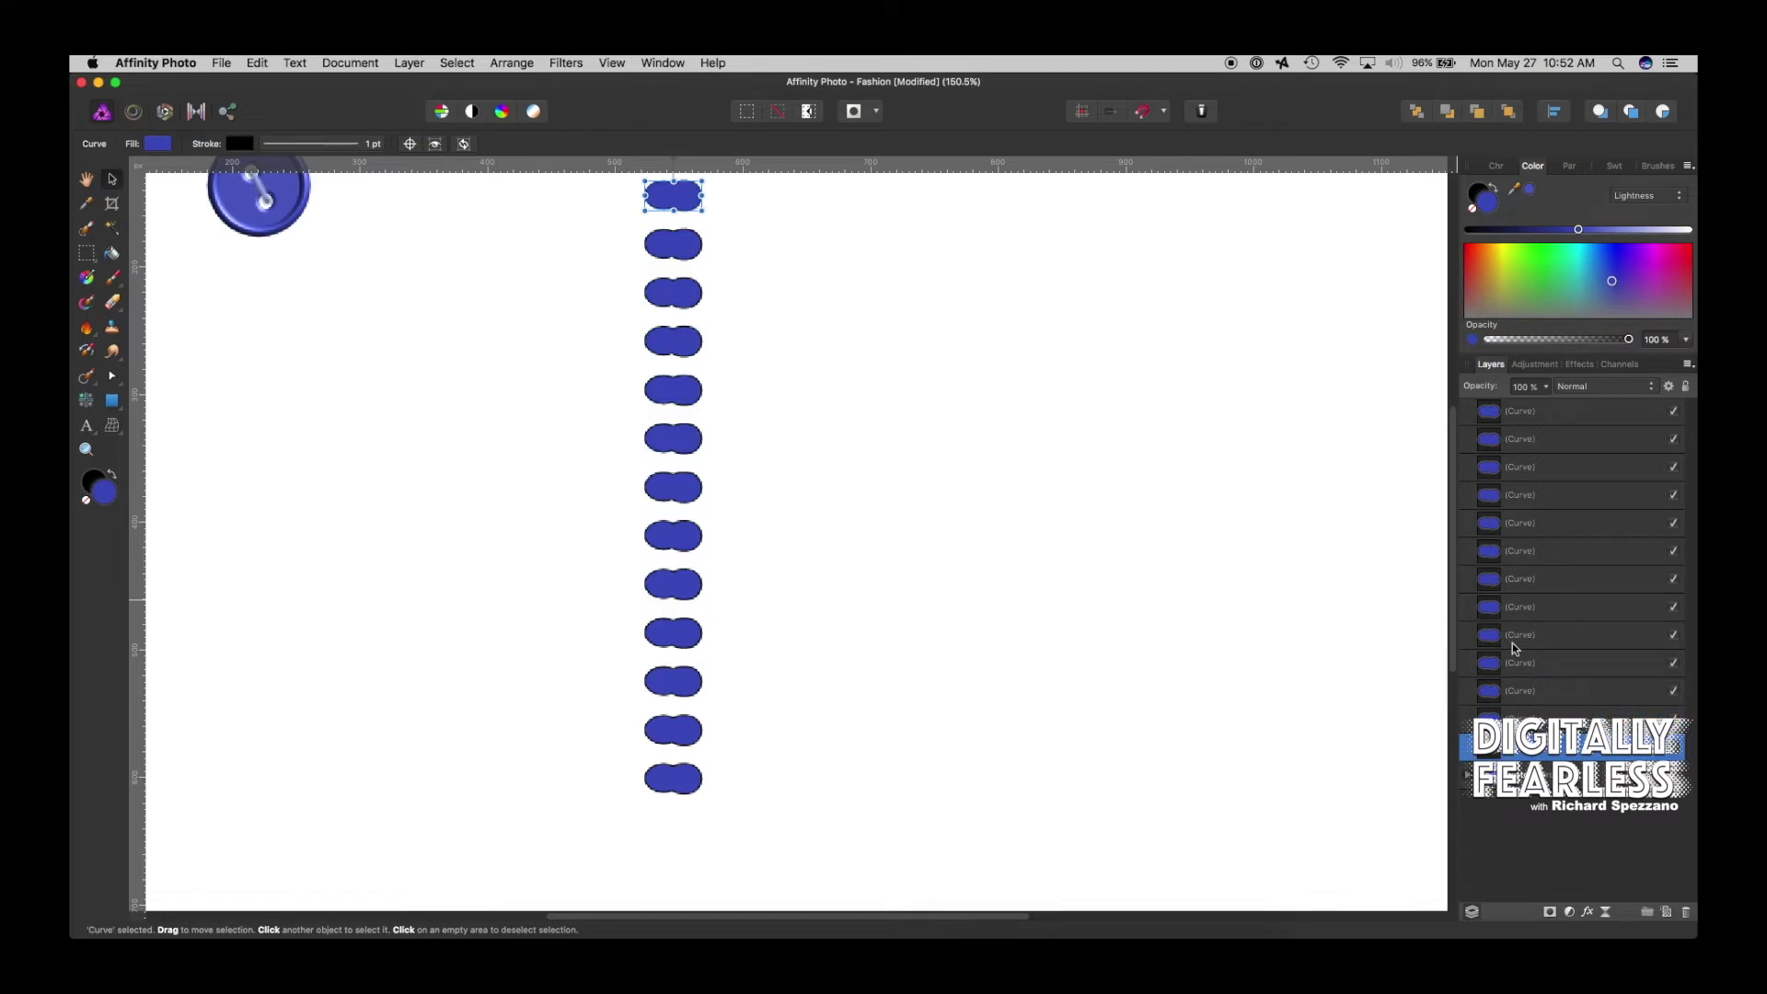
pyautogui.keyDown('shift'); pyautogui.click(1487, 414); pyautogui.keyUp('shift')
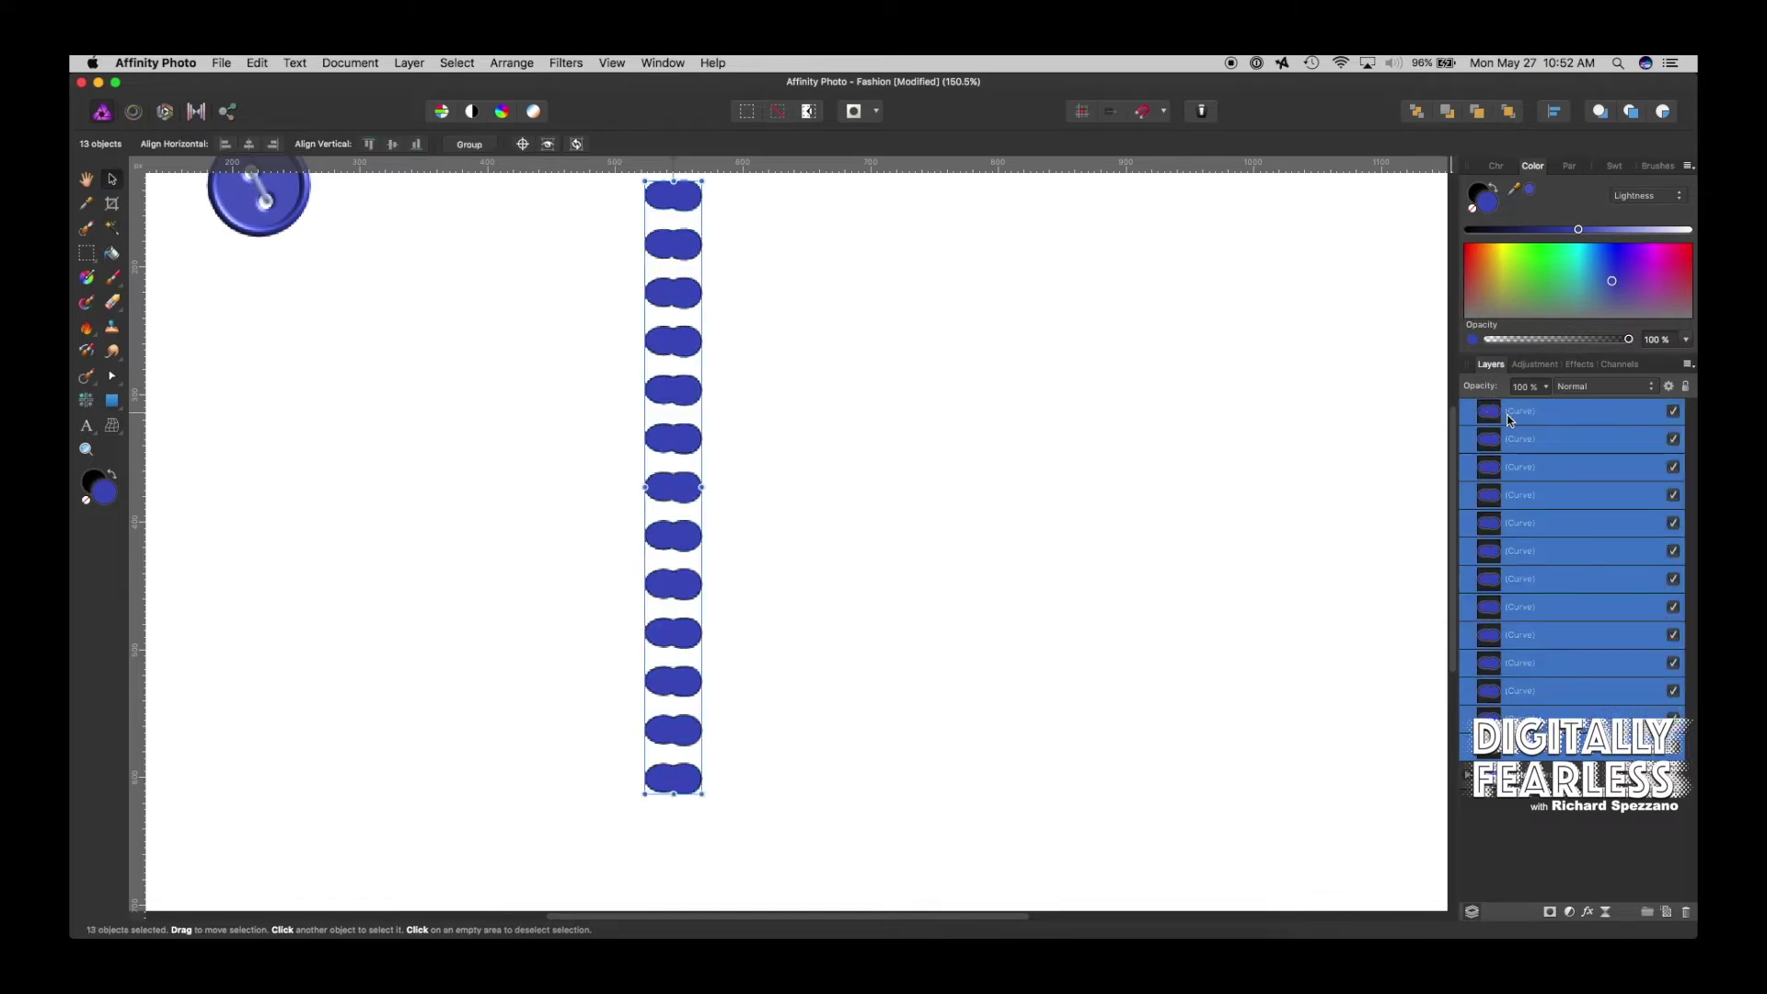
pyautogui.press('super+g')
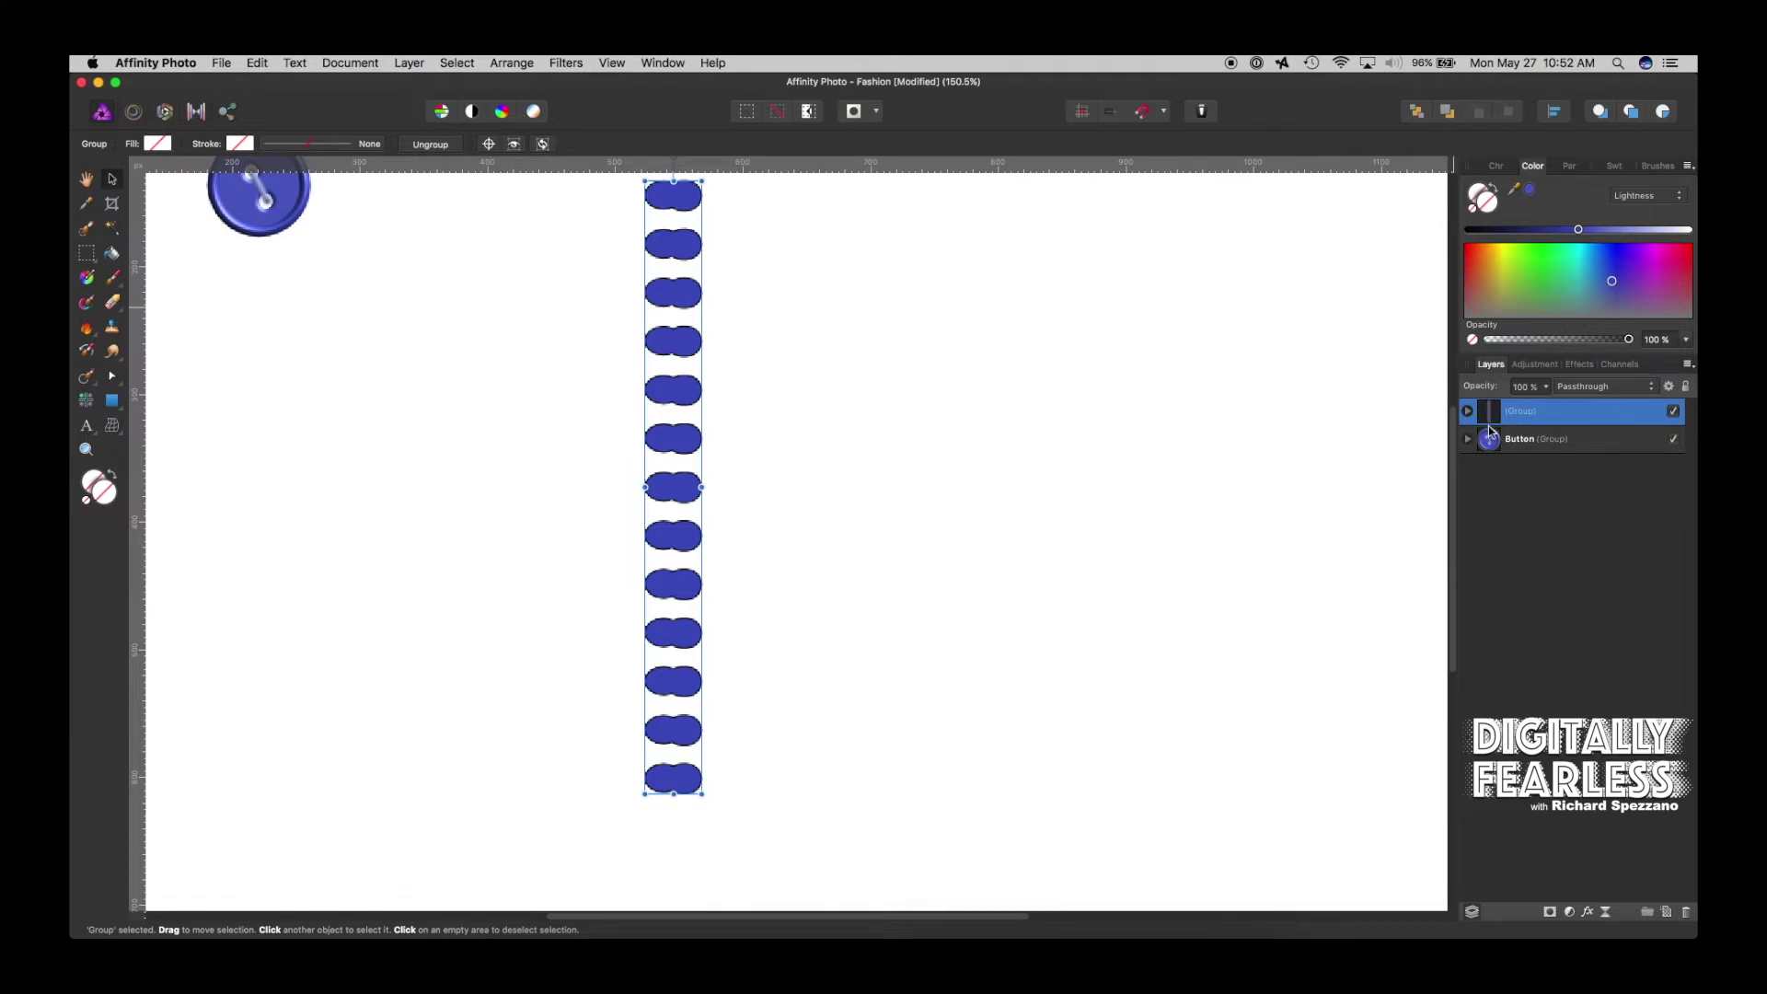
# Duplicate the column group, flip the copy horizontally and offset it down and left so its shapes interlock with the original's
pyautogui.press('super+j')
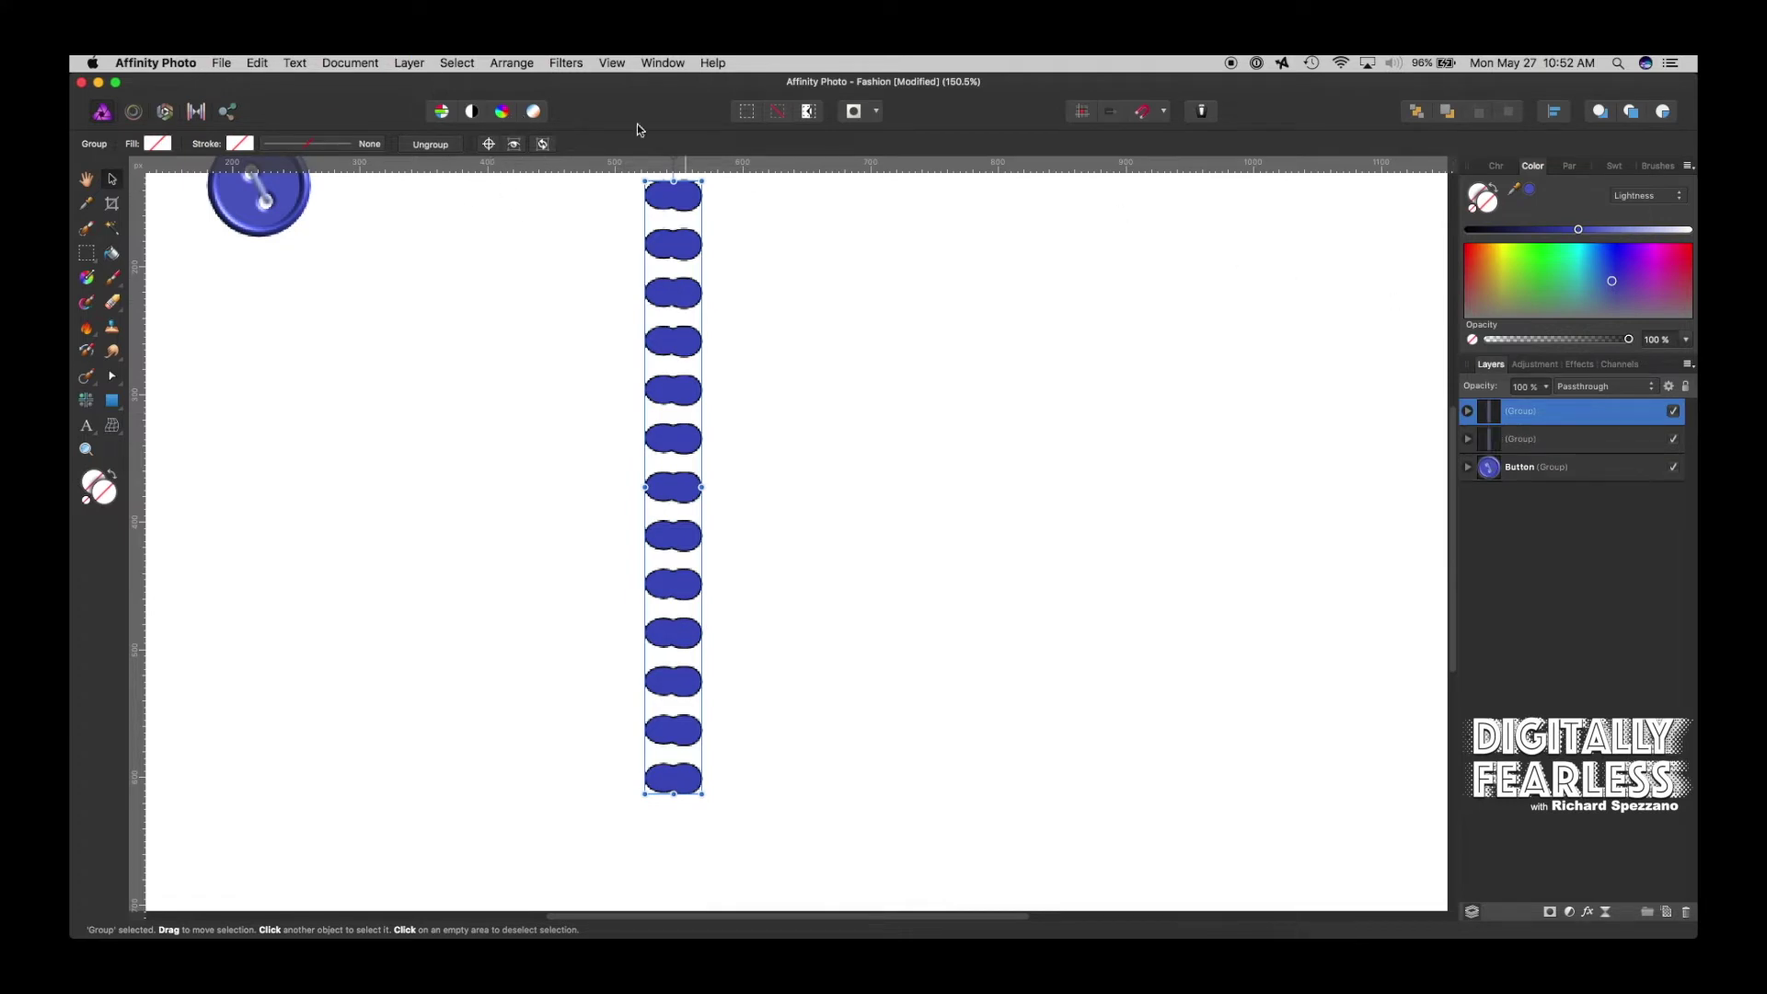
pyautogui.click(509, 63)
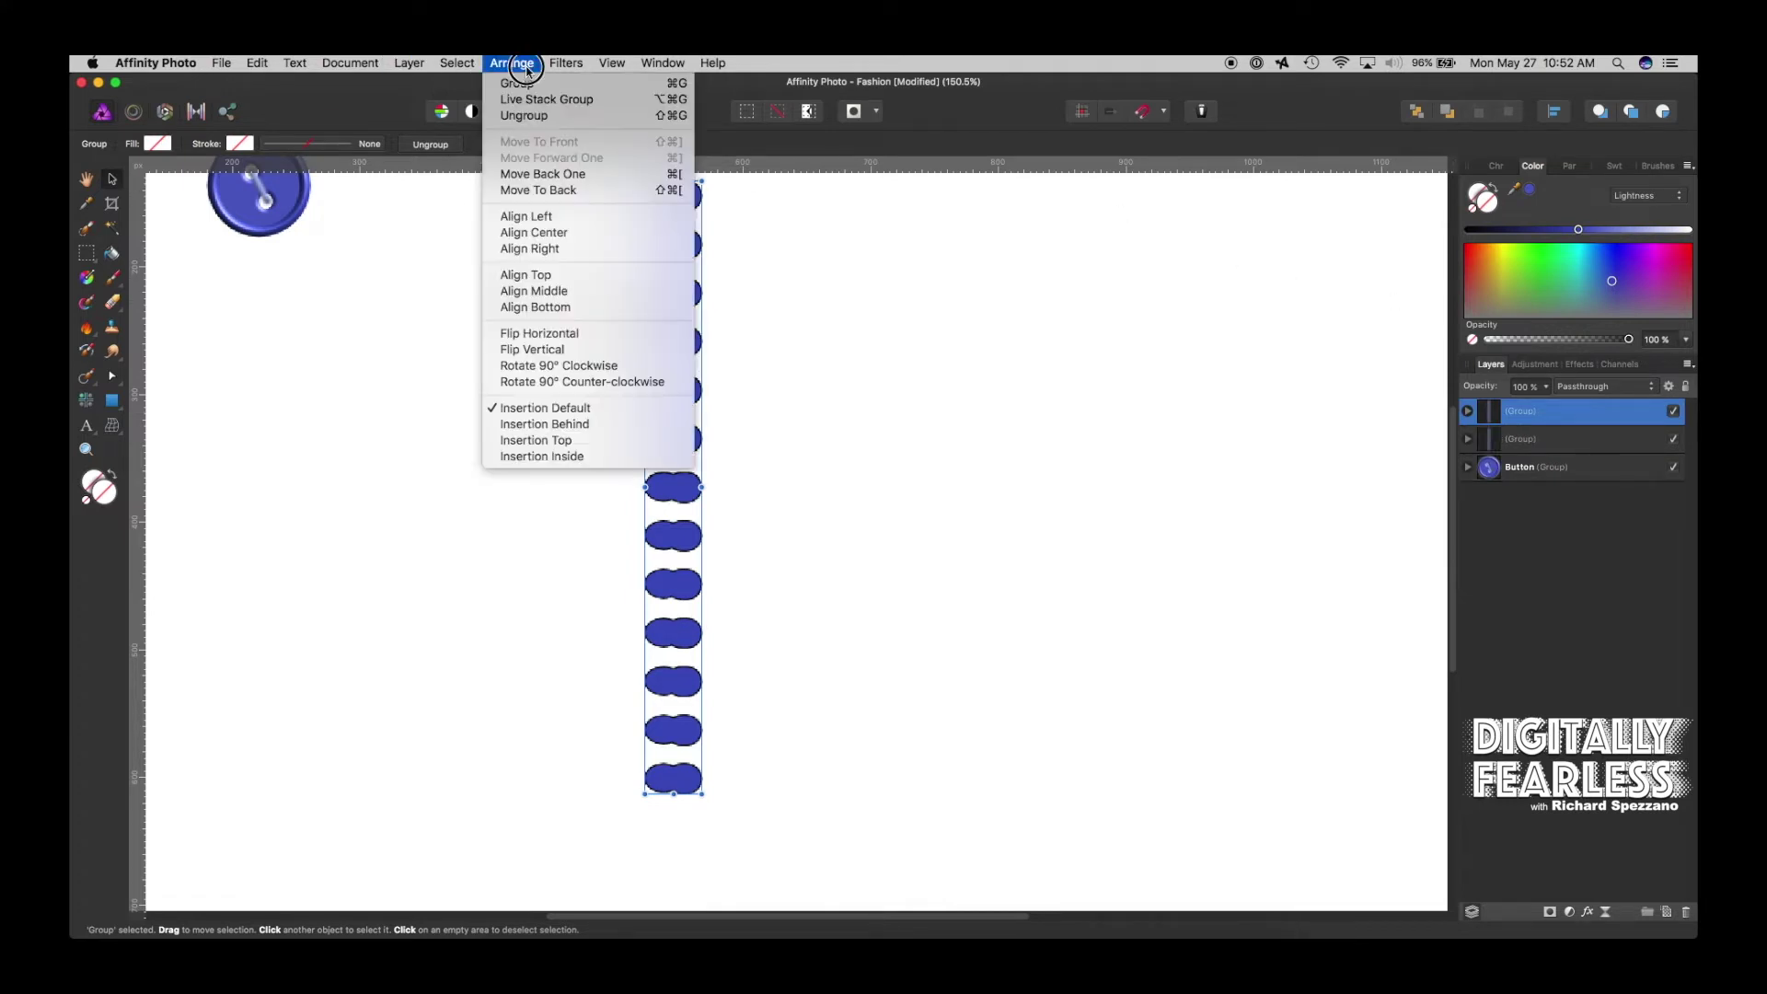
pyautogui.click(589, 337)
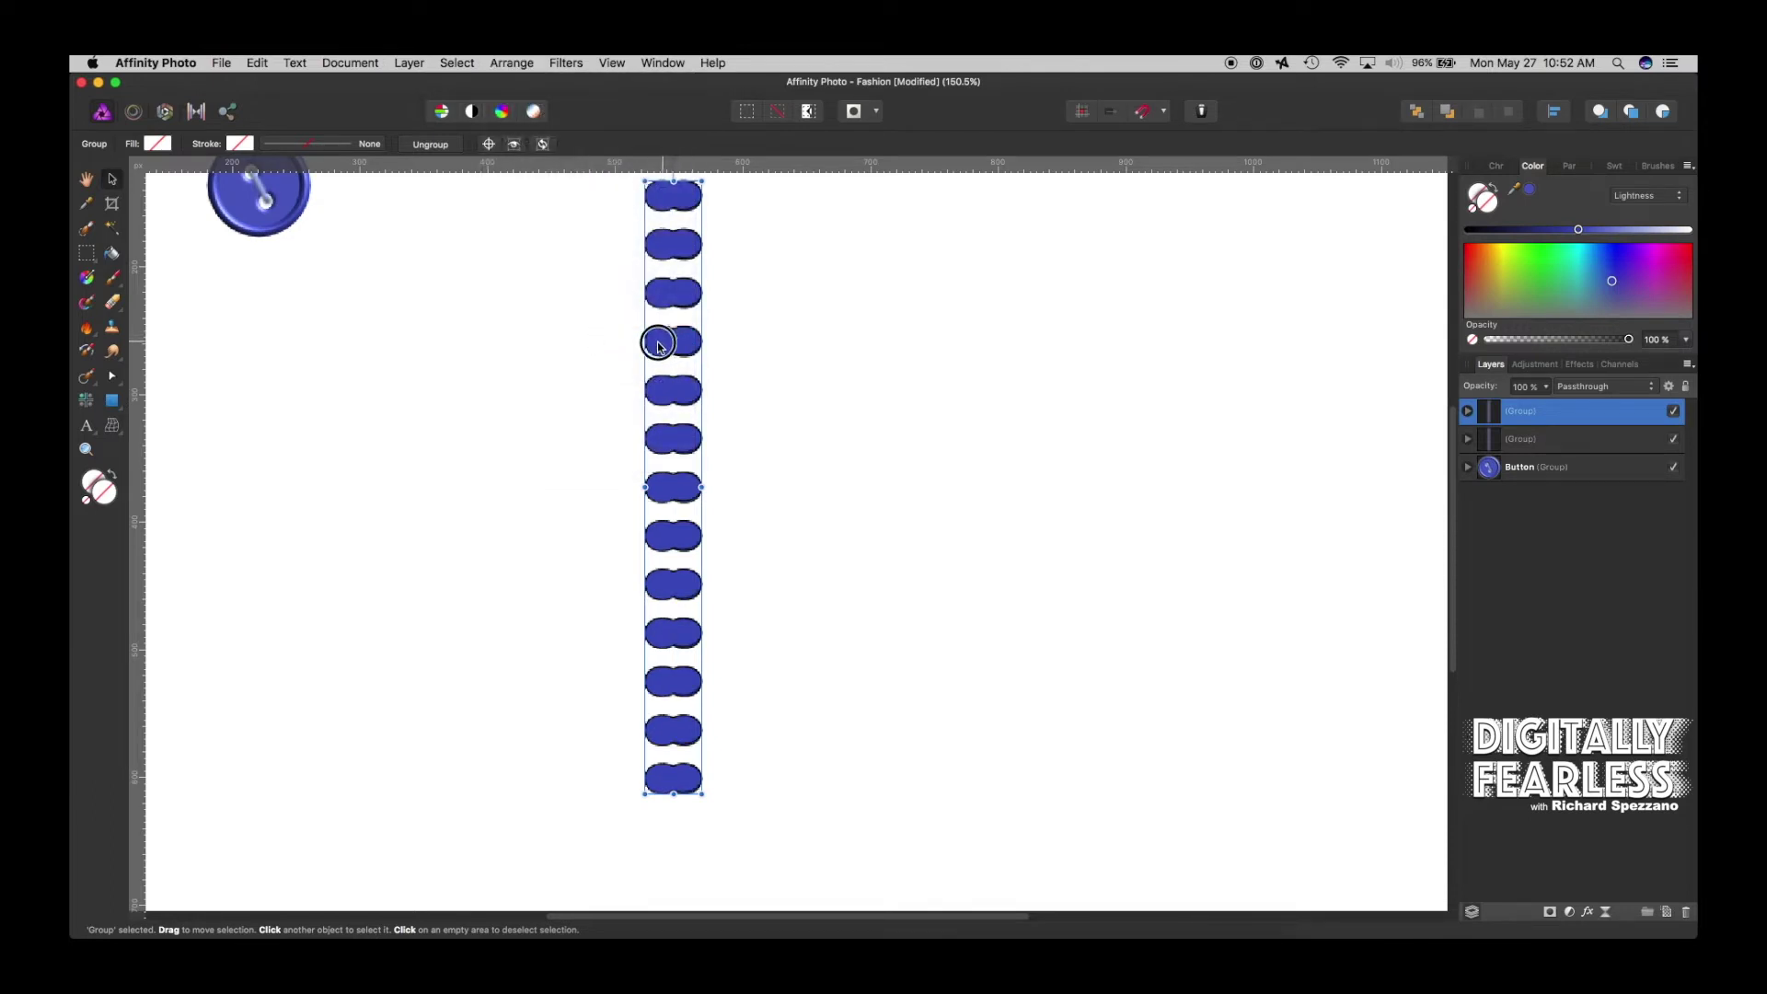
pyautogui.moveTo(658, 346); pyautogui.dragTo(652, 366)
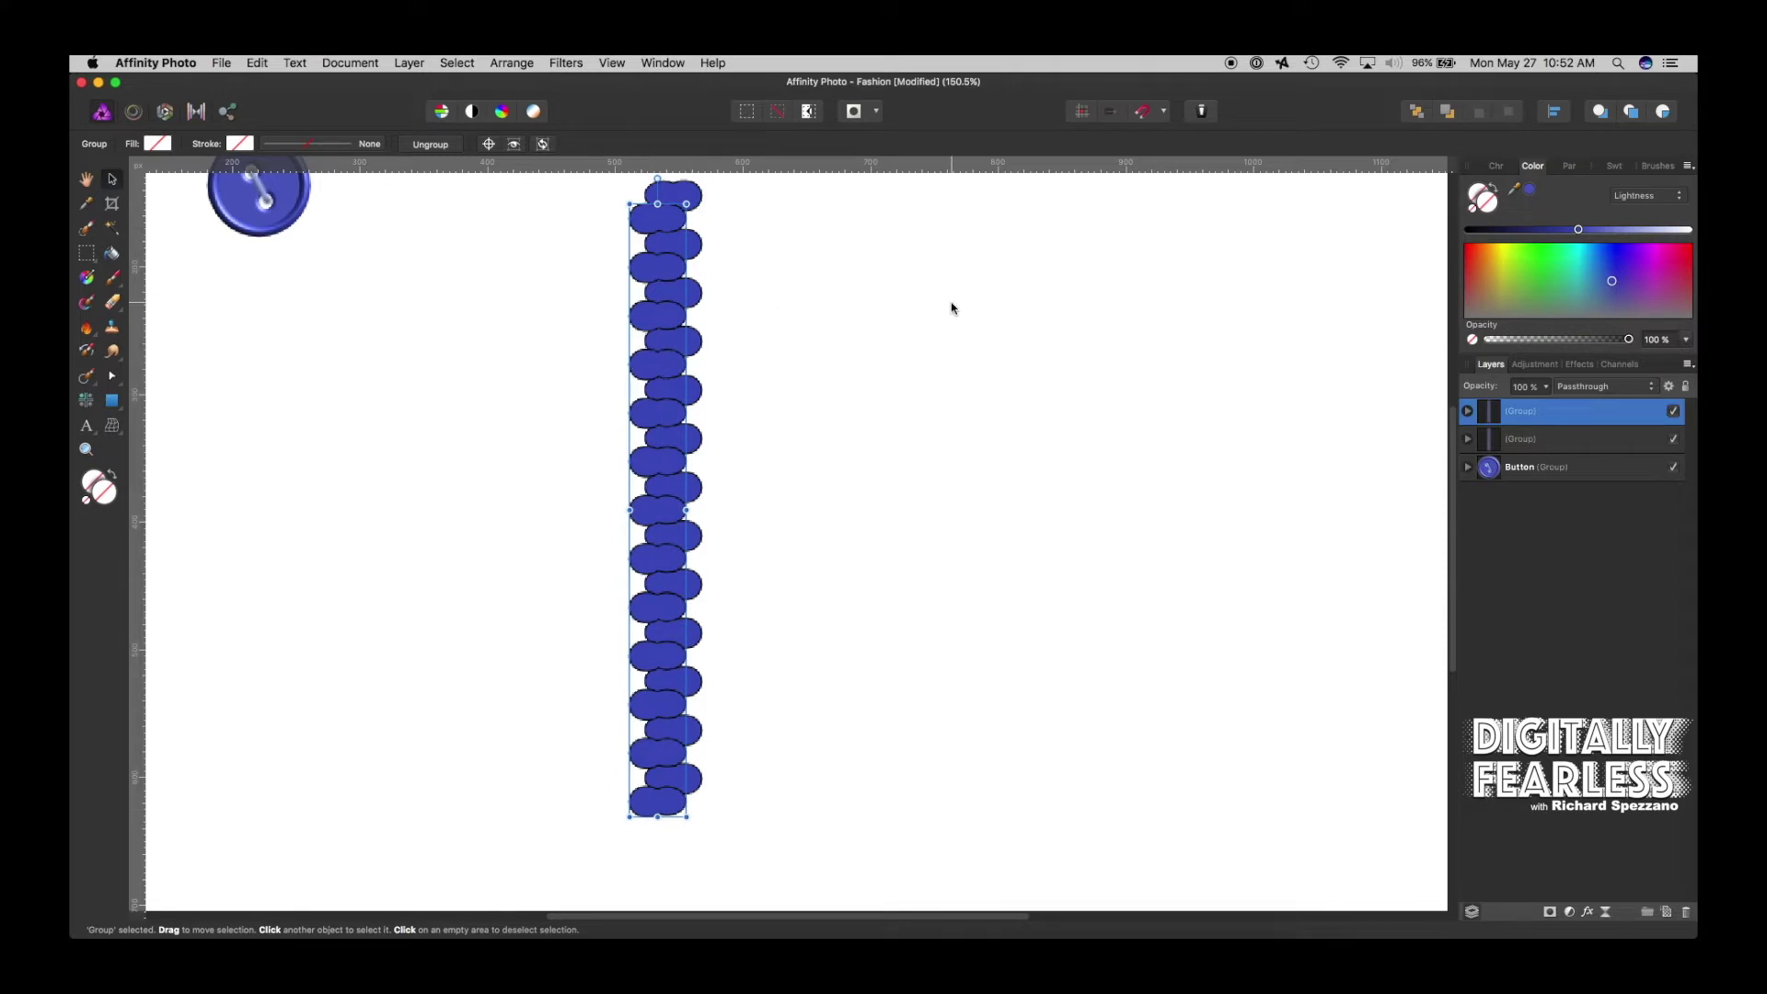
pyautogui.moveTo(657, 226); pyautogui.dragTo(659, 226)
pyautogui.click(939, 260)
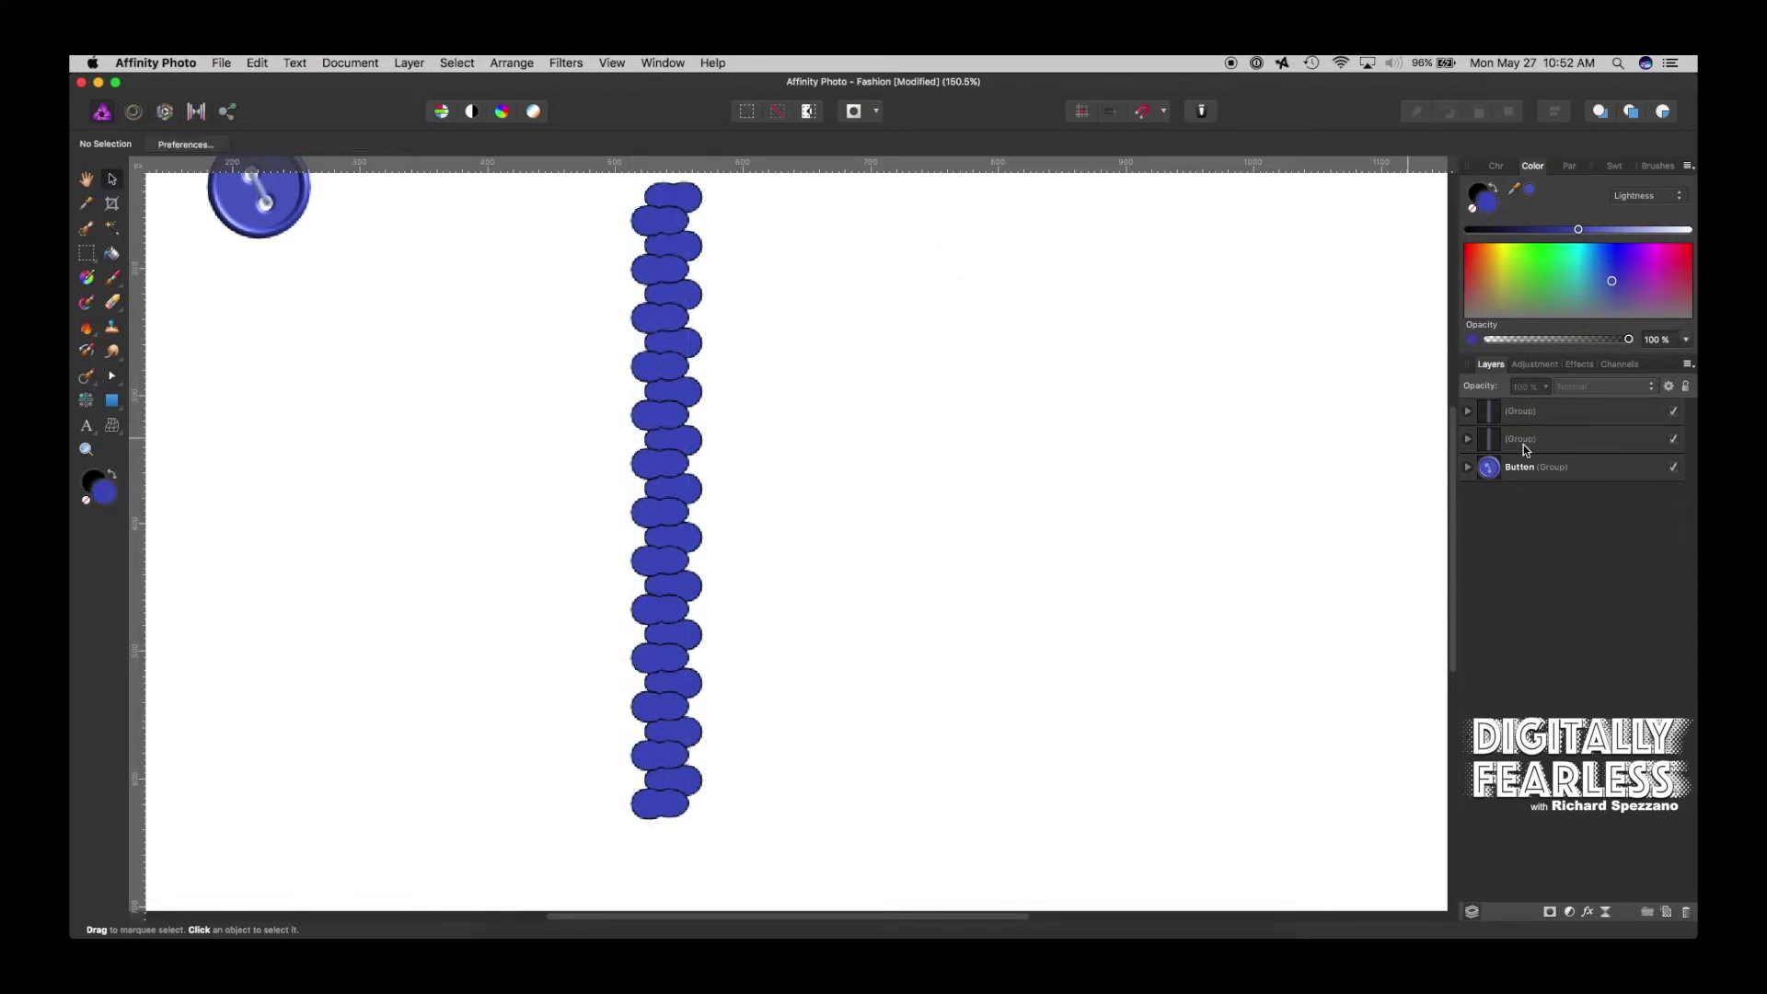
# Draw a tall rectangle covering the interlocked column and fill it with a more muted, greyish blue
pyautogui.press('m')
pyautogui.scroll(1, 644, 368)
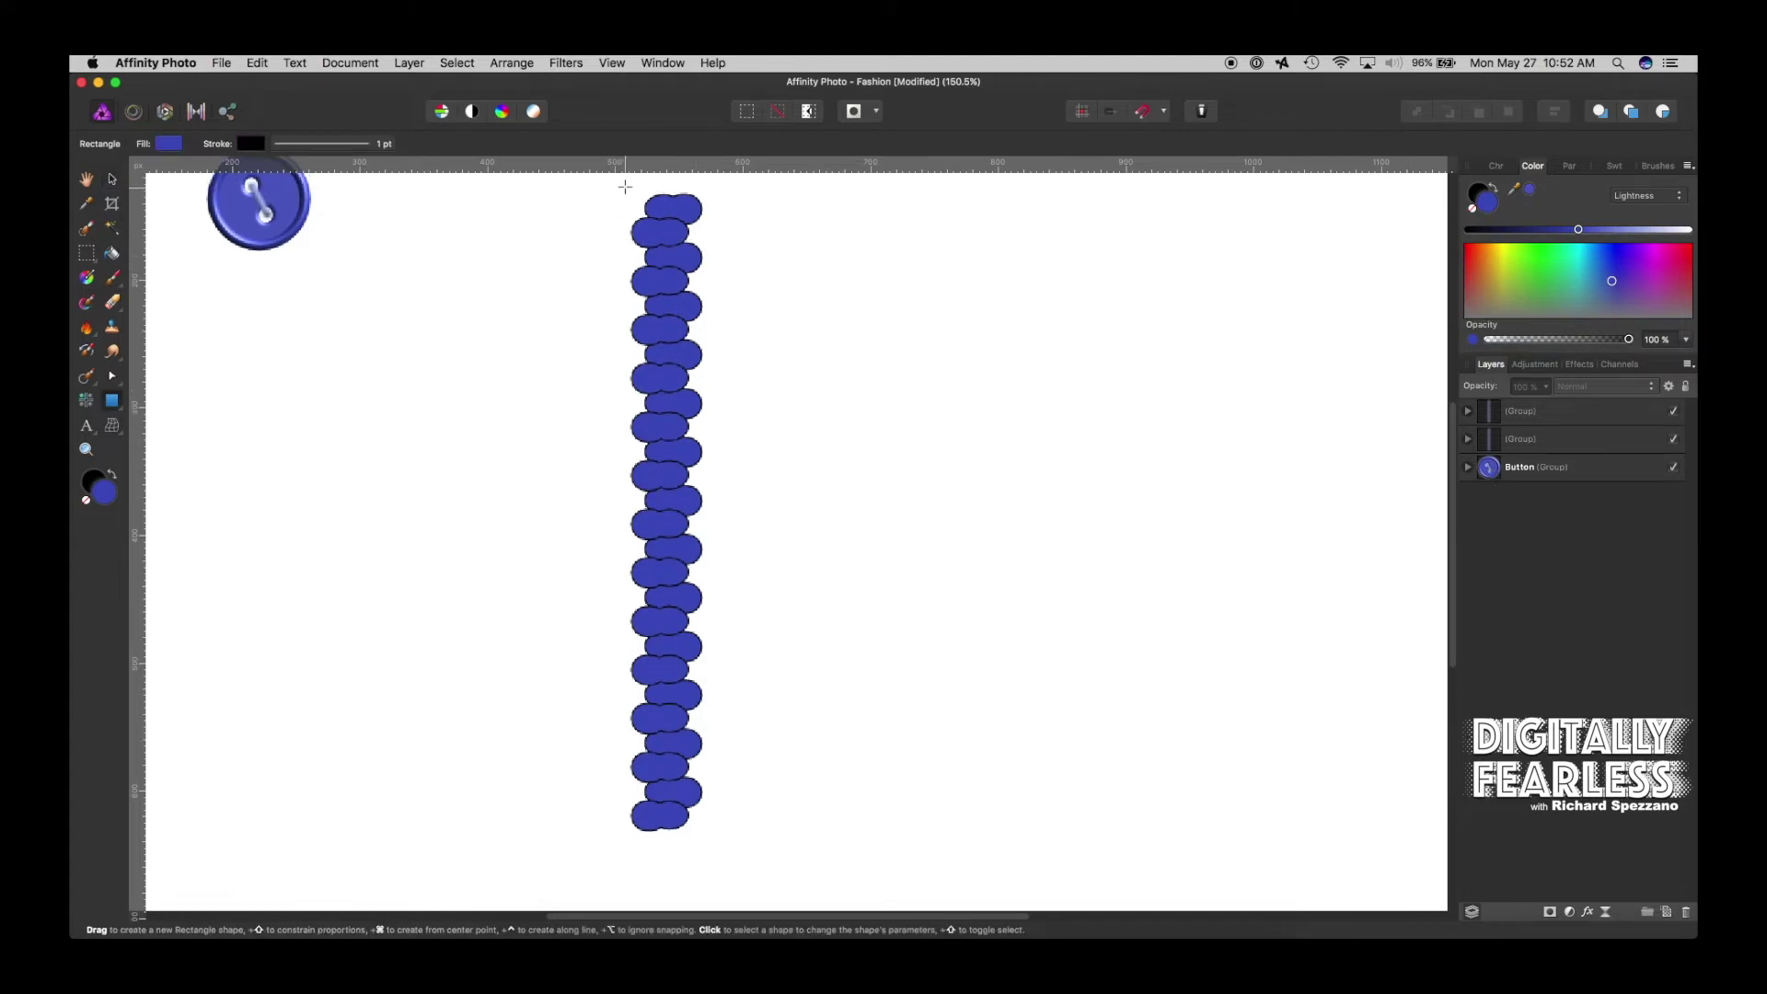
pyautogui.moveTo(625, 186)
pyautogui.mouseDown()
pyautogui.moveTo(669, 267)
pyautogui.moveTo(714, 647)
pyautogui.moveTo(700, 836)
pyautogui.mouseUp()
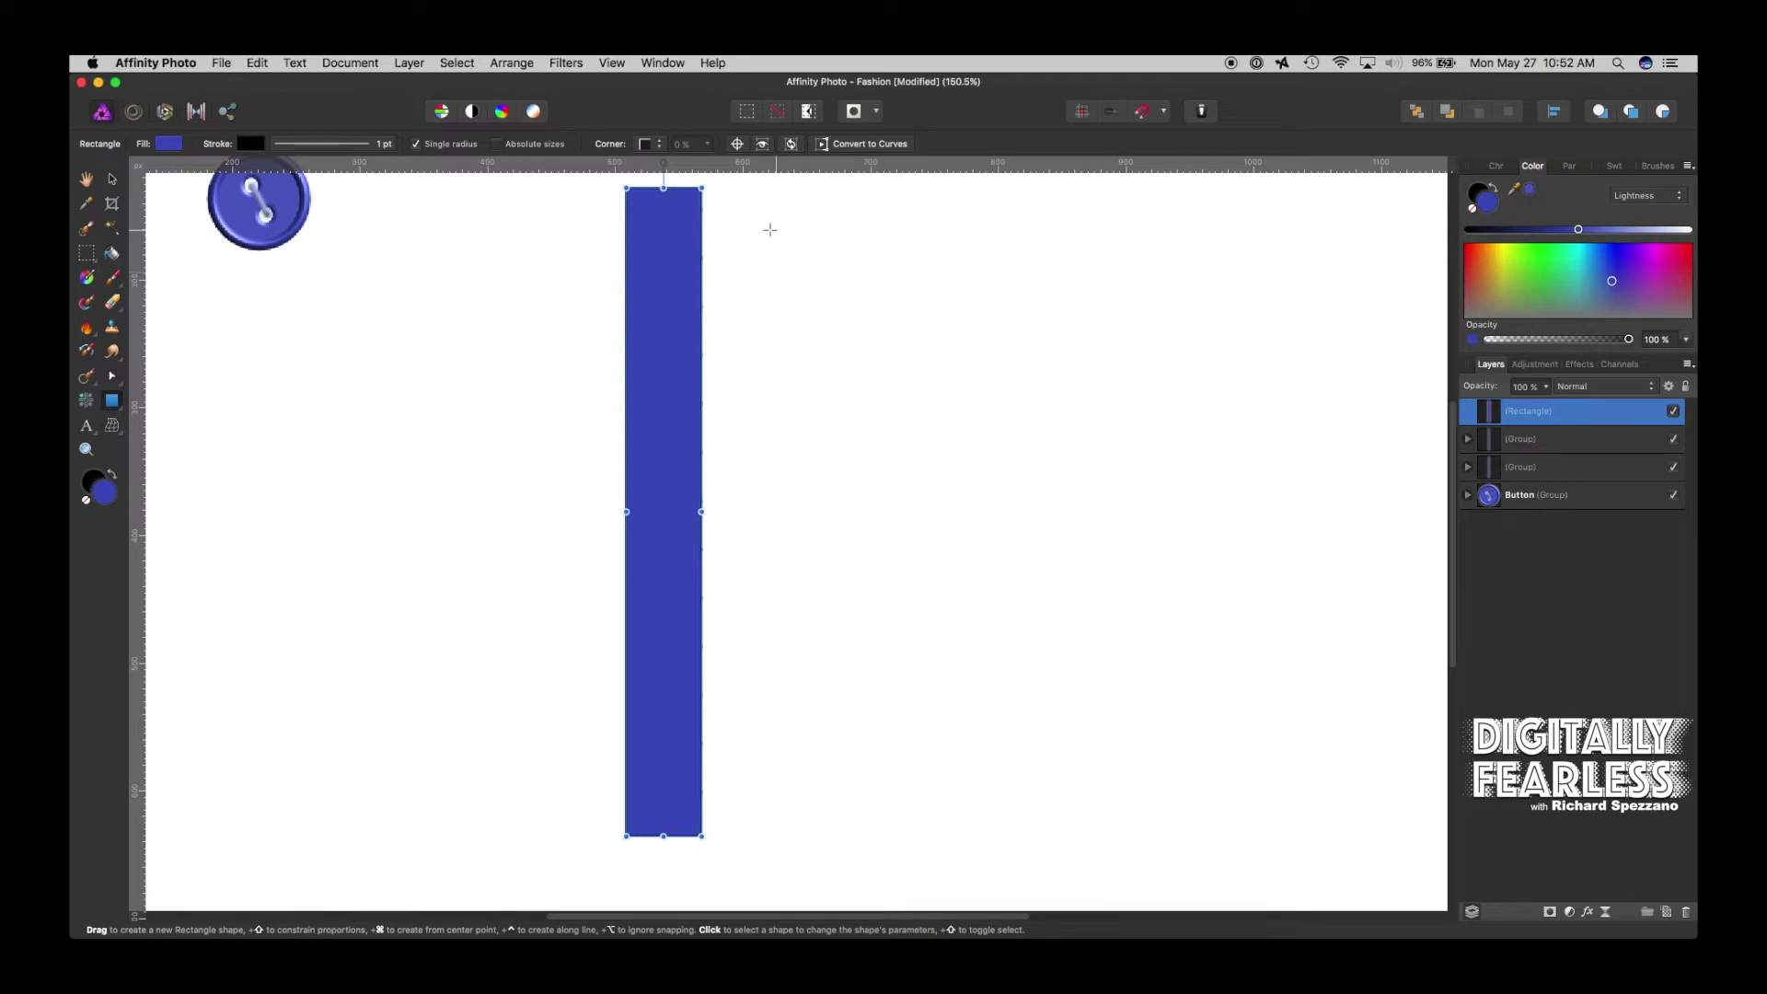
pyautogui.click(1606, 290)
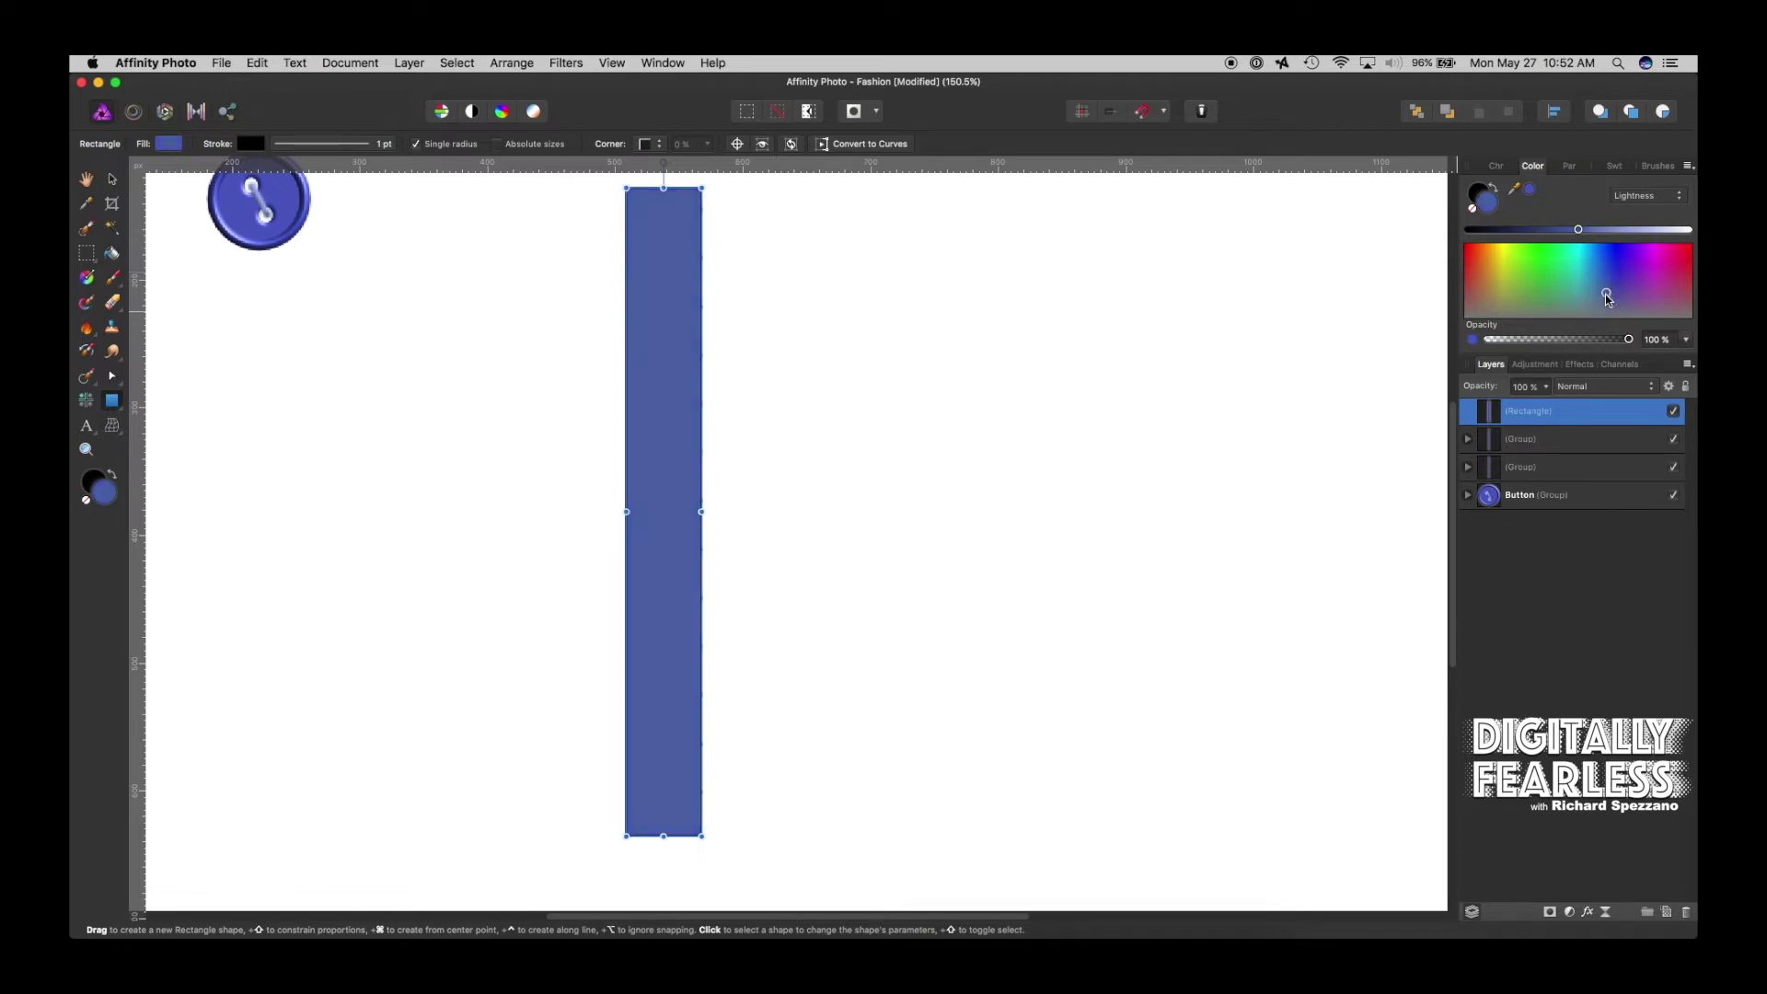
pyautogui.click(1605, 295)
pyautogui.press('v')
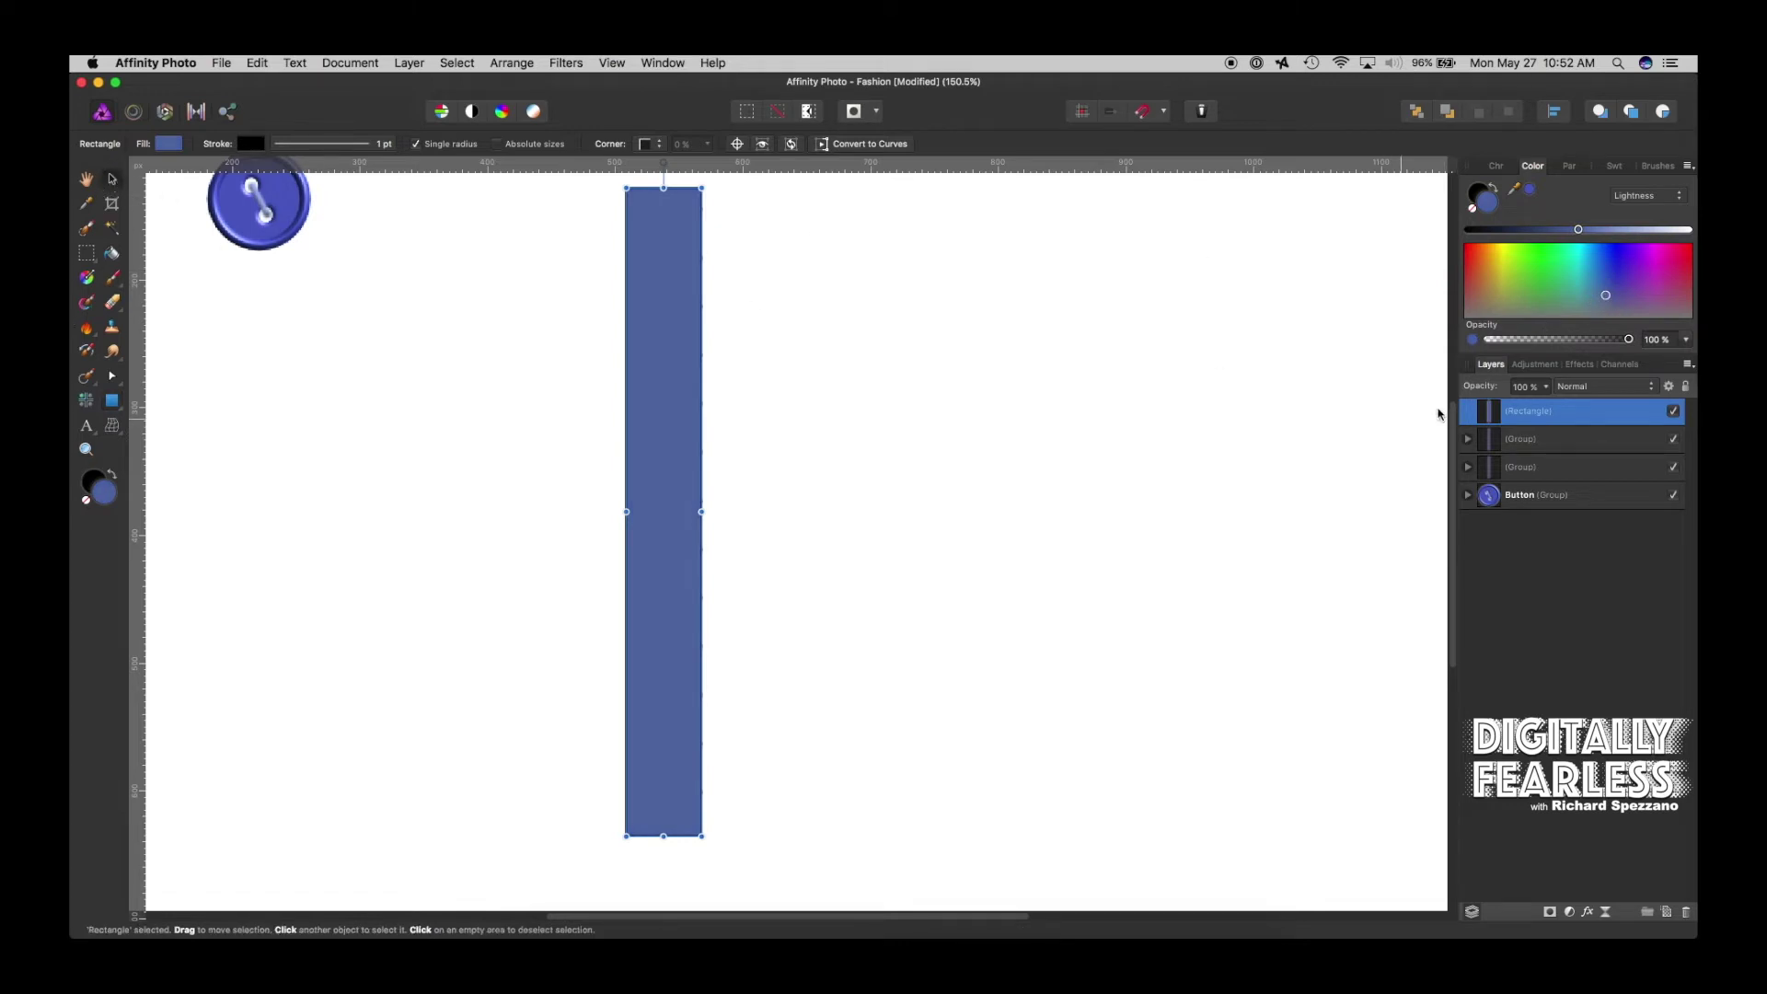
# Move the rectangle layer beneath both column groups and widen it slightly past the shapes' right edge
pyautogui.moveTo(1494, 416); pyautogui.dragTo(1475, 490)
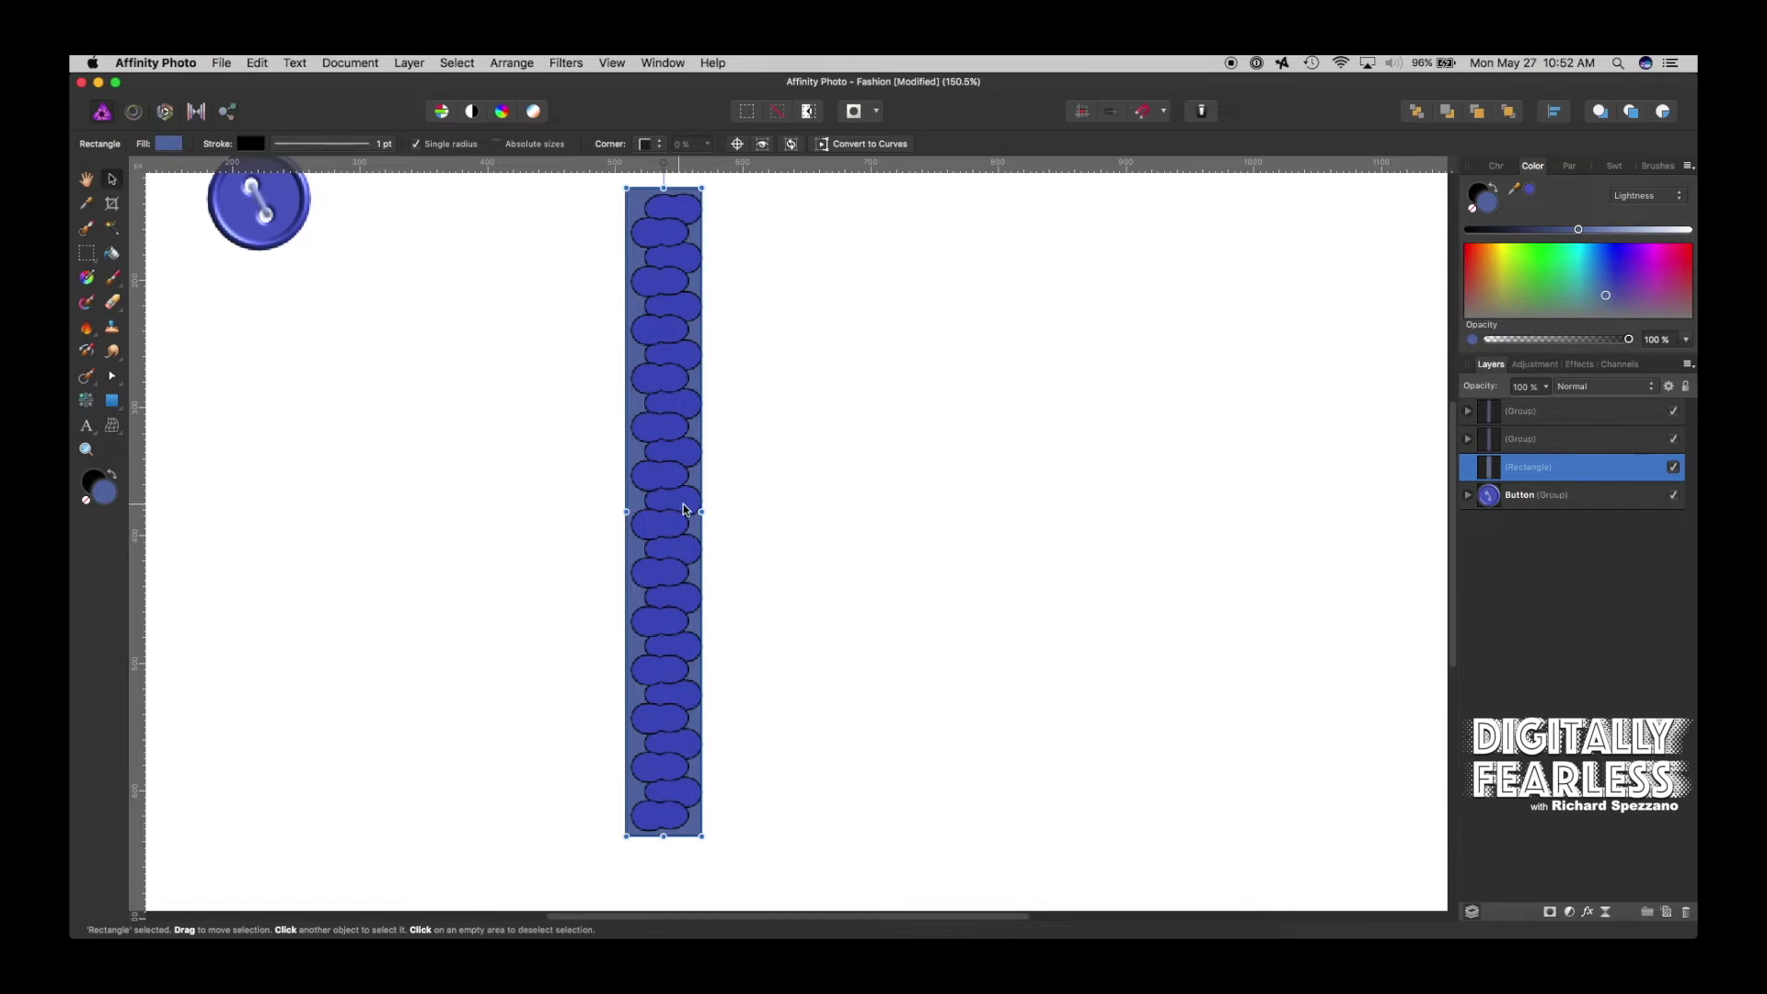
pyautogui.moveTo(704, 512); pyautogui.dragTo(708, 510)
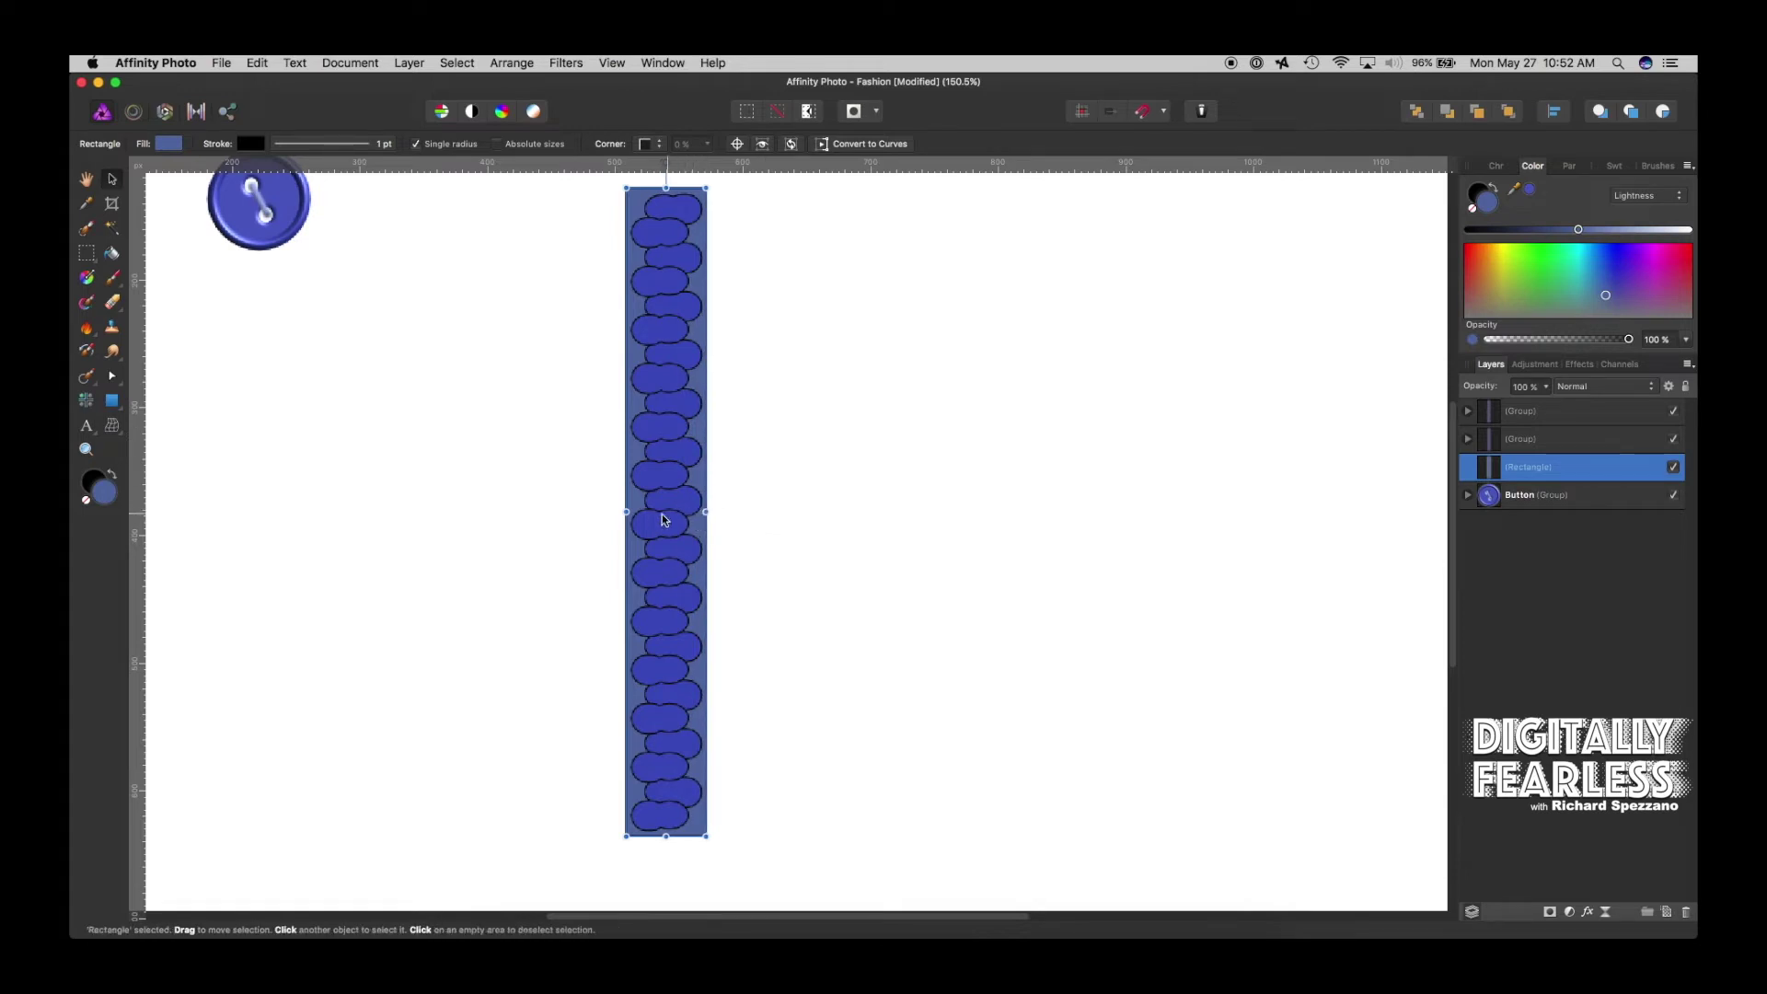
pyautogui.click(525, 497)
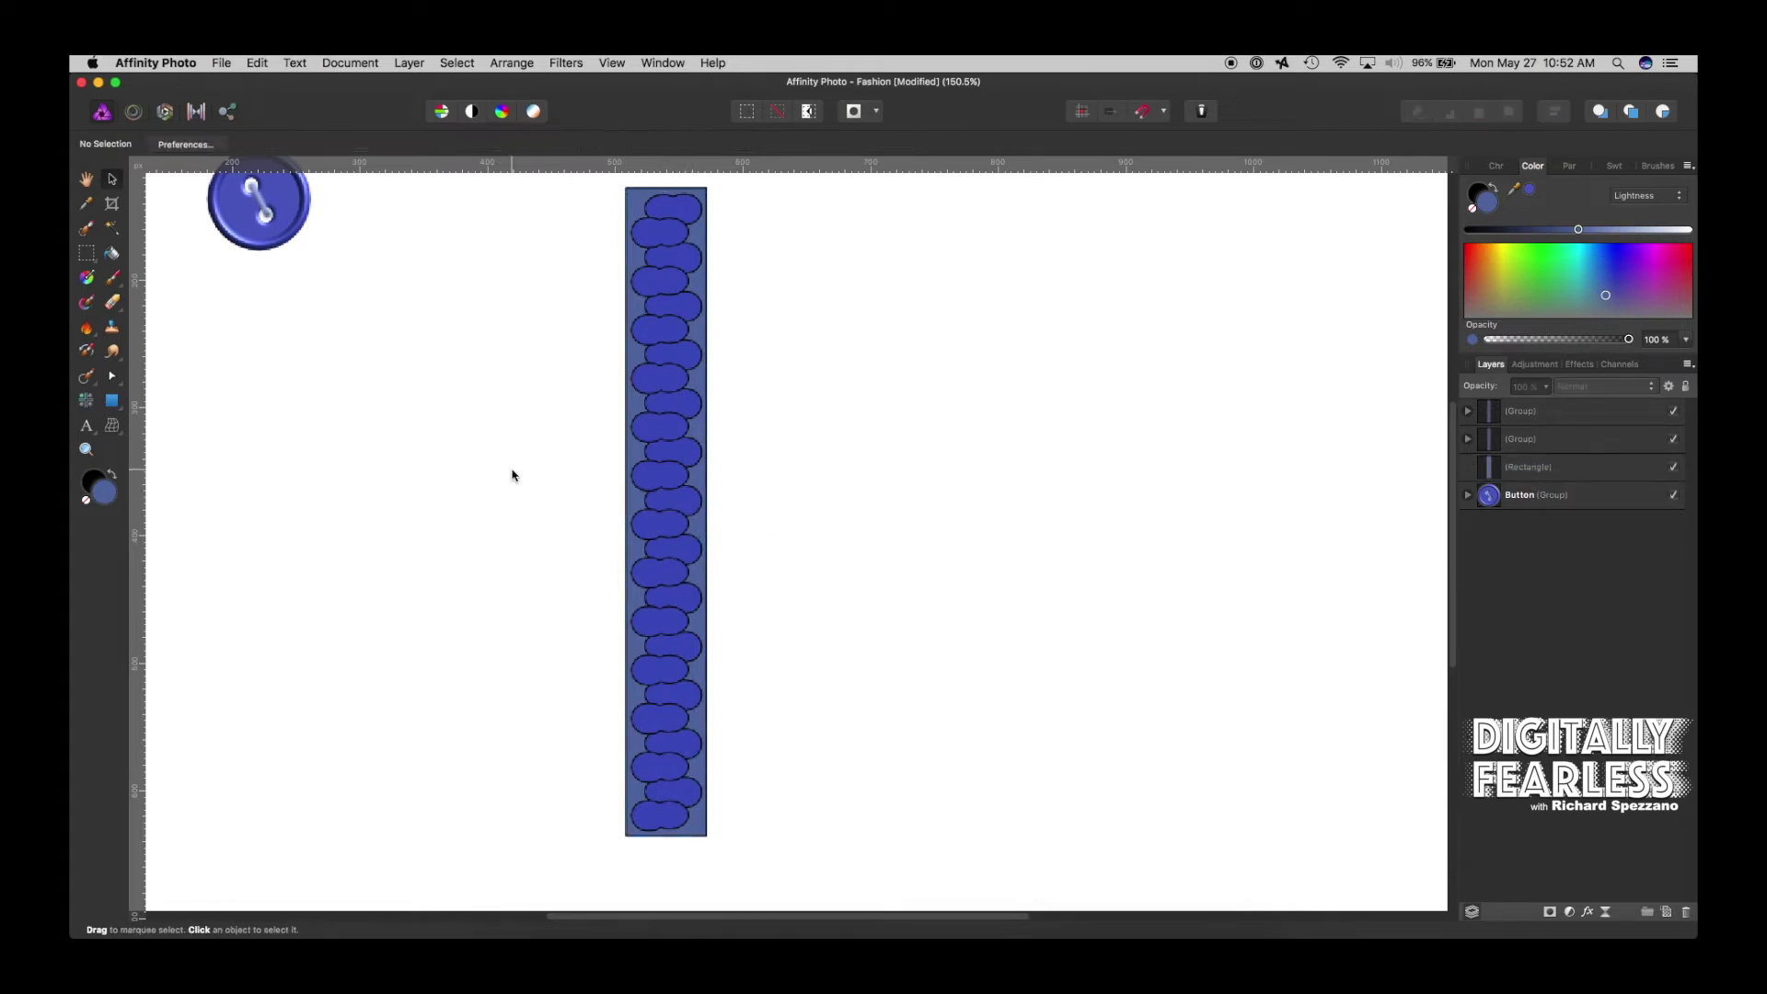
# Shorten the backing rectangle slightly at its upper and lower edges to fit the column's ends more closely
pyautogui.click(655, 208)
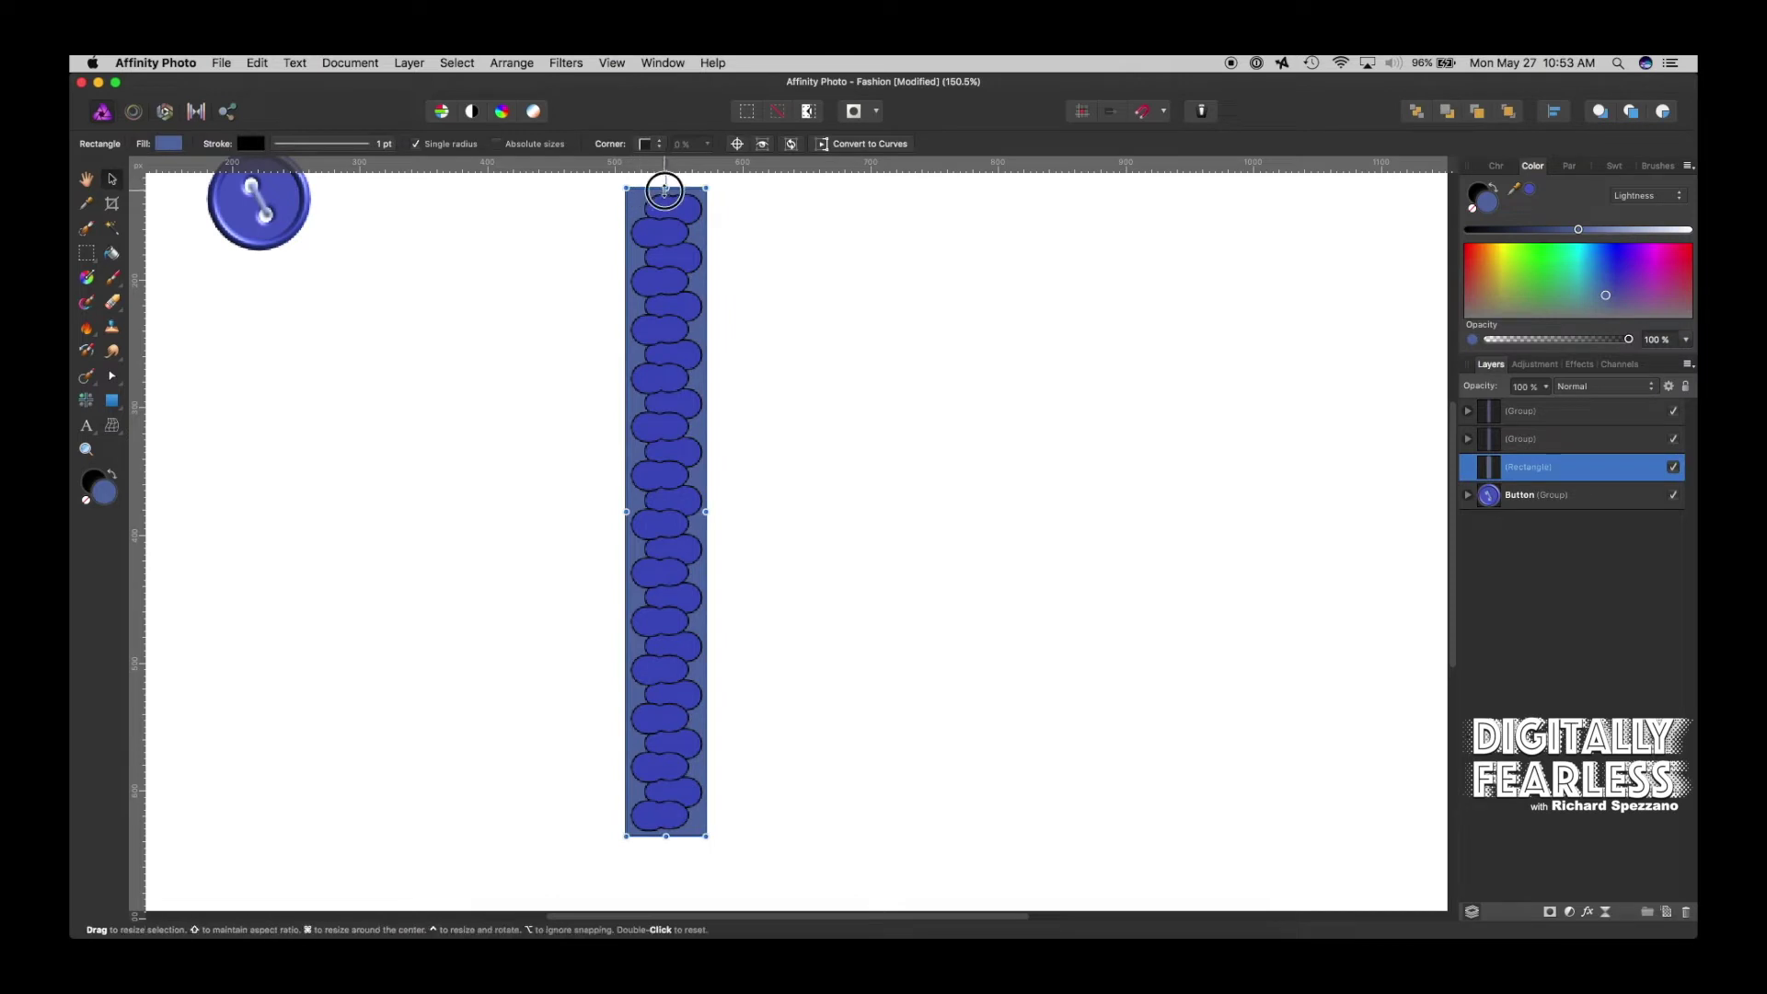
pyautogui.moveTo(666, 187); pyautogui.dragTo(662, 194)
pyautogui.moveTo(664, 193); pyautogui.dragTo(663, 194)
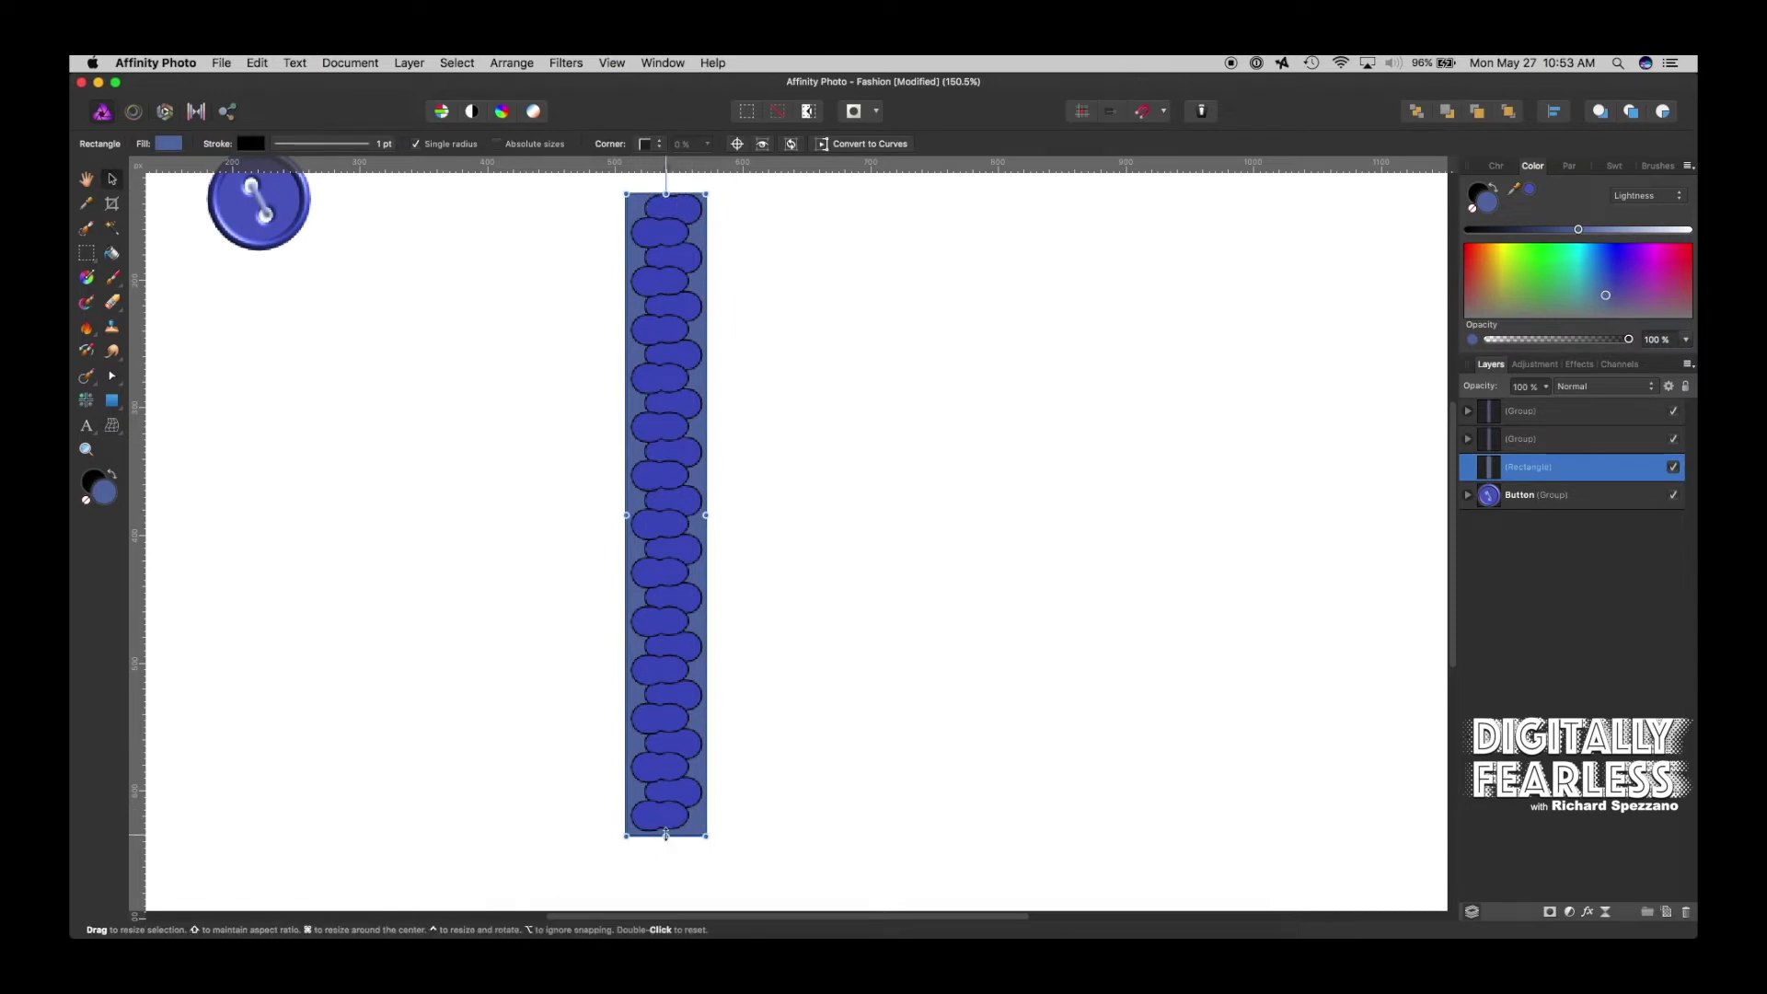
pyautogui.moveTo(666, 836); pyautogui.dragTo(670, 829)
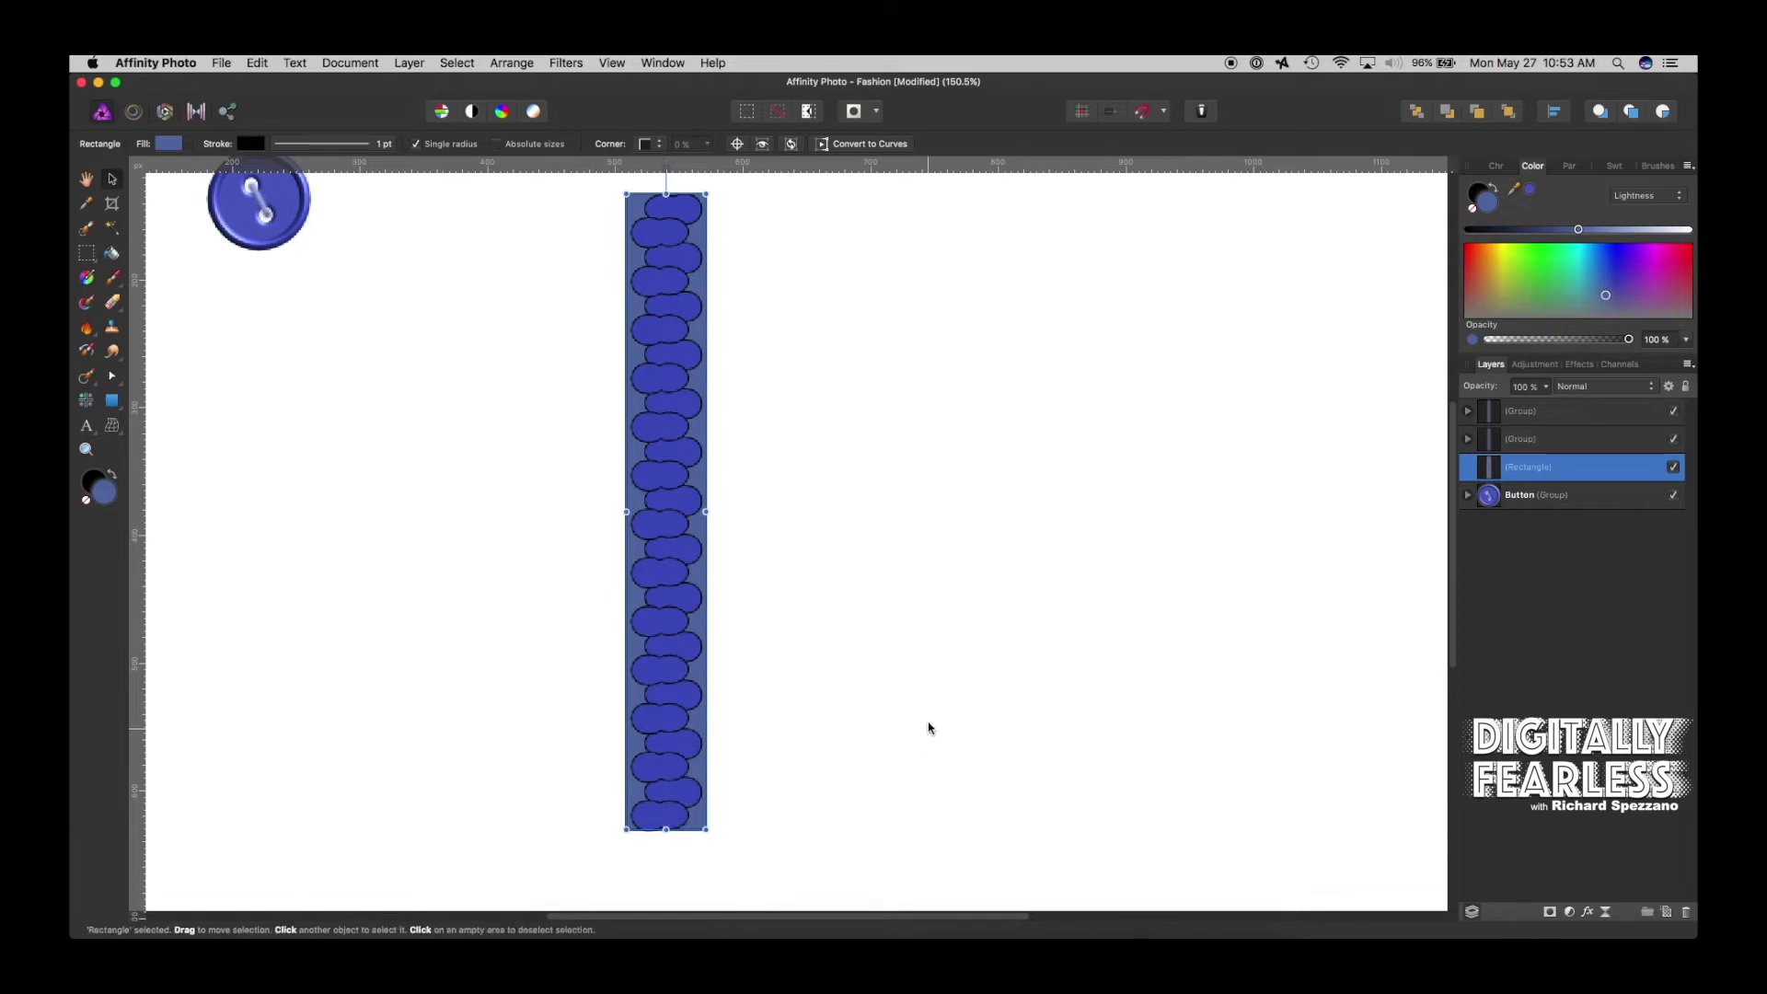
# Give the backing rectangle a dashed outline with a width of 2 pt
pyautogui.click(297, 145)
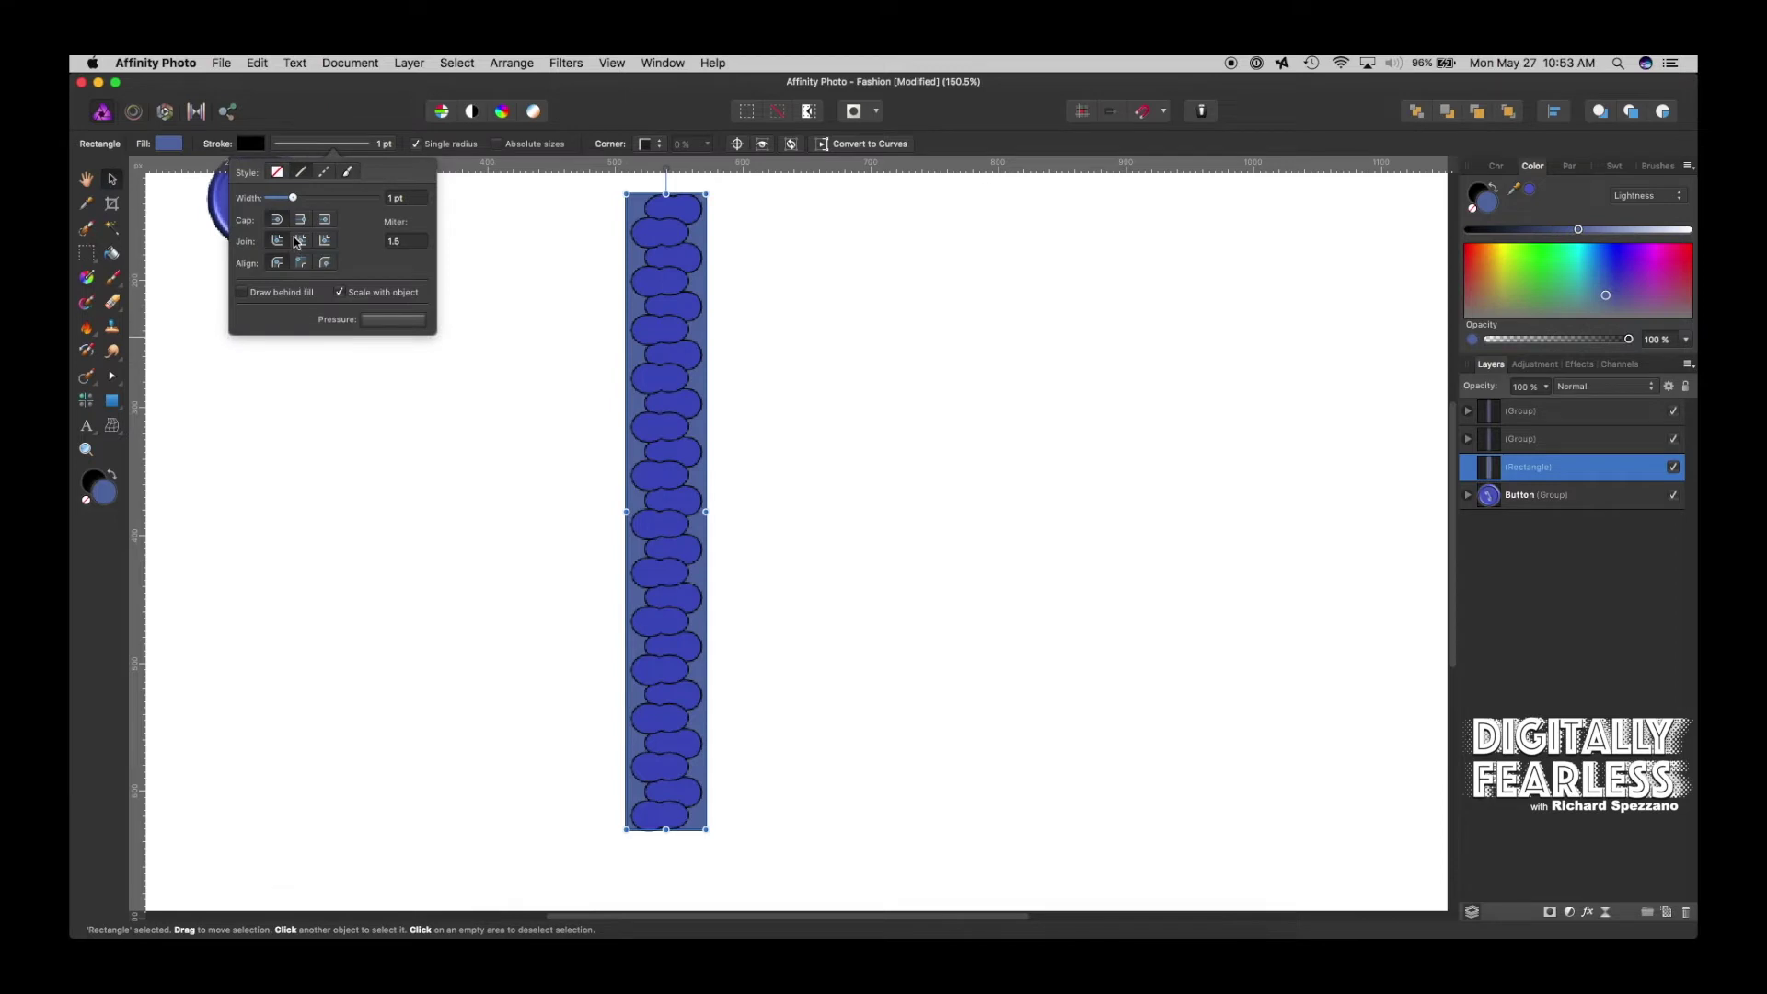
pyautogui.click(324, 172)
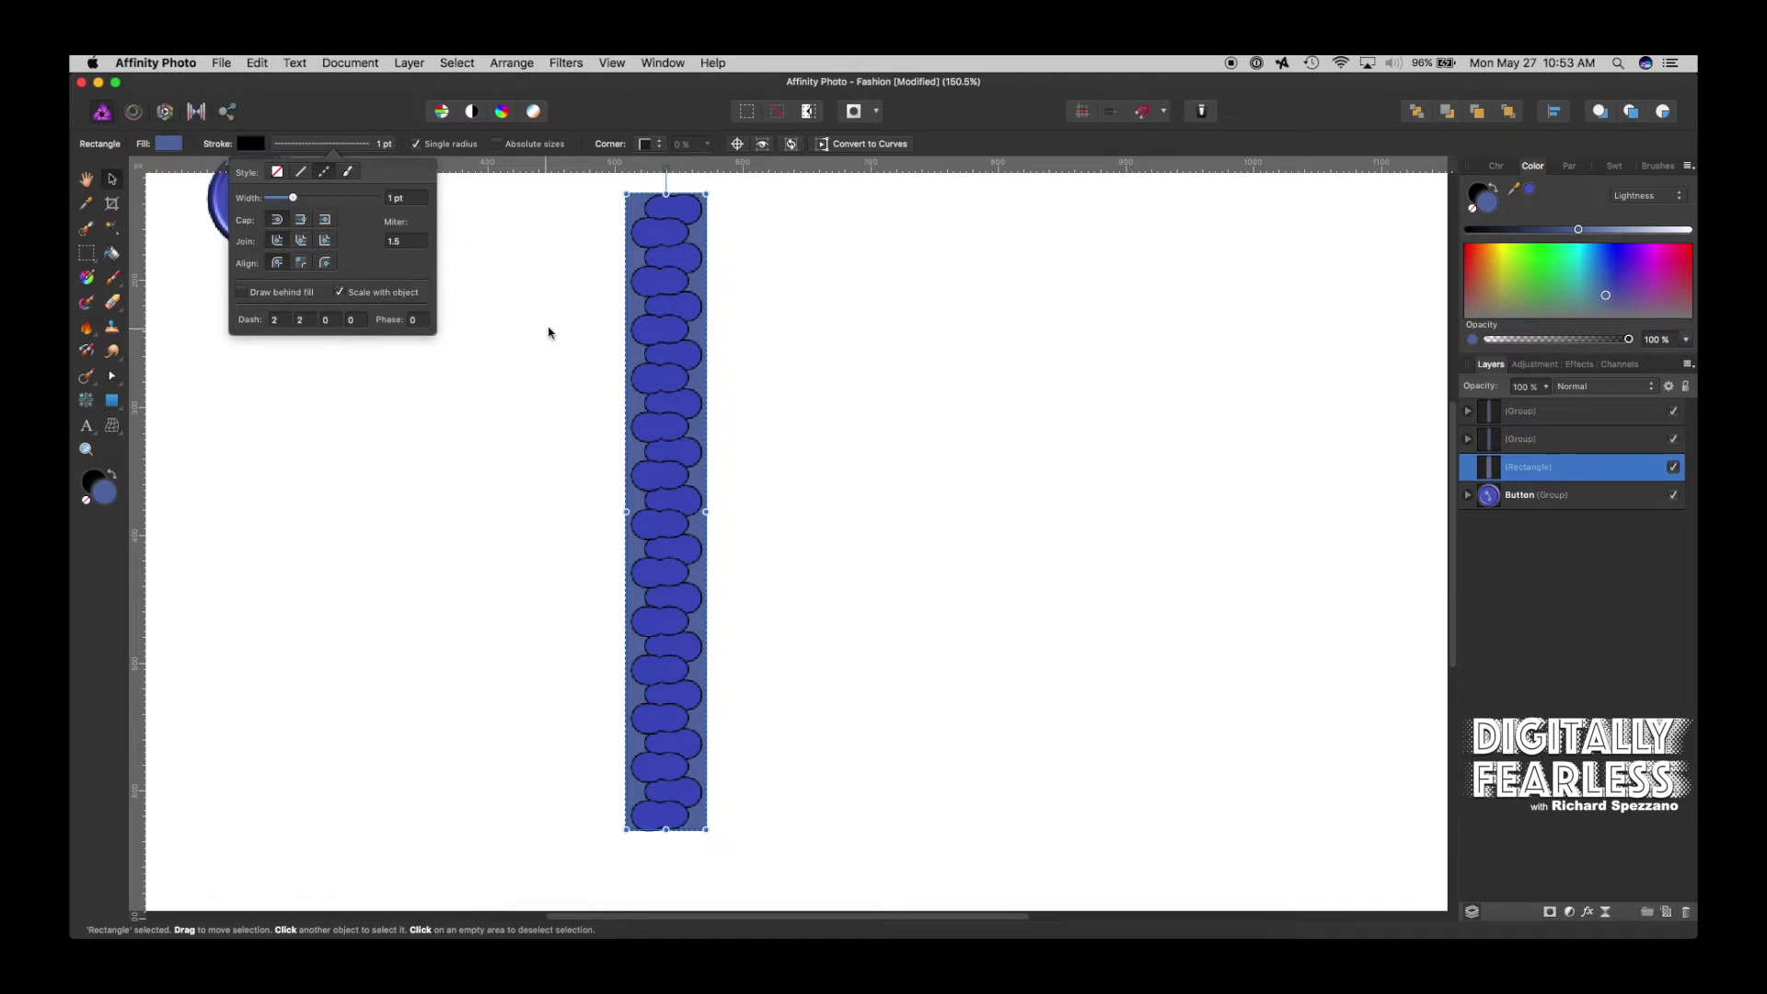
pyautogui.moveTo(292, 198); pyautogui.dragTo(296, 199)
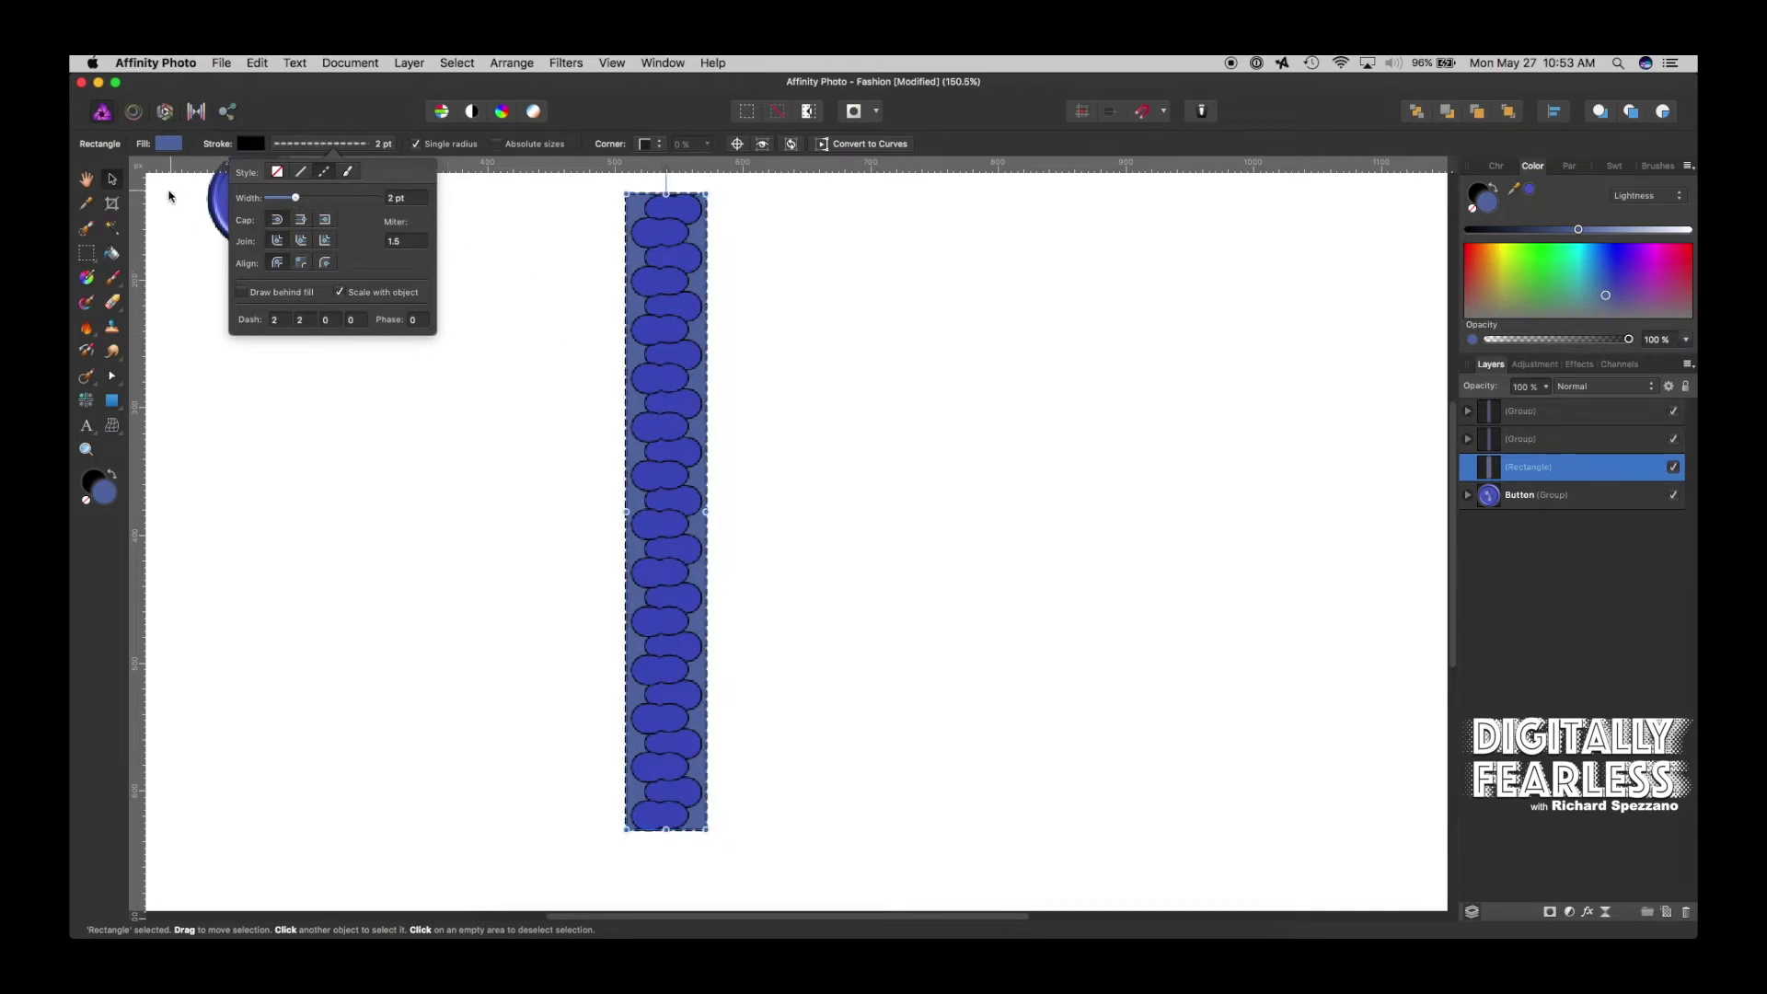
pyautogui.click(113, 179)
pyautogui.click(812, 362)
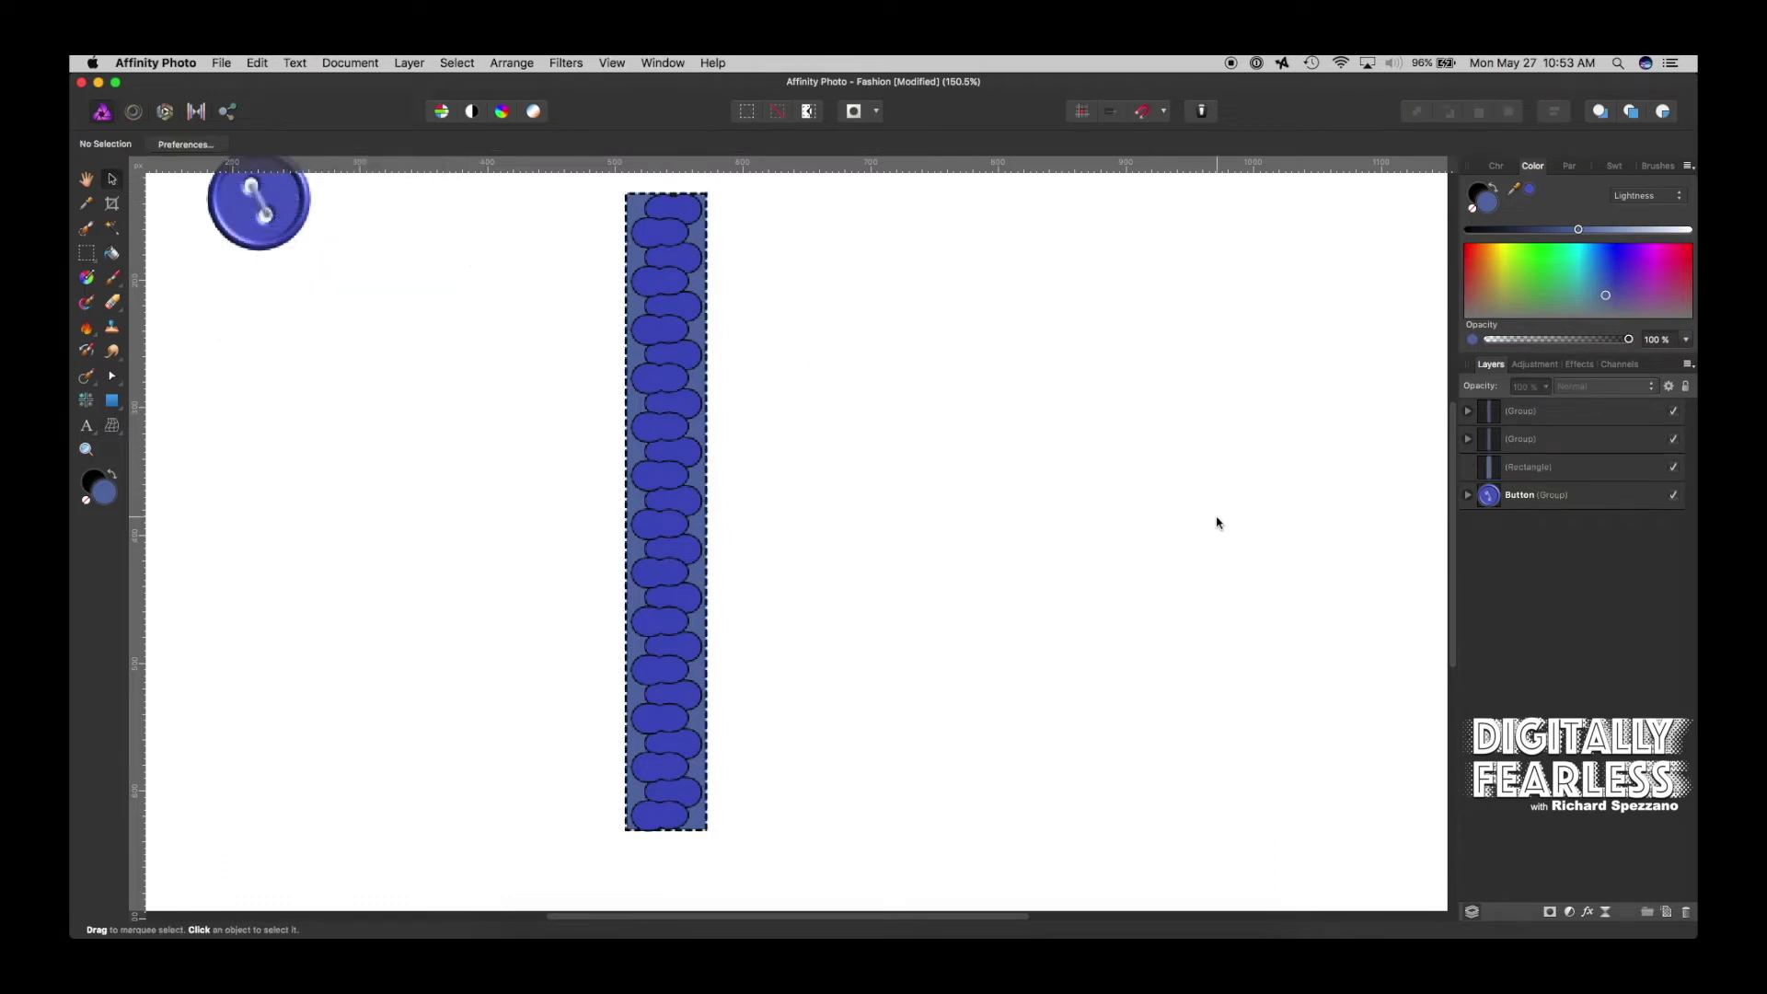
# Group the backing rectangle with both column groups and name the group Zipper
pyautogui.click(1497, 467)
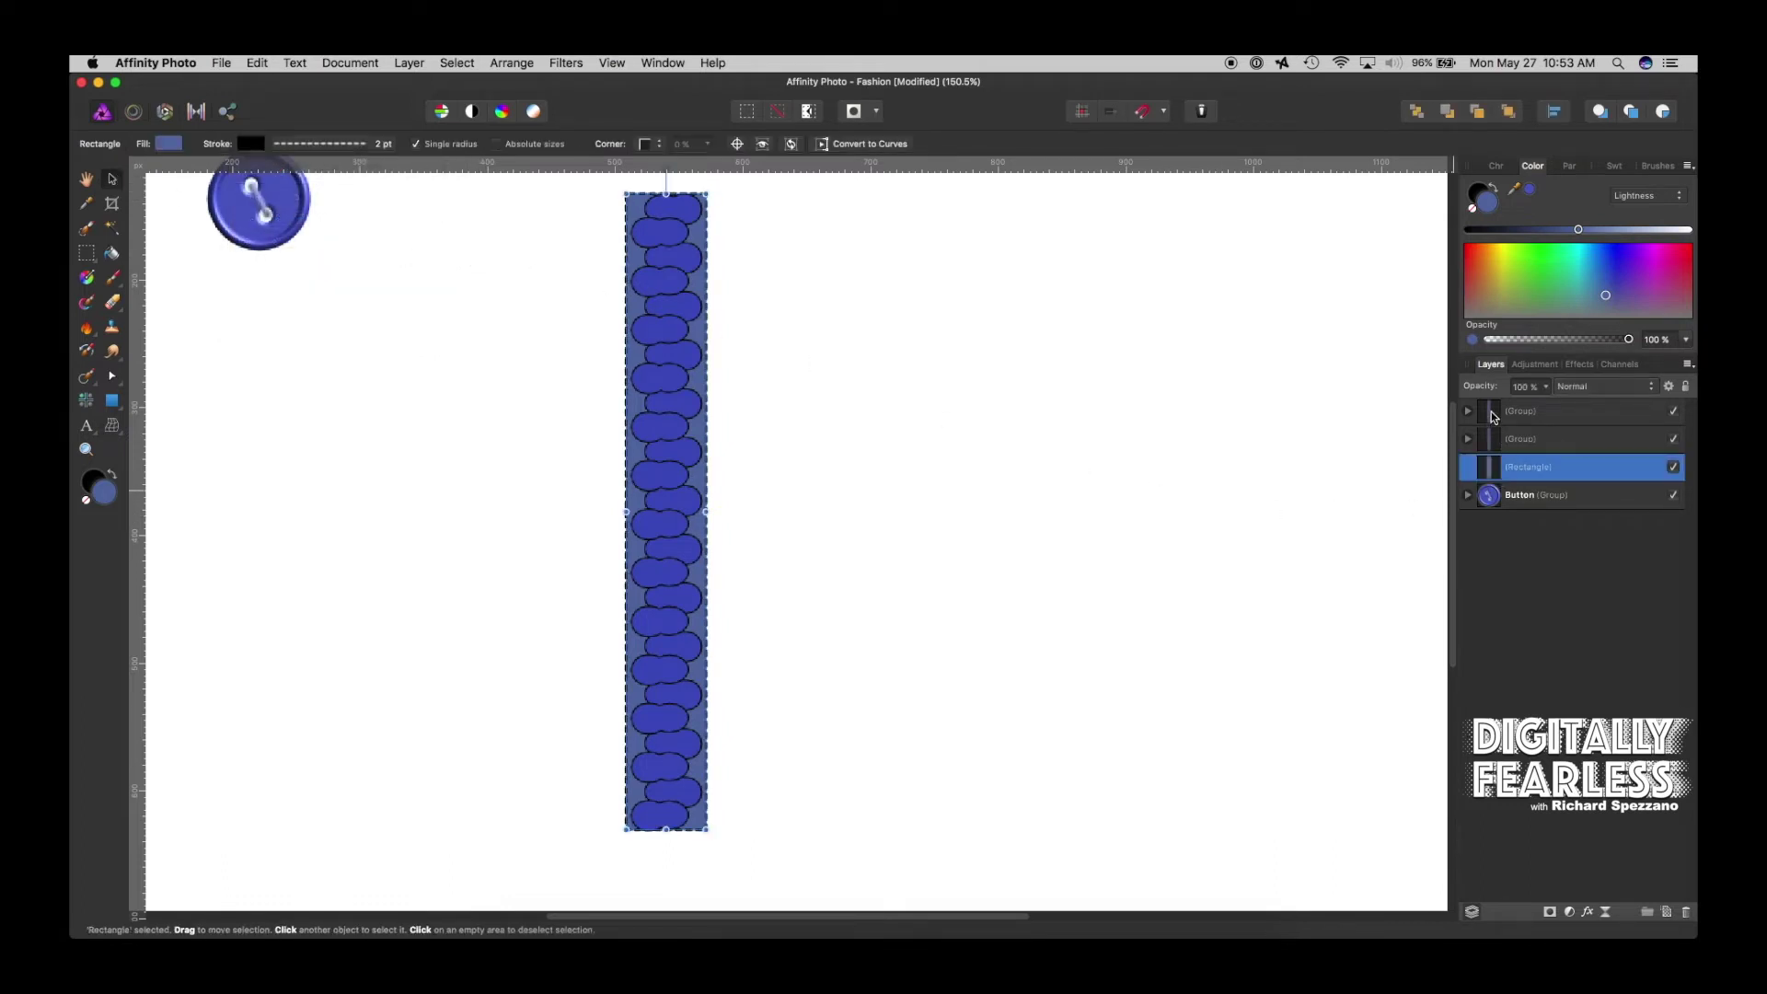
pyautogui.keyDown('shift'); pyautogui.click(1490, 411); pyautogui.keyUp('shift')
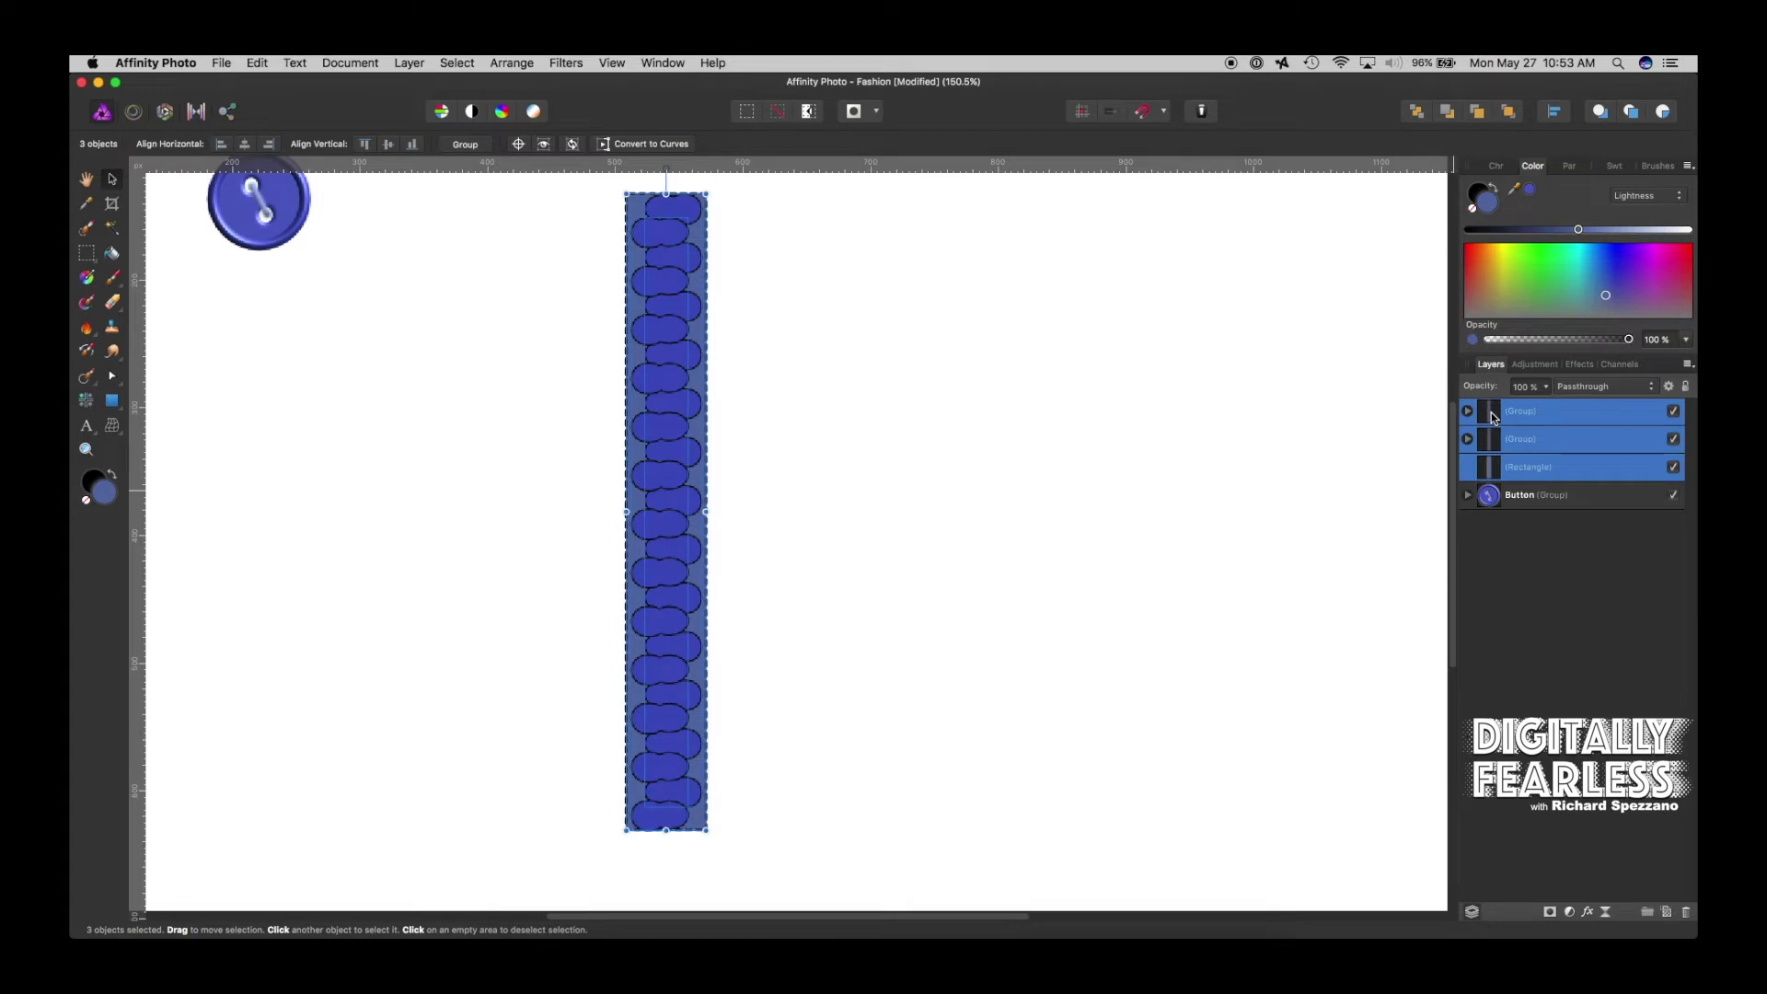
pyautogui.press('super+g')
pyautogui.doubleClick(1520, 411)
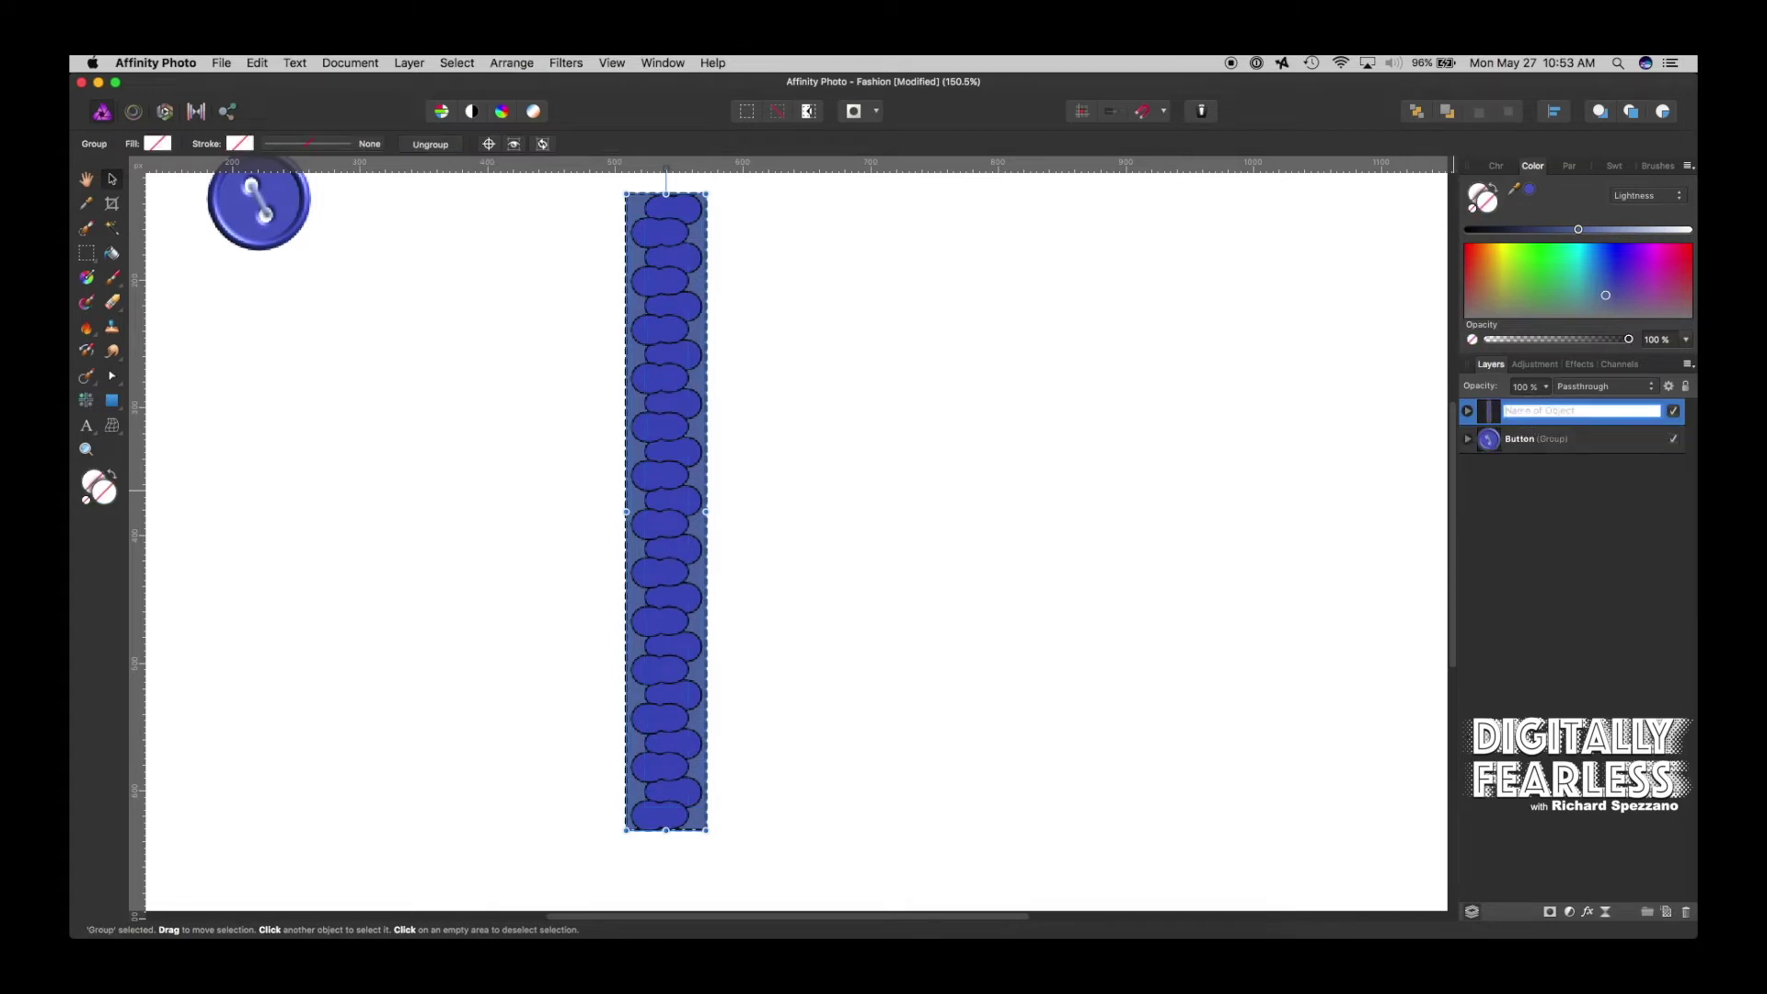
pyautogui.write('Zipper')
pyautogui.press('Return')
pyautogui.press('super+d')
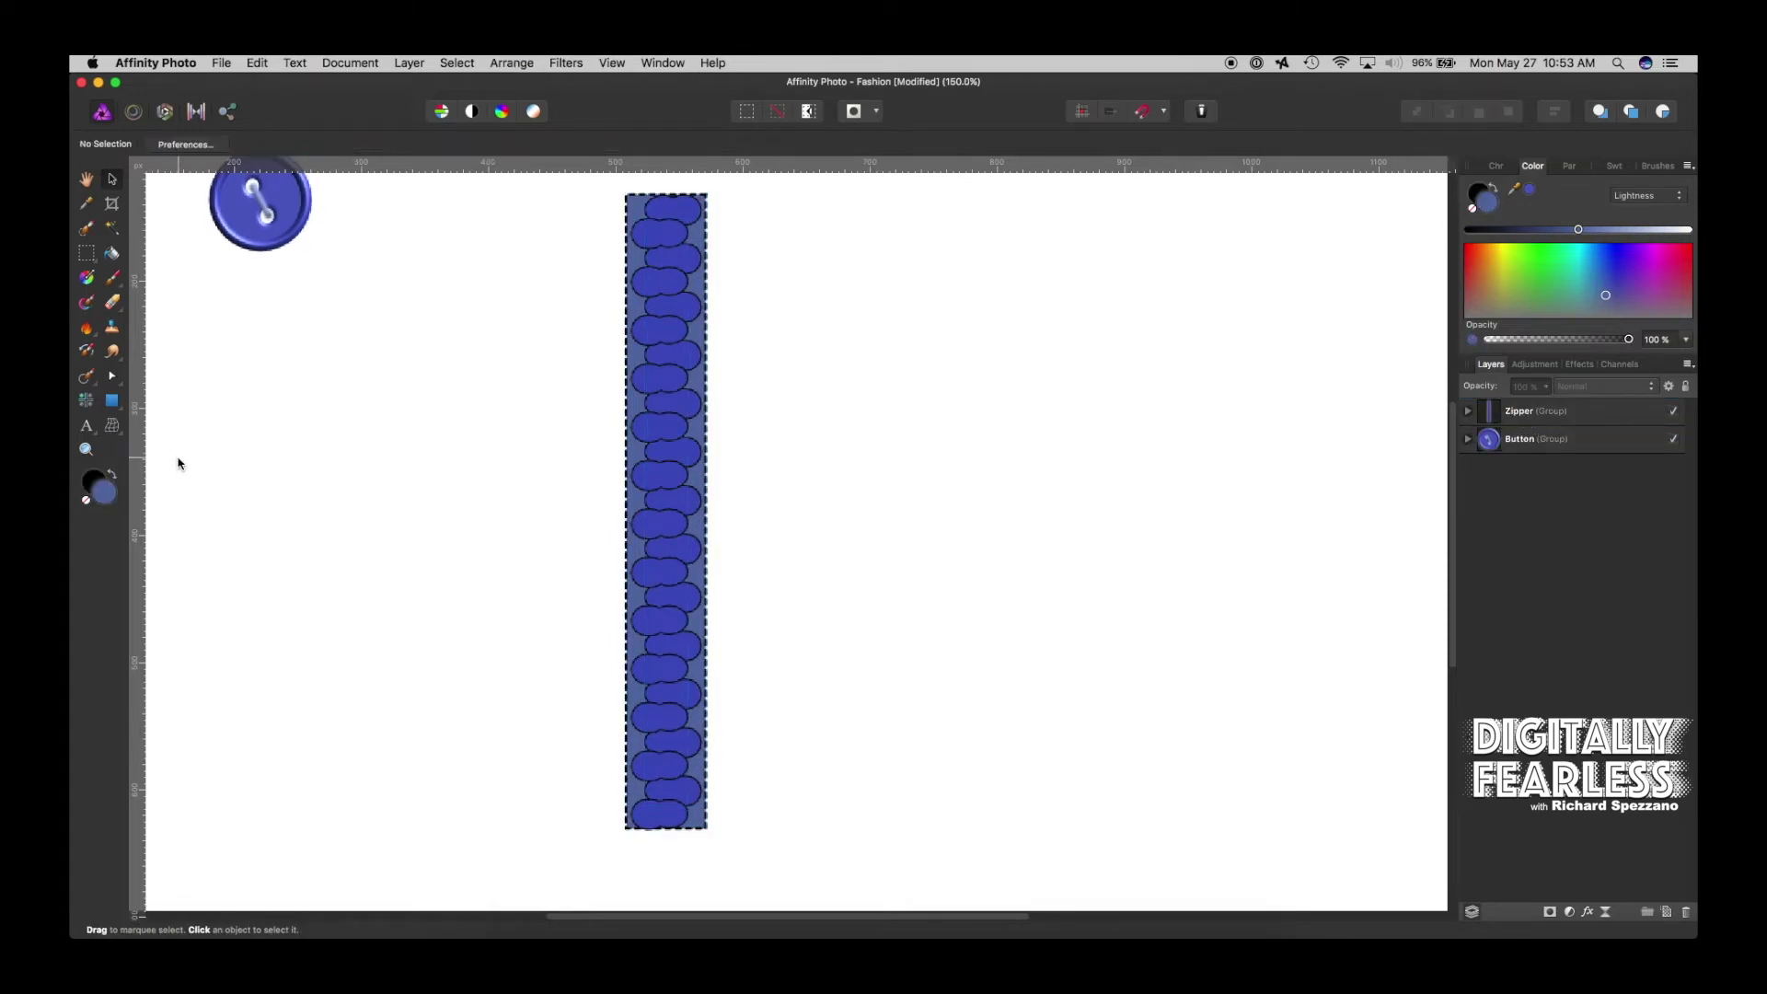
# Make the Zipper group noticeably narrower from its left side and slightly shorter from its upper end
pyautogui.press('super+minus')
pyautogui.press('super+minus')
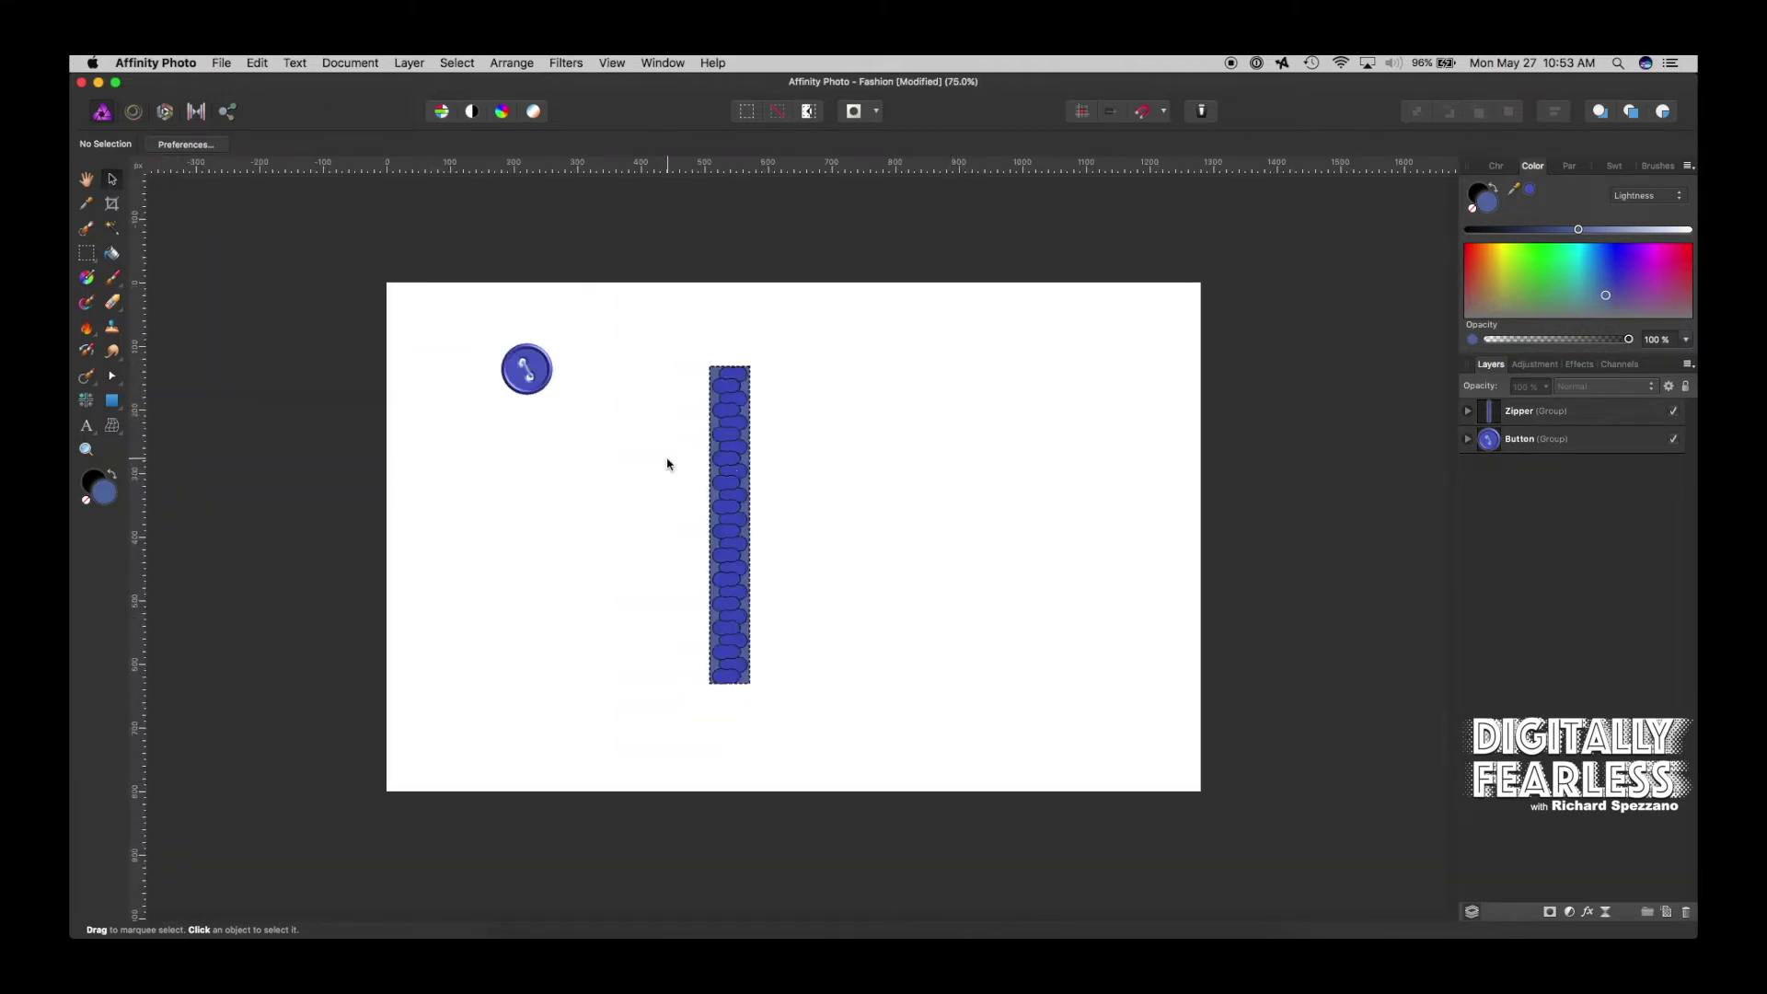
pyautogui.click(733, 433)
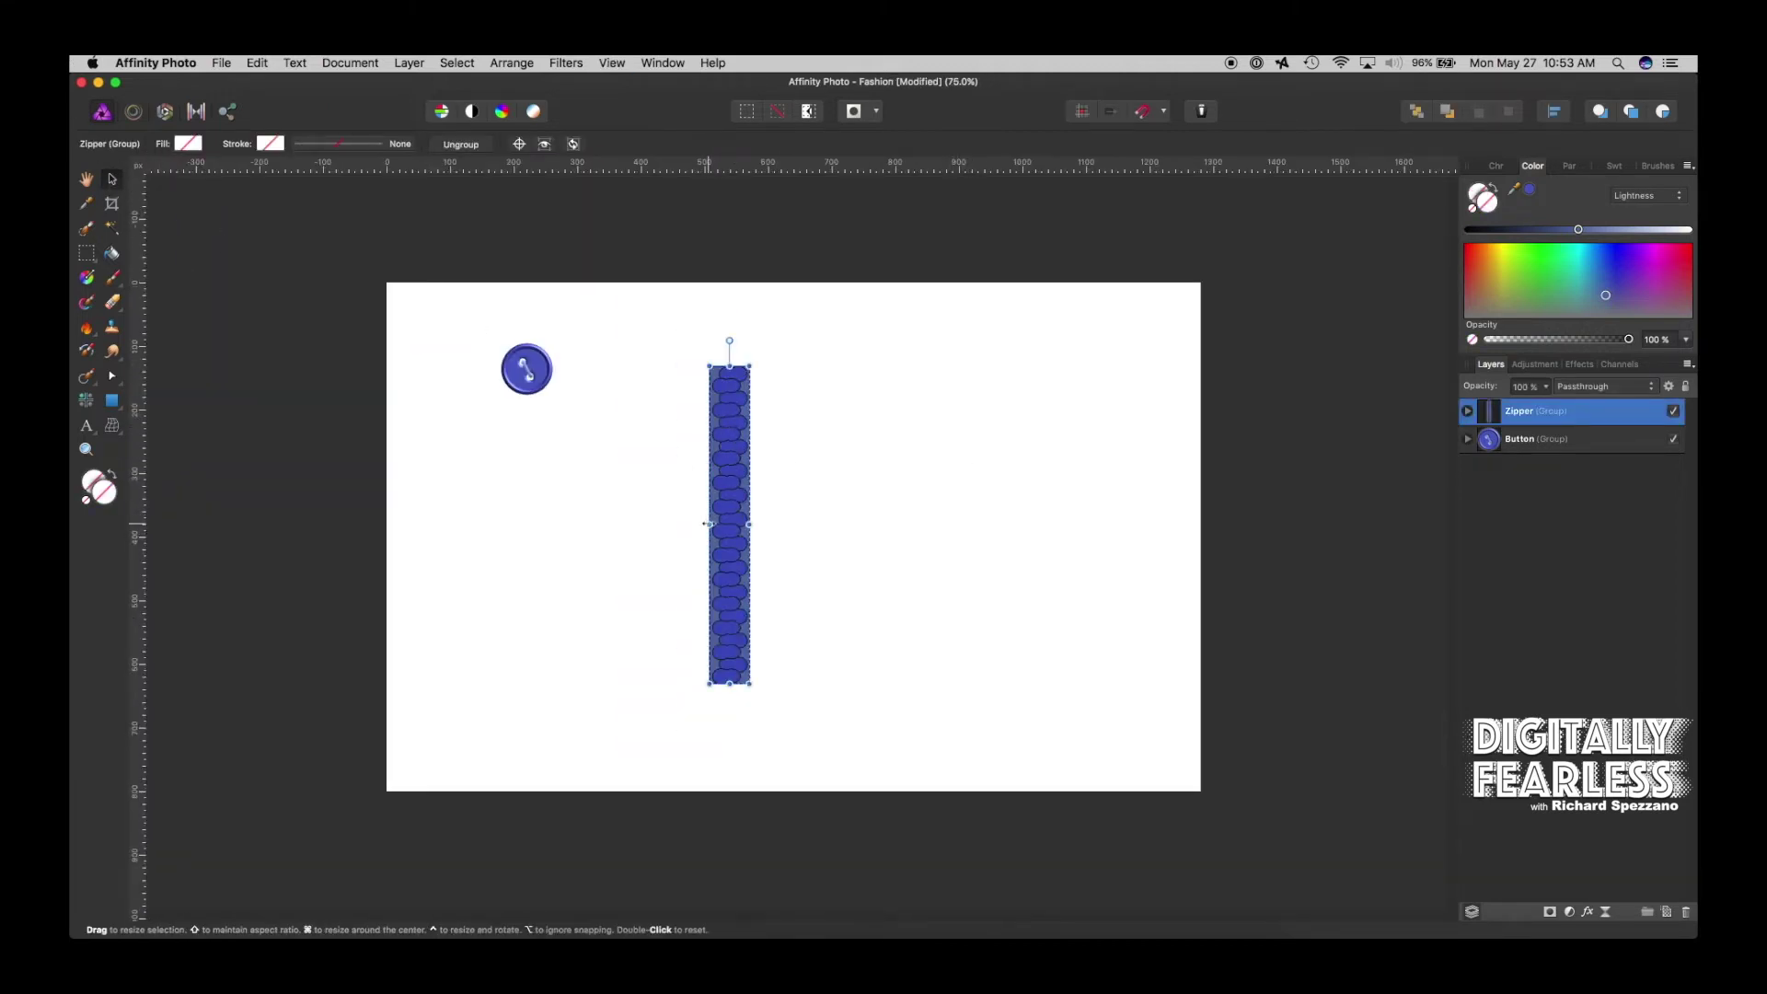
pyautogui.moveTo(704, 531); pyautogui.dragTo(719, 525)
pyautogui.moveTo(723, 368); pyautogui.dragTo(723, 386)
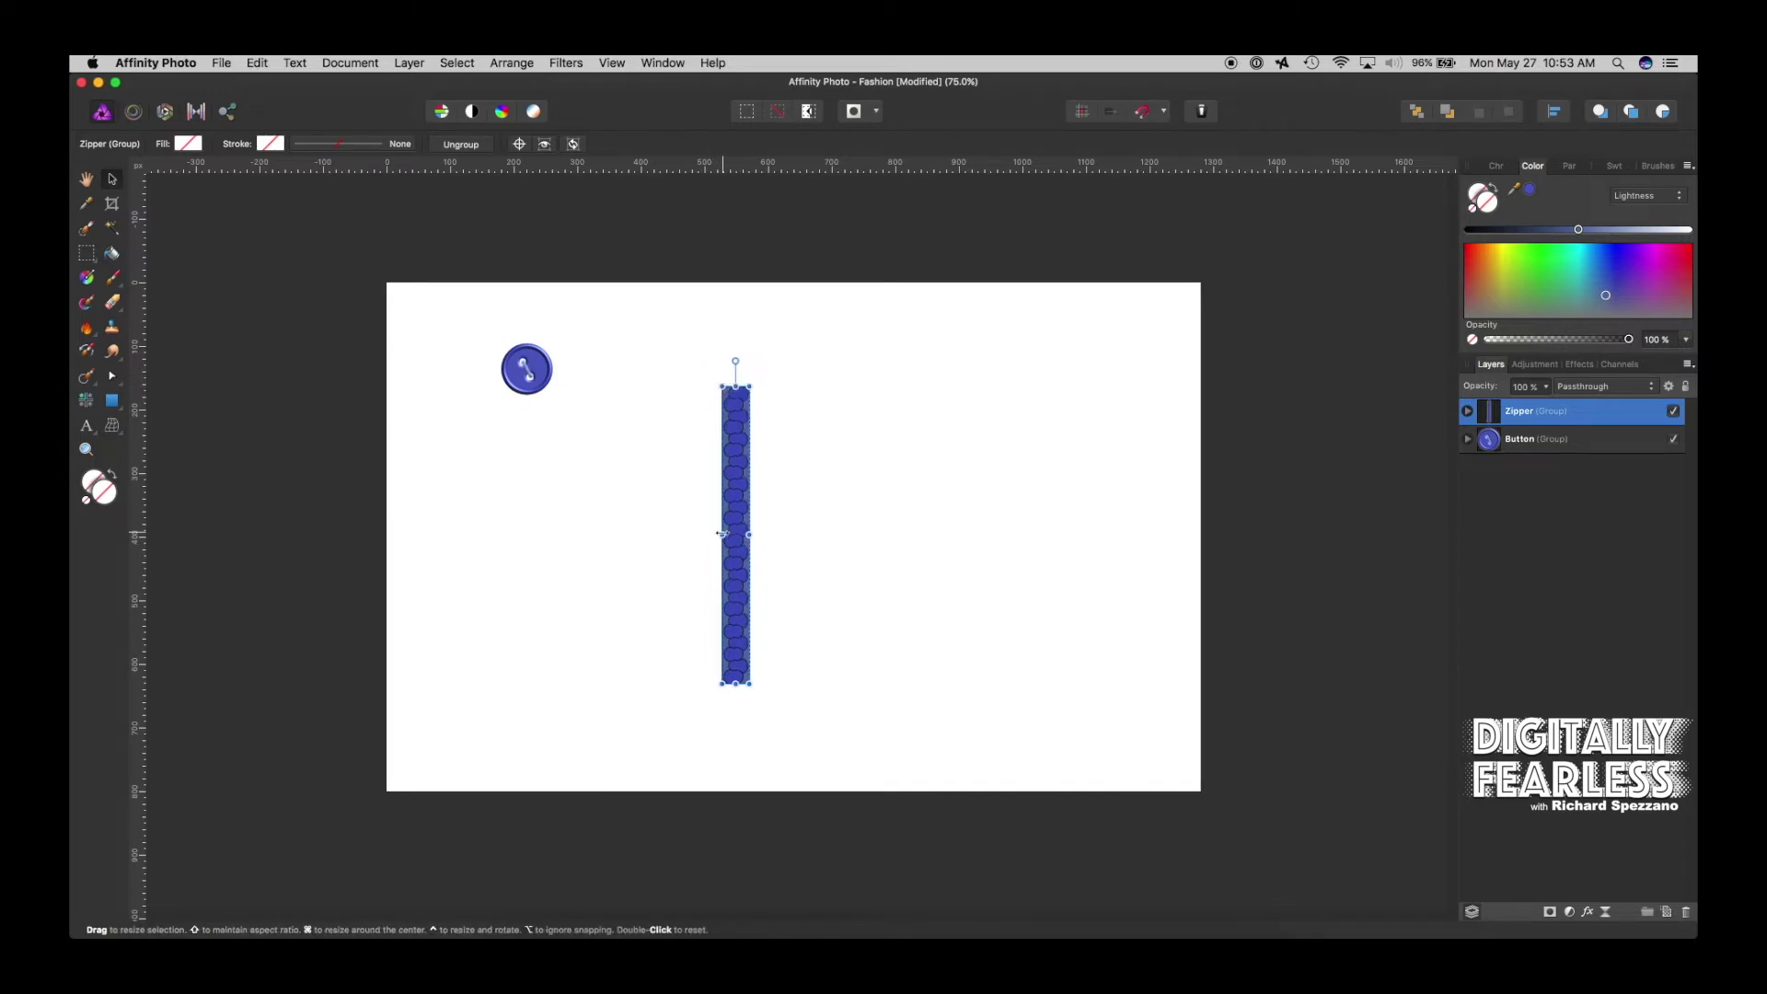
# Place the Zipper group near the page's left edge and the Button group directly above it
pyautogui.moveTo(722, 535); pyautogui.dragTo(429, 385)
pyautogui.click(831, 544)
pyautogui.click(621, 498)
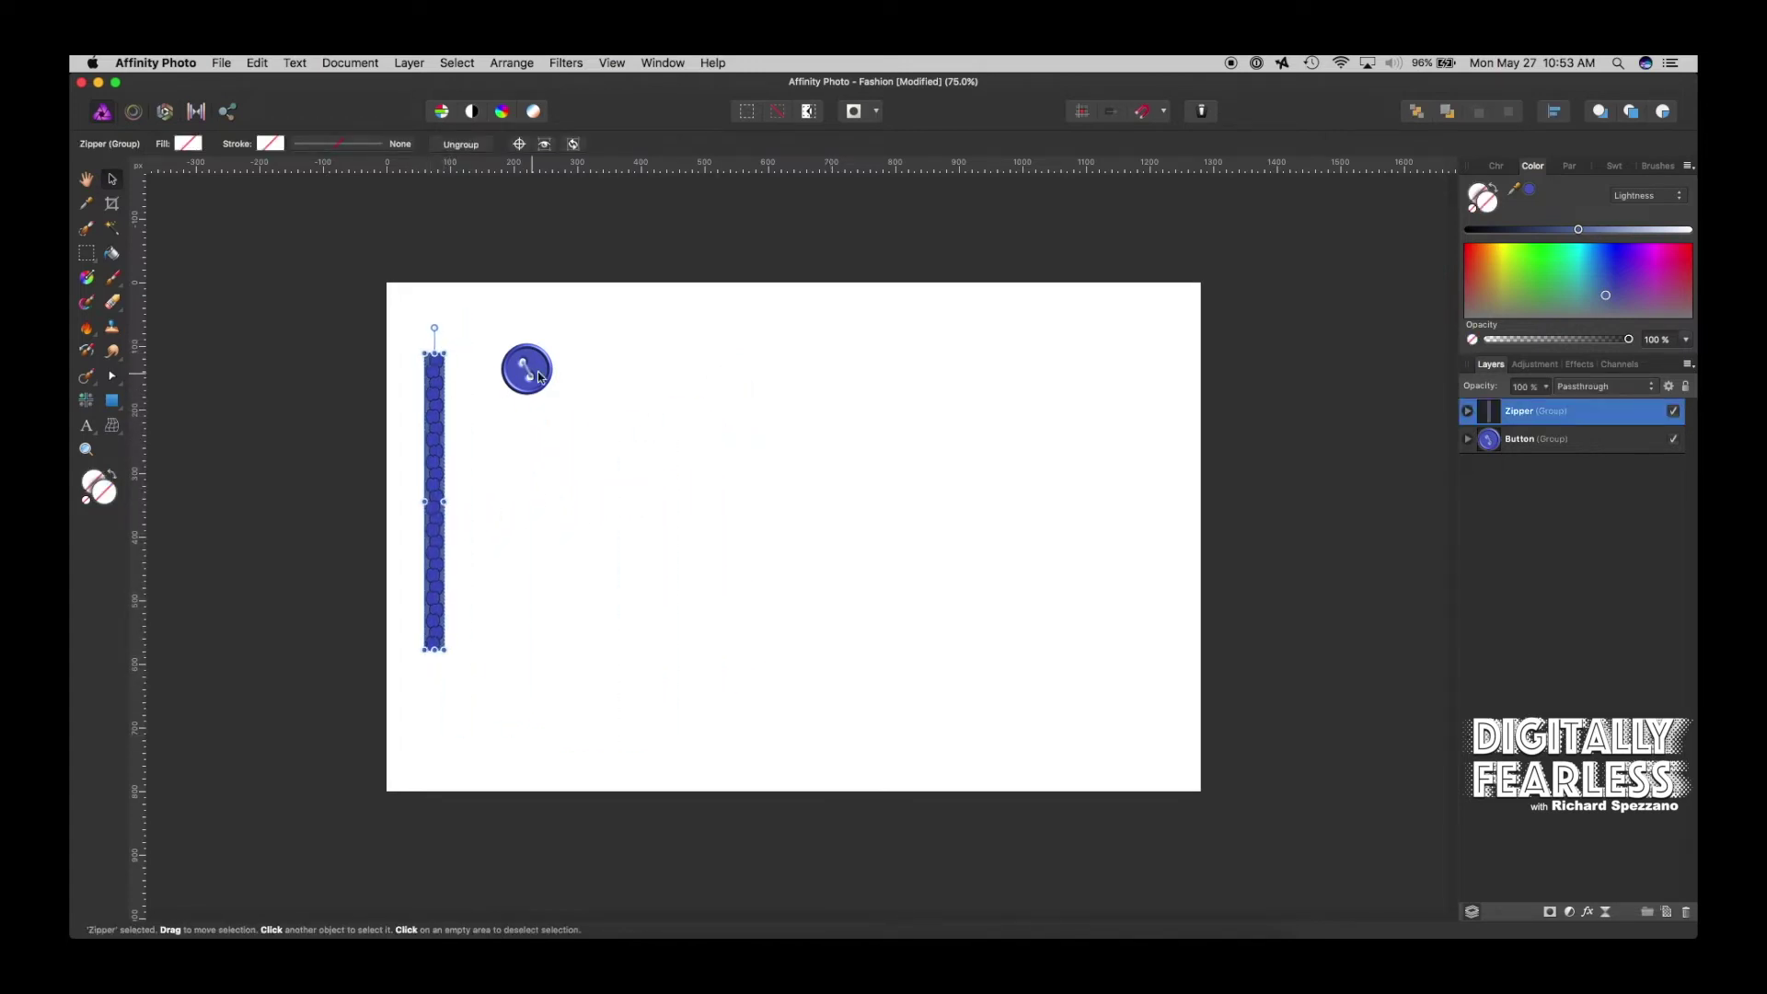
pyautogui.moveTo(538, 374); pyautogui.dragTo(446, 326)
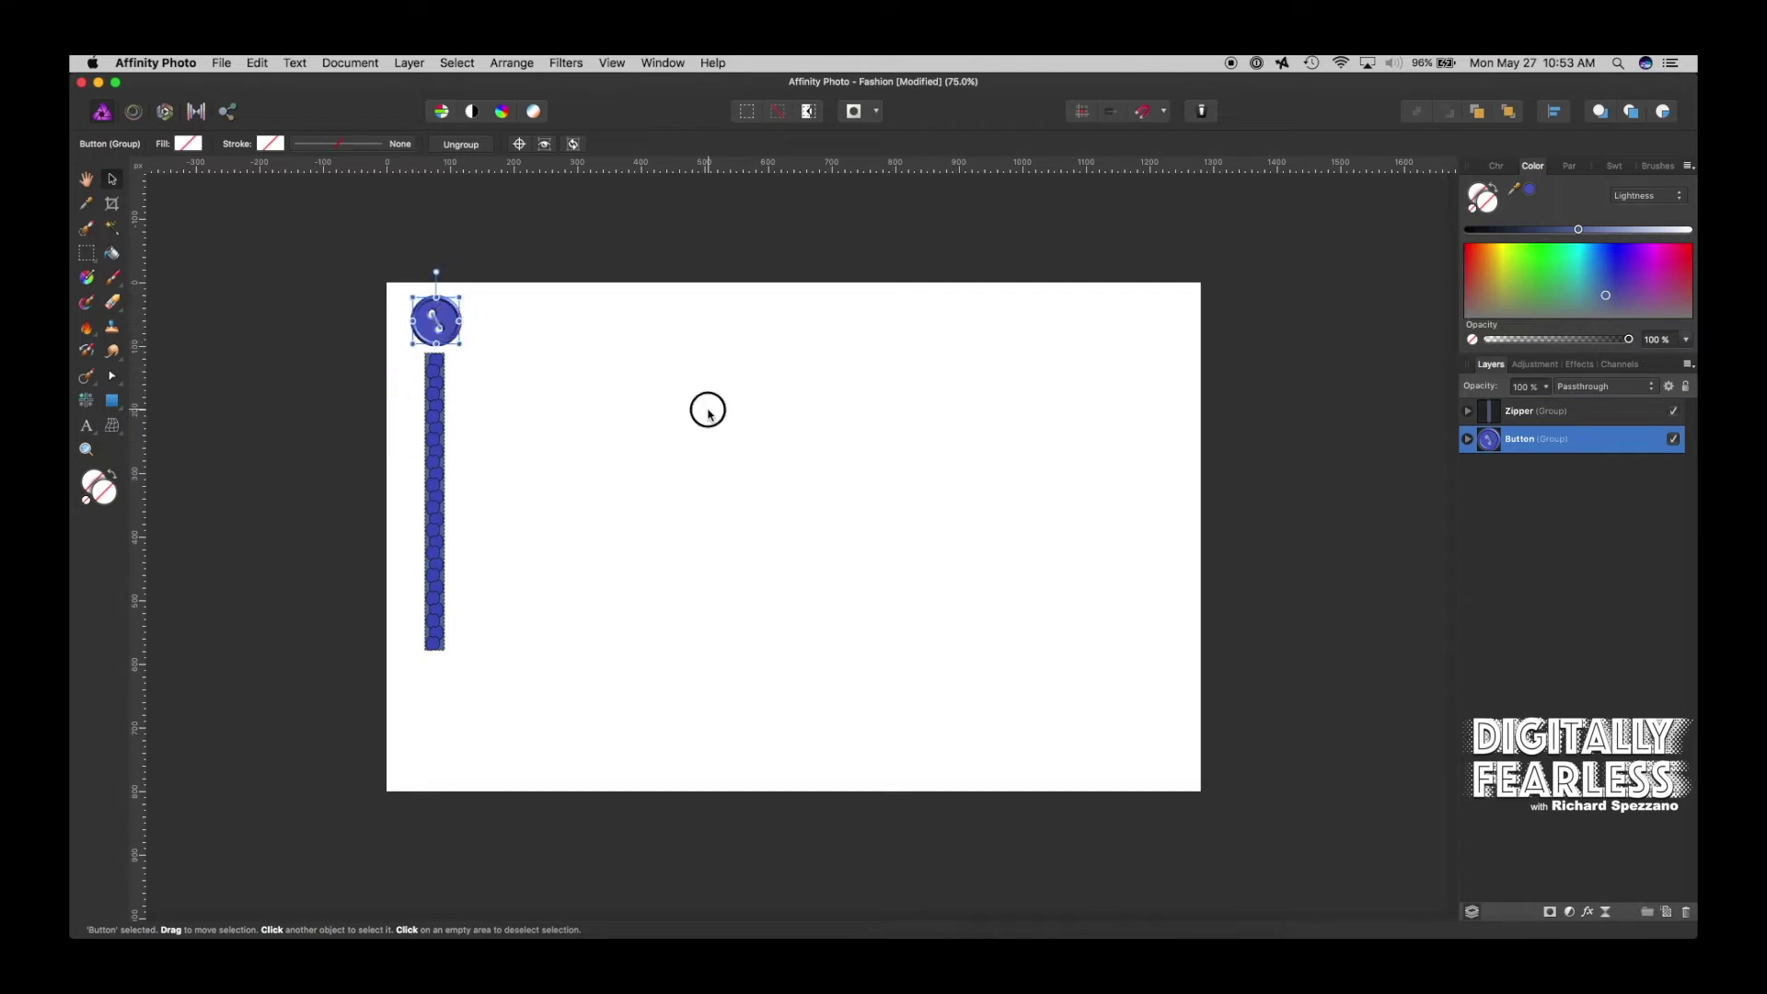
pyautogui.click(725, 409)
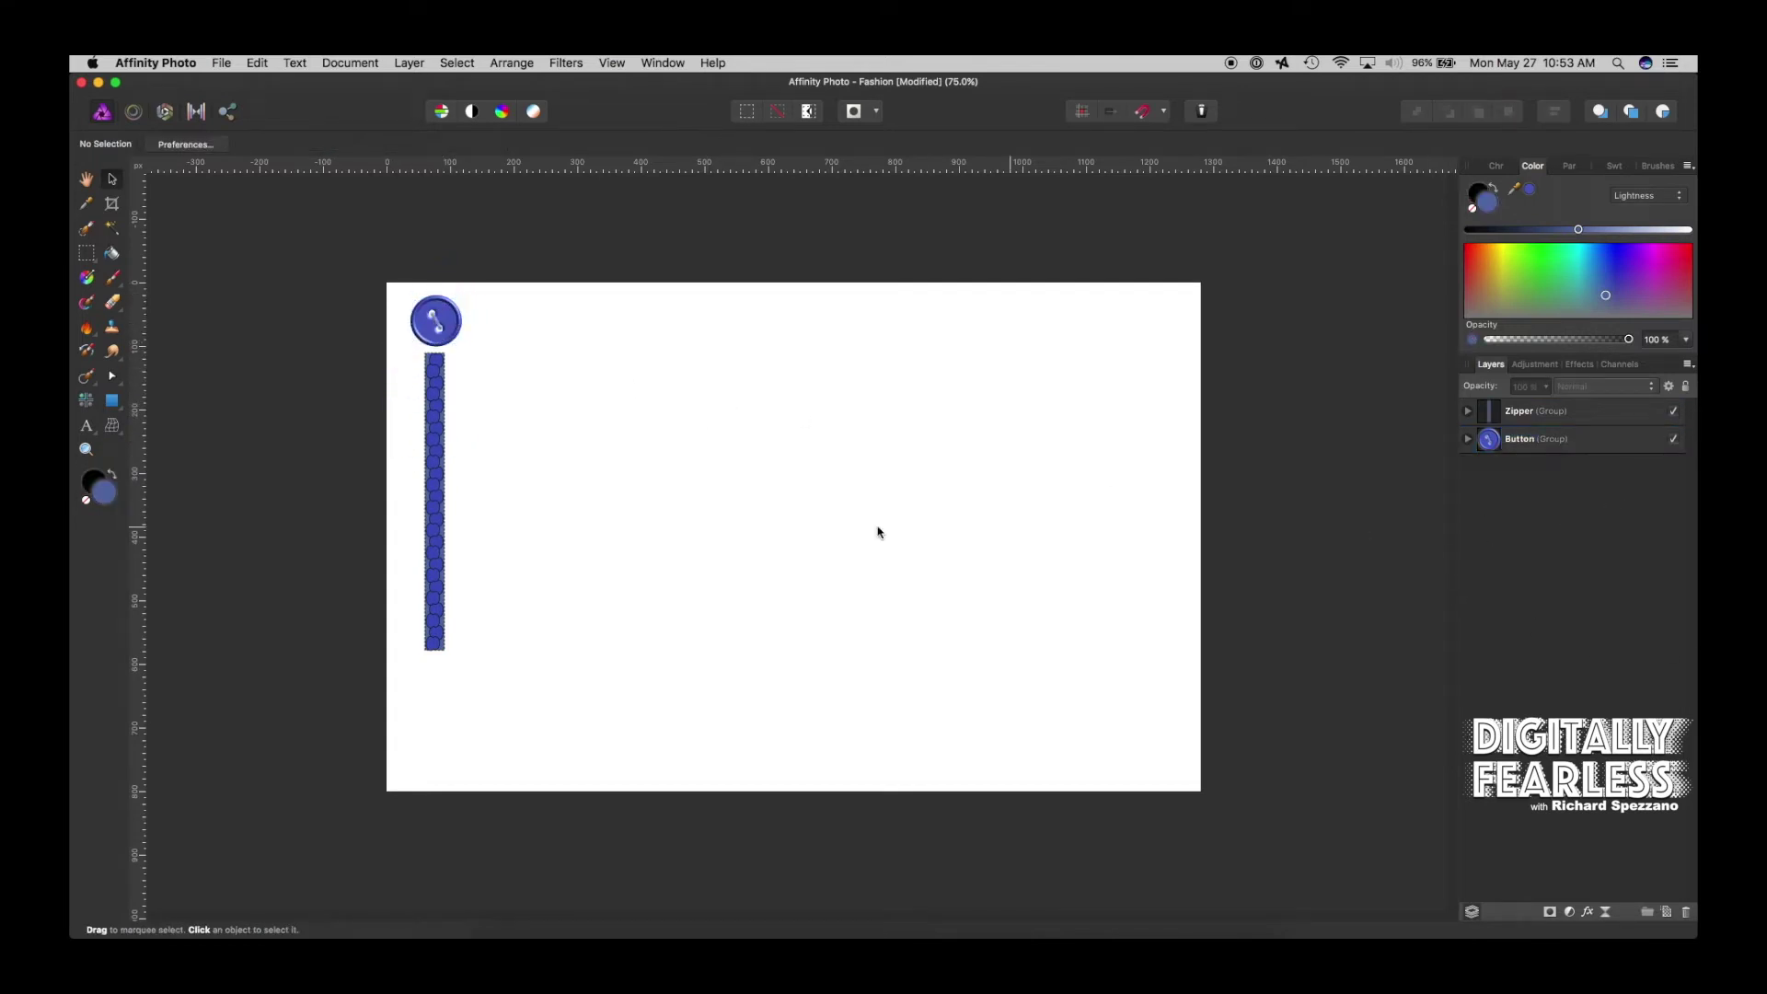
# Draw a large upright rectangle near the page's centre and round its corners with a 7% radius
pyautogui.click(112, 401)
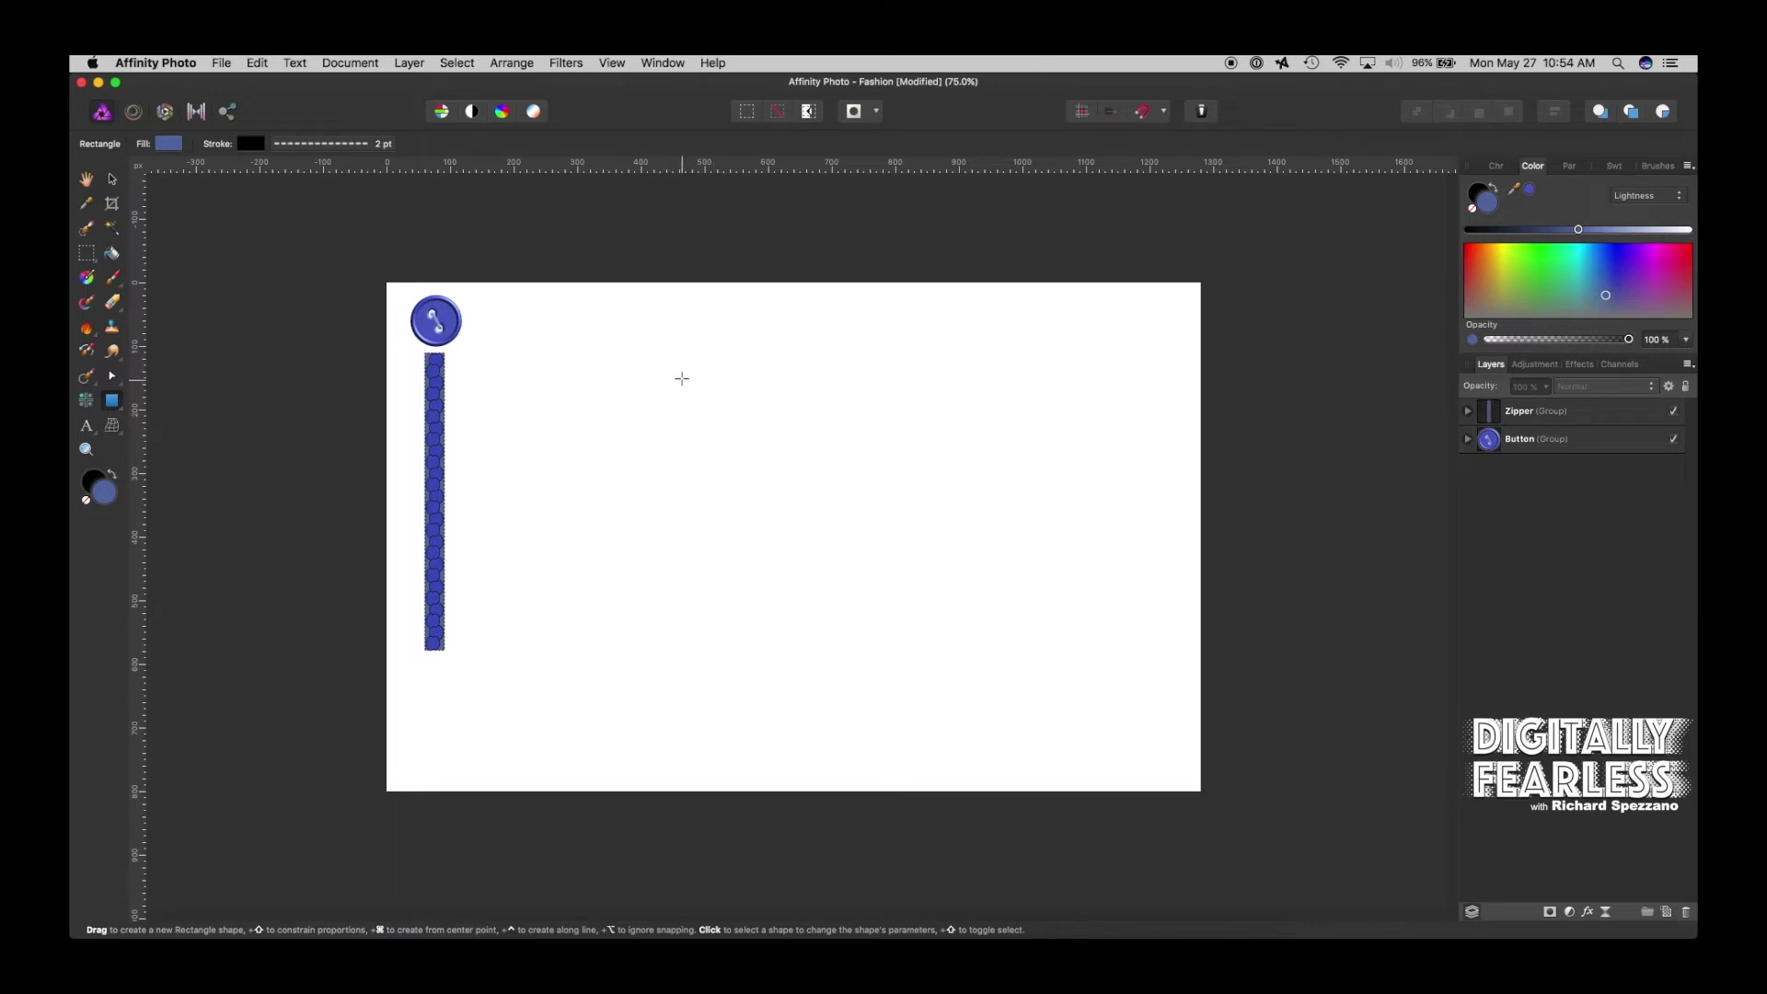
pyautogui.moveTo(683, 371)
pyautogui.mouseDown()
pyautogui.moveTo(694, 414)
pyautogui.moveTo(889, 661)
pyautogui.mouseUp()
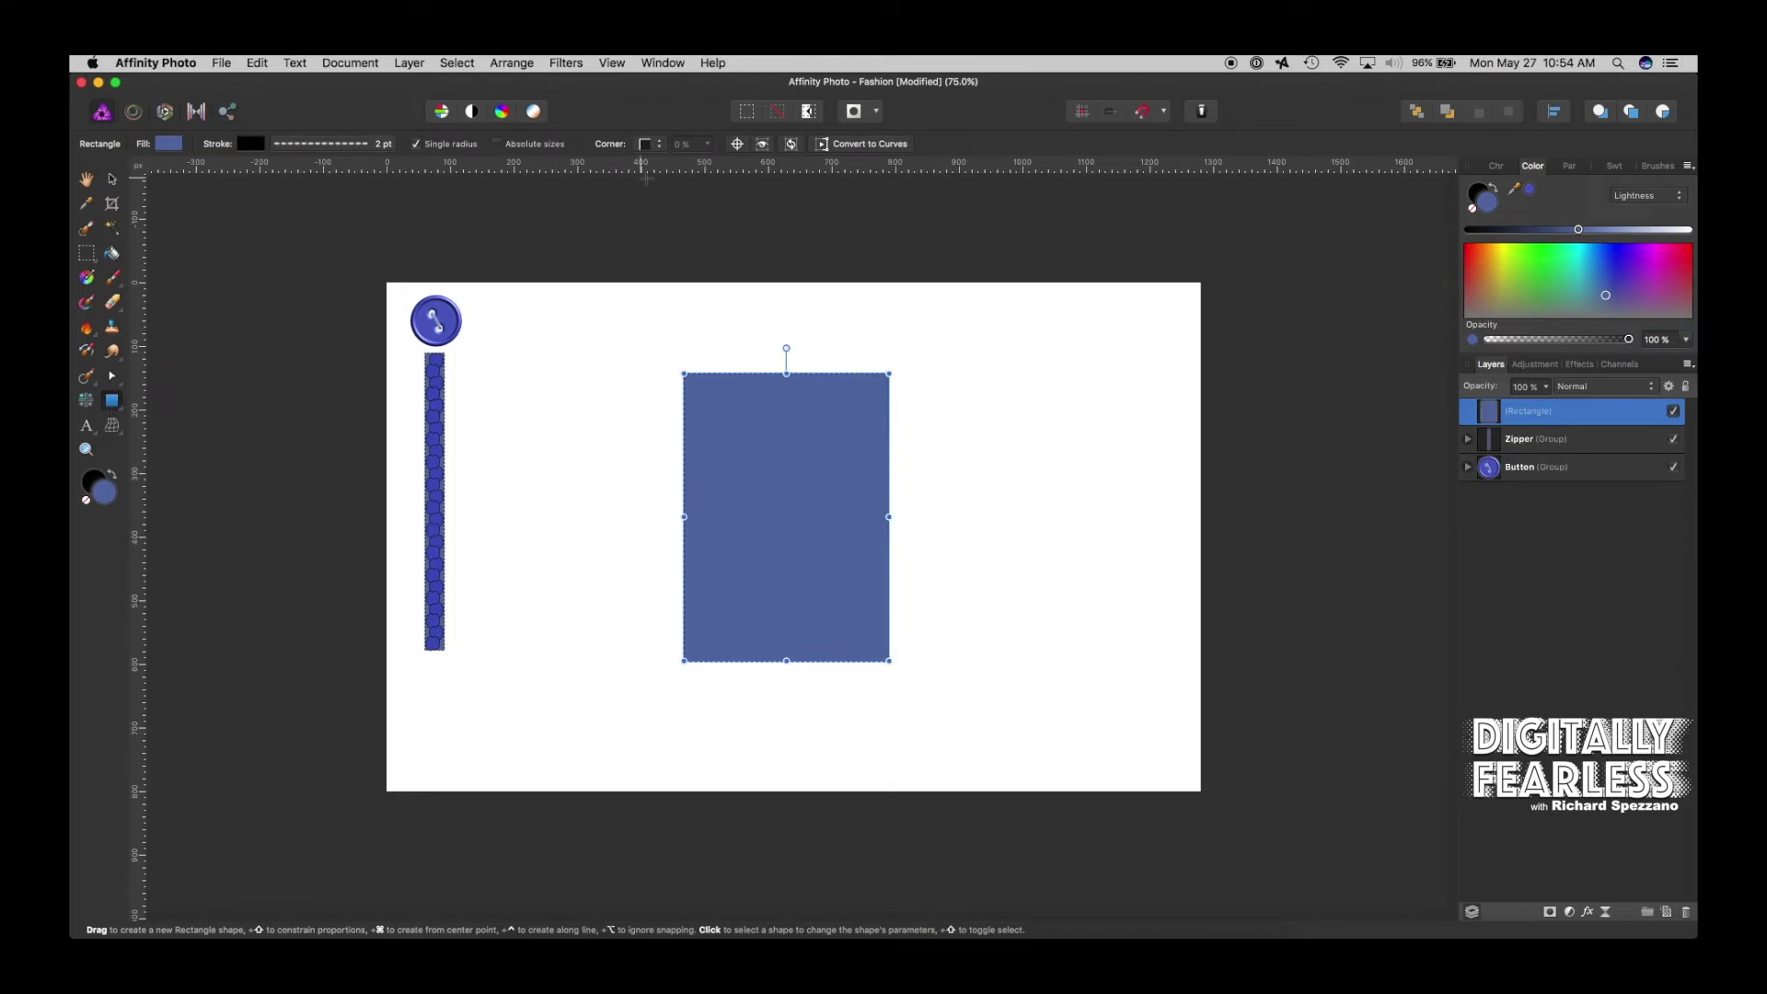
pyautogui.click(651, 144)
pyautogui.click(658, 160)
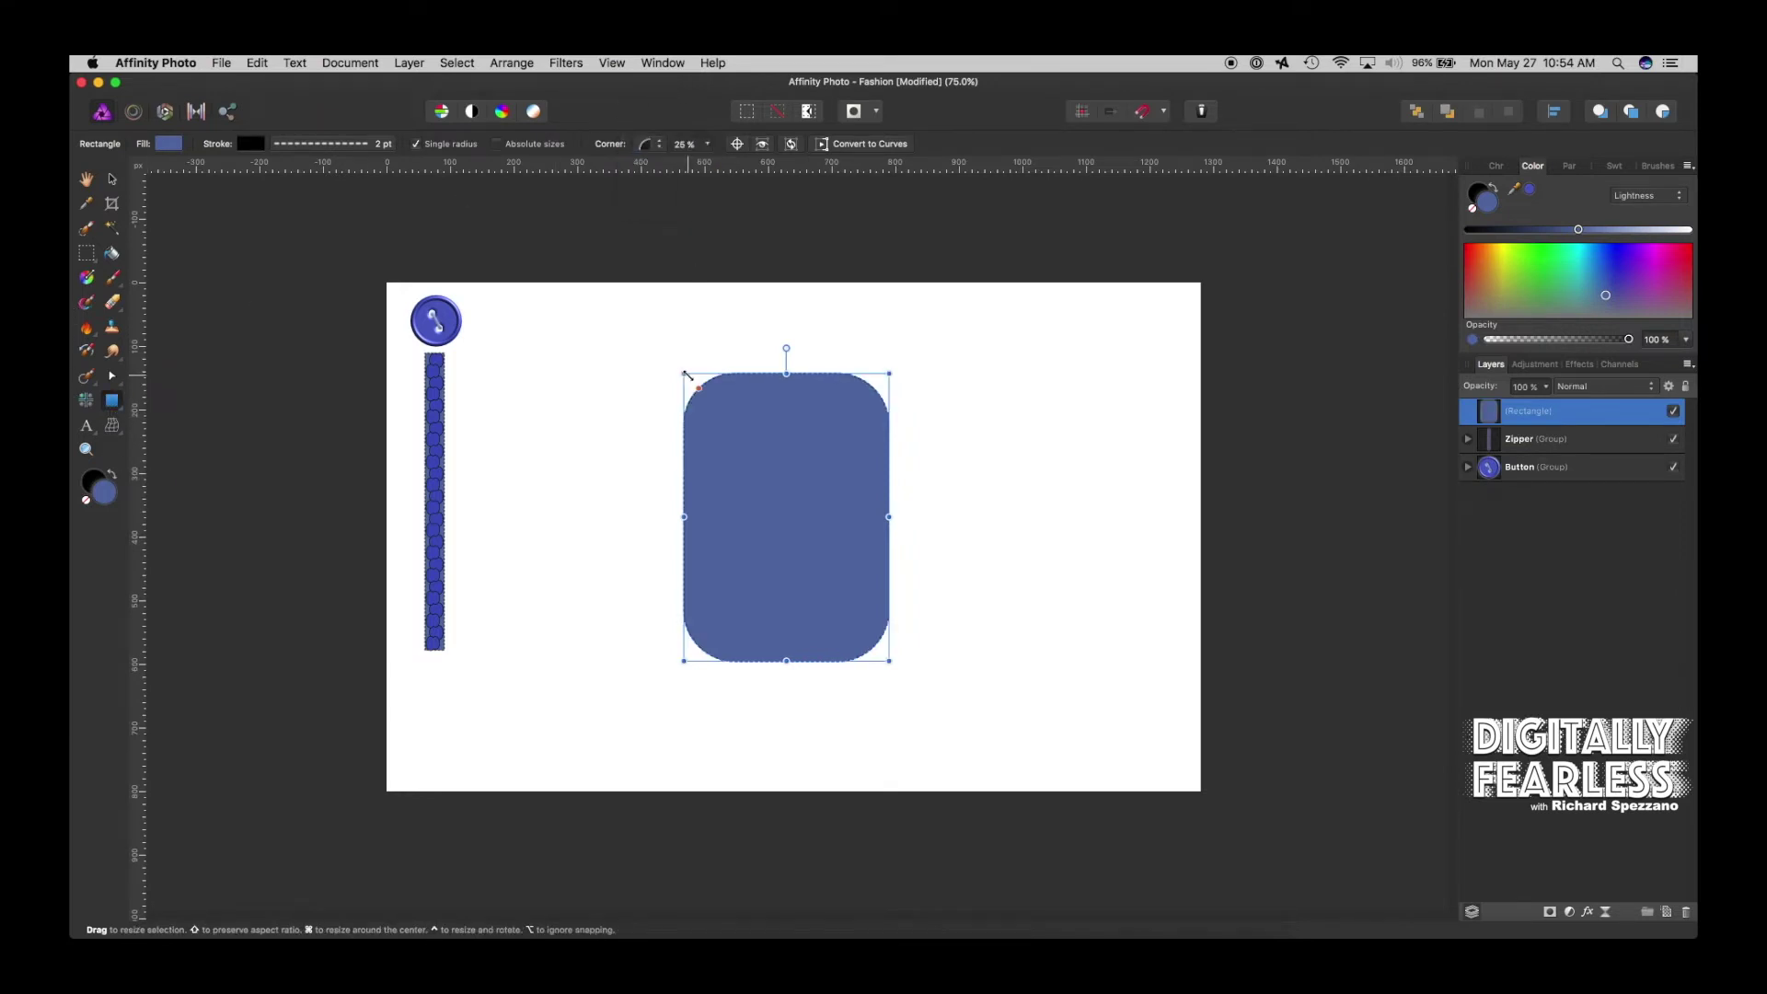
pyautogui.moveTo(694, 382); pyautogui.dragTo(686, 380)
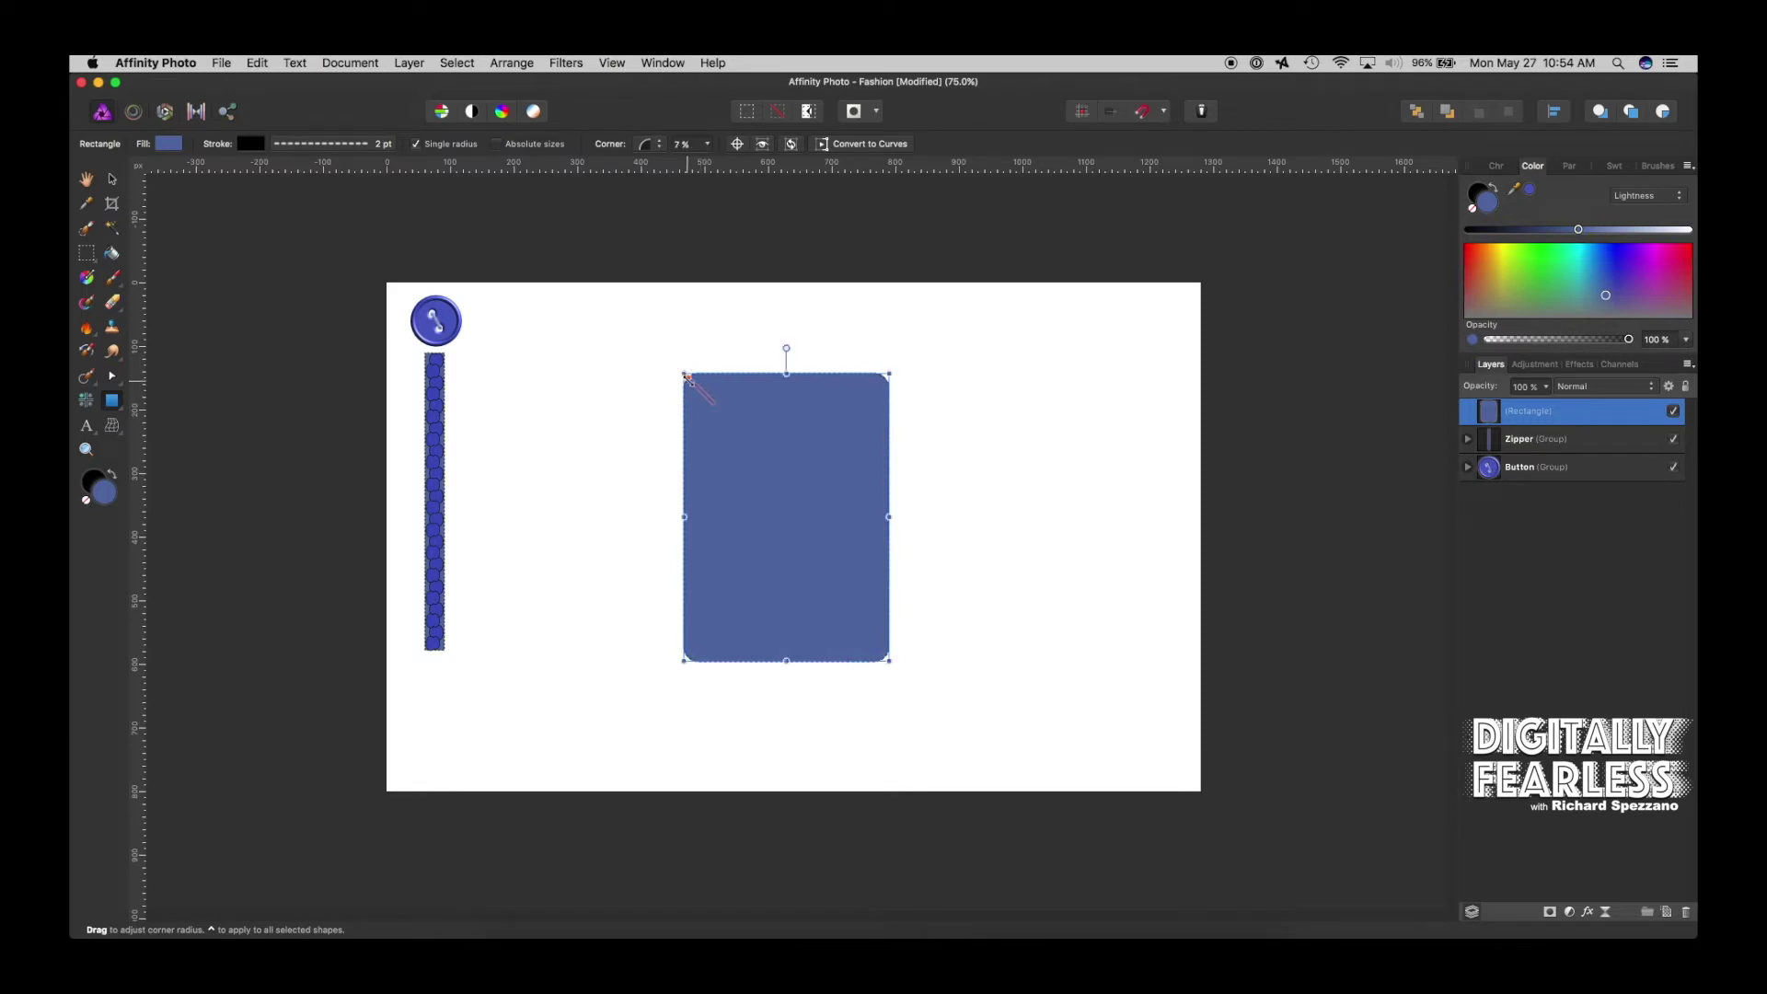
# Move the rounded rectangle slightly to the right and give it a solid outline
pyautogui.click(113, 179)
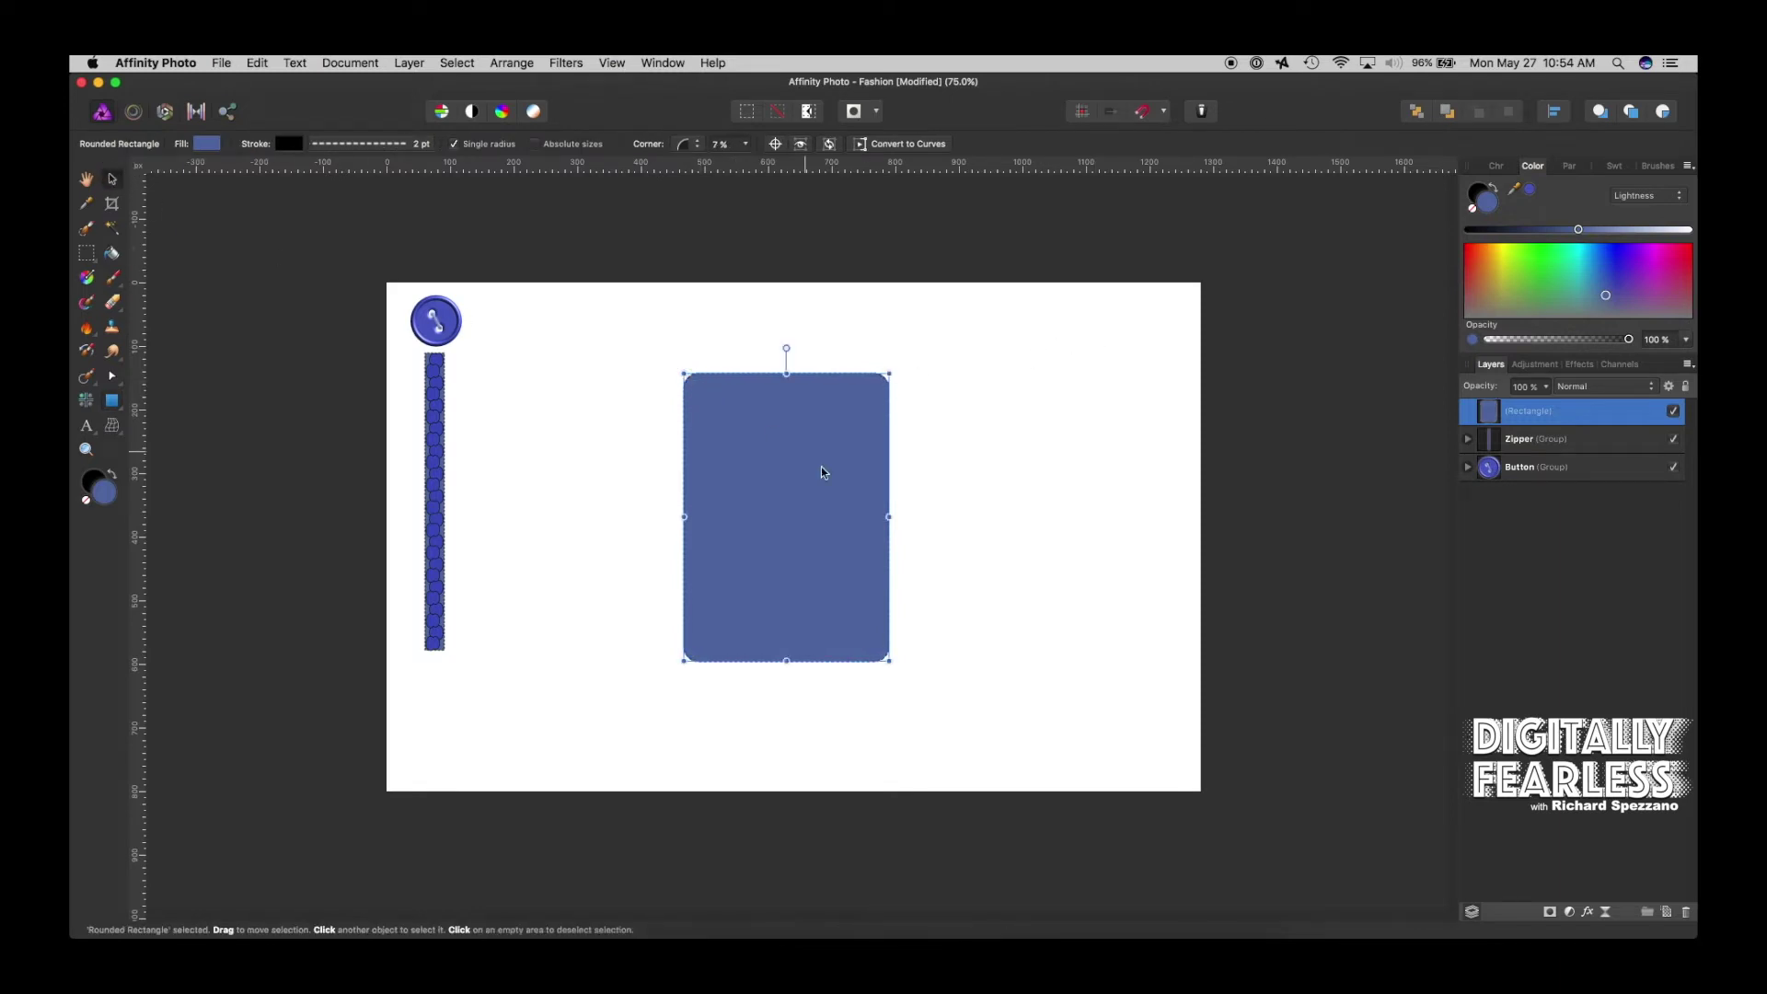
pyautogui.moveTo(825, 470); pyautogui.dragTo(878, 476)
pyautogui.click(599, 264)
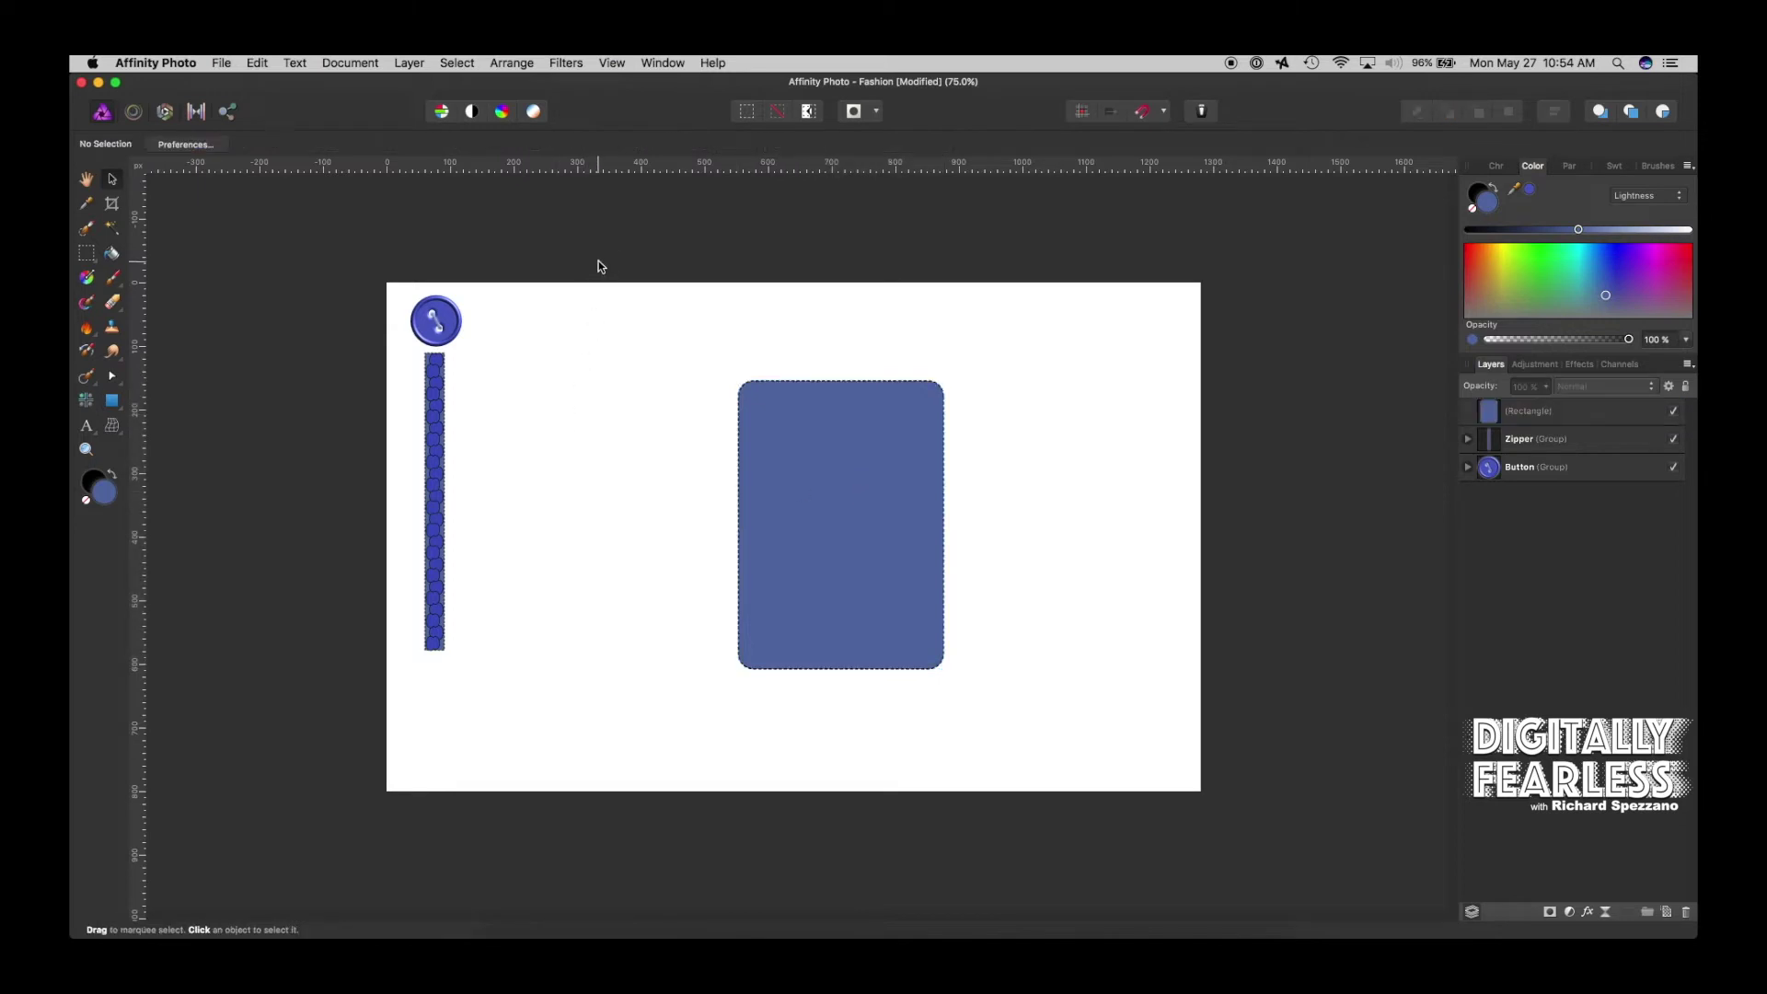
pyautogui.click(863, 467)
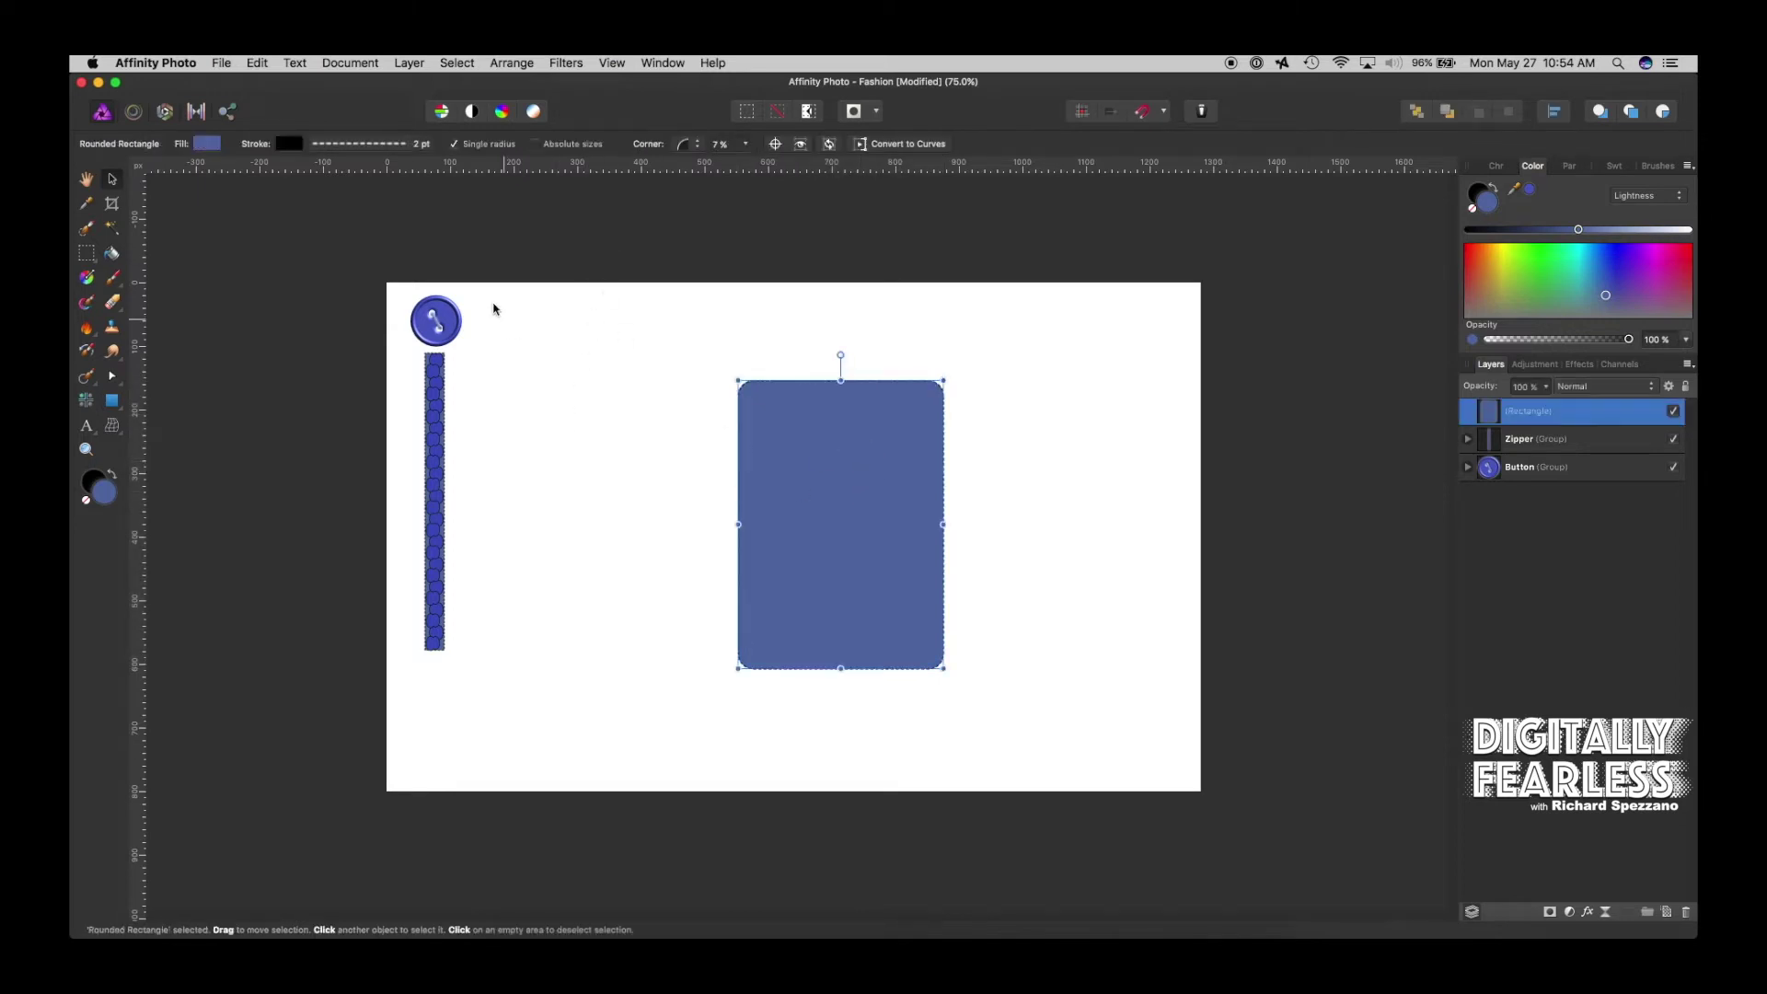
pyautogui.click(351, 146)
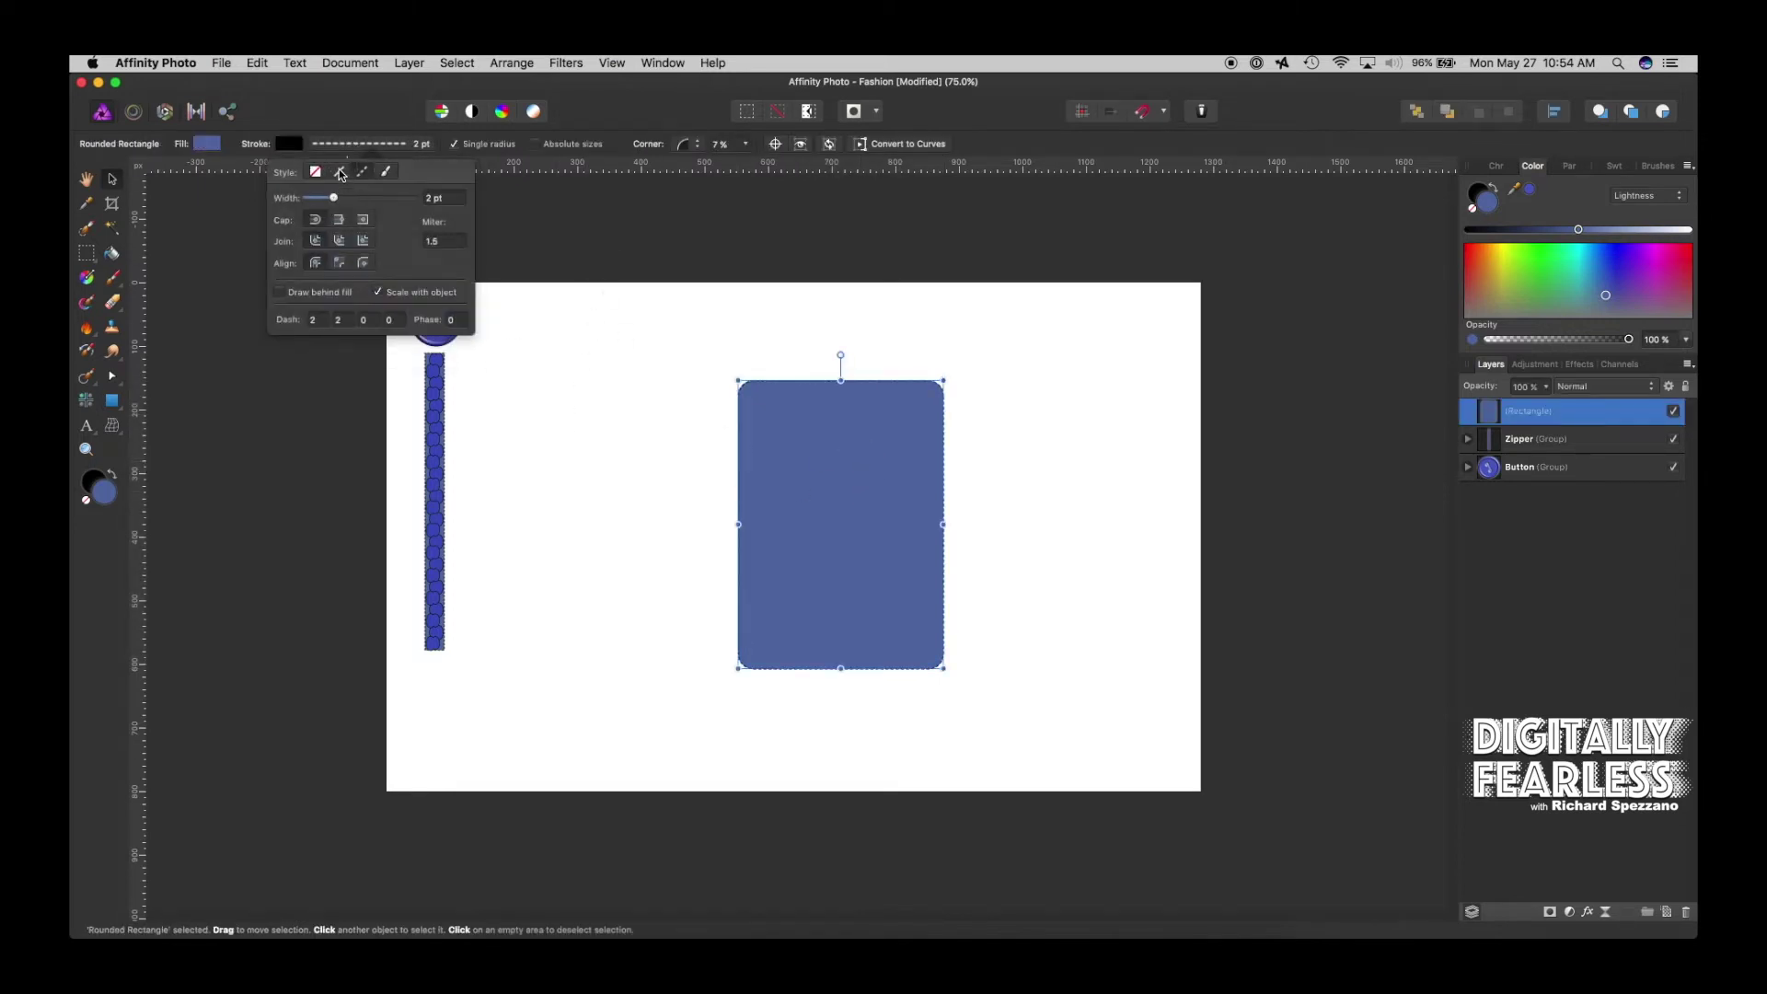
pyautogui.click(341, 173)
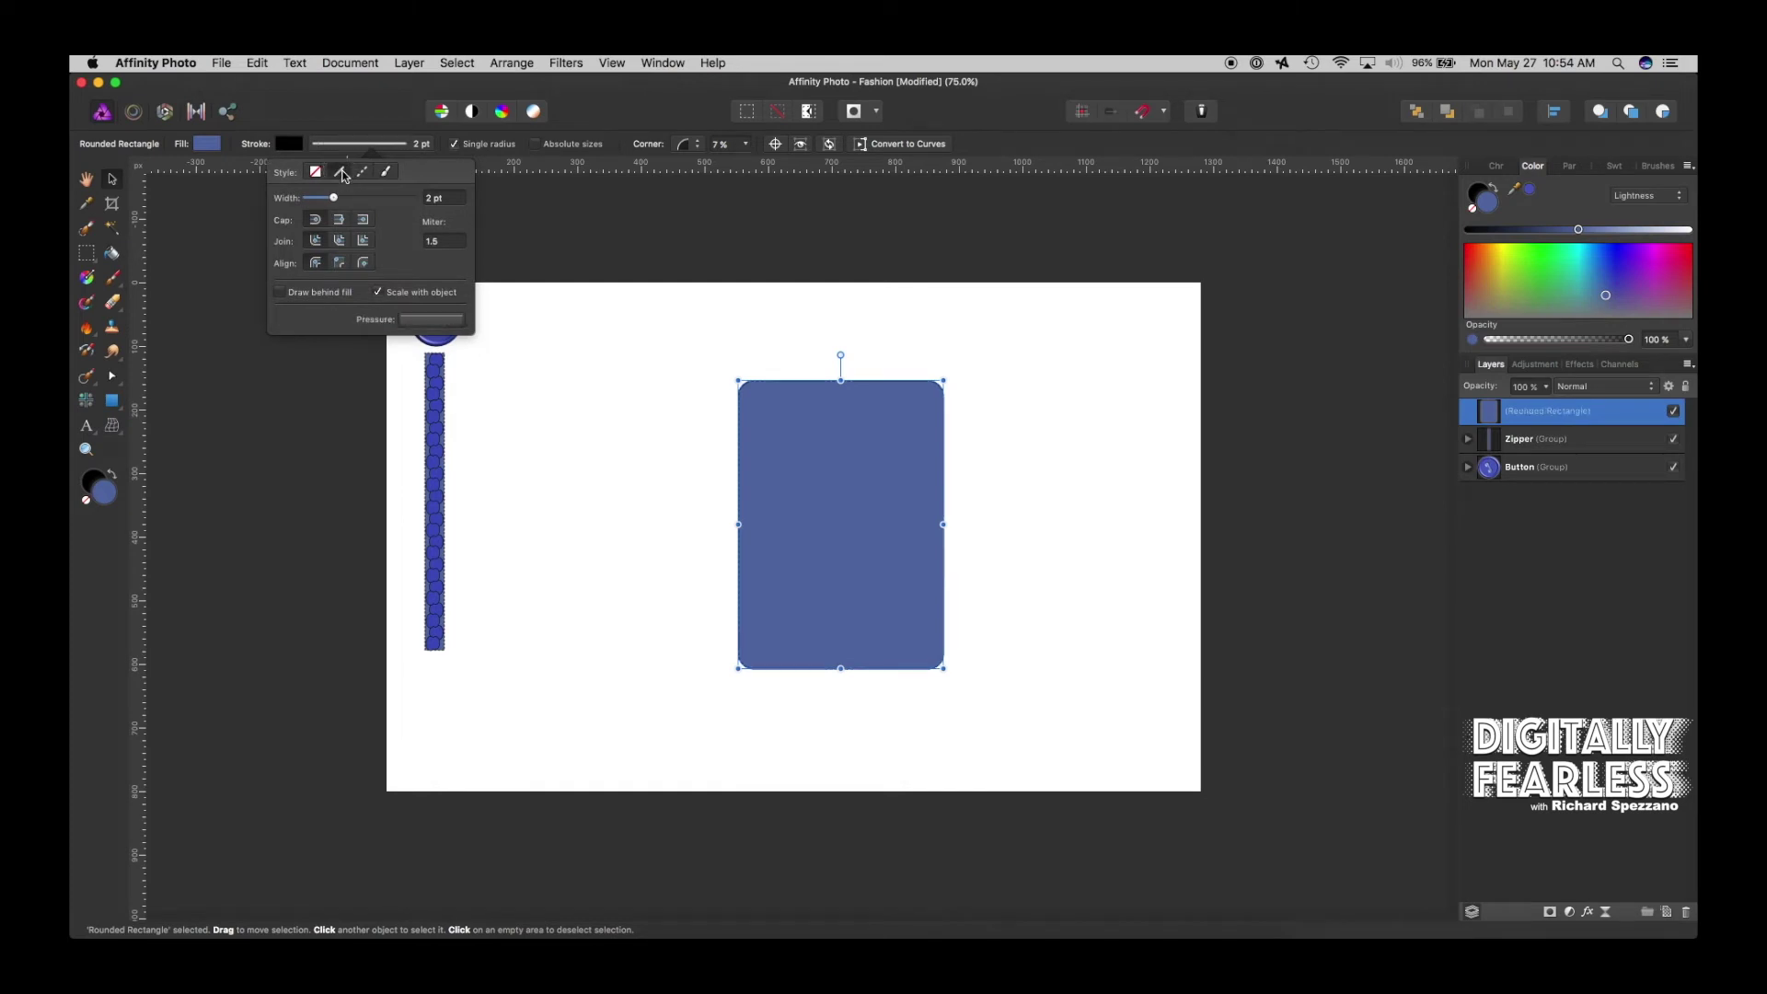
pyautogui.click(649, 307)
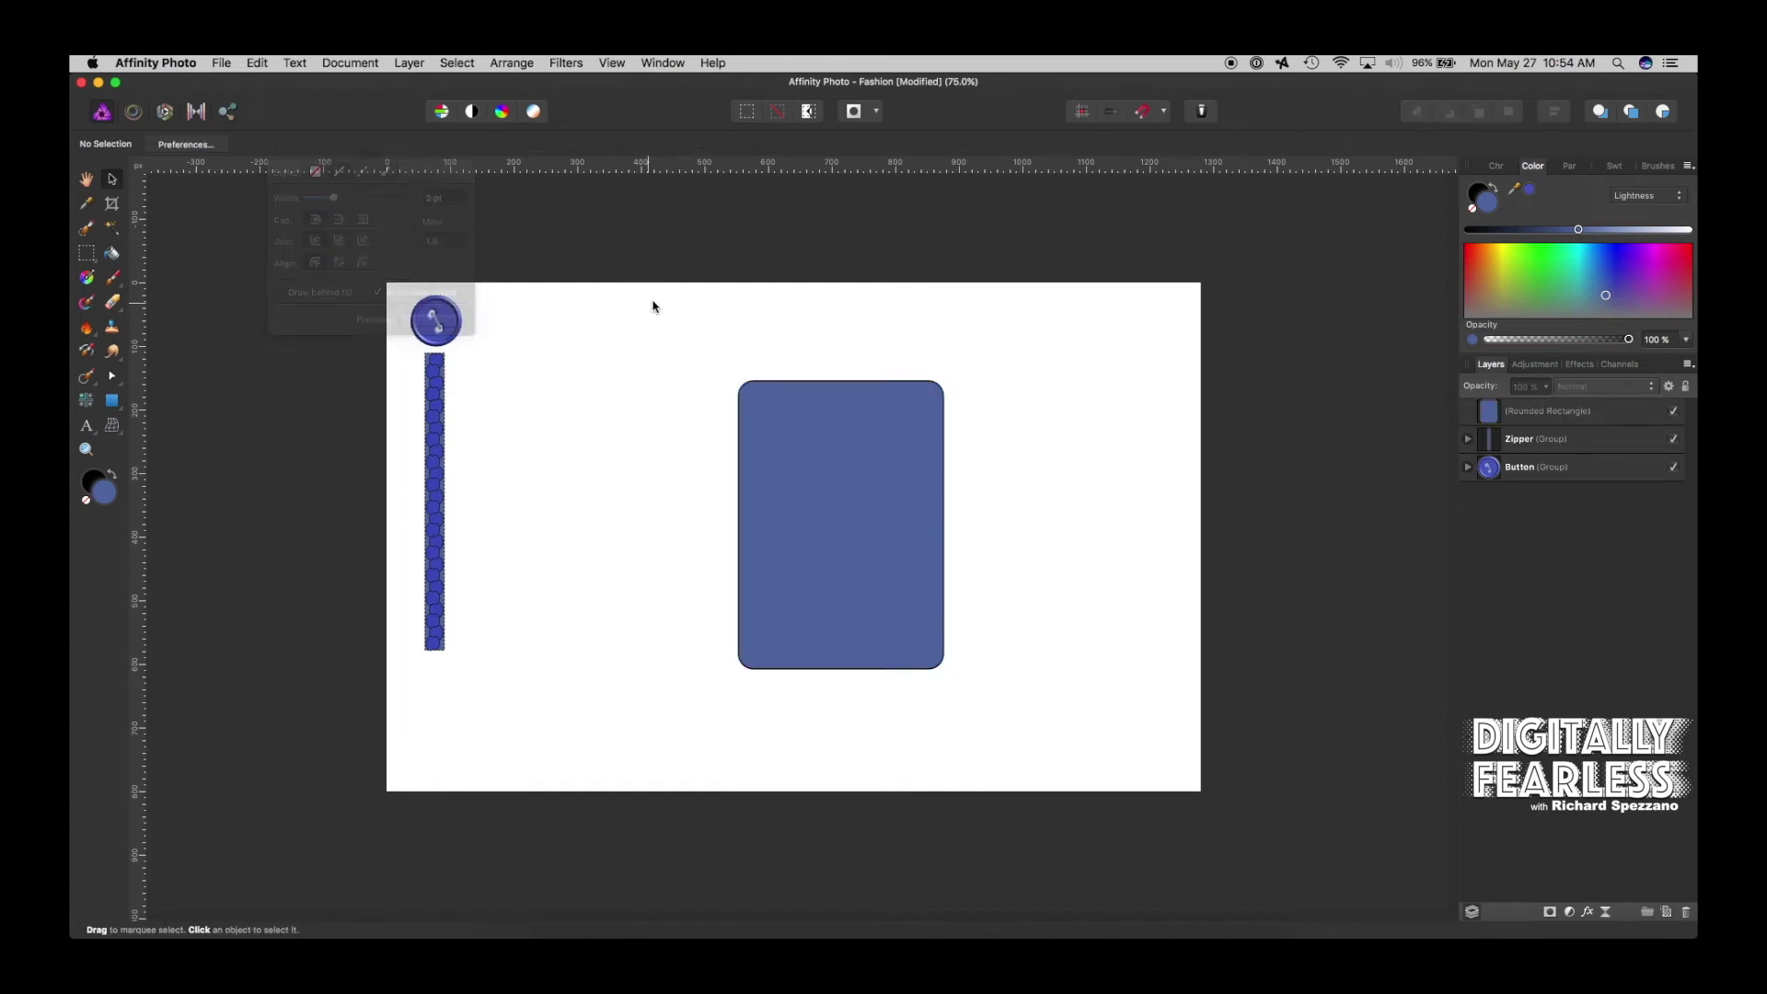
# Draw a horizontal rectangle overlapping the body's upper-left corner as a sleeve and convert it to curves
pyautogui.click(112, 400)
pyautogui.moveTo(555, 403)
pyautogui.mouseDown()
pyautogui.moveTo(742, 465)
pyautogui.moveTo(675, 409)
pyautogui.mouseUp()
pyautogui.click(114, 181)
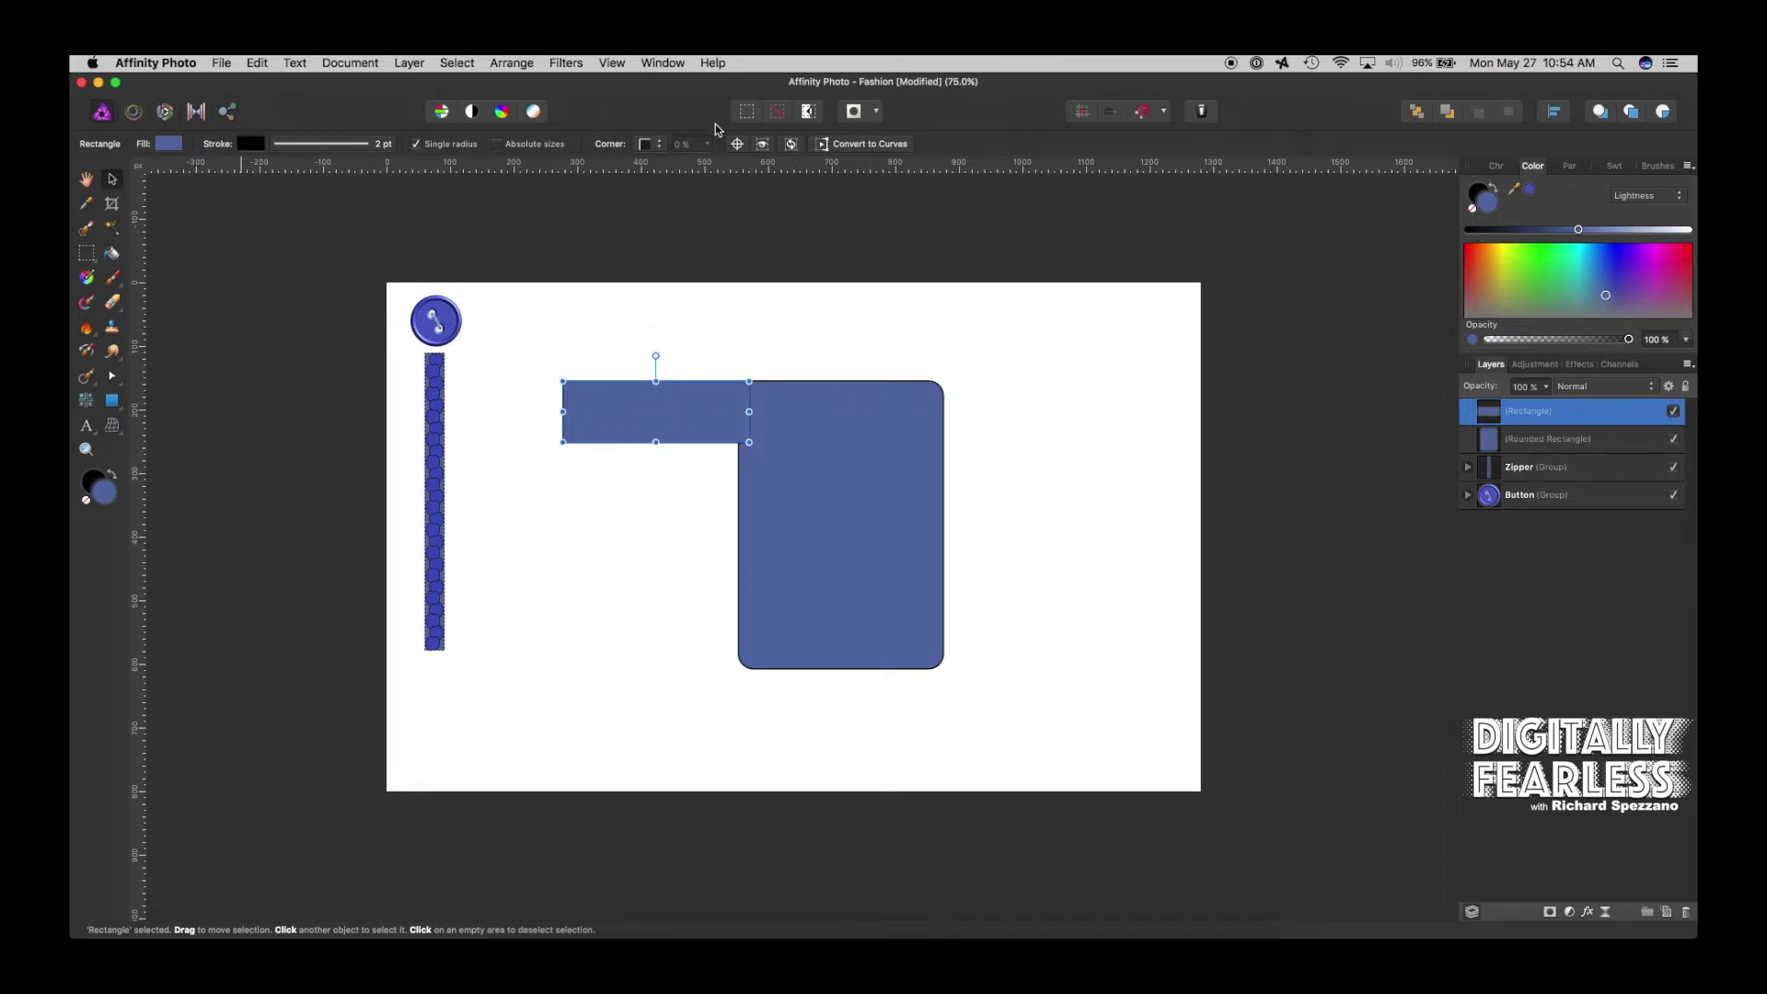
pyautogui.click(890, 146)
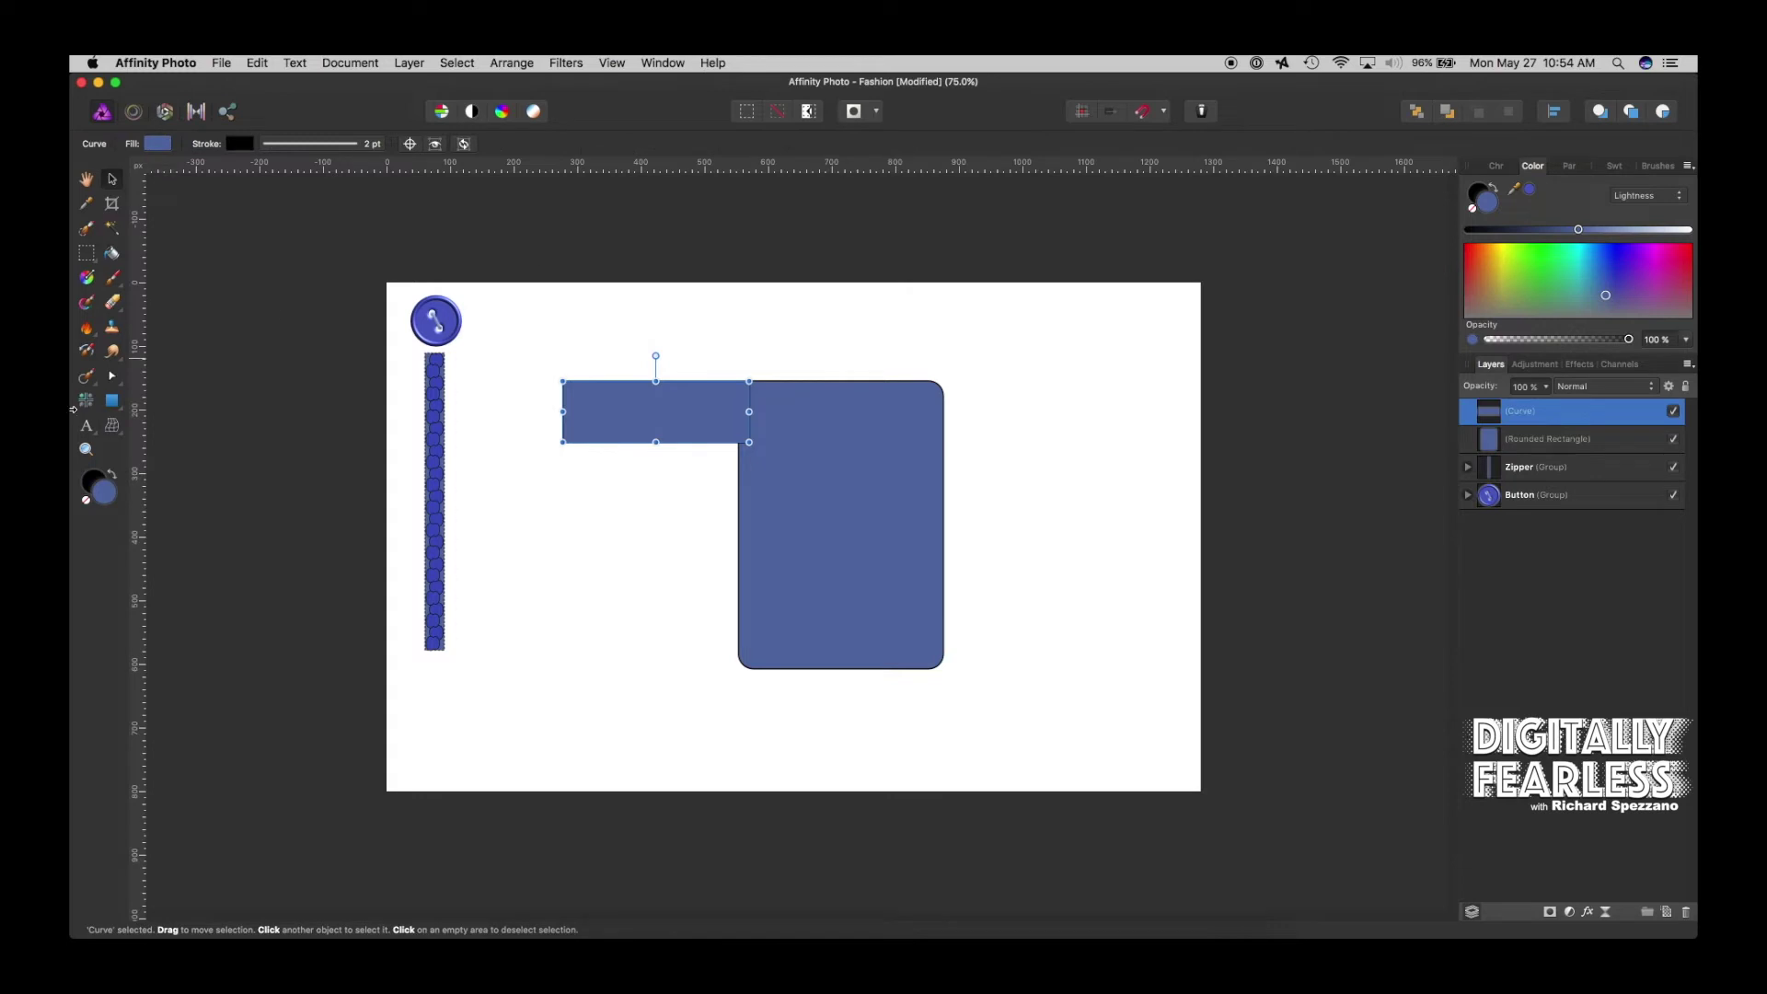
# Reshape the sleeve's nodes so it slopes down and left, with its underarm corner on the body's left edge
pyautogui.click(112, 378)
pyautogui.moveTo(113, 378); pyautogui.dragTo(168, 403)
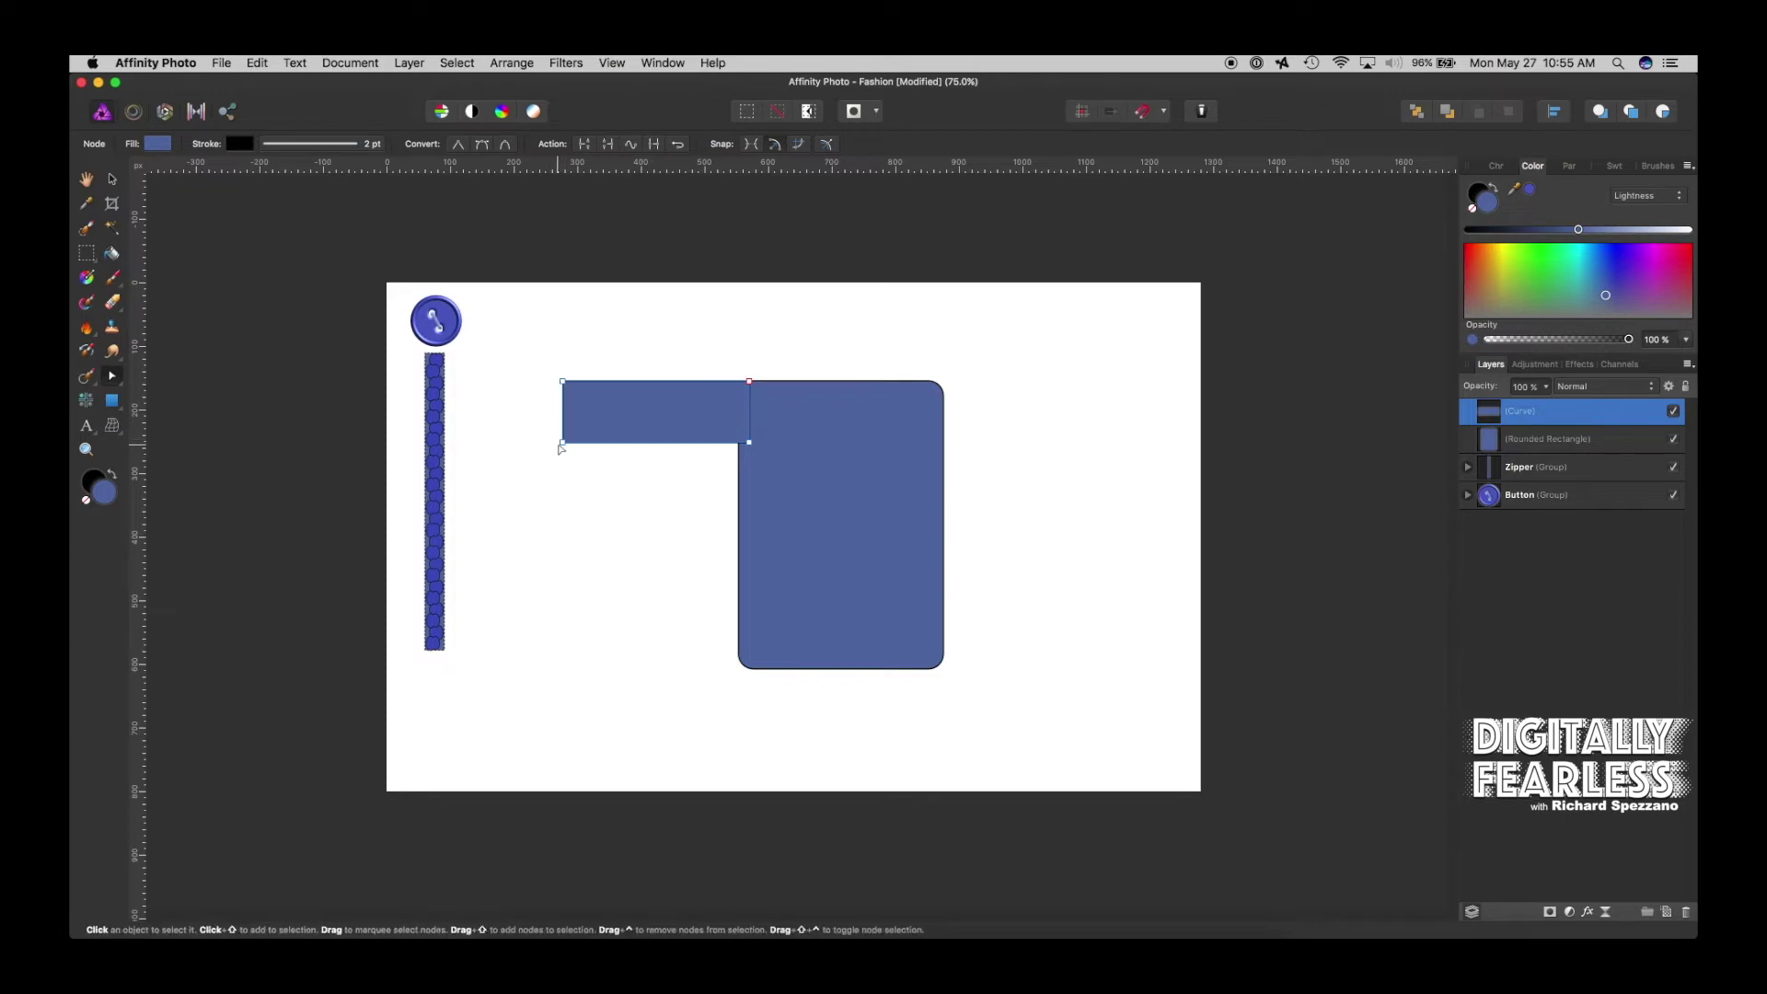
pyautogui.moveTo(563, 446); pyautogui.dragTo(594, 507)
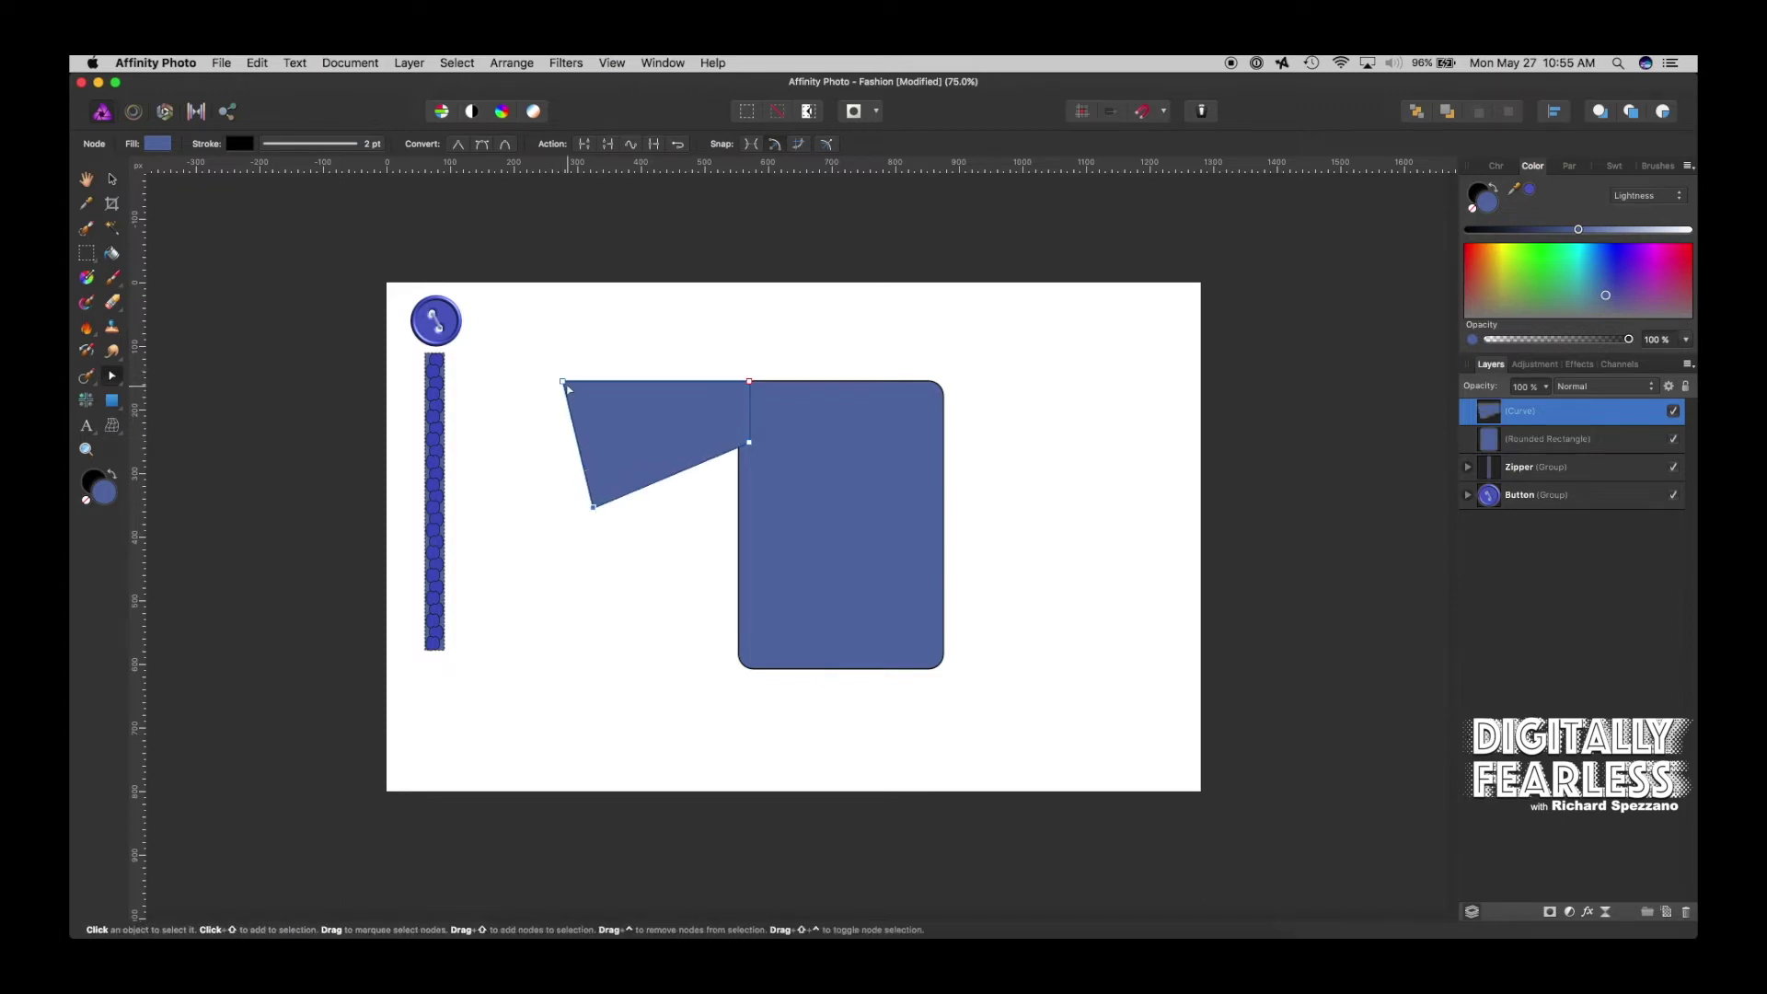
pyautogui.moveTo(572, 429); pyautogui.dragTo(604, 509)
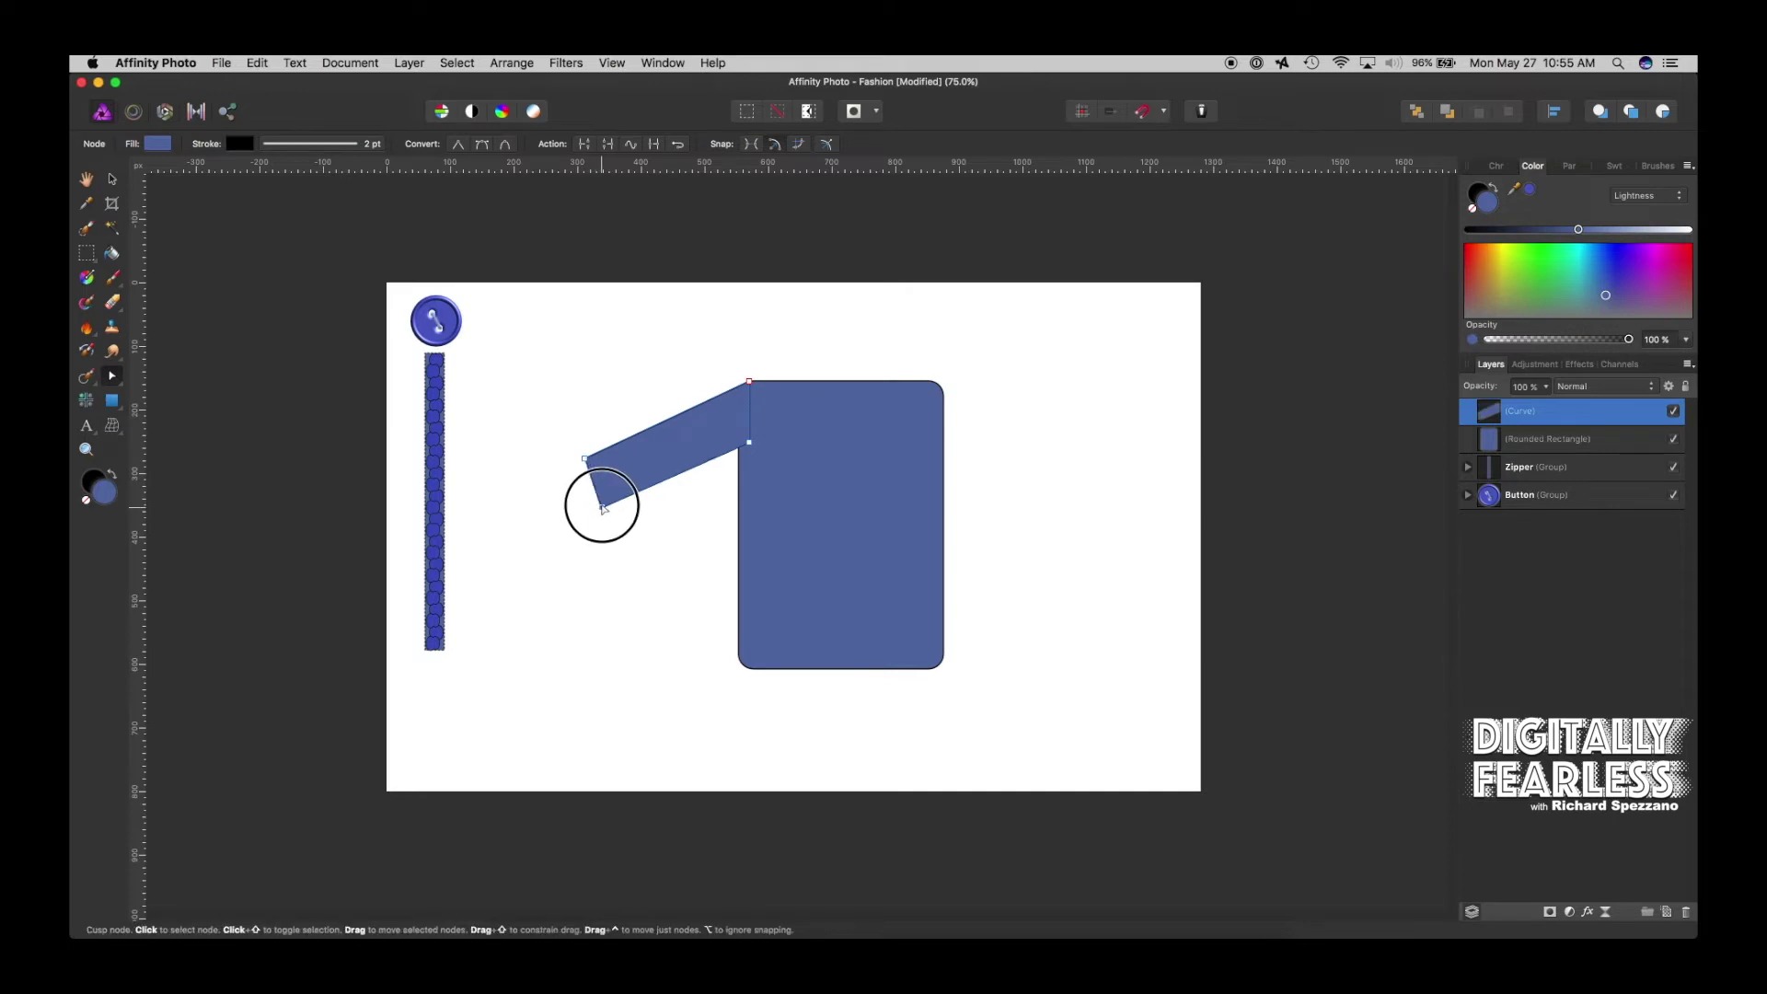
pyautogui.click(750, 443)
pyautogui.moveTo(750, 444); pyautogui.dragTo(738, 453)
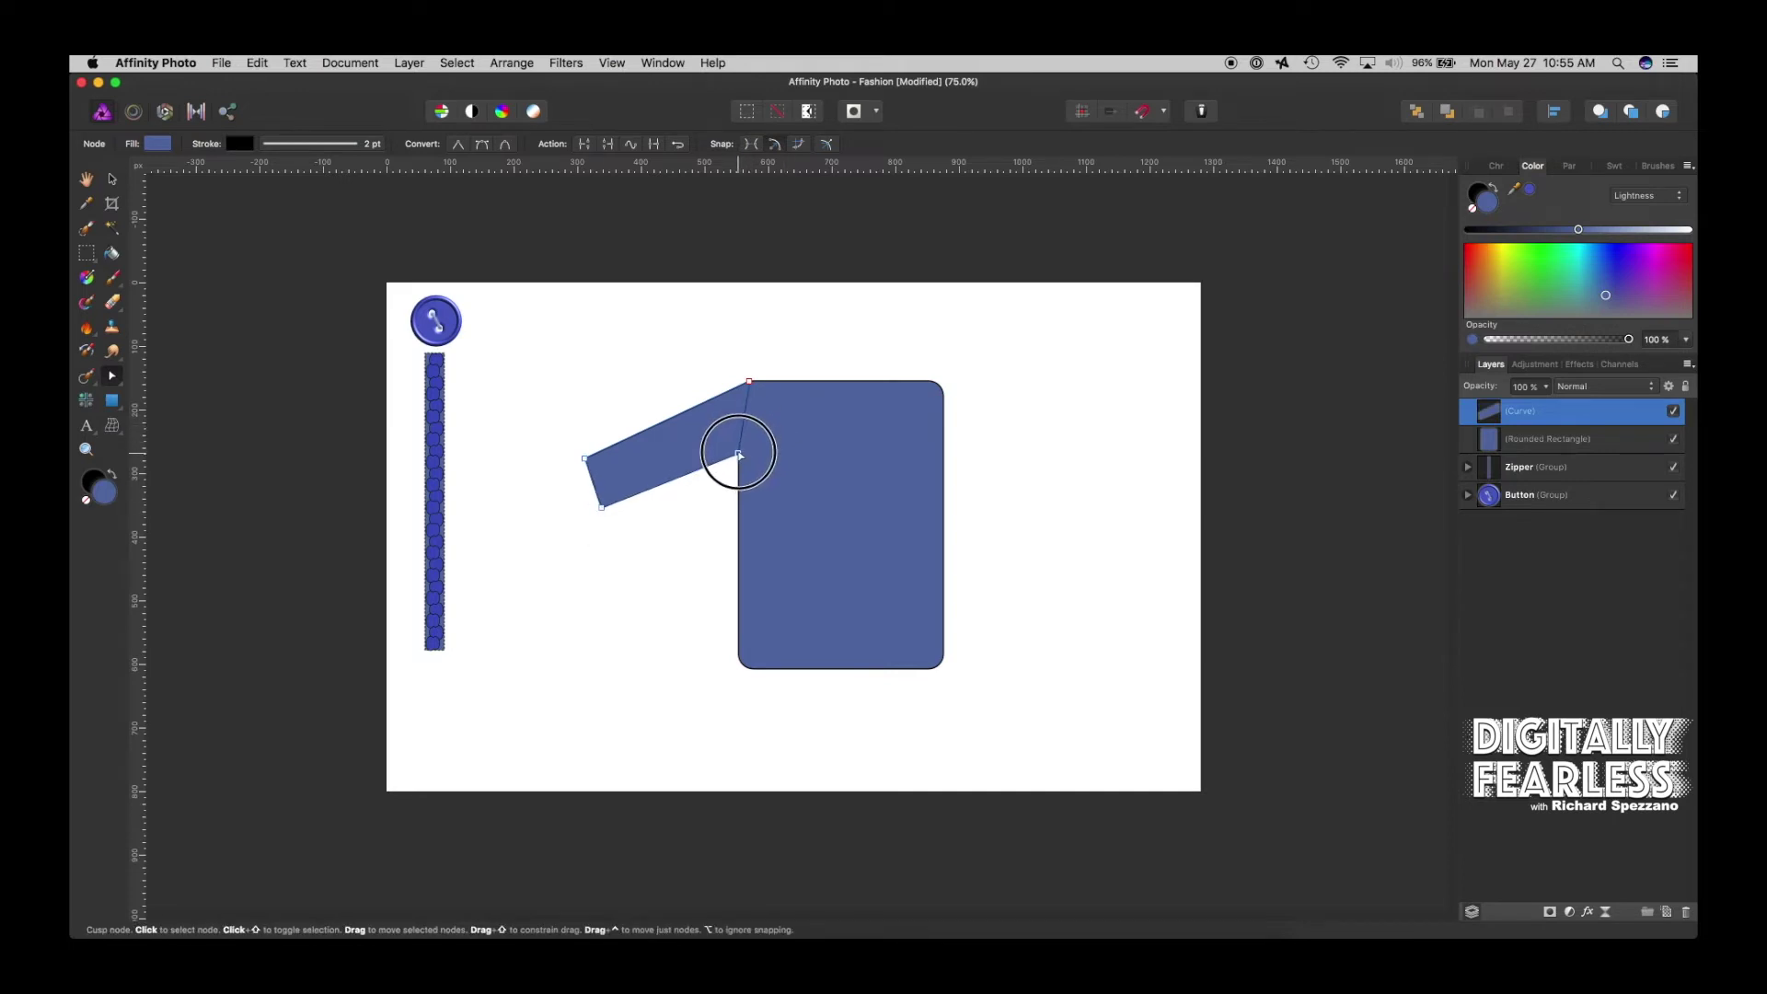
# Add a node midway along the sleeve's armhole edge, shift it slightly into the body and convert it to a smart node
pyautogui.click(748, 381)
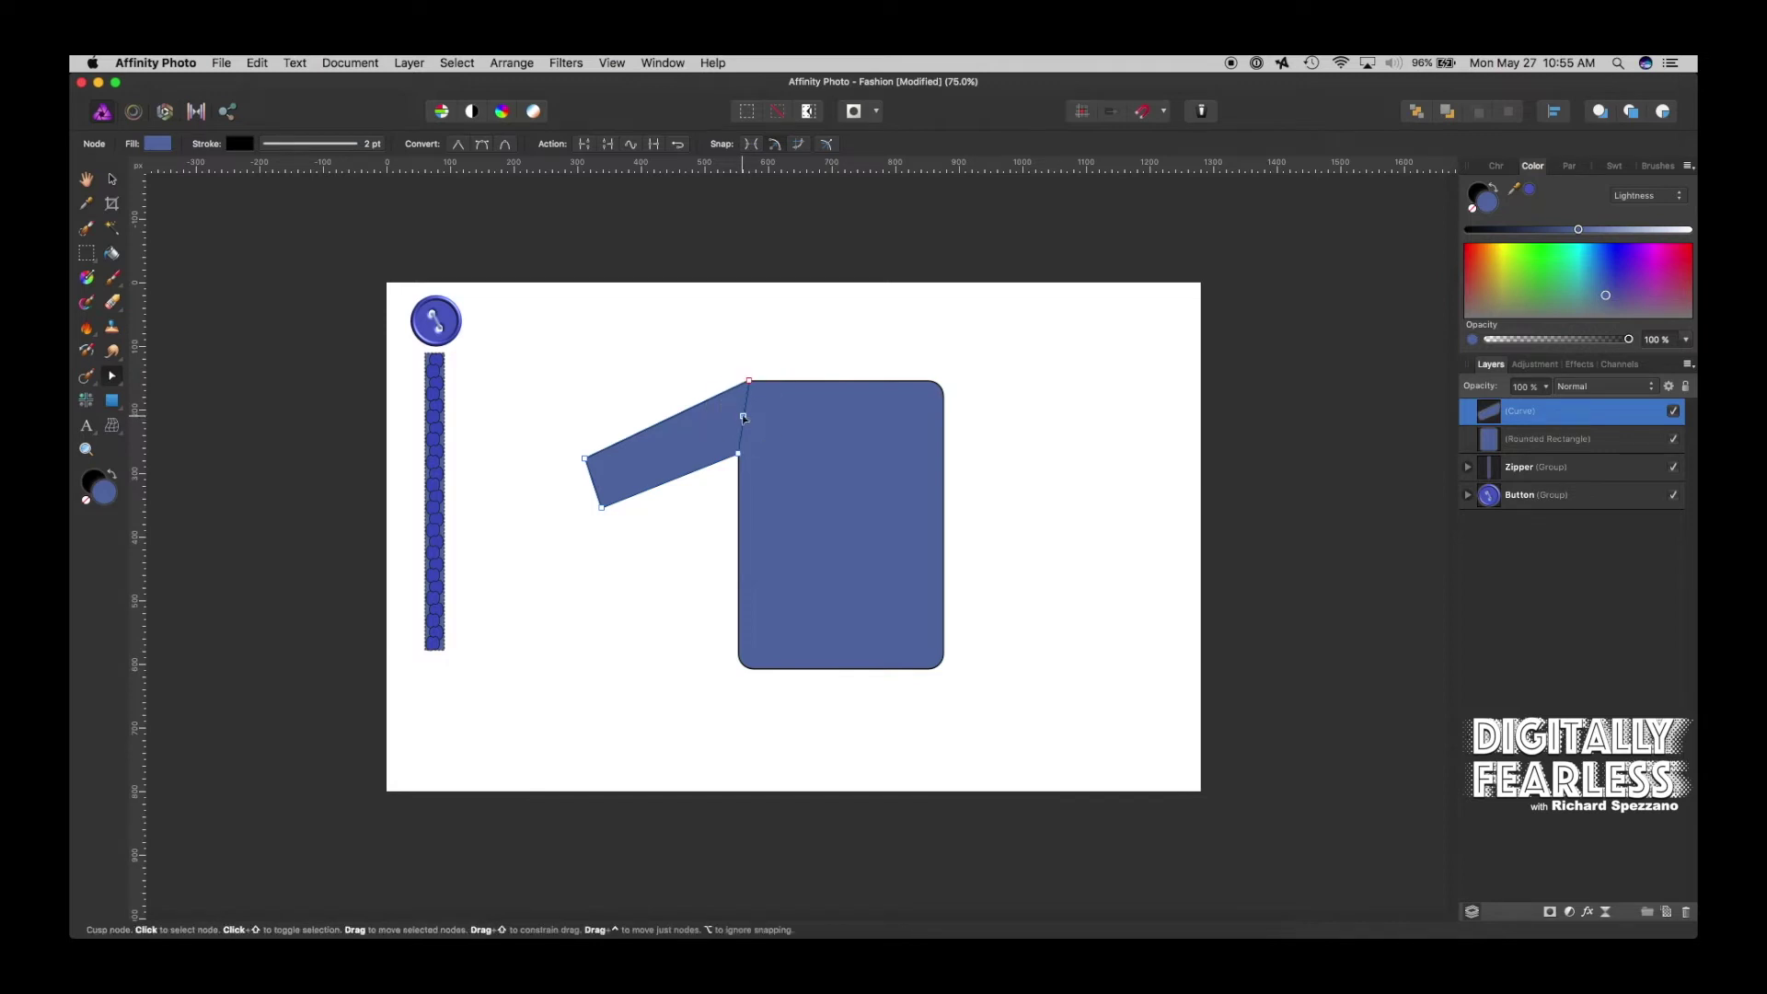
pyautogui.moveTo(743, 419); pyautogui.dragTo(751, 420)
pyautogui.click(902, 319)
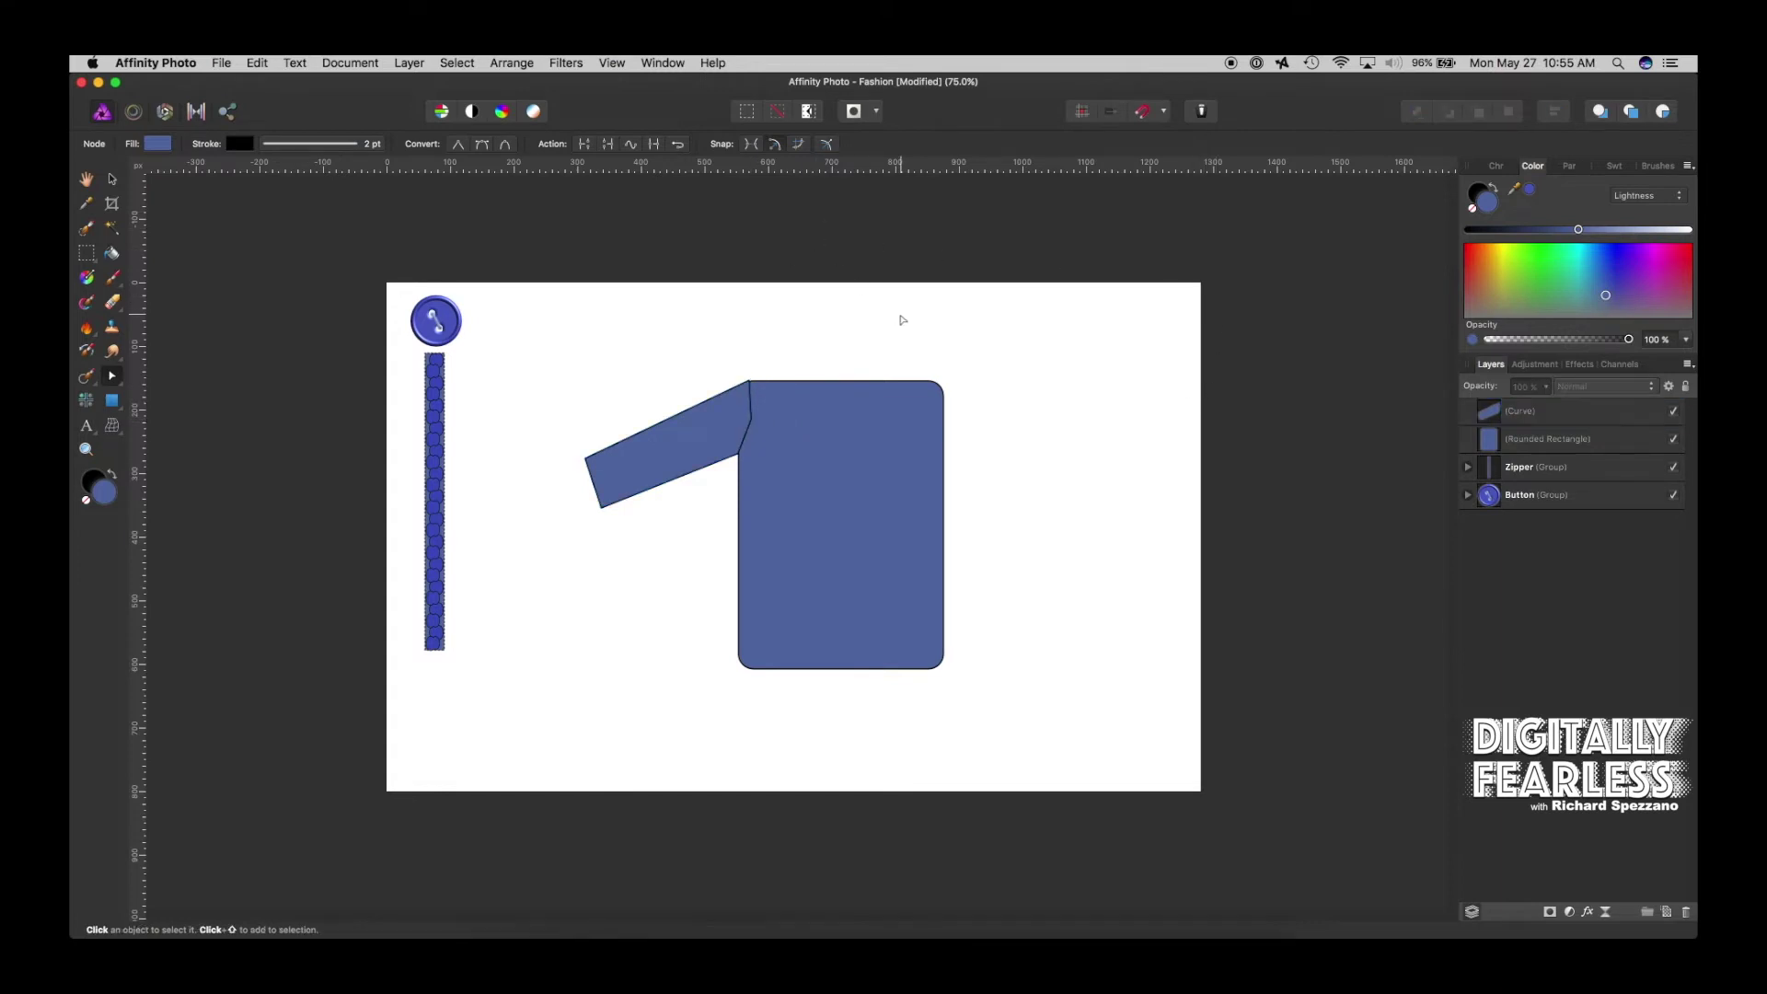
pyautogui.click(750, 417)
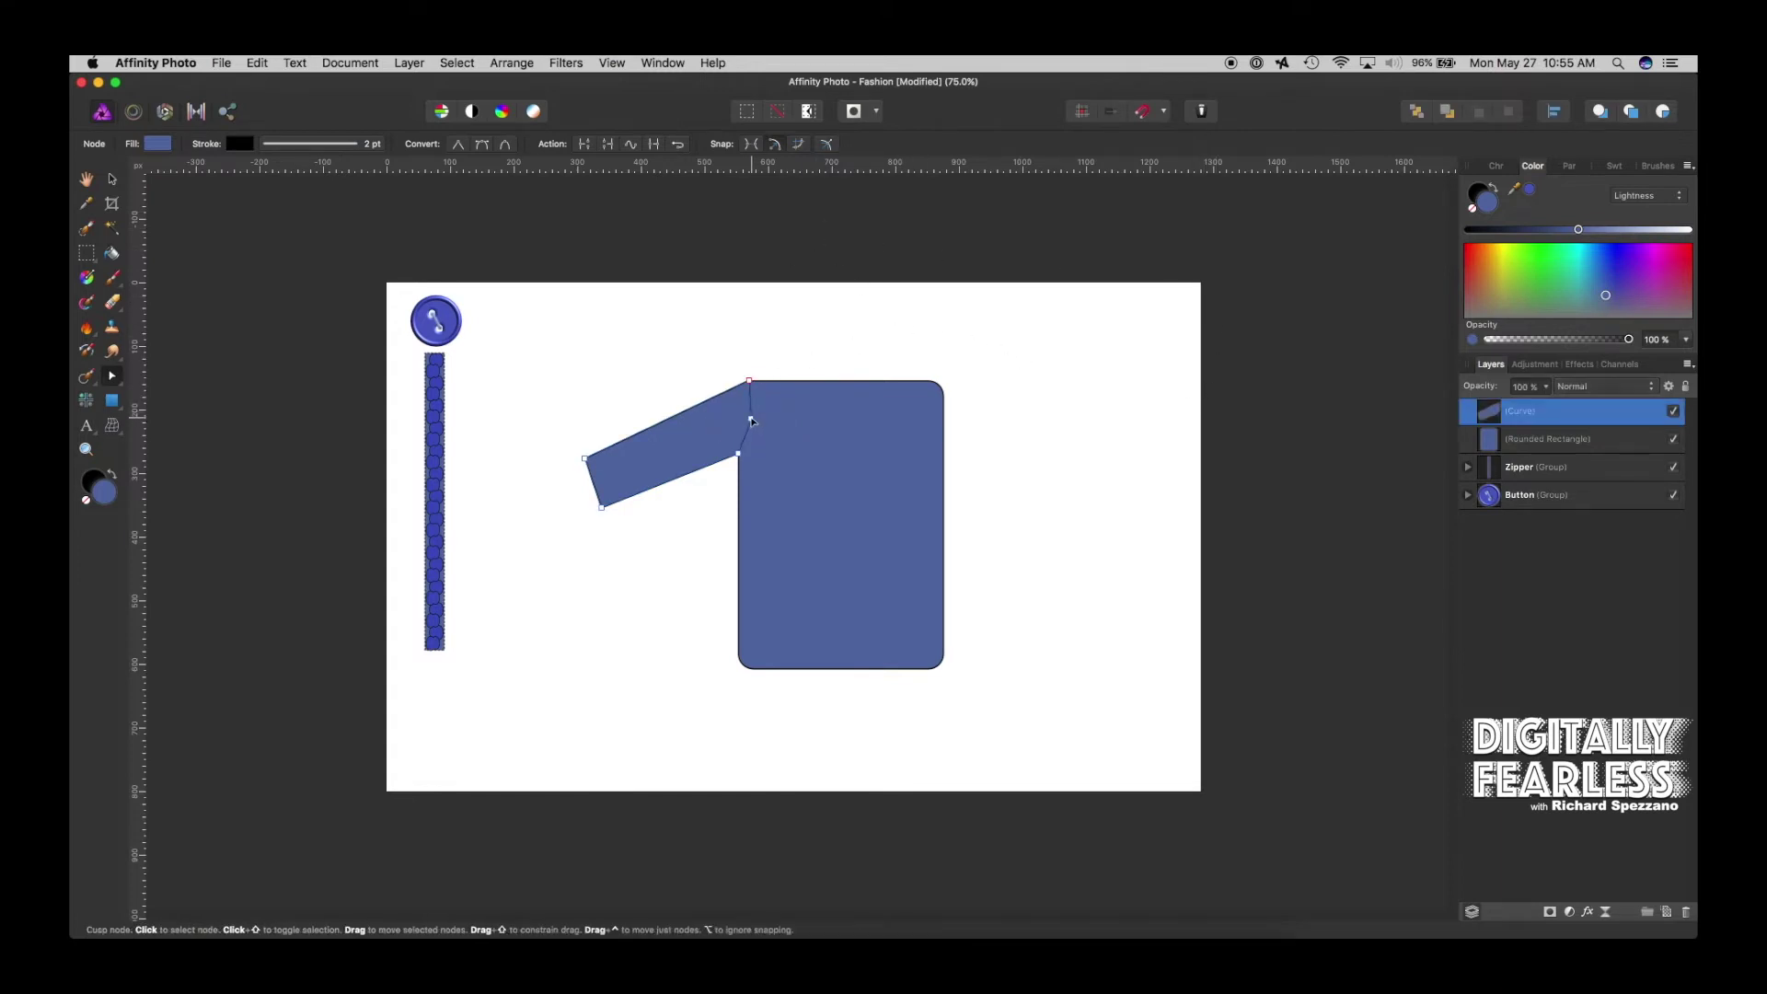
pyautogui.moveTo(750, 422); pyautogui.dragTo(749, 416)
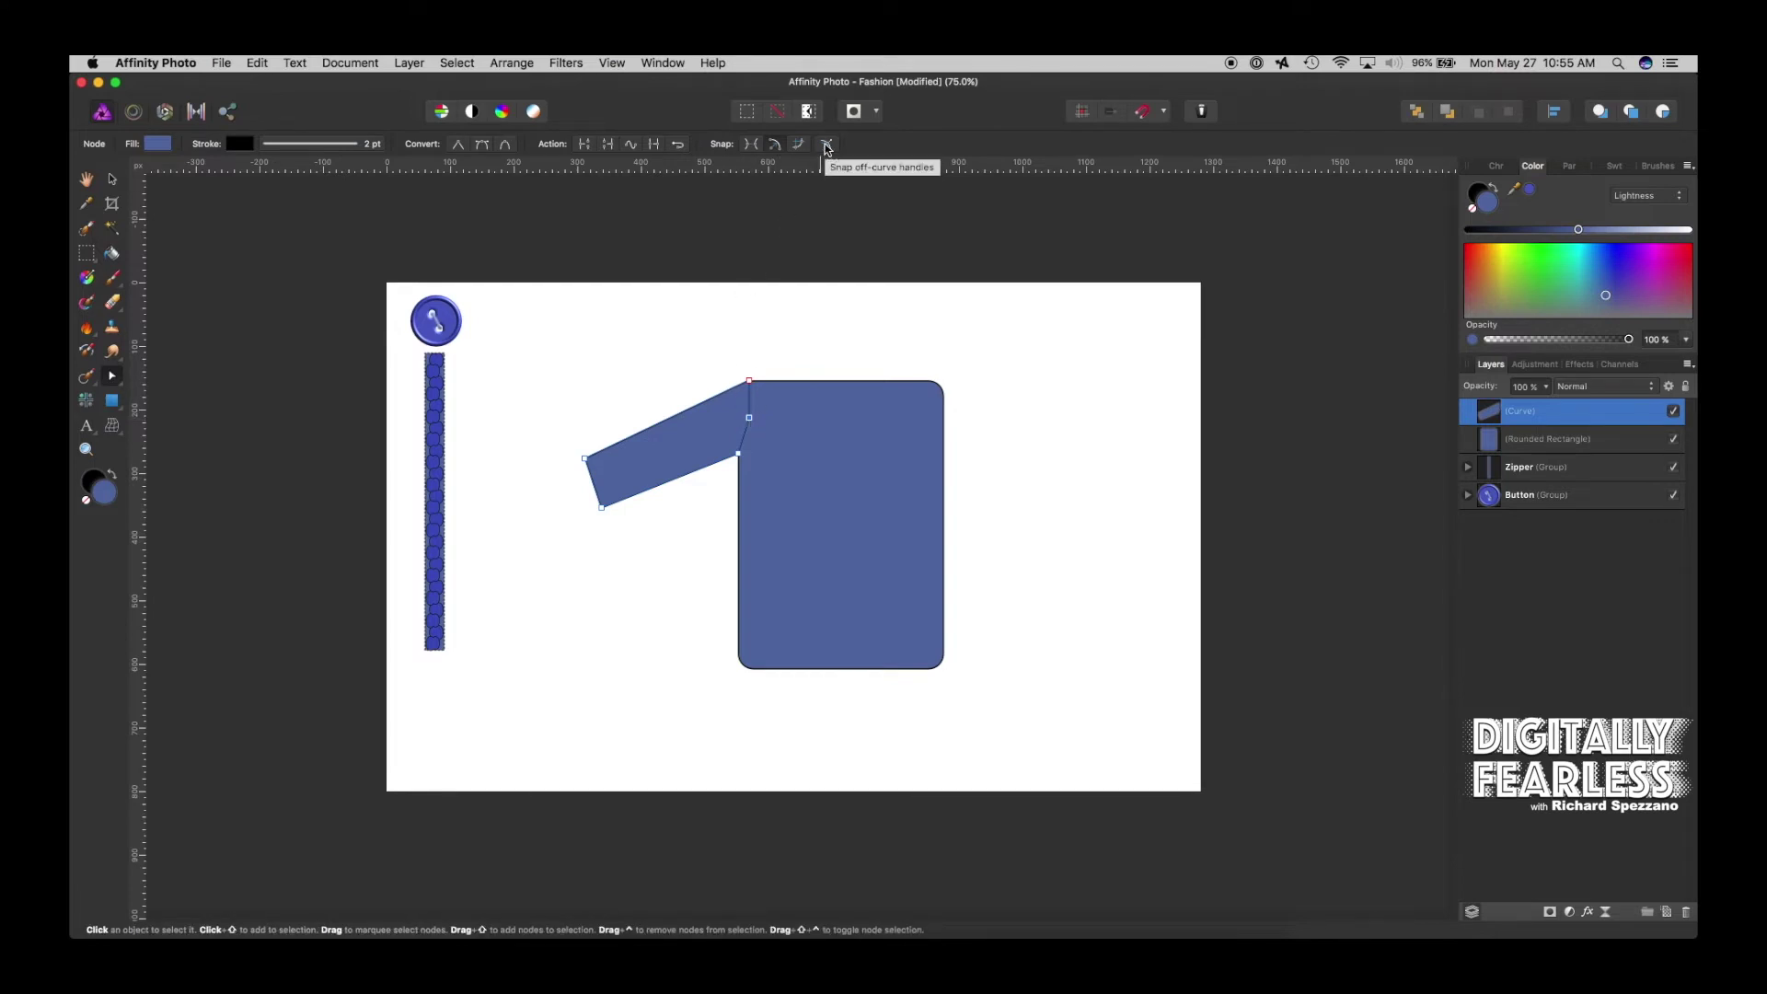
pyautogui.click(504, 145)
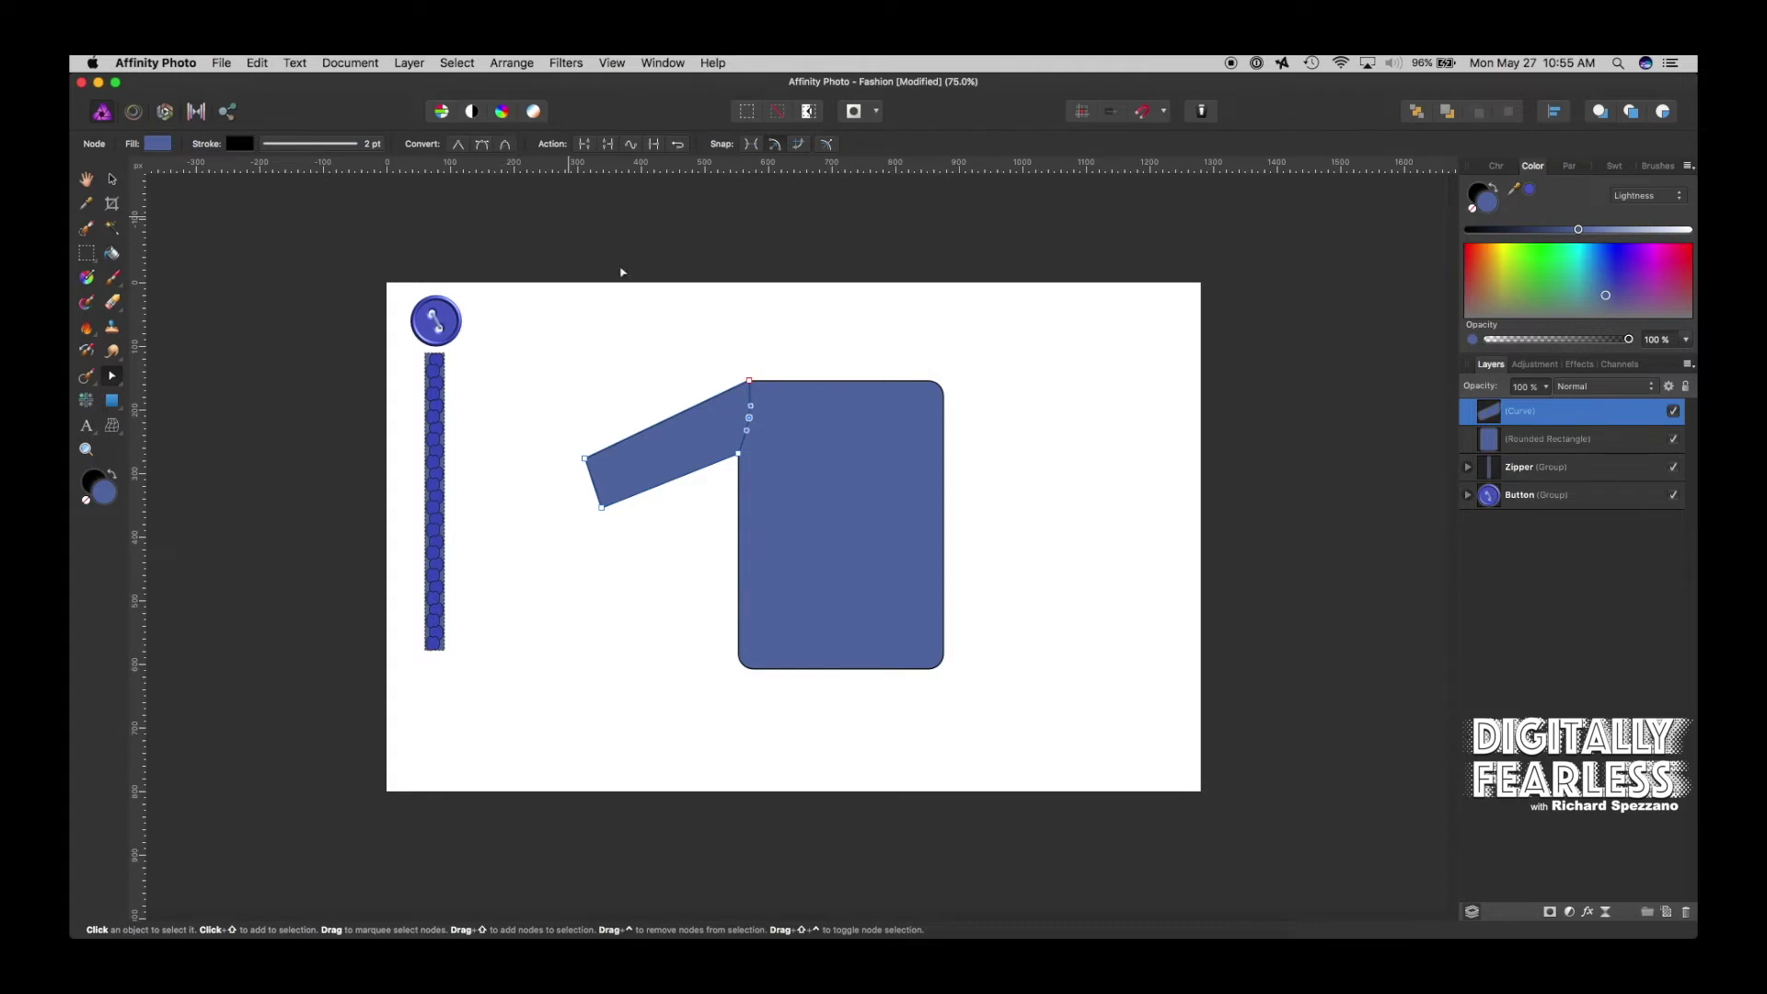
# Angle the sleeve's cuff end further downward and move the sleeve's shoulder corner inward along the body's top edge
pyautogui.click(750, 418)
pyautogui.moveTo(752, 420); pyautogui.dragTo(752, 418)
pyautogui.moveTo(585, 457)
pyautogui.mouseDown()
pyautogui.moveTo(619, 519)
pyautogui.moveTo(580, 475)
pyautogui.moveTo(581, 492)
pyautogui.mouseUp()
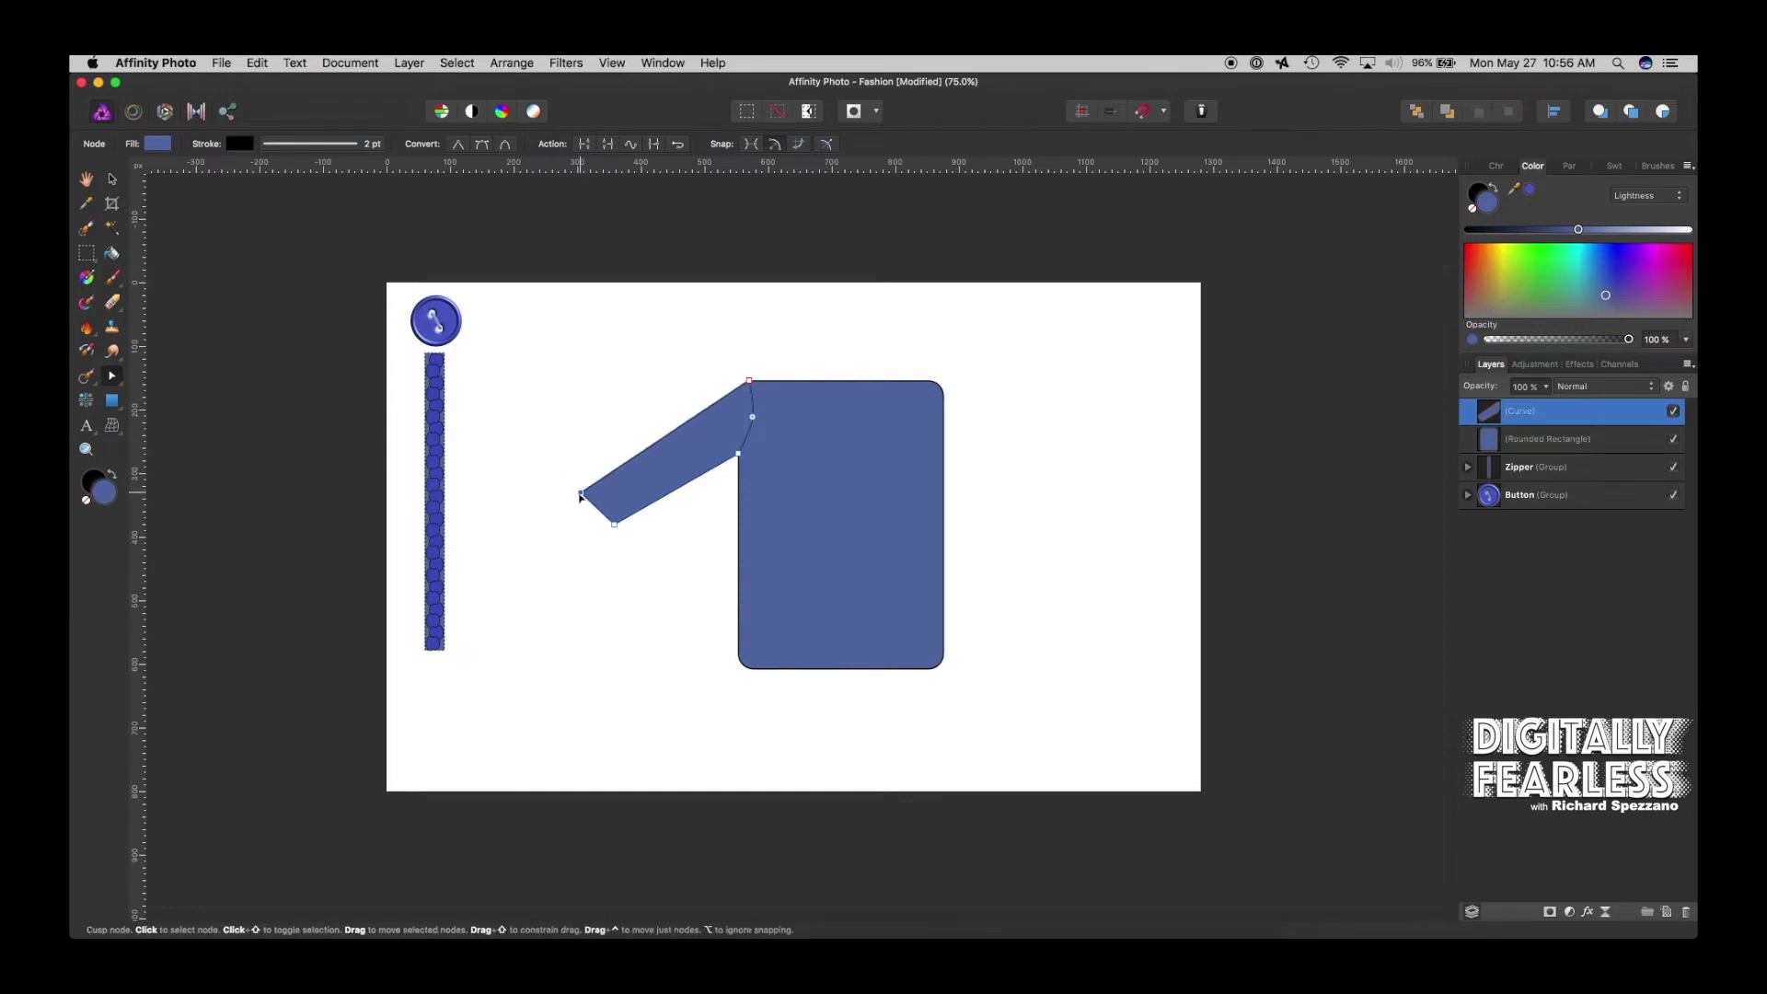
pyautogui.moveTo(749, 380); pyautogui.dragTo(779, 380)
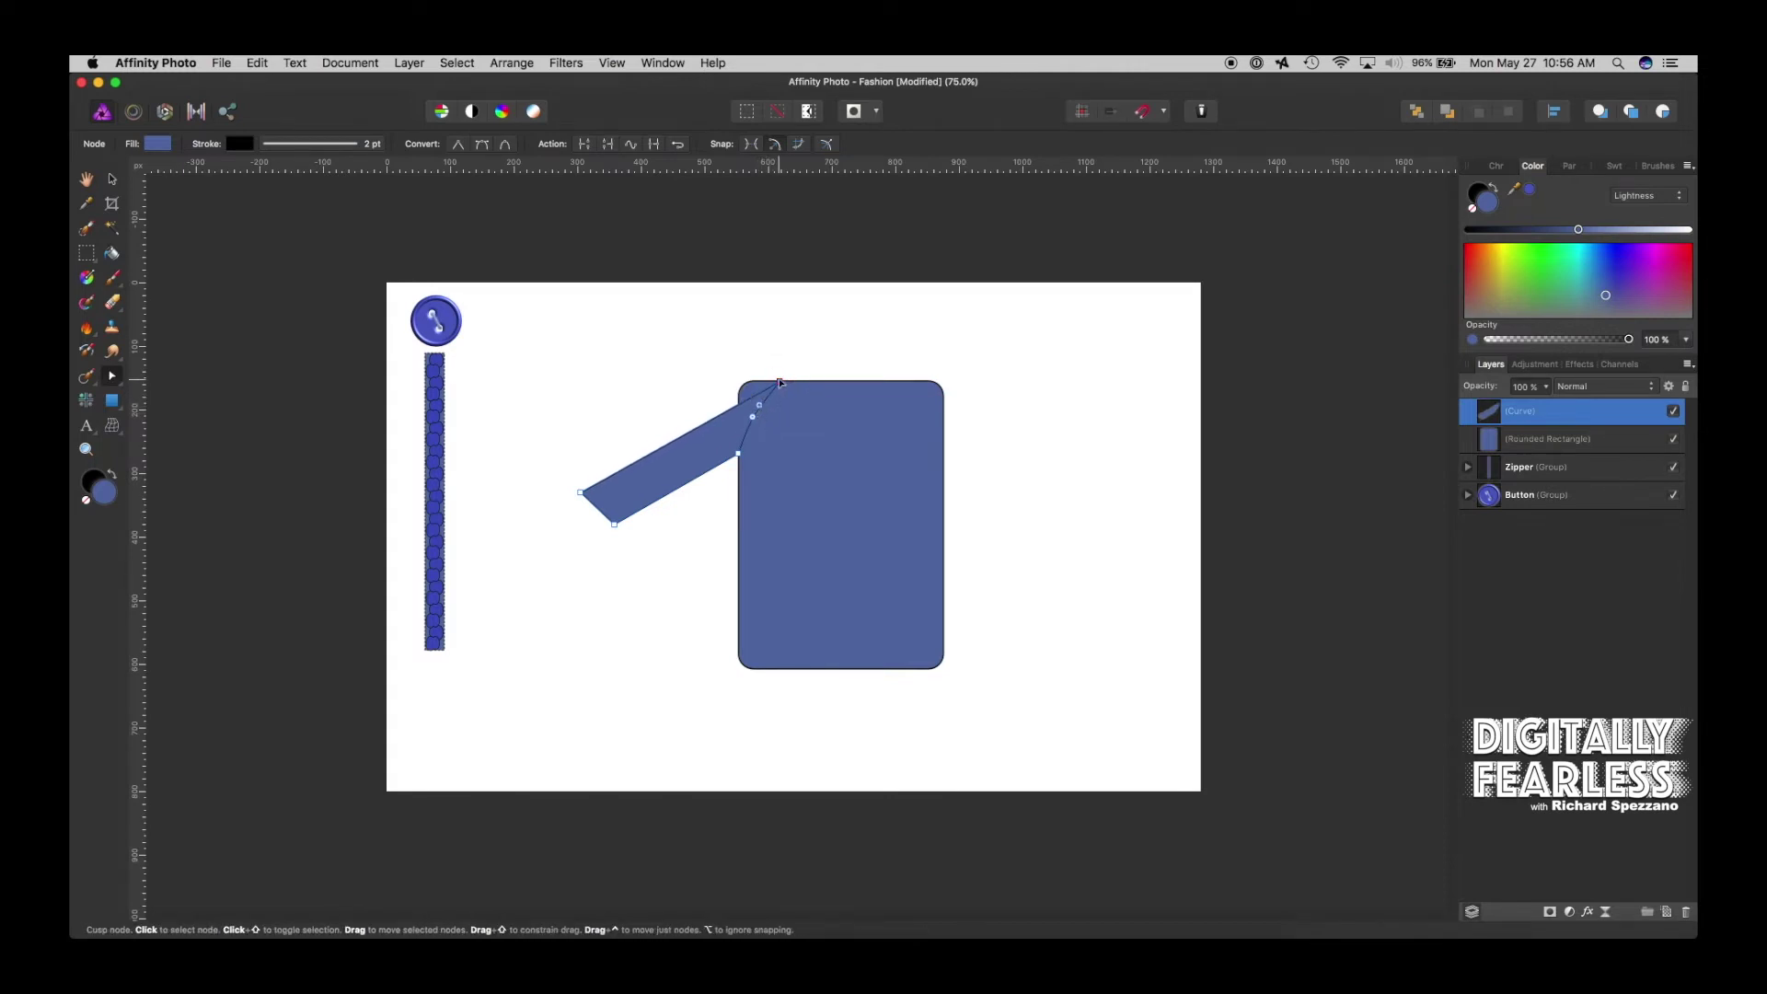
# Add a node on the sleeve's upper edge near the shoulder, convert it to a smart node and raise it to round the shoulder
pyautogui.click(721, 417)
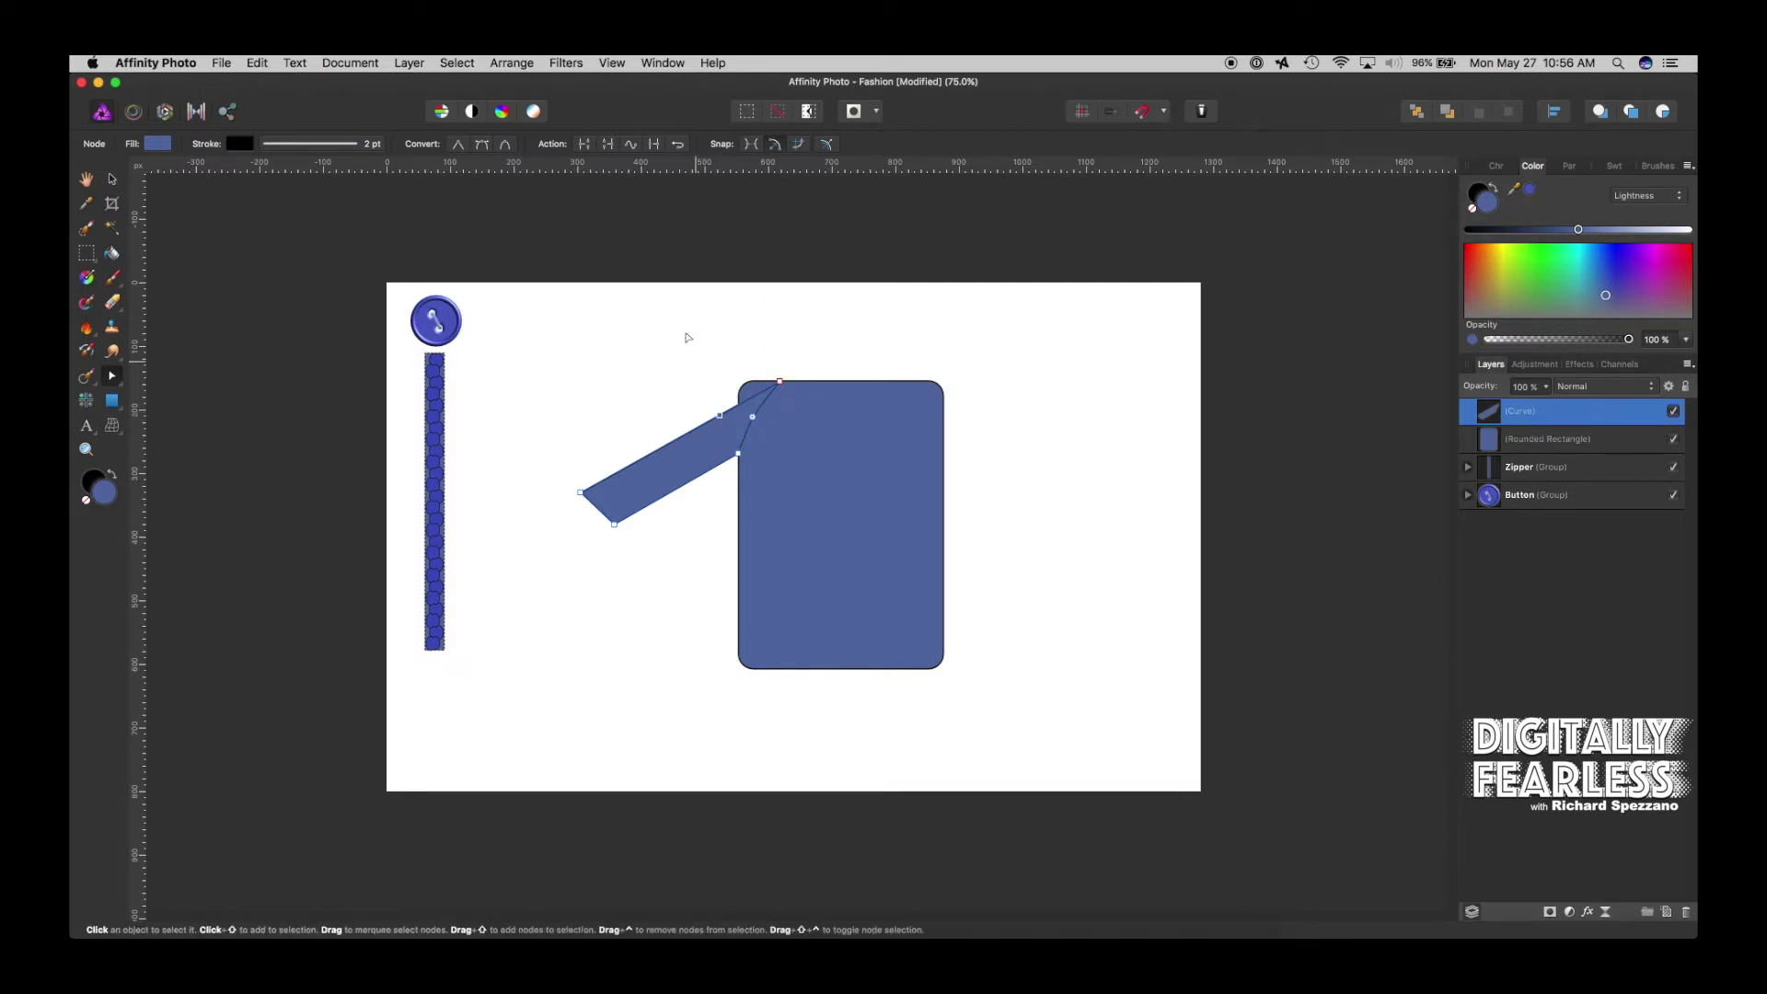
pyautogui.click(506, 145)
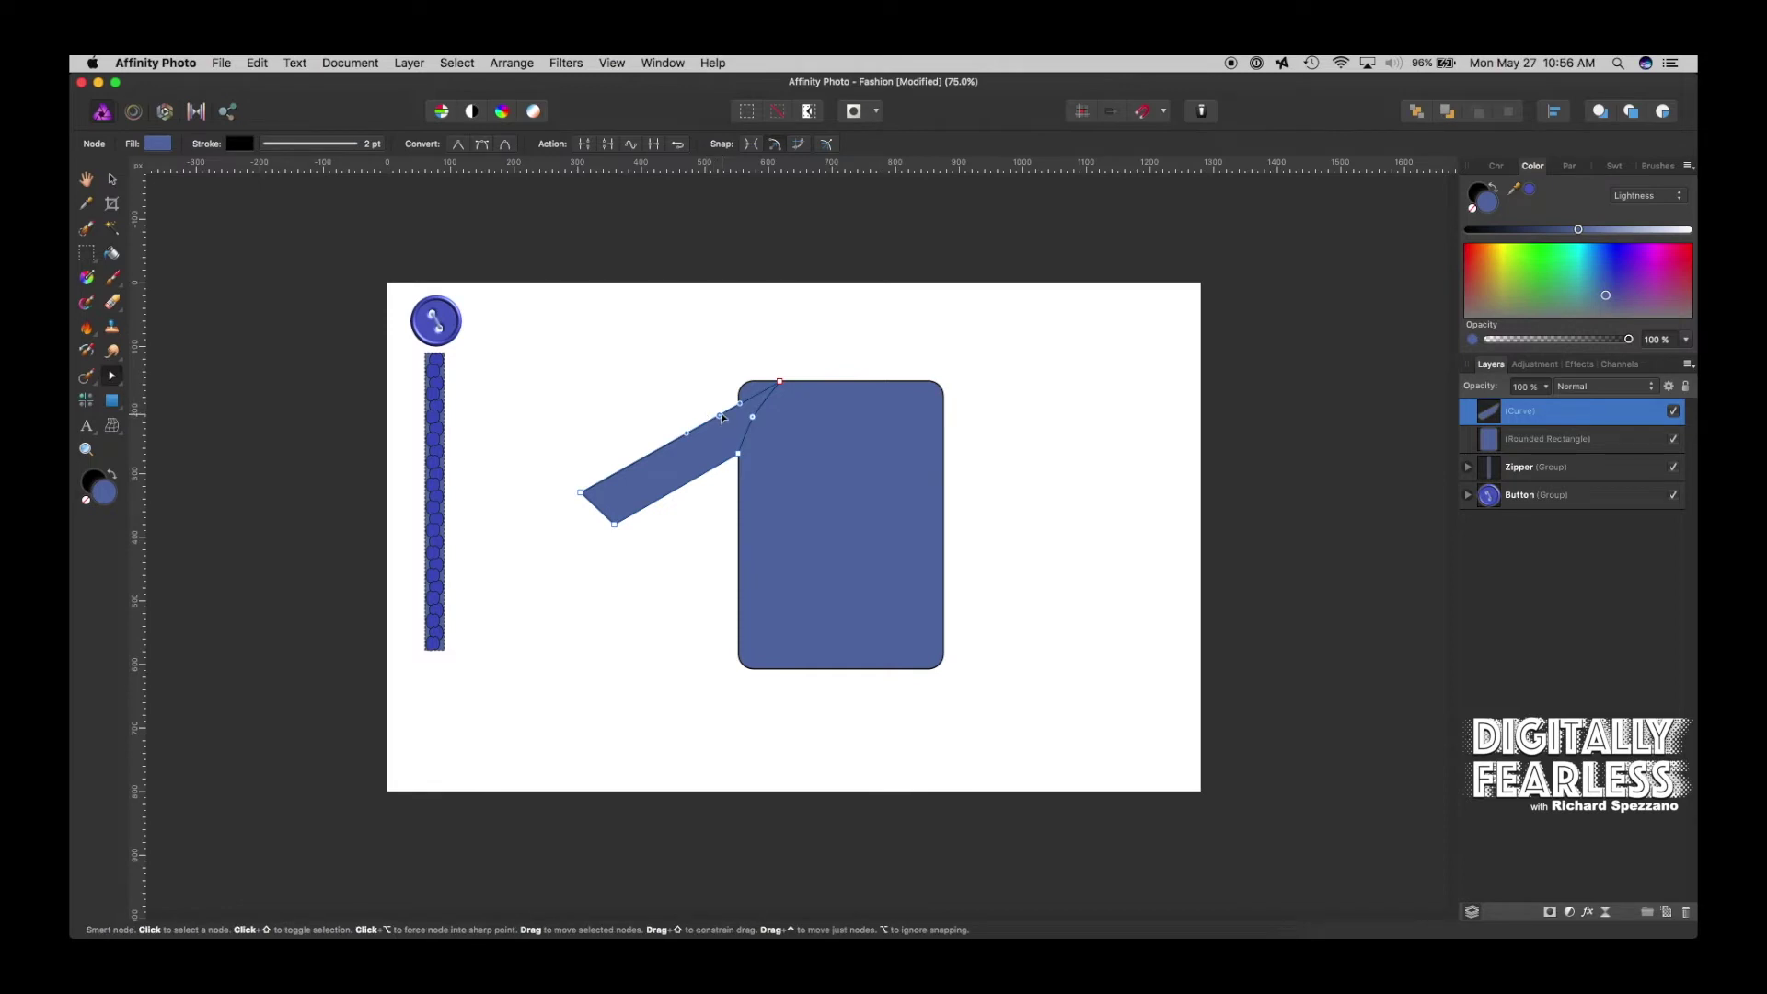
pyautogui.moveTo(720, 416); pyautogui.dragTo(741, 386)
pyautogui.click(1082, 383)
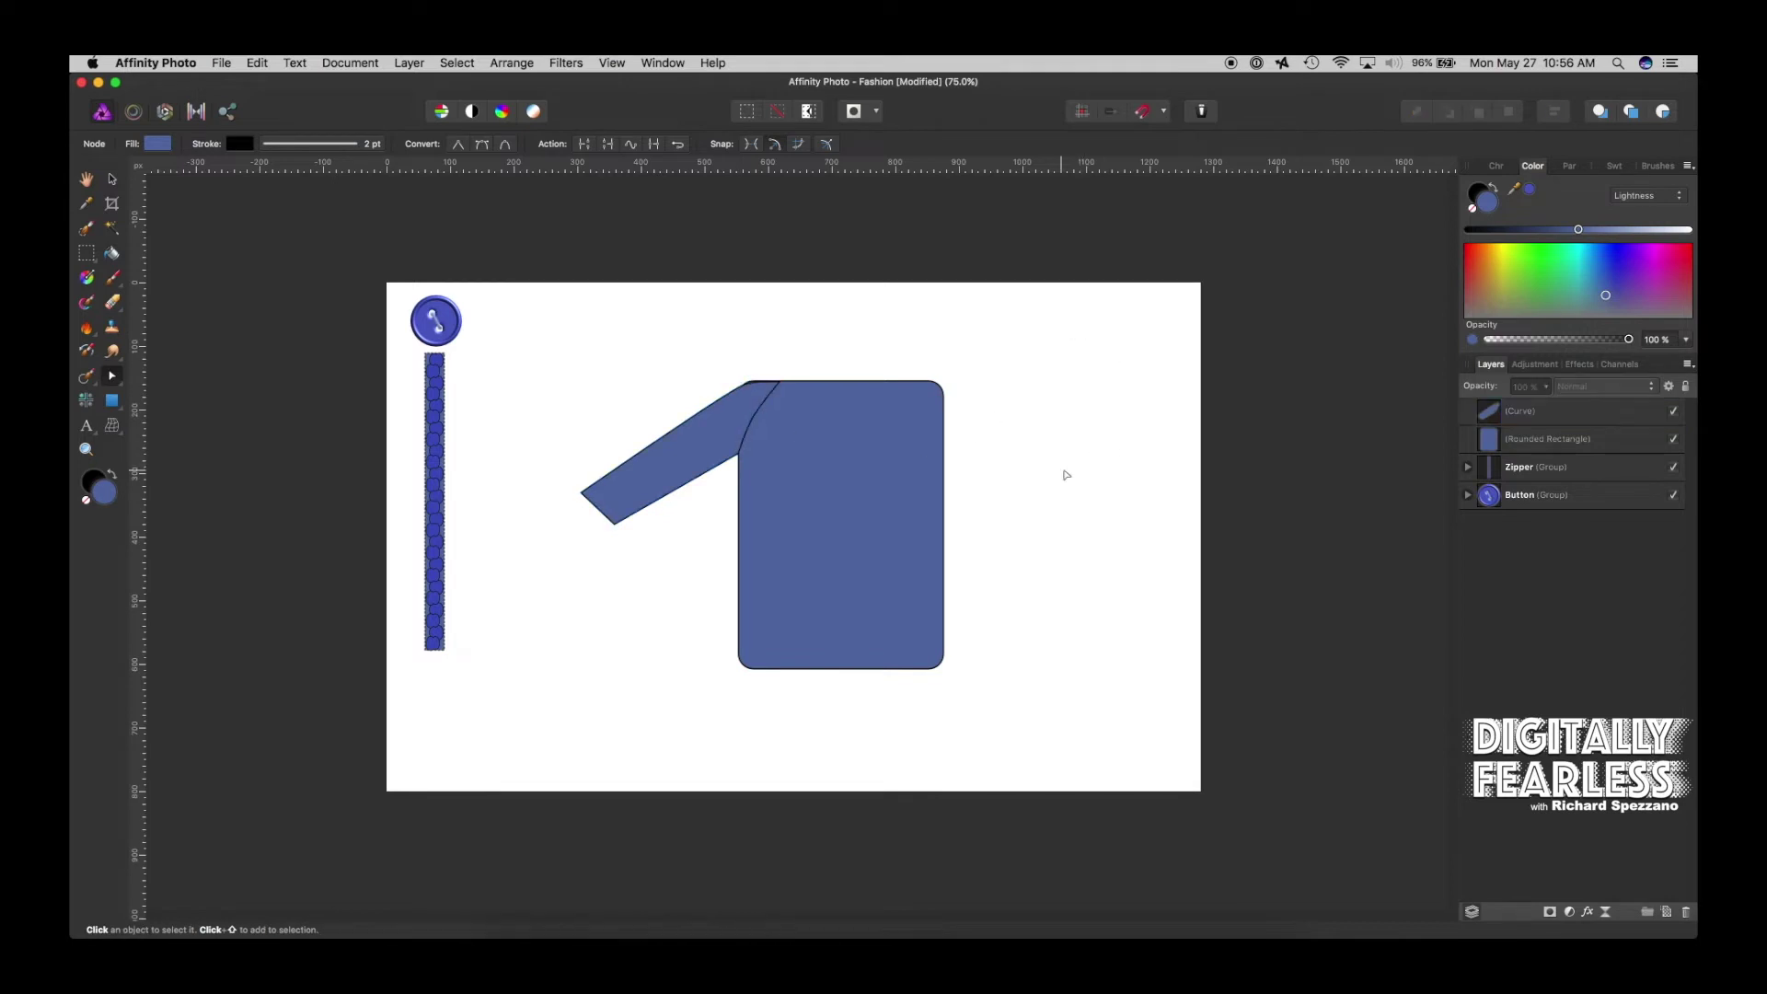
# Increase the corner rounding of the garment's body rectangle
pyautogui.click(812, 443)
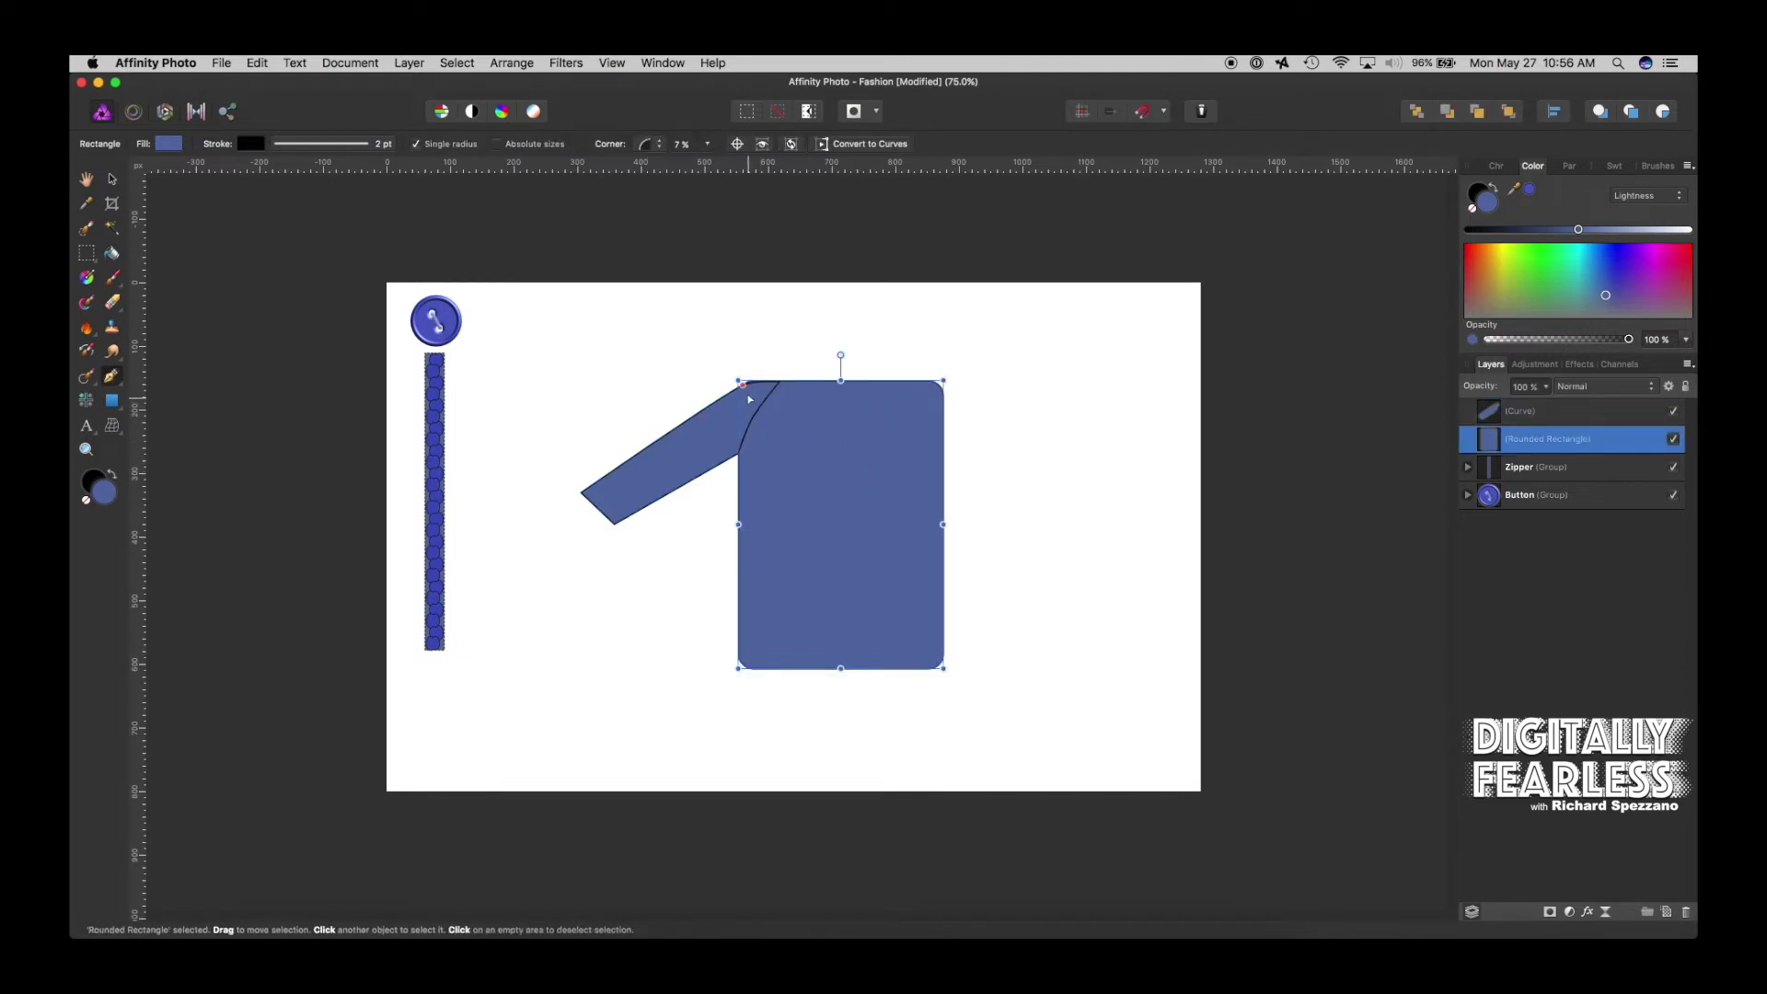
pyautogui.click(1020, 351)
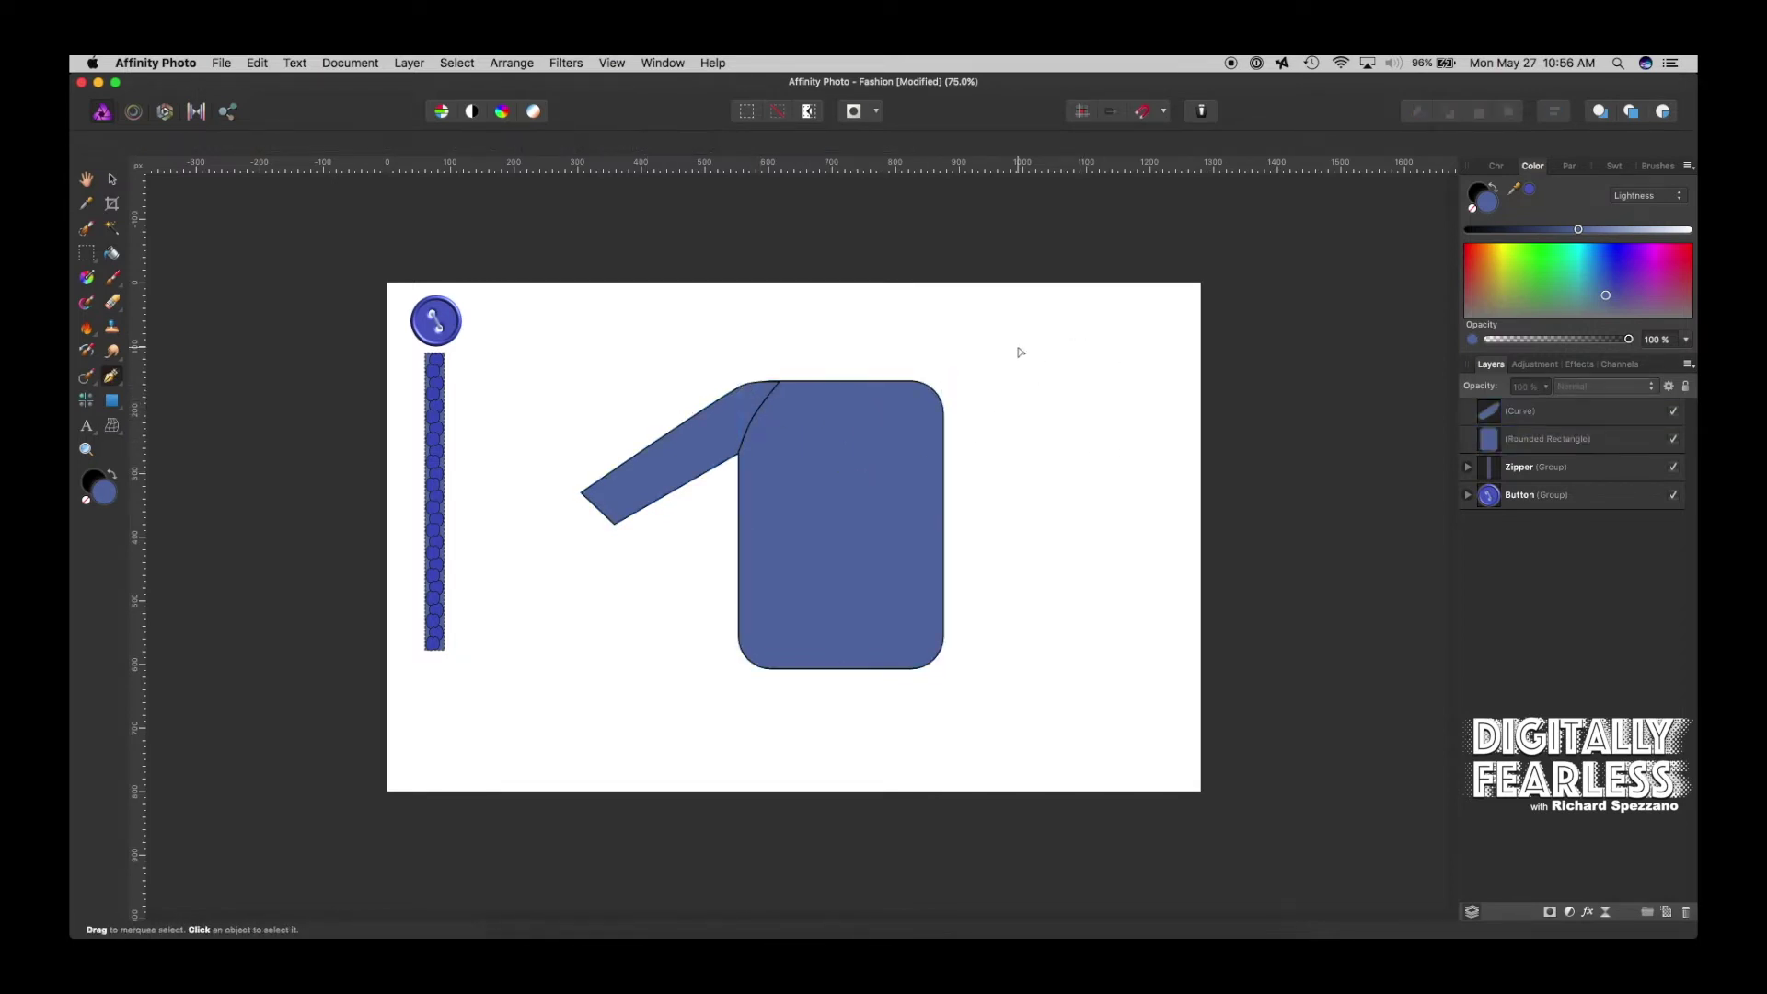
# Fill the sleeve with a crimson red colour
pyautogui.click(742, 406)
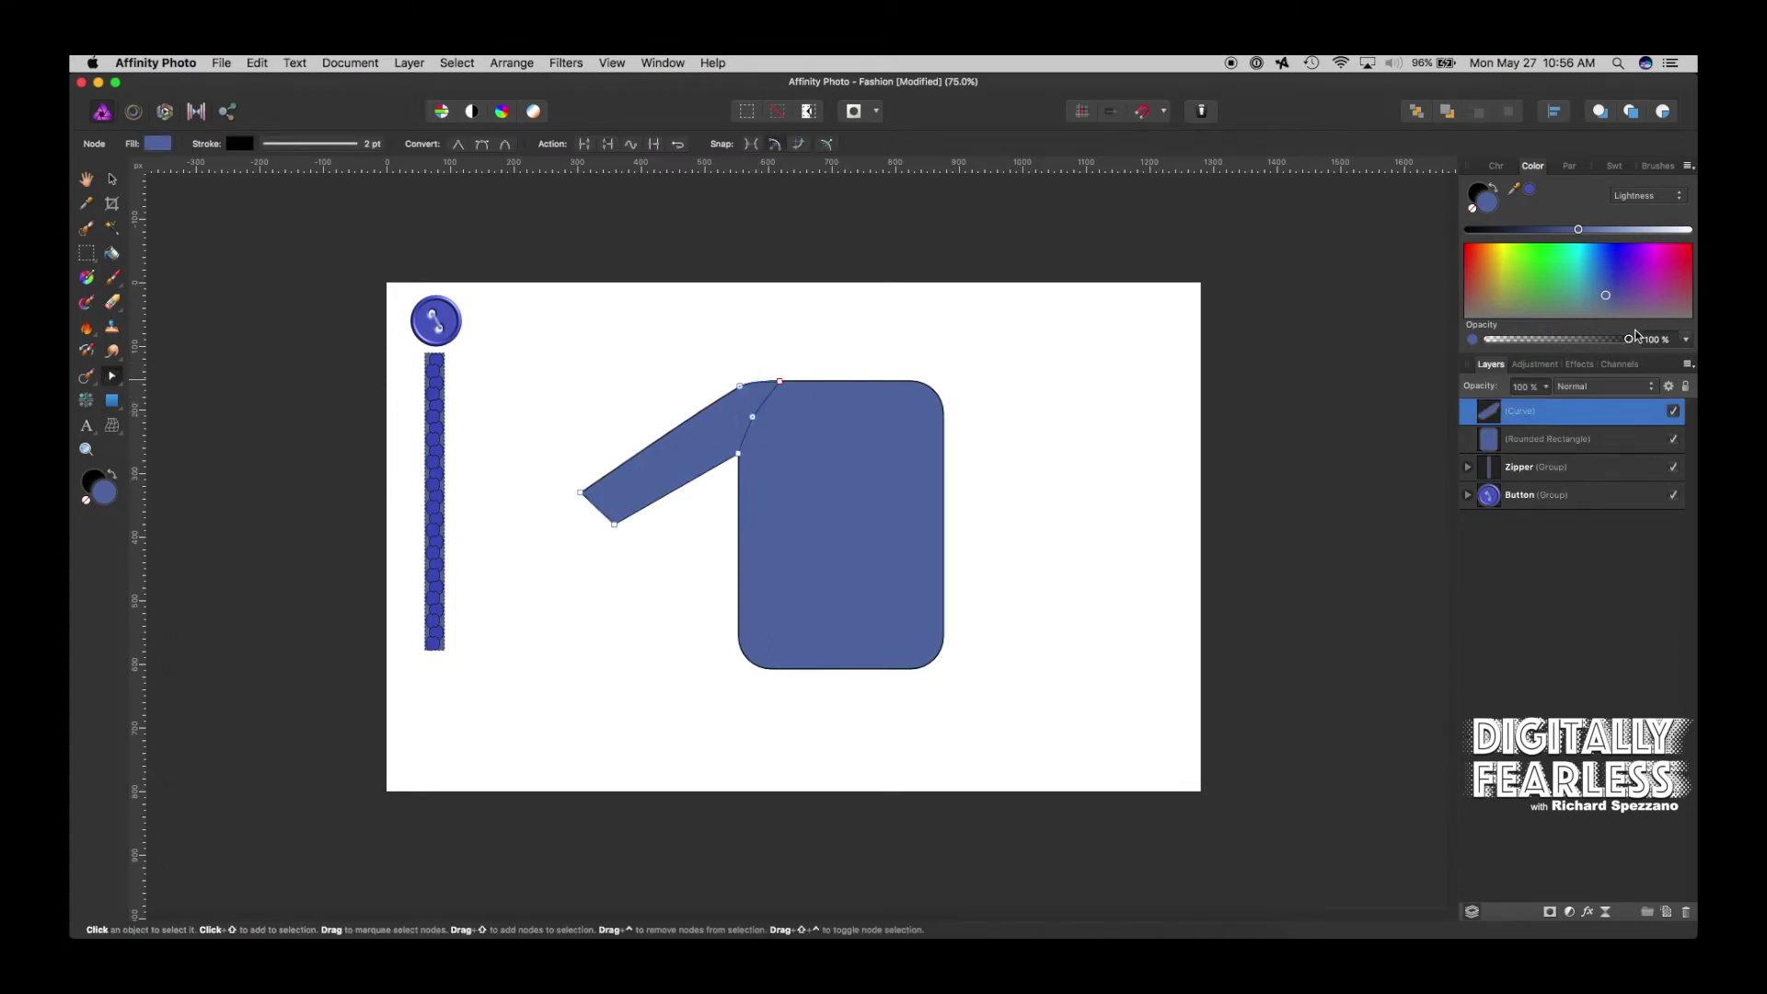
pyautogui.click(1682, 271)
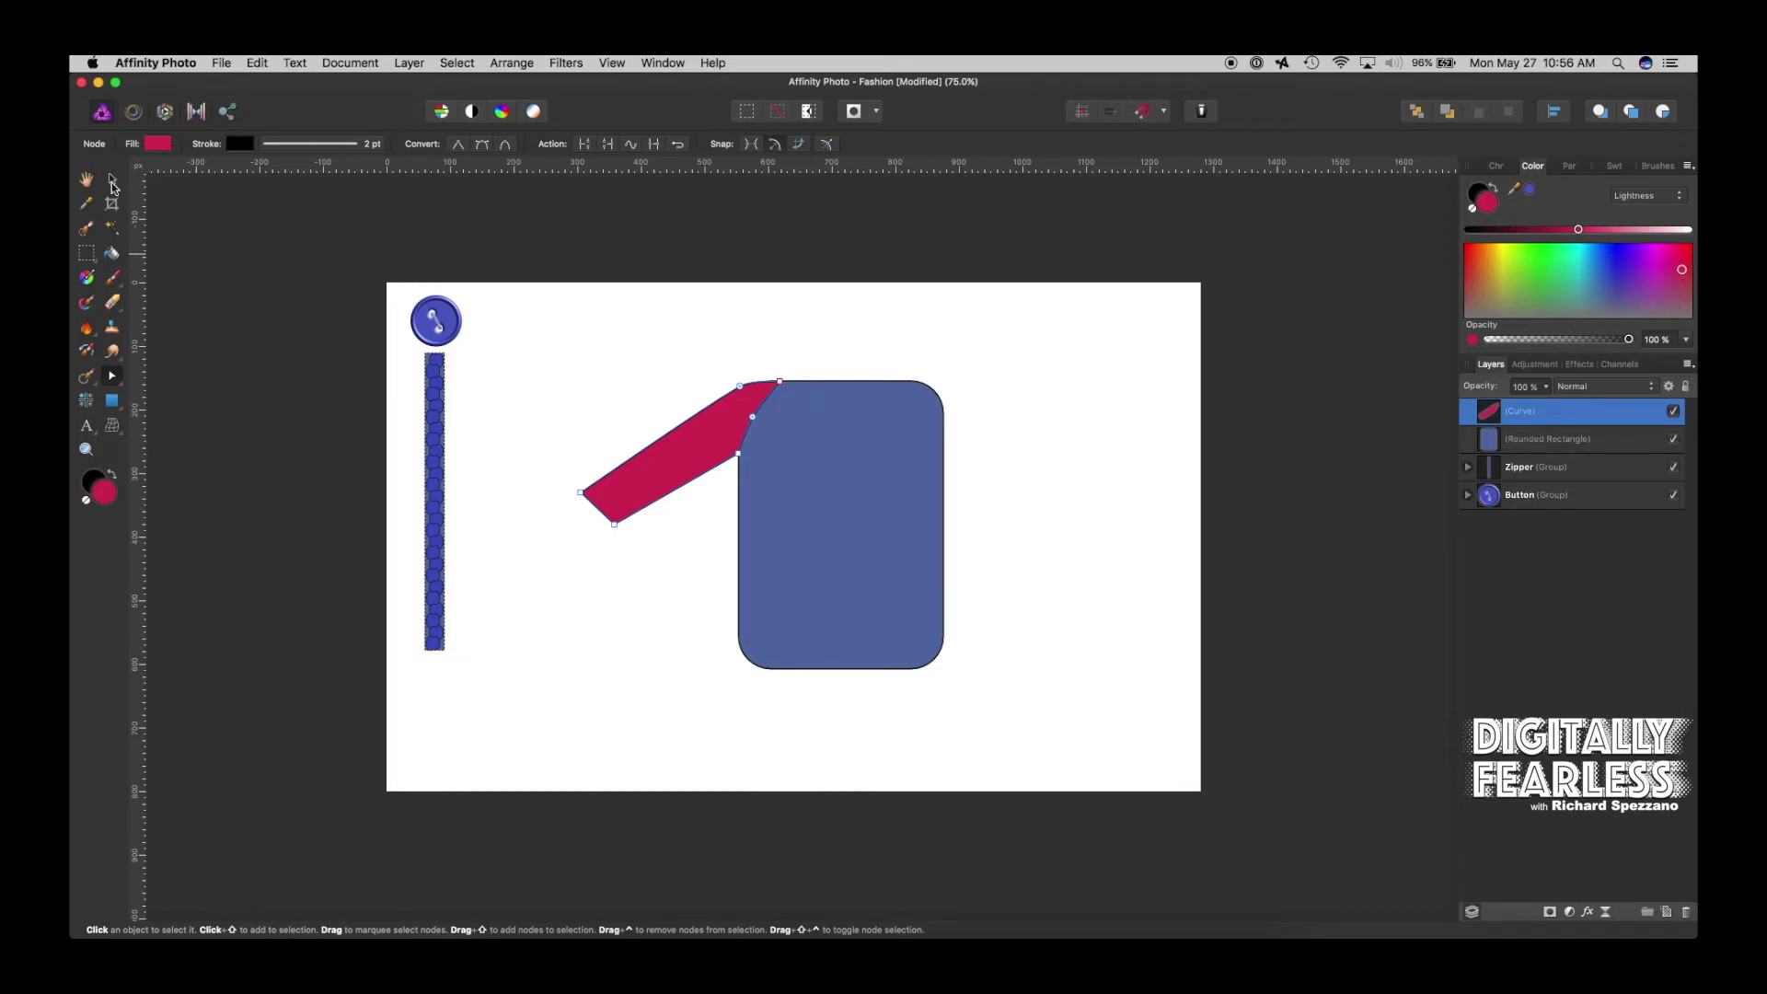
pyautogui.click(112, 179)
pyautogui.click(700, 335)
pyautogui.click(721, 446)
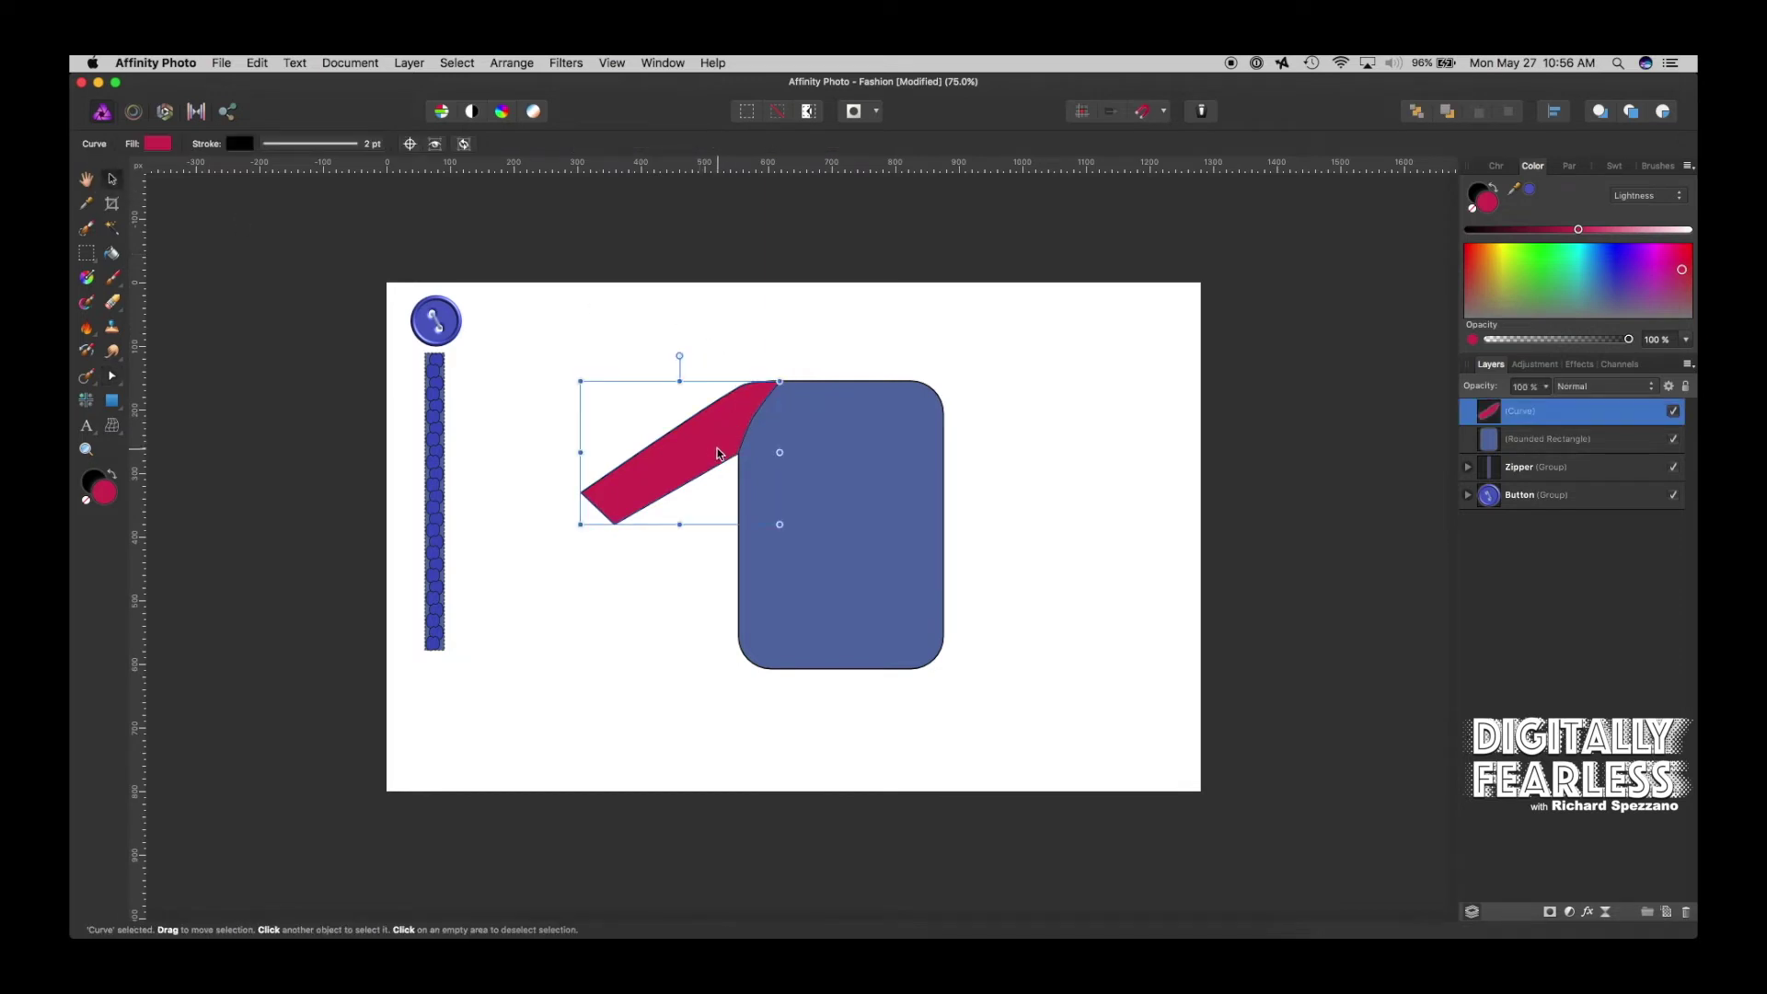
# Lower the sleeve's underarm corner node along the body's left edge to widen the armhole
pyautogui.click(114, 377)
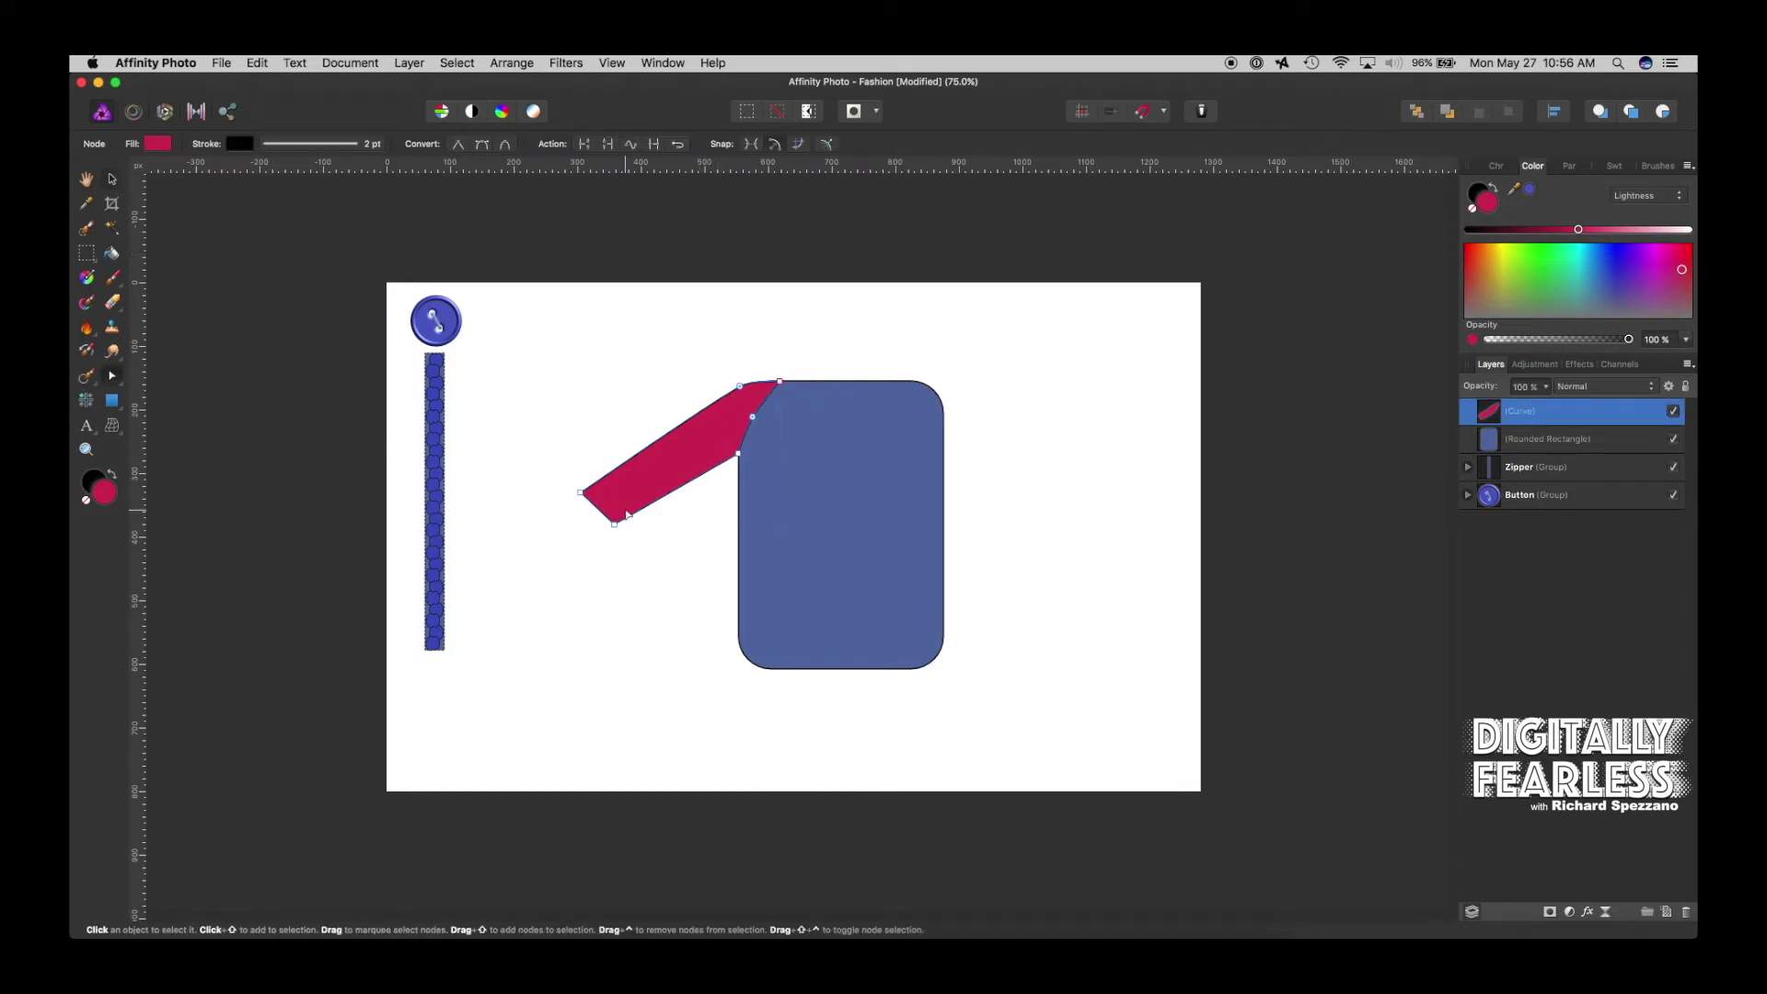
pyautogui.click(739, 455)
pyautogui.moveTo(739, 456); pyautogui.dragTo(738, 477)
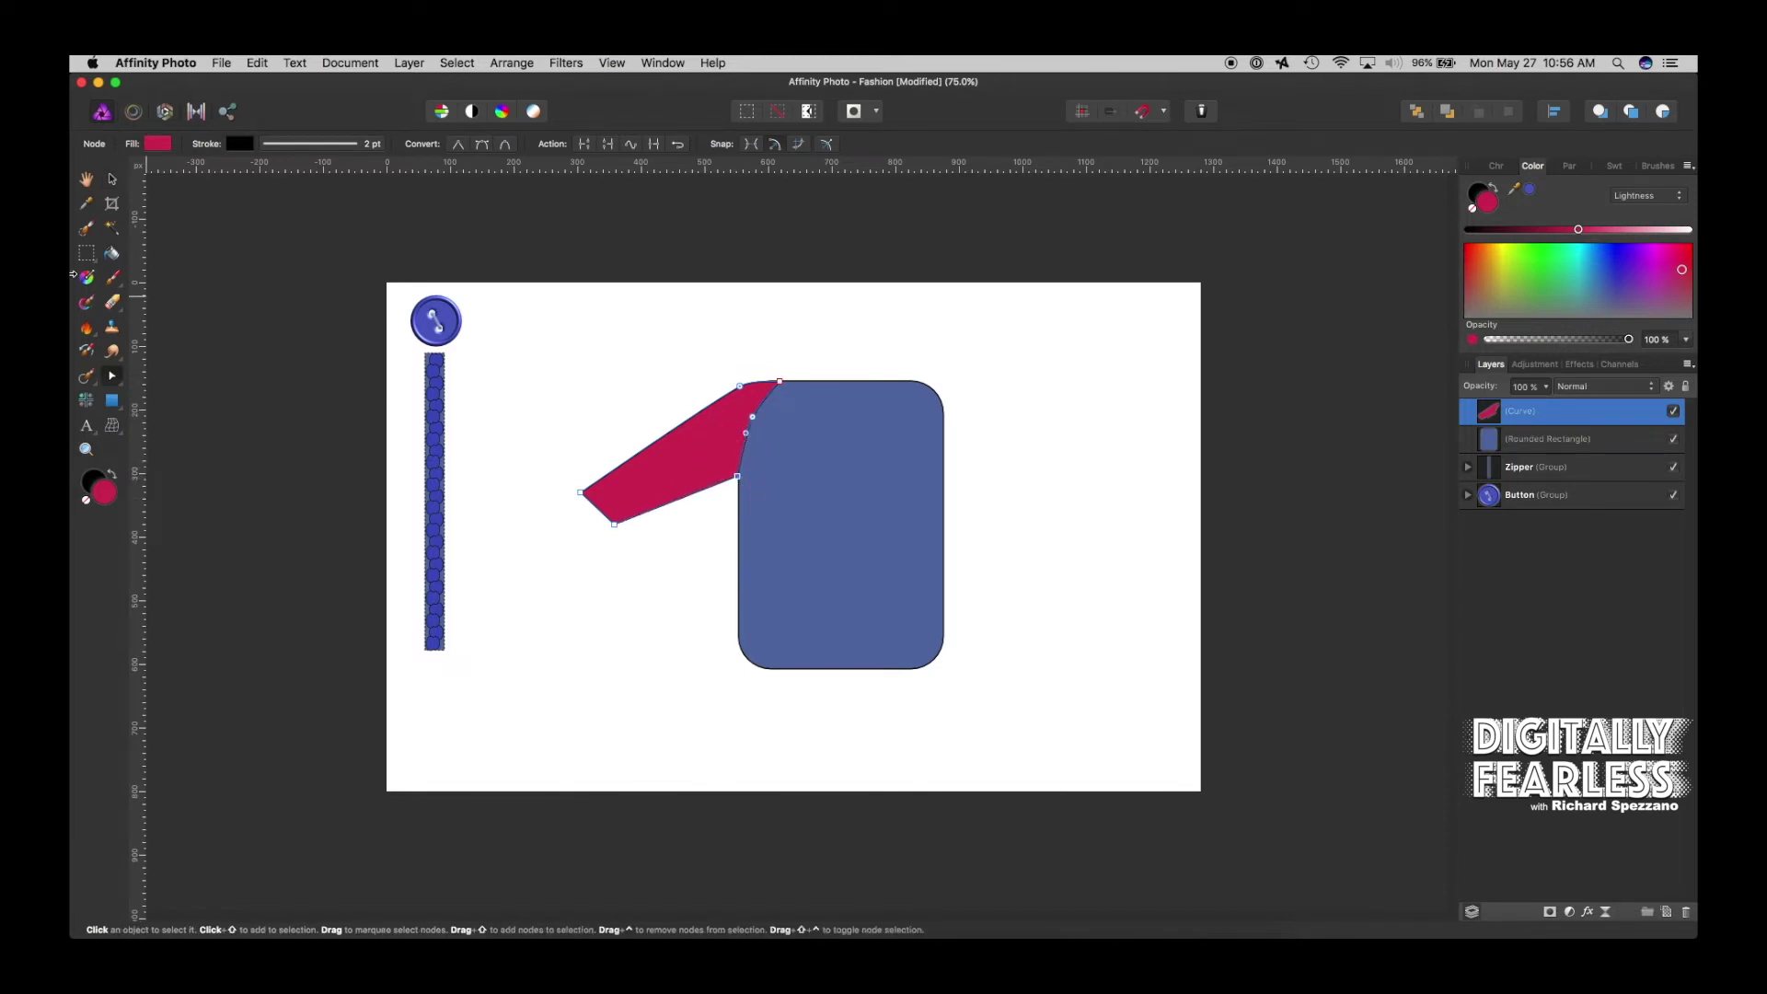
pyautogui.click(112, 178)
pyautogui.click(1058, 408)
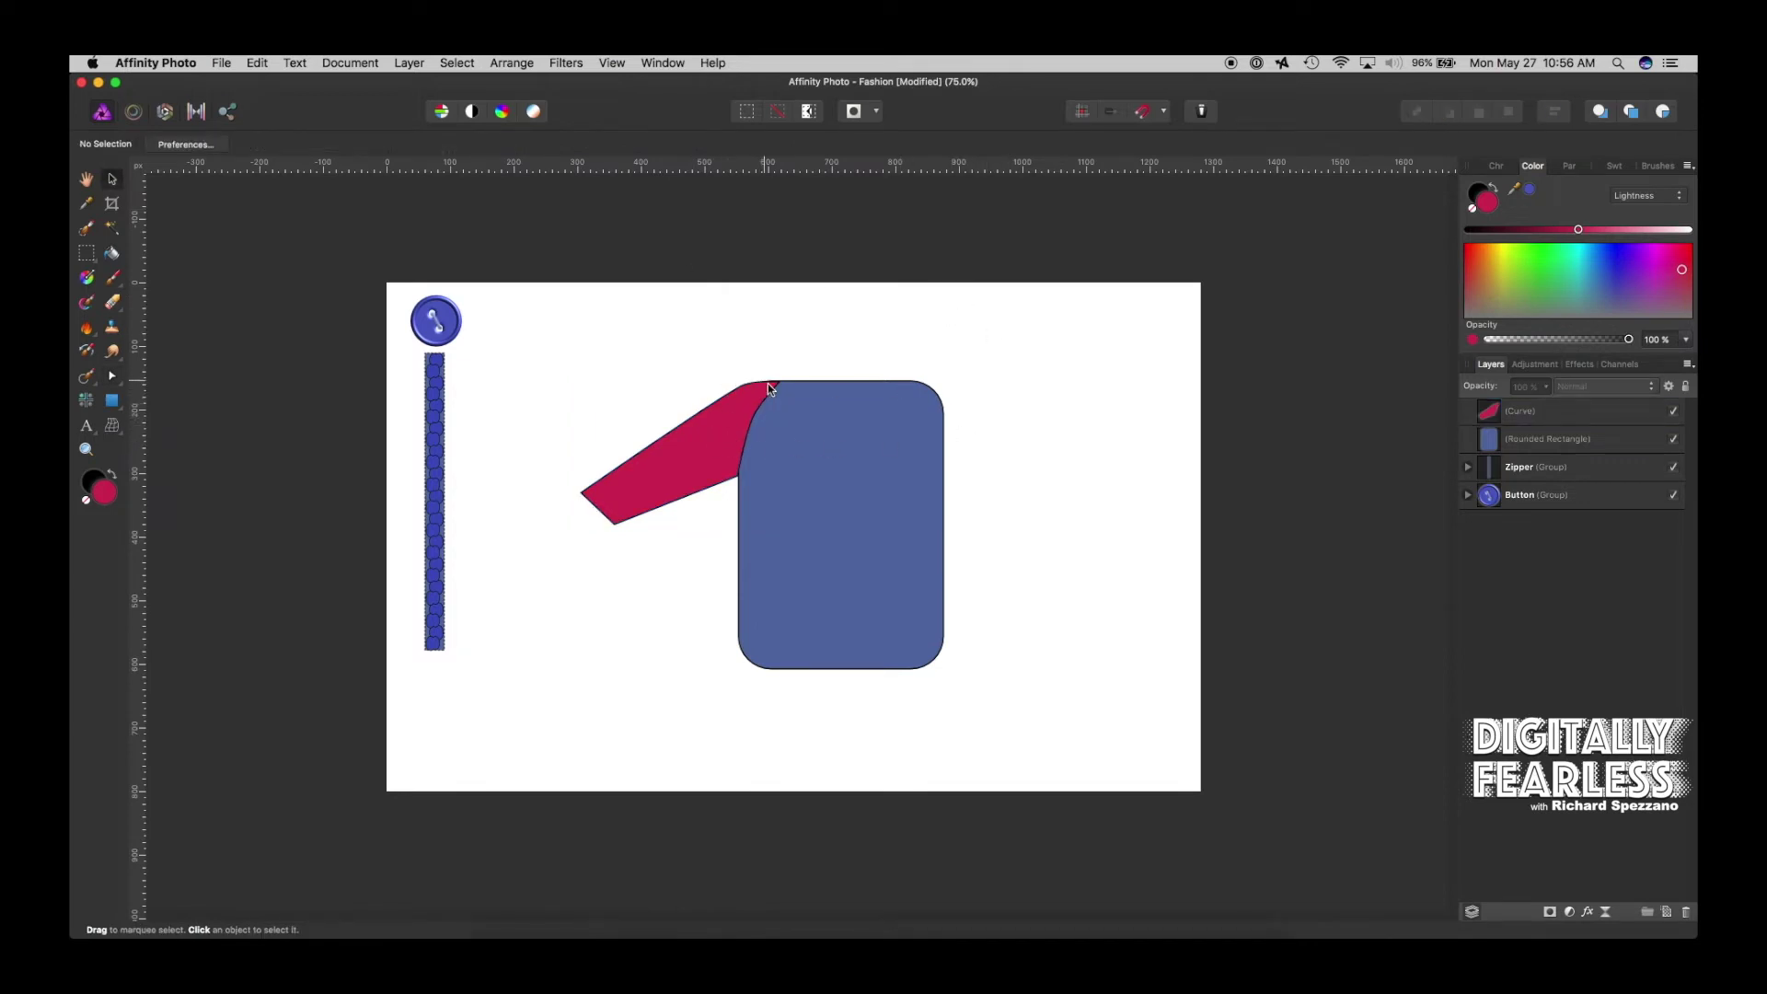
pyautogui.click(662, 491)
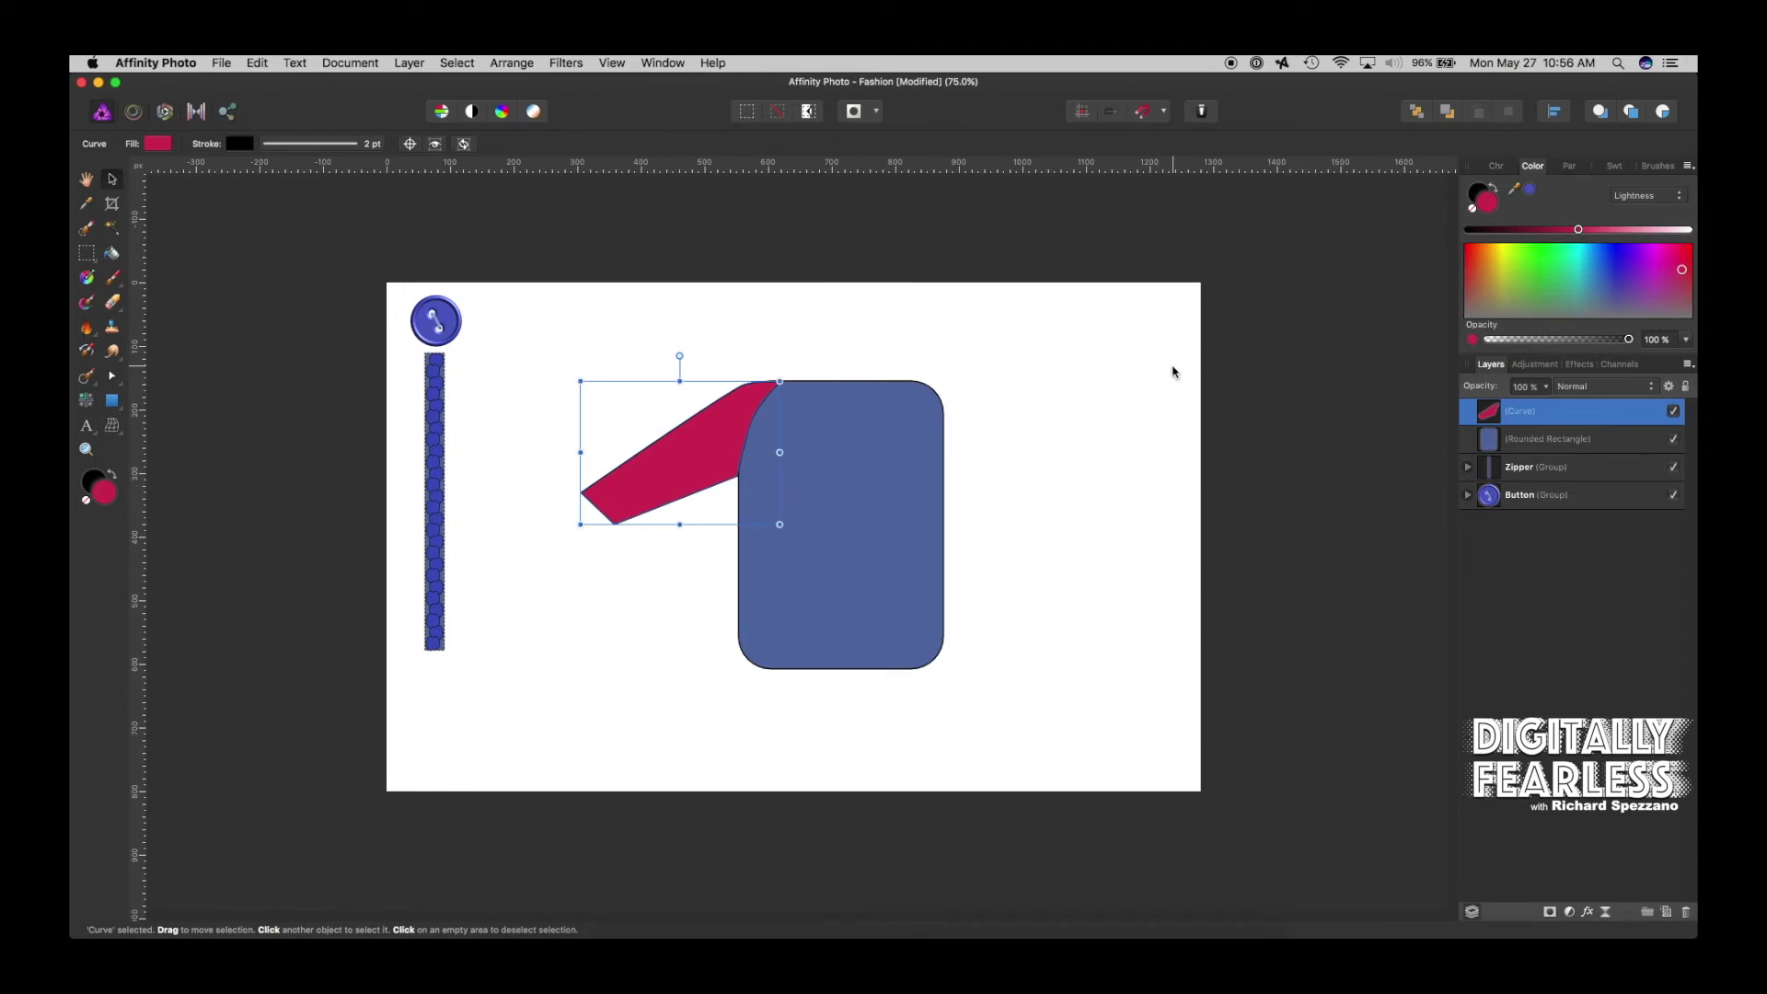
pyautogui.click(1135, 373)
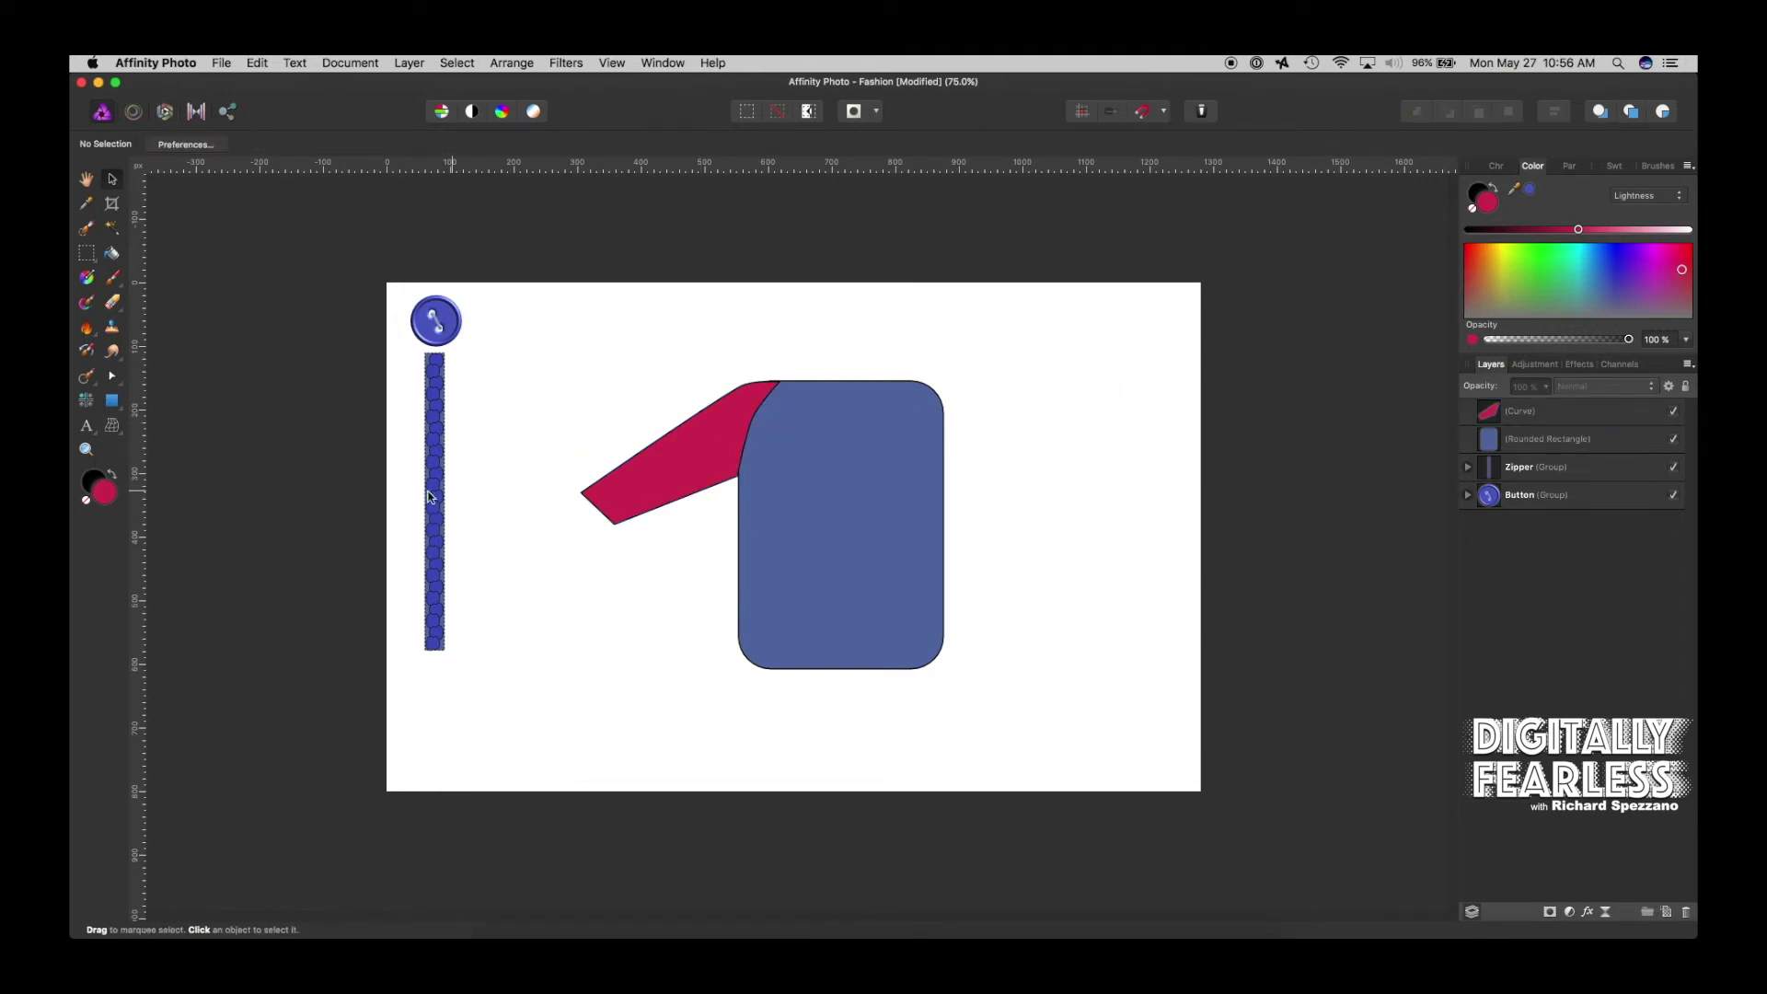
# Nudge the sleeve's shoulder corner node slightly upward where it meets the body's top edge
pyautogui.click(86, 449)
pyautogui.click(766, 407)
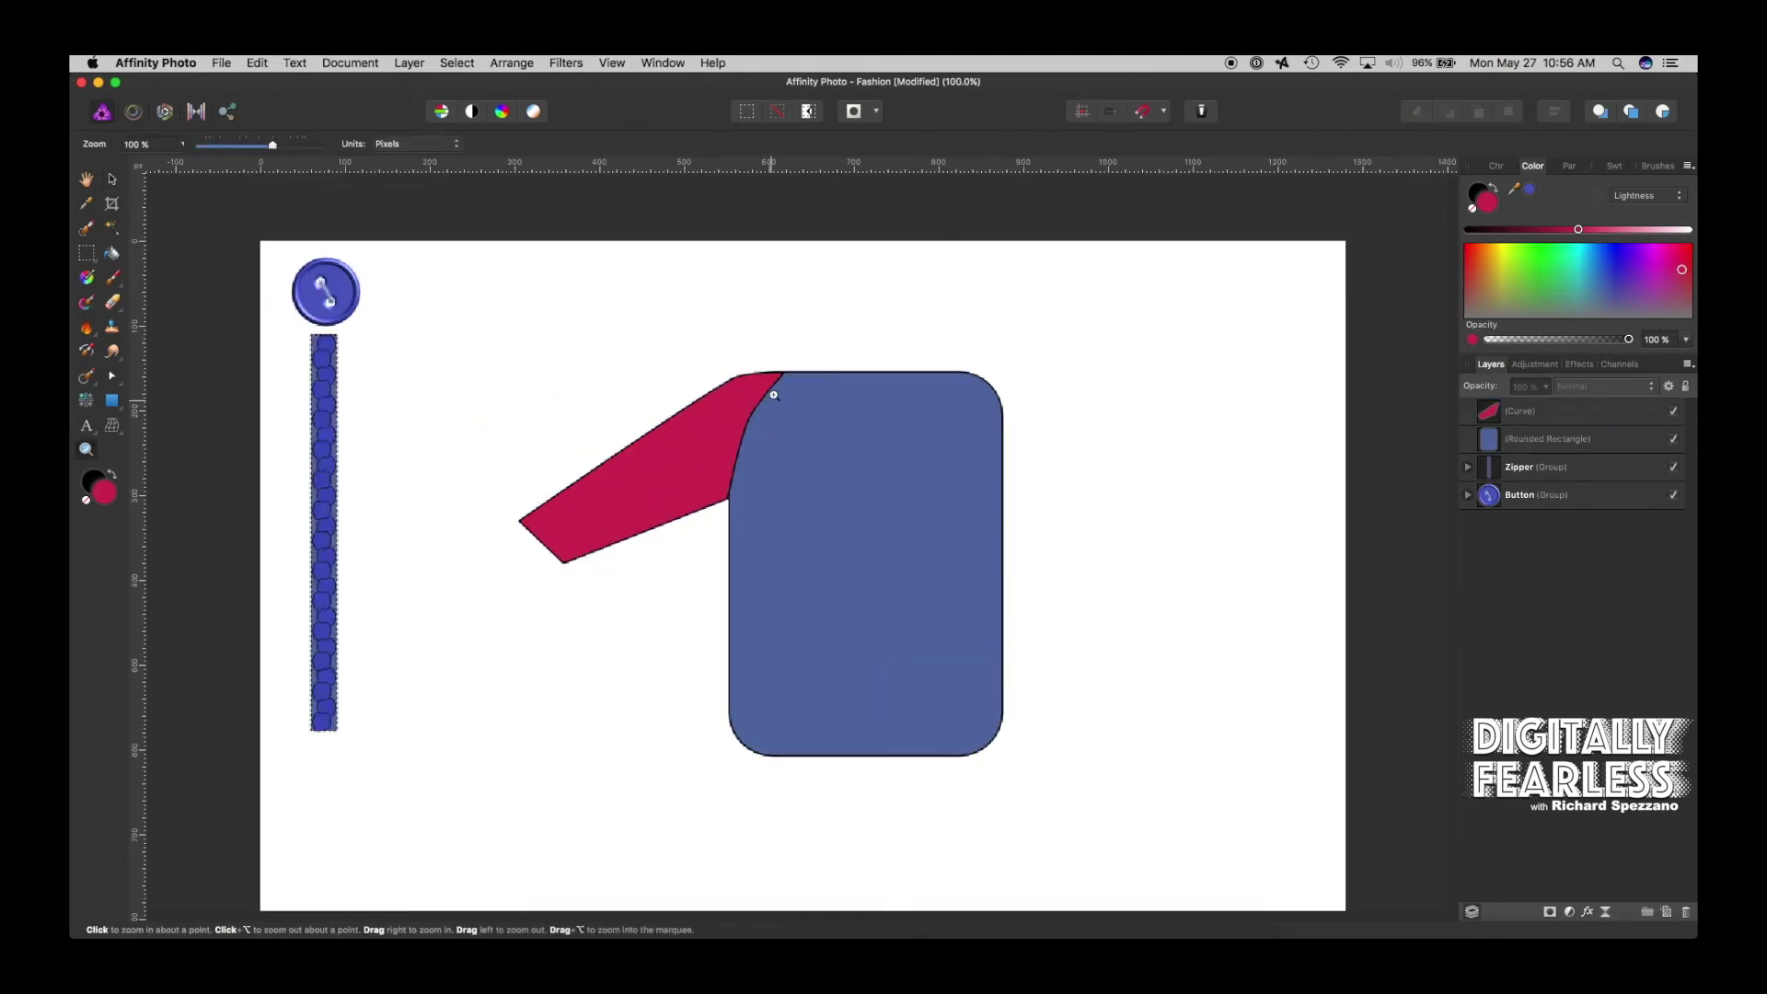
pyautogui.click(775, 394)
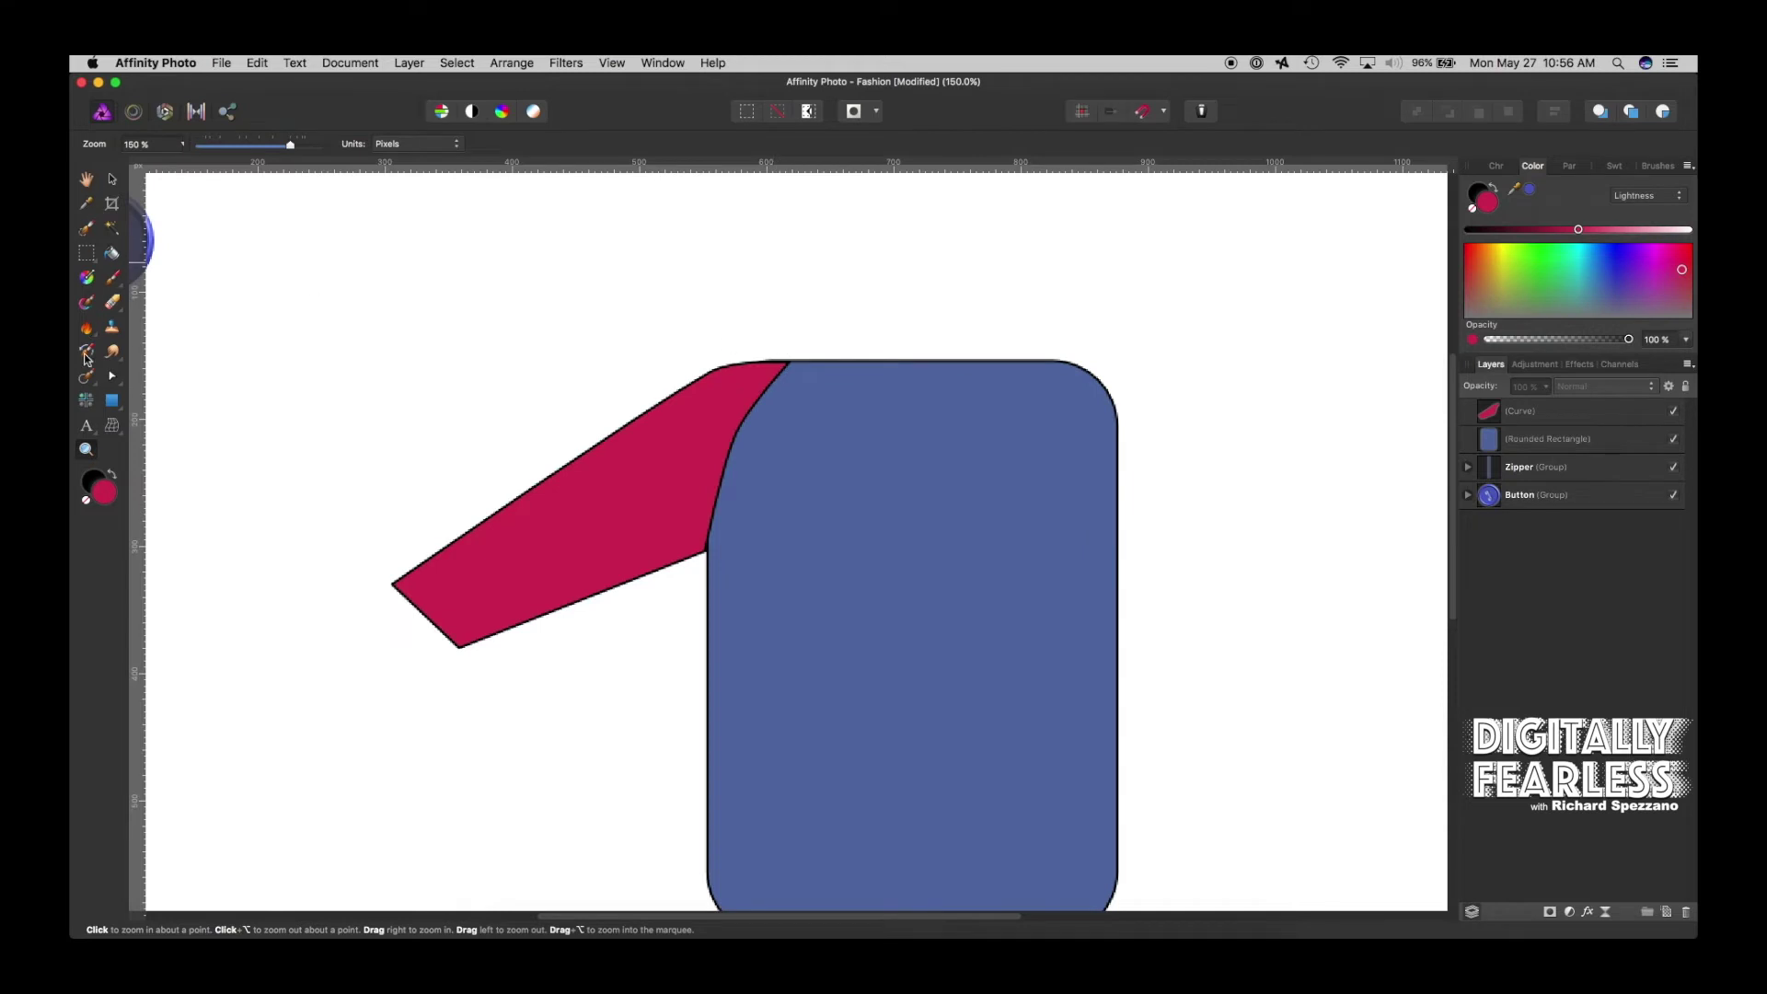
pyautogui.click(112, 375)
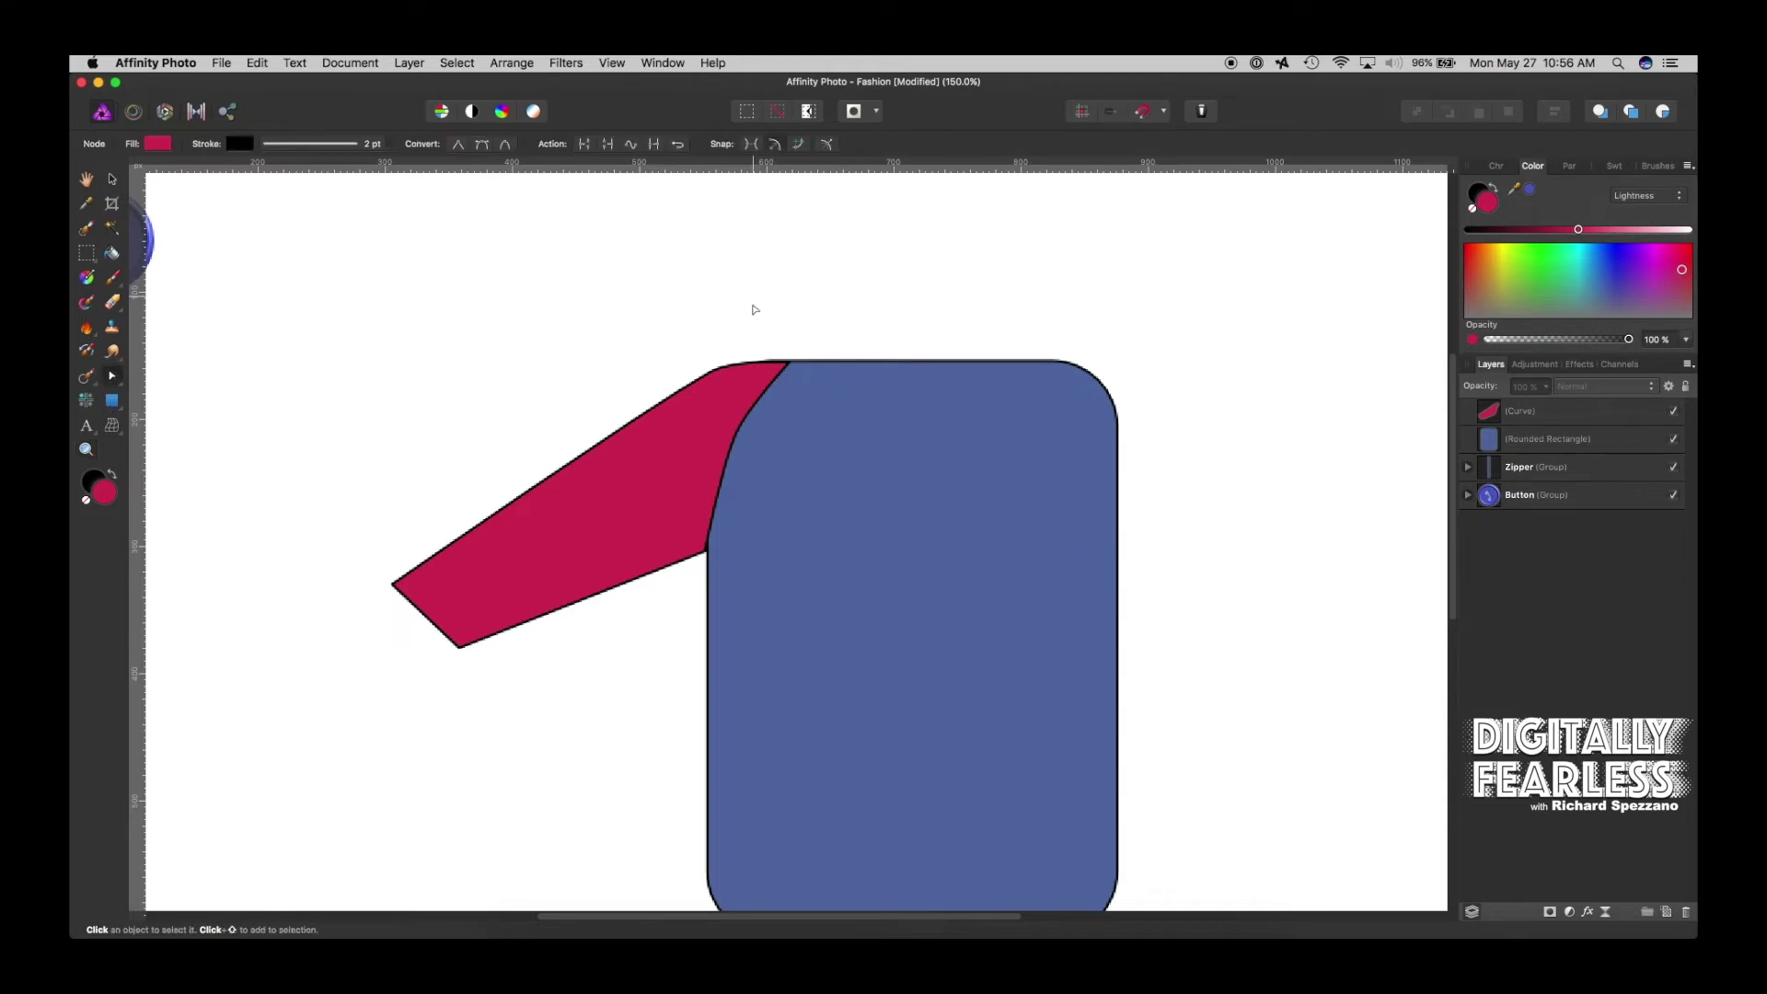
pyautogui.click(790, 368)
pyautogui.click(790, 362)
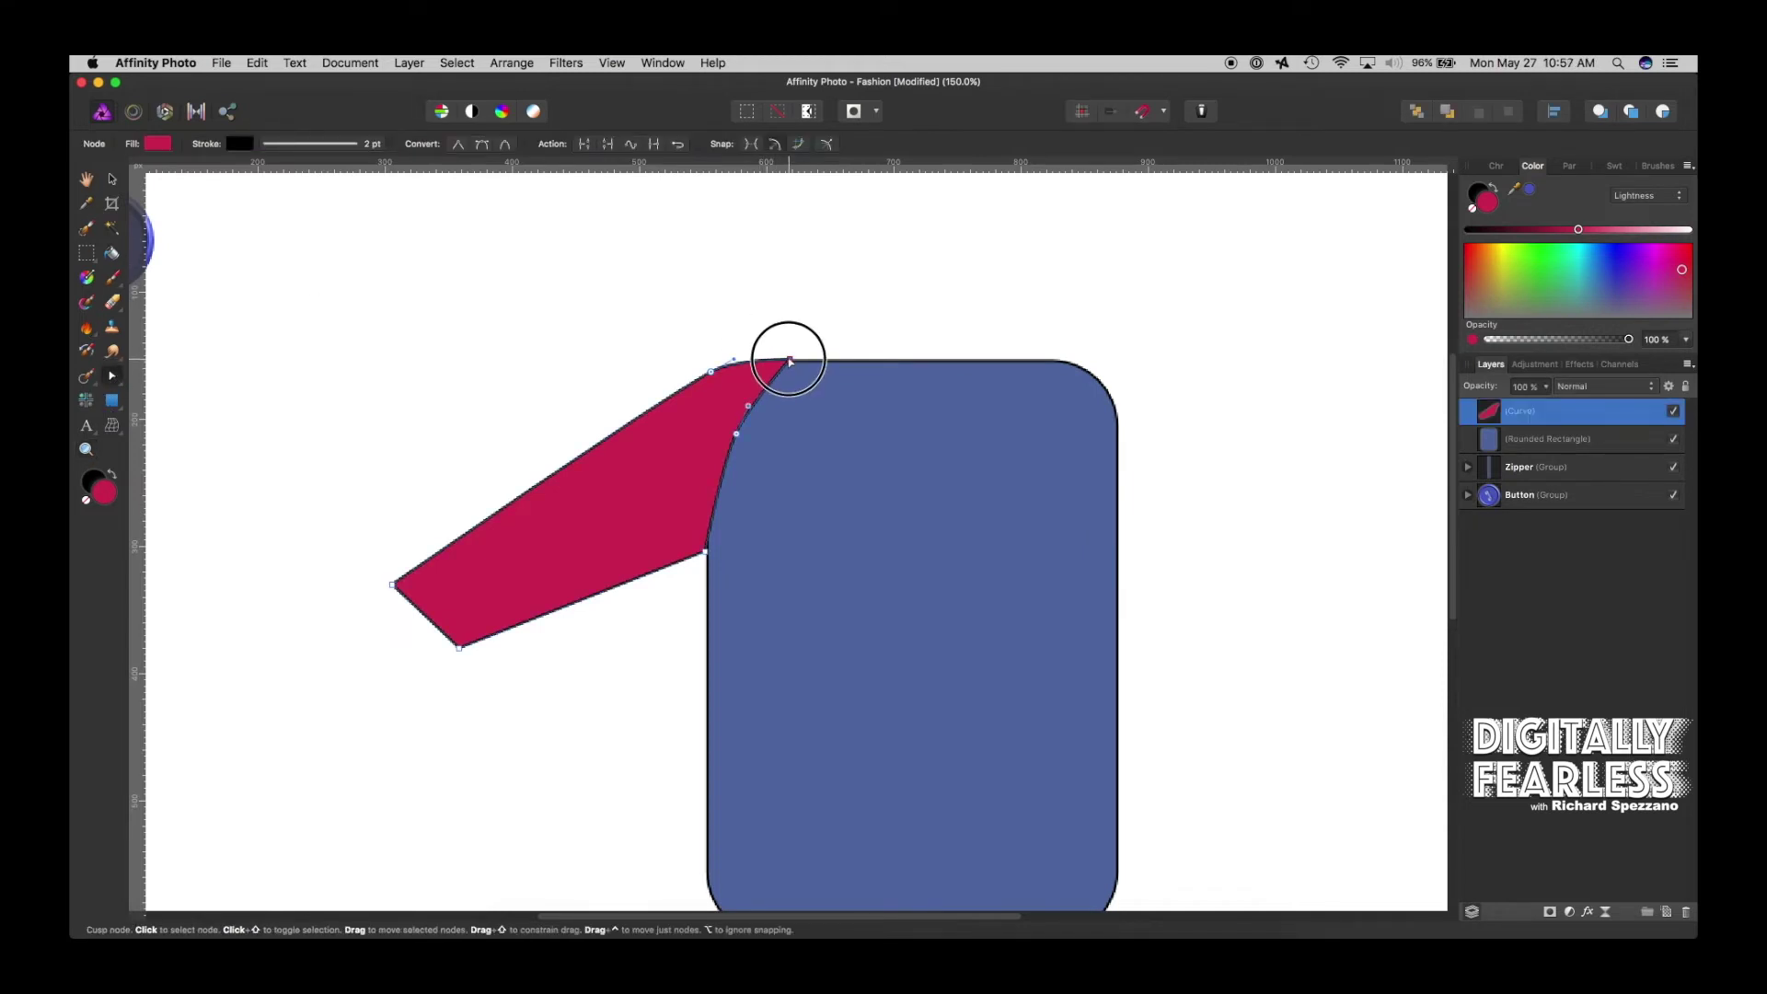
pyautogui.click(112, 178)
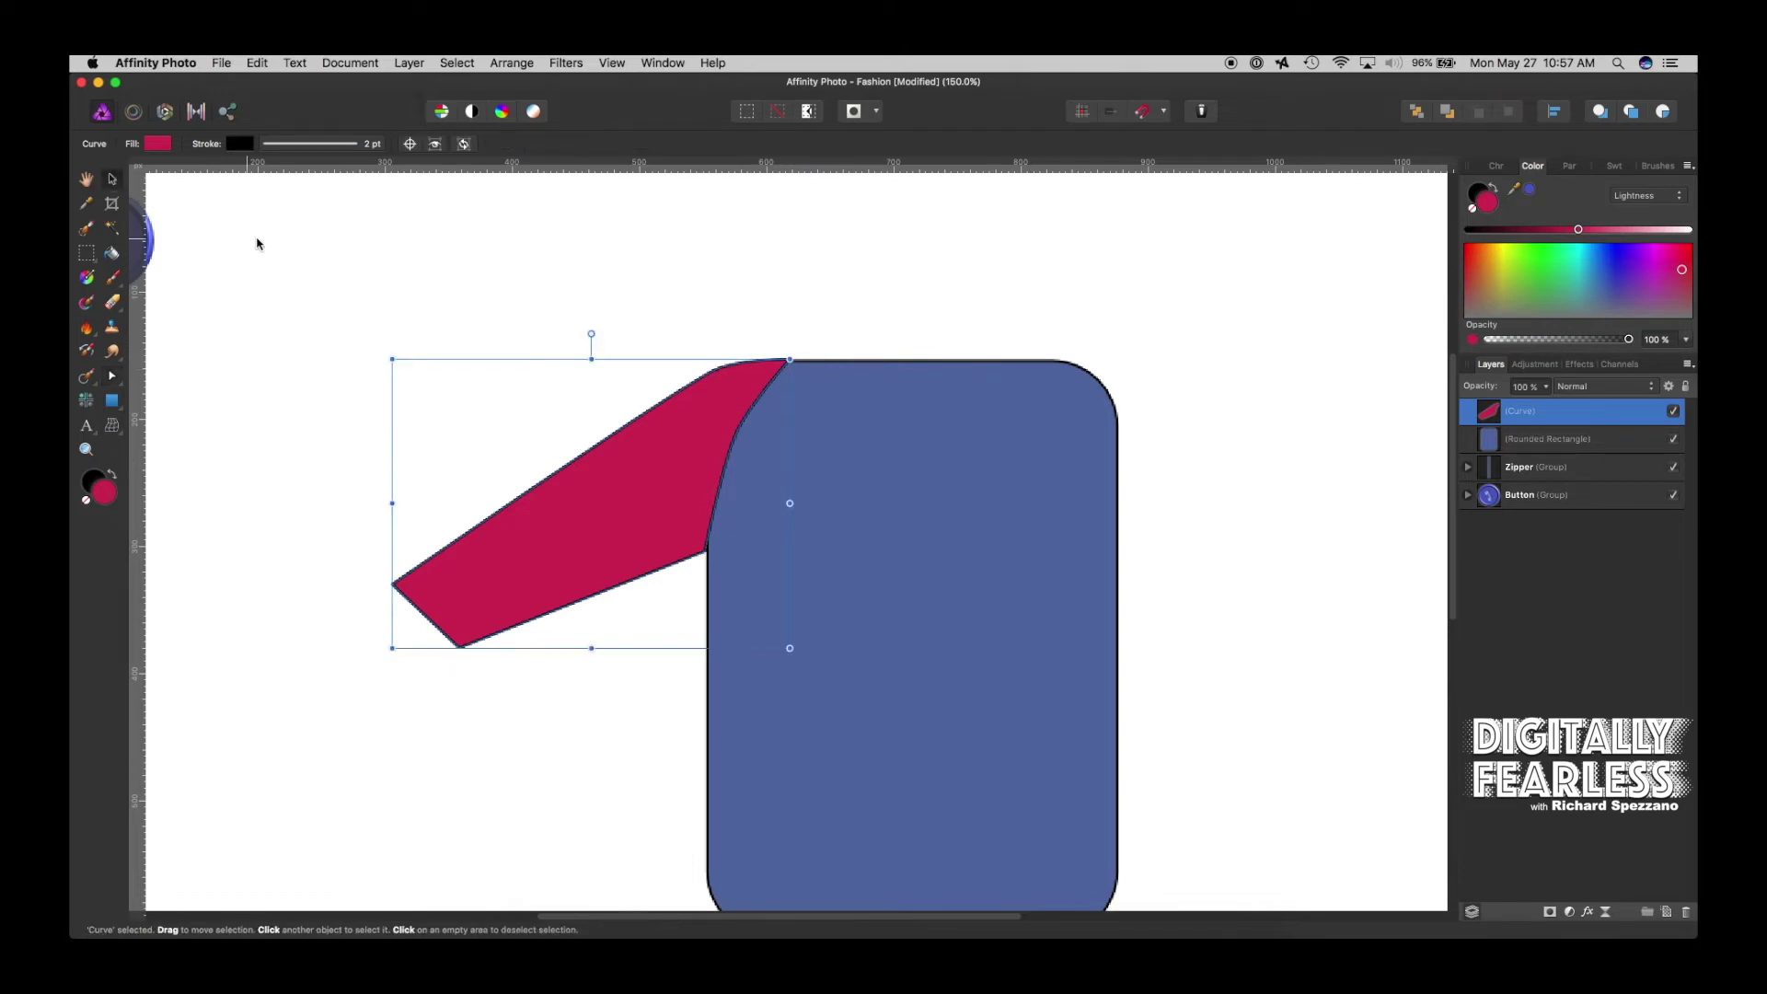
pyautogui.click(340, 250)
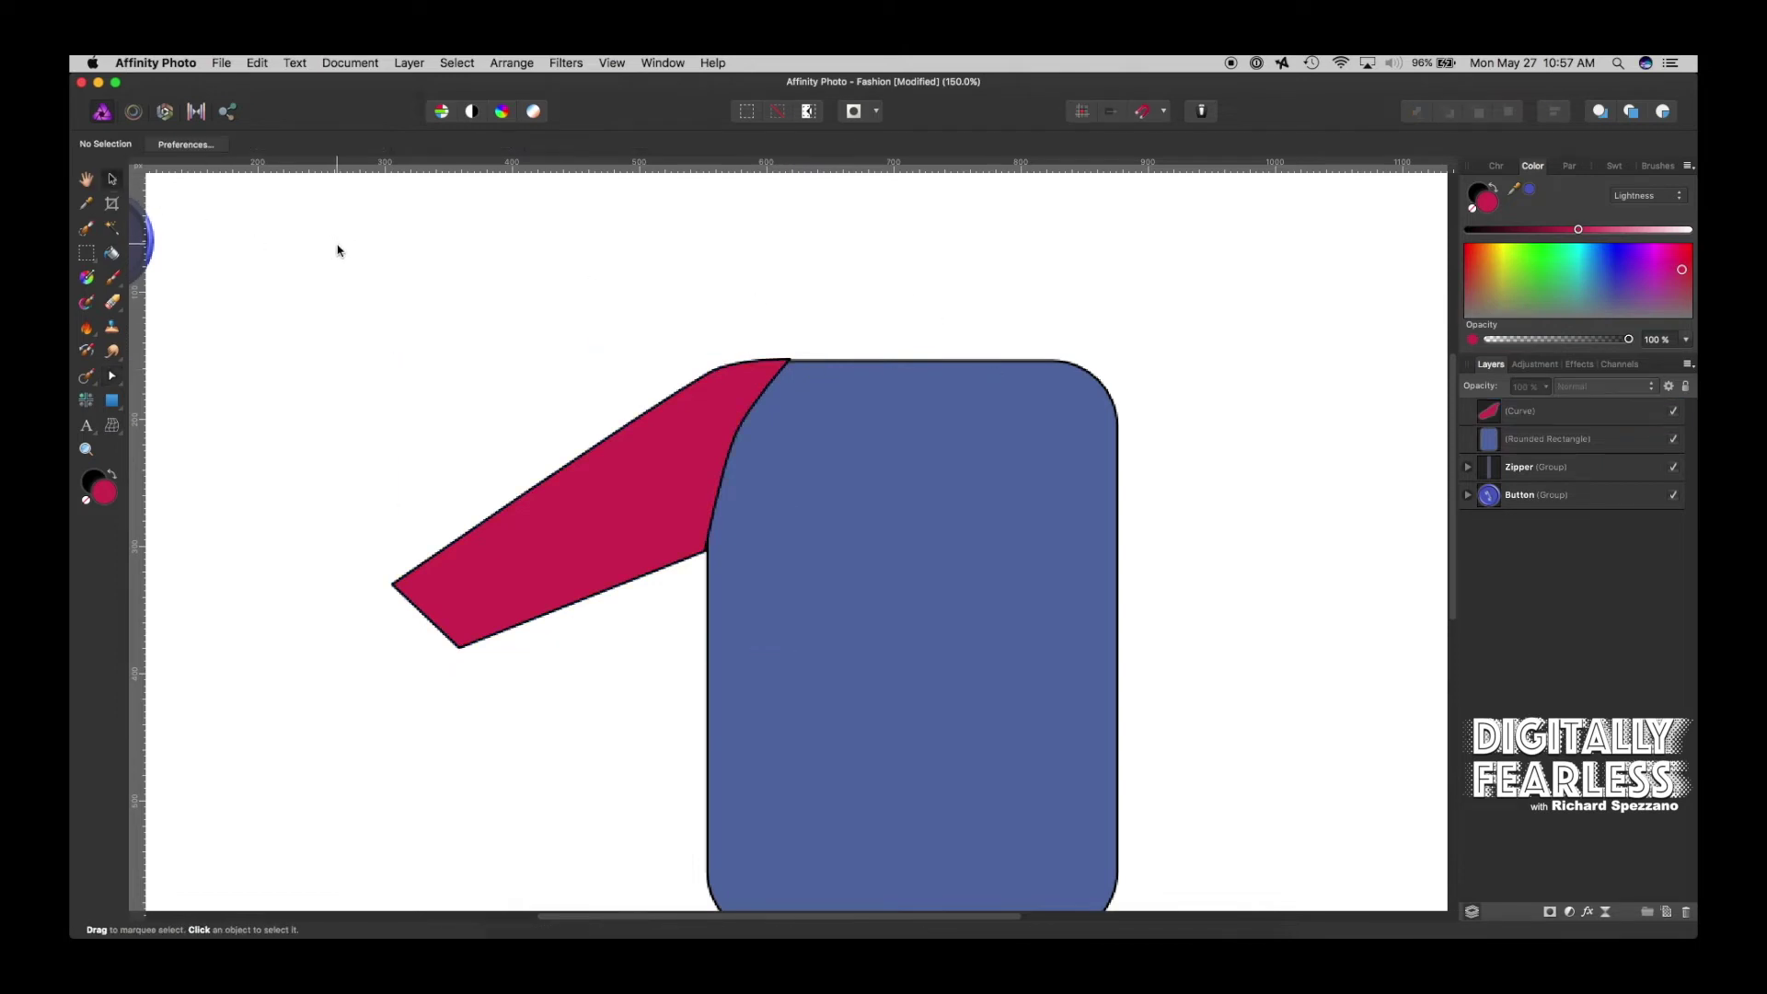
# Draw a black 2 pt dashed stitch line with the Pen tool just inside and parallel to the sleeve's cuff edge
pyautogui.click(113, 376)
pyautogui.click(164, 377)
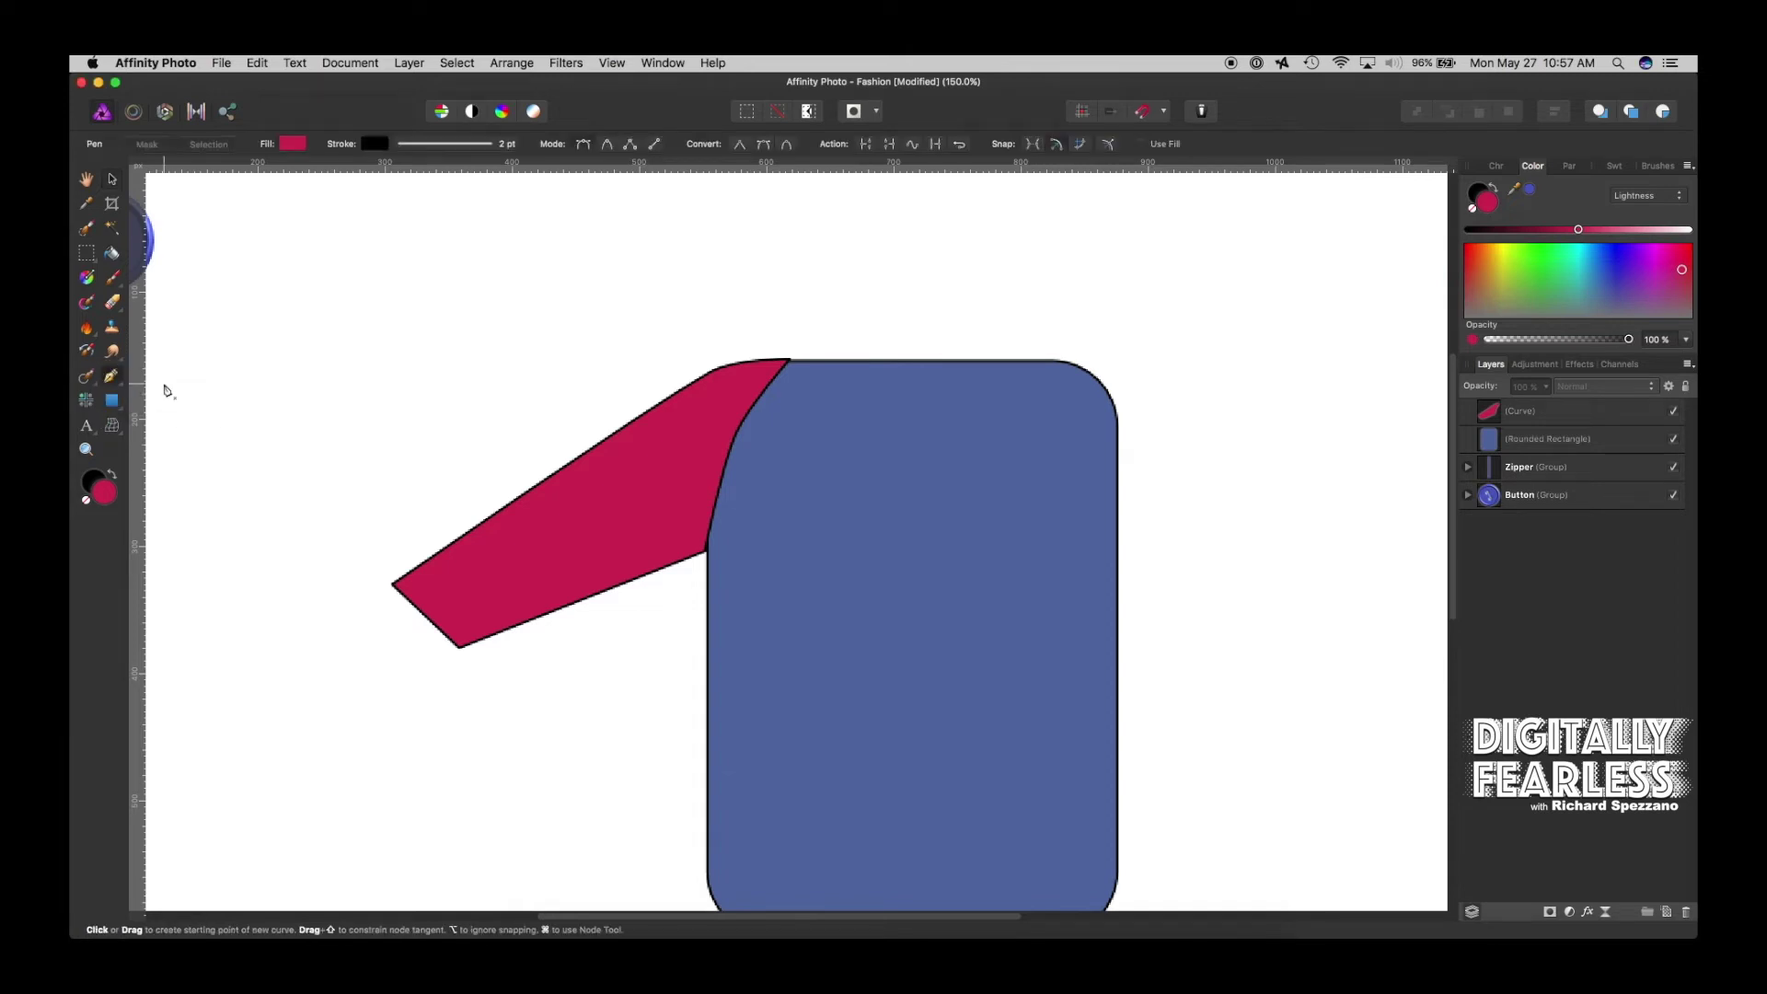
pyautogui.click(89, 479)
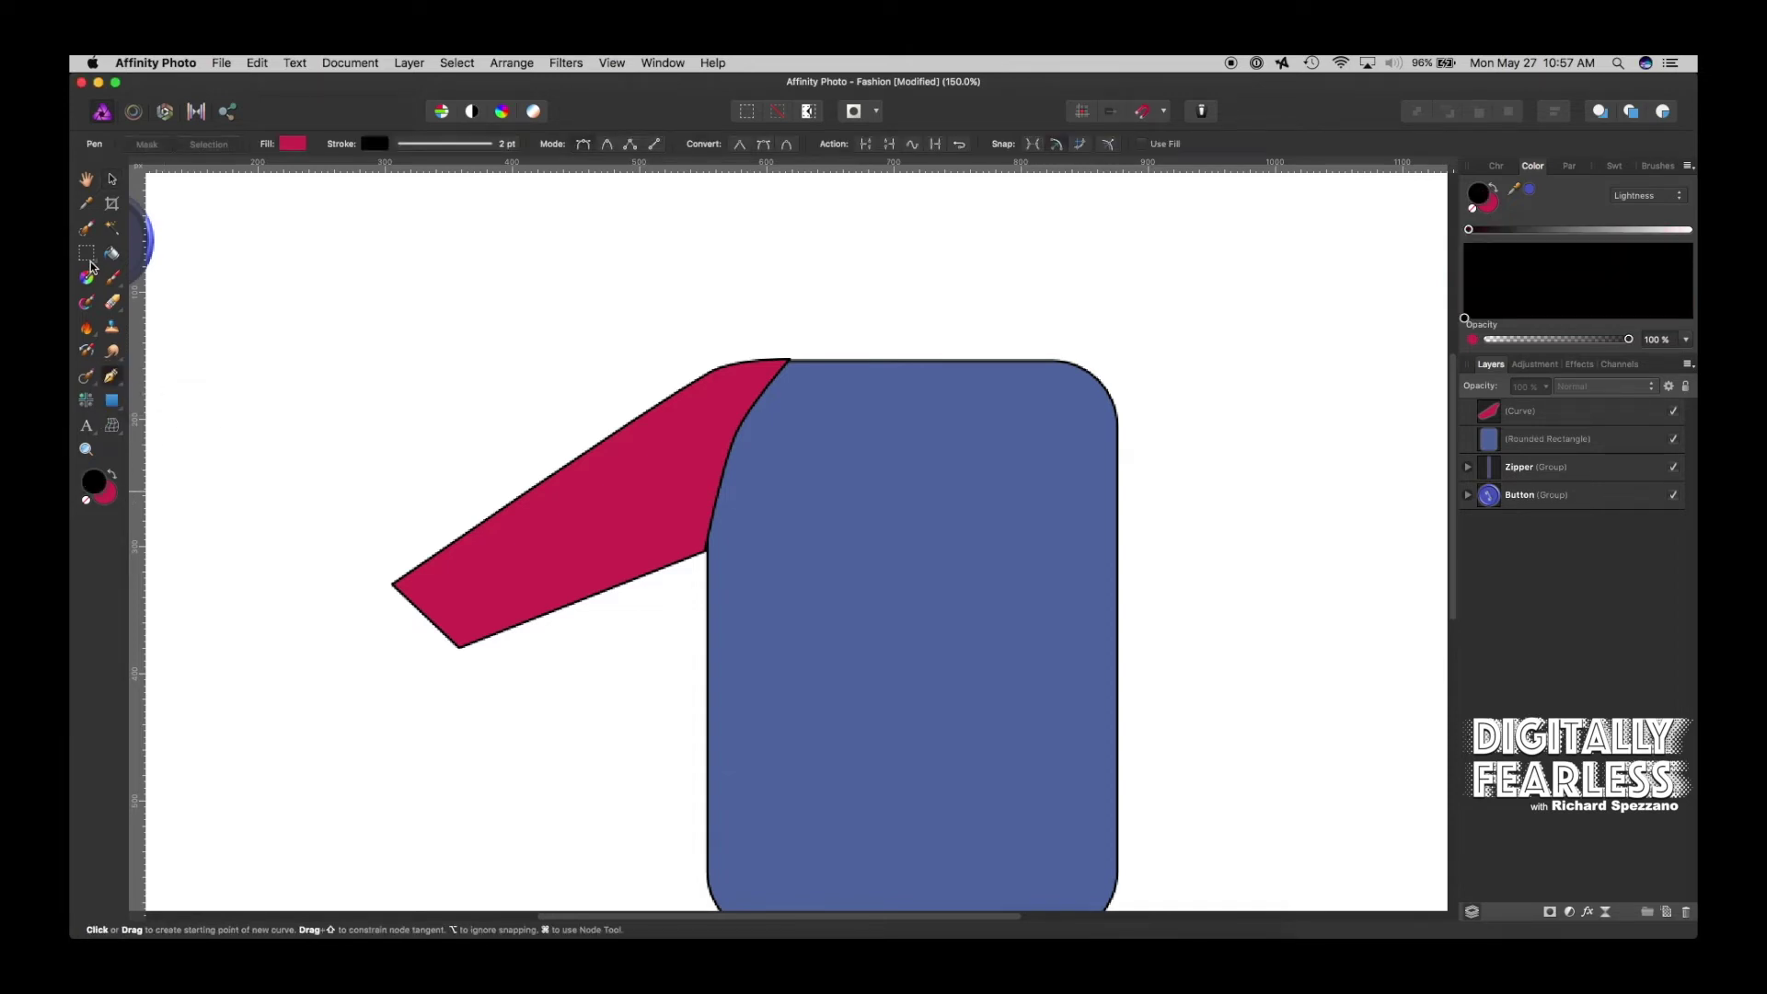
pyautogui.click(462, 147)
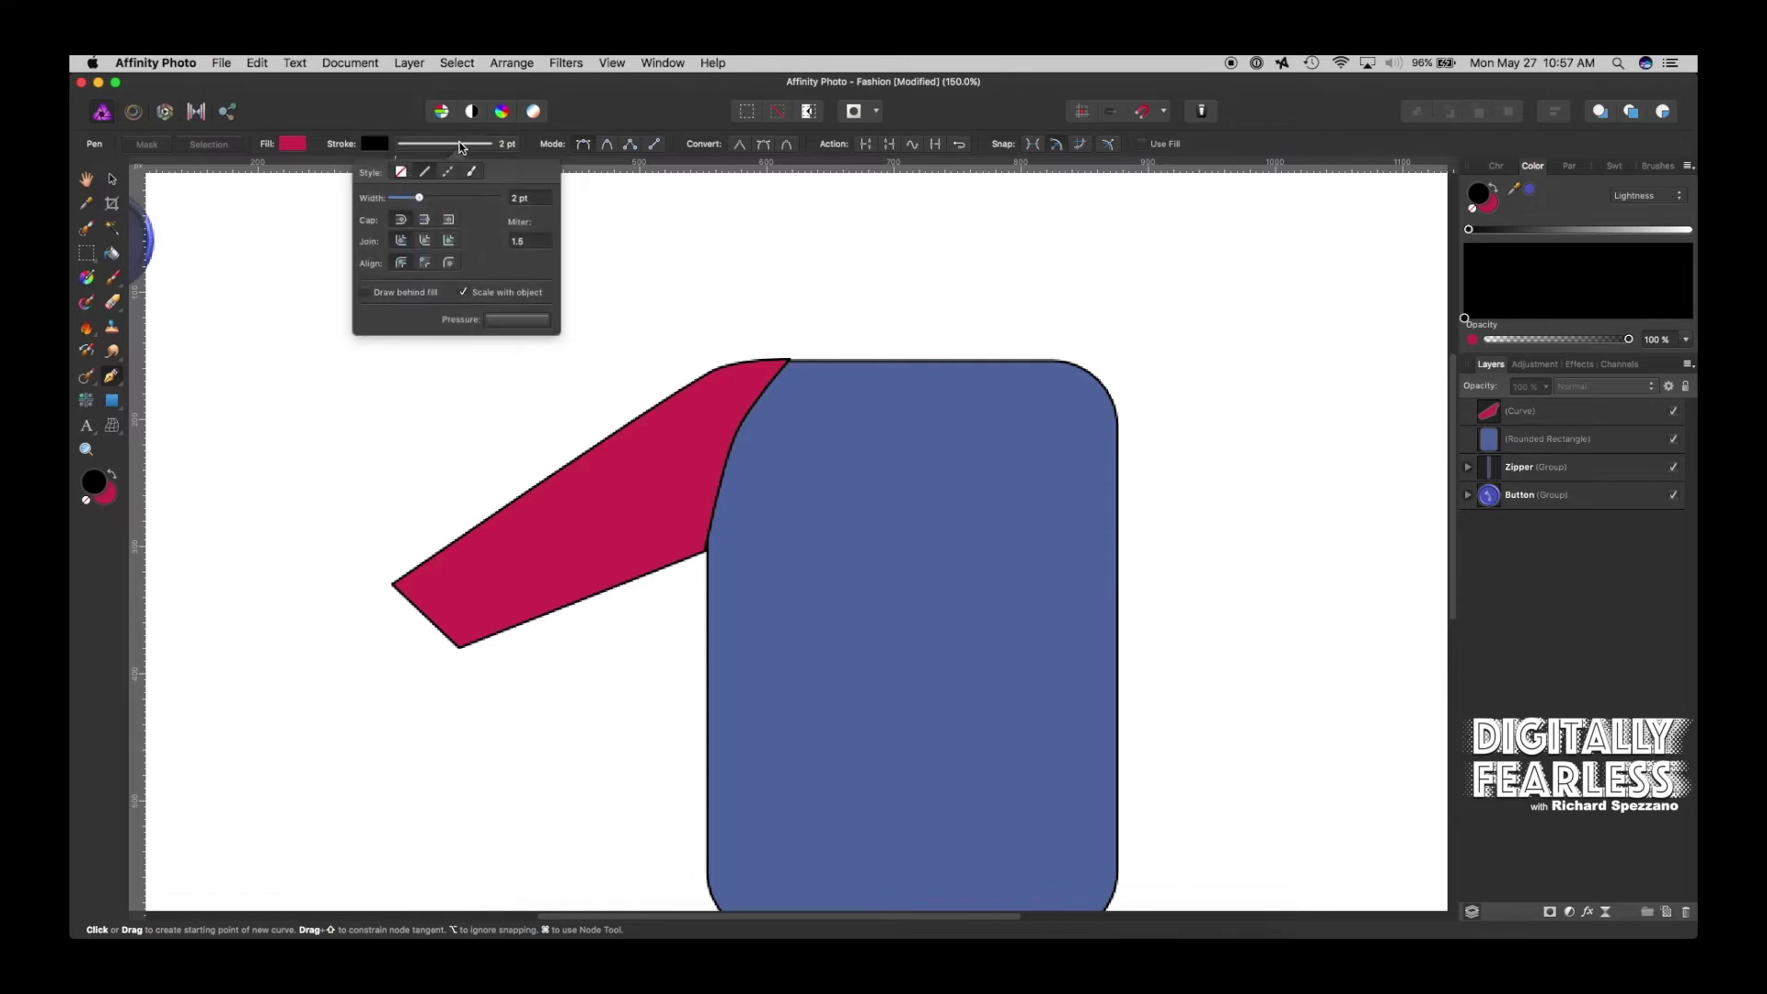
pyautogui.click(448, 171)
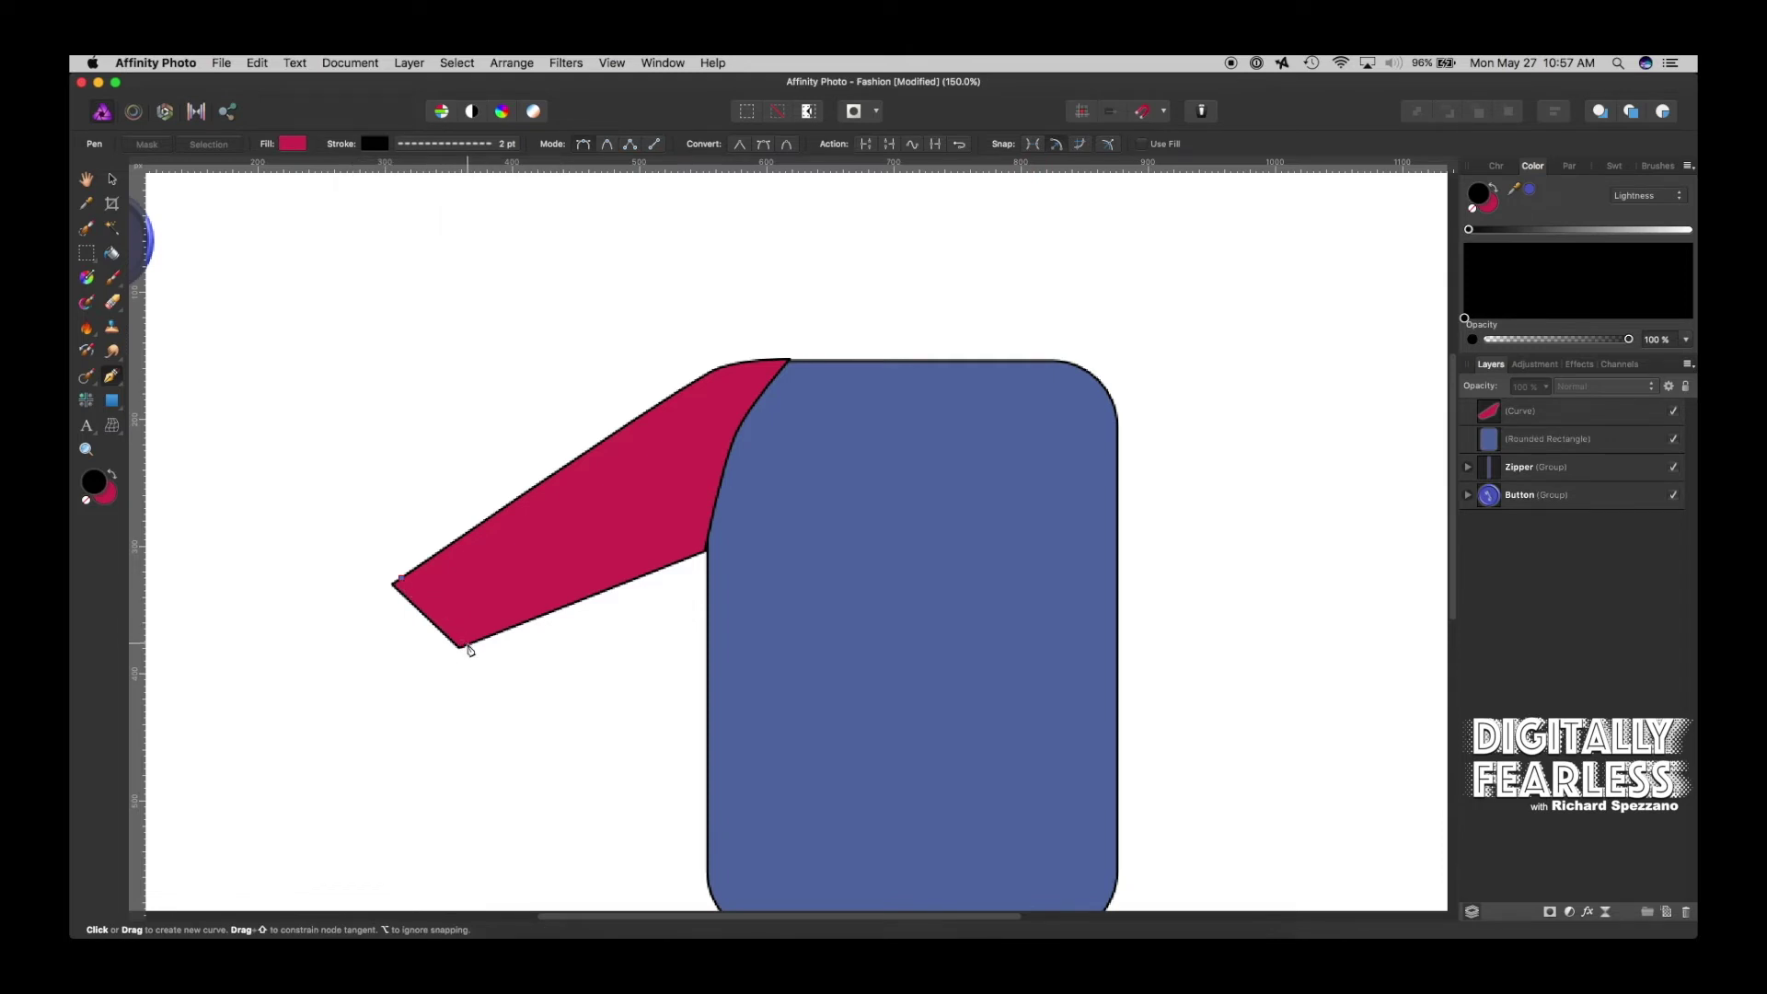
pyautogui.click(466, 644)
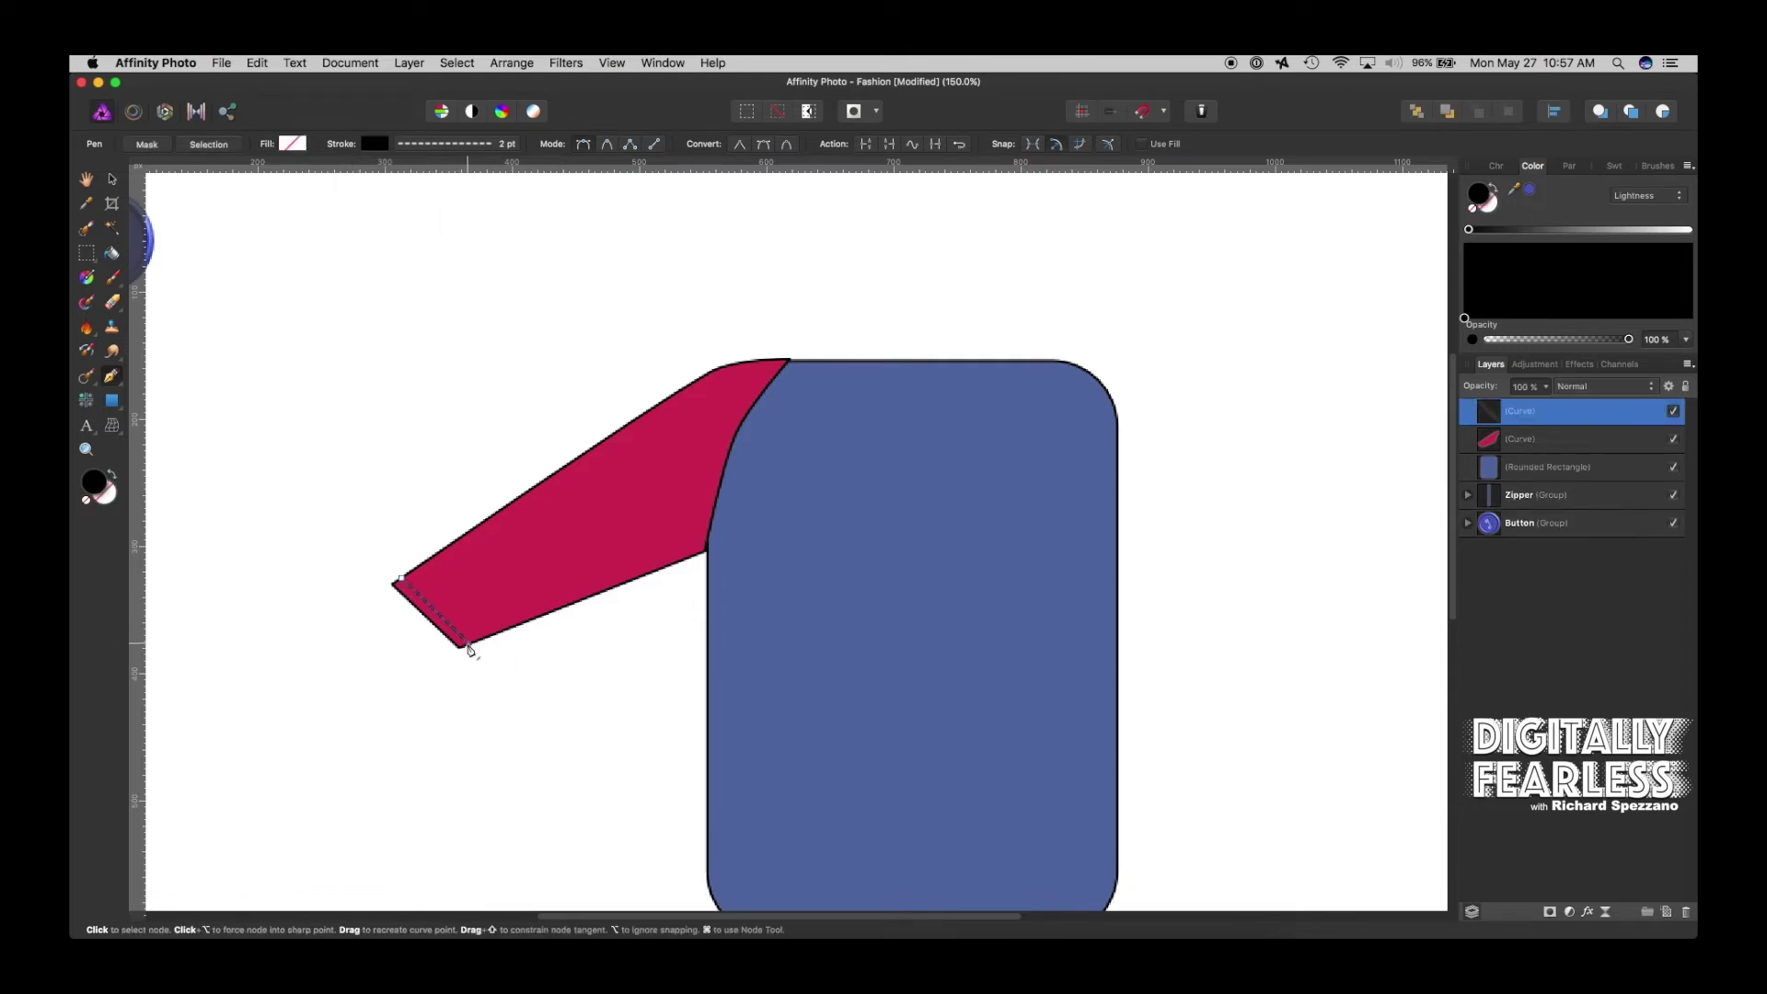
pyautogui.click(113, 179)
pyautogui.click(377, 274)
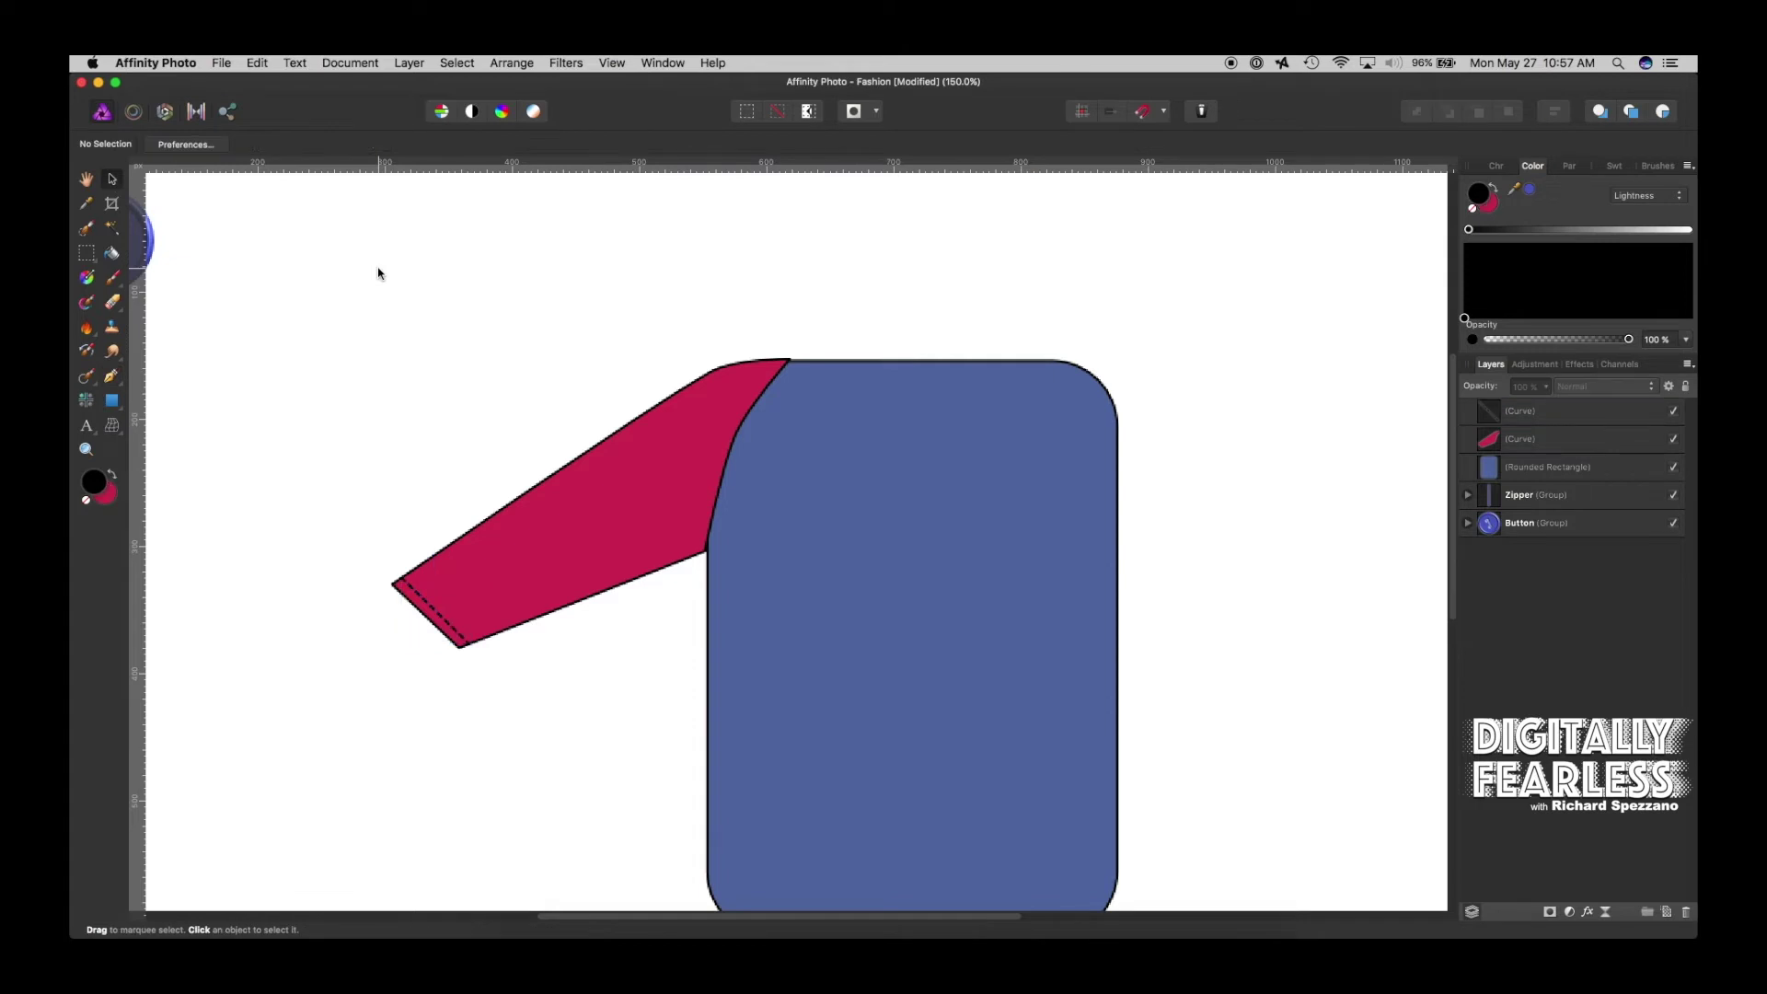
# Duplicate the cuff's dashed stitch line and offset the copy slightly inward, parallel to the original
pyautogui.click(439, 621)
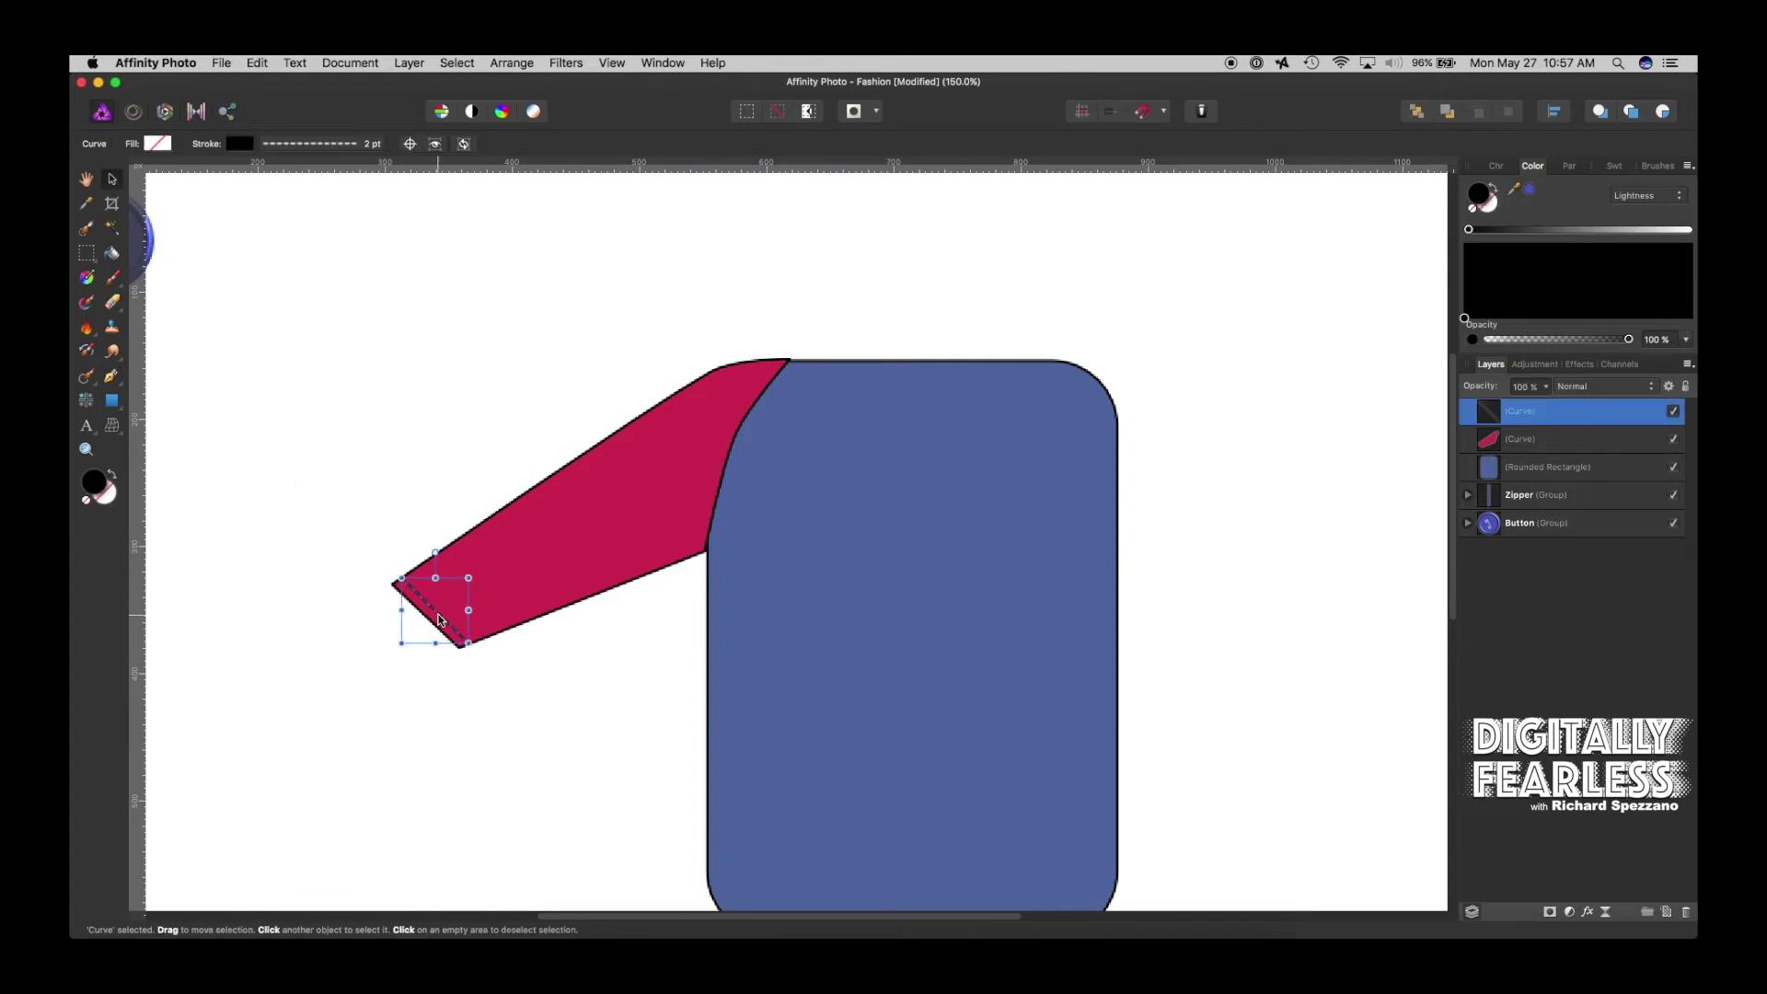
pyautogui.press('super+j')
pyautogui.moveTo(439, 621); pyautogui.dragTo(447, 612)
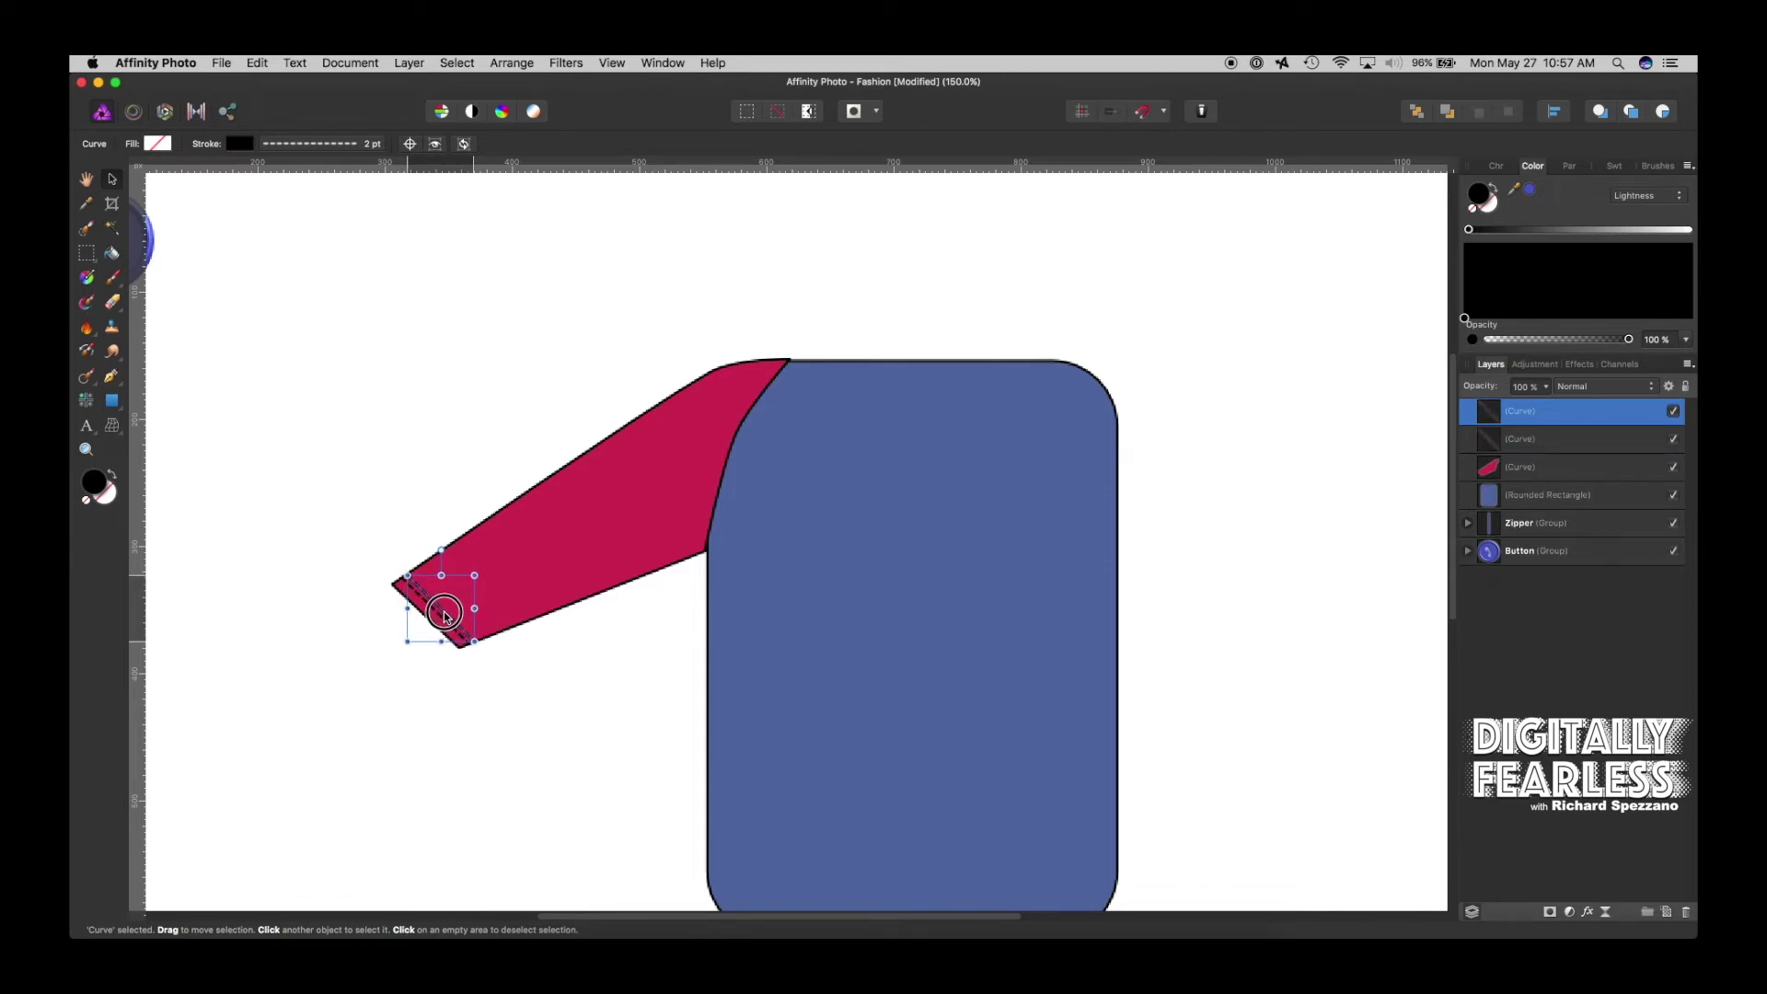
pyautogui.click(470, 503)
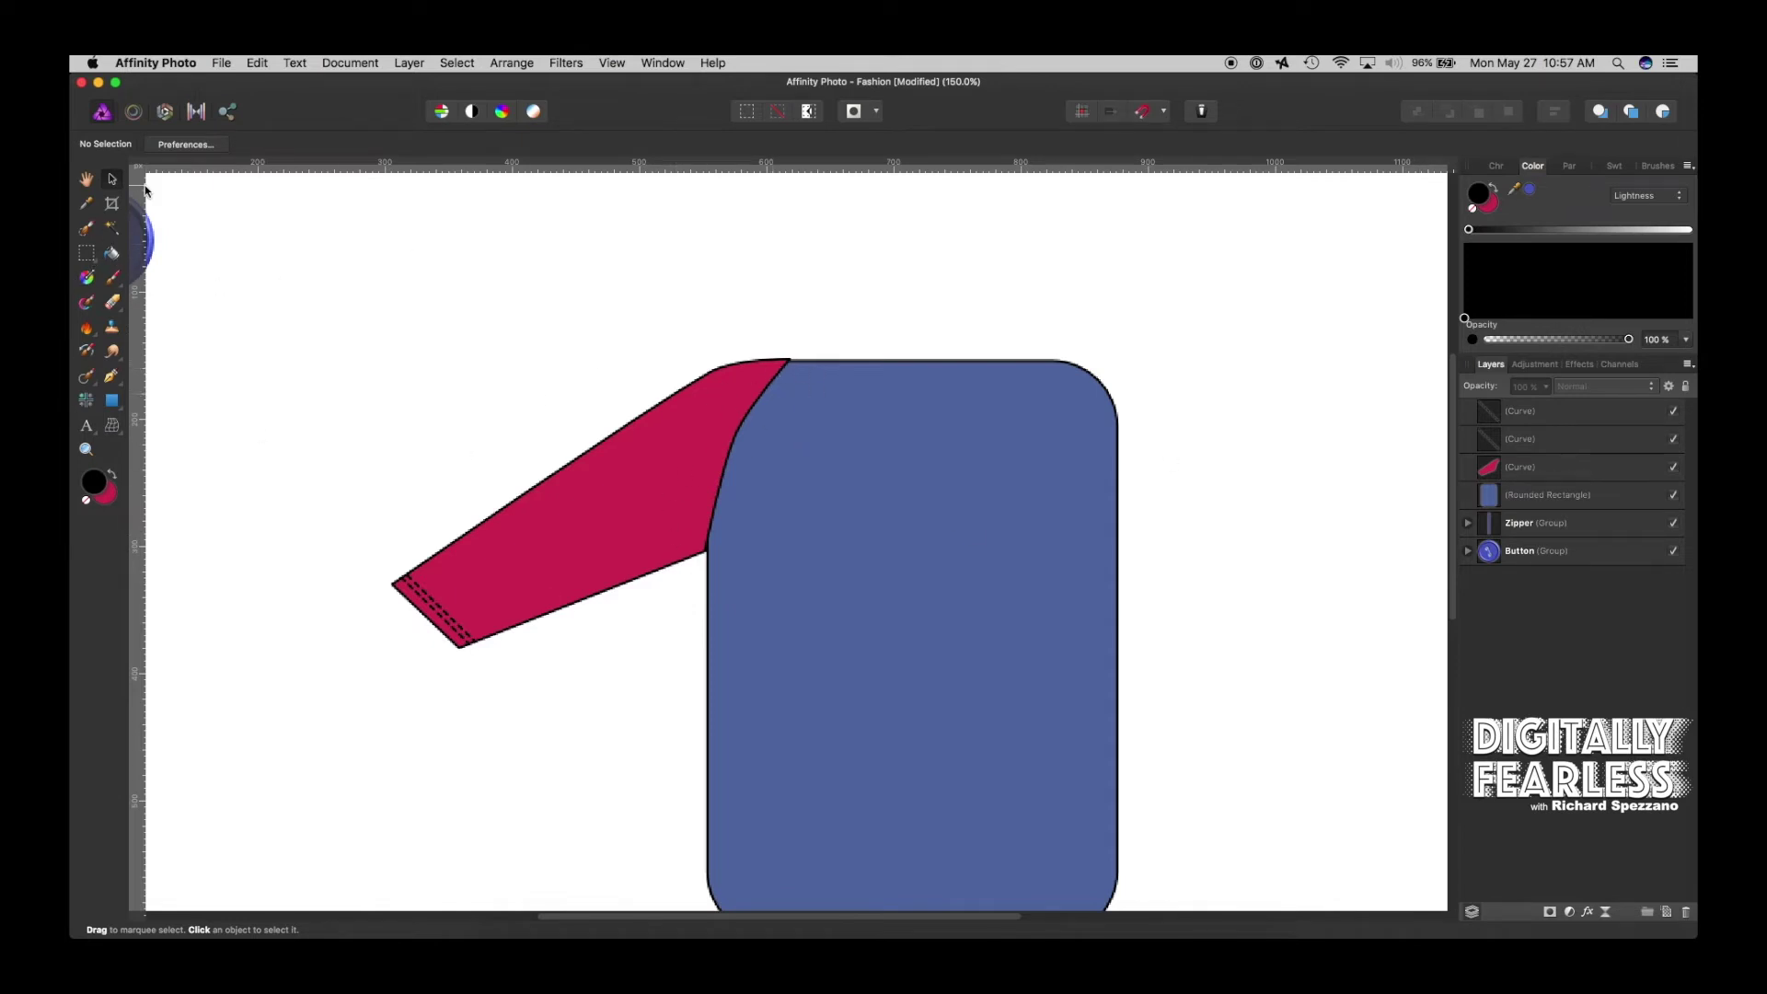
# Draw a dashed stitch line with the Pen tool inside the sleeve, following the armhole seam from underarm to shoulder
pyautogui.click(111, 377)
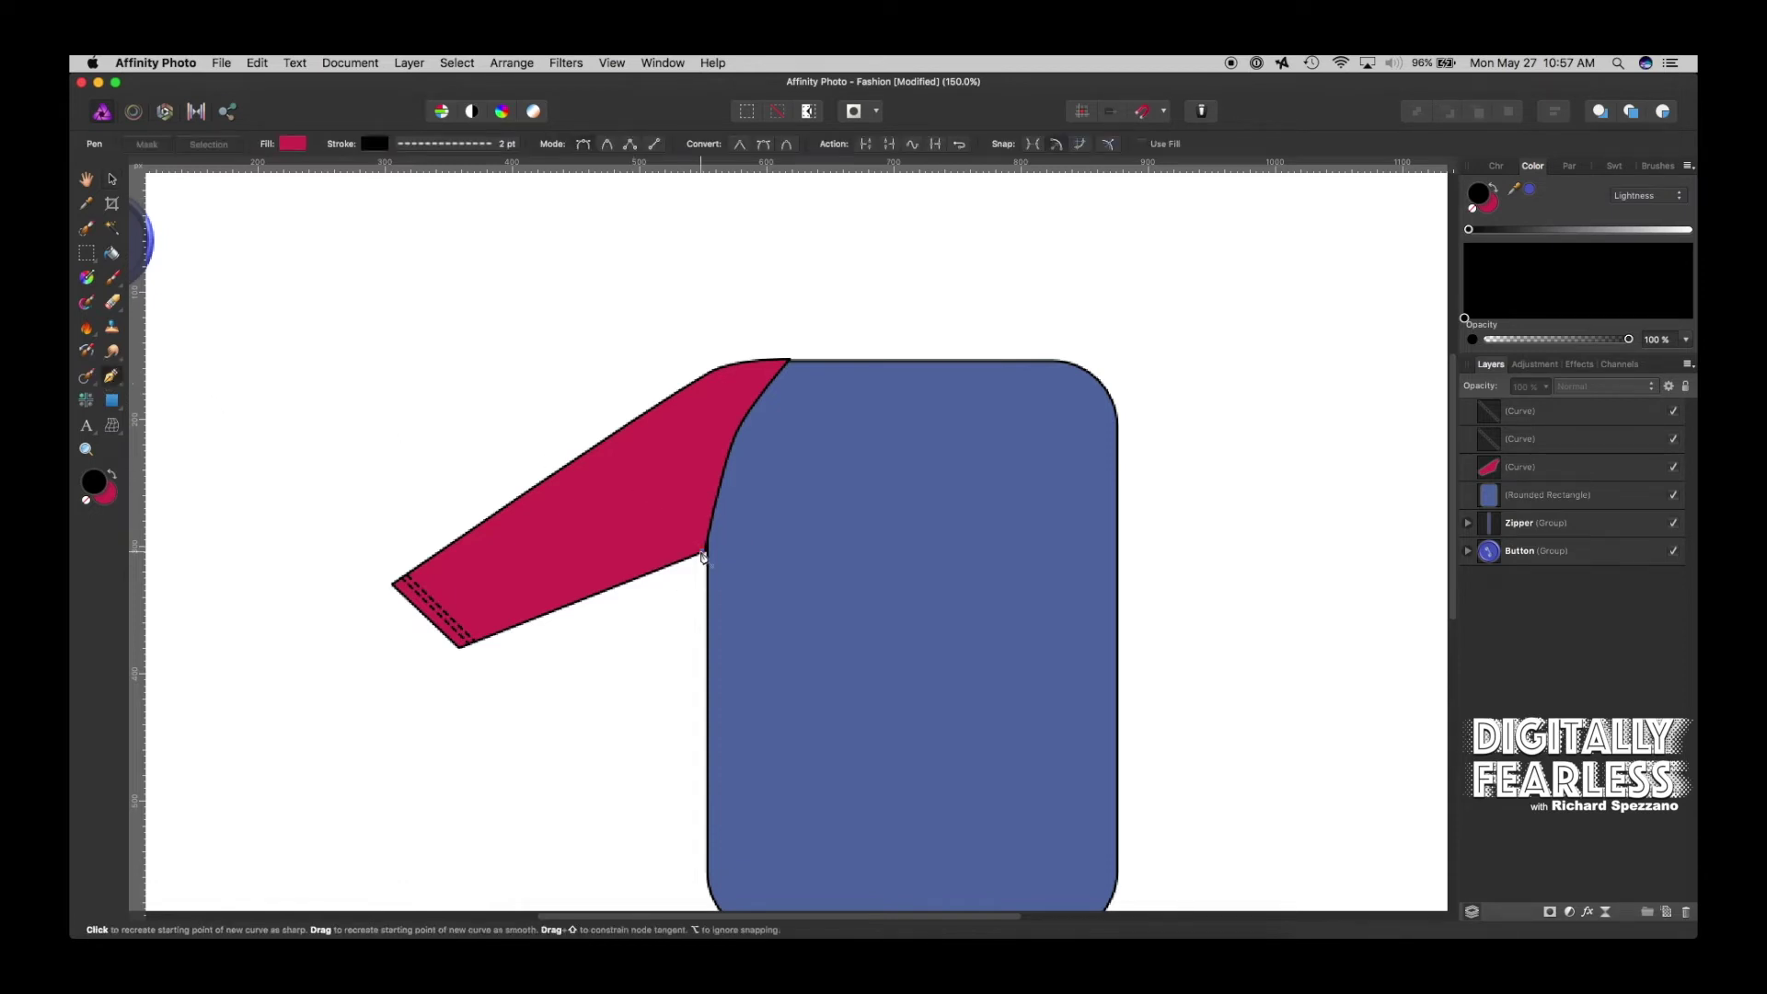
pyautogui.click(711, 460)
pyautogui.click(731, 419)
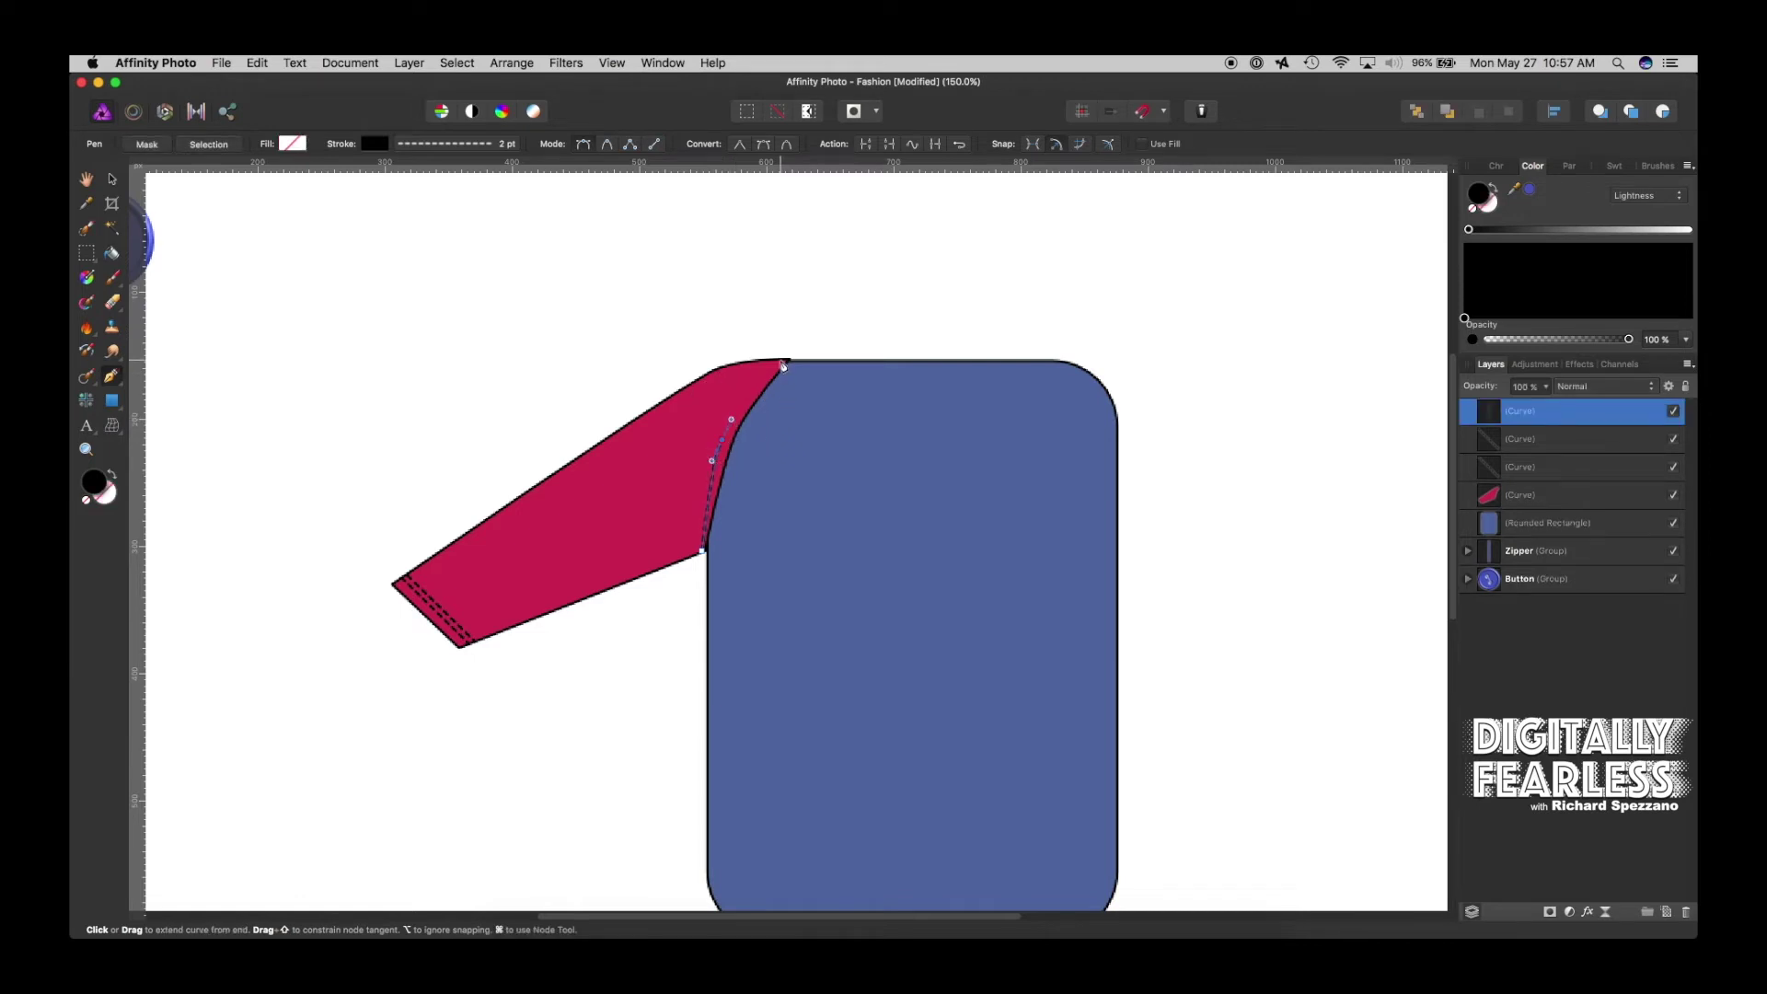
pyautogui.click(782, 364)
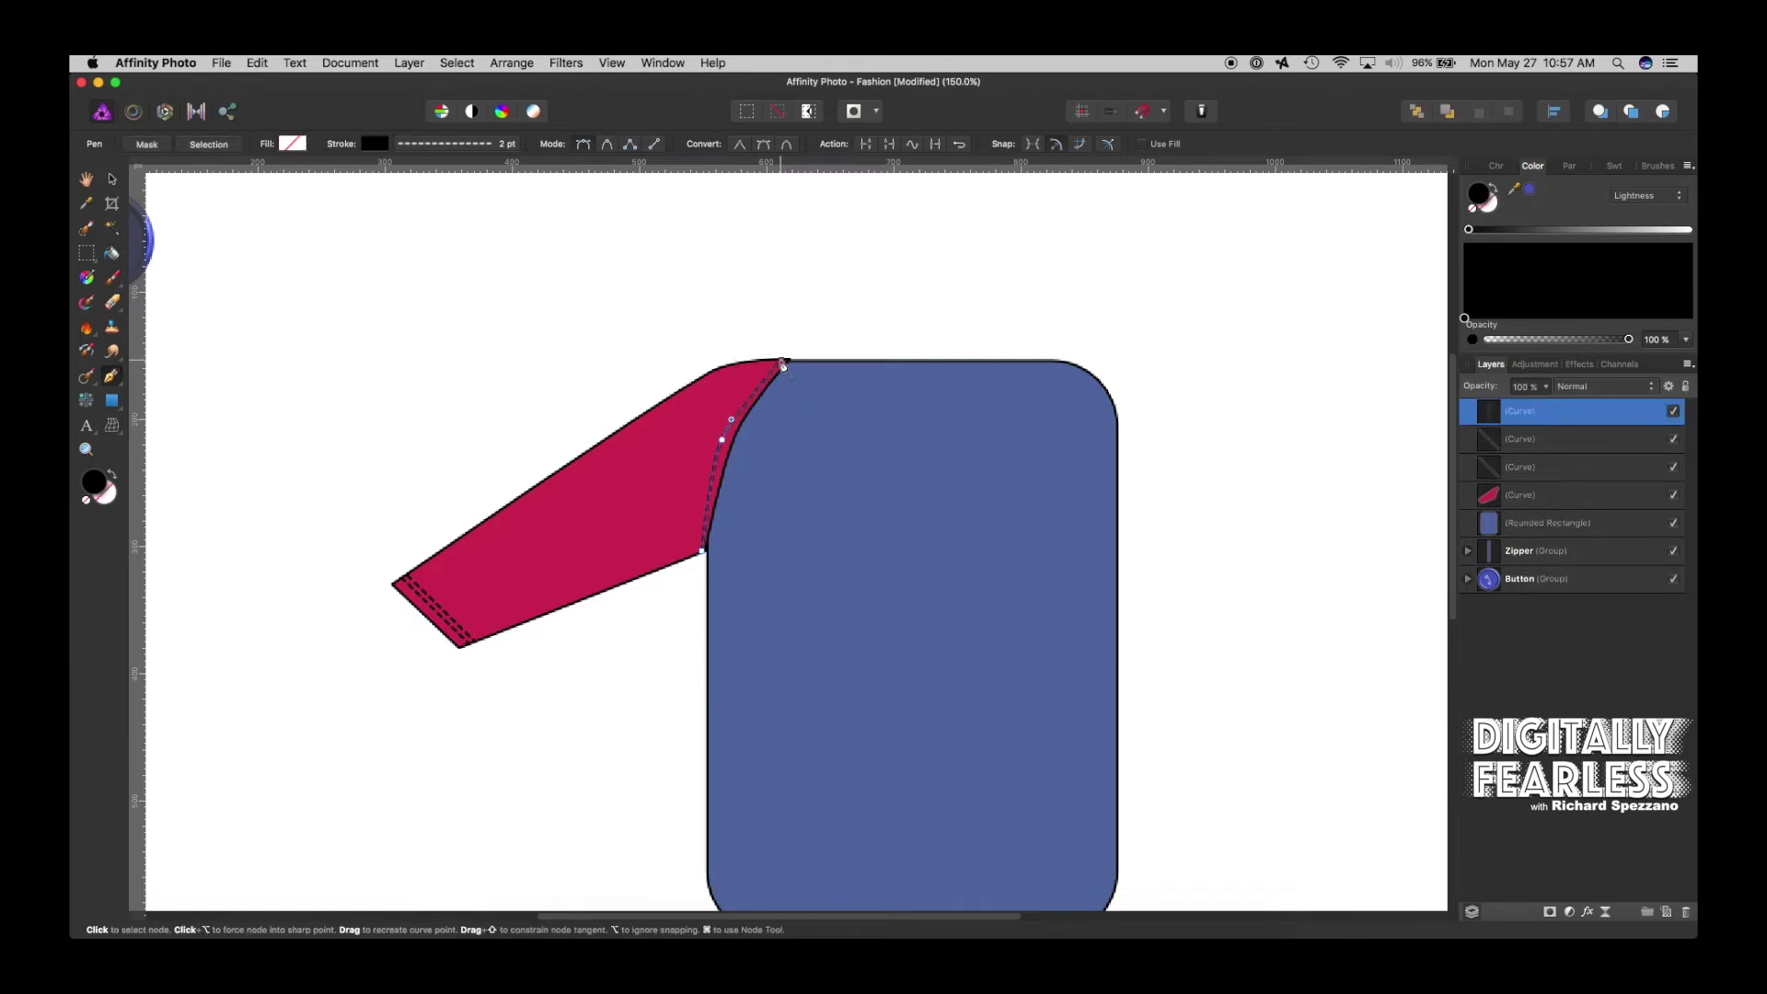
pyautogui.click(112, 180)
pyautogui.click(505, 397)
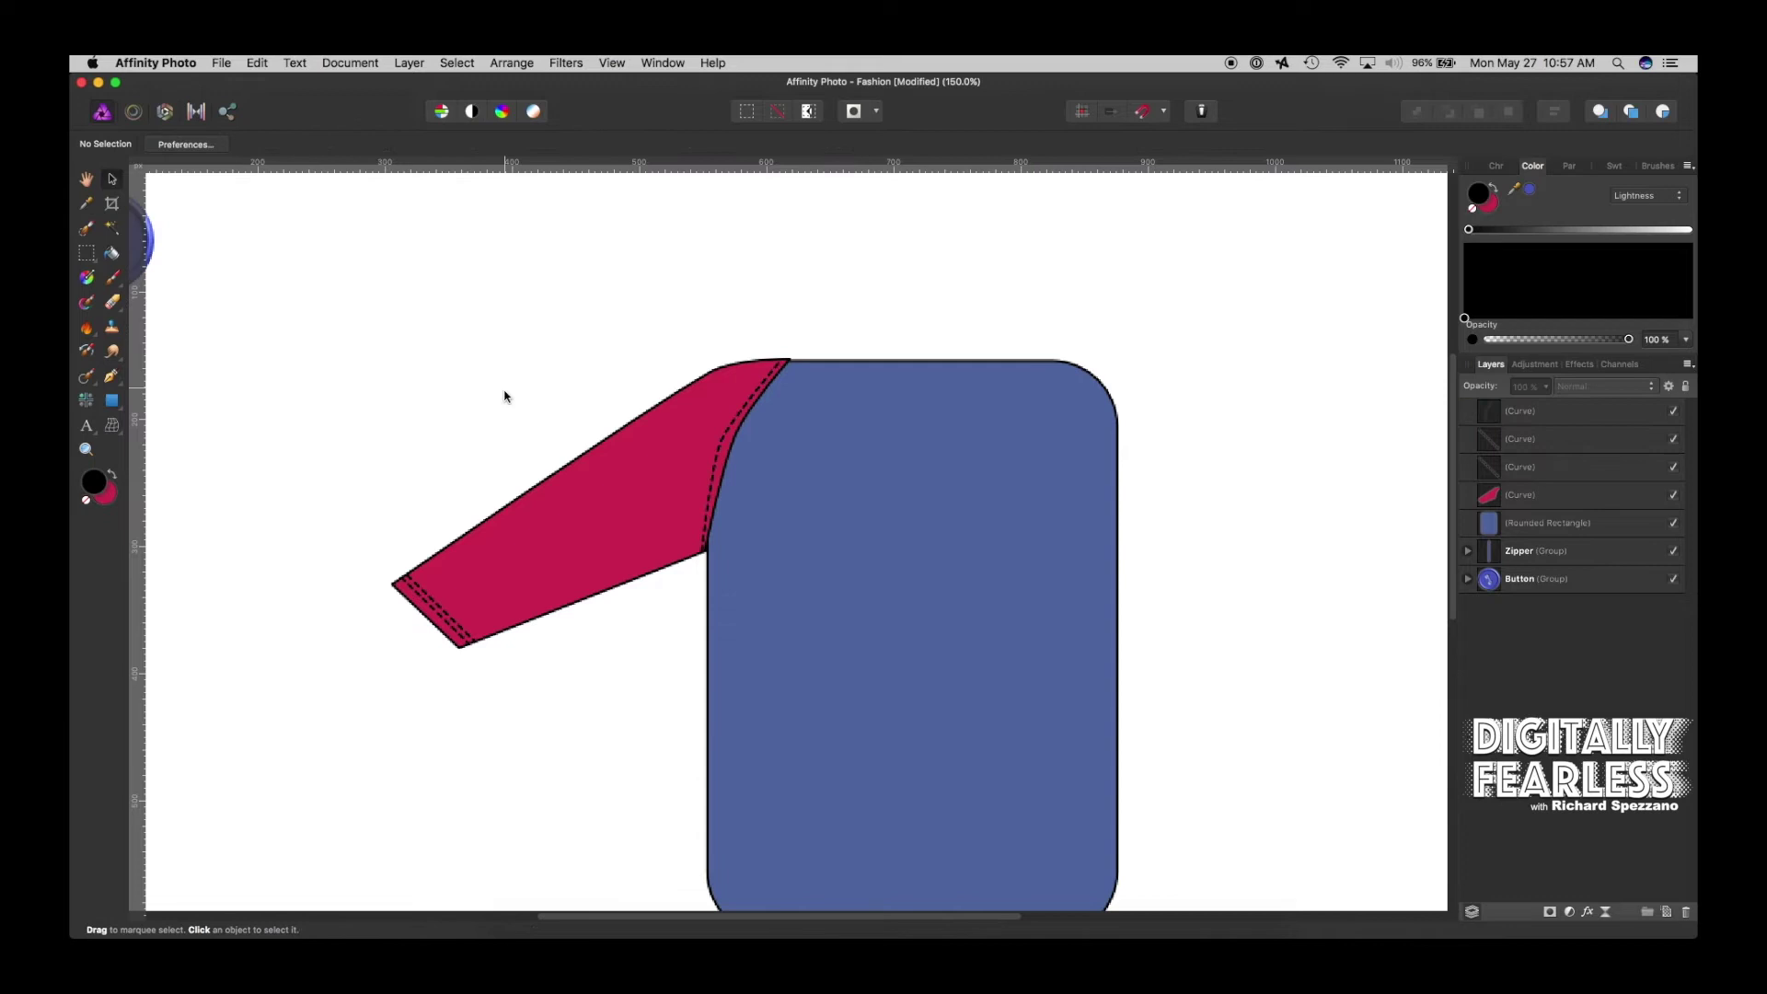
# Move the middle node of the armhole's dashed stitch line slightly closer to the sleeve seam
pyautogui.click(111, 377)
pyautogui.click(180, 399)
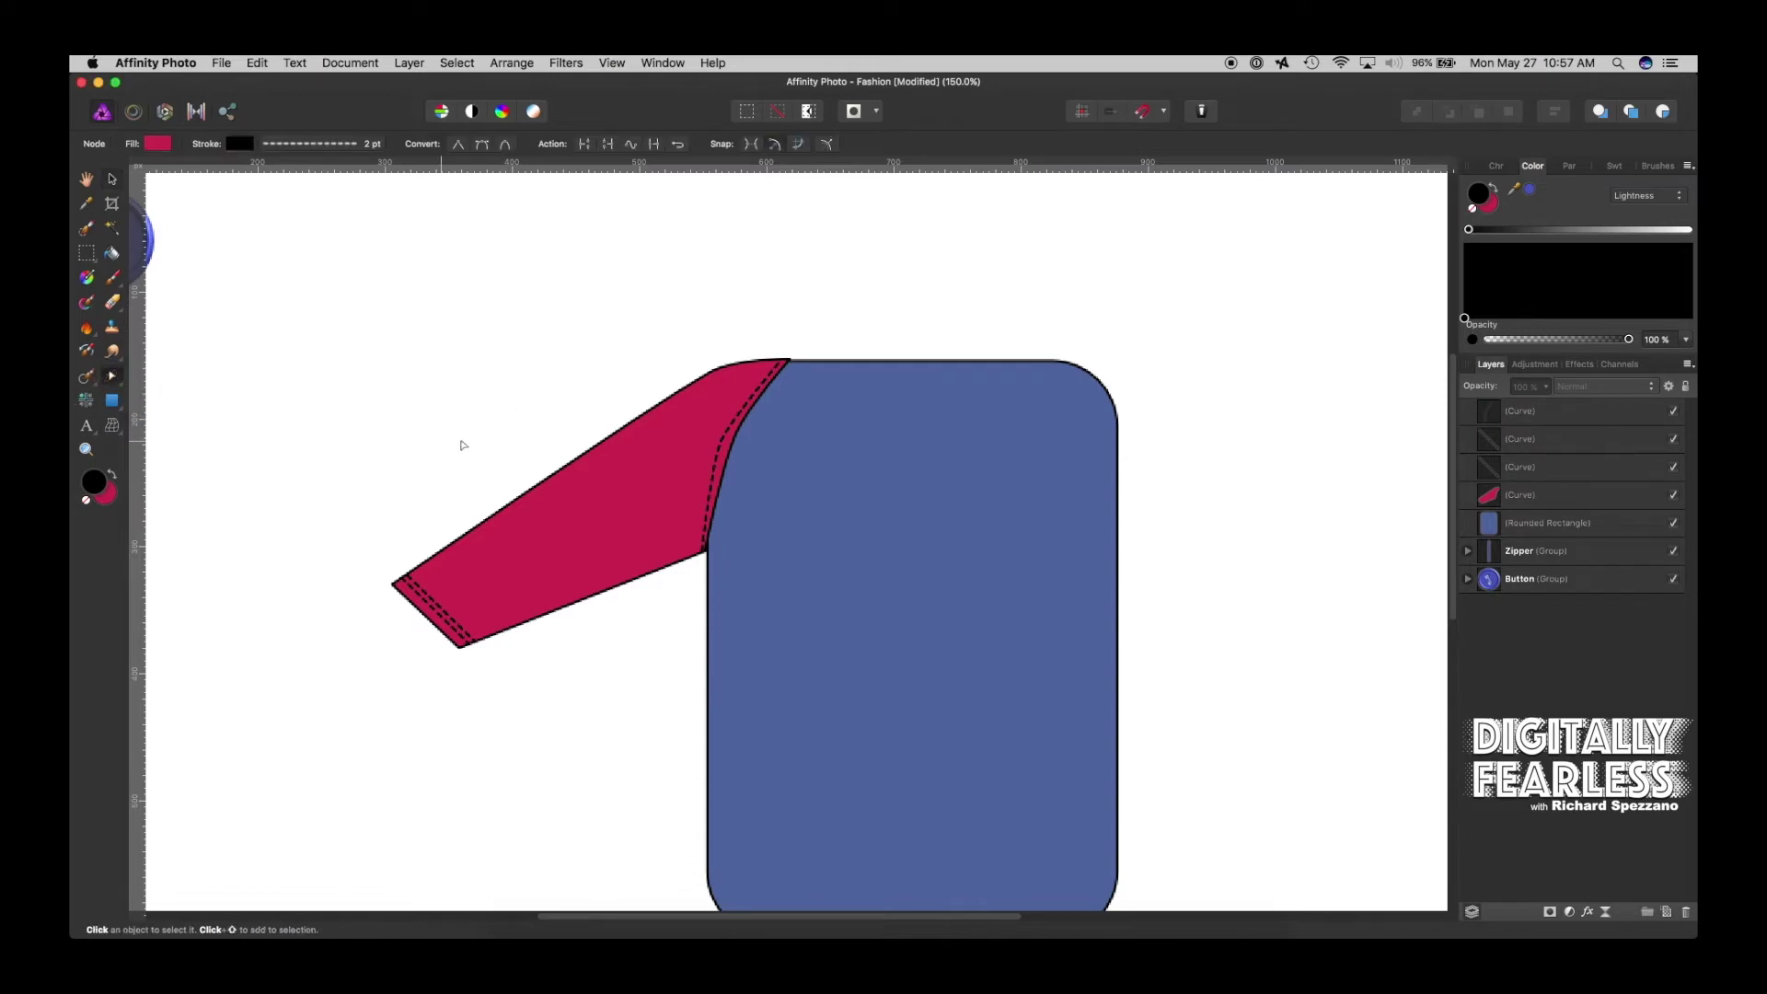
pyautogui.click(717, 450)
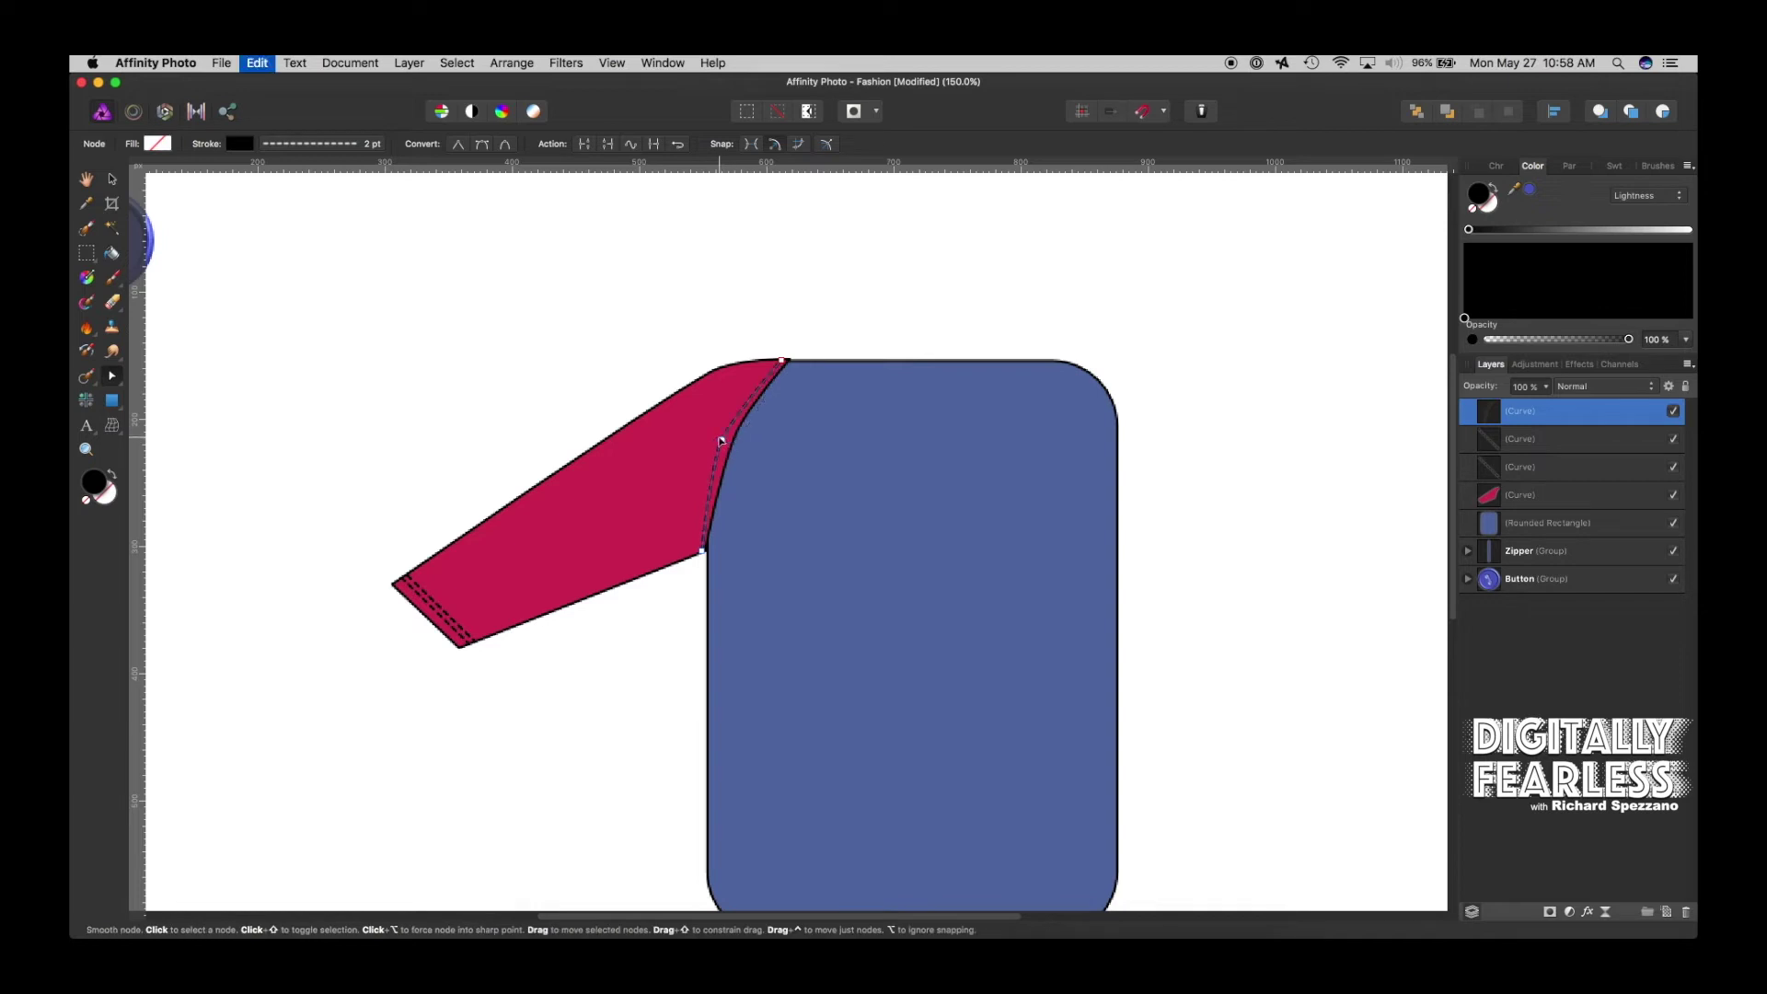
pyautogui.click(723, 442)
pyautogui.moveTo(723, 442); pyautogui.dragTo(728, 438)
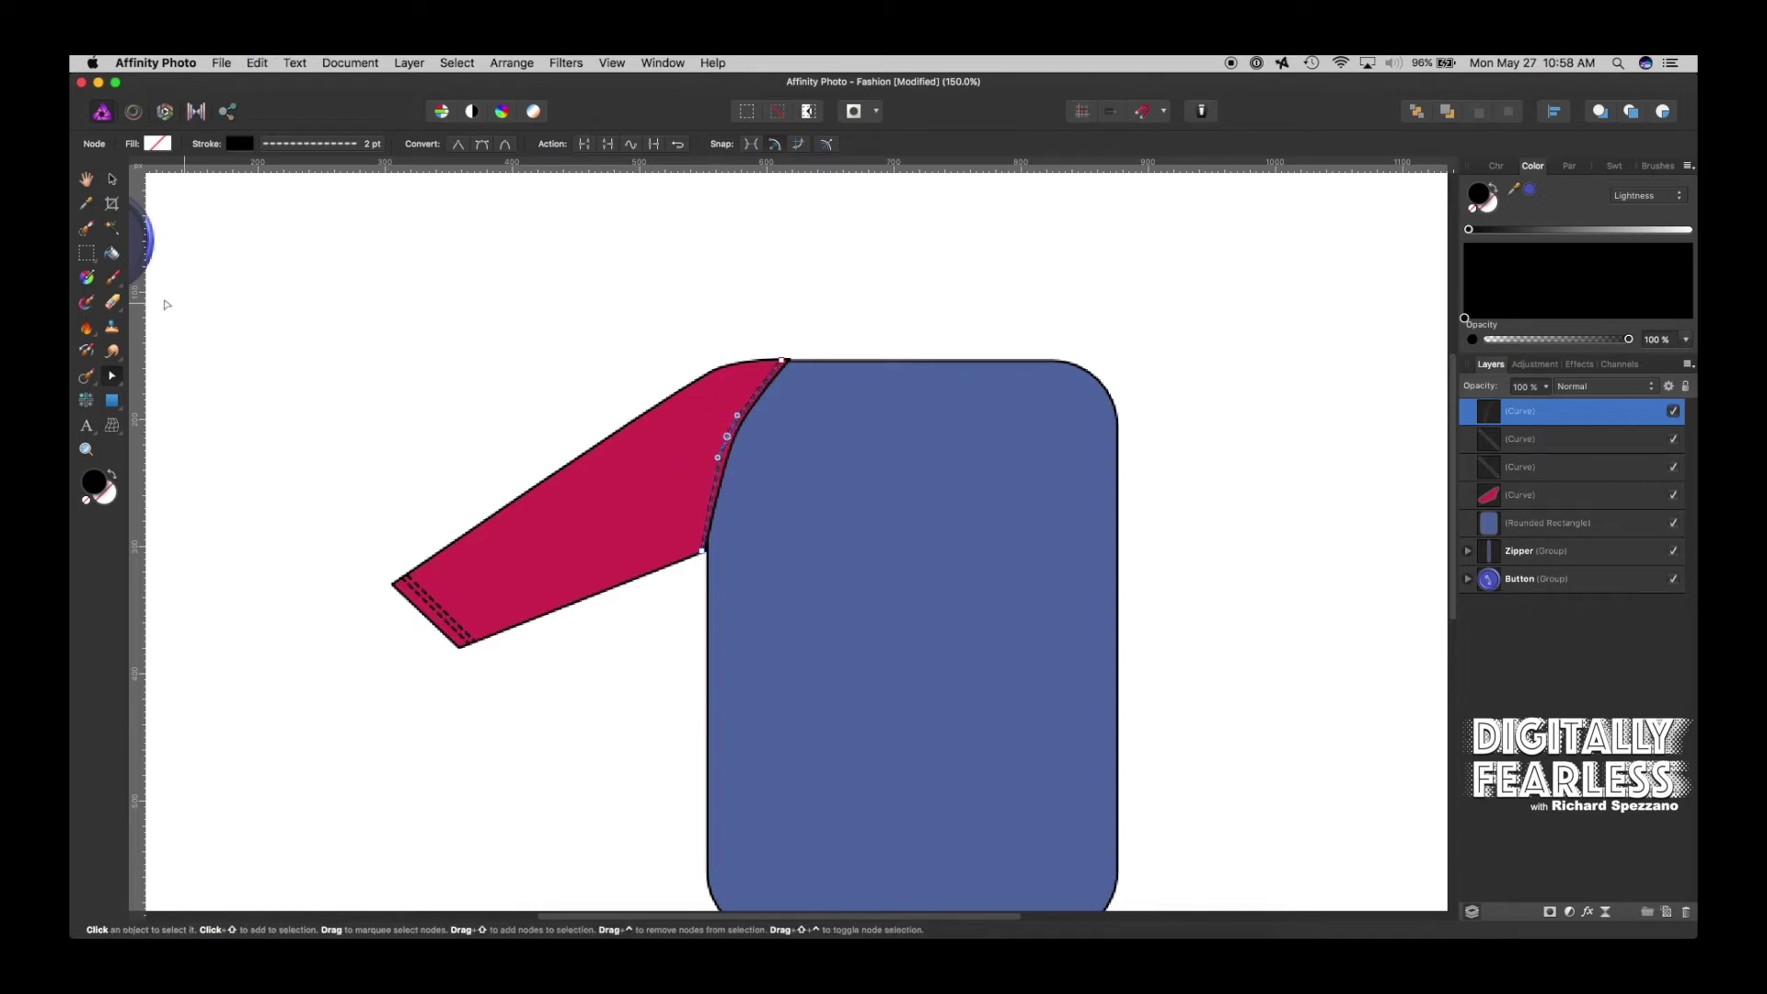
pyautogui.click(111, 178)
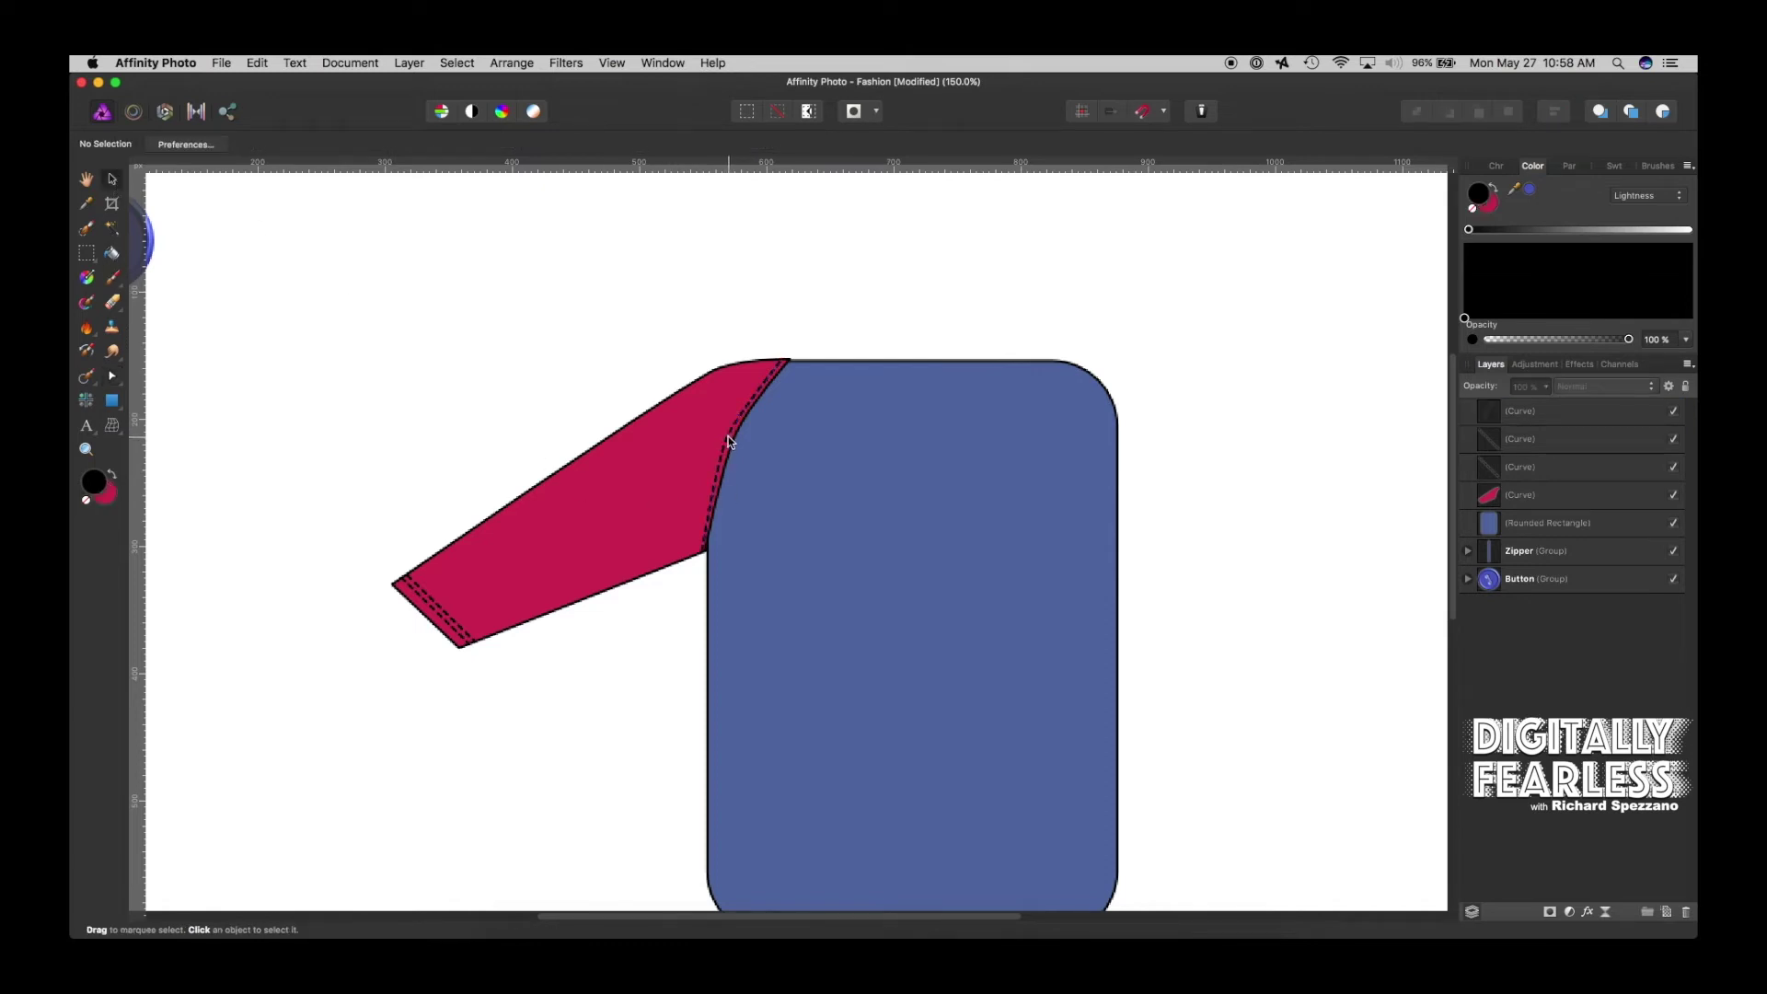
pyautogui.click(418, 347)
# Group the sleeve shape with its three dashed stitch lines and name the group "Sleeve"
pyautogui.click(1497, 502)
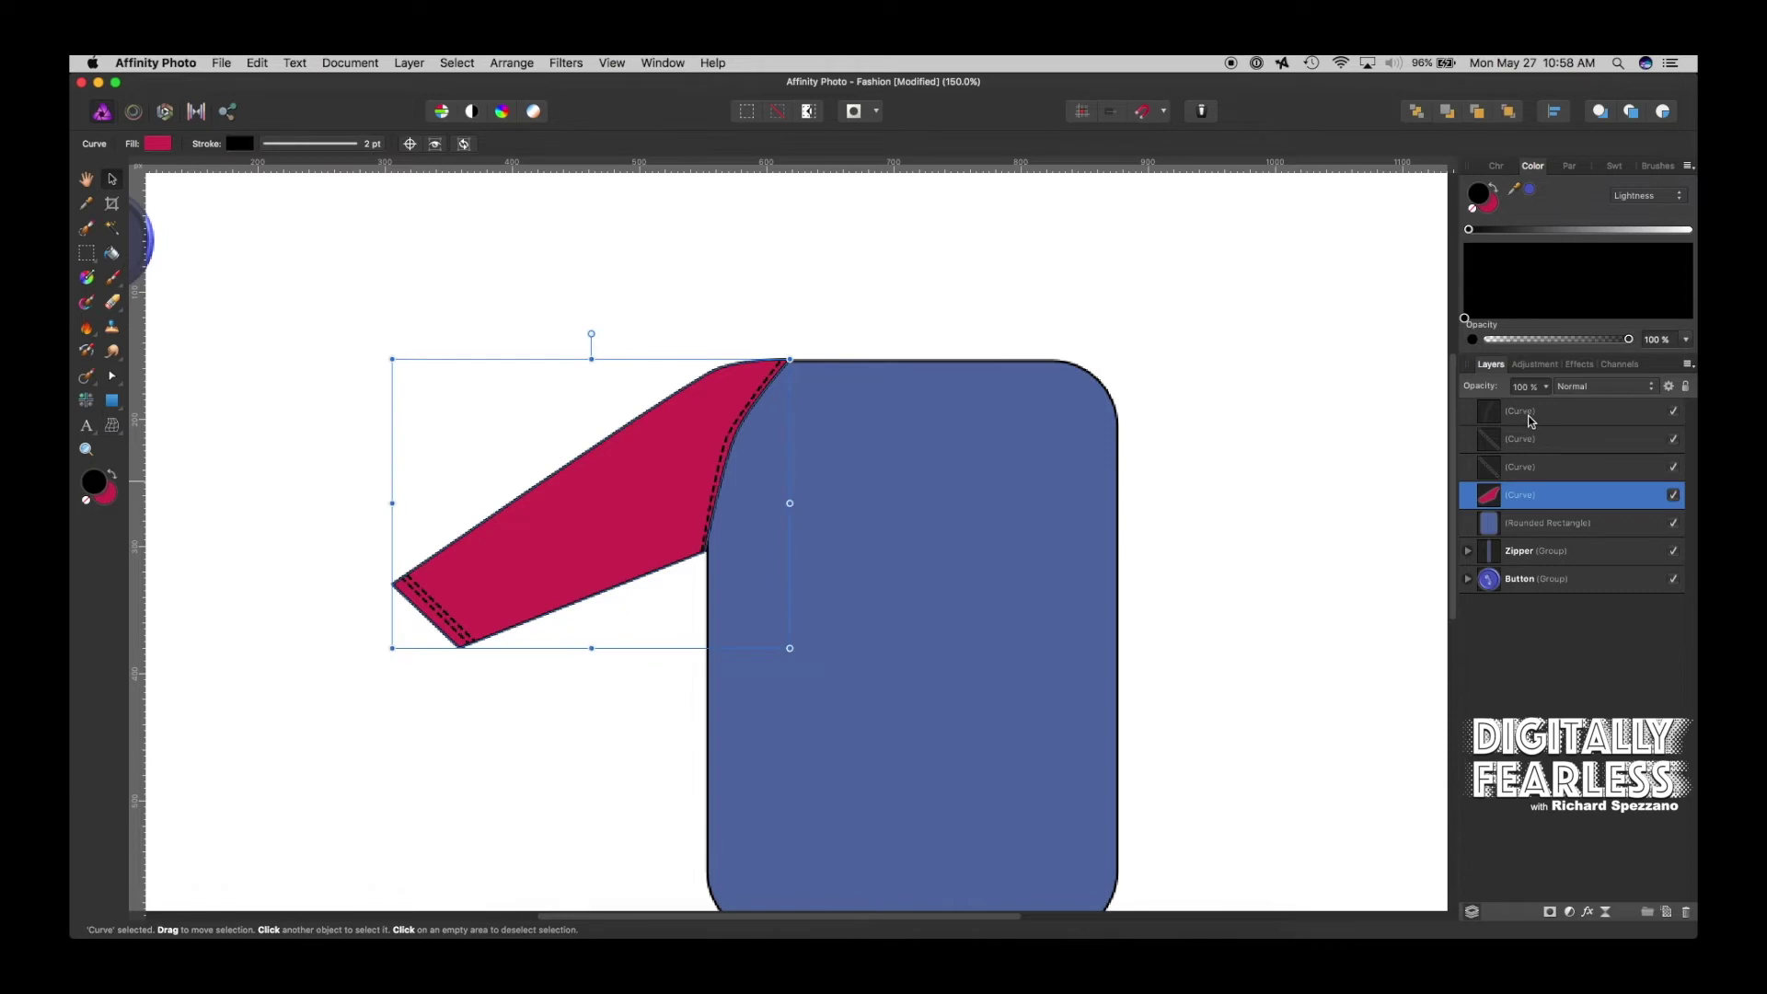
pyautogui.keyDown('shift'); pyautogui.click(1530, 421); pyautogui.keyUp('shift')
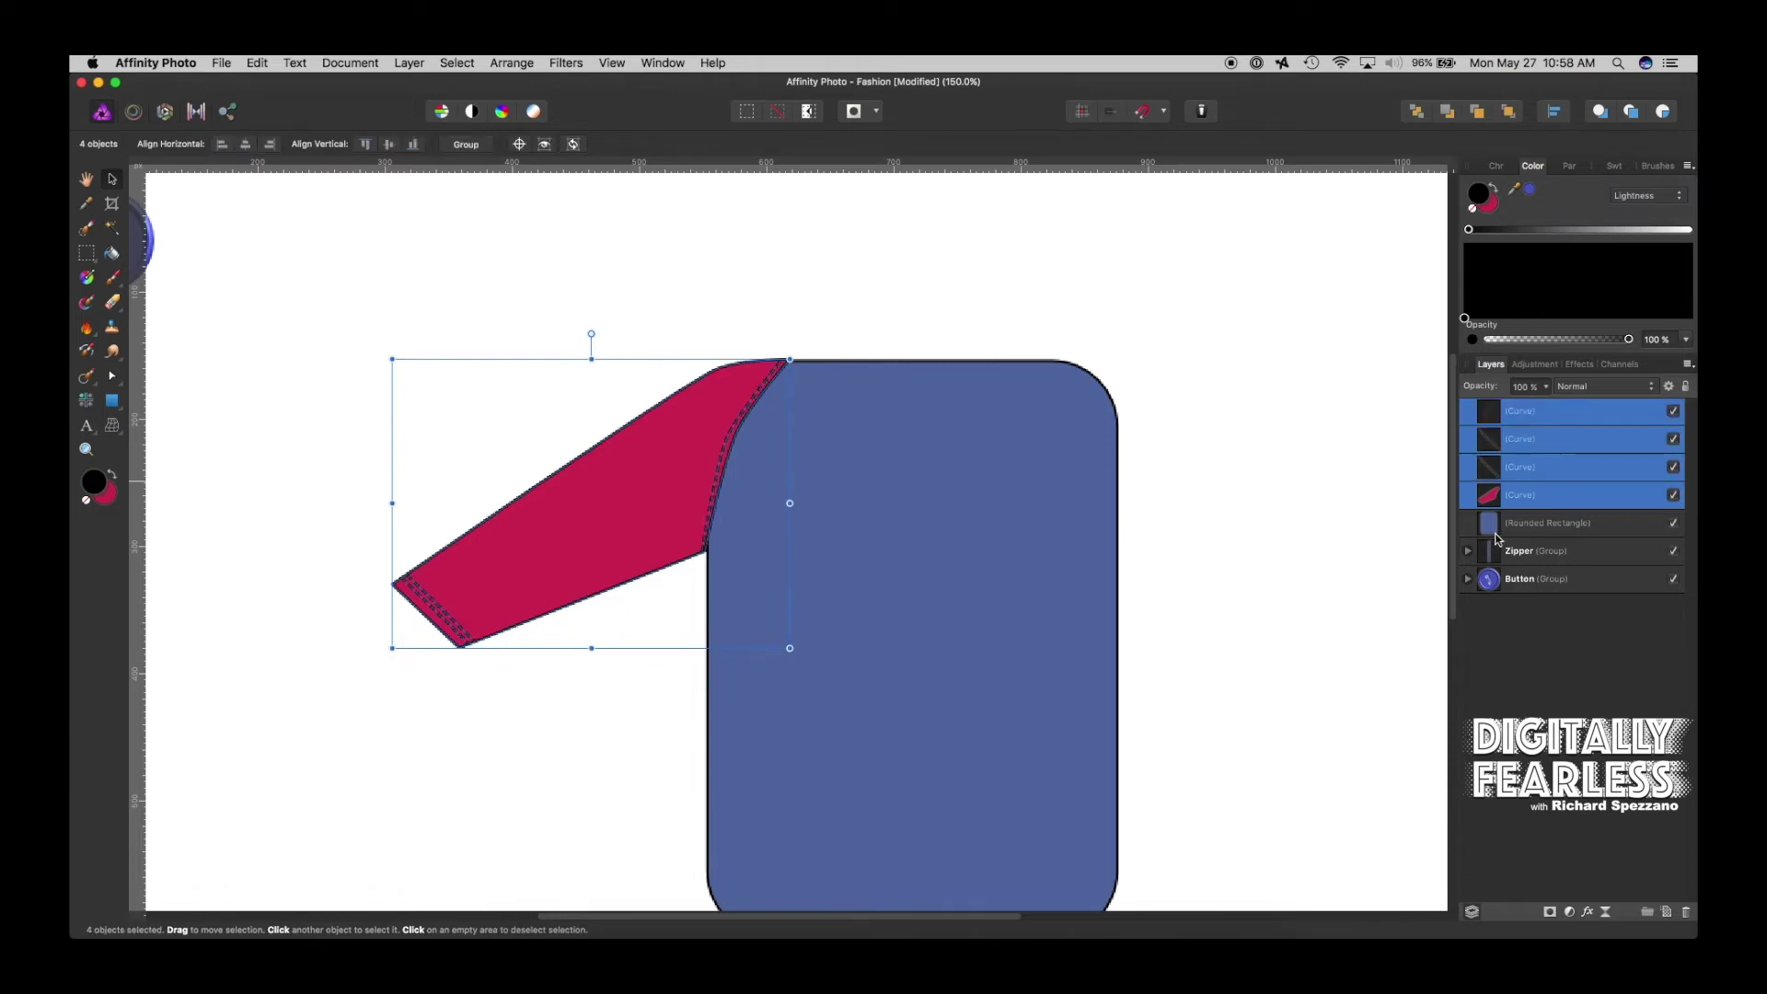
pyautogui.press('super+g')
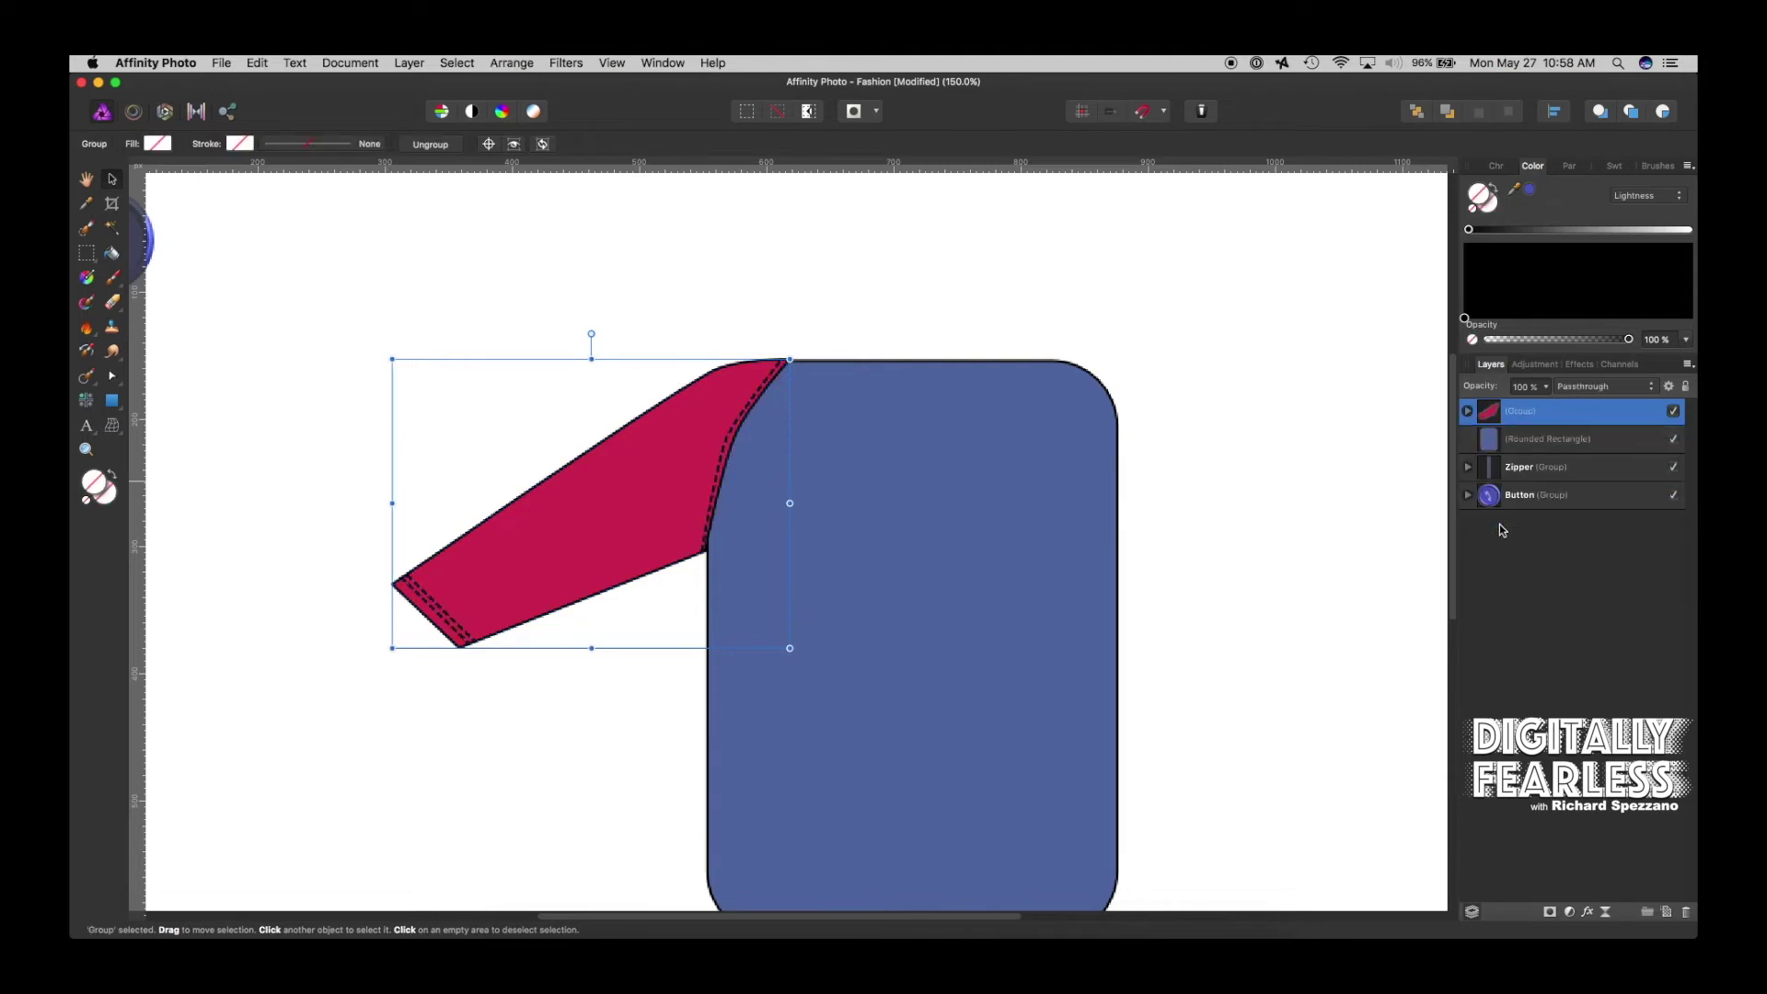
pyautogui.doubleClick(1521, 418)
pyautogui.write('Sleeve')
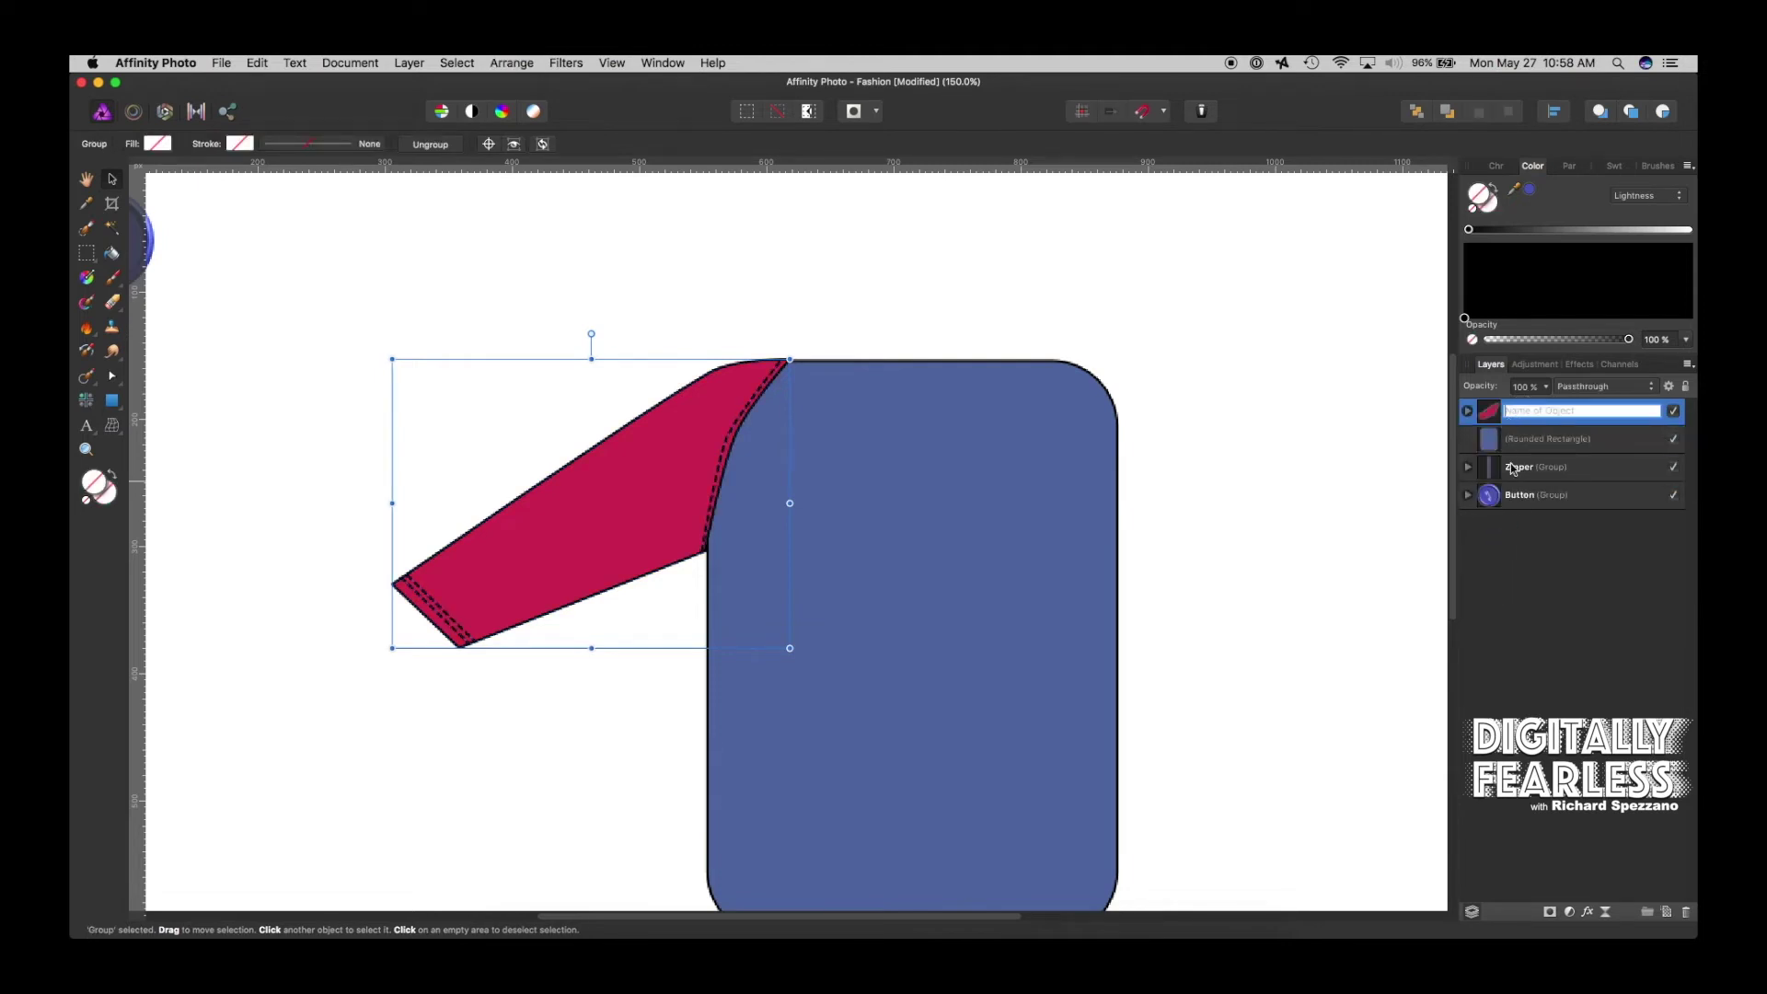
pyautogui.press('Return')
# Duplicate the Sleeve group, flip the copy horizontally, and align it with the opposite side of the body
pyautogui.press('super+d')
pyautogui.click(1485, 419)
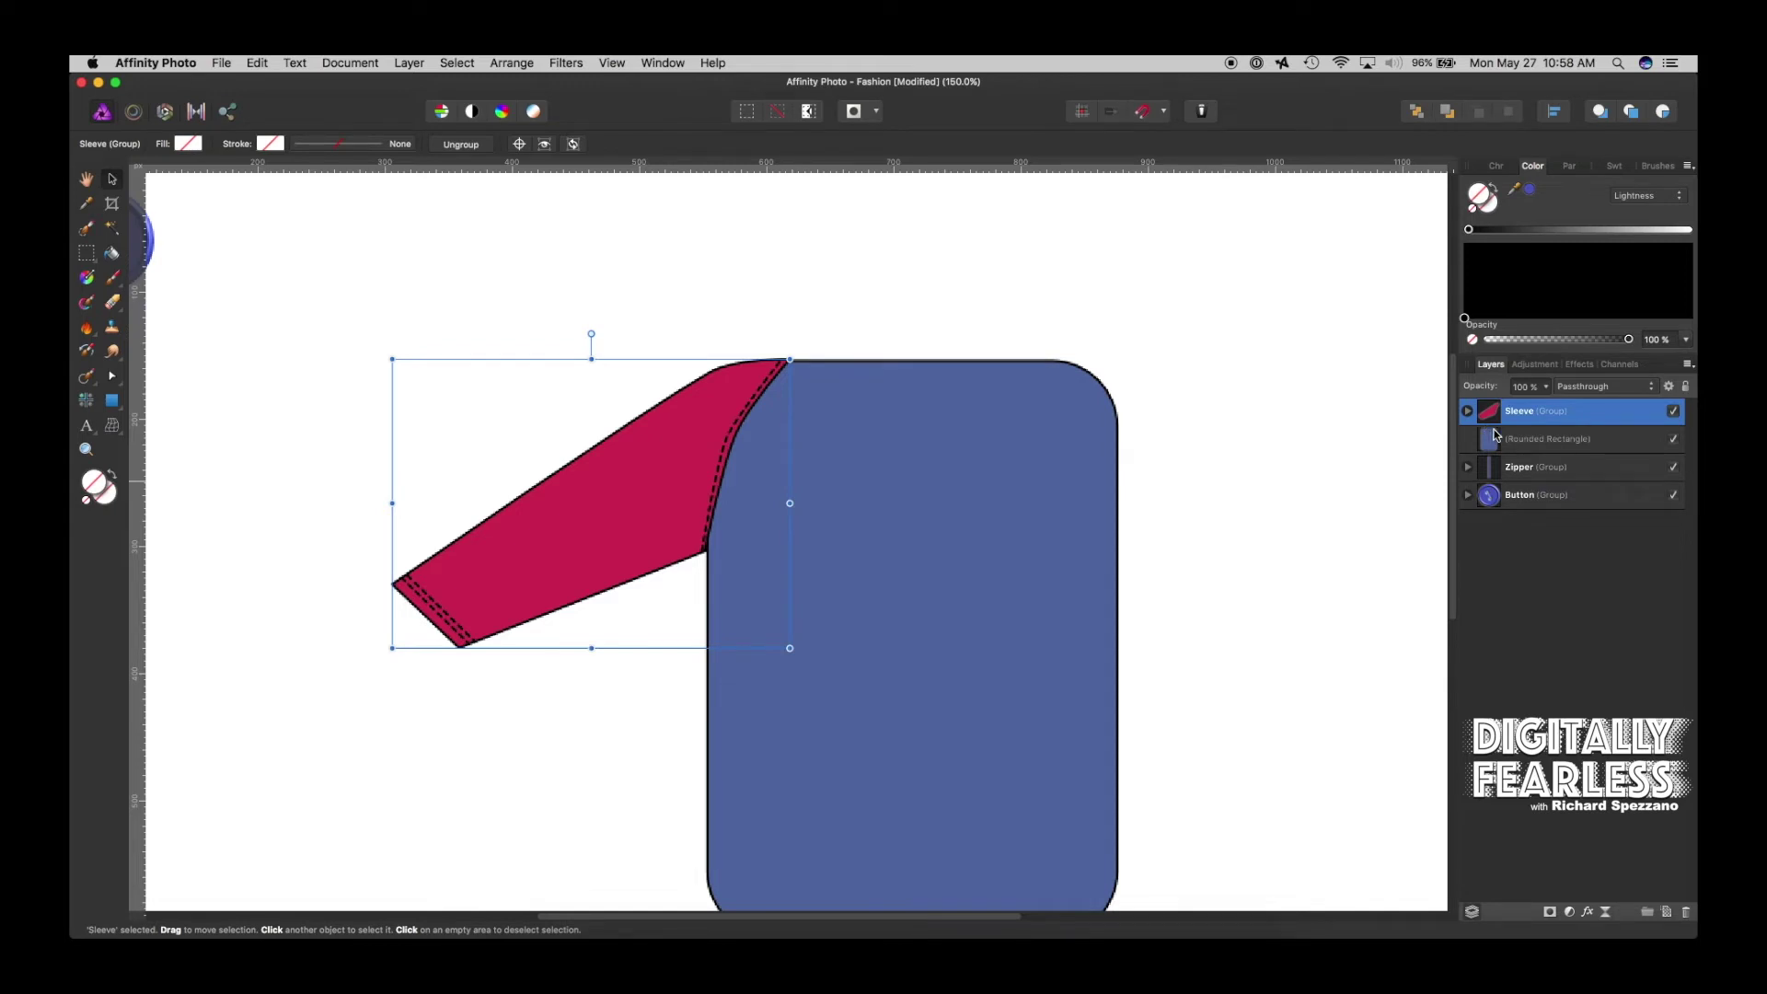
pyautogui.press('super+j')
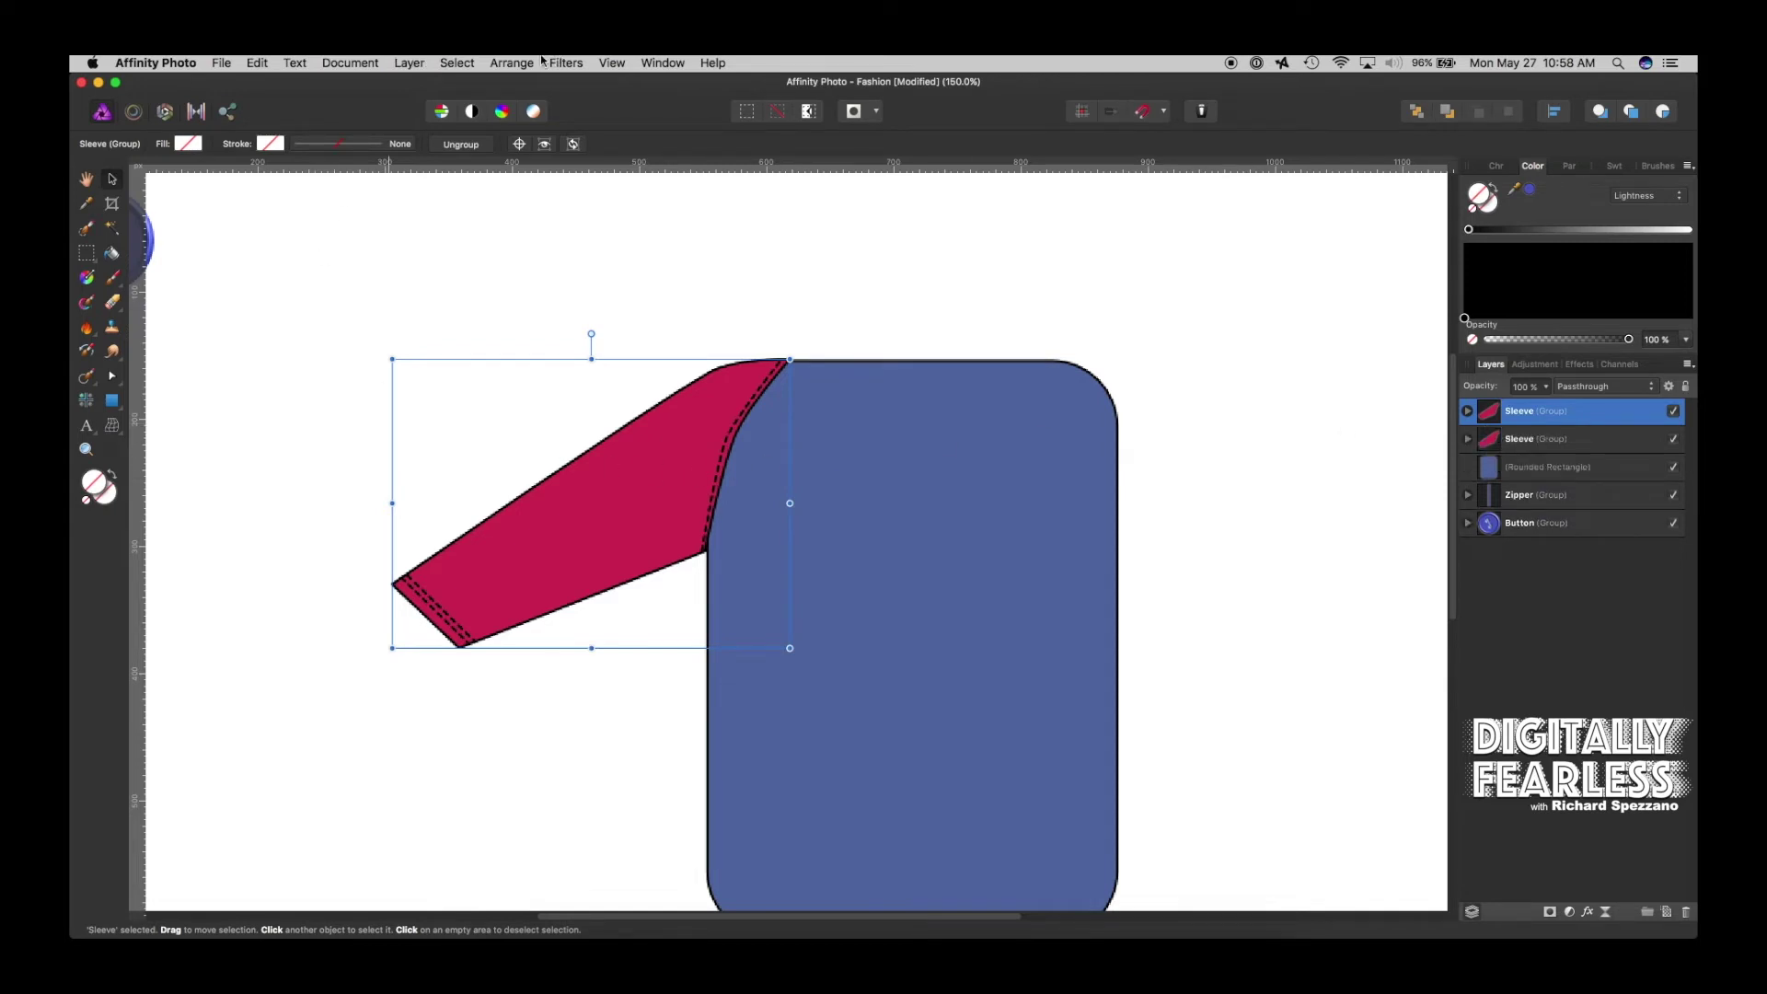
pyautogui.click(504, 63)
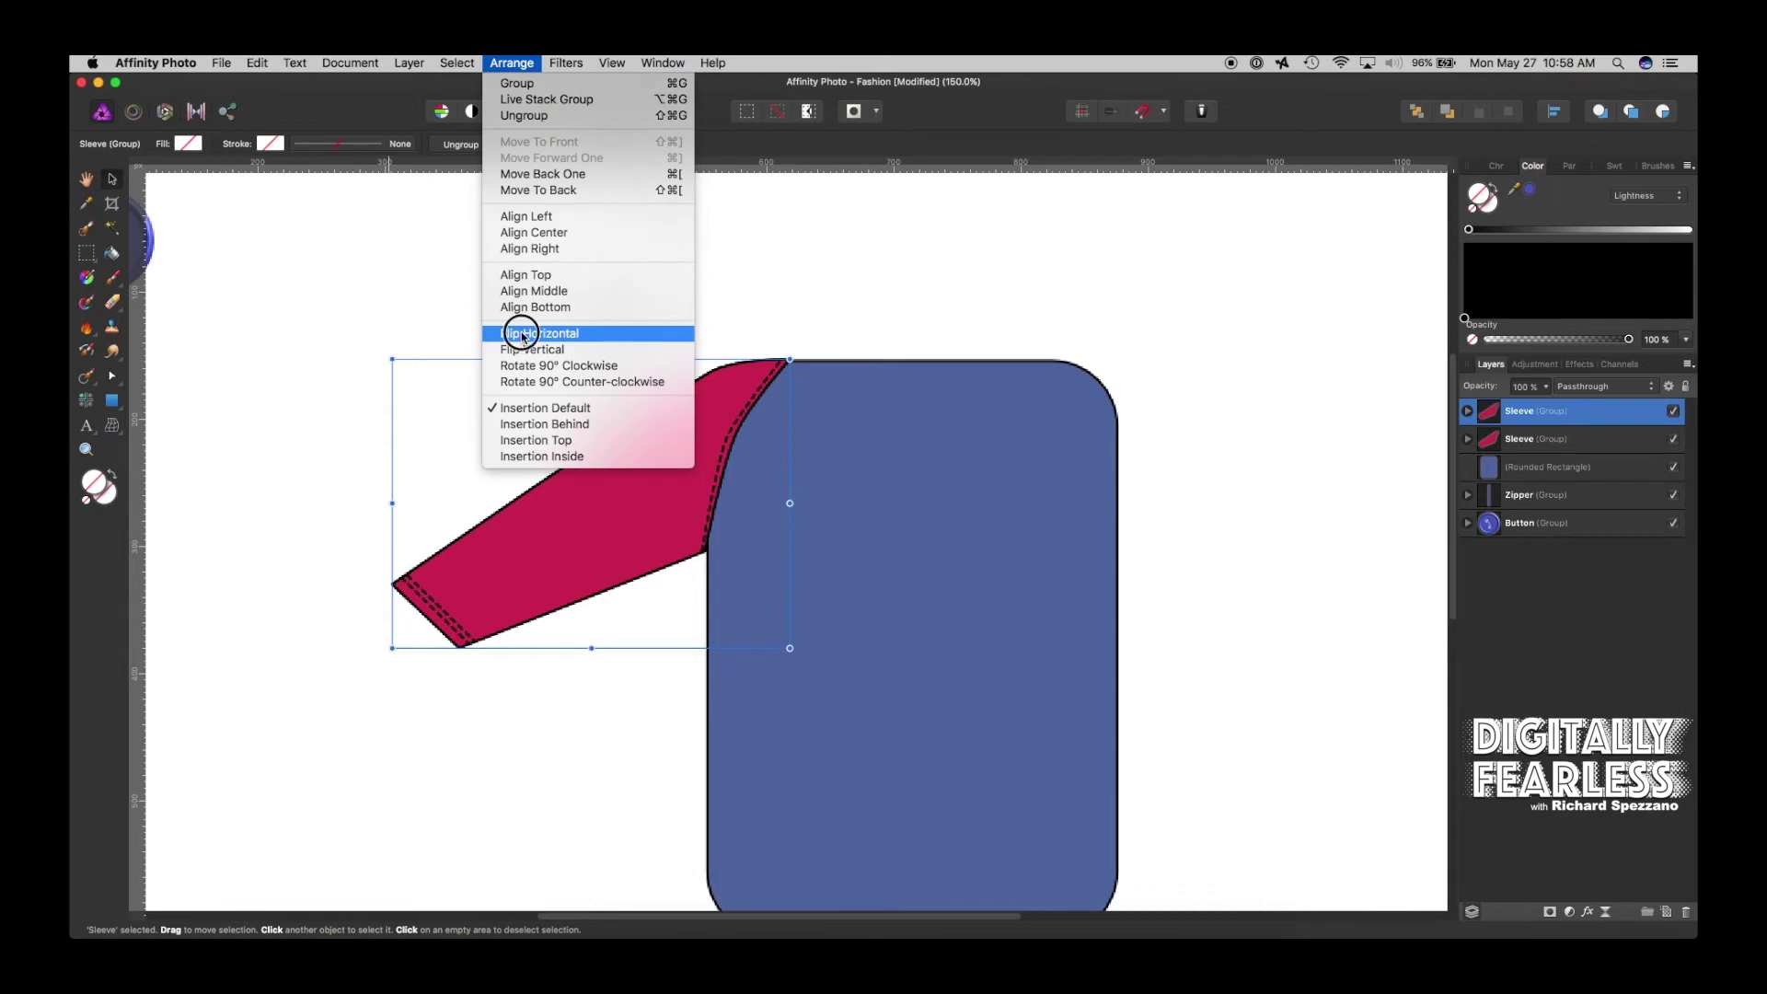
pyautogui.click(517, 333)
pyautogui.moveTo(596, 493); pyautogui.dragTo(1229, 492)
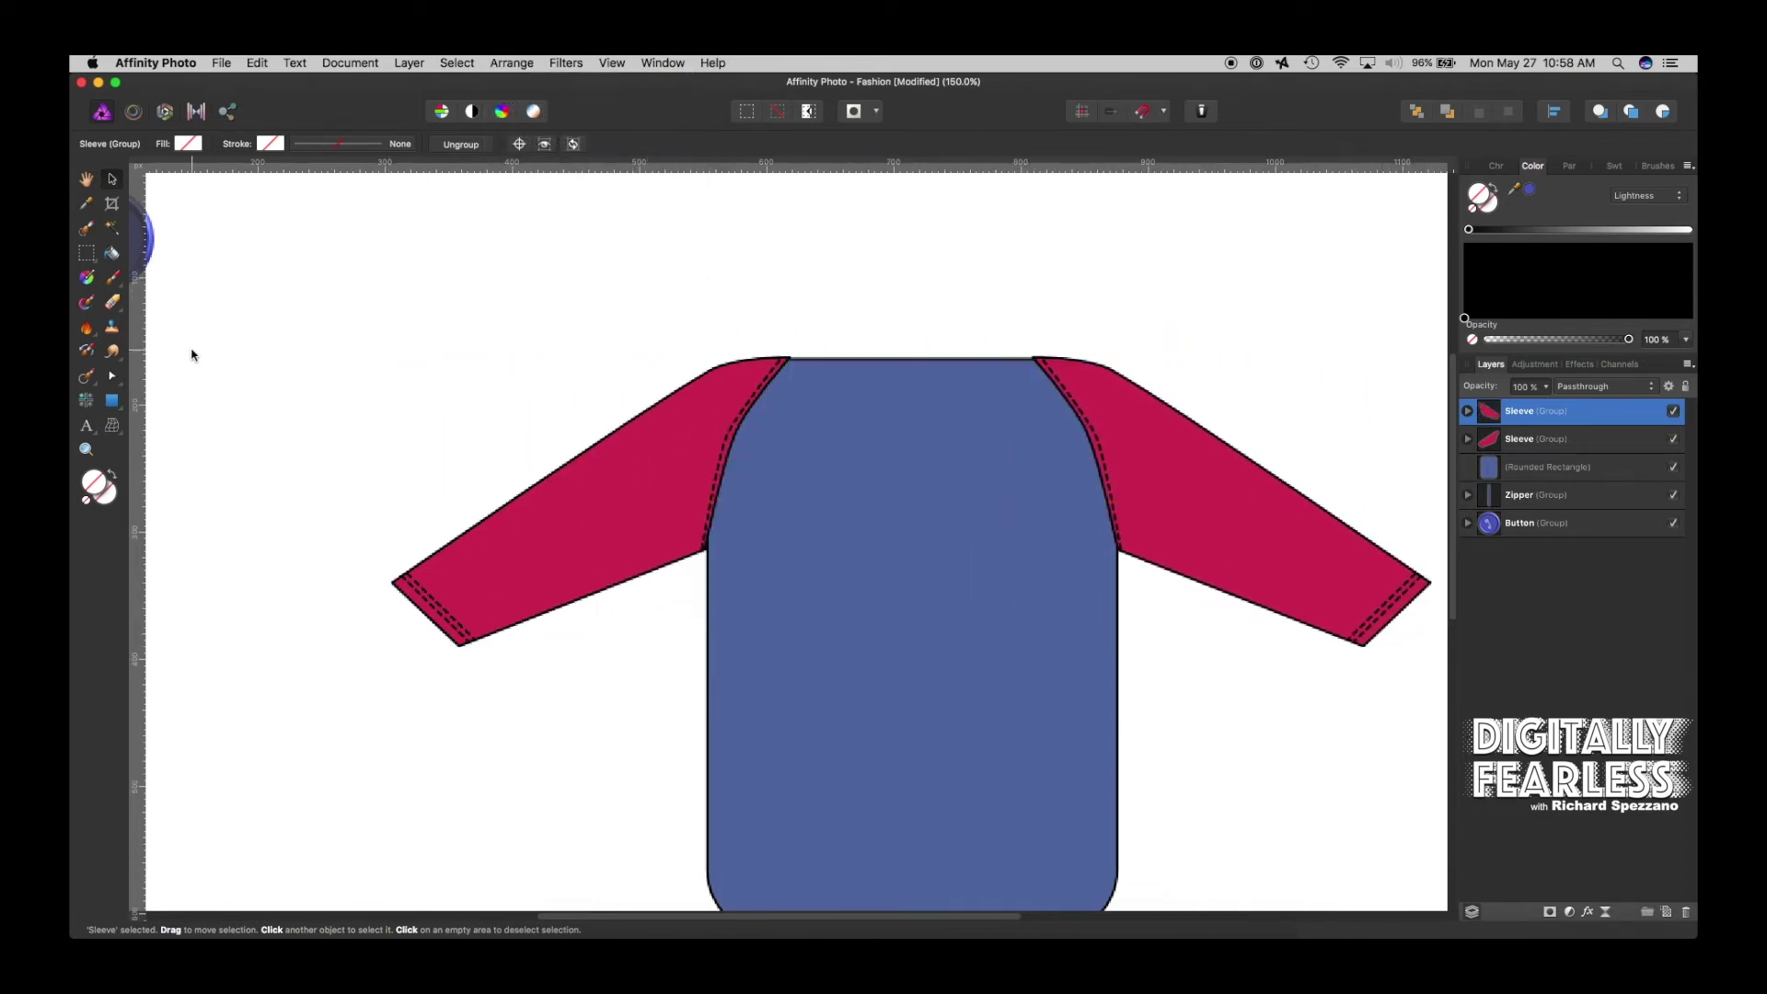
pyautogui.scroll(-3, 190, 353)
pyautogui.scroll(2, 192, 355)
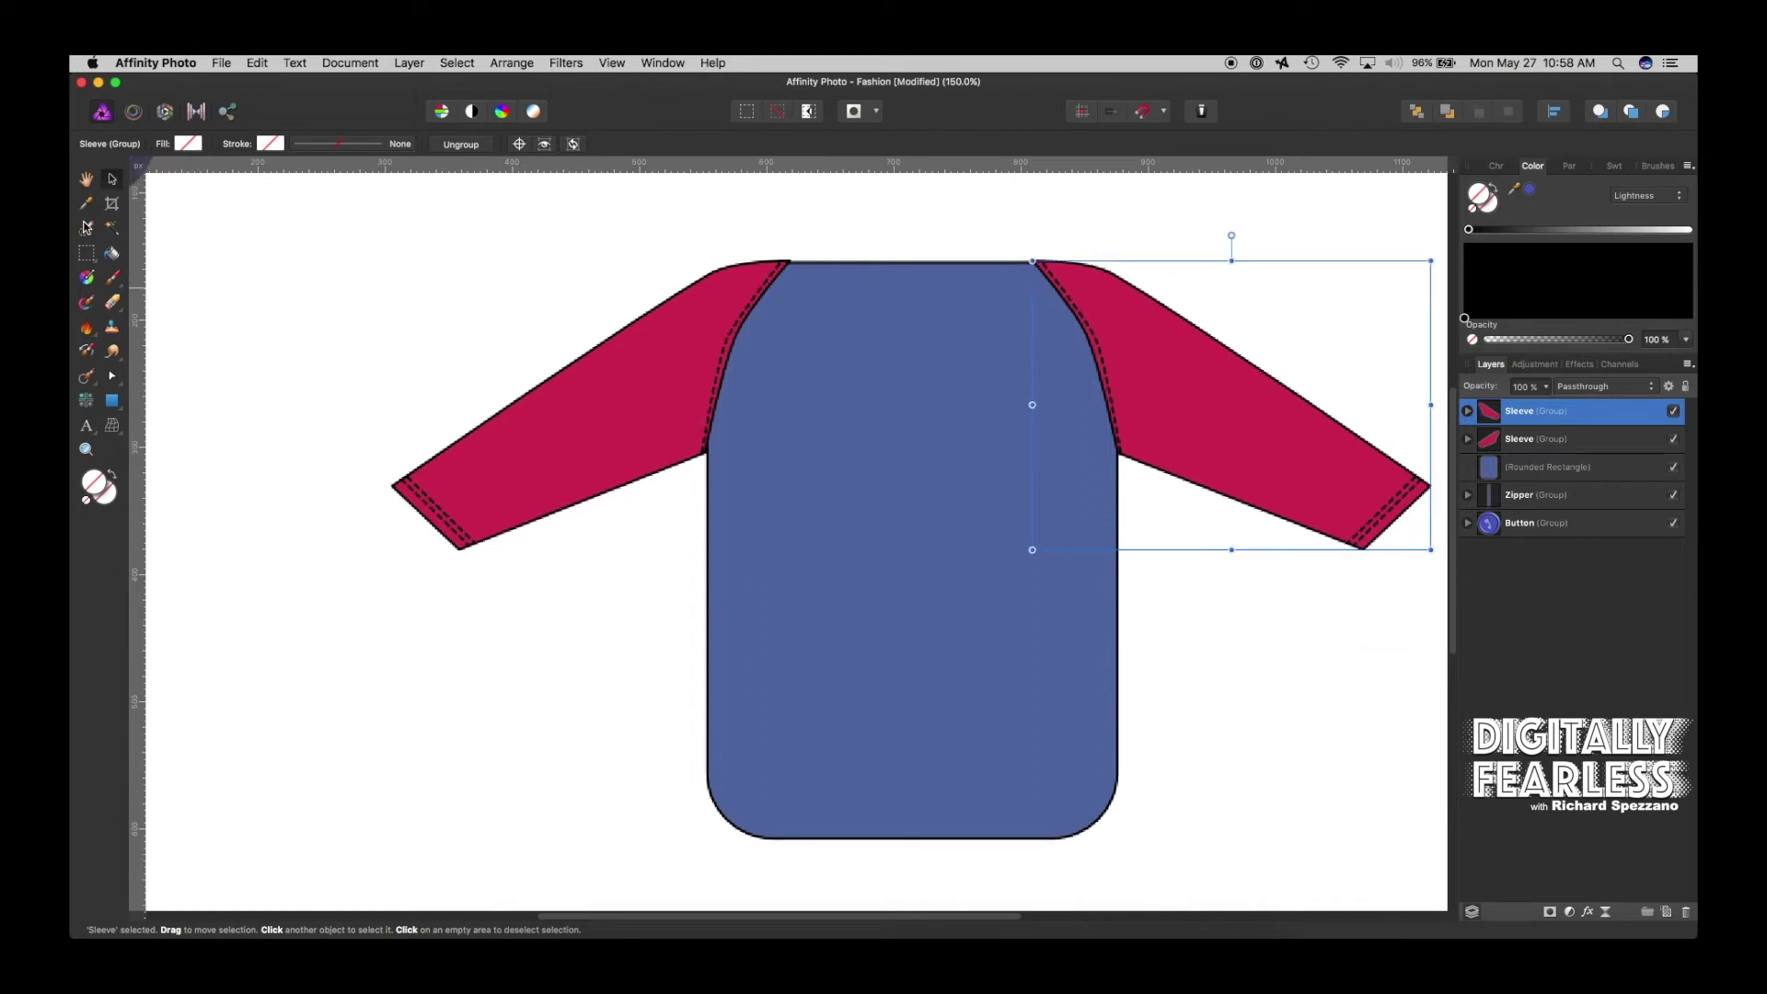
pyautogui.click(213, 200)
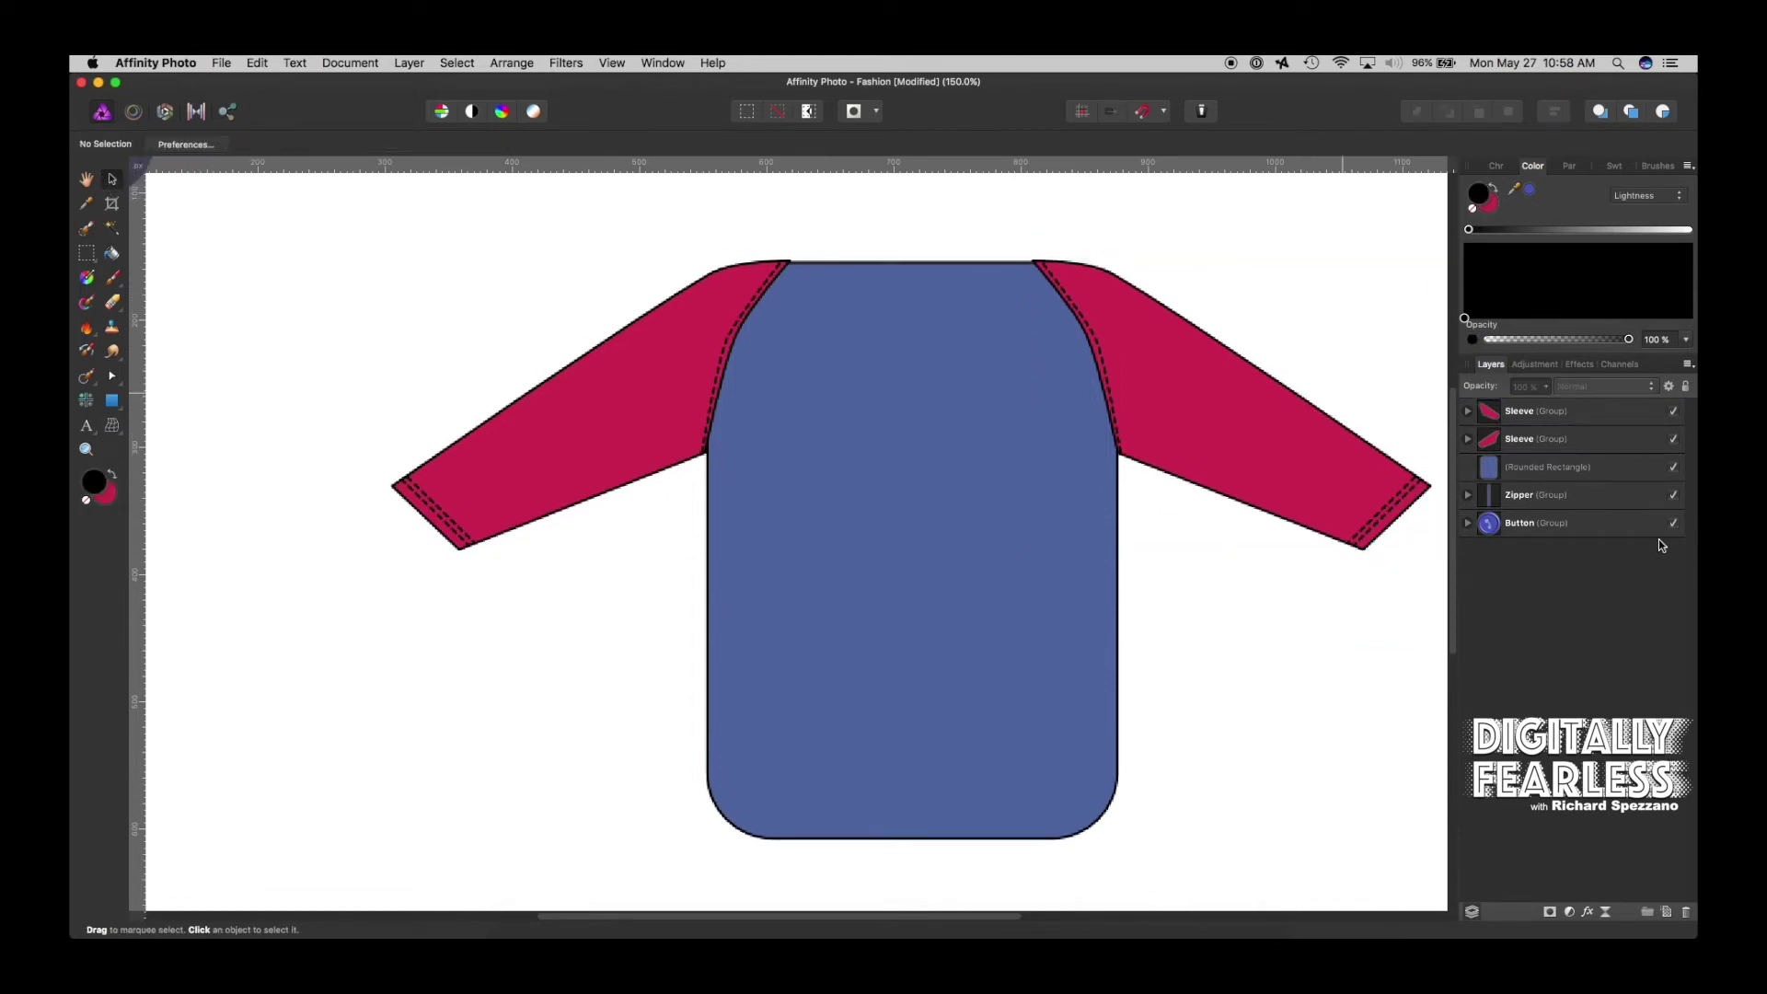
pyautogui.scroll(2, 295, 313)
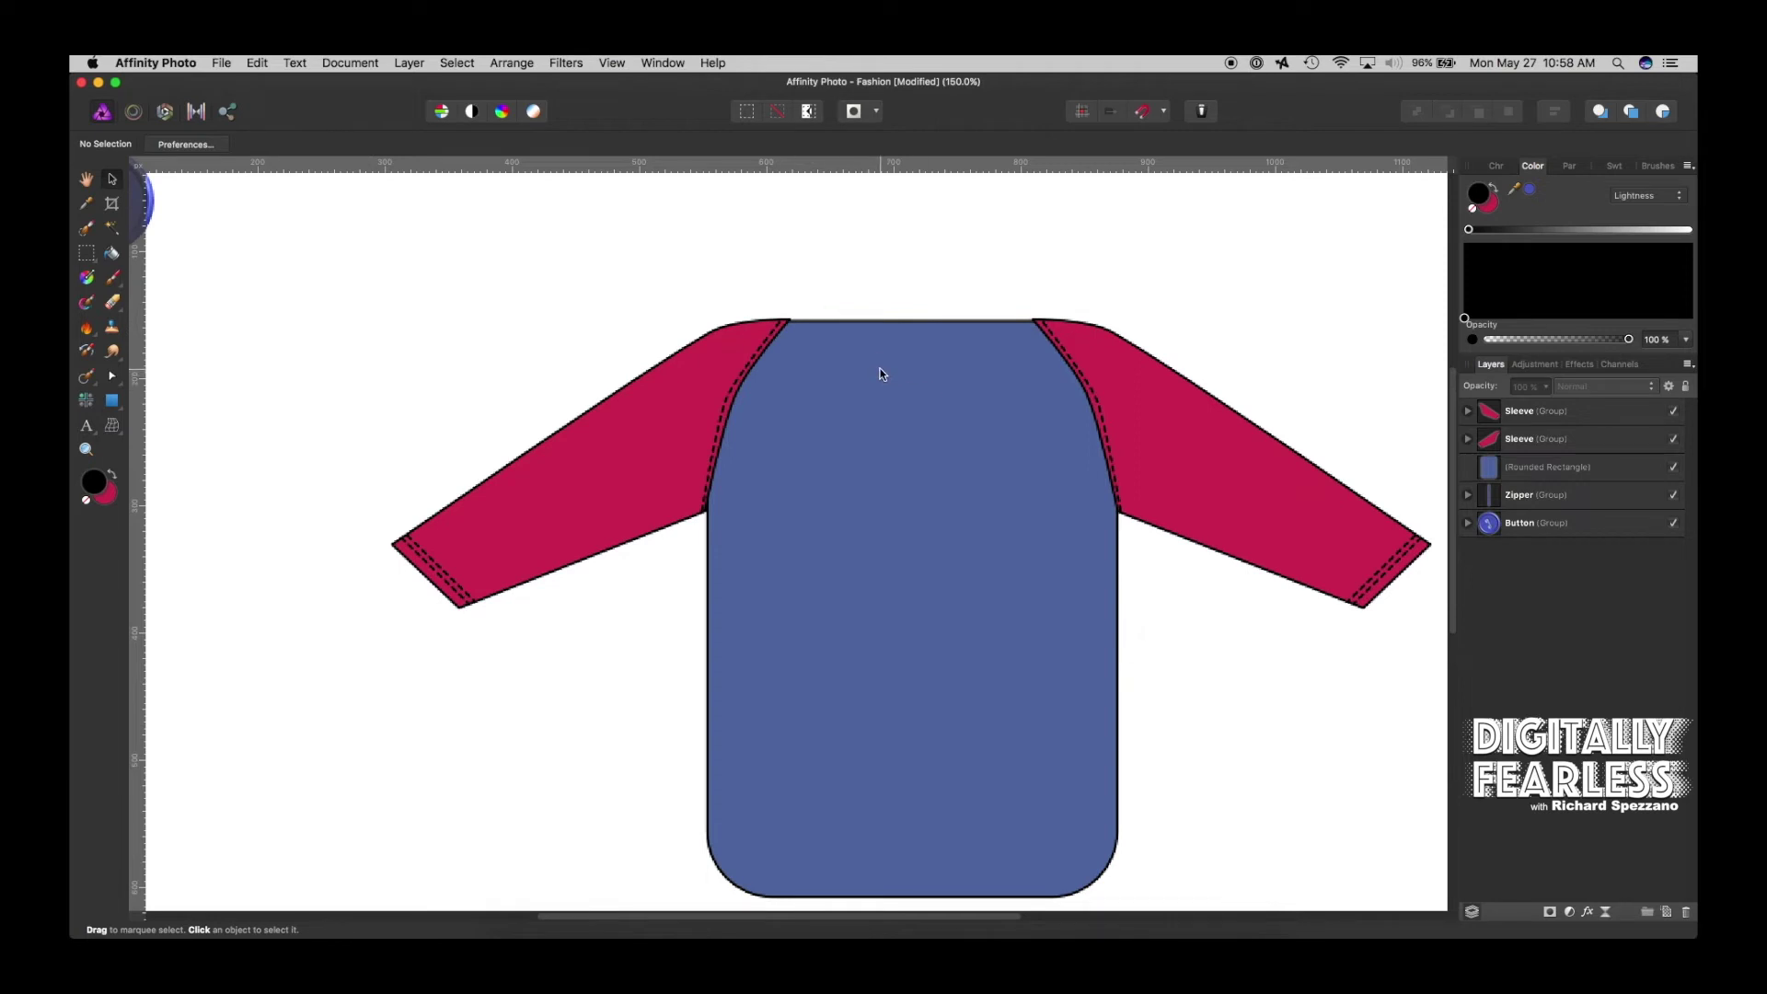
# Change the left sleeve shape's fill to the body's blue by sampling the color from the body
pyautogui.click(654, 418)
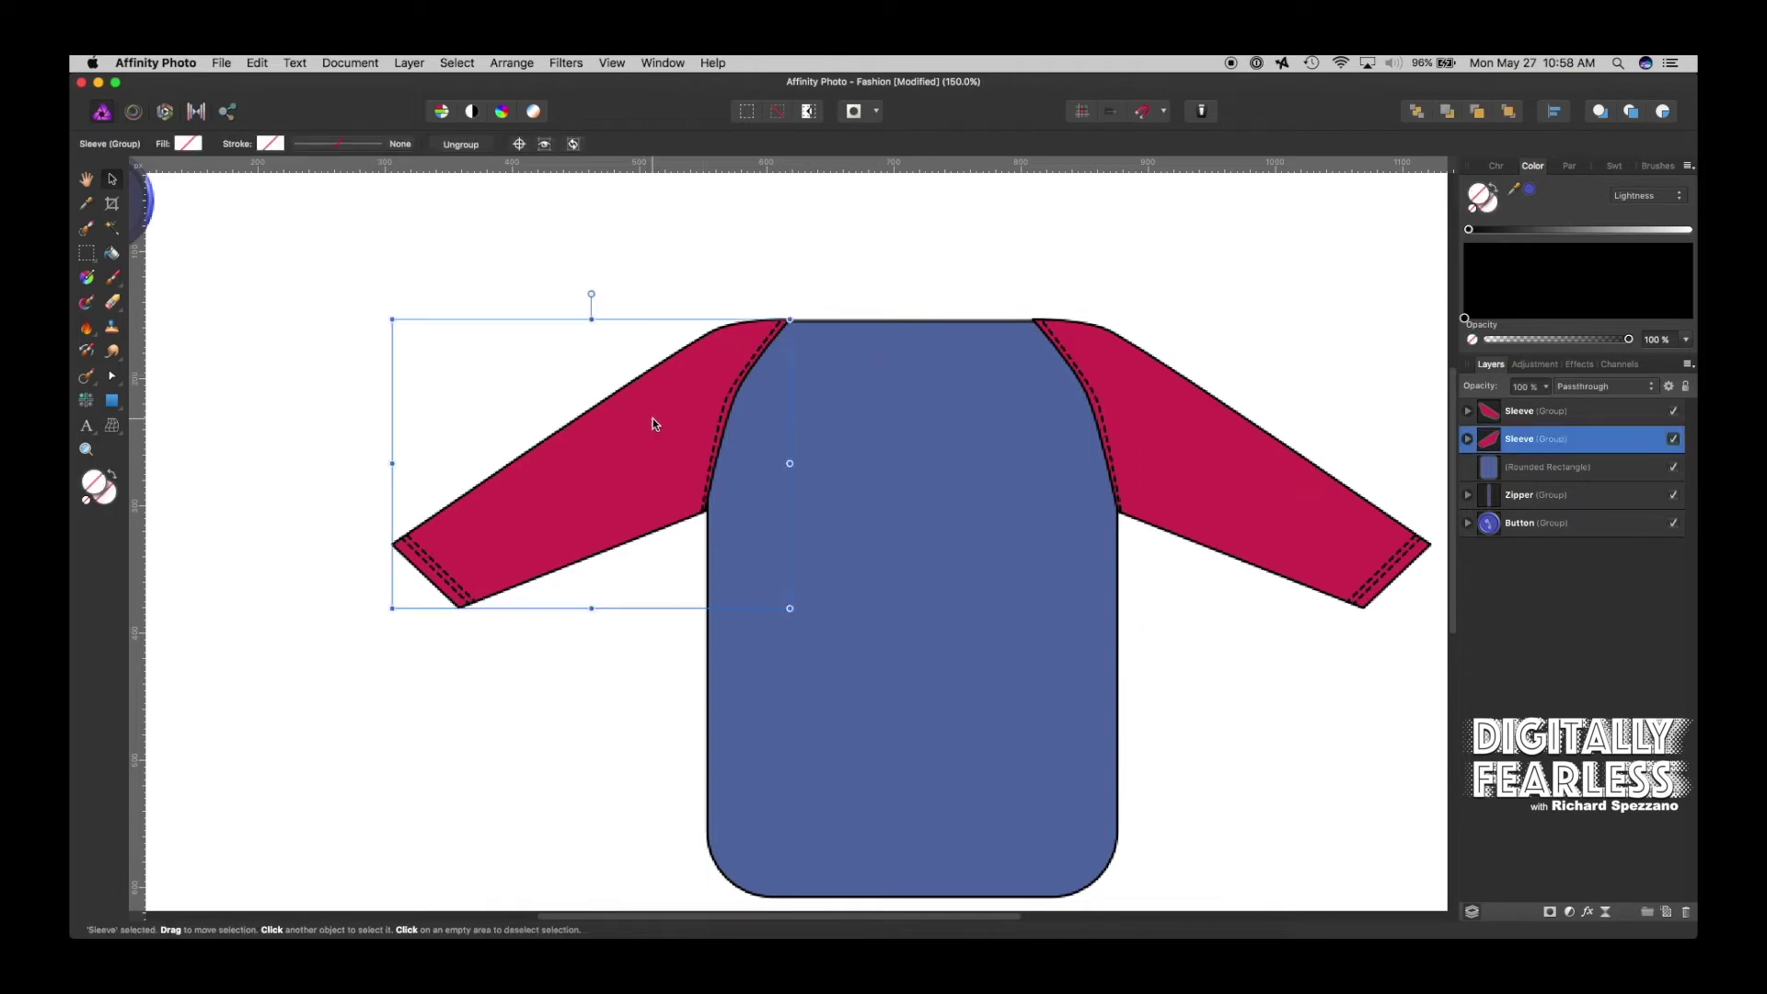
pyautogui.click(188, 145)
pyautogui.click(705, 394)
pyautogui.click(1468, 439)
pyautogui.click(1498, 550)
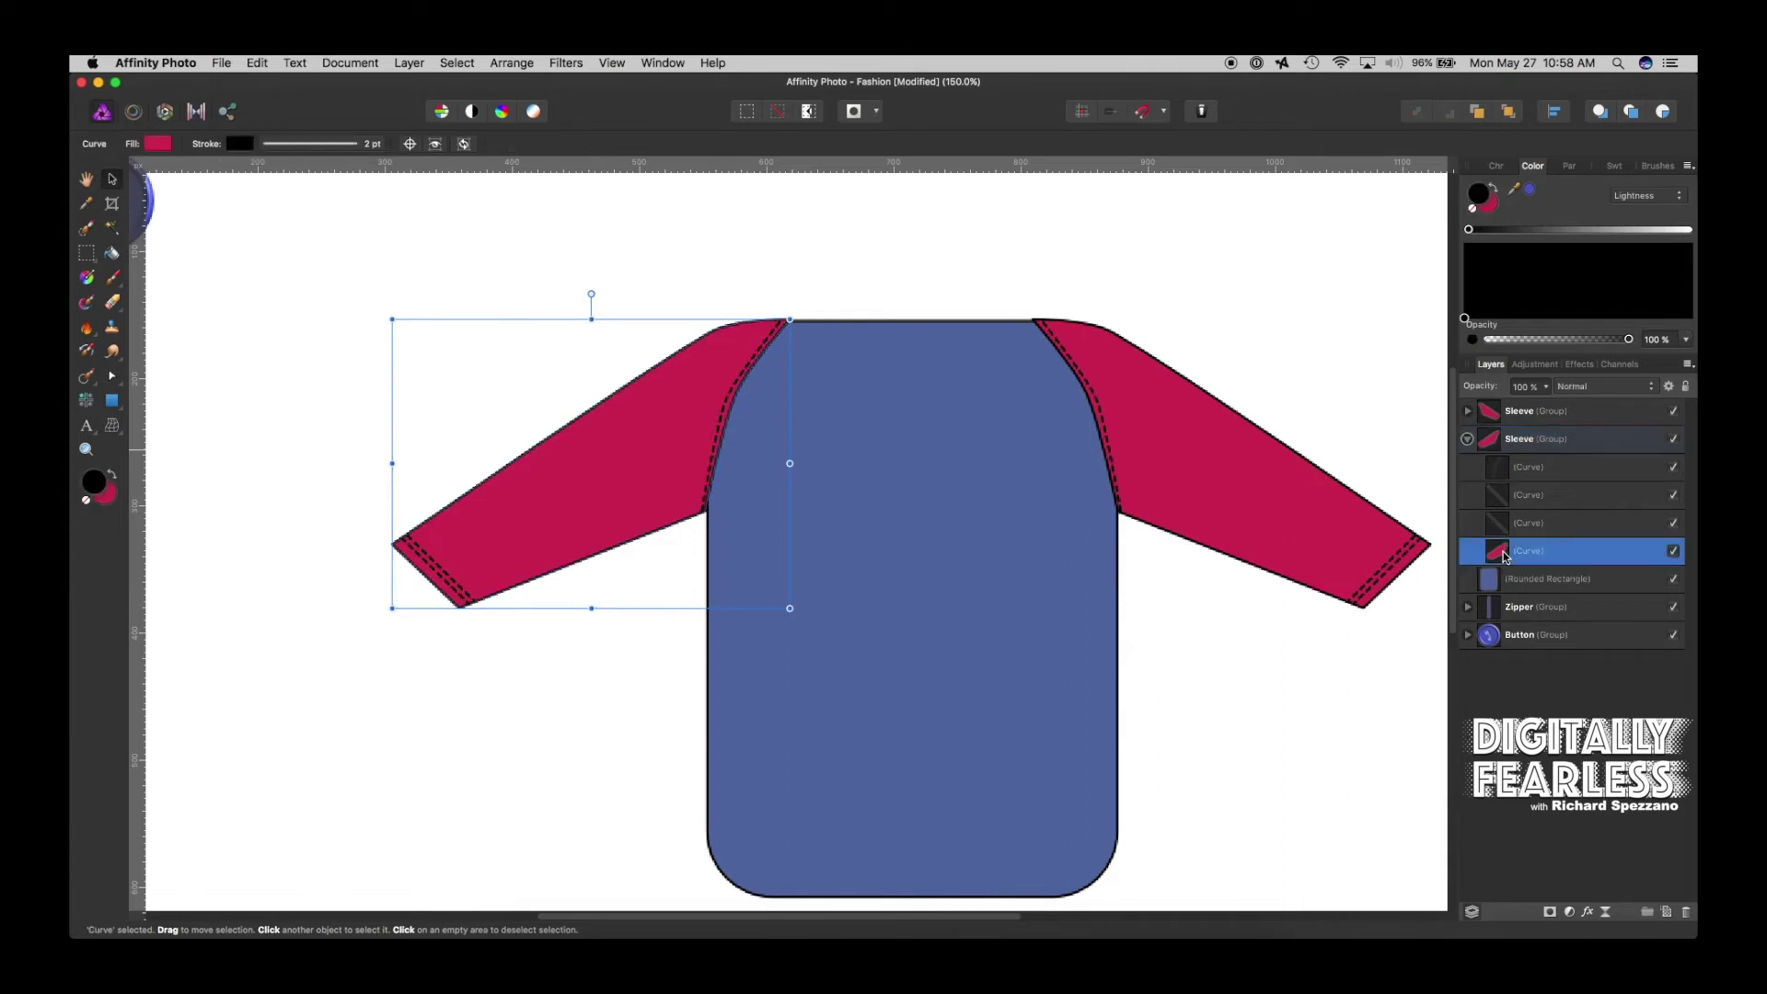
pyautogui.click(157, 144)
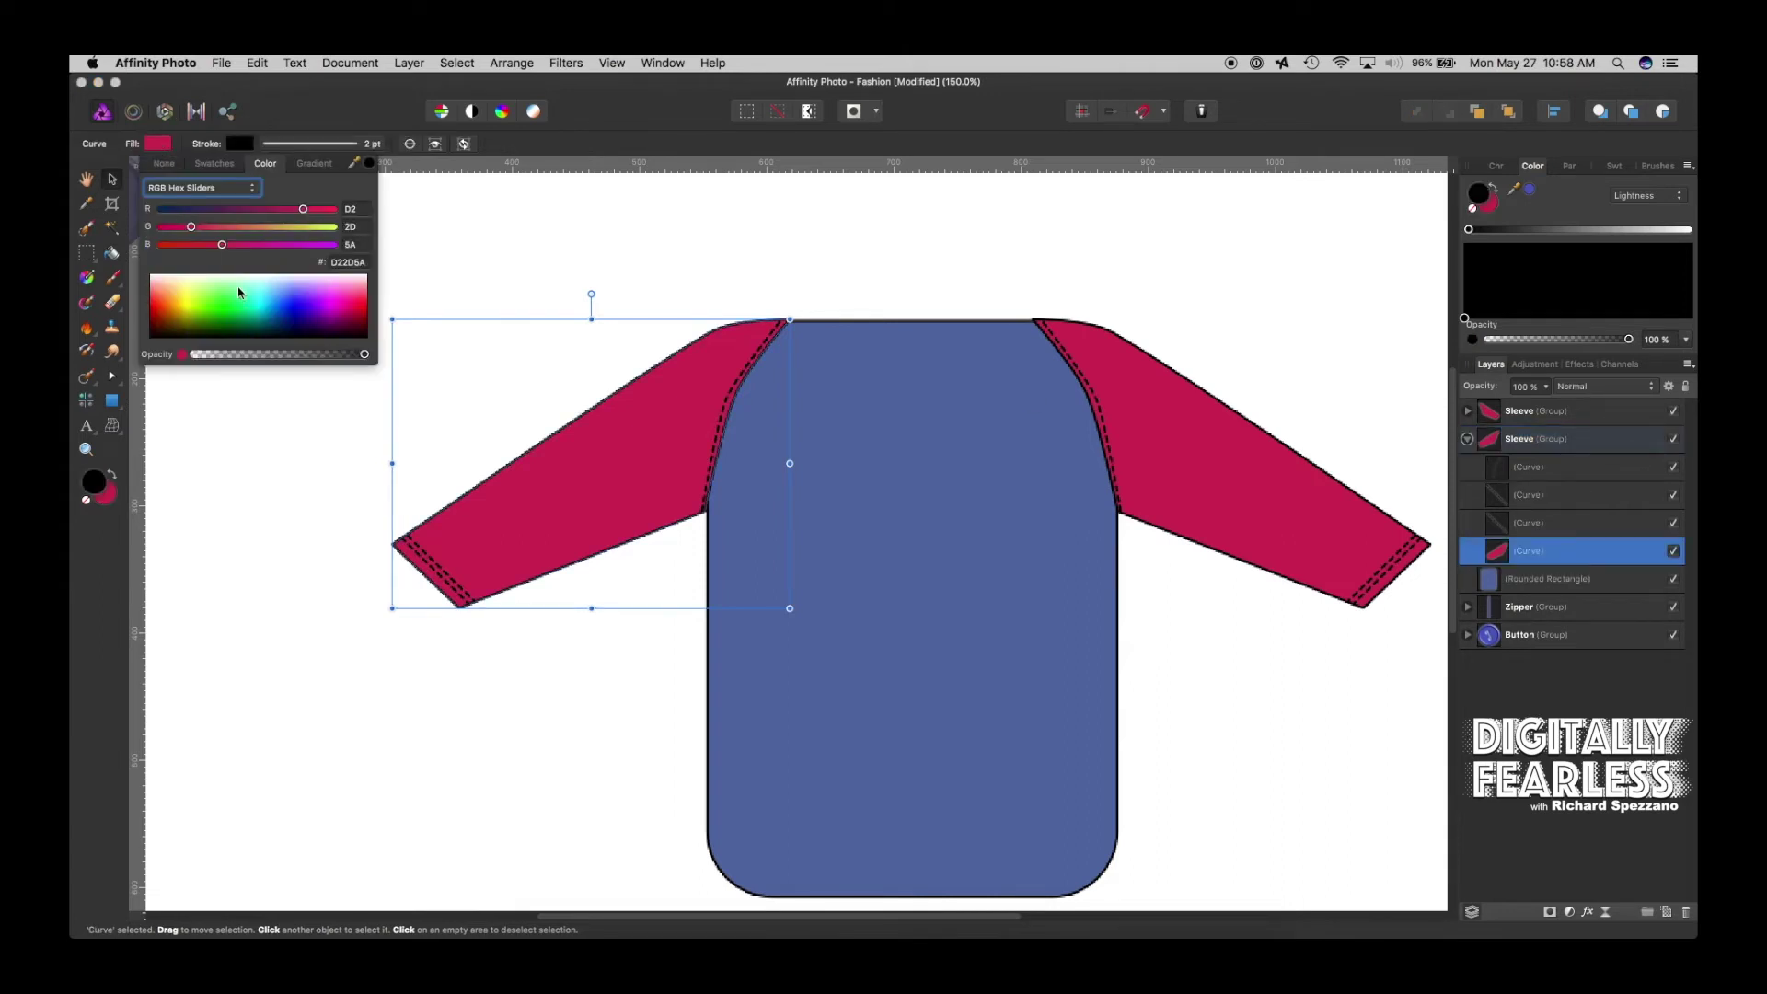
pyautogui.moveTo(372, 166); pyautogui.dragTo(924, 483)
pyautogui.click(370, 163)
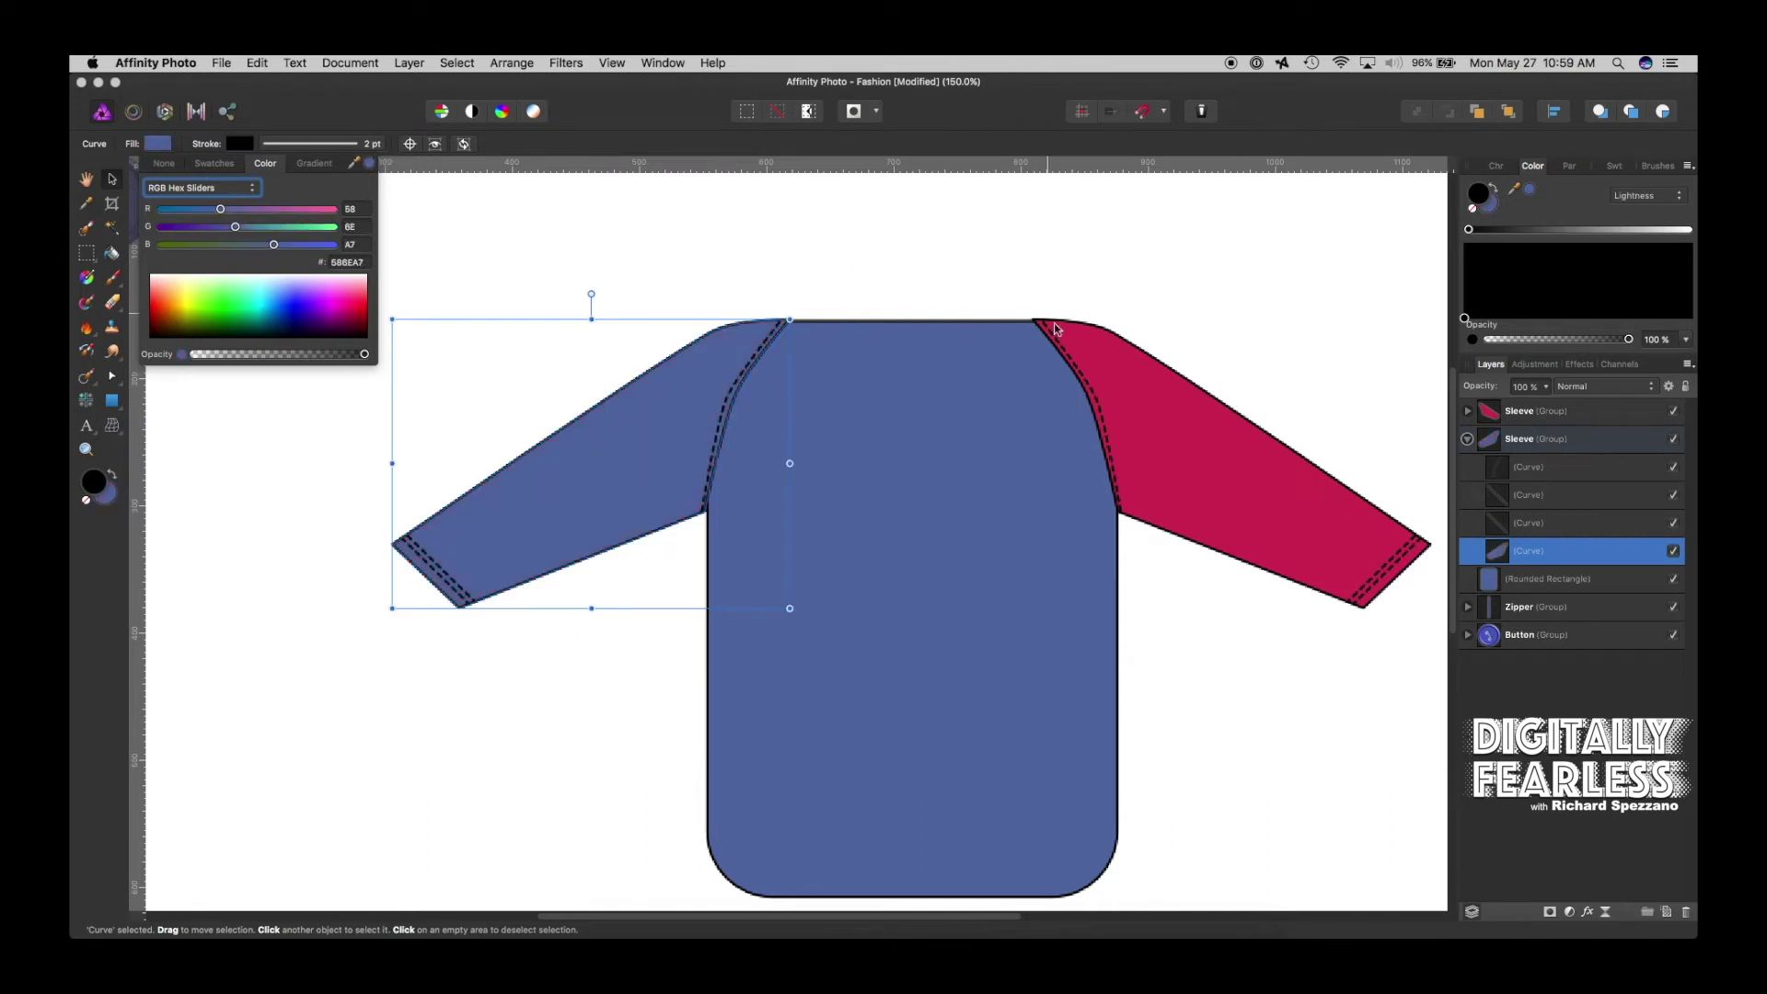
# Sample the body's blue as the fill of the right sleeve shape so it matches the rest of the garment
pyautogui.click(1194, 421)
pyautogui.click(1196, 425)
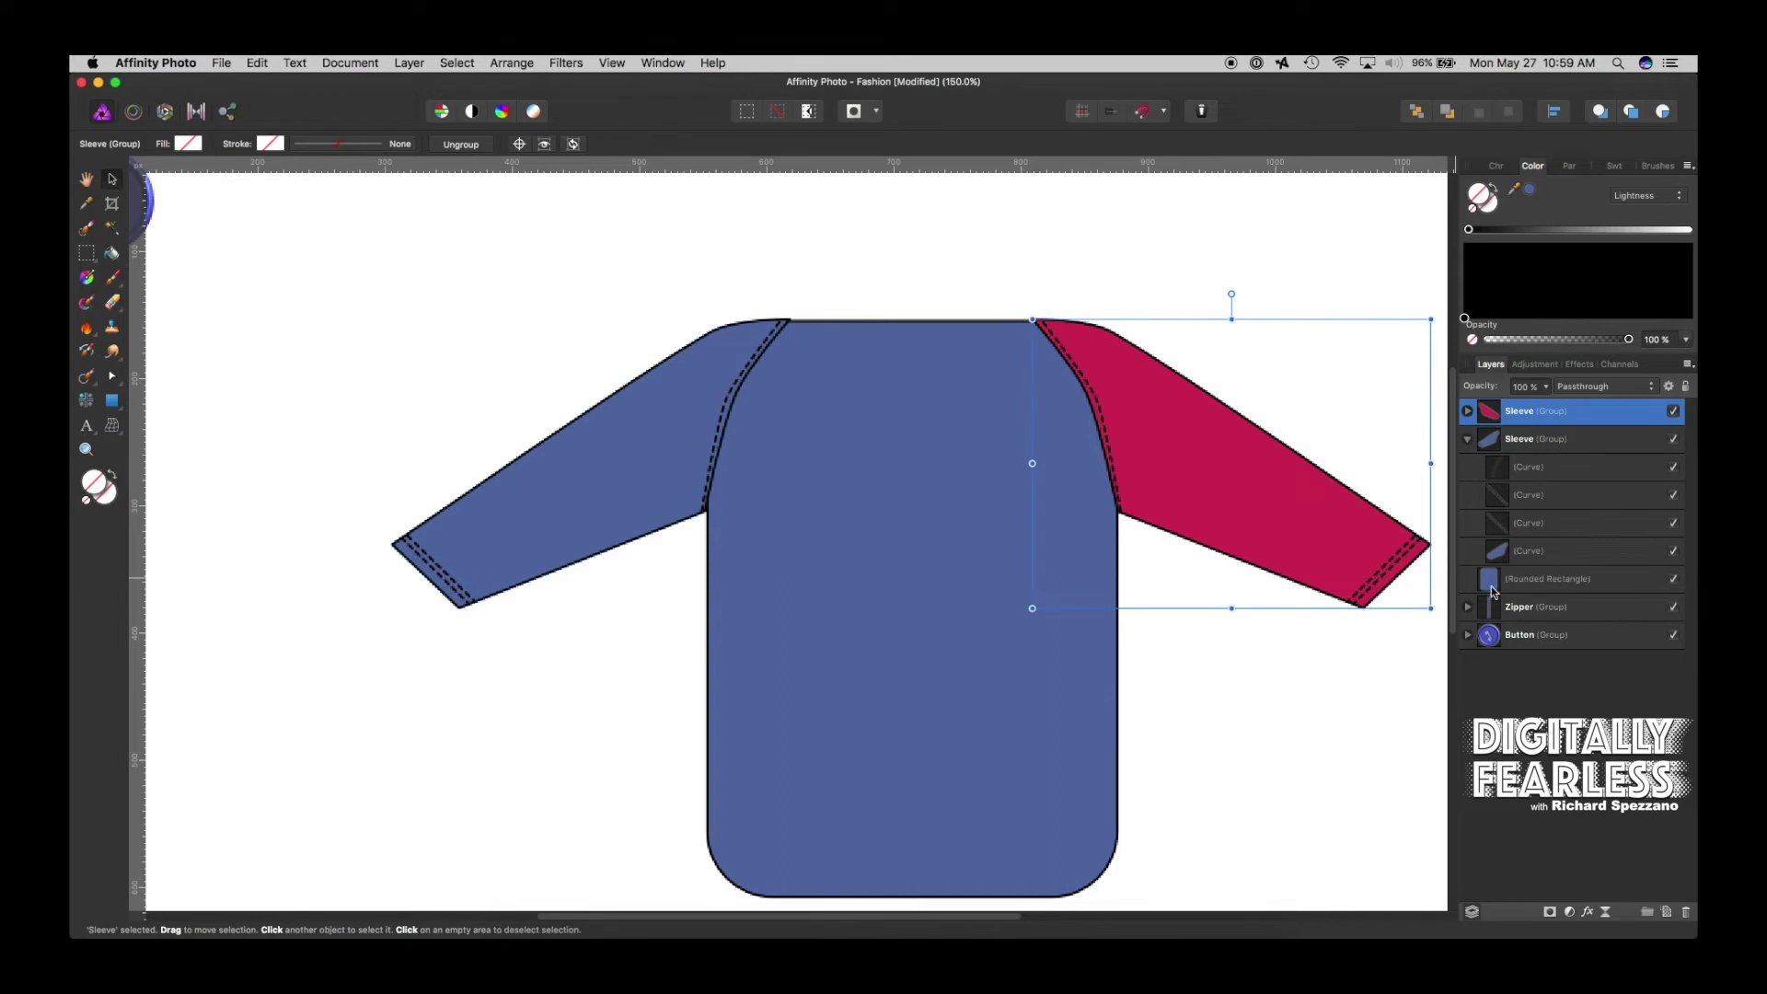
pyautogui.click(1468, 411)
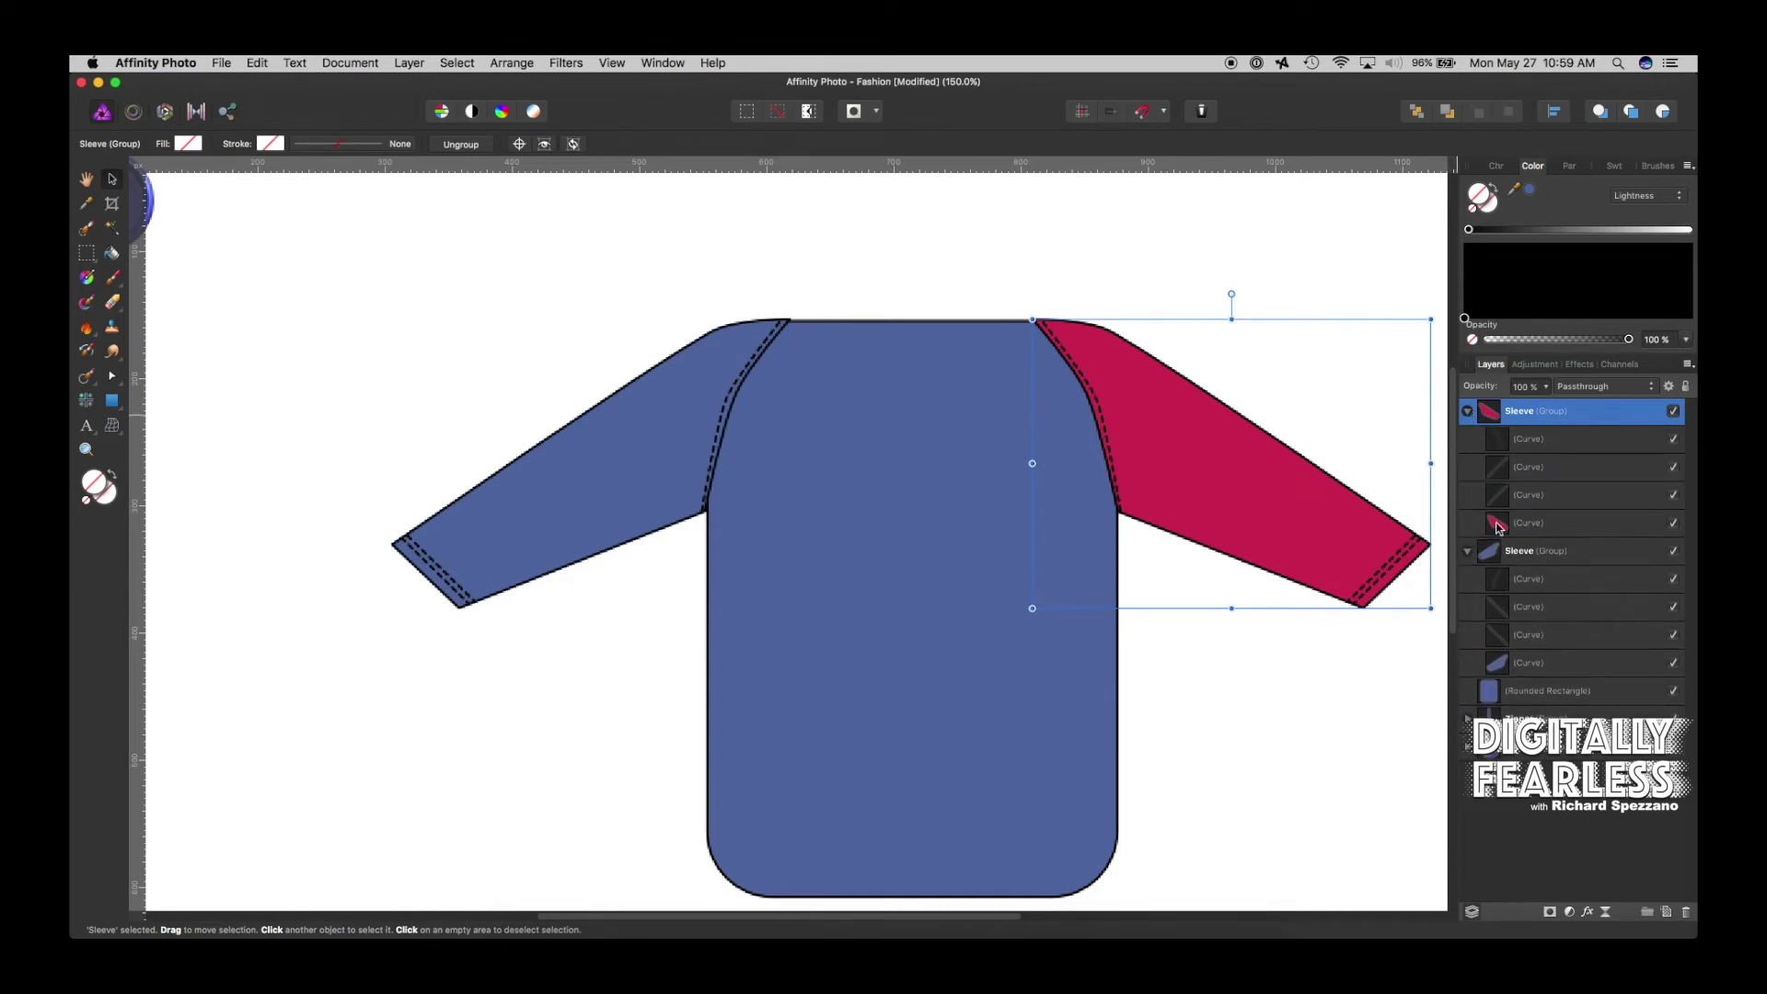
pyautogui.click(1497, 522)
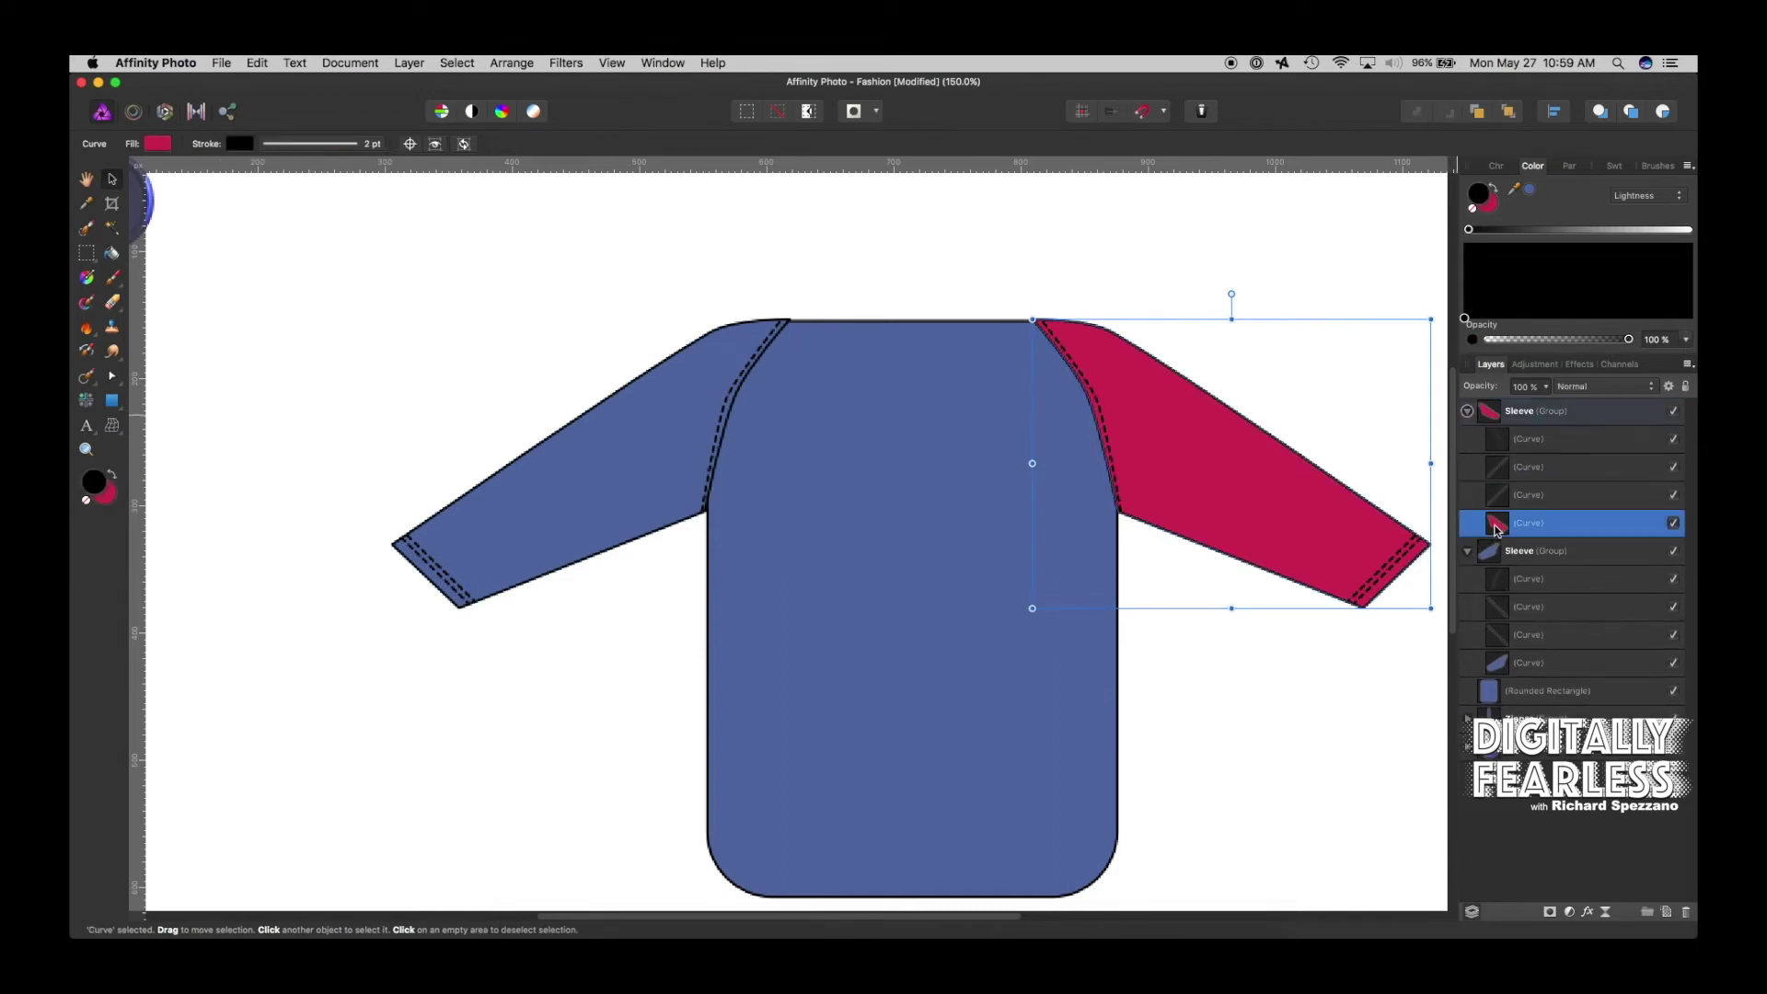
pyautogui.click(157, 144)
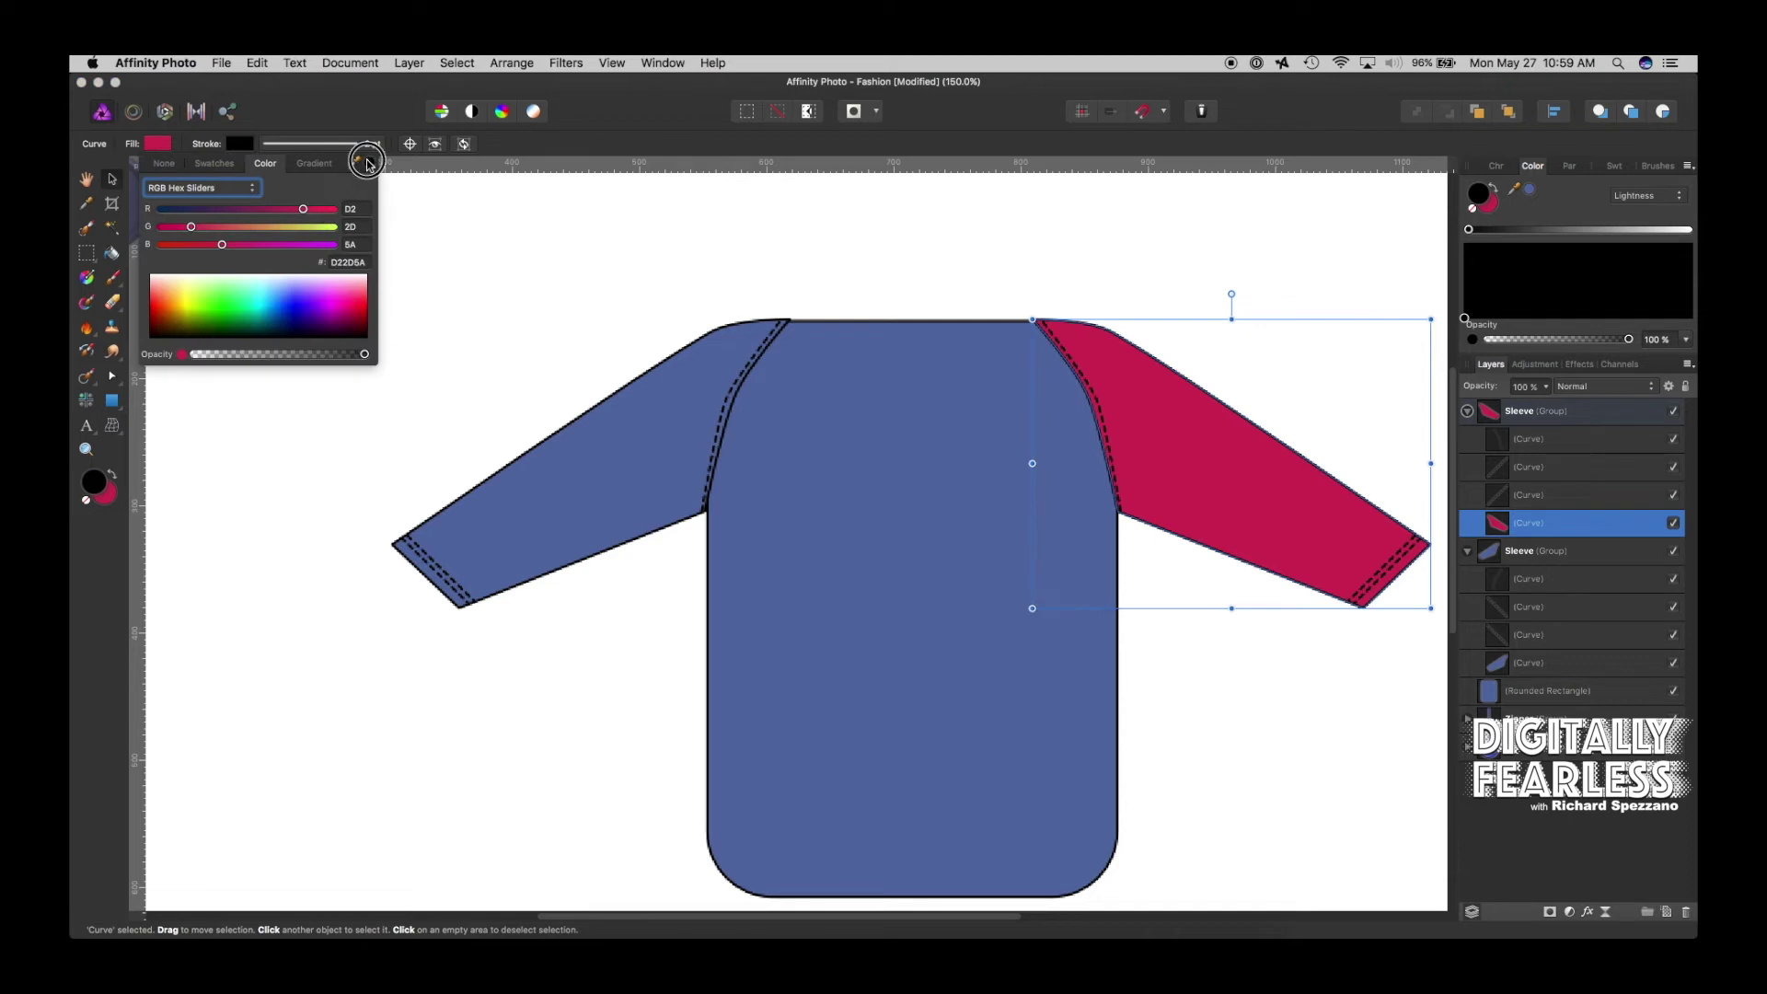
pyautogui.moveTo(366, 170); pyautogui.dragTo(941, 447)
pyautogui.click(371, 164)
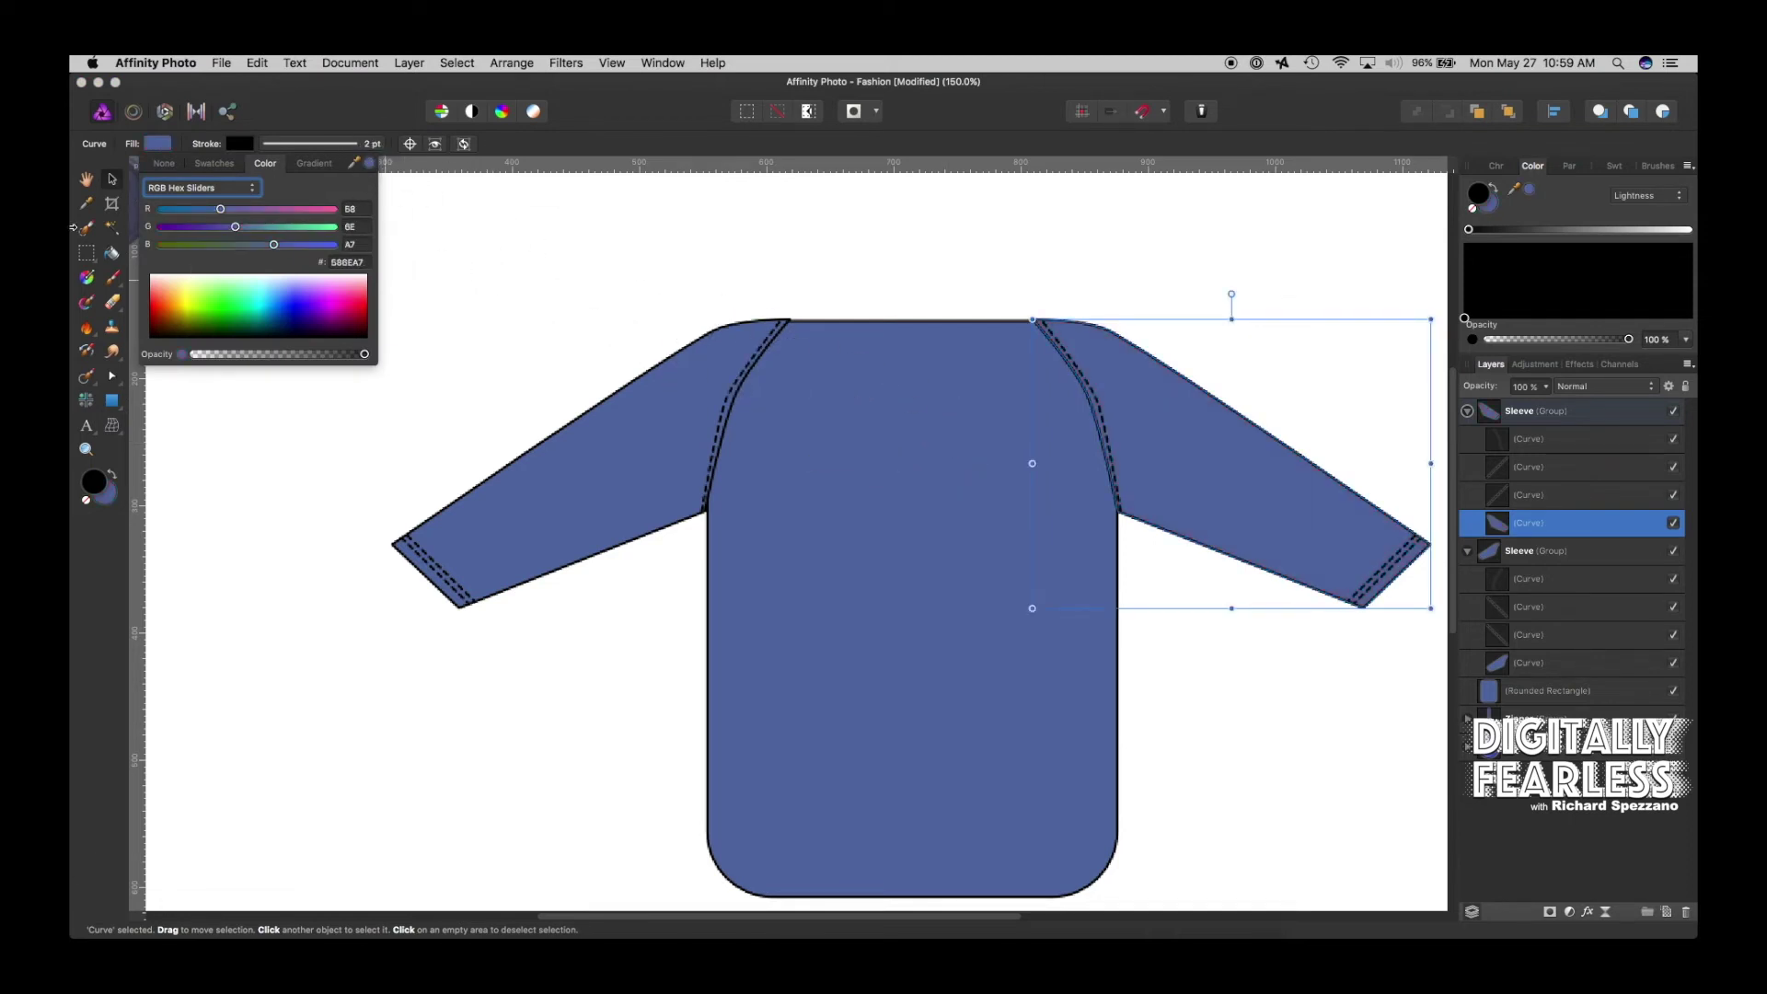
pyautogui.click(575, 251)
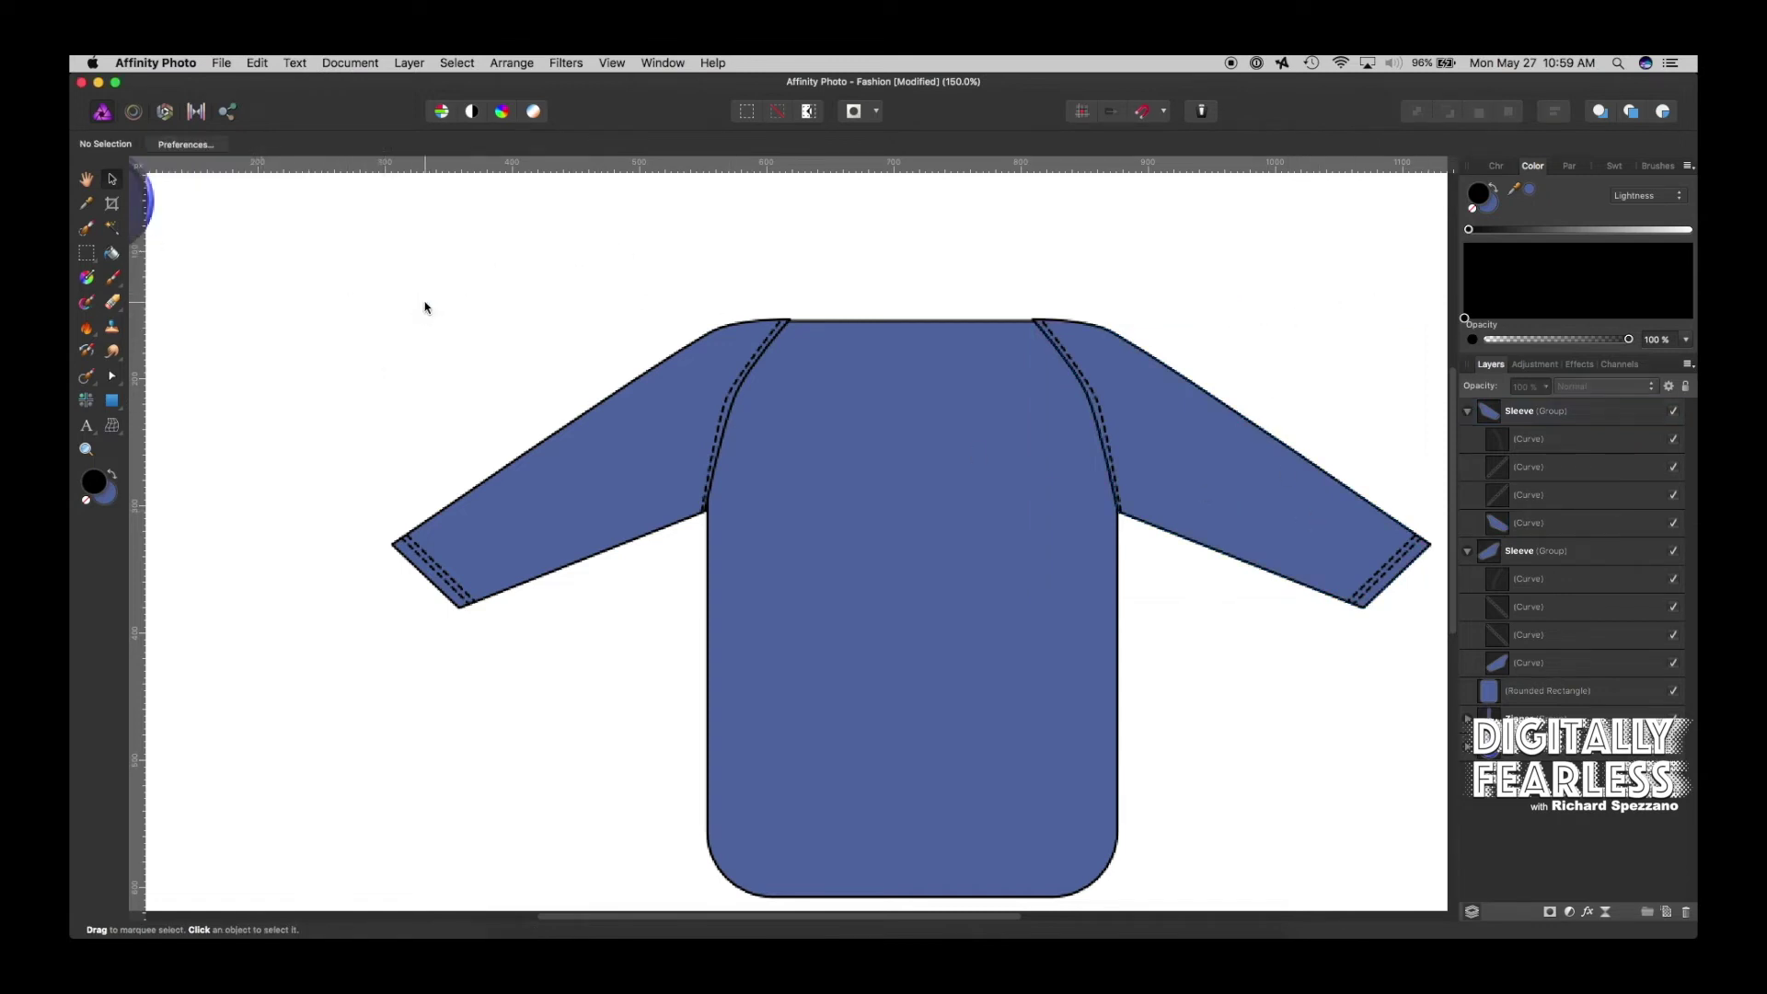
# Collapse both Sleeve groups, combine them into one group, and name it "Sleeves"
pyautogui.click(1466, 412)
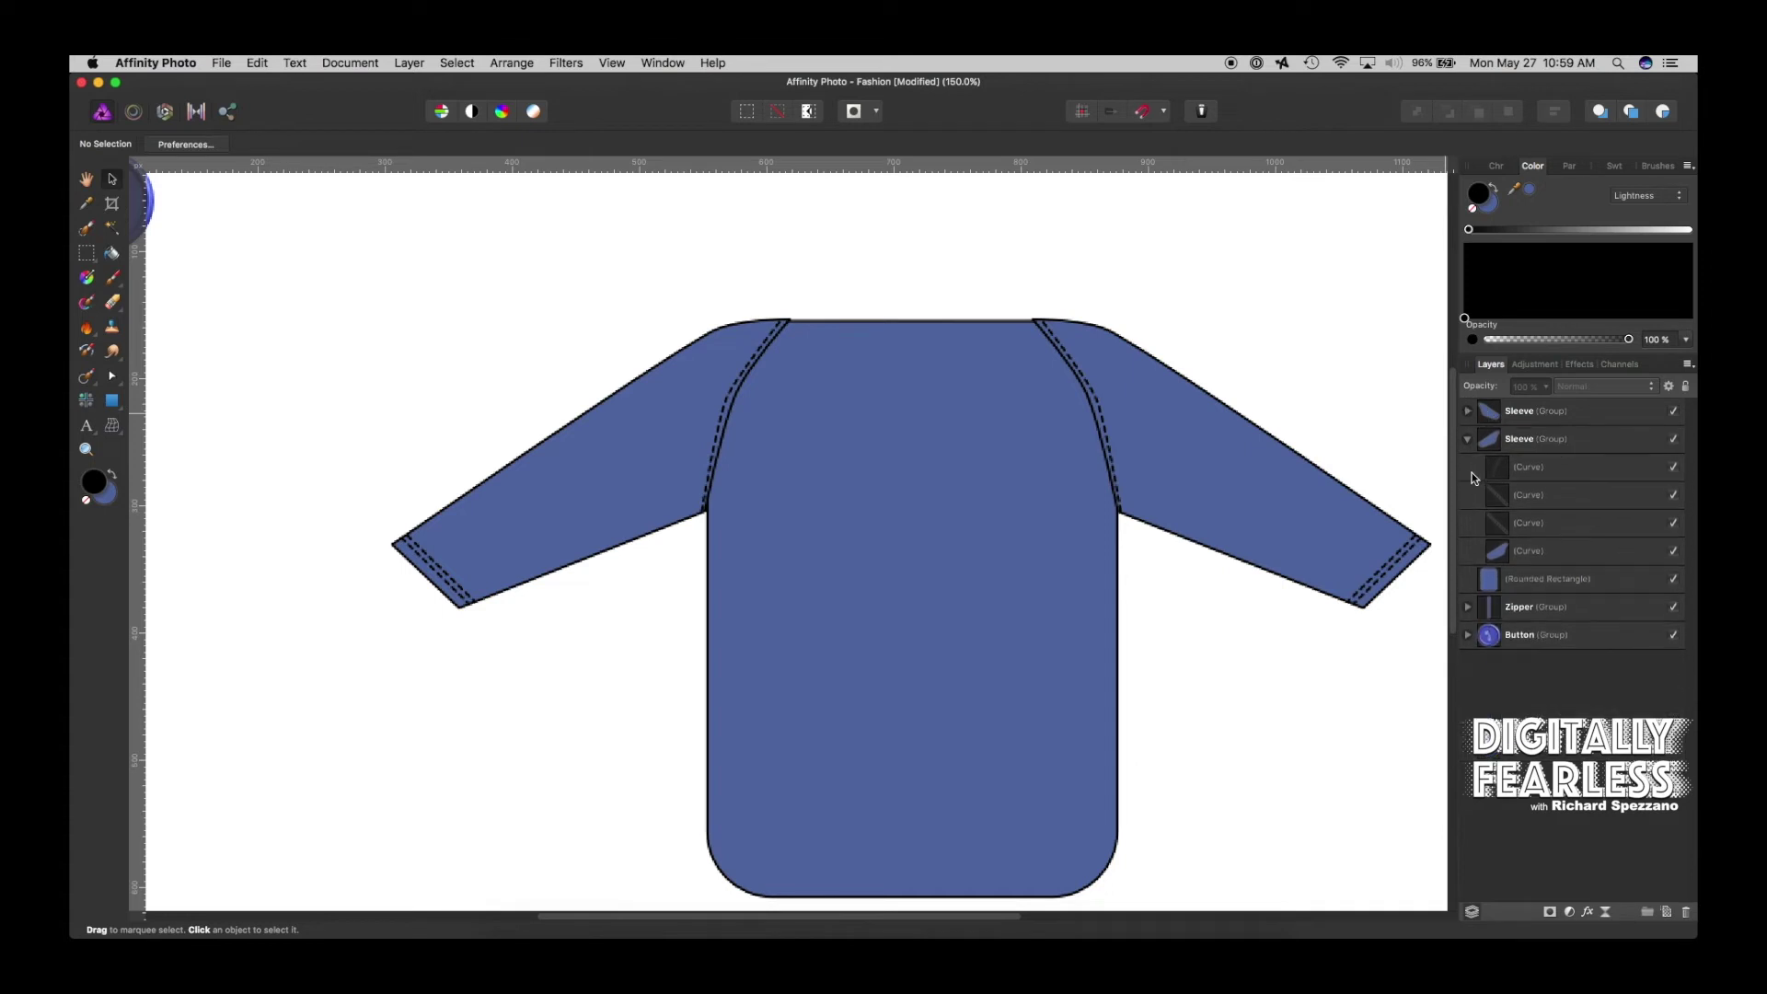
pyautogui.click(1469, 440)
pyautogui.click(1509, 439)
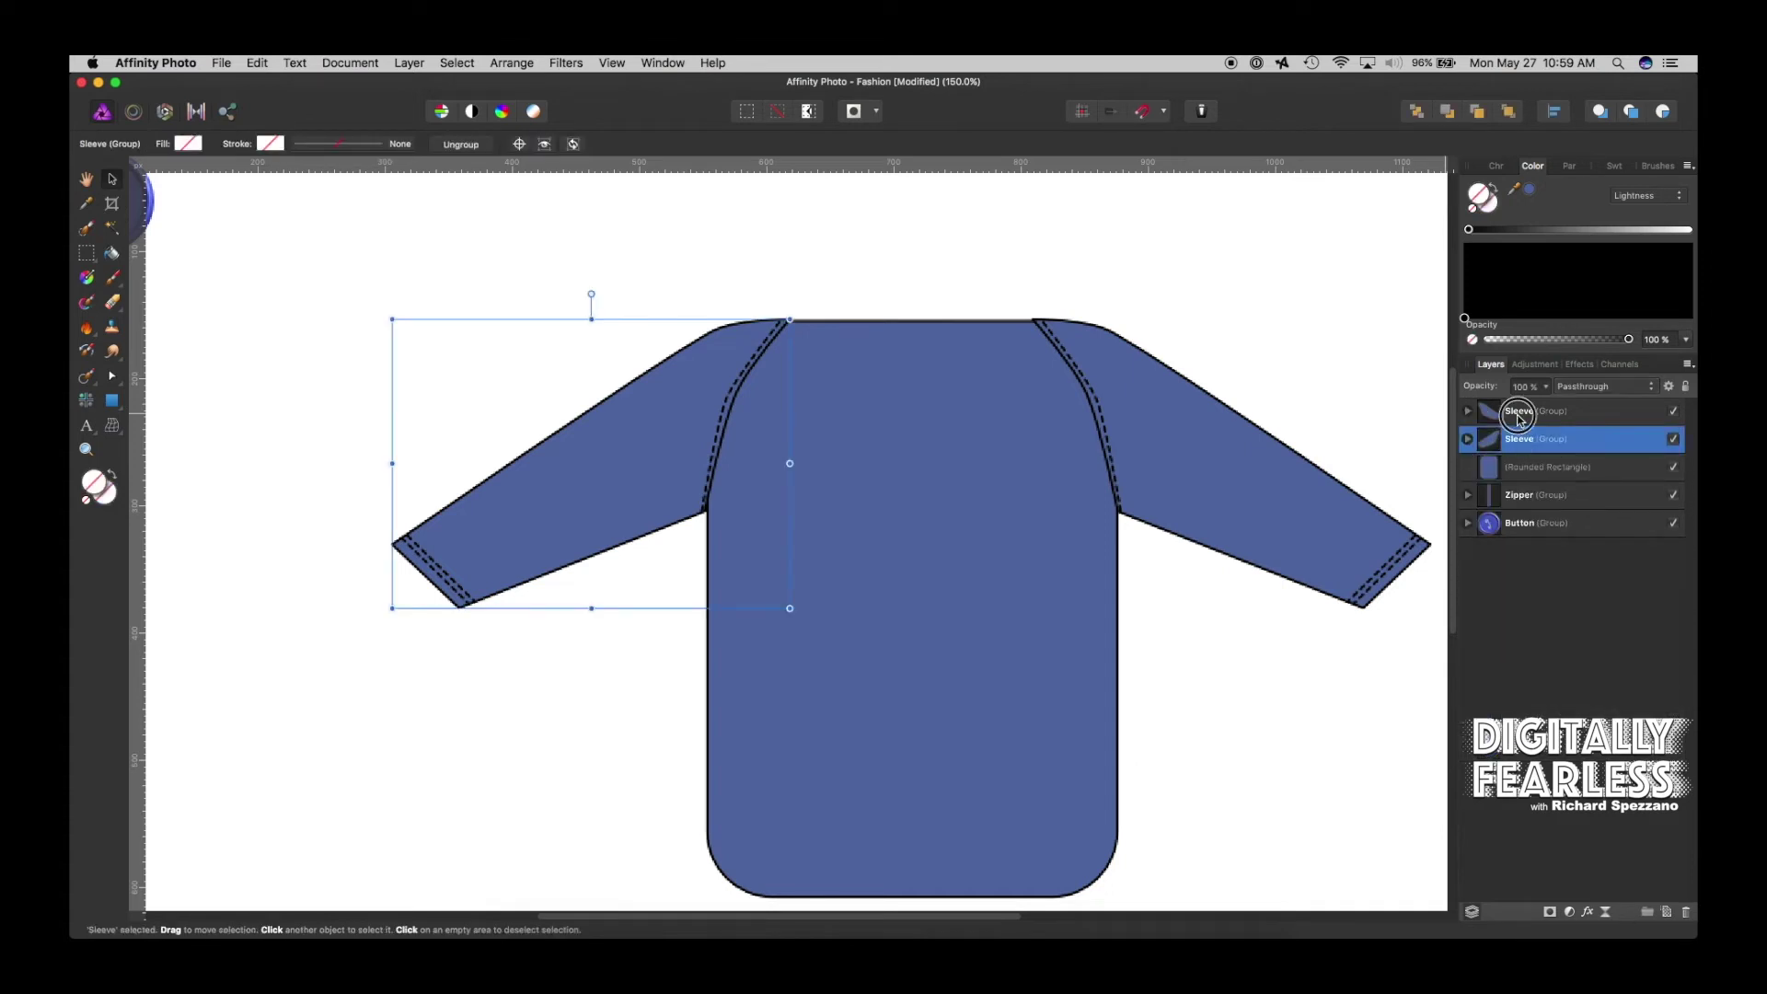
pyautogui.keyDown('shift'); pyautogui.click(1517, 420); pyautogui.keyUp('shift')
pyautogui.press('super+g')
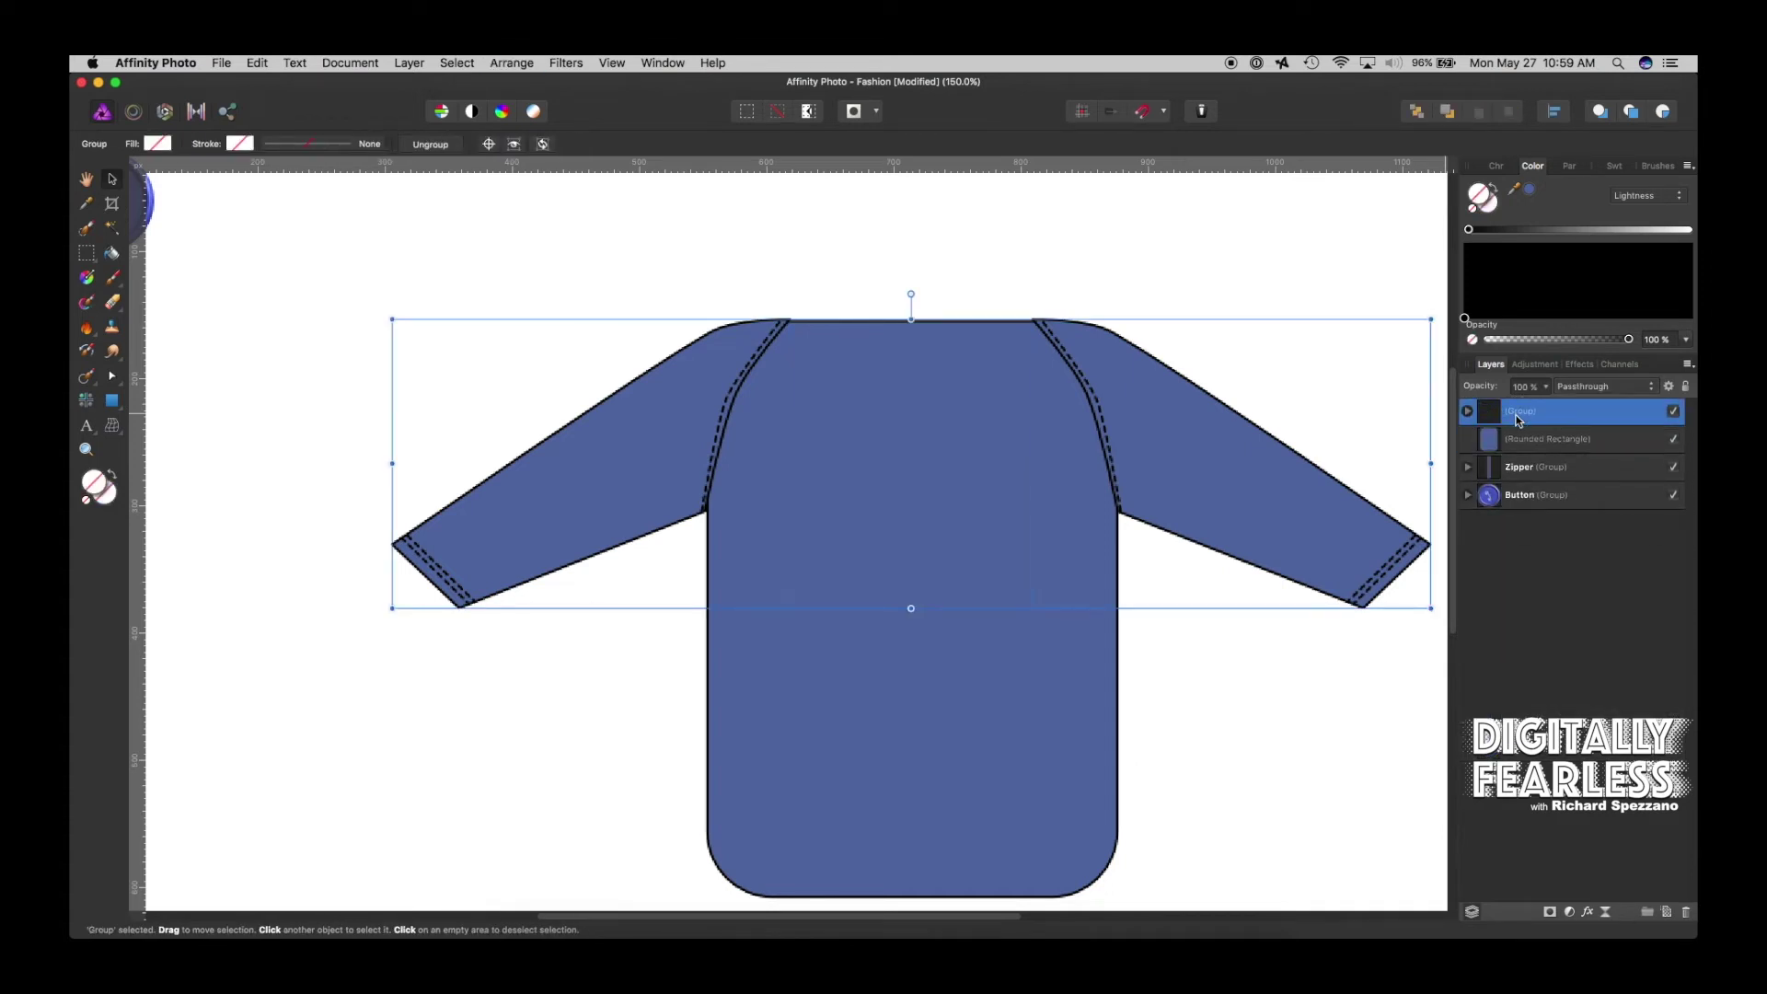
pyautogui.doubleClick(1517, 416)
pyautogui.write('S')
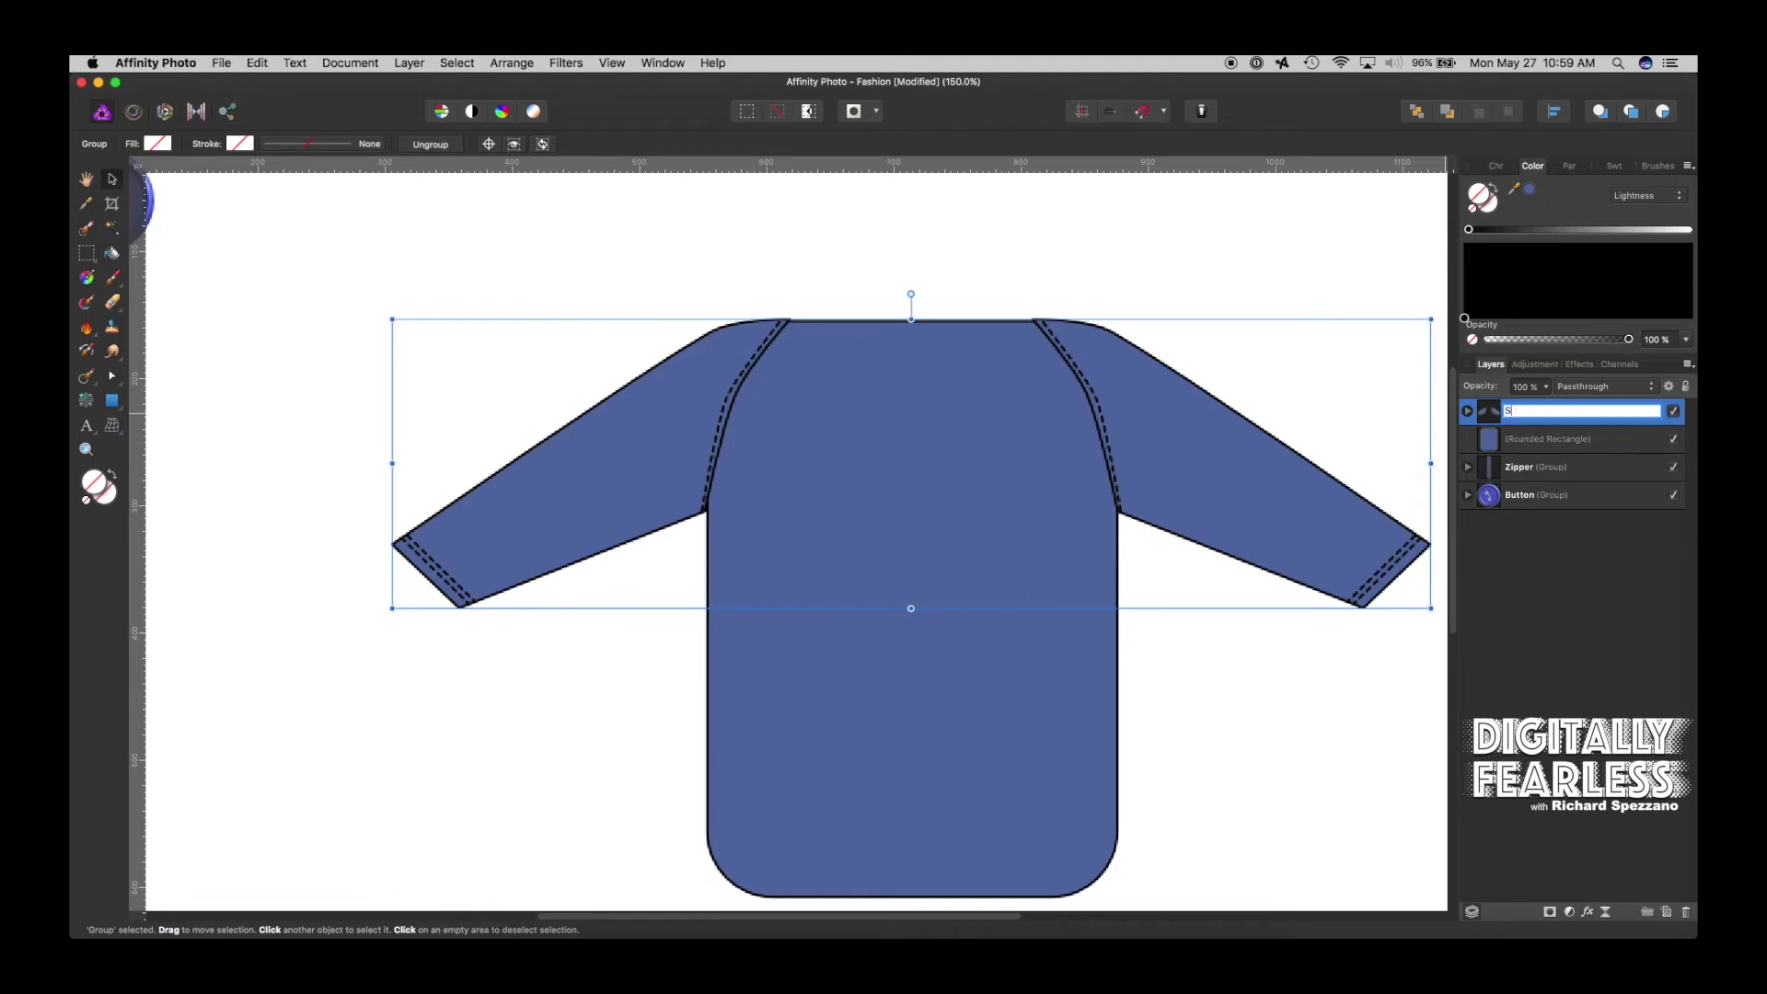
pyautogui.write('leeves')
pyautogui.click(300, 254)
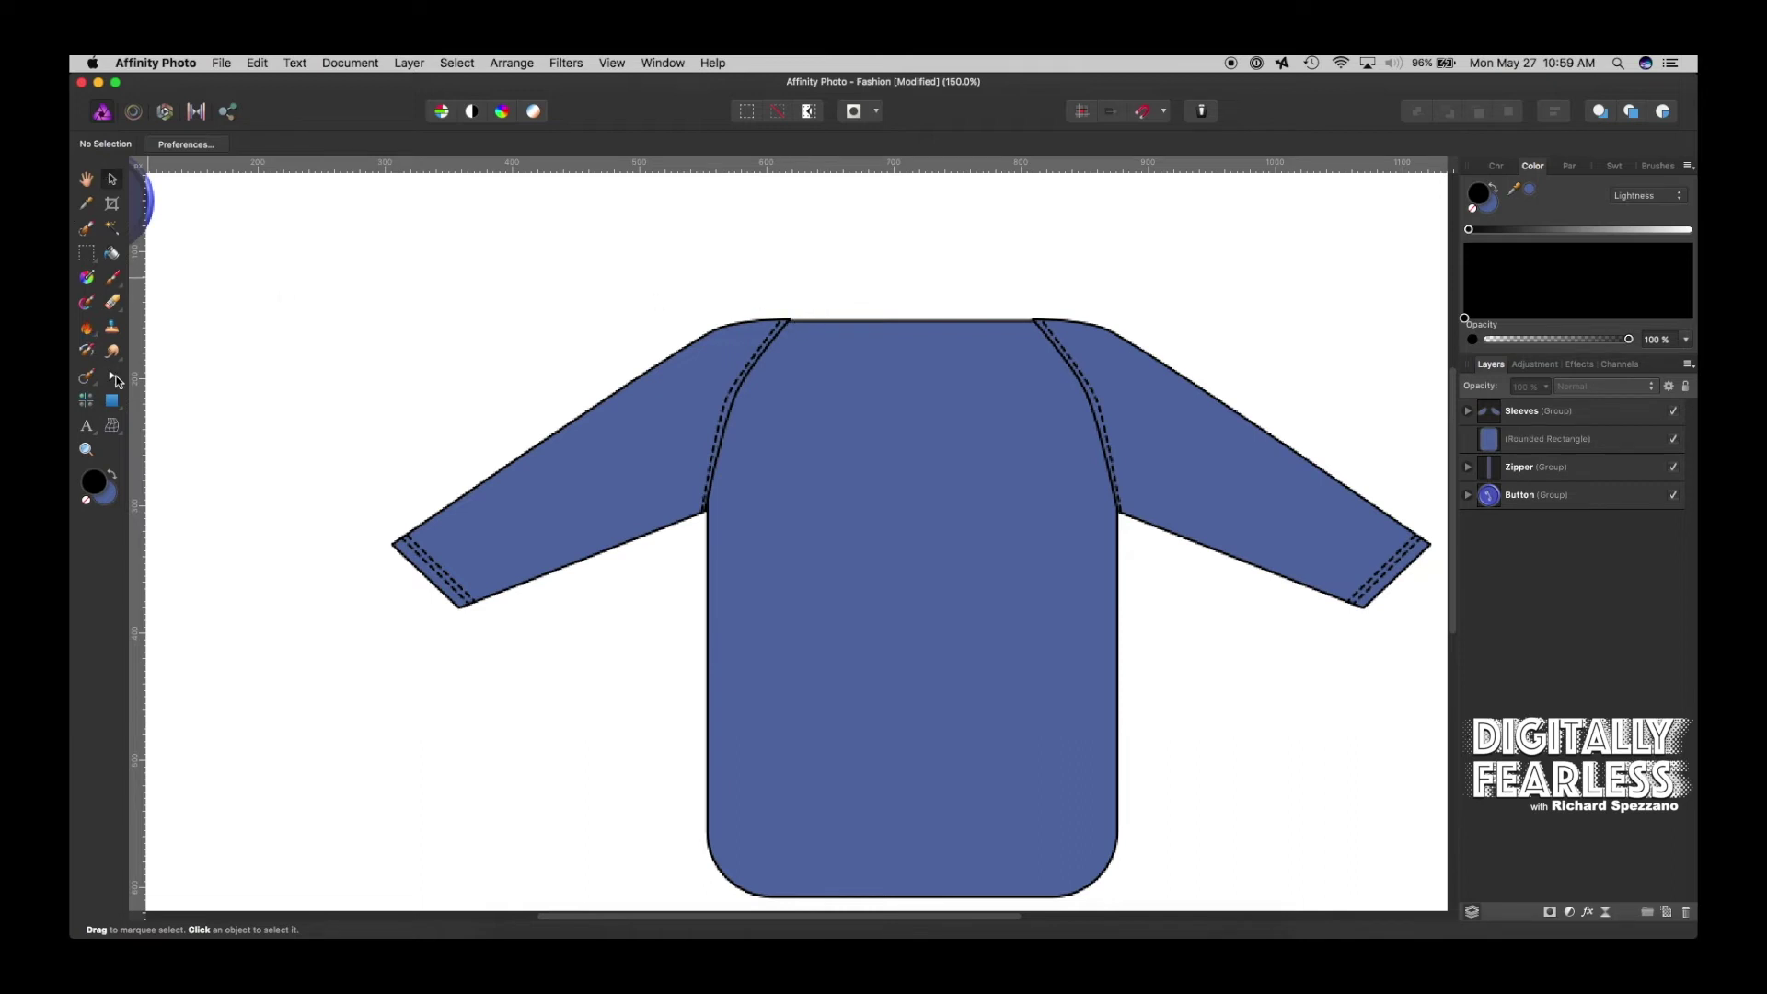
# Draw a blue collar rectangle centered on the body's top edge and give it a solid 2 pt black stroke
pyautogui.click(111, 401)
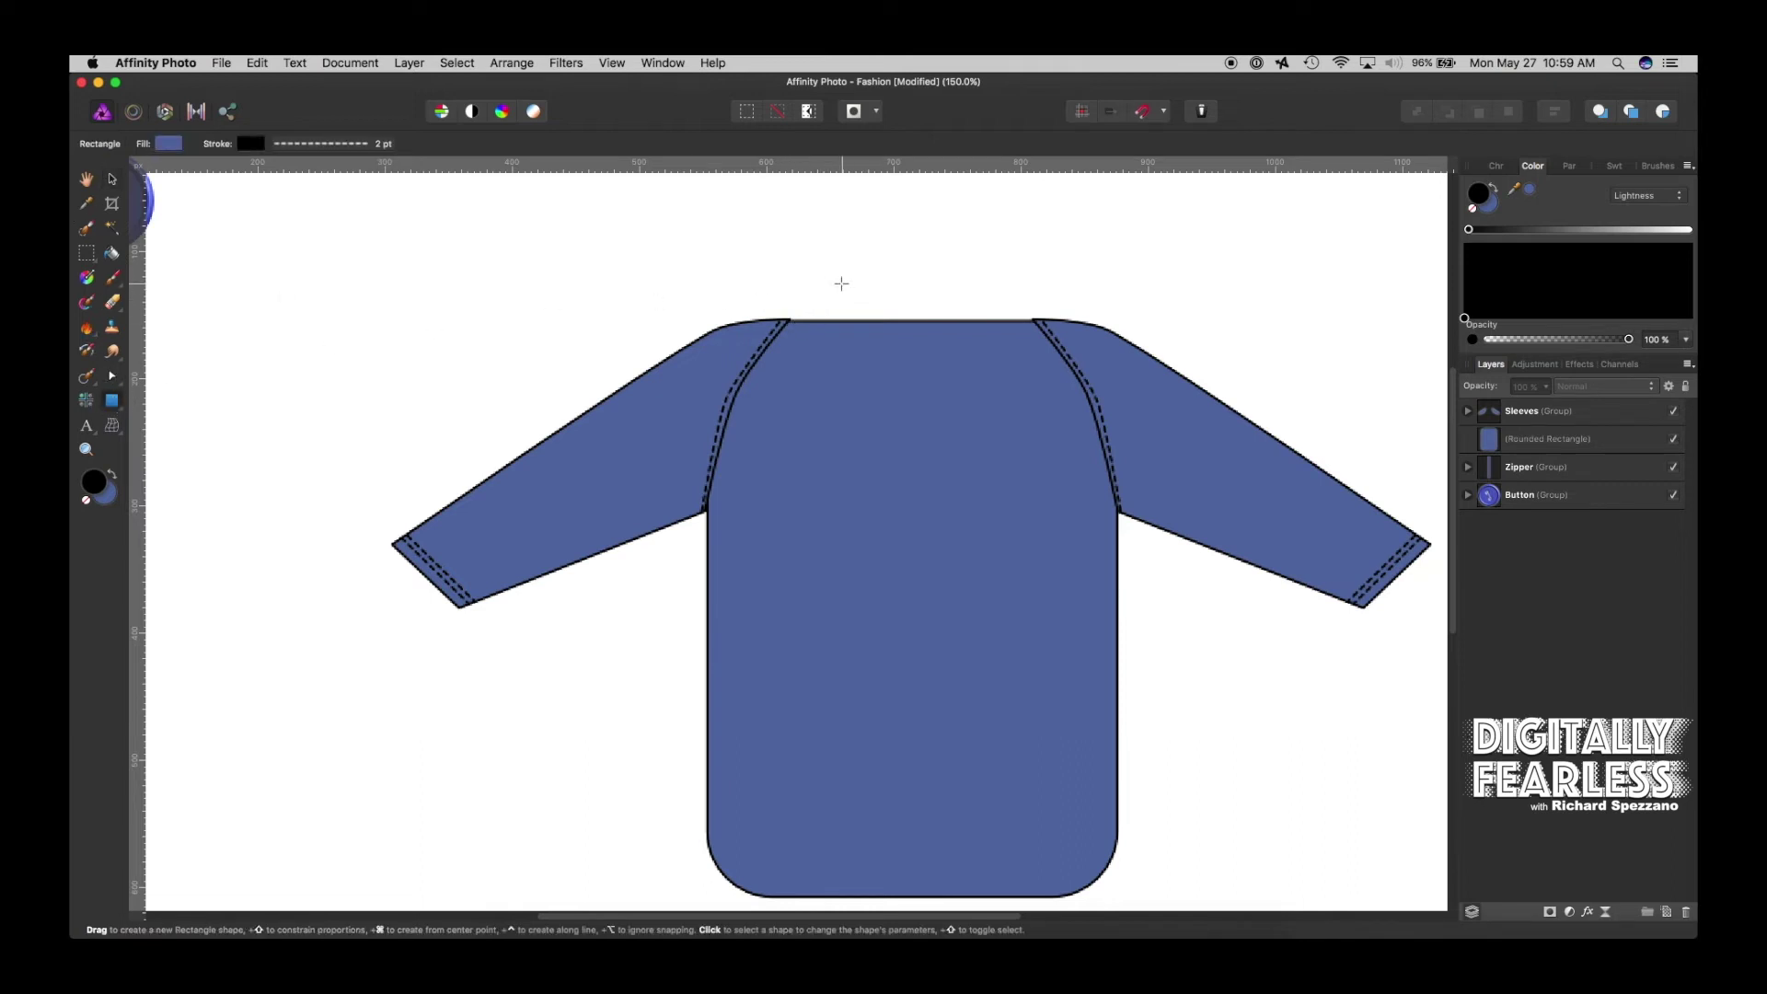
pyautogui.moveTo(840, 281); pyautogui.dragTo(978, 322)
pyautogui.click(324, 143)
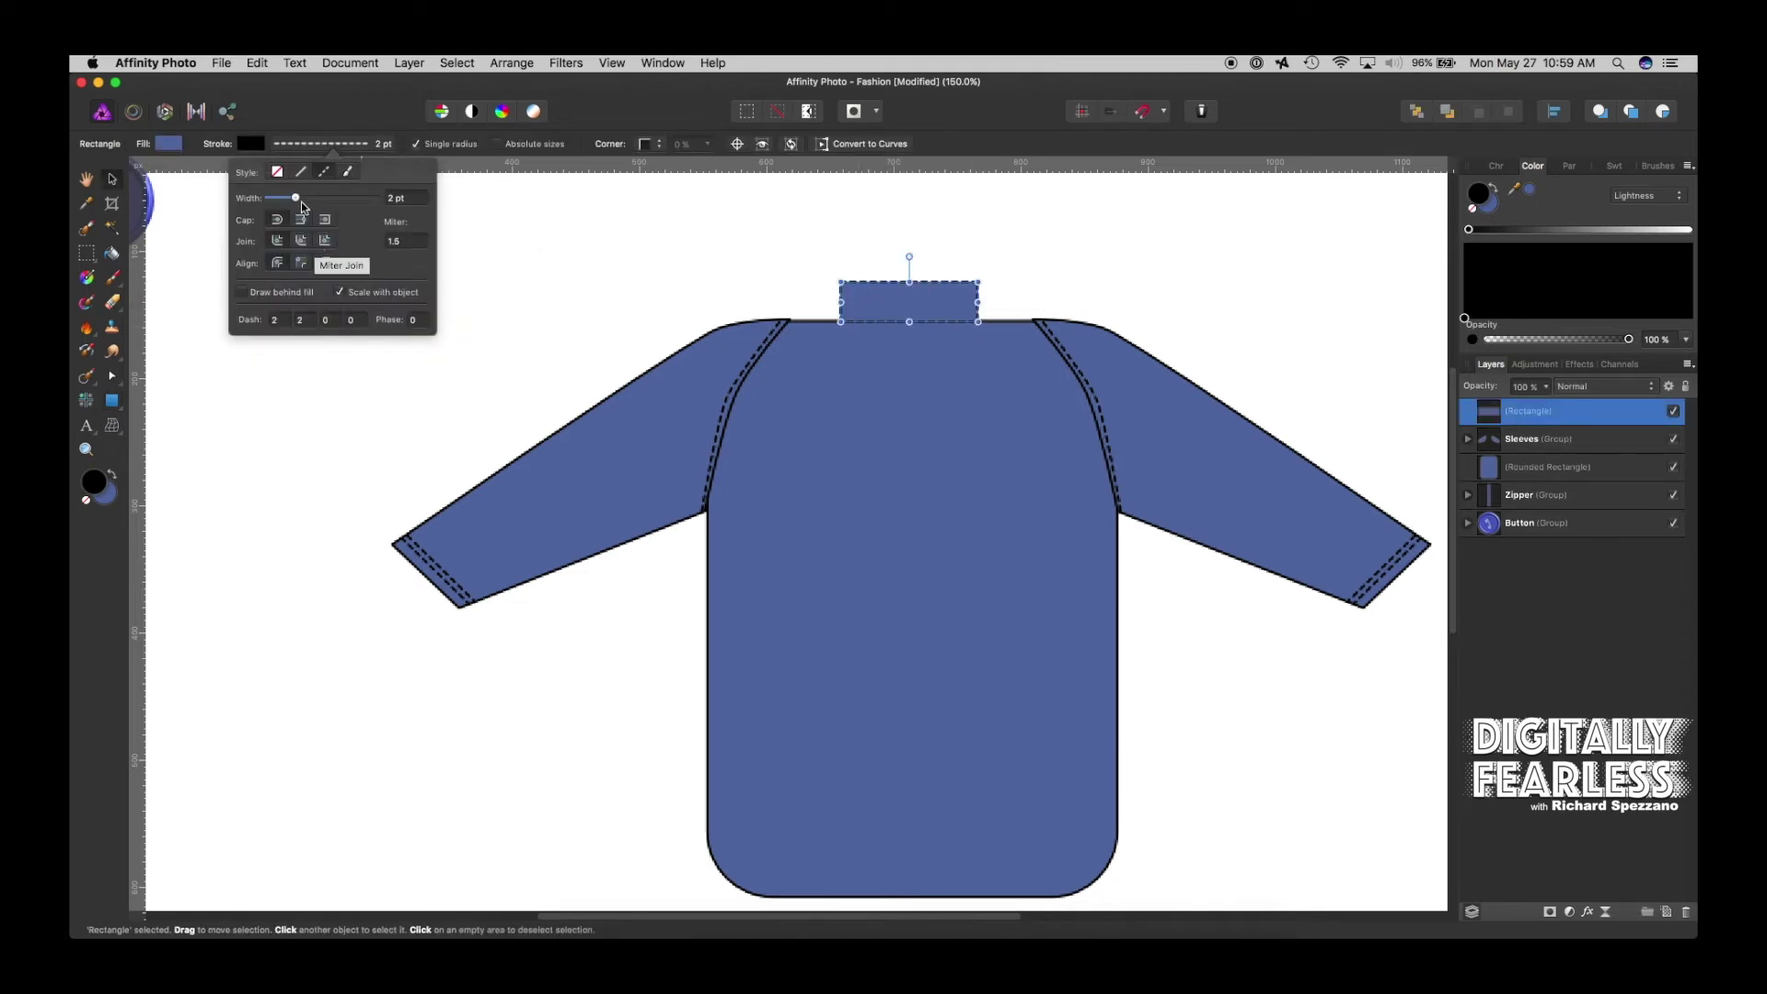
pyautogui.click(301, 172)
pyautogui.click(616, 221)
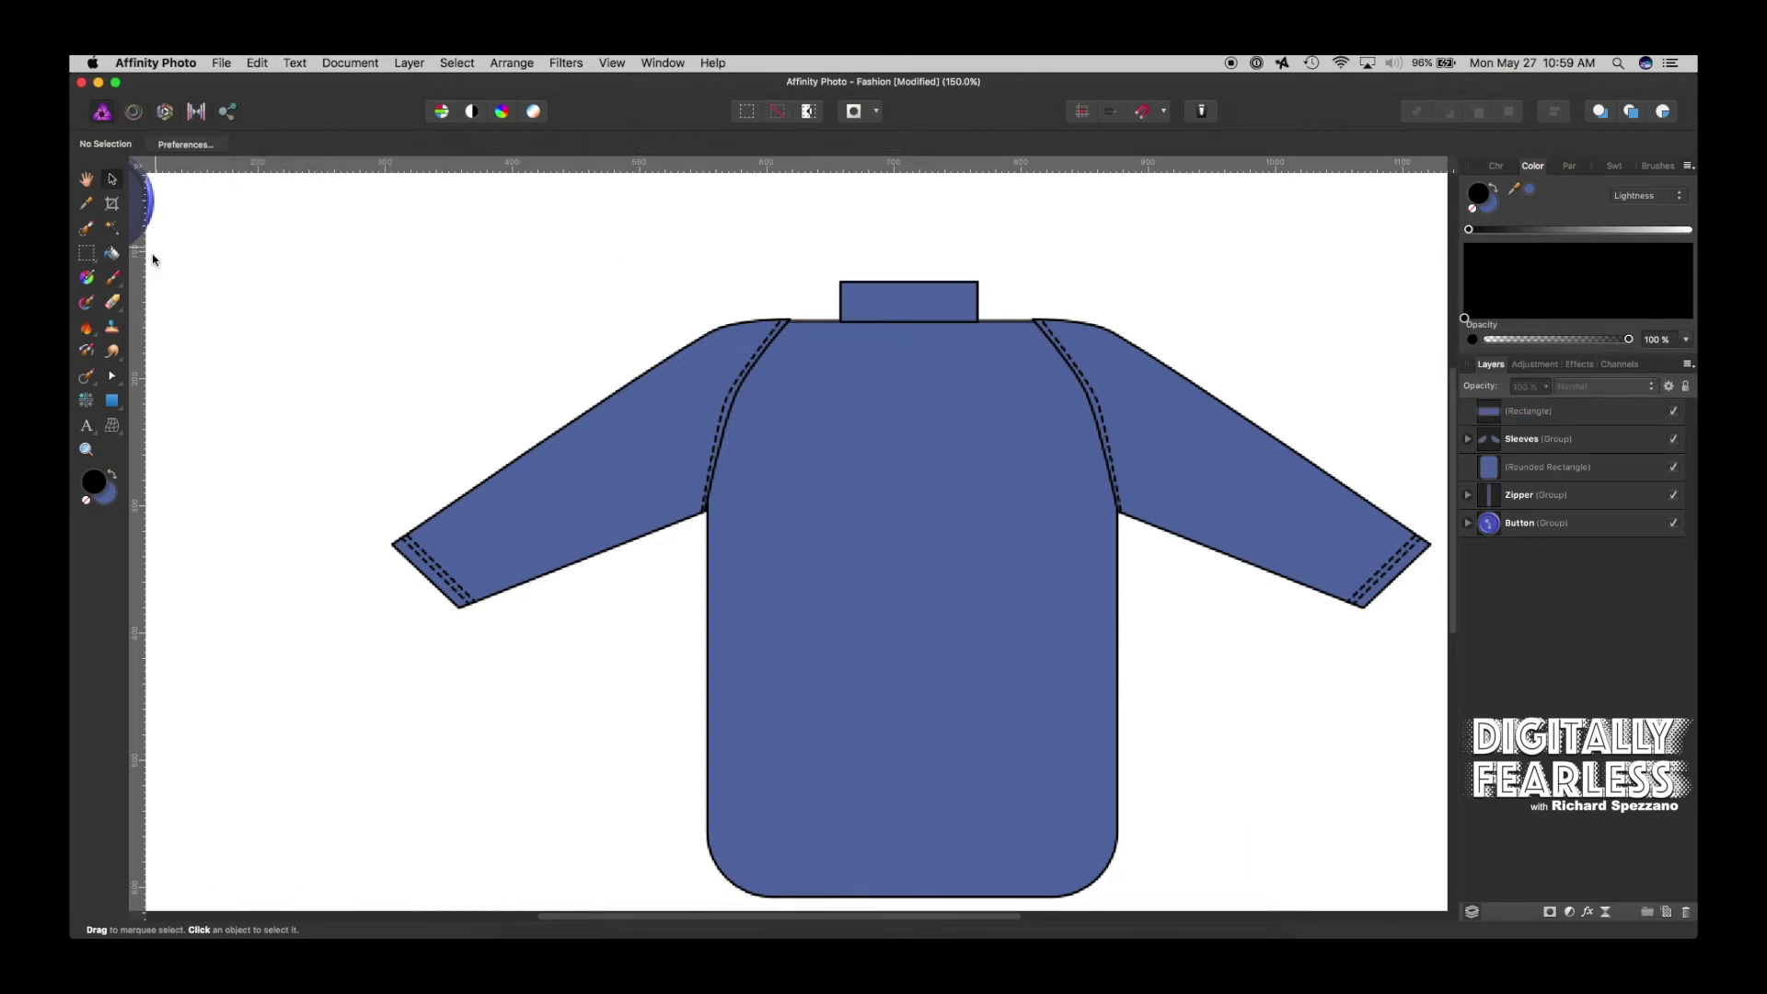
# Duplicate the collar rectangle and convert the copy to curves
pyautogui.click(854, 294)
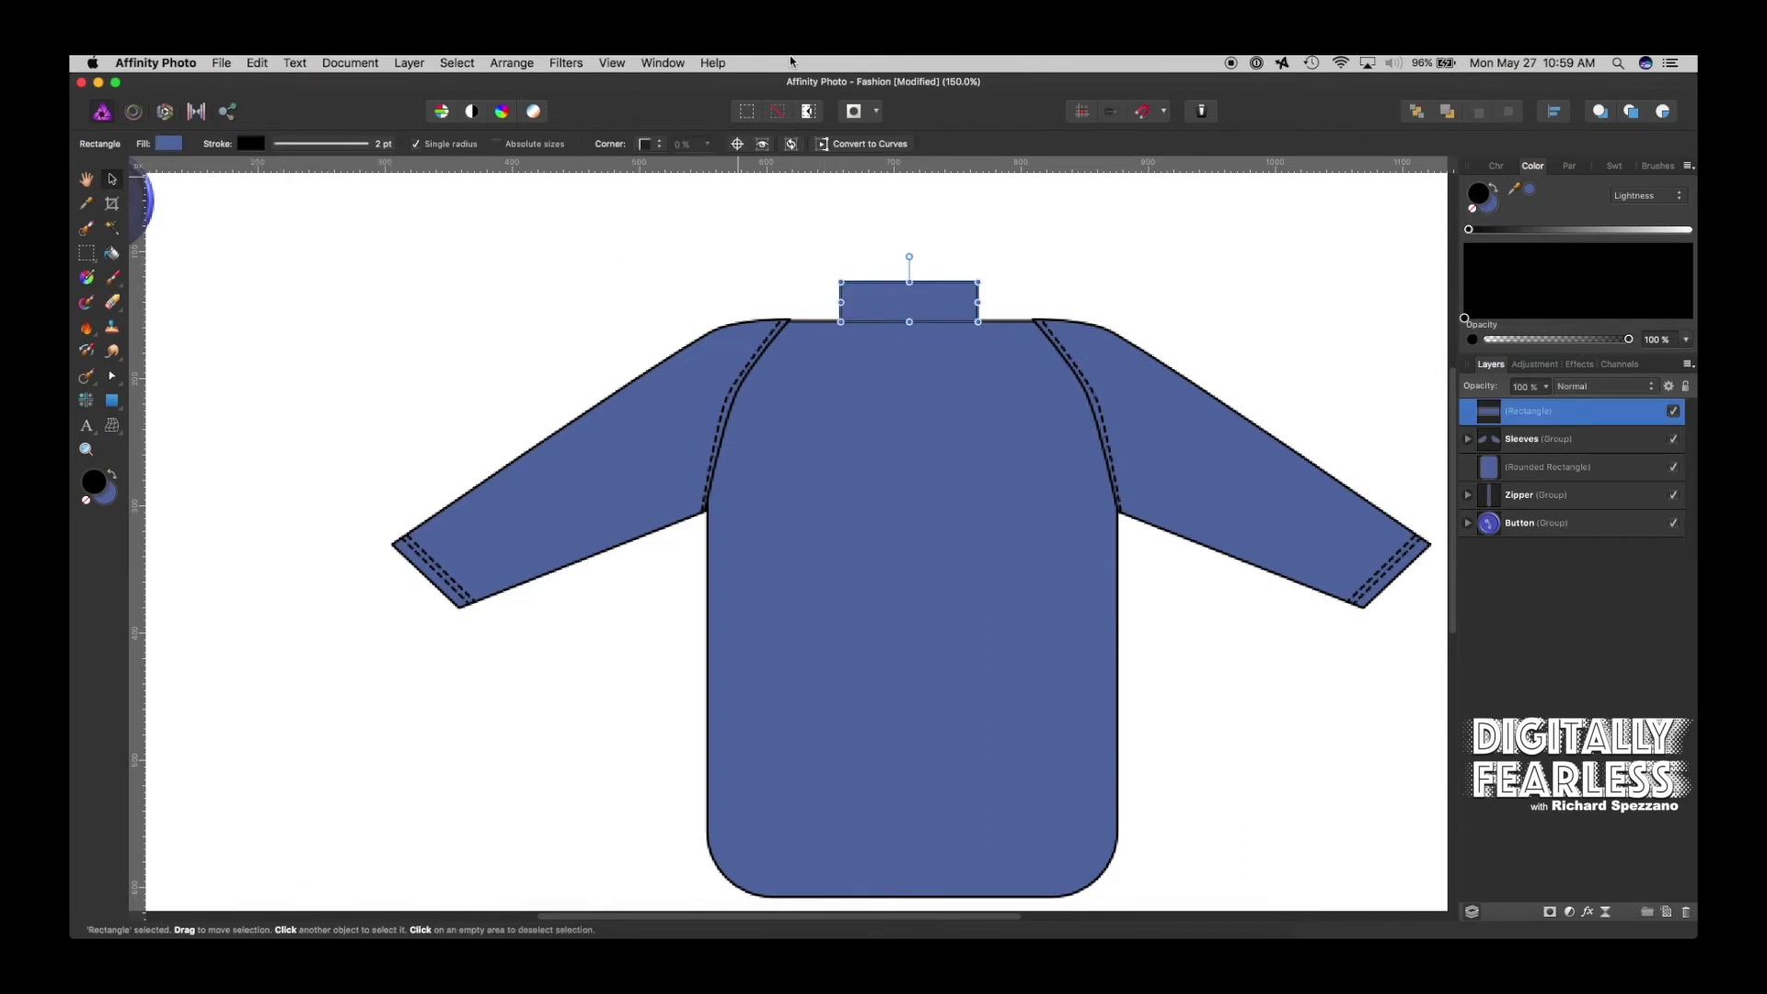
pyautogui.press('super+j')
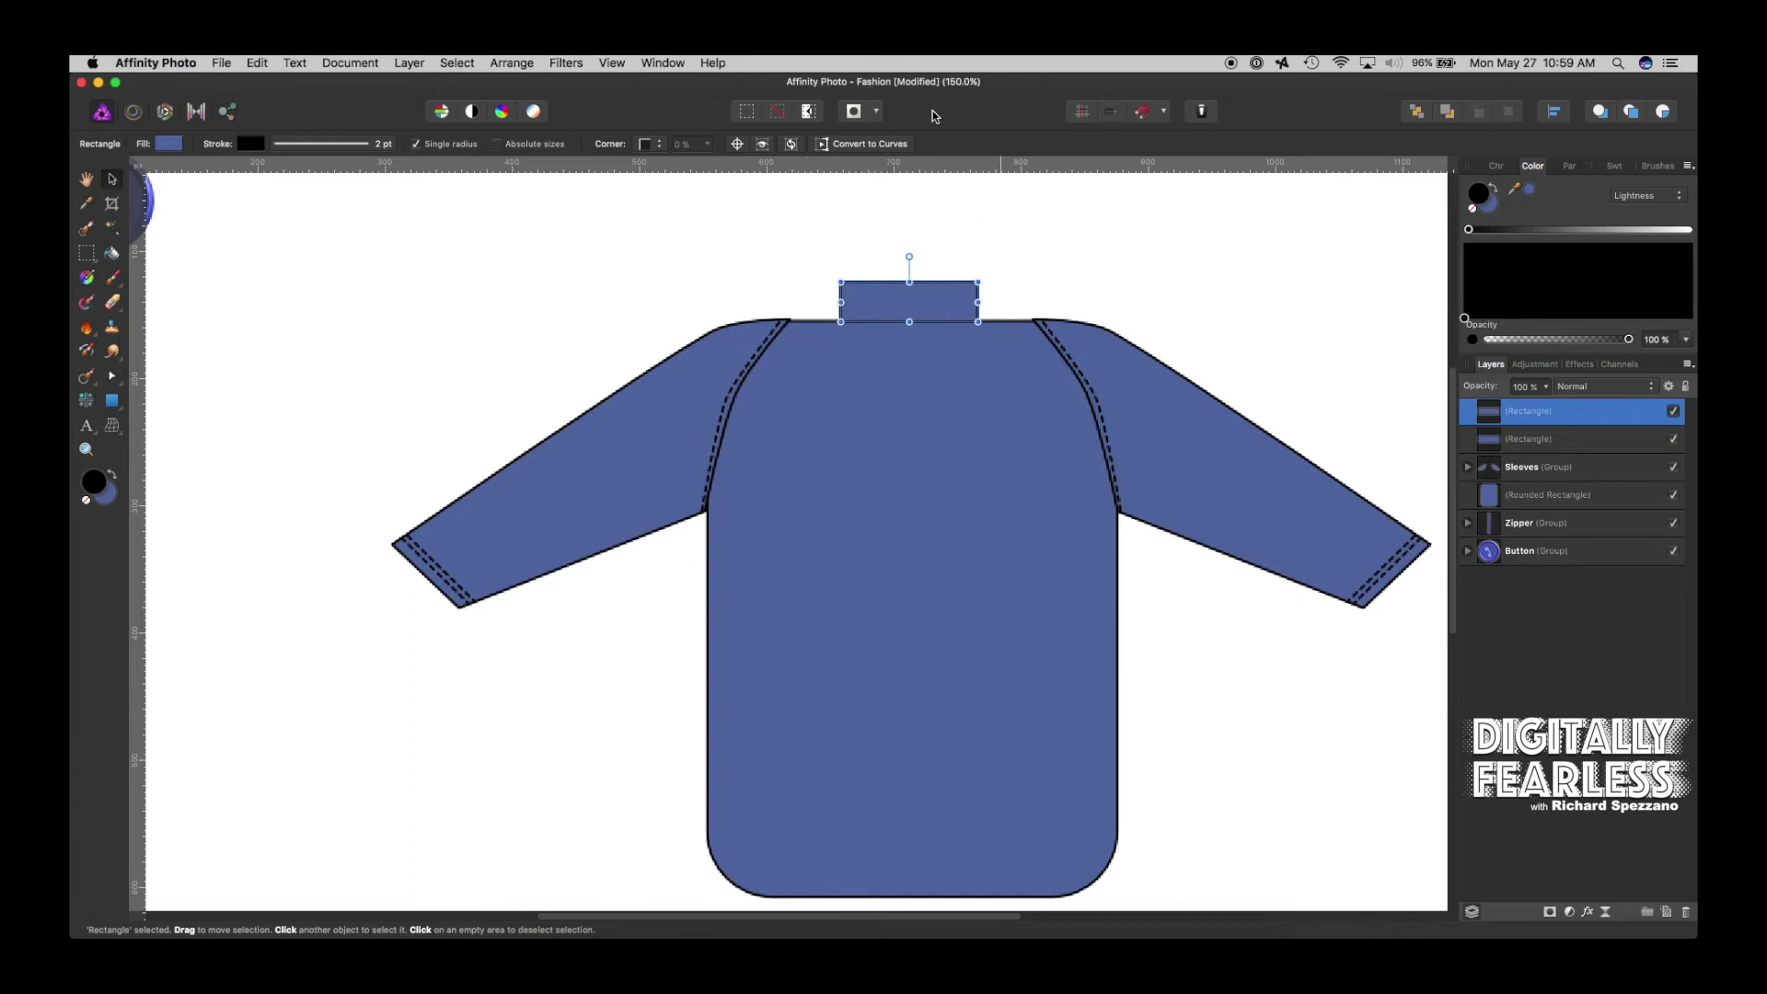
pyautogui.click(865, 143)
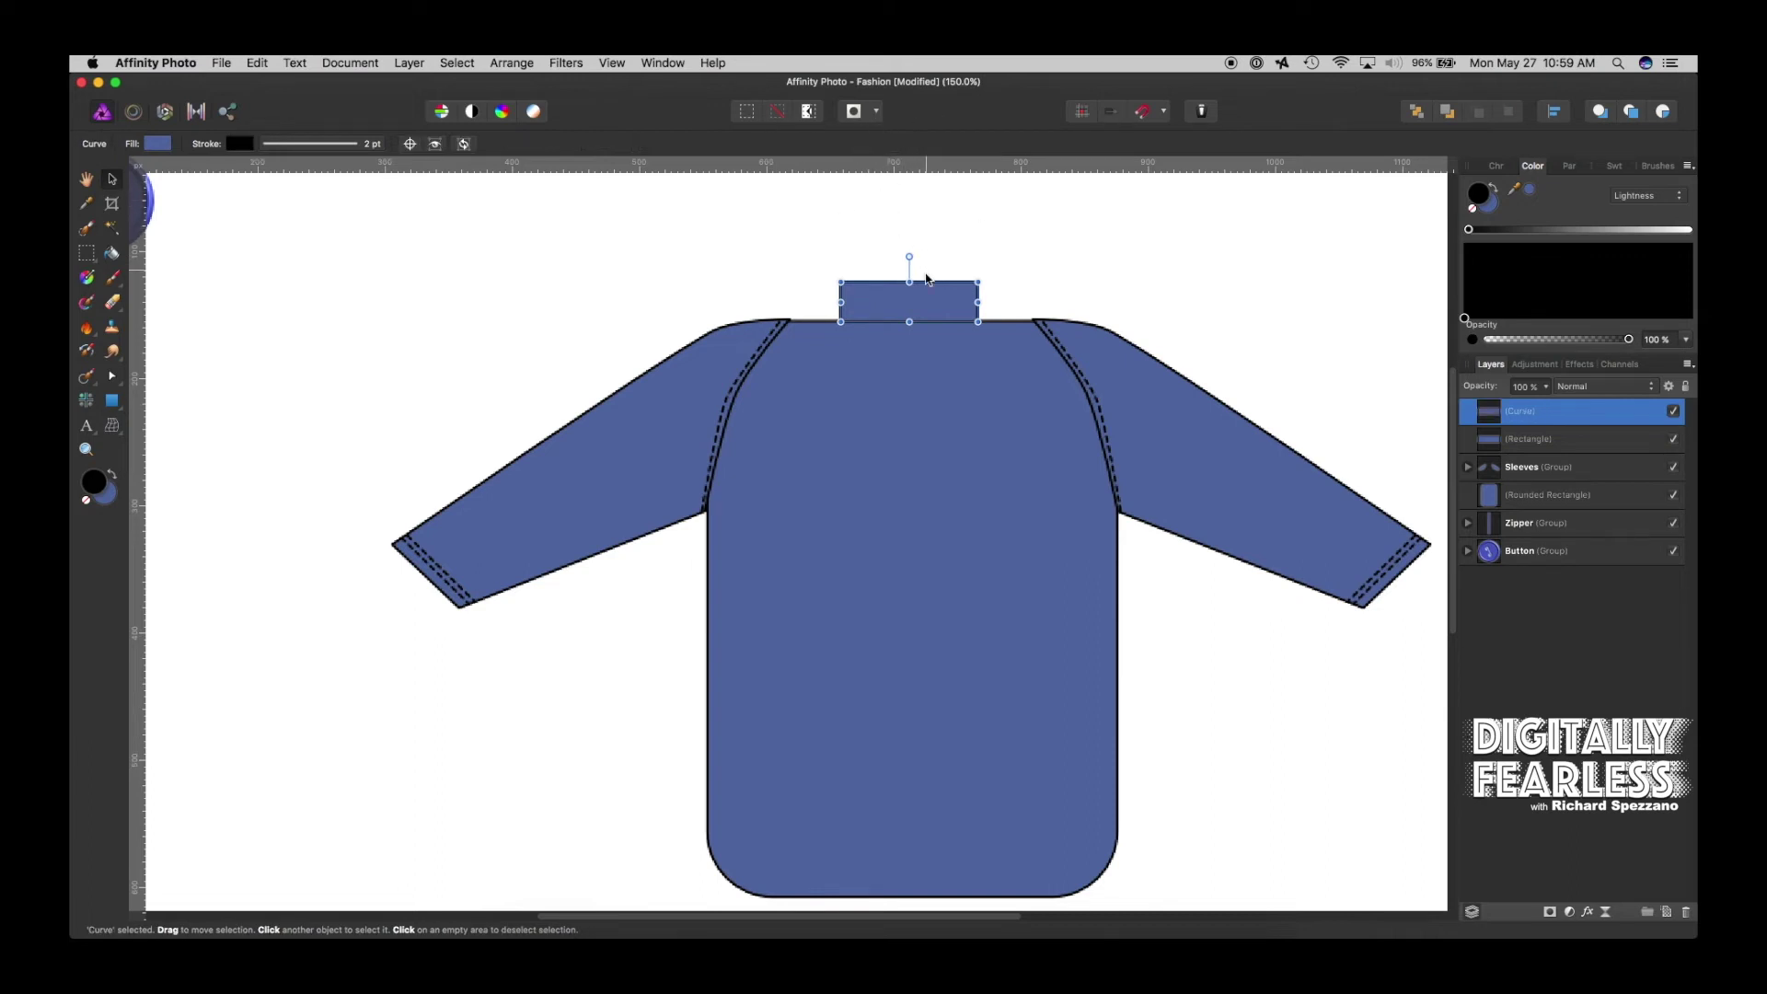
# Move the two right corner nodes of the collar copy down toward the center to form a folded left flap
pyautogui.click(111, 376)
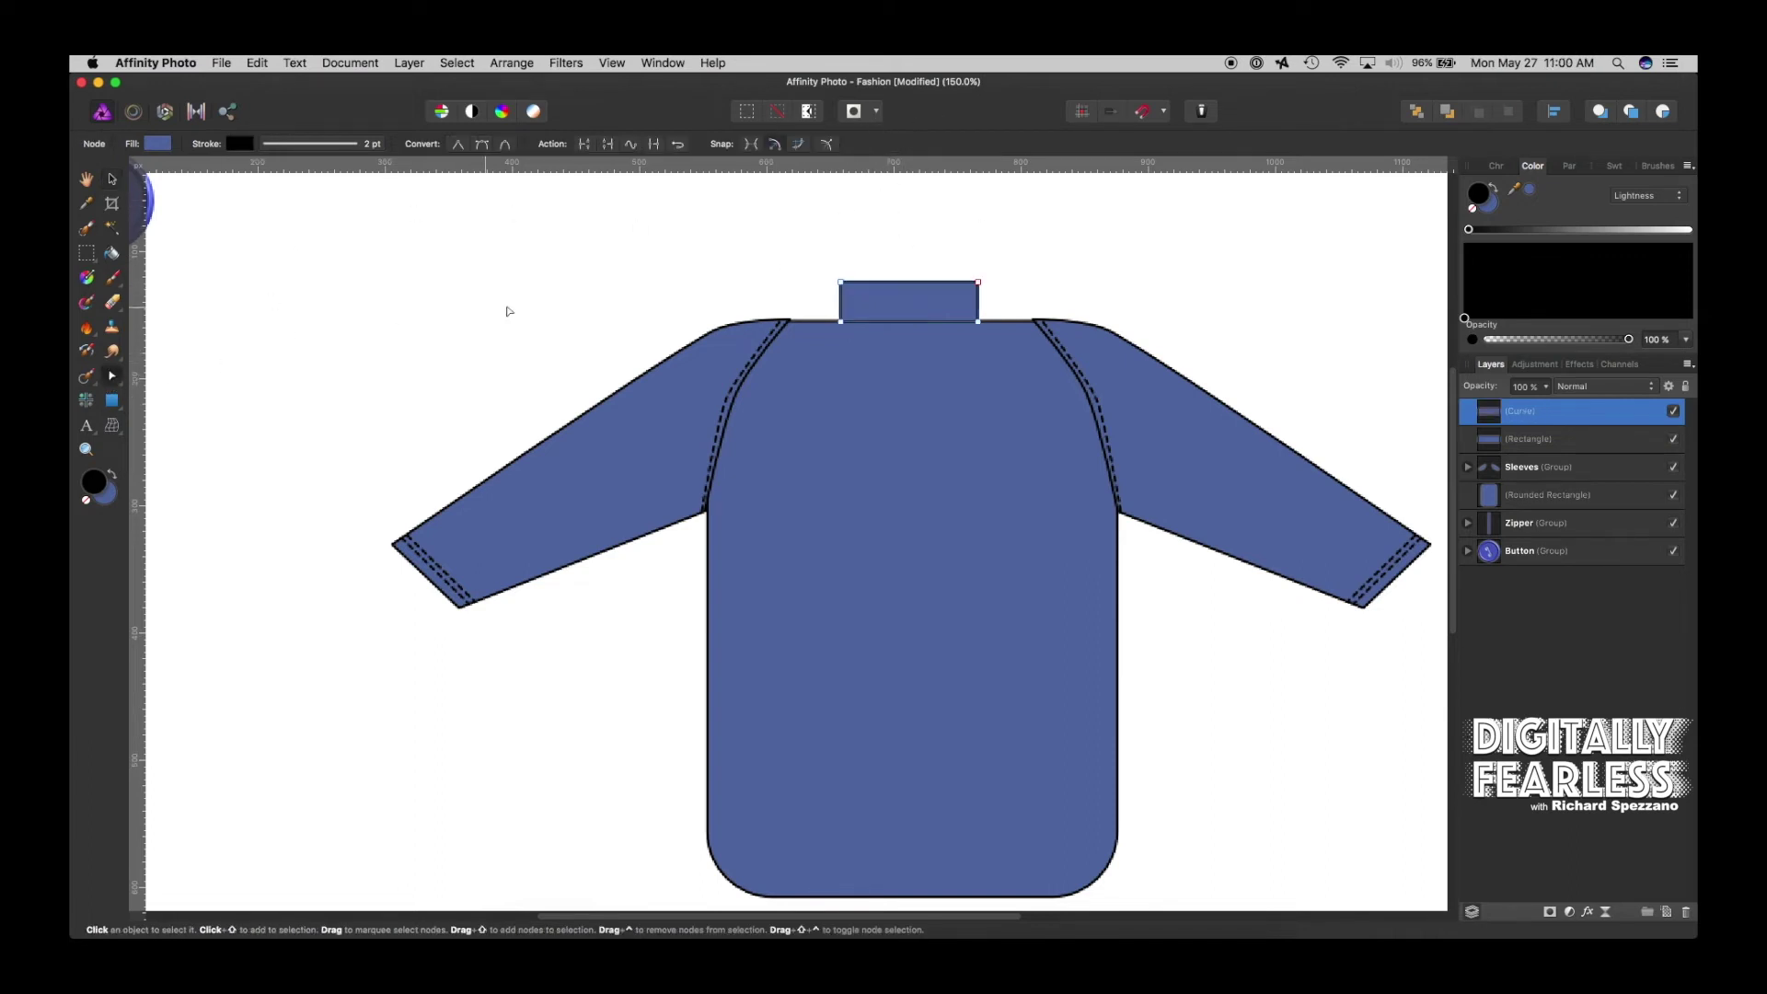
pyautogui.moveTo(979, 321); pyautogui.dragTo(850, 362)
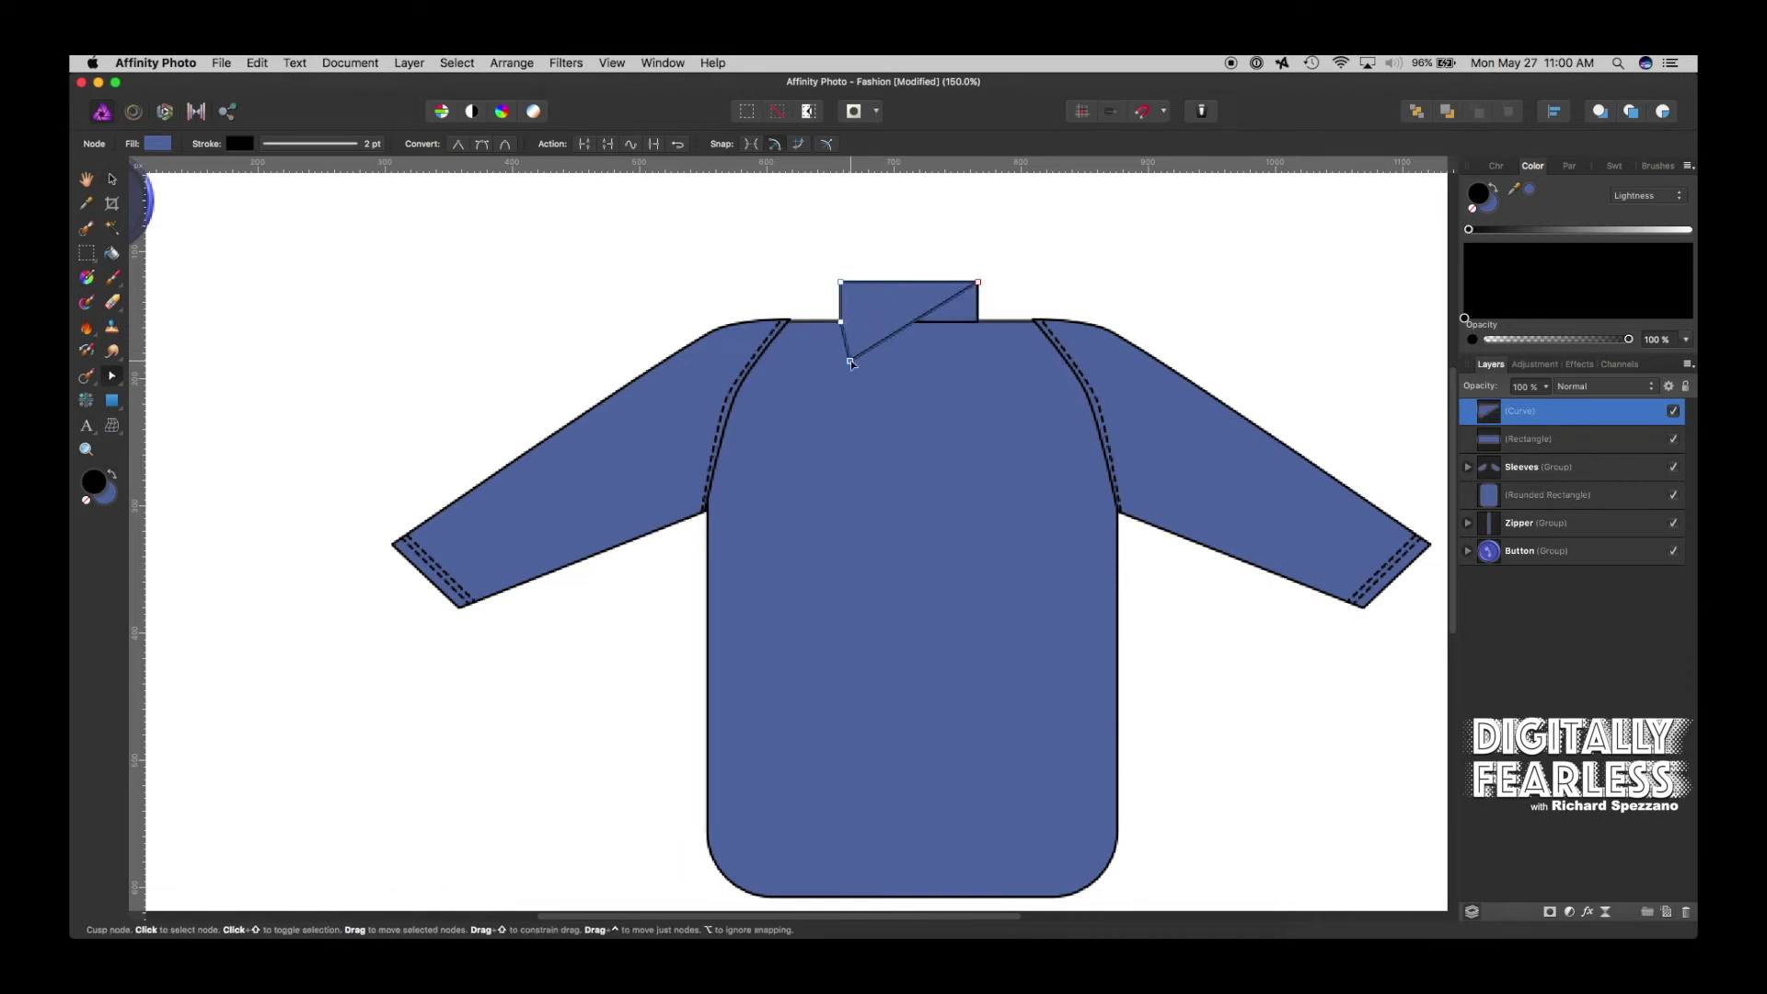
pyautogui.press('super+z')
pyautogui.moveTo(998, 269); pyautogui.dragTo(887, 371)
pyautogui.click(1038, 259)
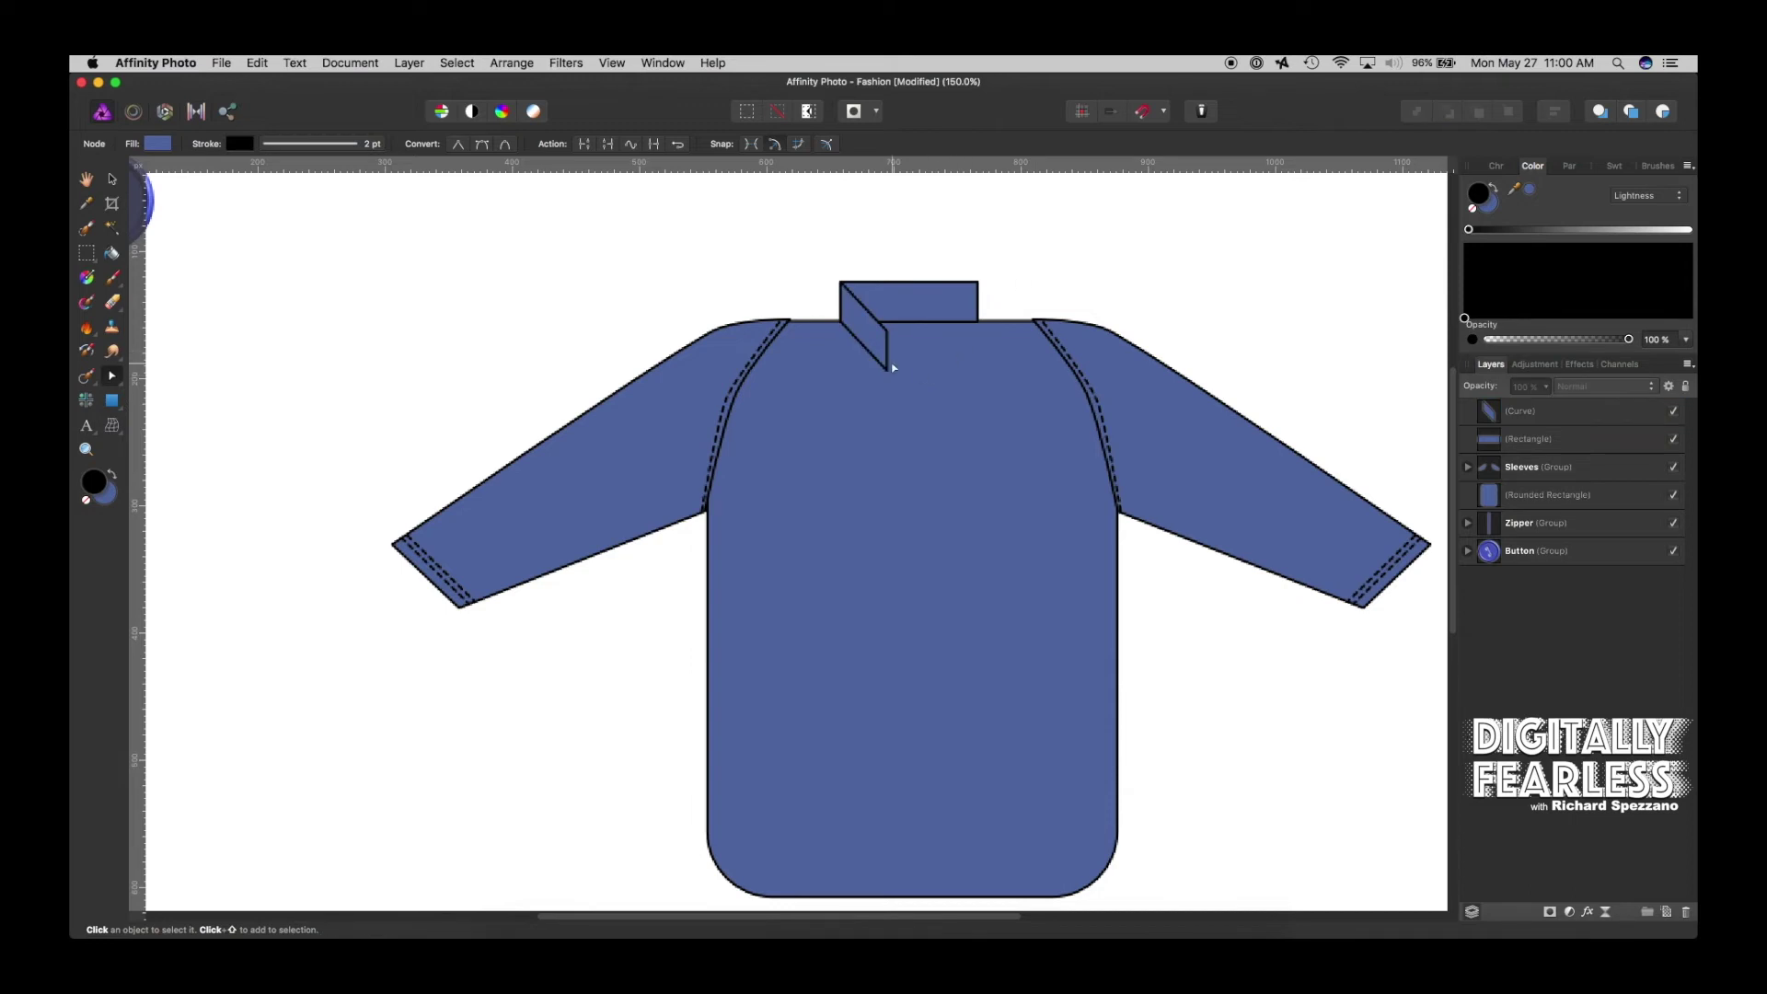
# Adjust the flap's corner nodes into a tilted collar point, with its inner corner meeting the body's top edge near the center
pyautogui.click(886, 362)
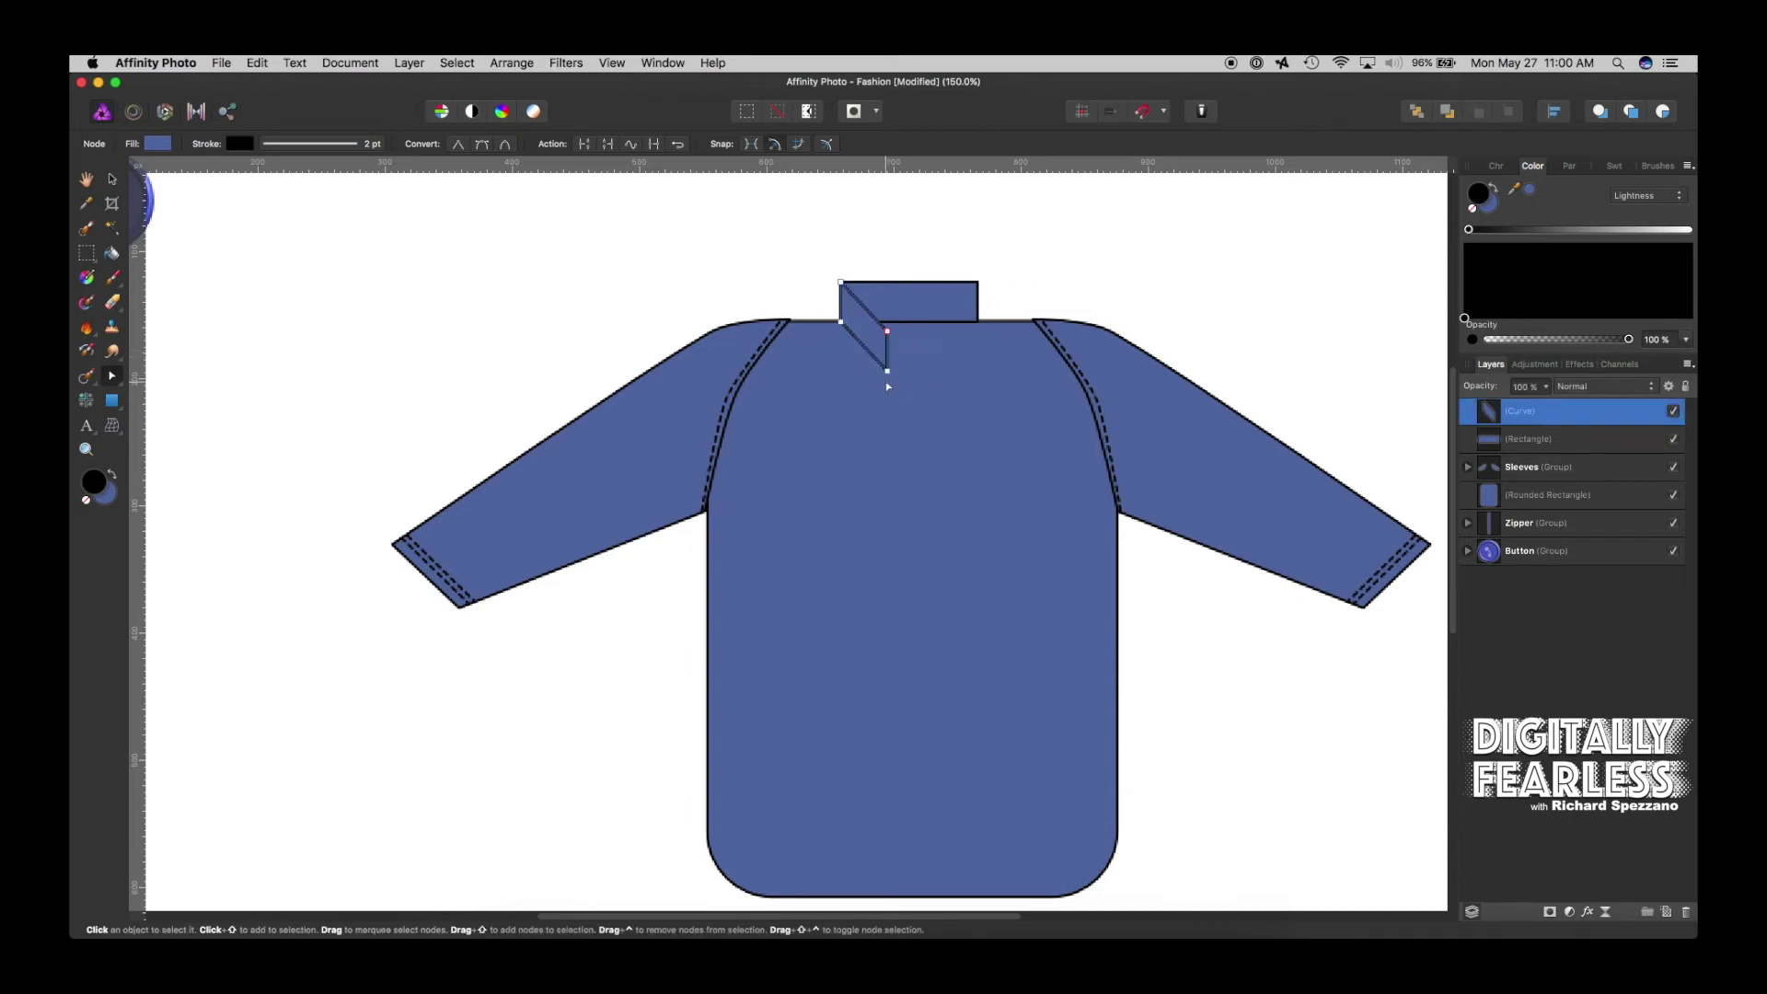
pyautogui.click(895, 326)
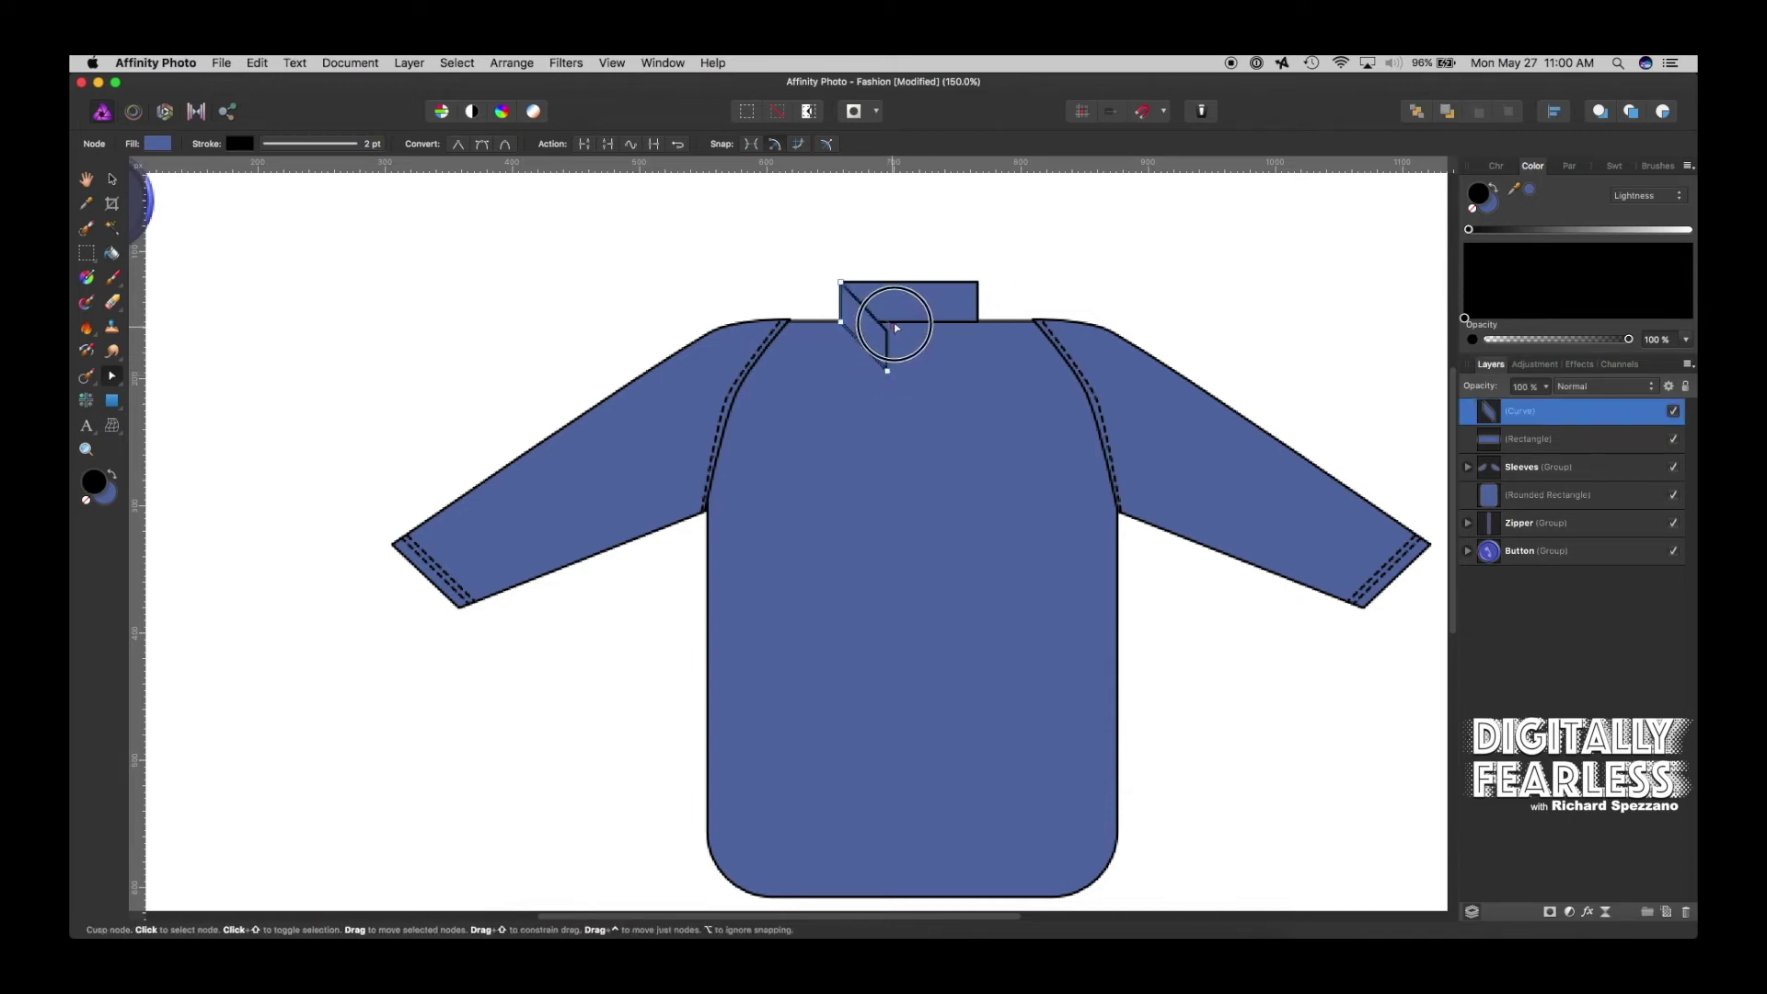
pyautogui.click(889, 372)
pyautogui.moveTo(839, 323); pyautogui.dragTo(900, 321)
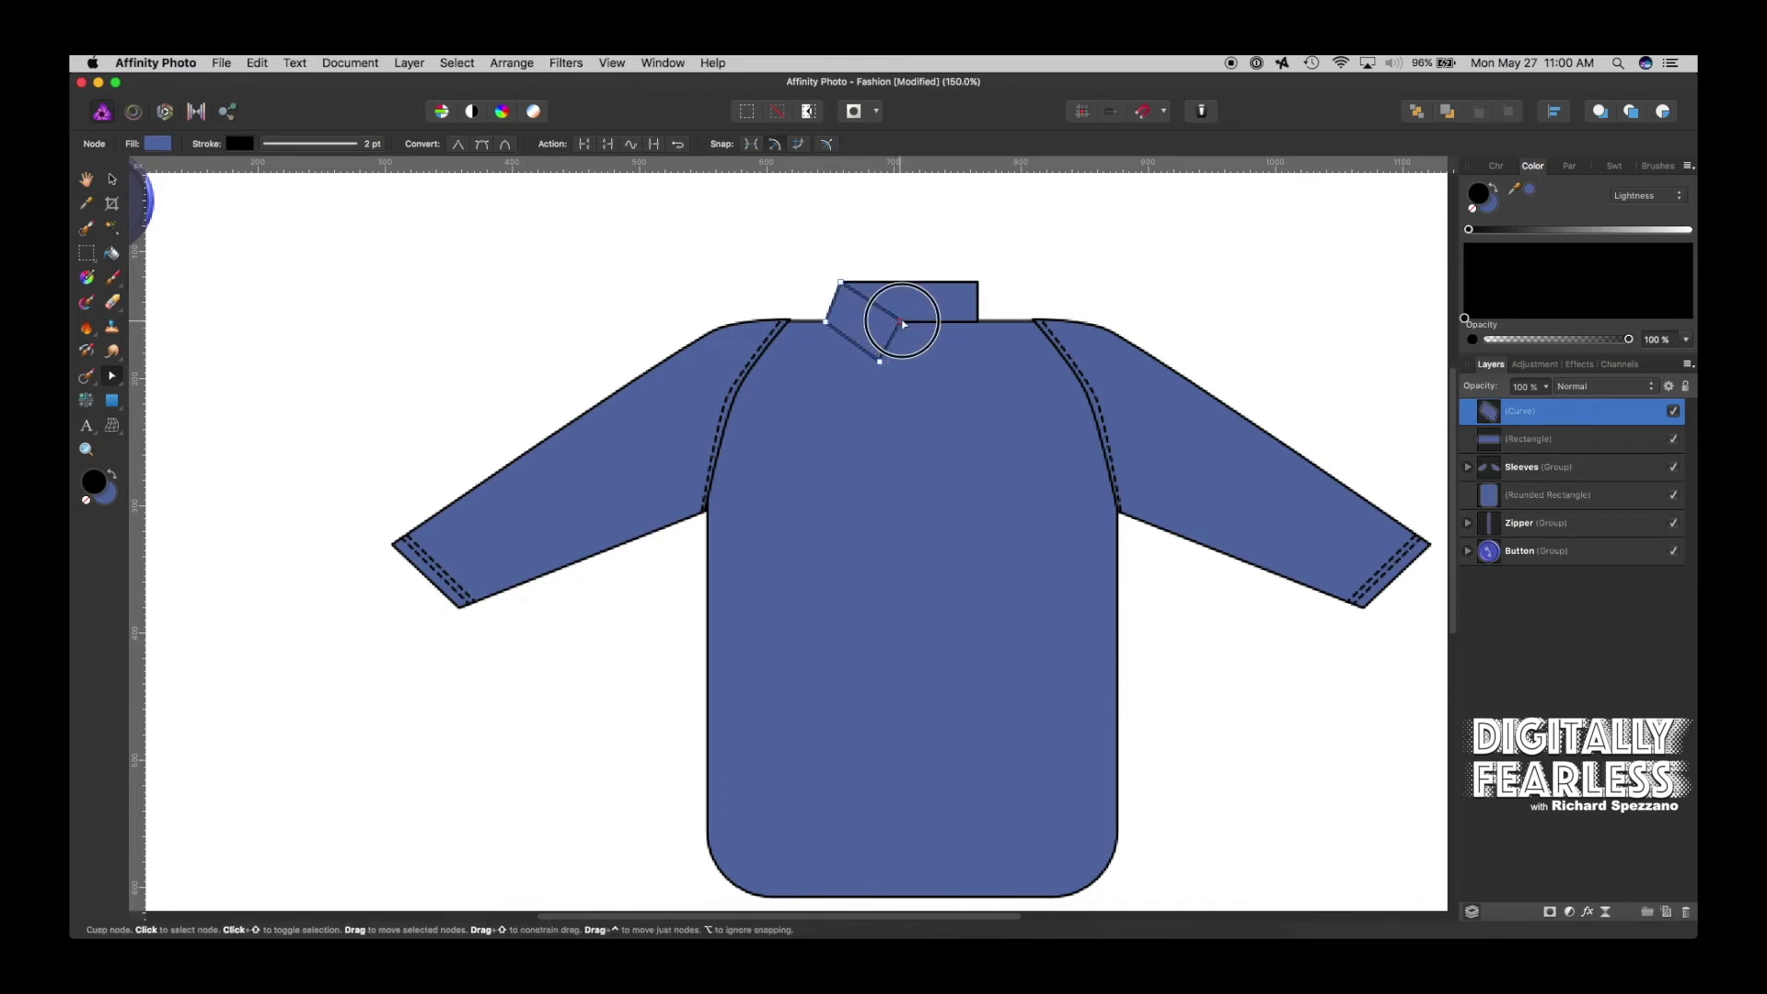
pyautogui.click(839, 282)
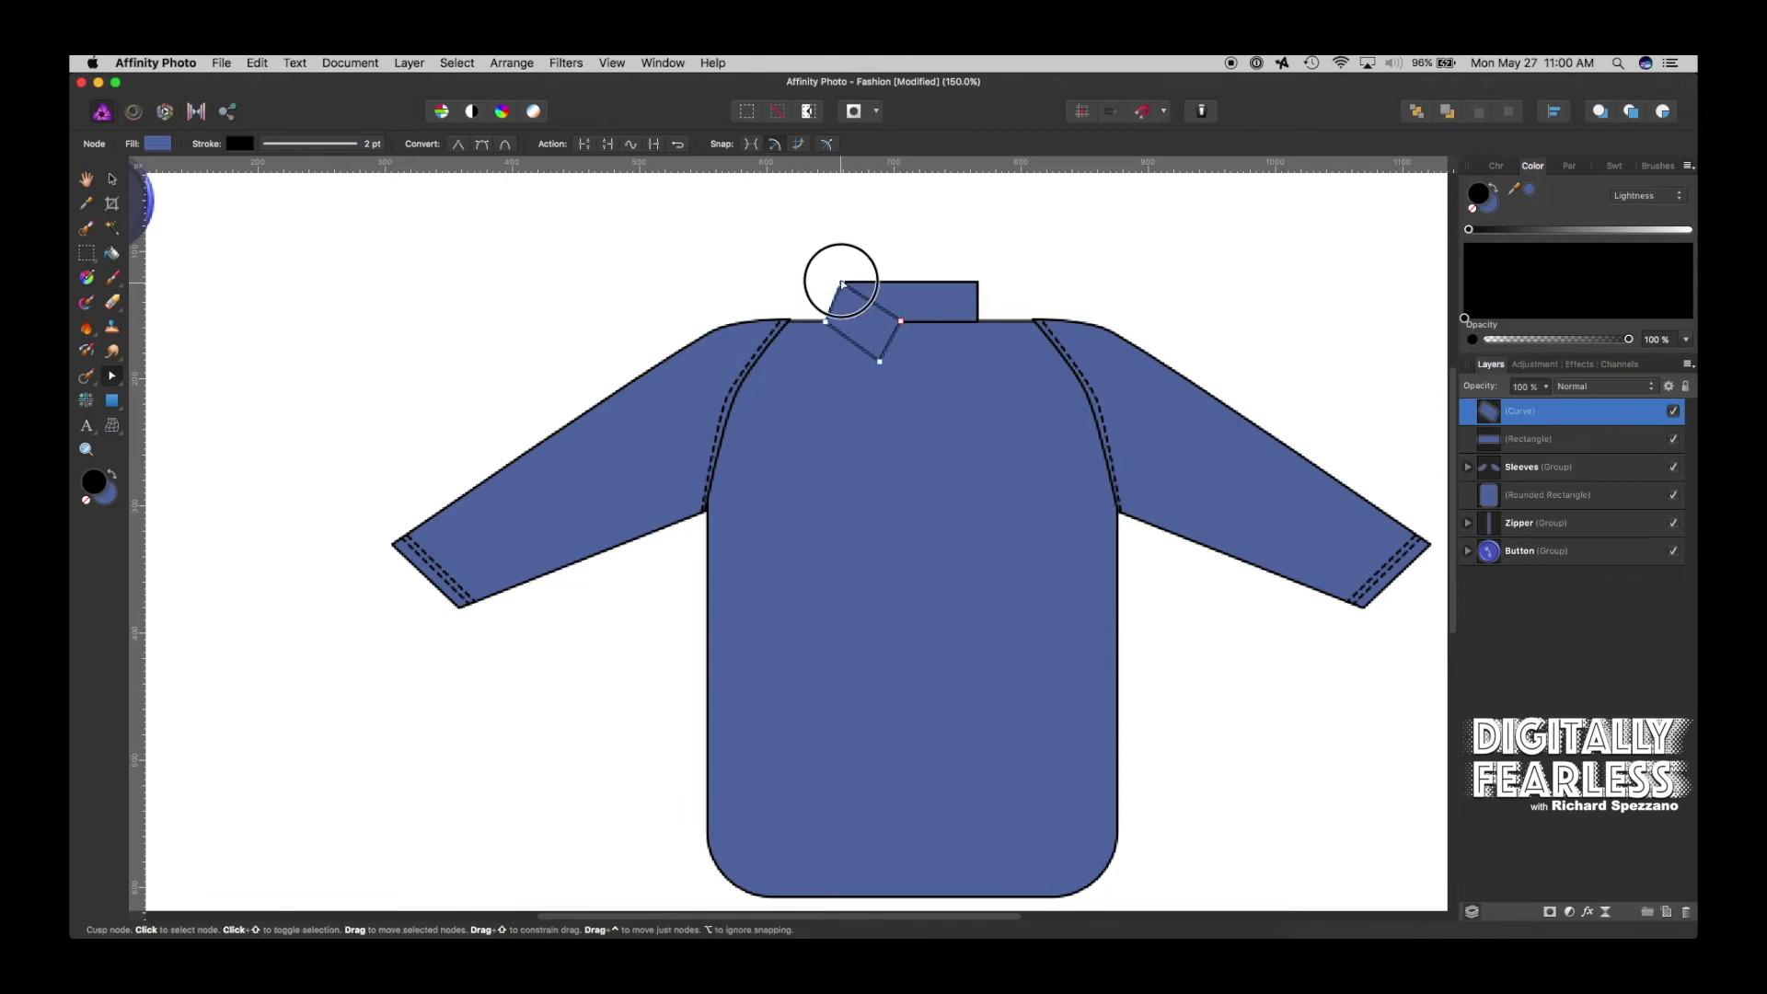
pyautogui.click(1041, 265)
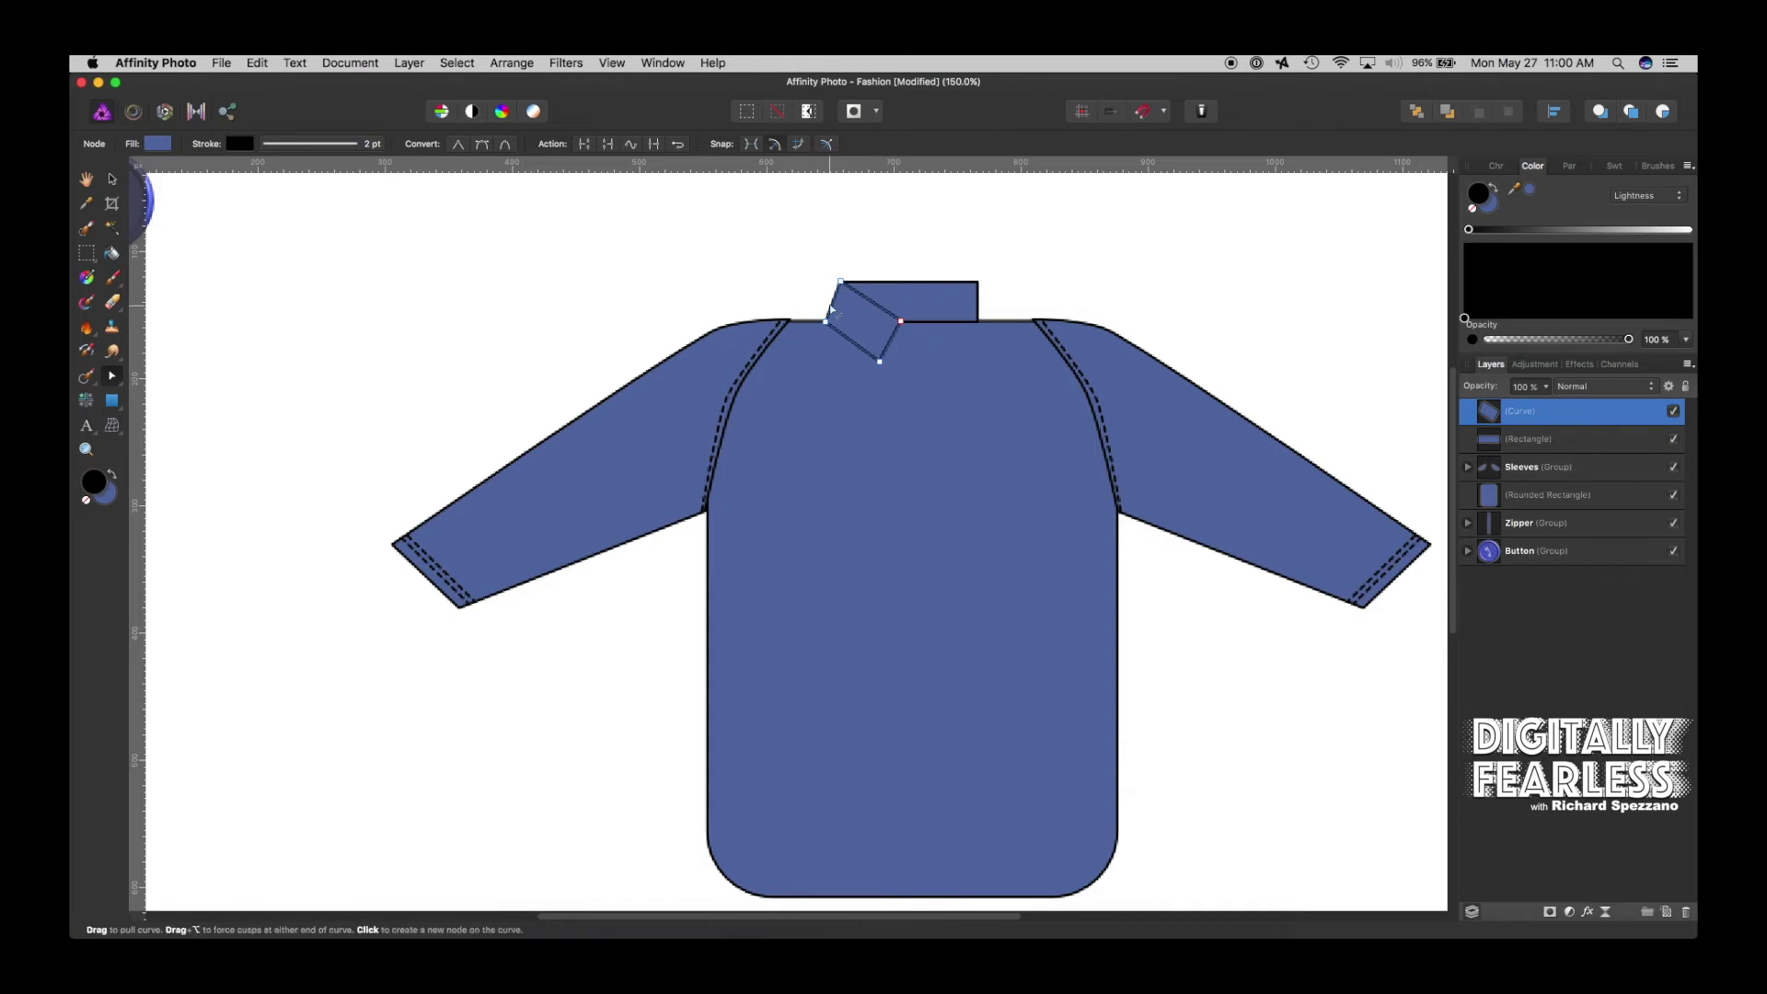
# Duplicate the left collar flap, flip the copy horizontally, and align it with the collar's right end as a mirrored flap
pyautogui.click(110, 177)
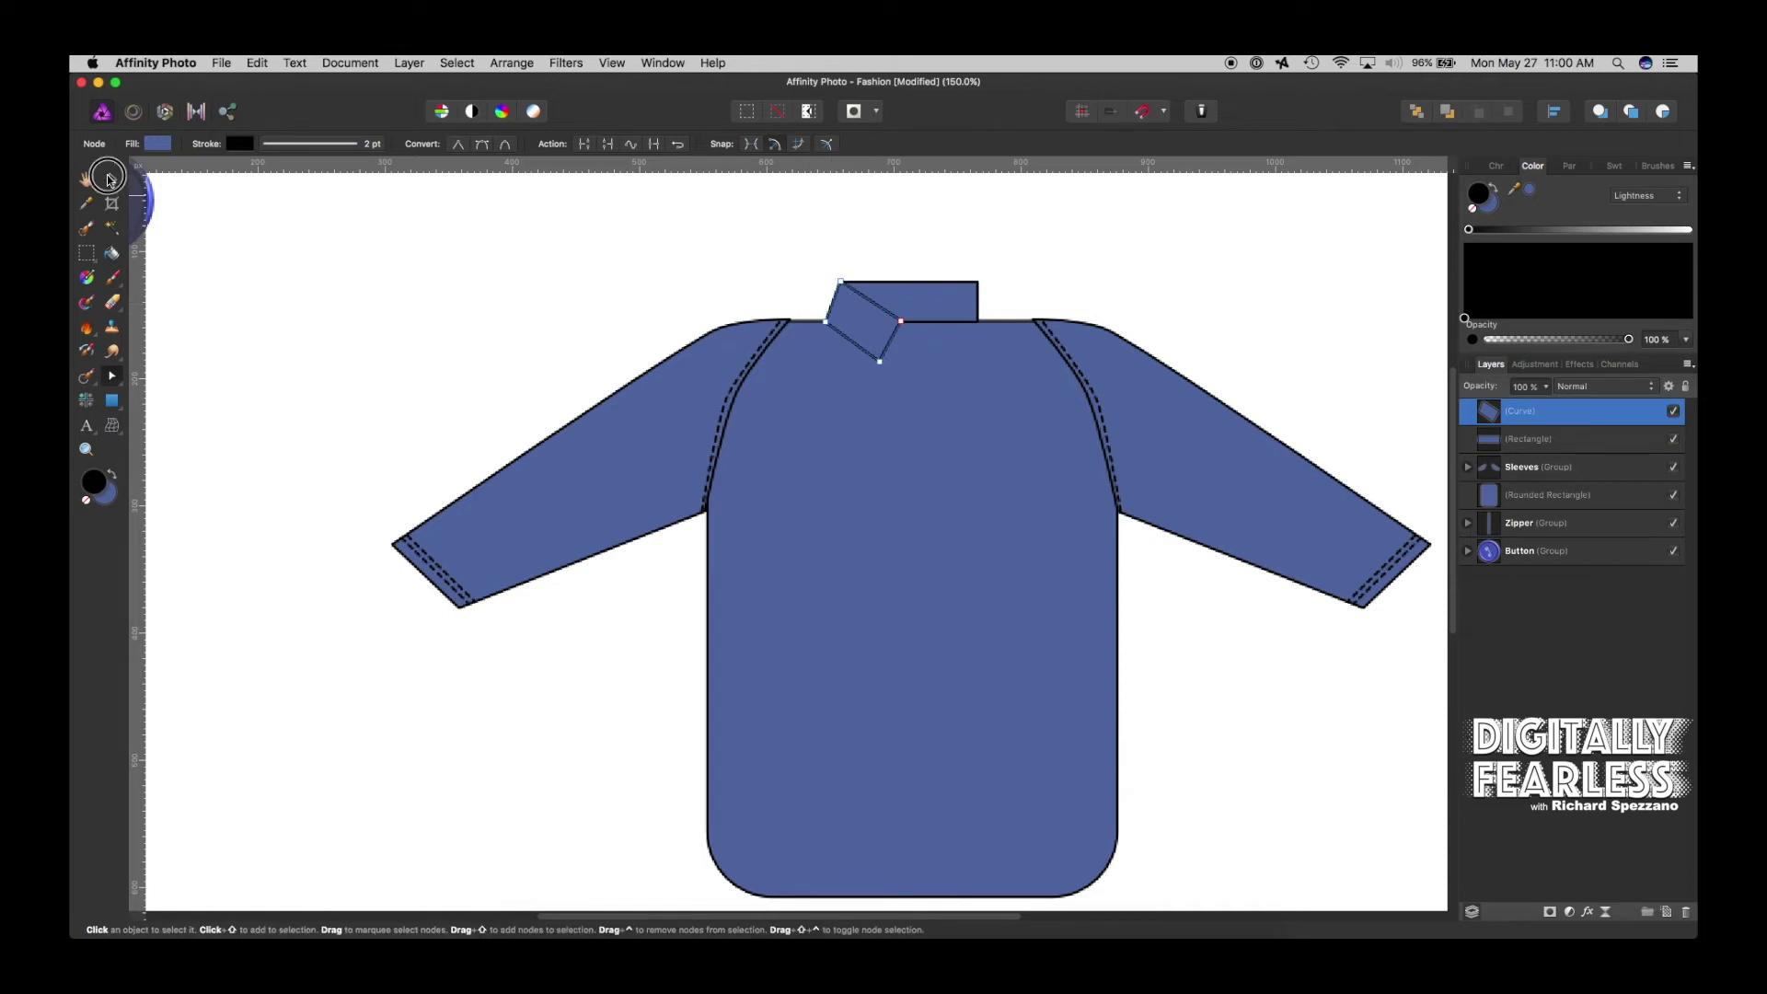
pyautogui.click(1008, 237)
pyautogui.click(856, 340)
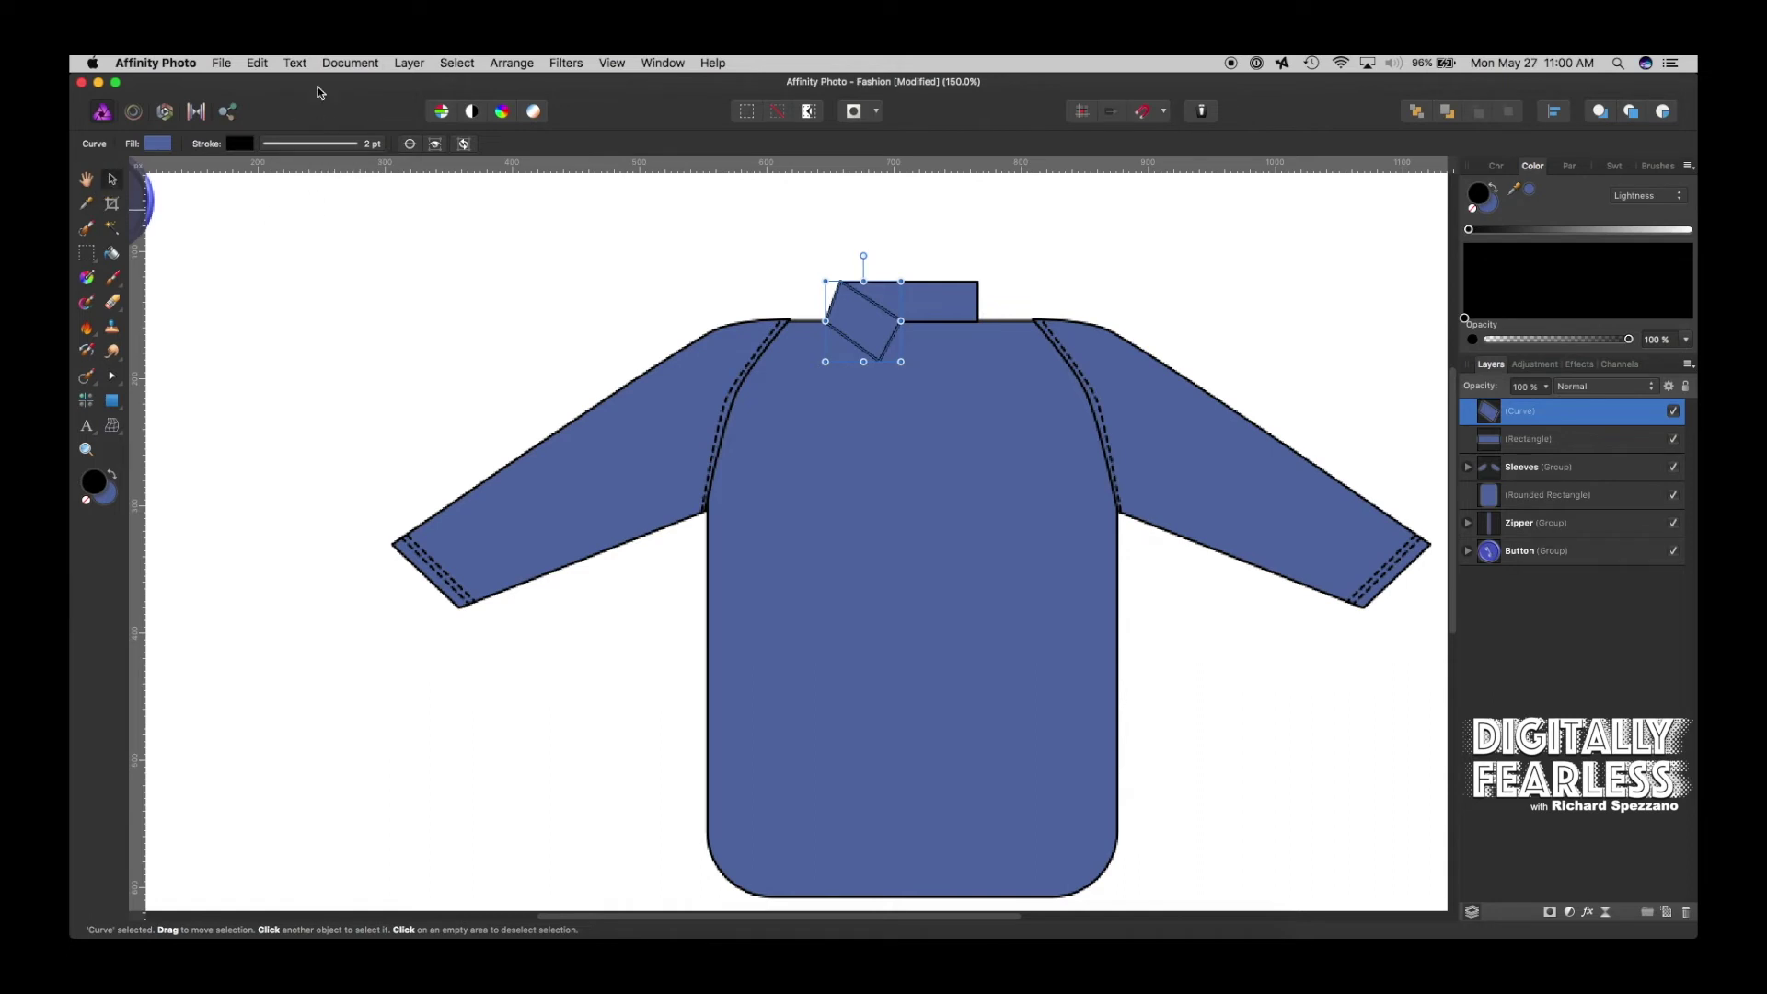
pyautogui.click(496, 64)
pyautogui.click(414, 225)
pyautogui.press('super+j')
pyautogui.click(533, 64)
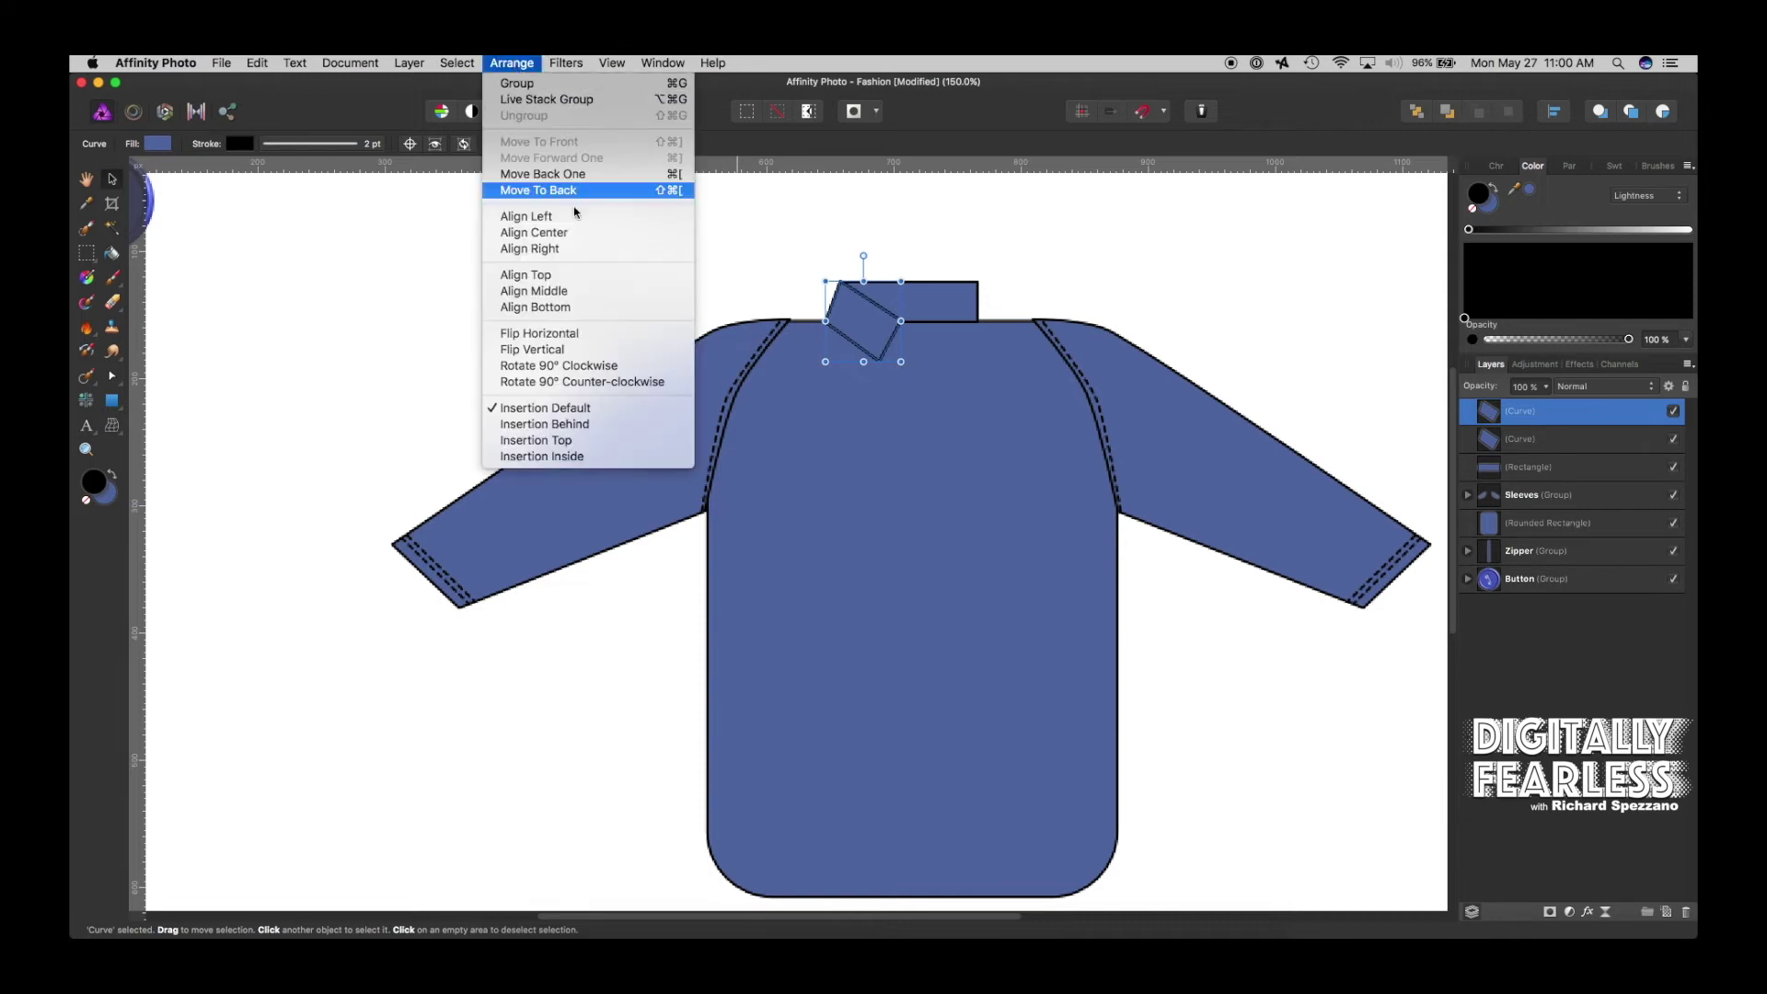
pyautogui.click(583, 333)
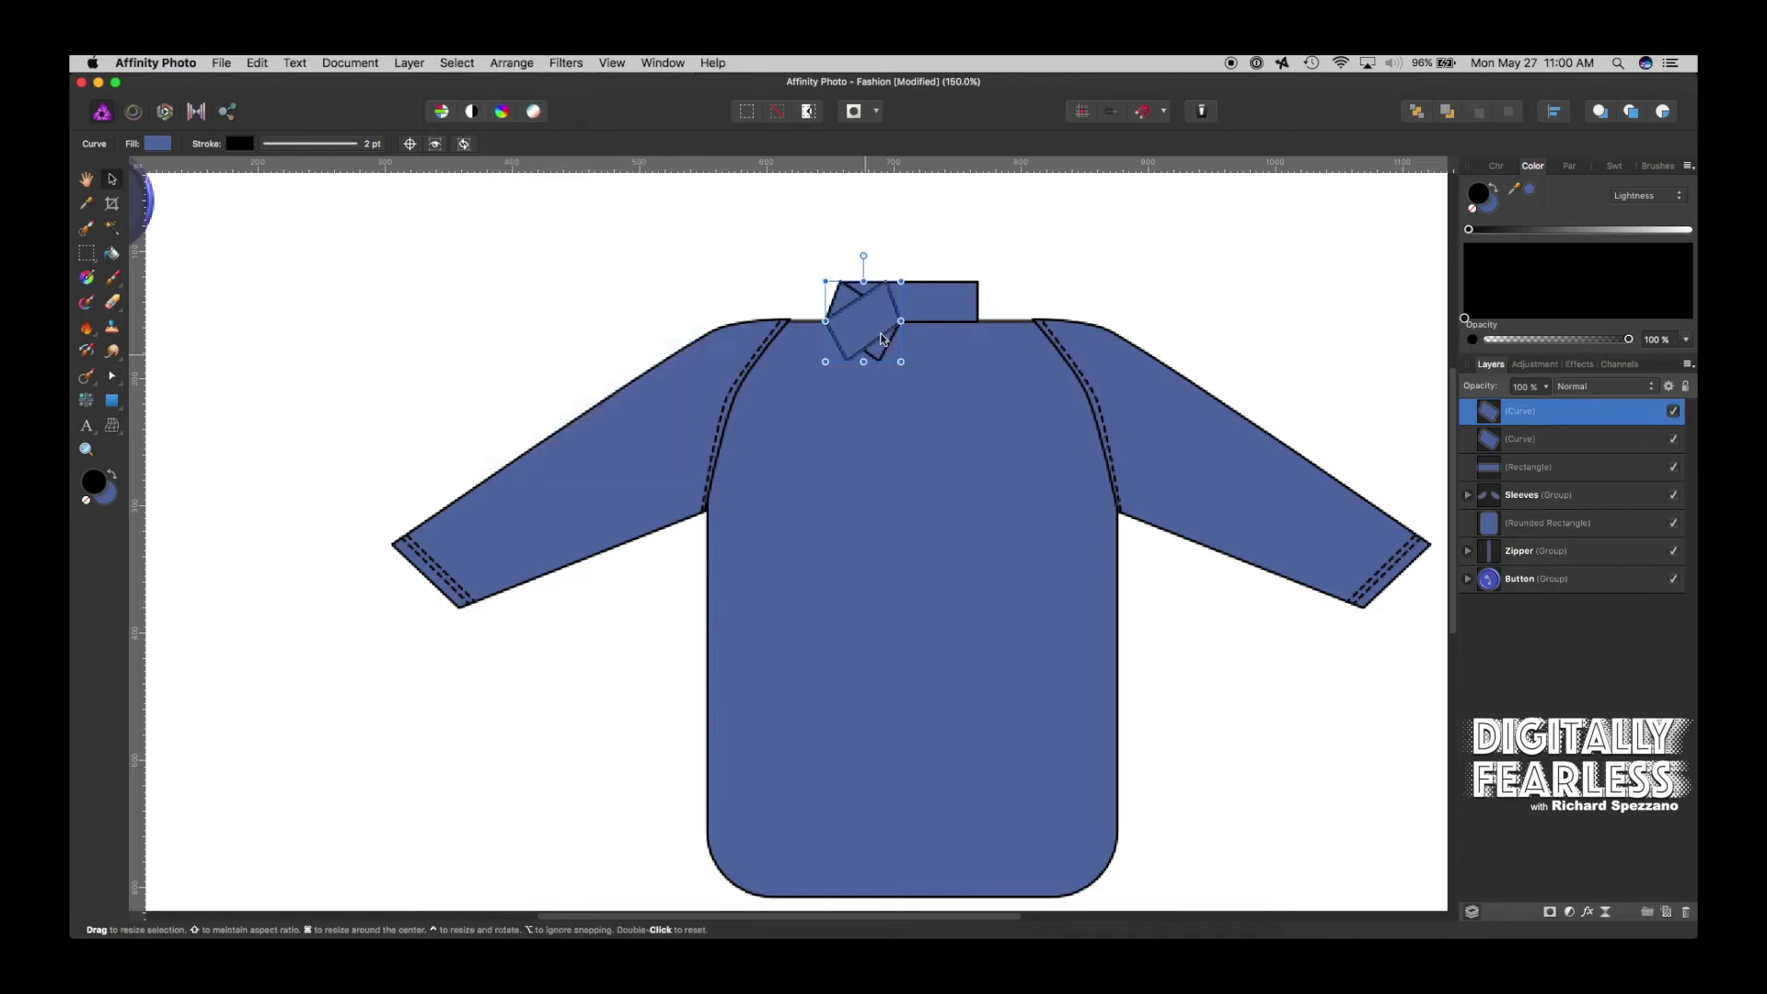
pyautogui.moveTo(880, 318); pyautogui.dragTo(971, 319)
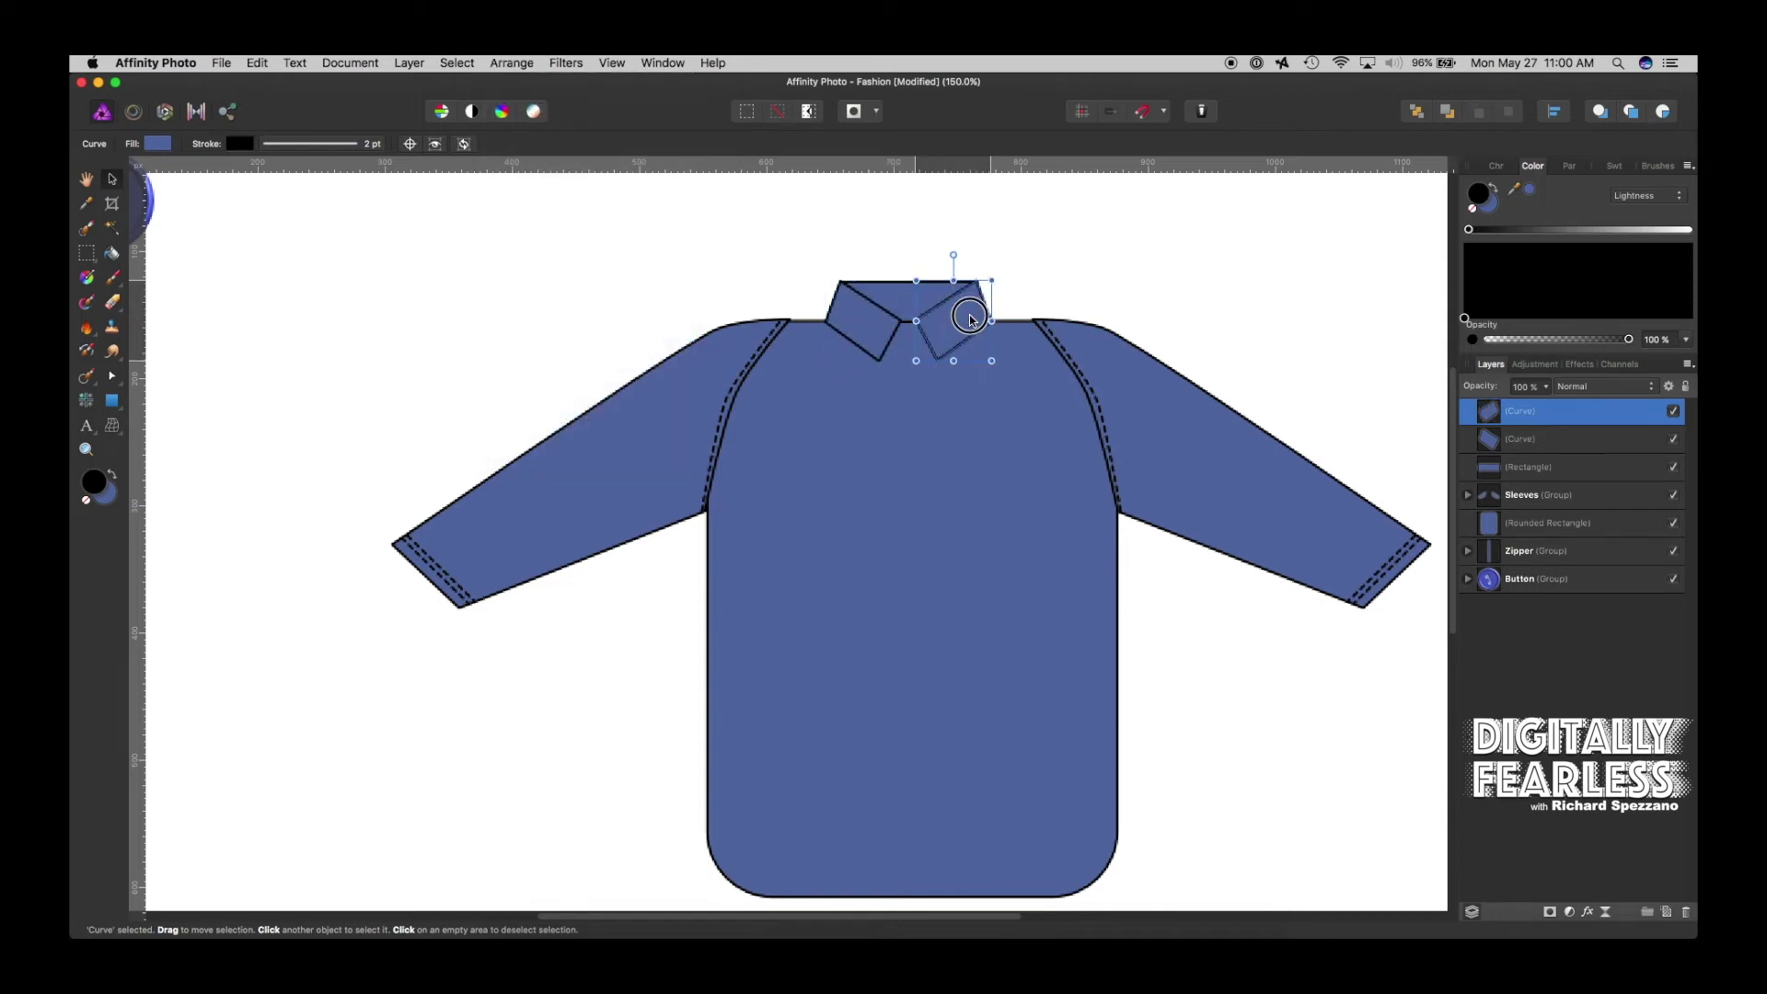
pyautogui.click(1096, 295)
pyautogui.click(930, 338)
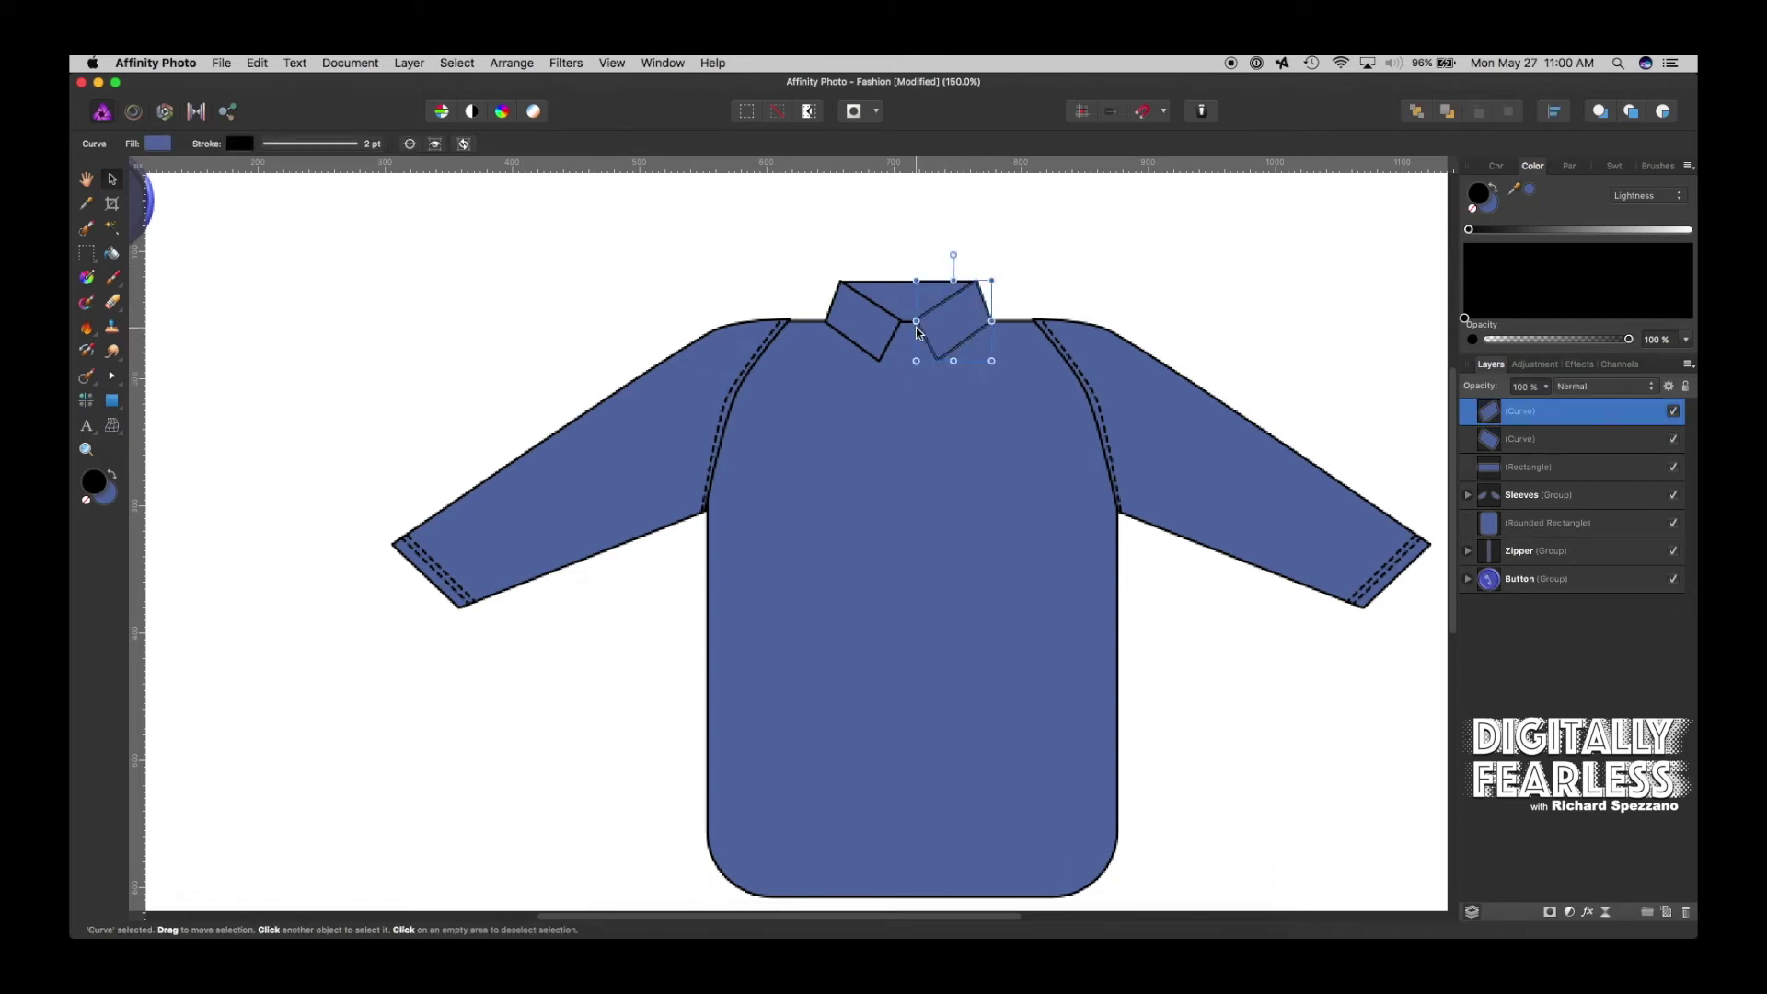
pyautogui.click(631, 292)
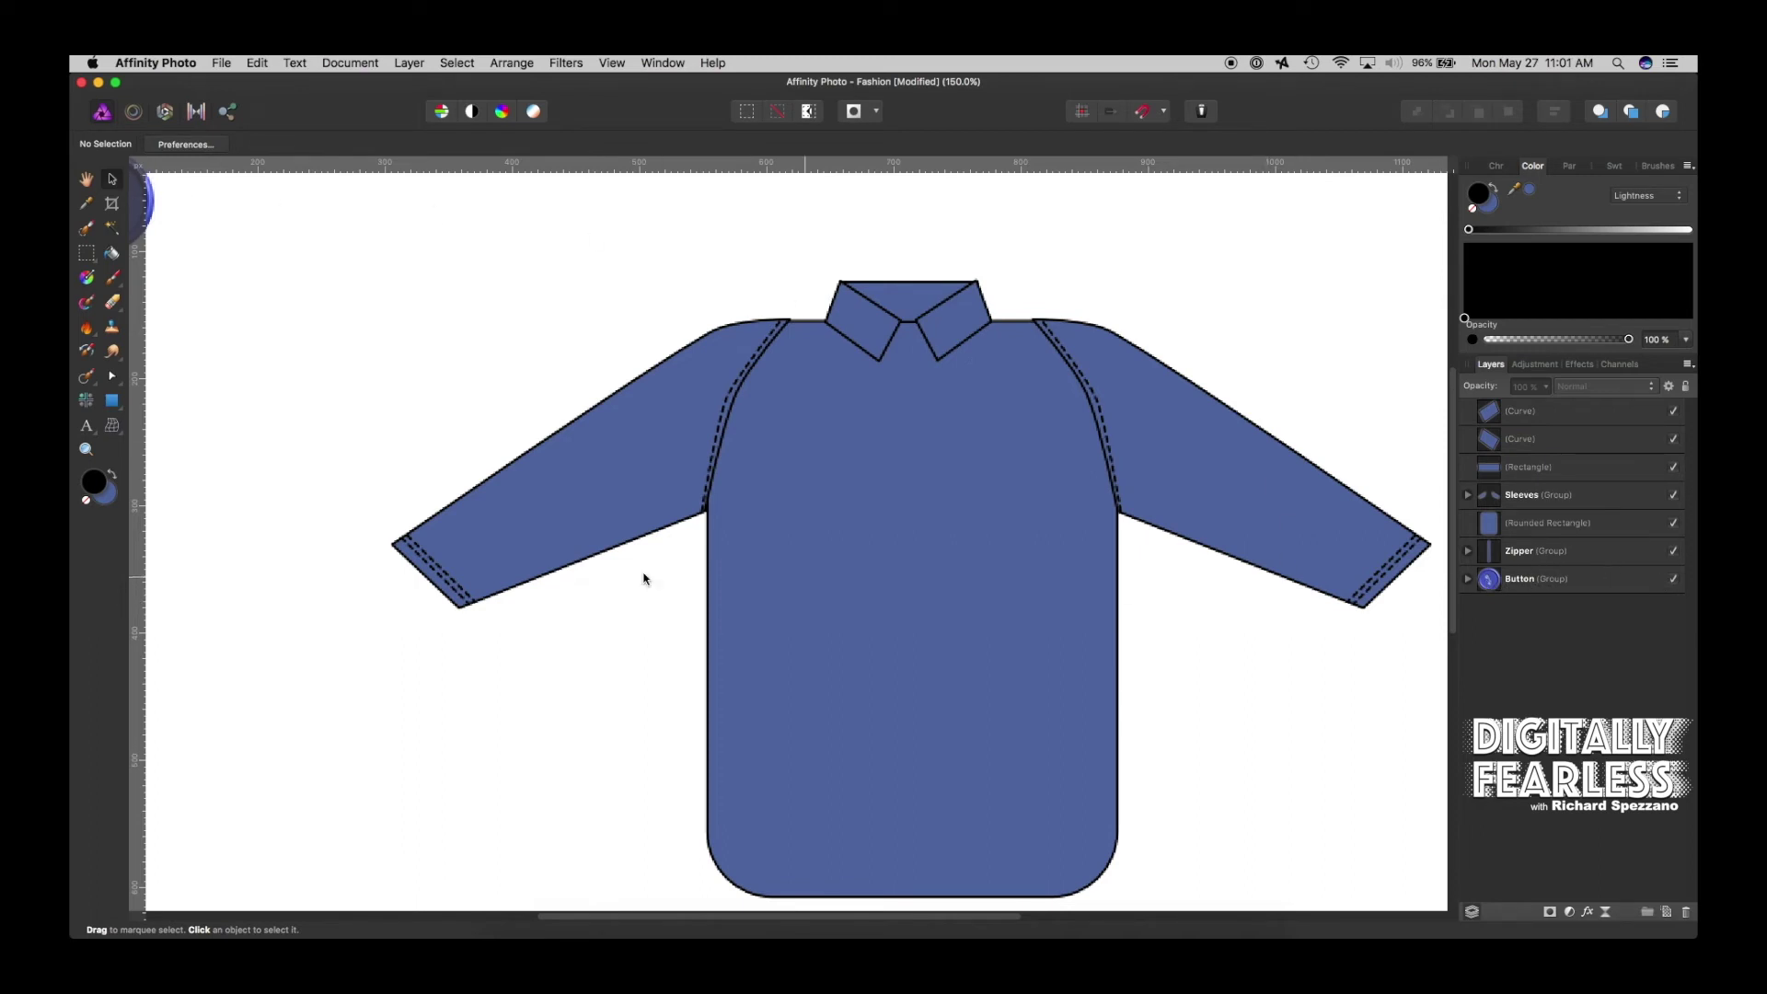
# Duplicate the Button group, bring the copy to the top of the layer stack, and place it on the chest below the collar
pyautogui.press('super+minus')
pyautogui.press('super+minus')
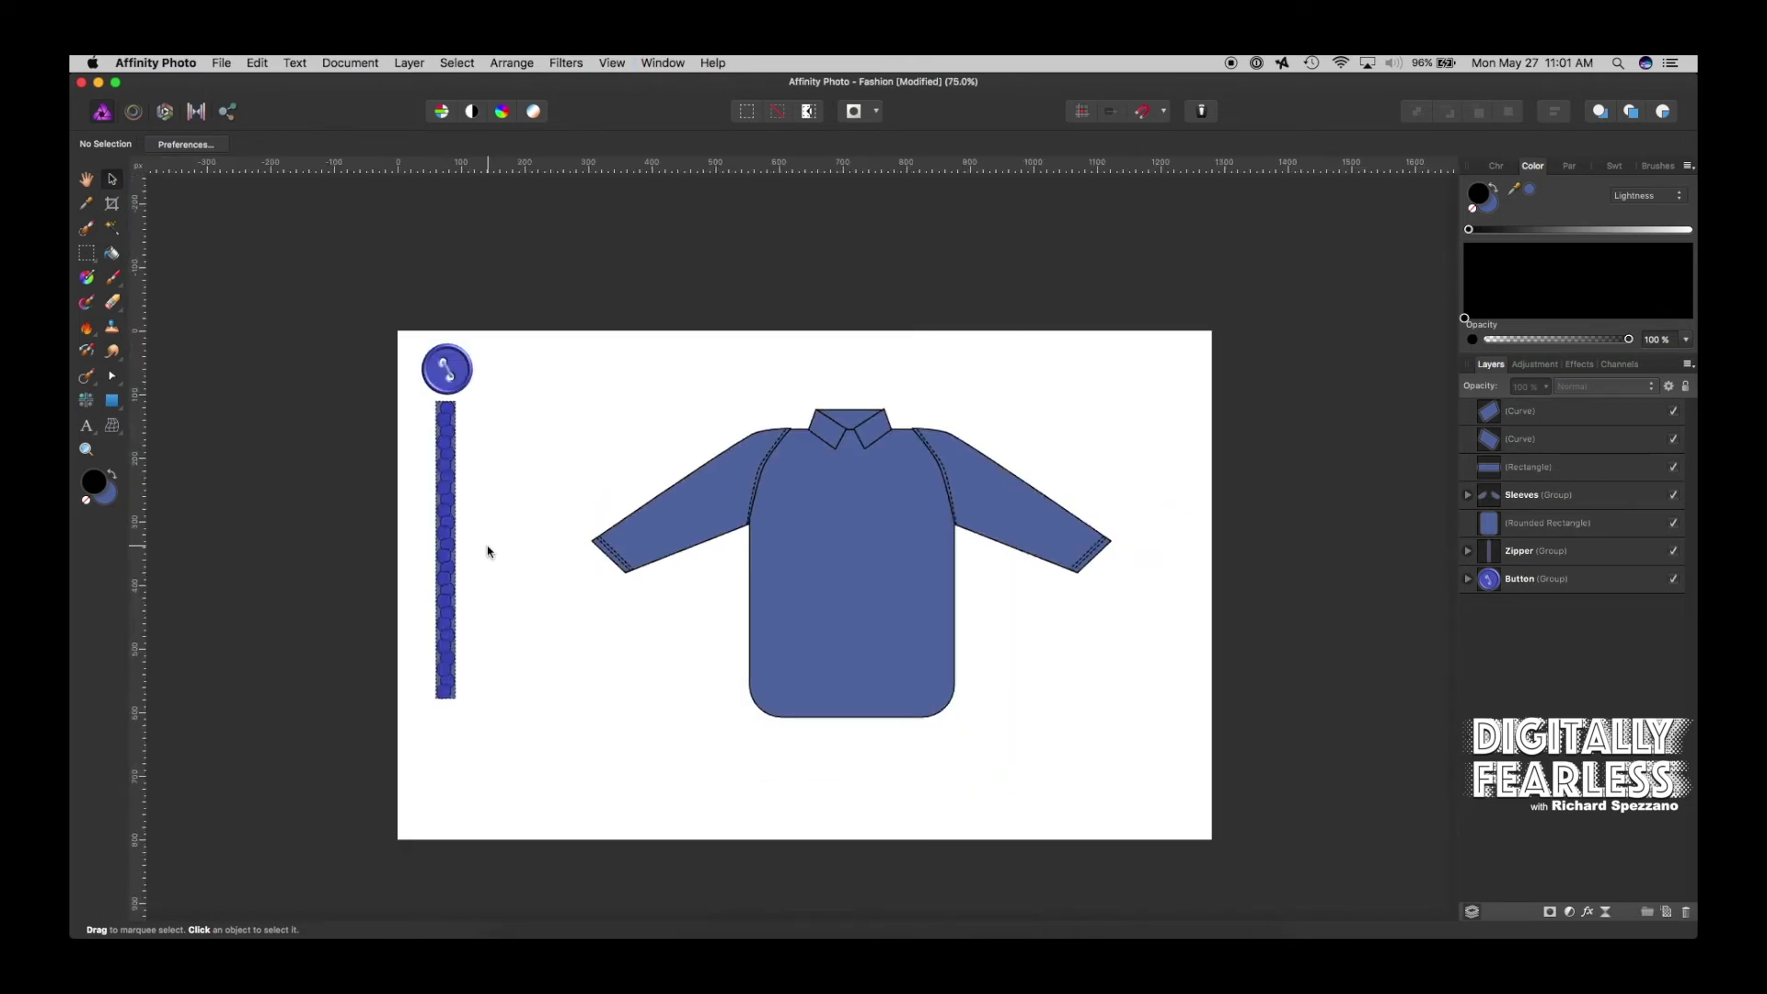
pyautogui.click(453, 385)
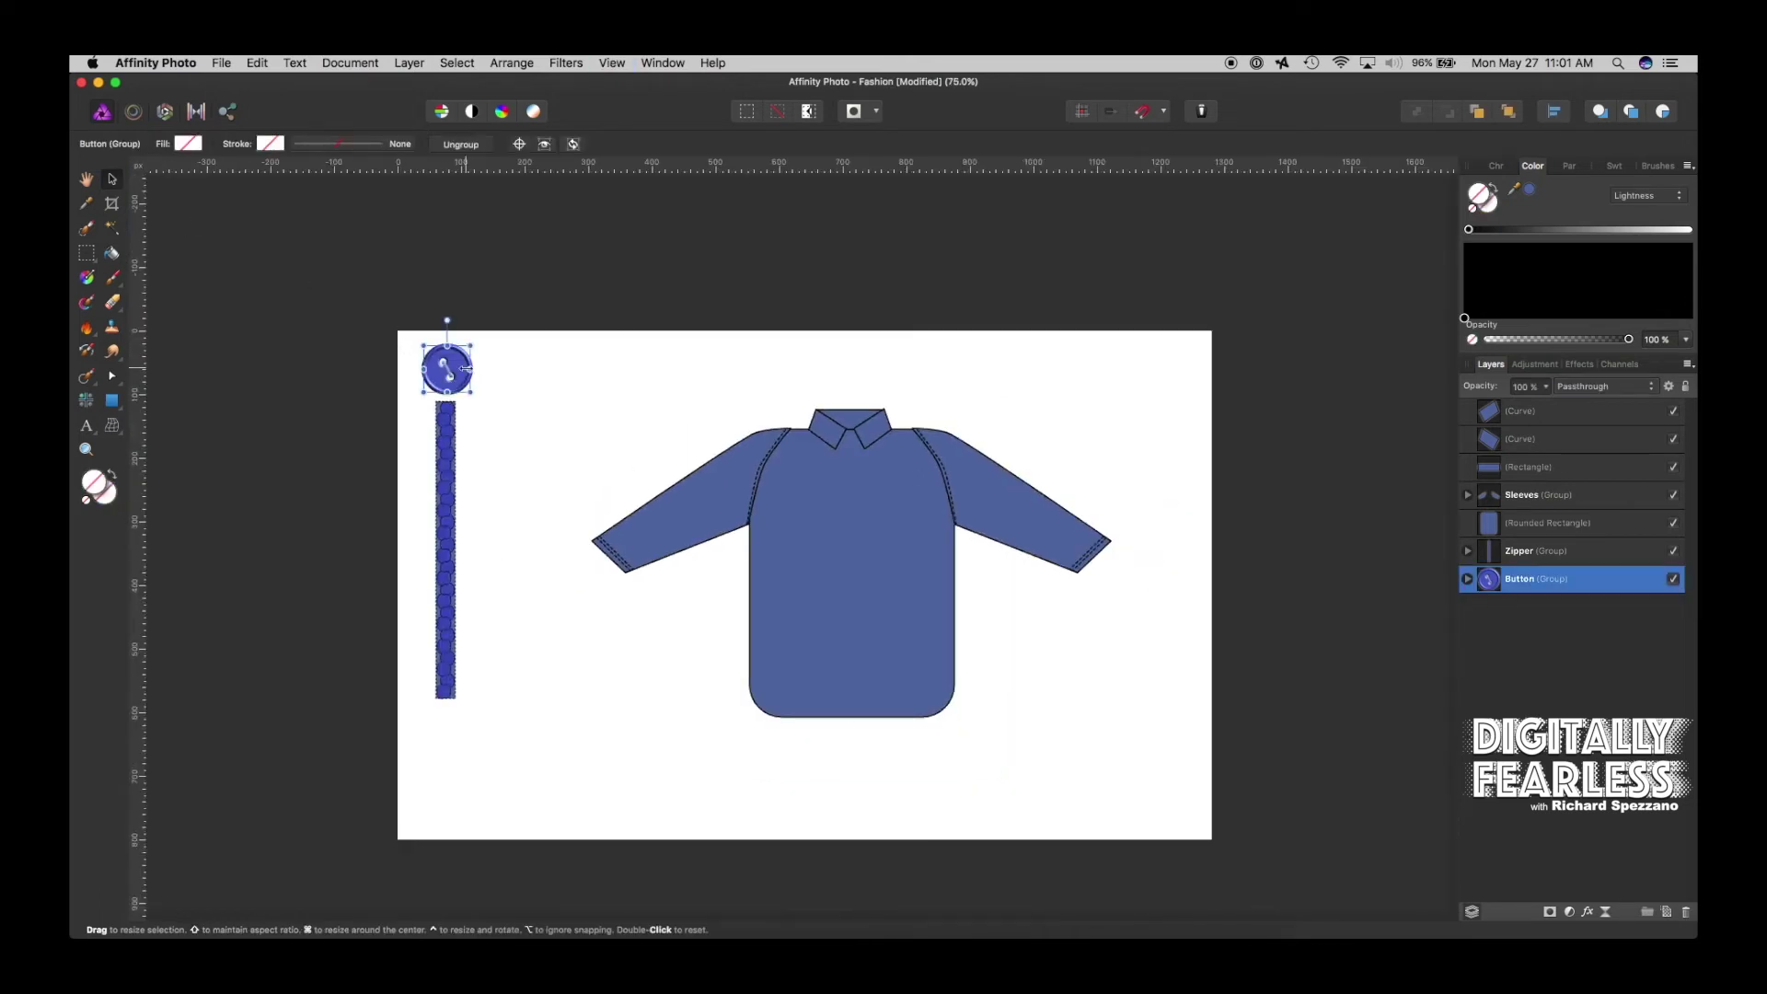
pyautogui.press('super+j')
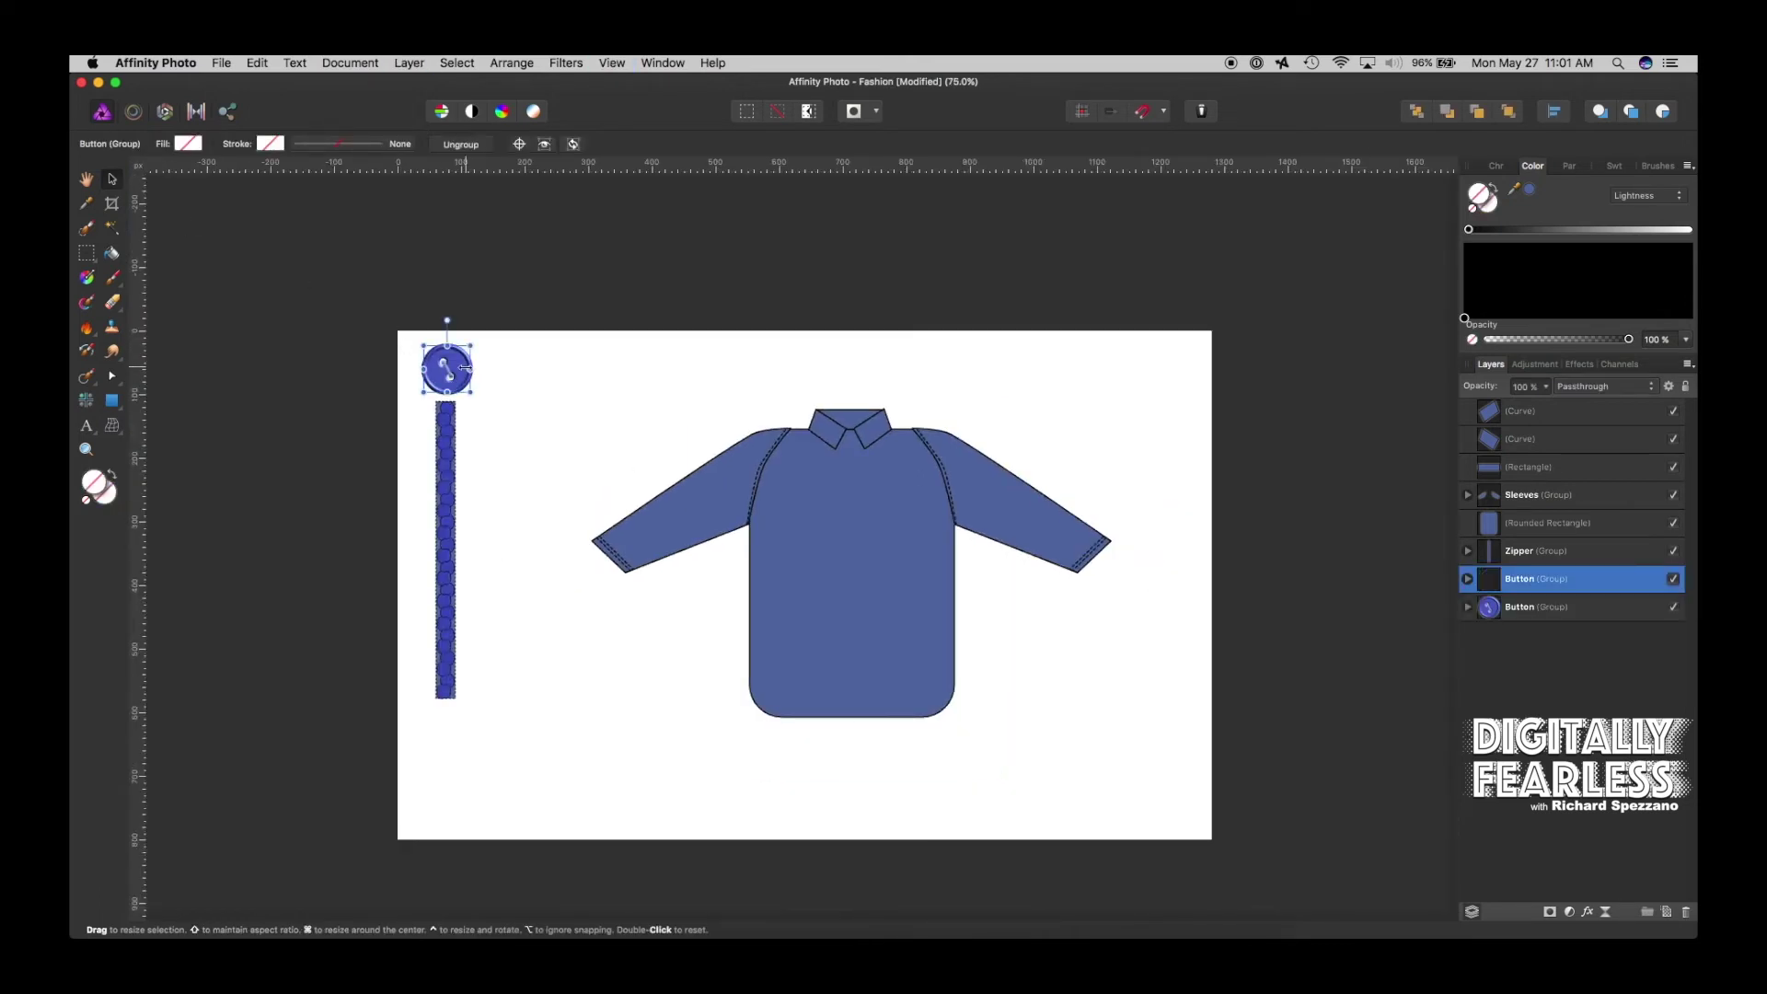
pyautogui.moveTo(451, 370); pyautogui.dragTo(713, 419)
pyautogui.moveTo(1495, 583); pyautogui.dragTo(1487, 406)
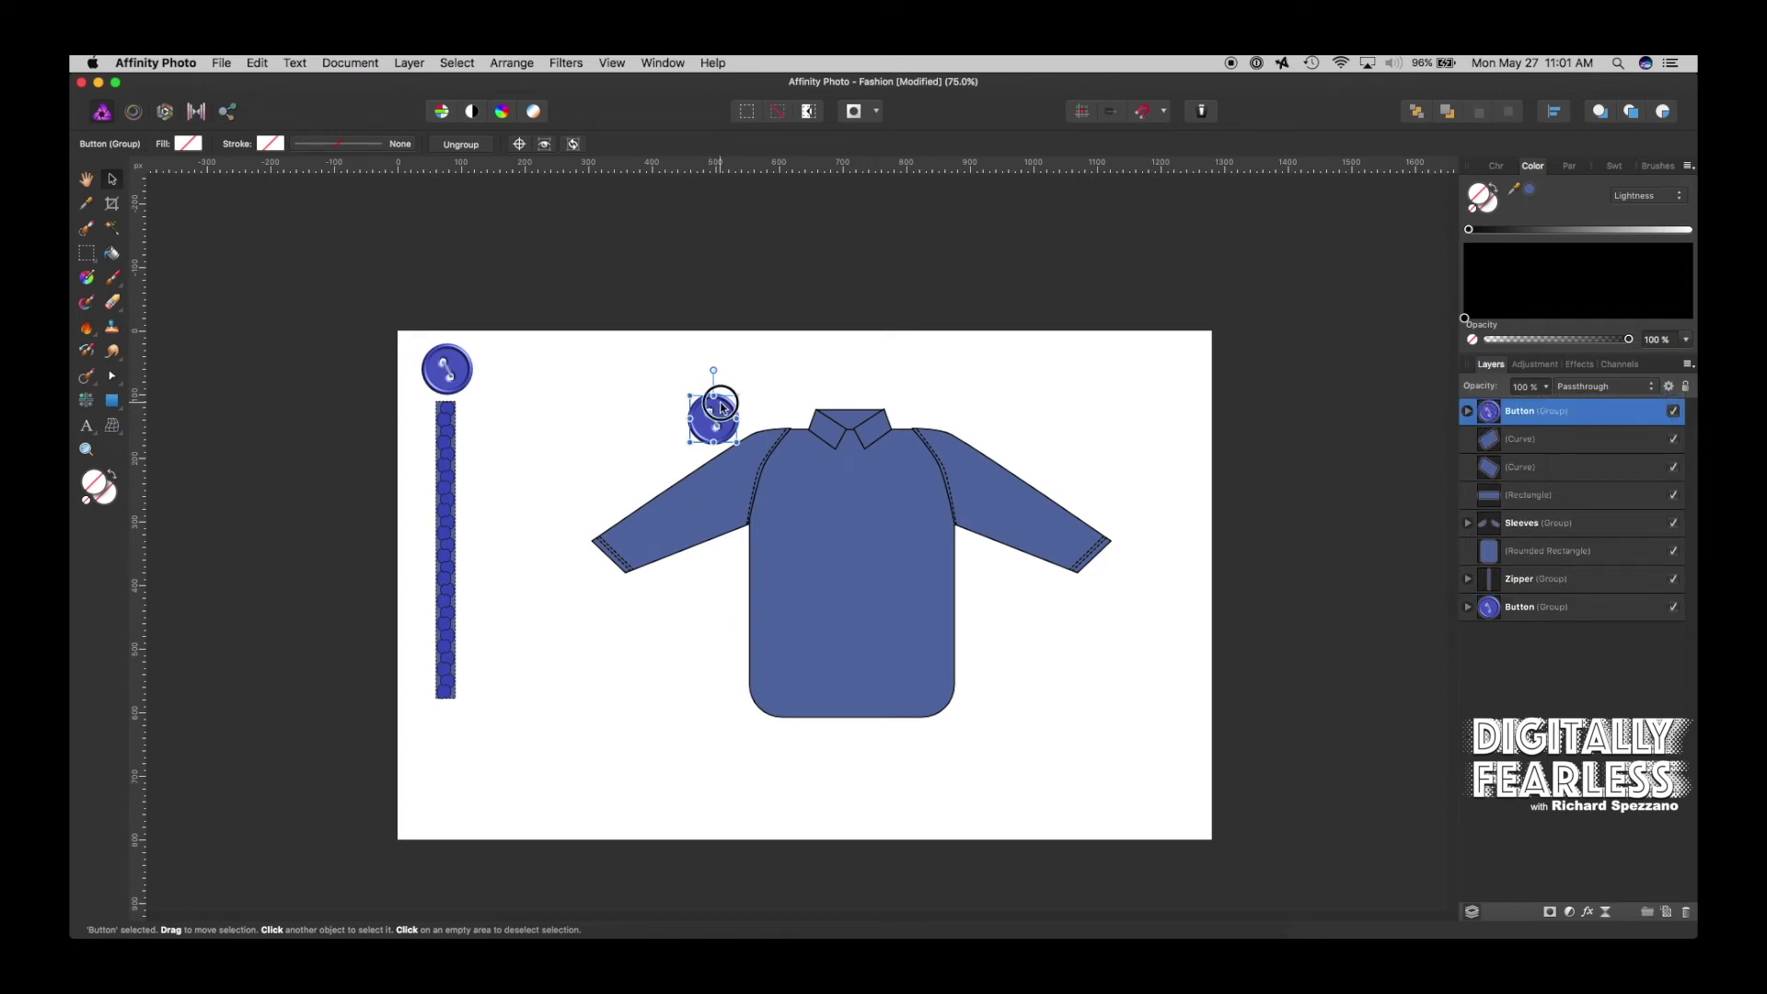
pyautogui.moveTo(722, 406); pyautogui.dragTo(855, 467)
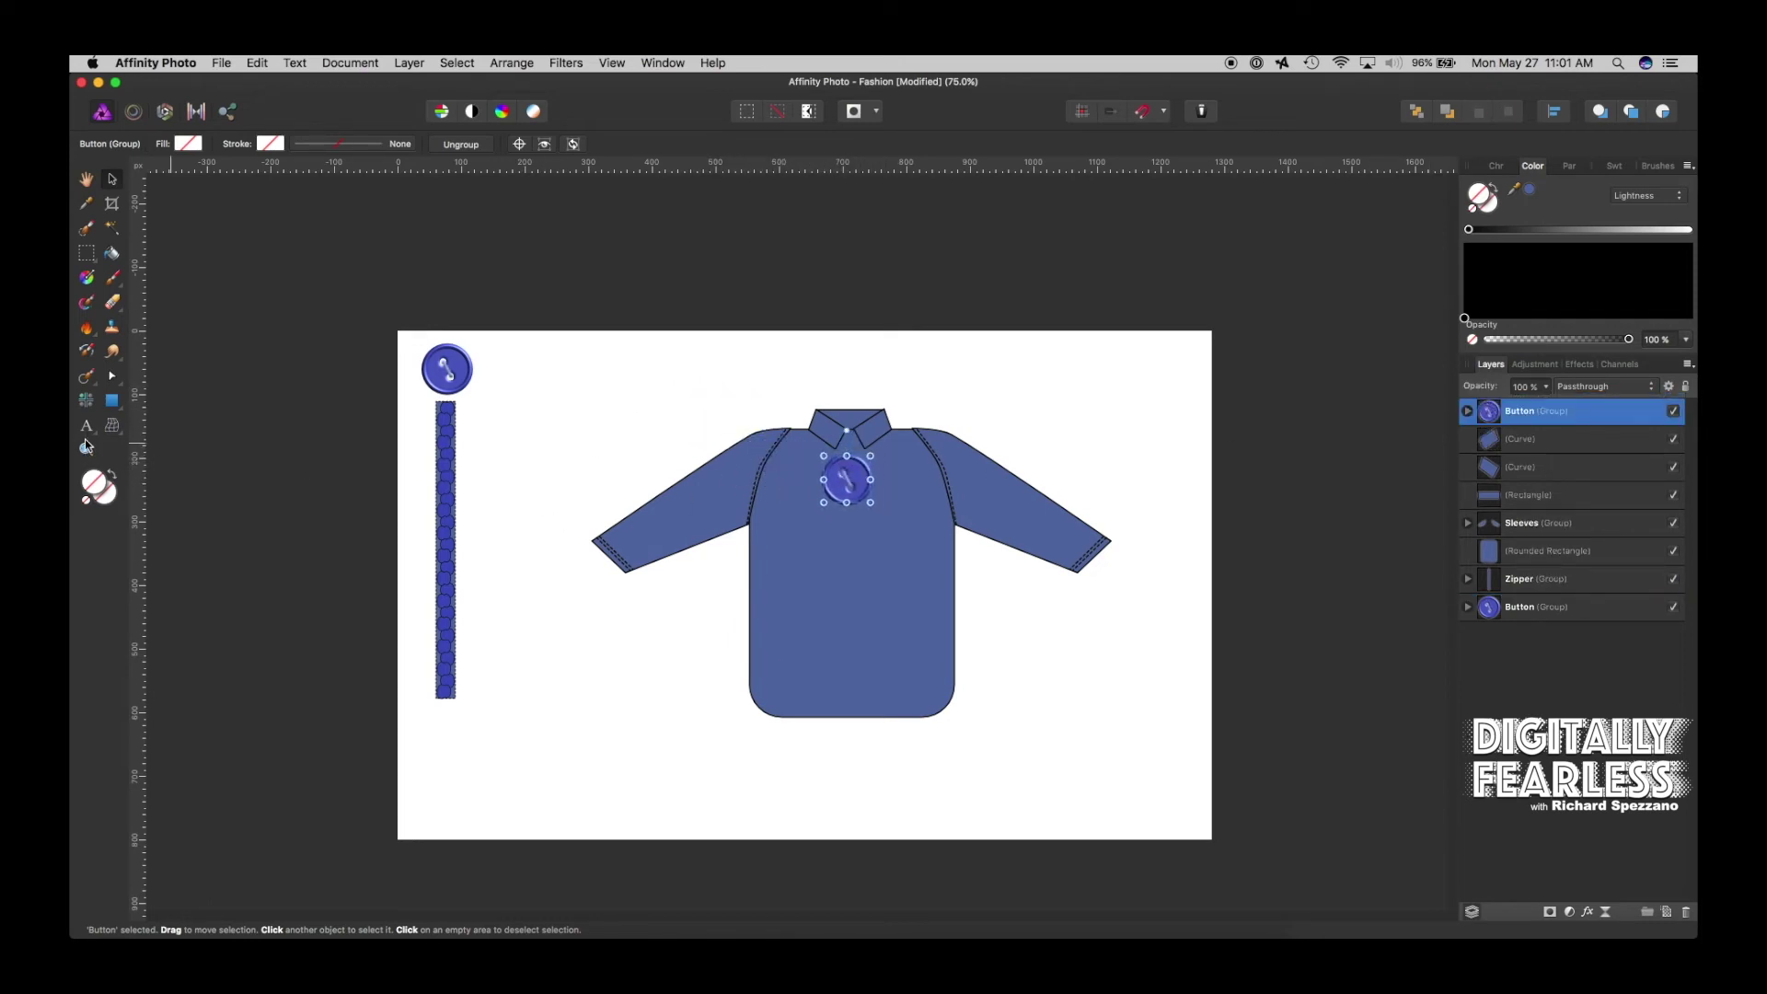
# Scale the button copy down proportionally and position it between the two collar flaps
pyautogui.click(86, 448)
pyautogui.click(845, 474)
pyautogui.click(846, 474)
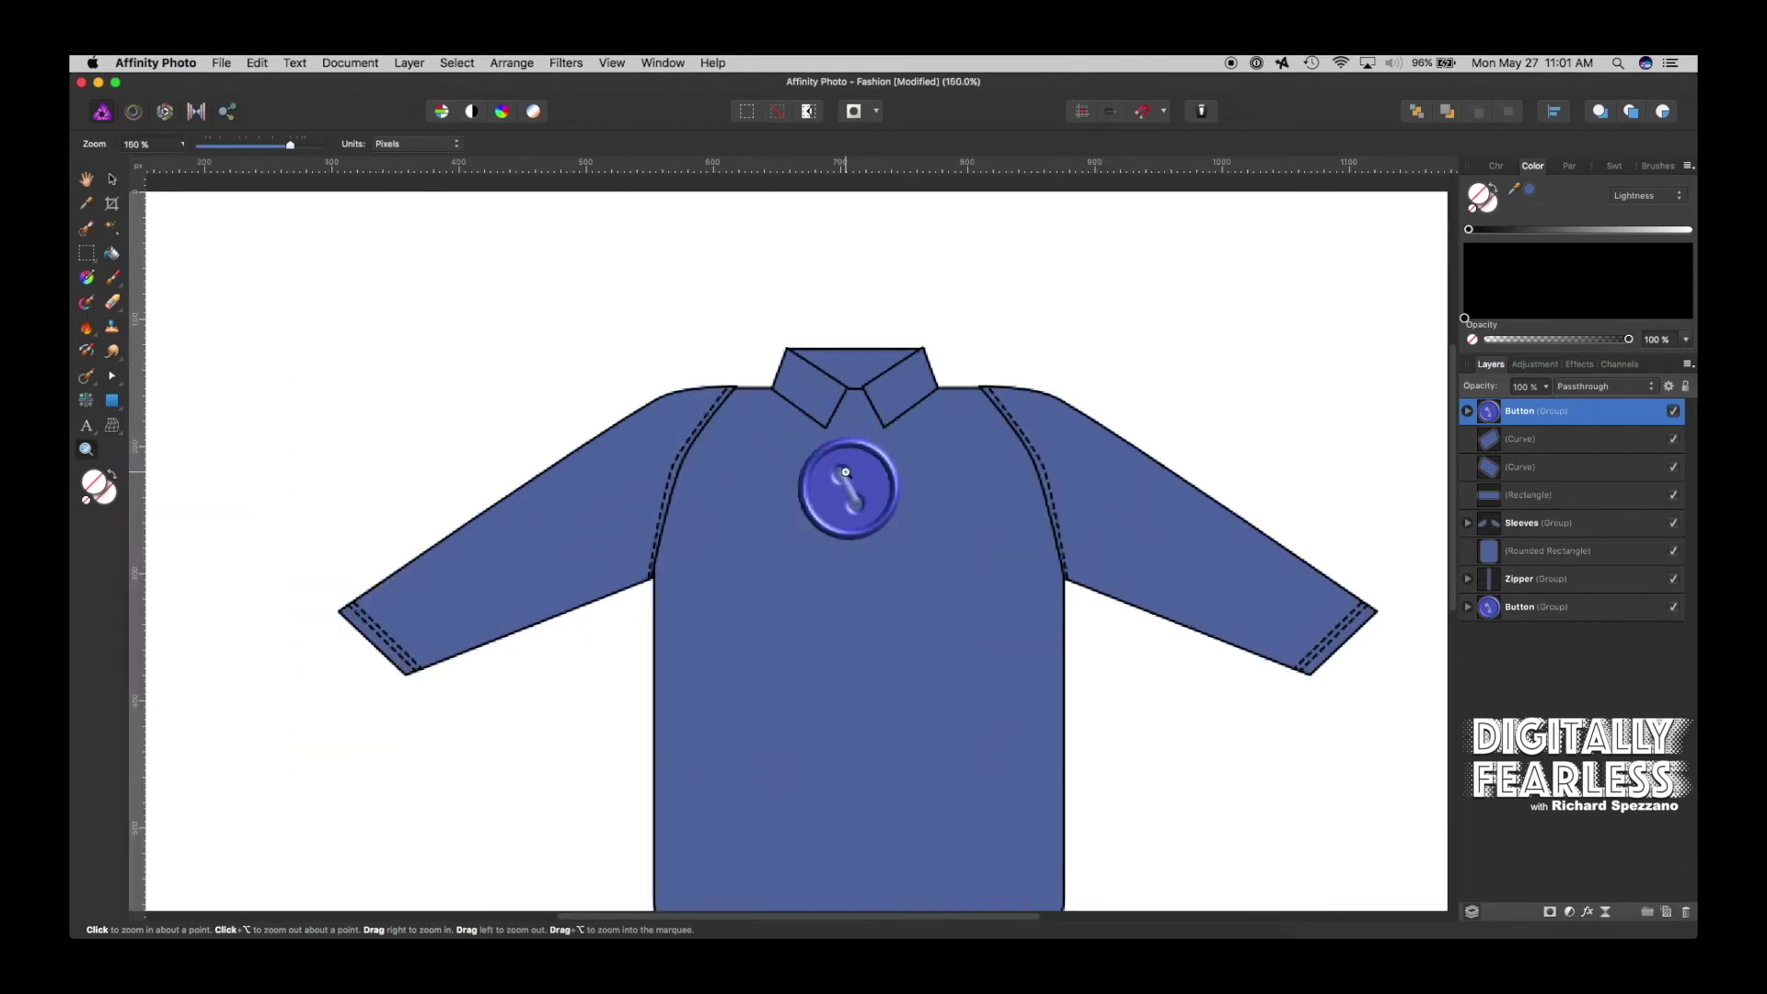
pyautogui.click(112, 180)
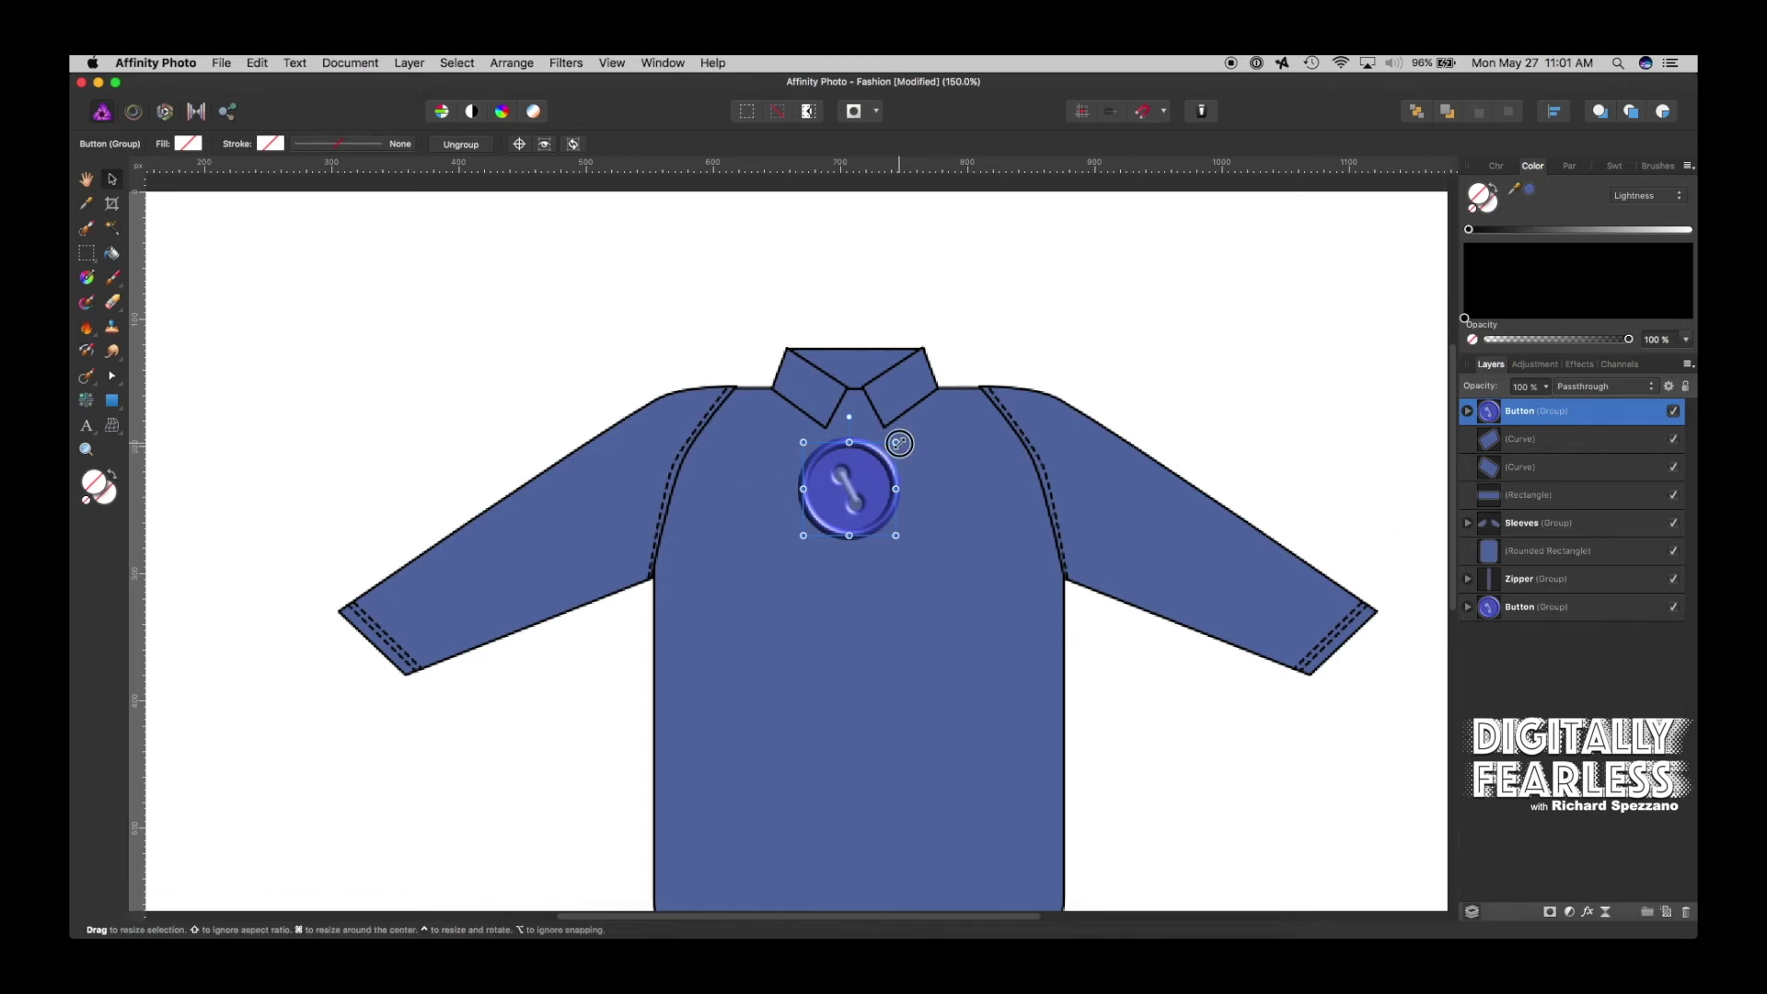
pyautogui.moveTo(897, 444); pyautogui.dragTo(856, 407)
pyautogui.click(1190, 363)
# Fine-tune the small button's size and position so it sits just below the collar opening
pyautogui.click(85, 450)
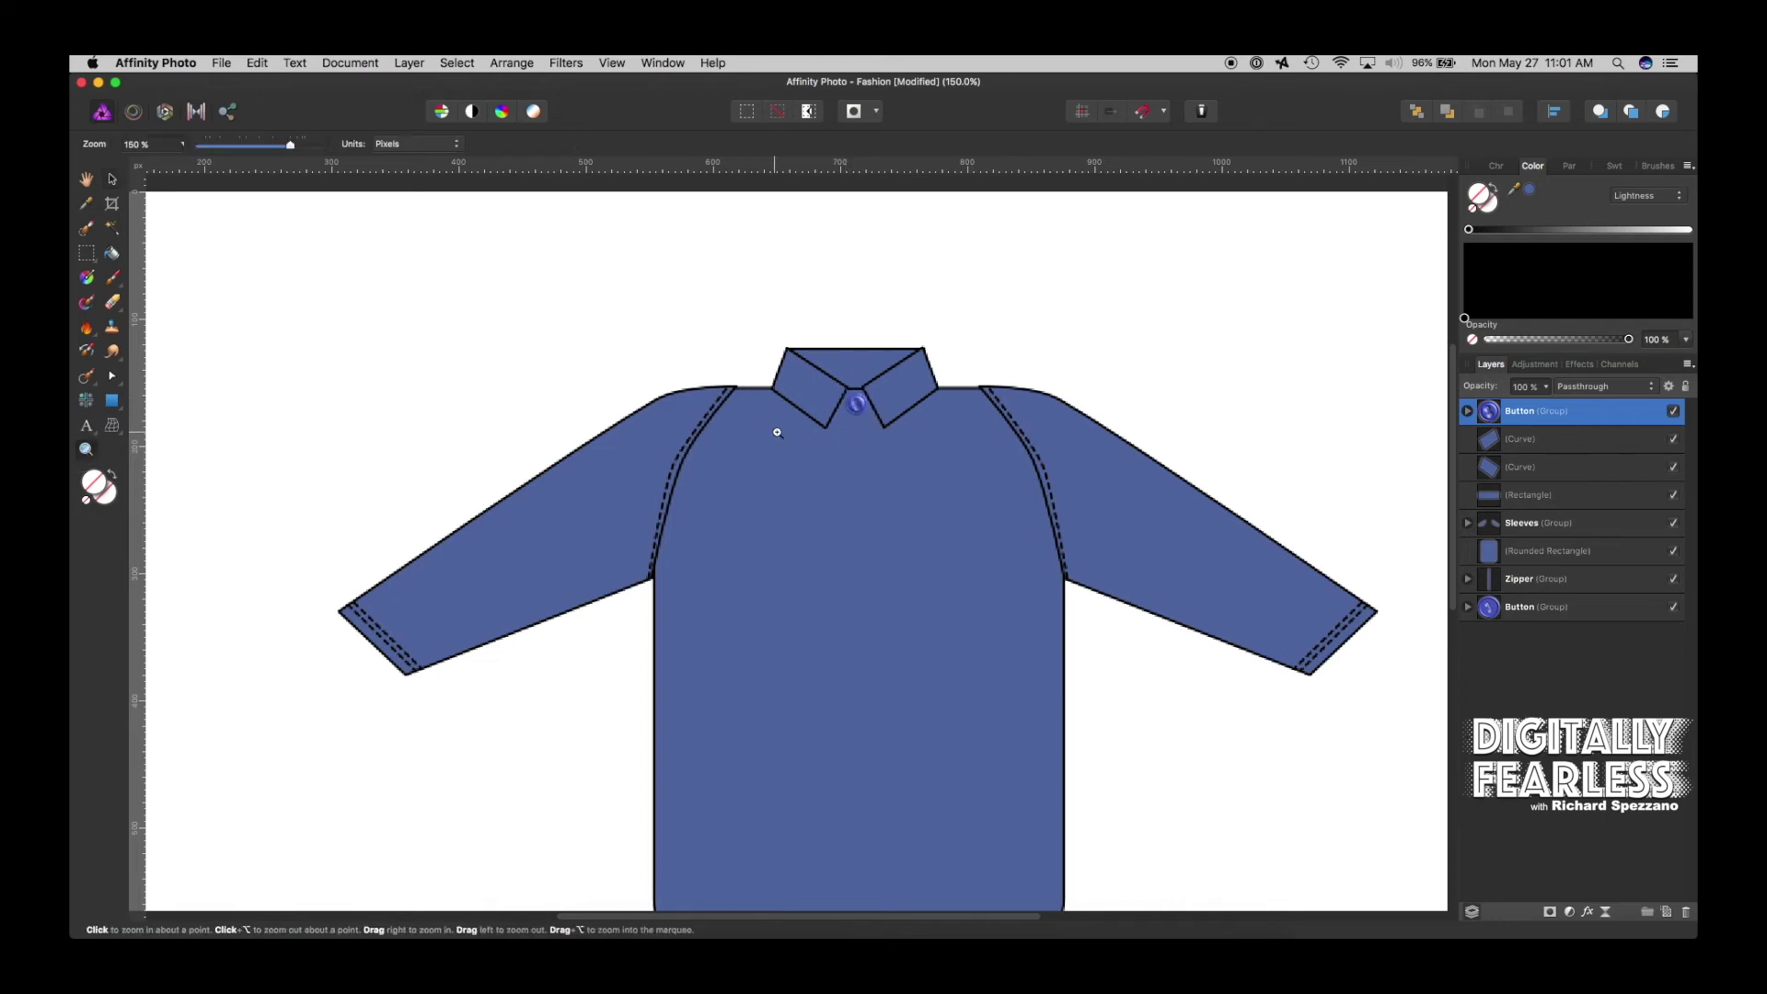
pyautogui.click(855, 405)
pyautogui.click(856, 407)
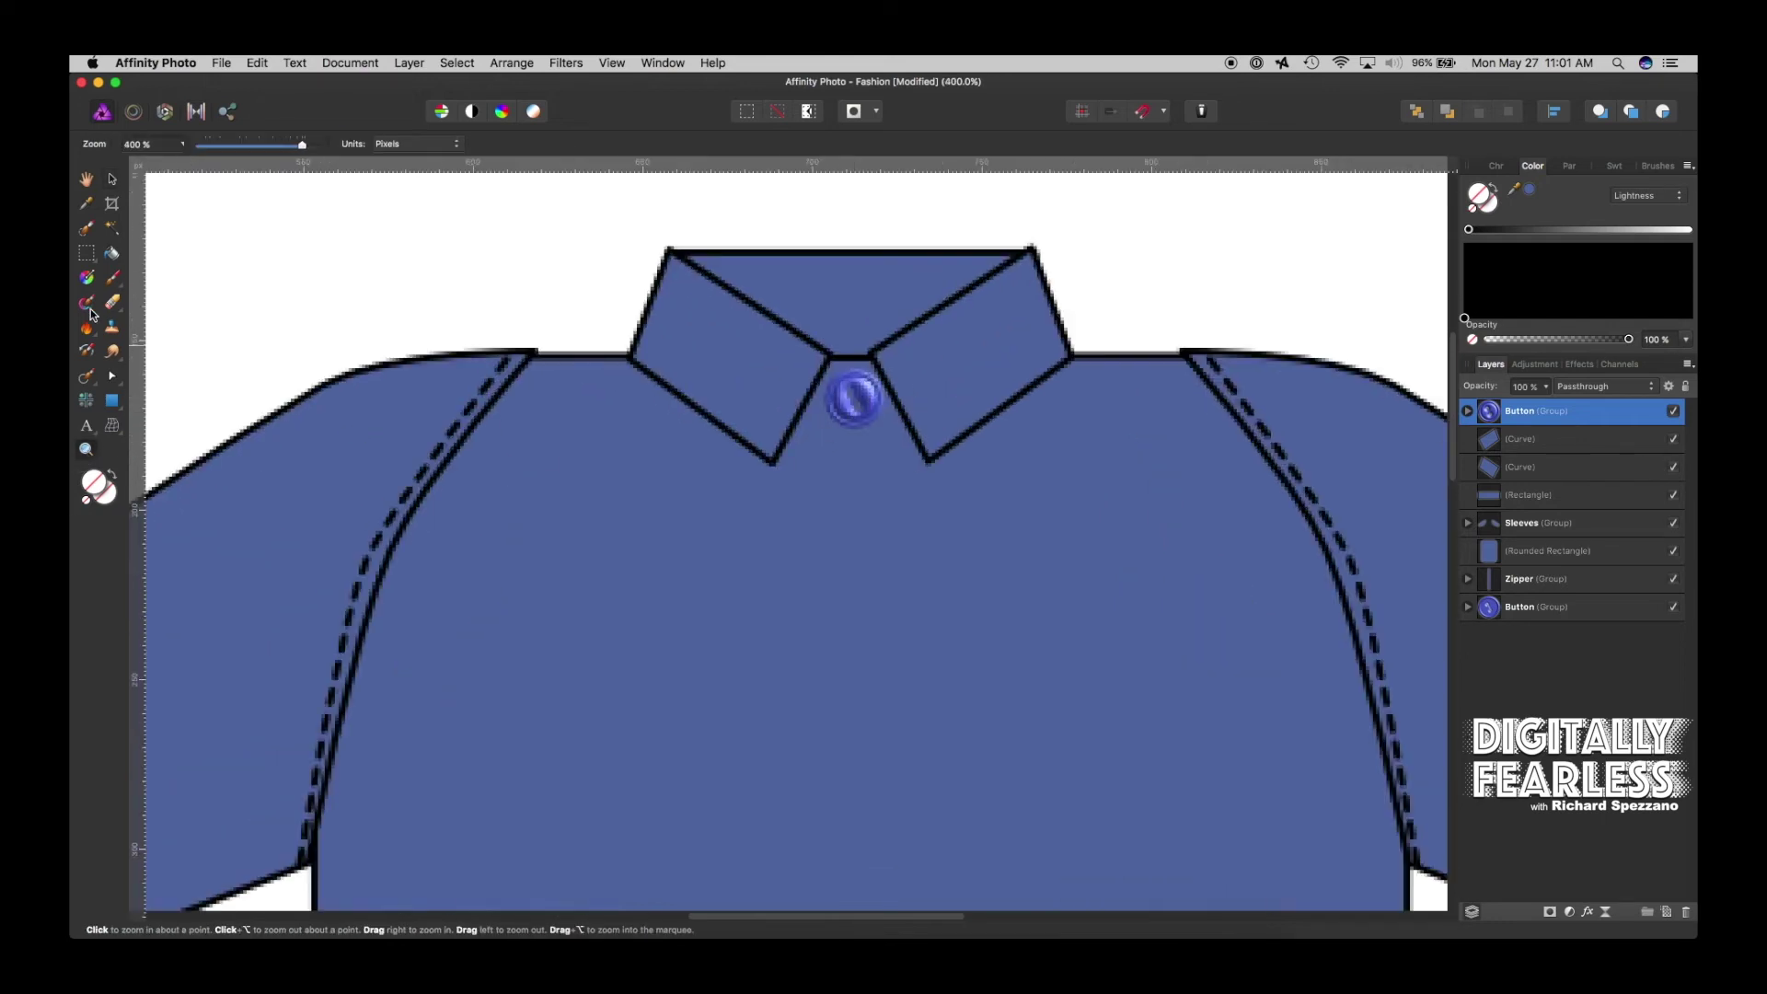
pyautogui.click(112, 180)
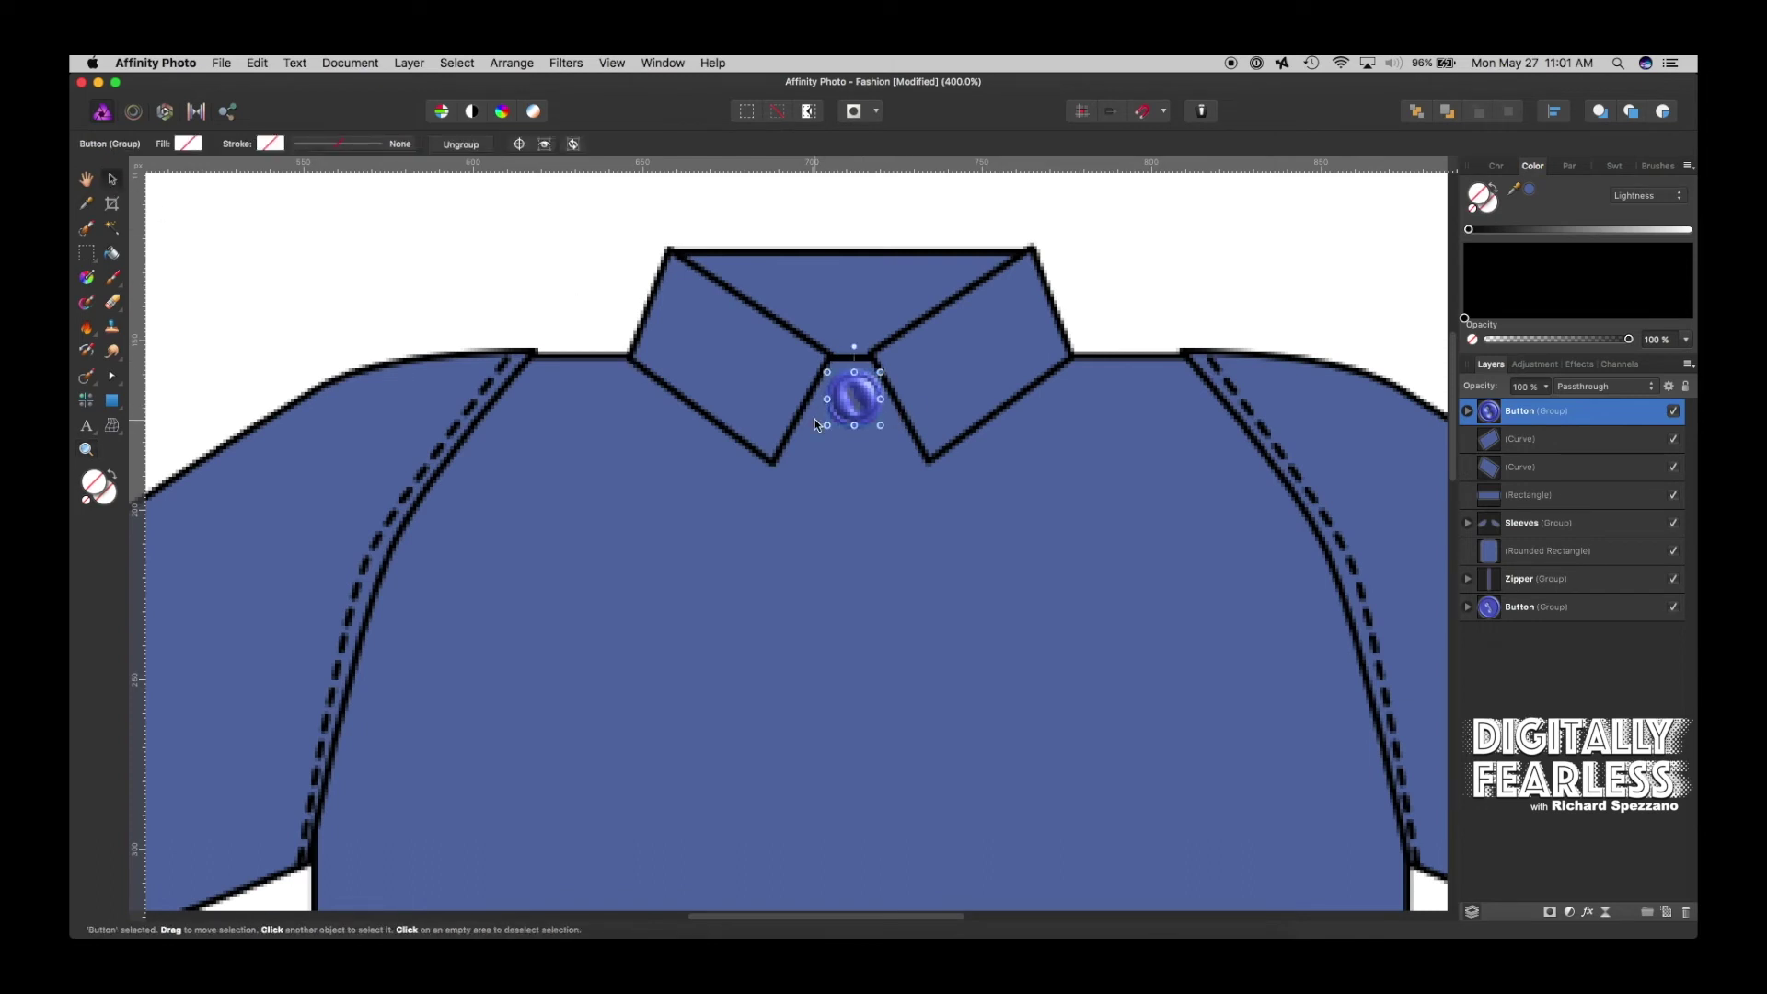
pyautogui.moveTo(858, 380); pyautogui.dragTo(858, 387)
# Reduce the 3D effect radius of the small button's base pixel layer to 0.4 px
pyautogui.click(1467, 411)
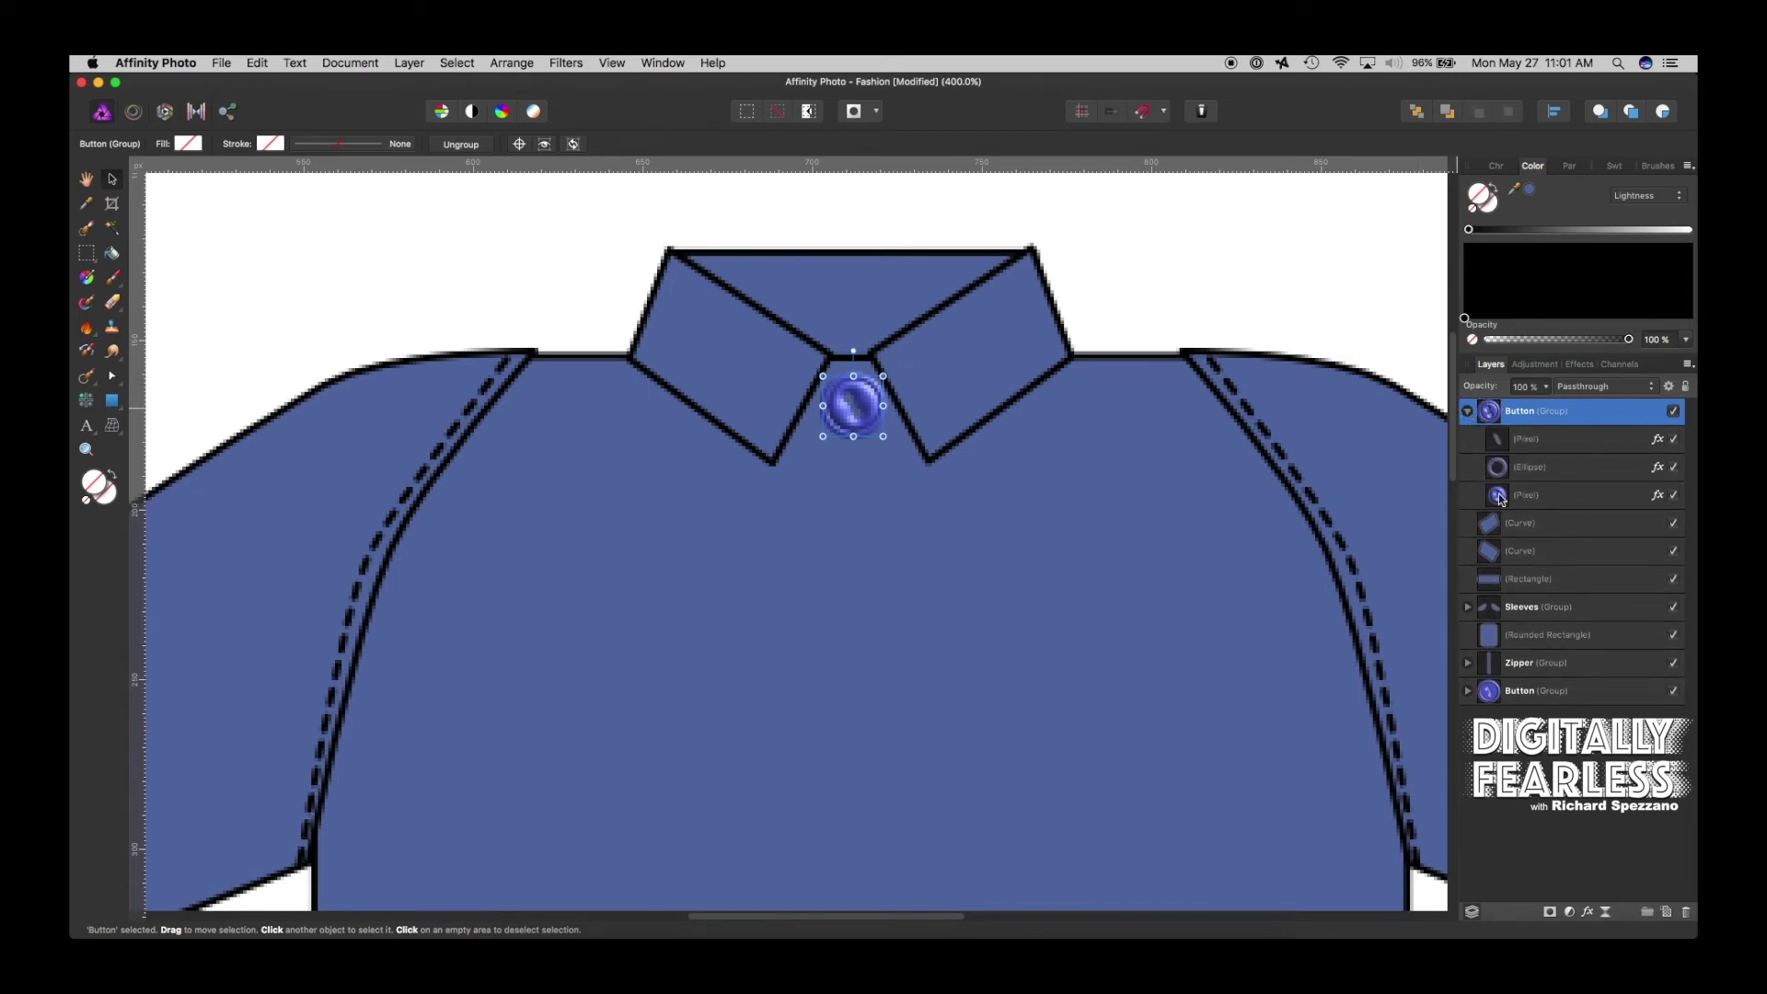
pyautogui.click(1558, 497)
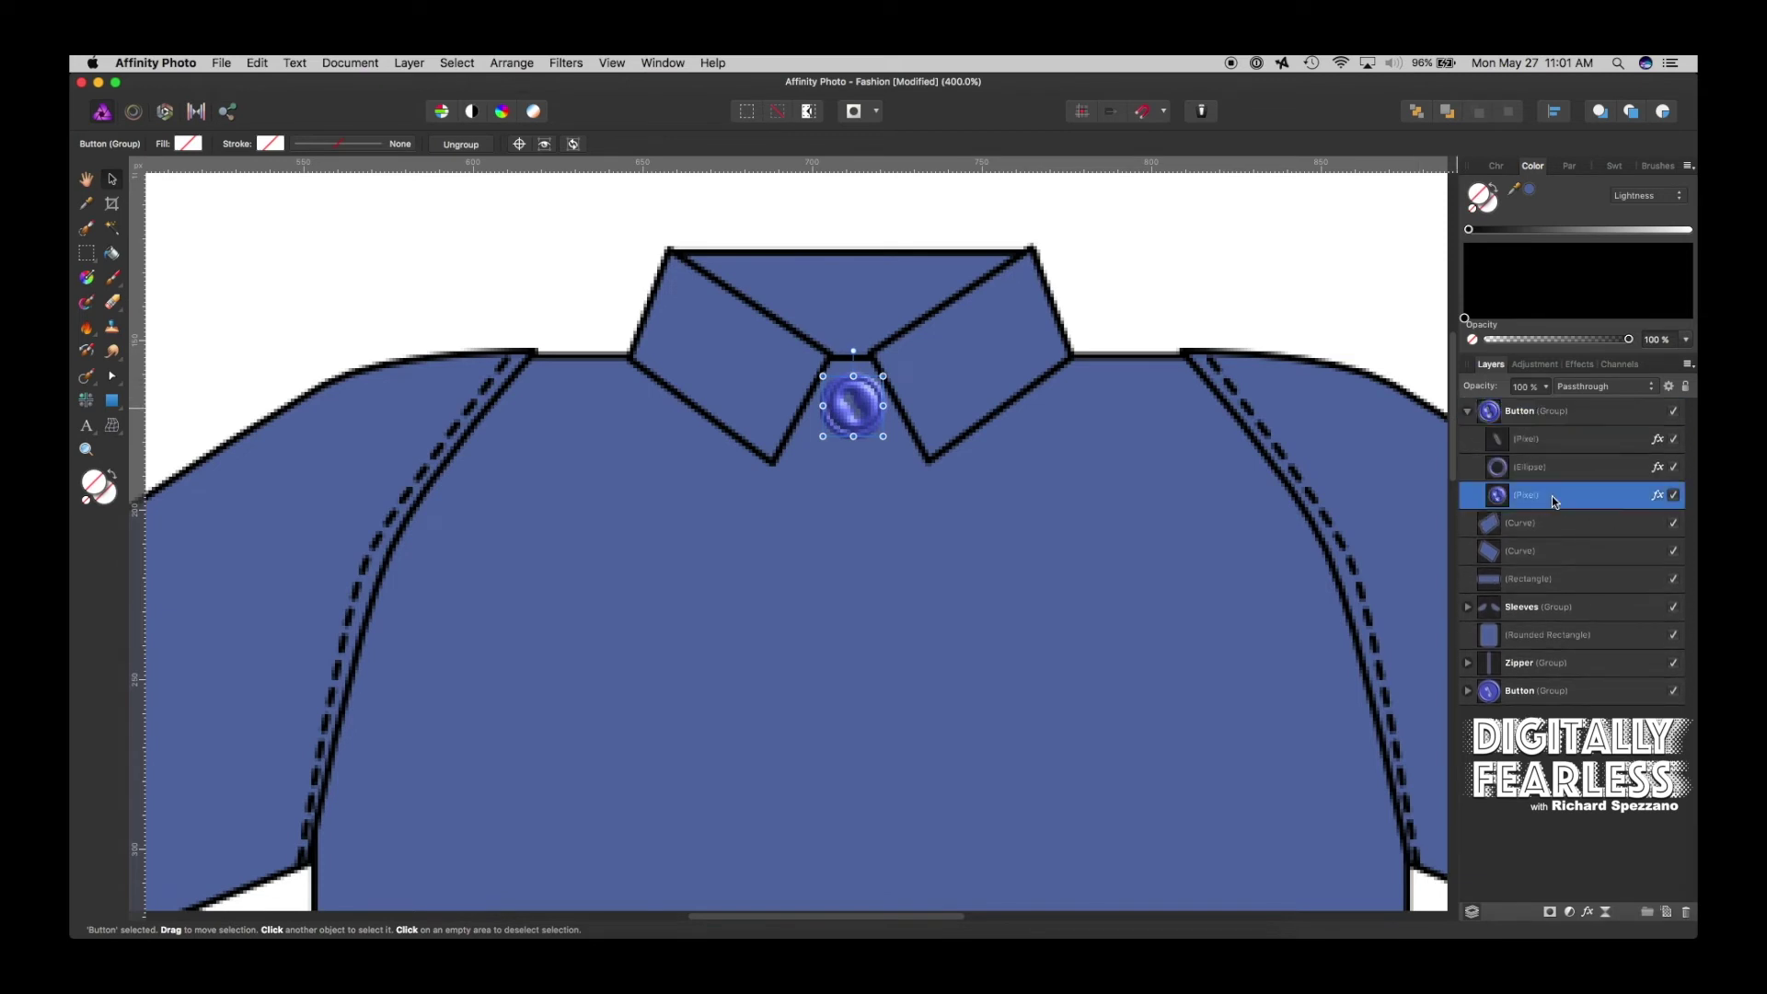
pyautogui.click(1658, 496)
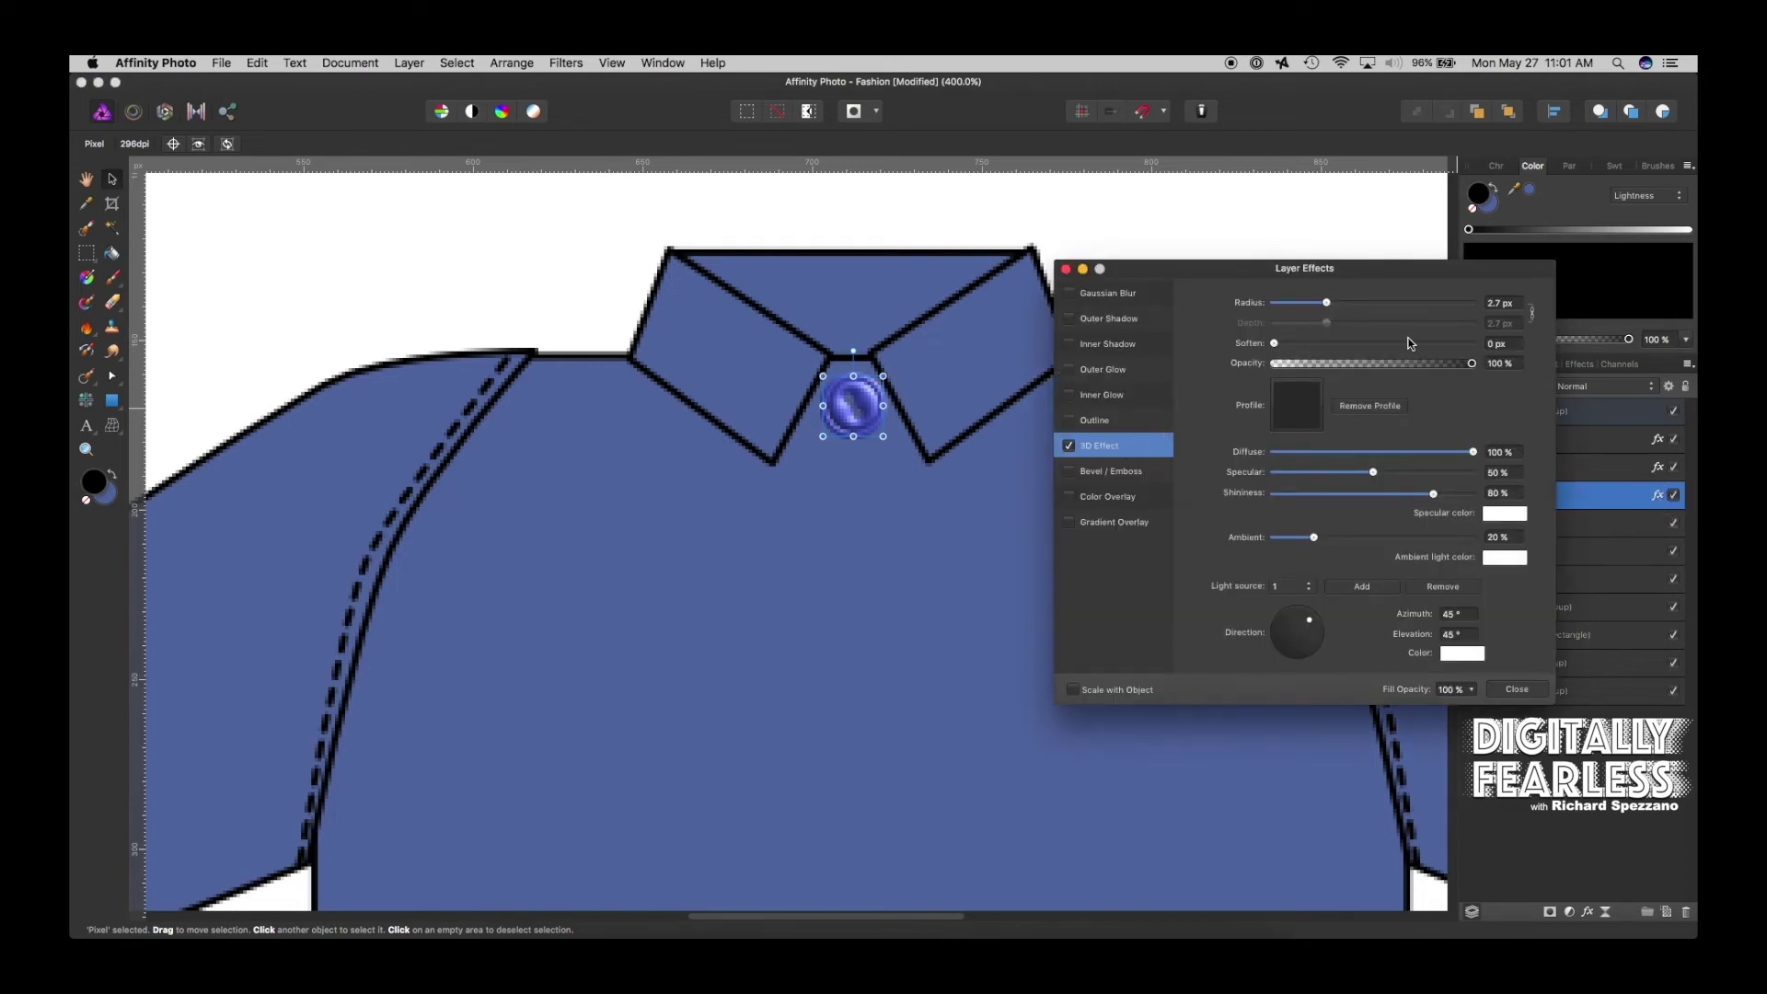
pyautogui.moveTo(1326, 306)
pyautogui.mouseDown()
pyautogui.moveTo(1268, 307)
pyautogui.moveTo(1293, 311)
pyautogui.mouseUp()
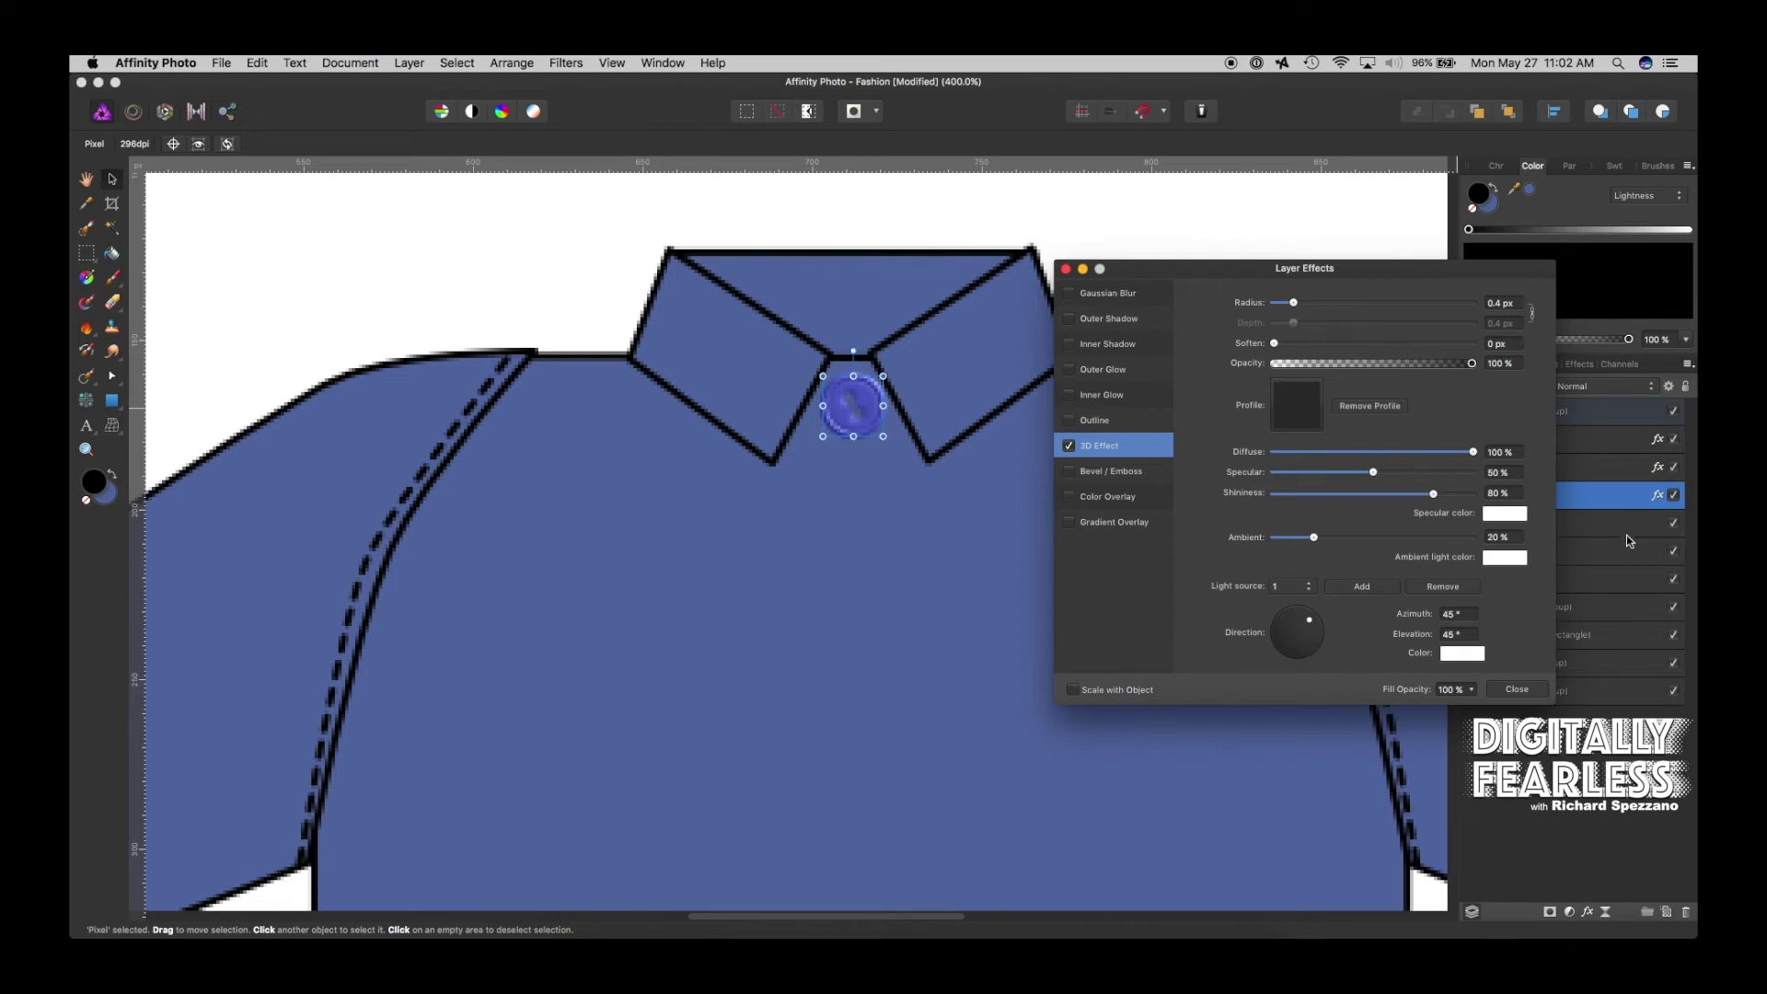
pyautogui.click(1064, 270)
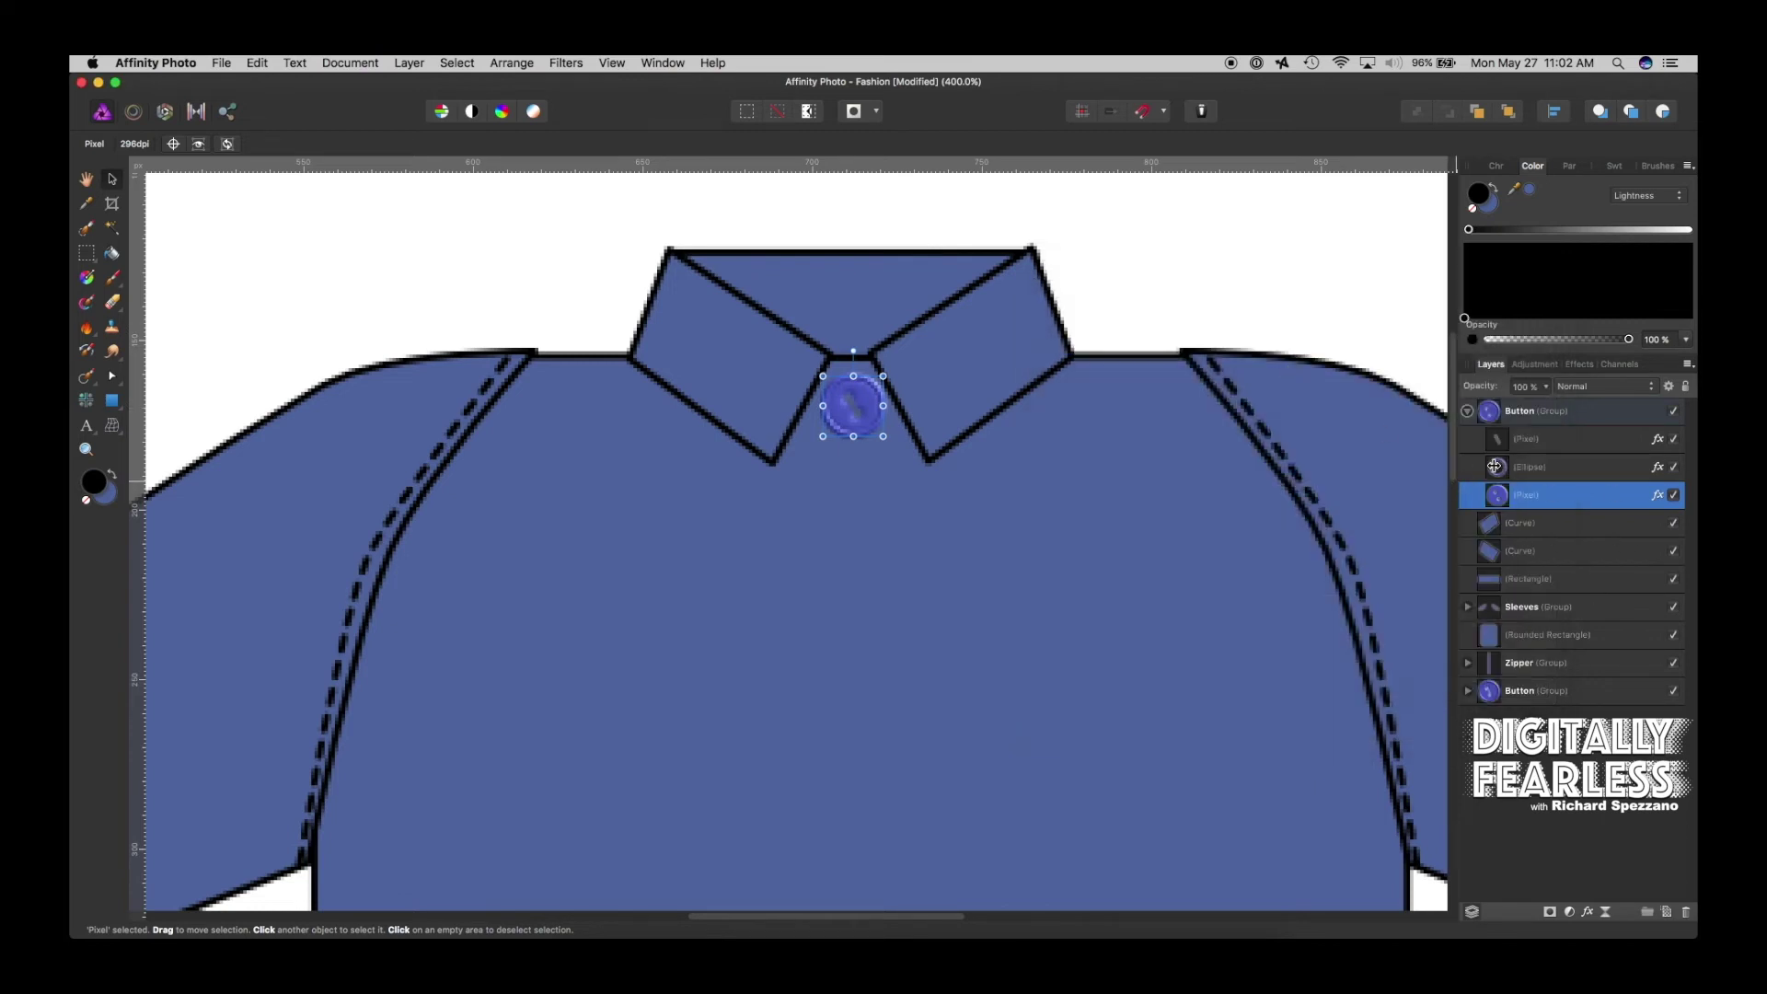
# Set the stroke width of the small button's ellipse ring to 2.5 pt
pyautogui.click(1500, 469)
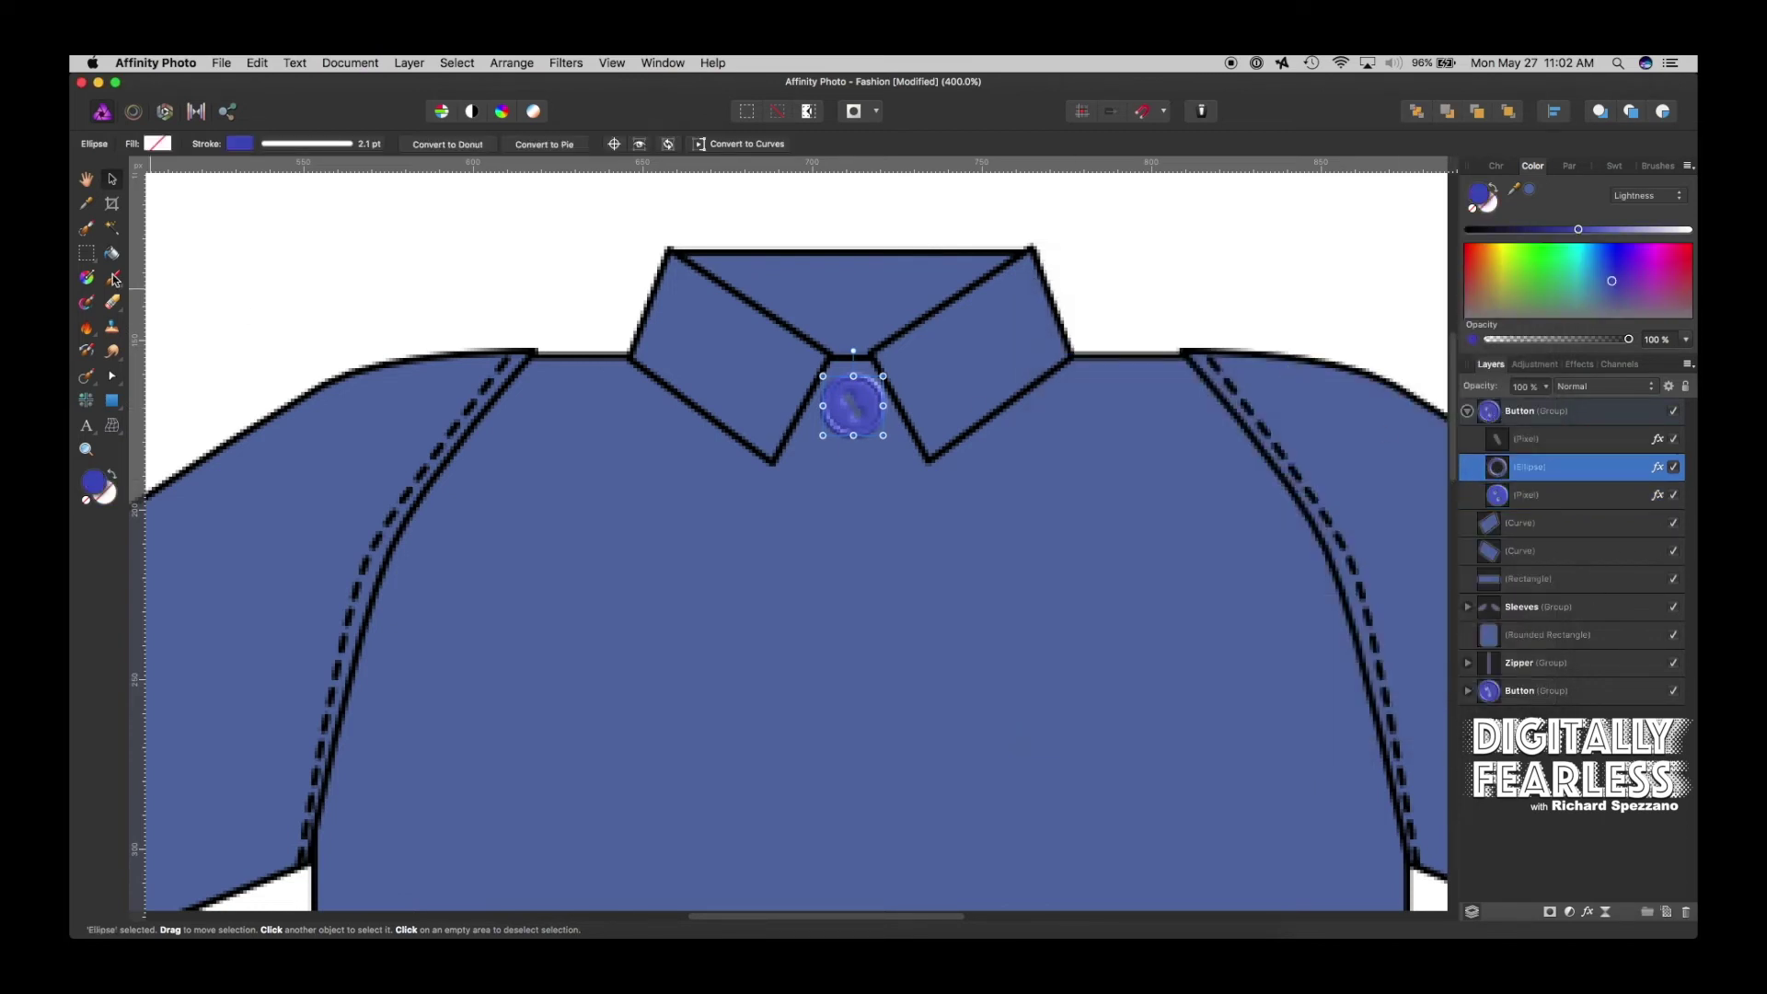
pyautogui.click(304, 144)
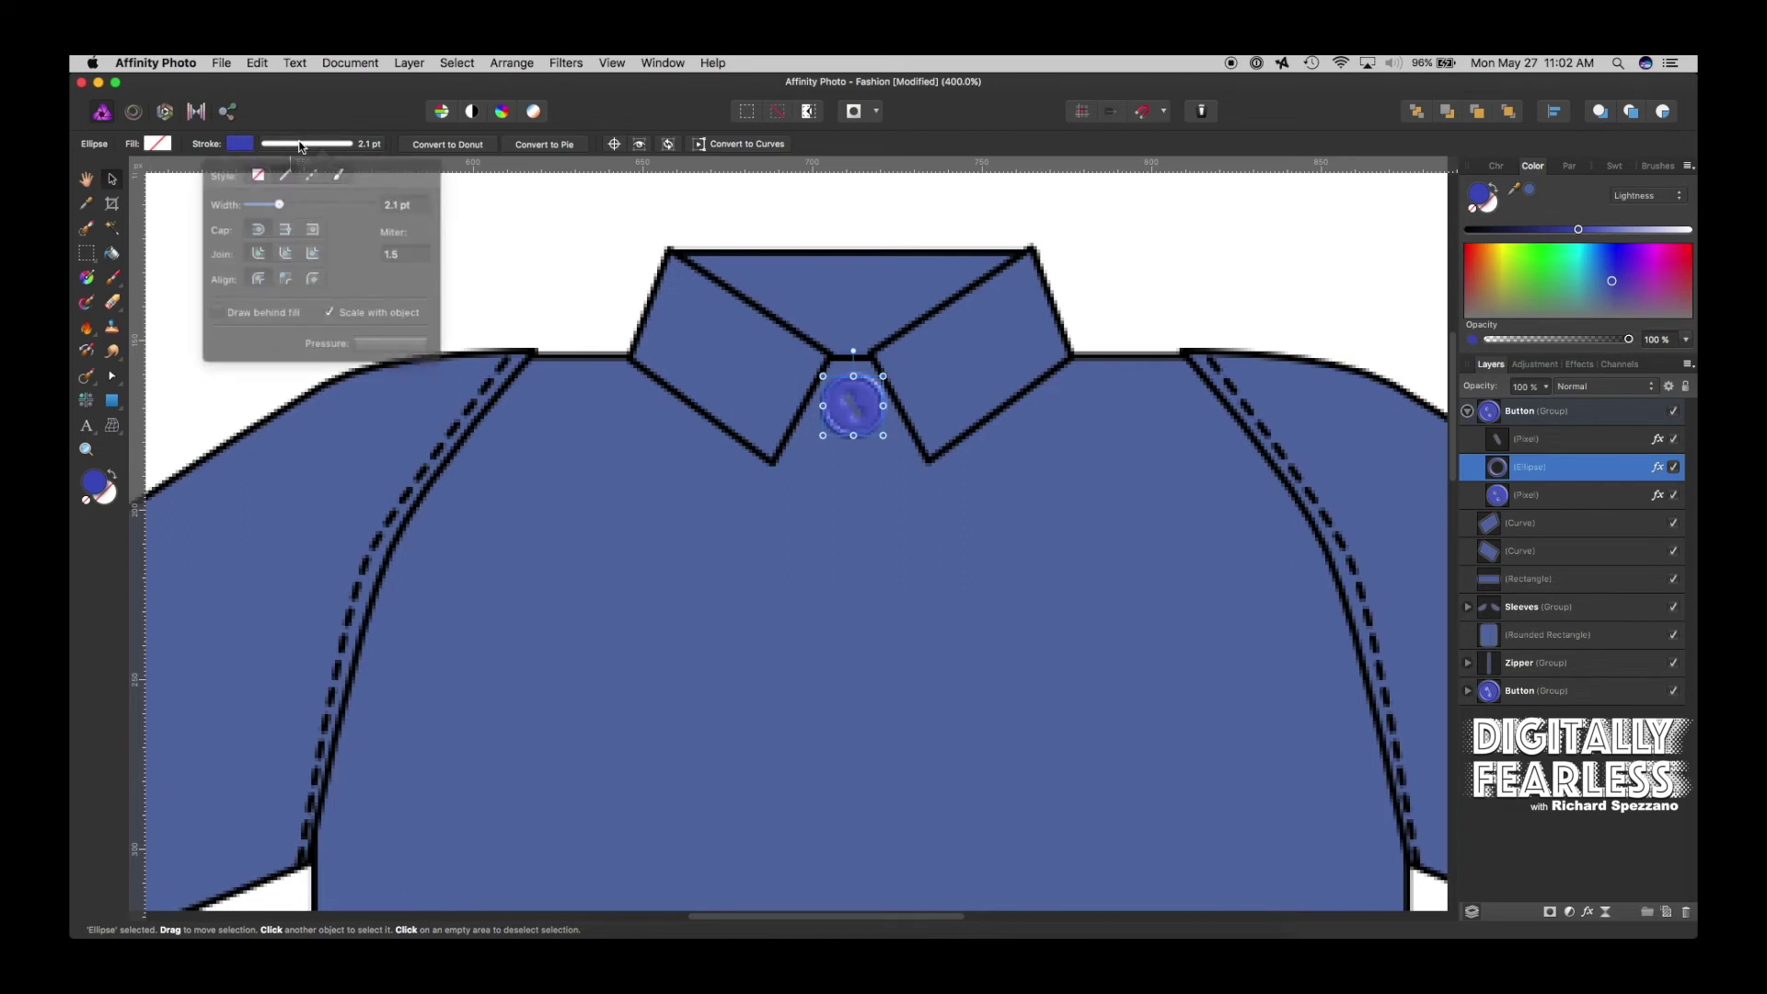
pyautogui.moveTo(293, 197)
pyautogui.mouseDown()
pyautogui.moveTo(266, 198)
pyautogui.moveTo(288, 198)
pyautogui.mouseUp()
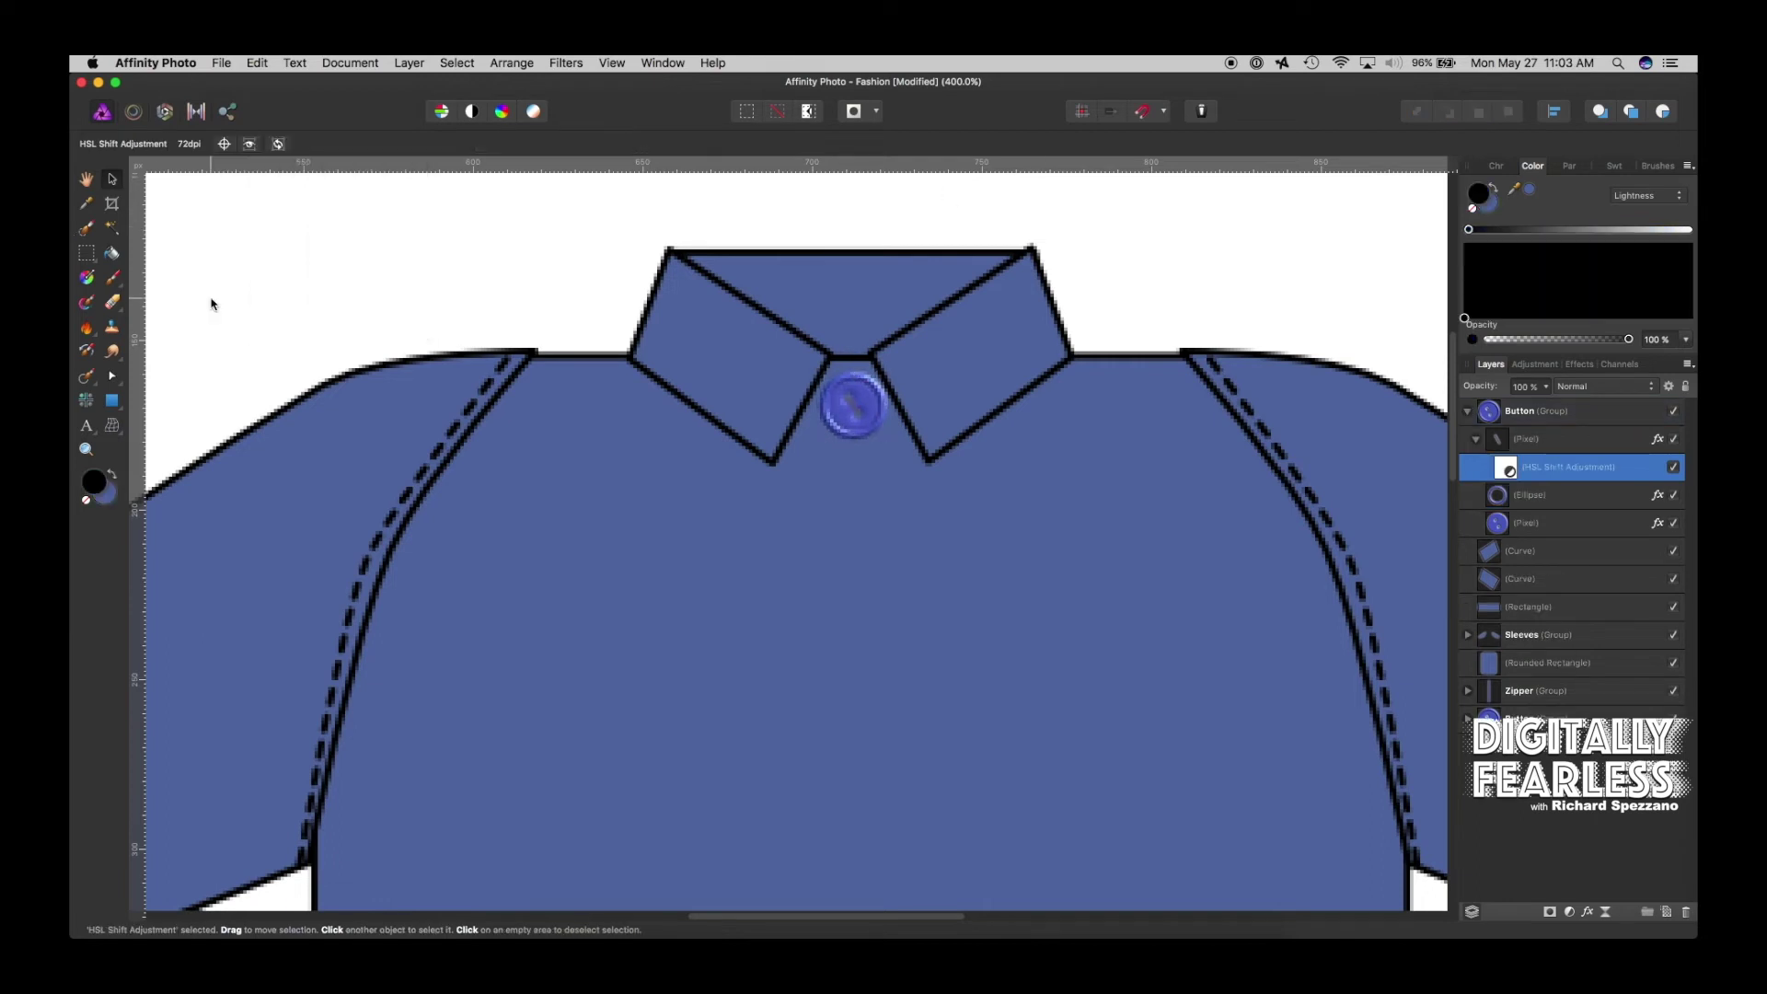
# Examine how the small collar button looks at the scale of the whole garment
pyautogui.press('super+minus')
pyautogui.press('super+minus')
pyautogui.press('super+minus')
pyautogui.press('super+minus')
pyautogui.press('super+minus')
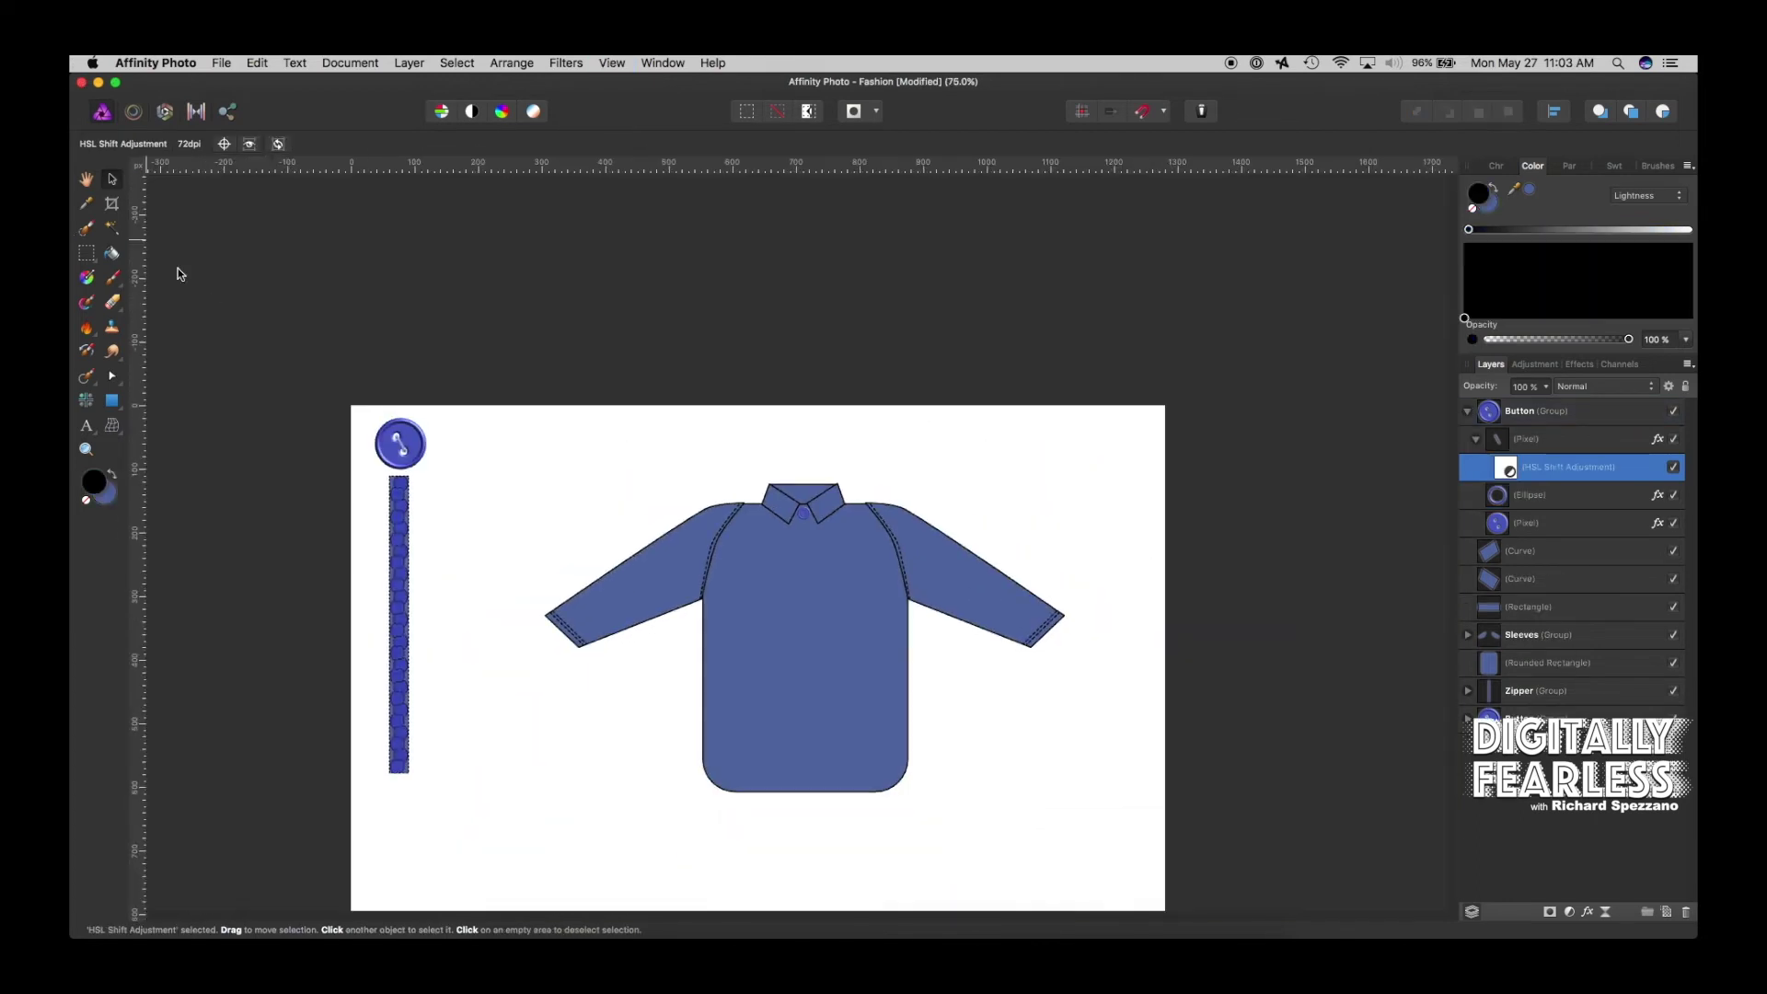
pyautogui.click(85, 450)
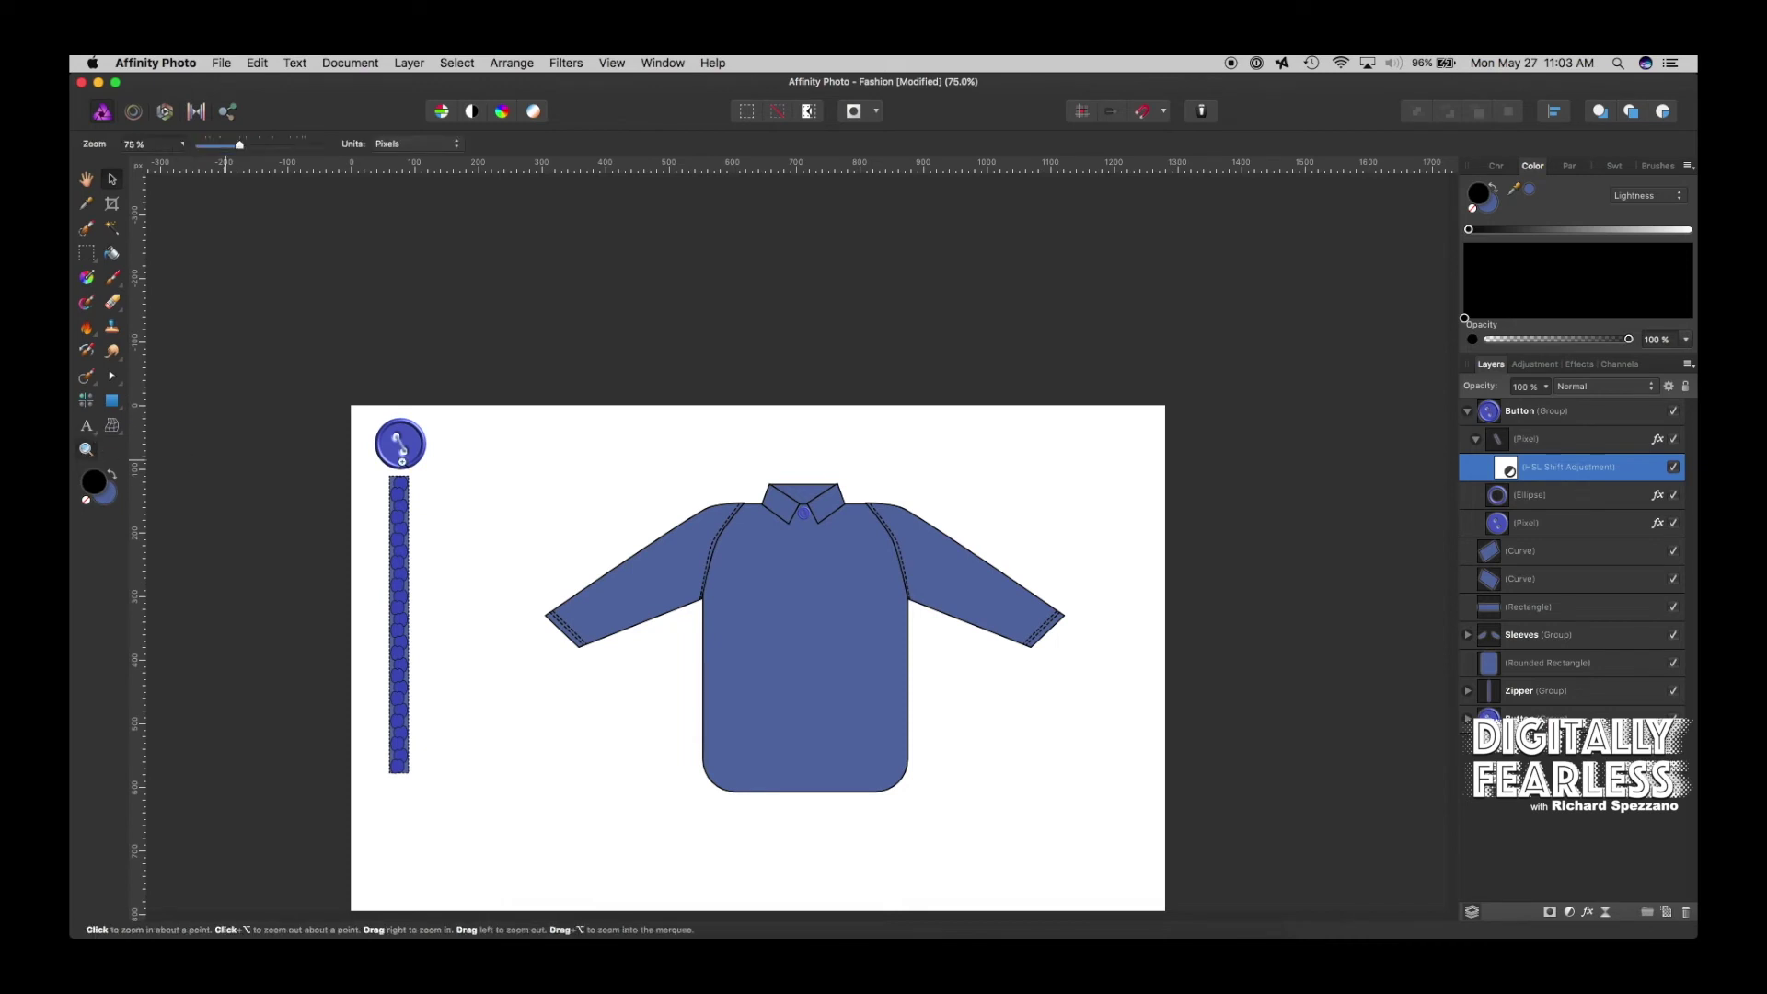
pyautogui.click(804, 513)
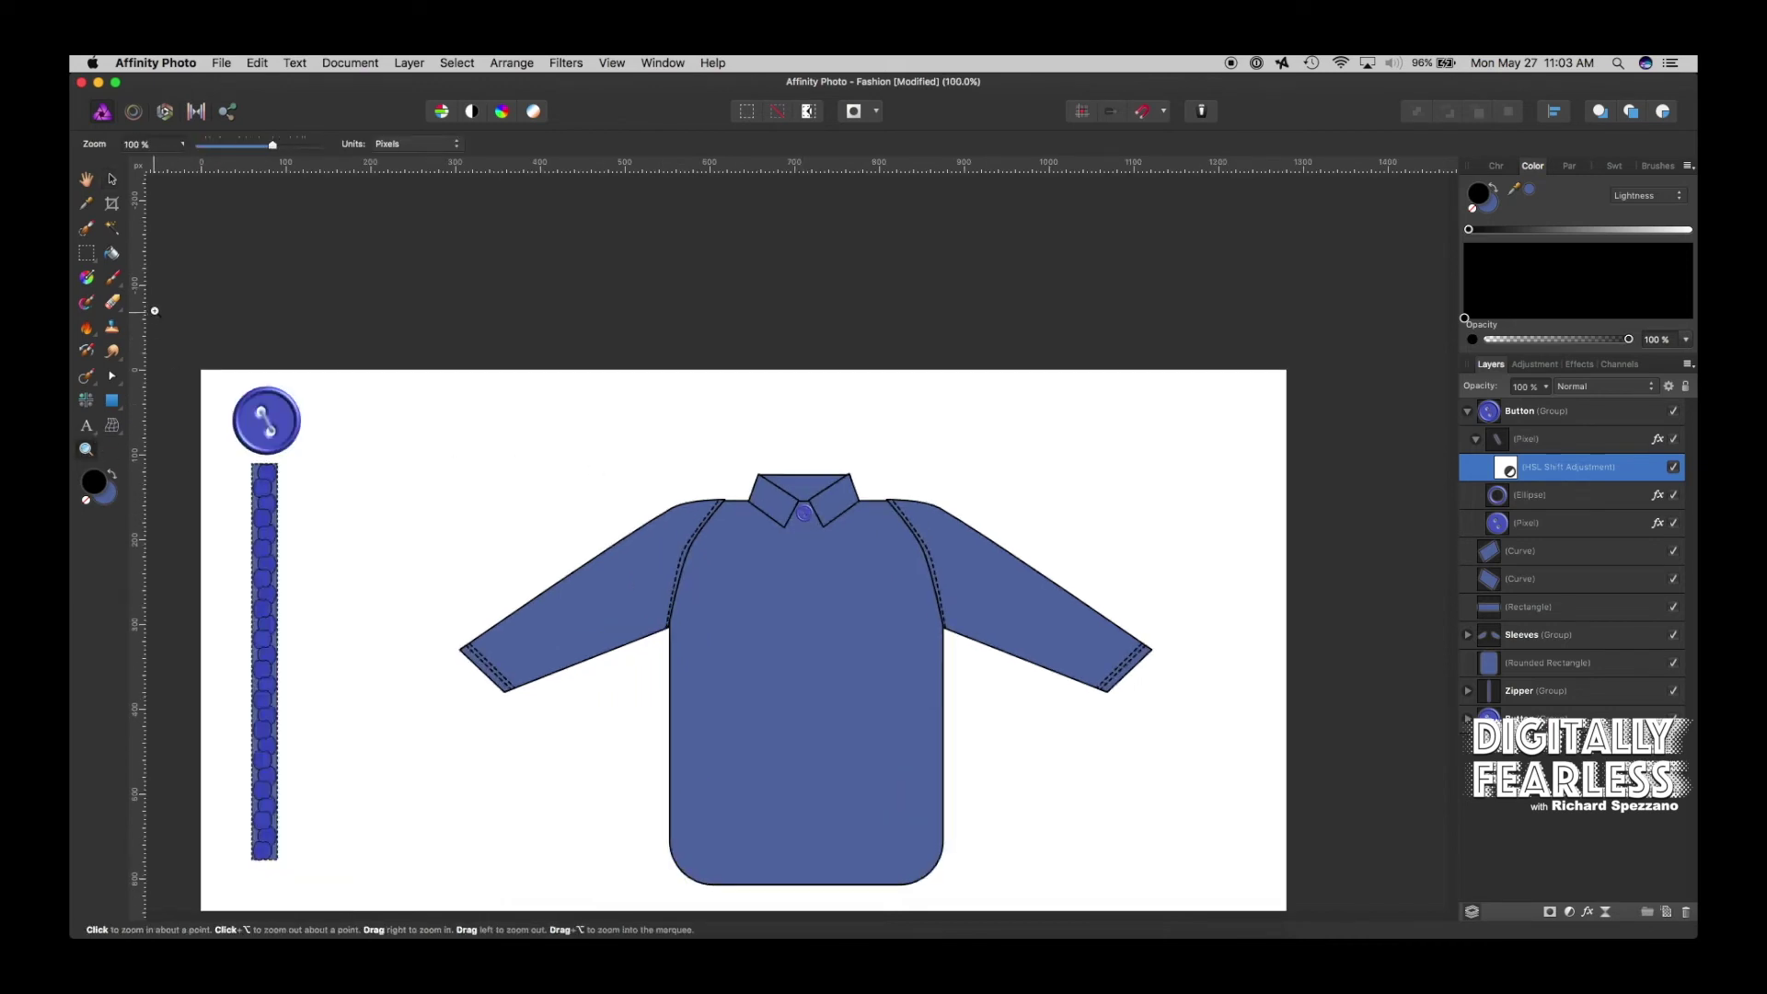
pyautogui.scroll(-3, 644, 478)
pyautogui.click(832, 457)
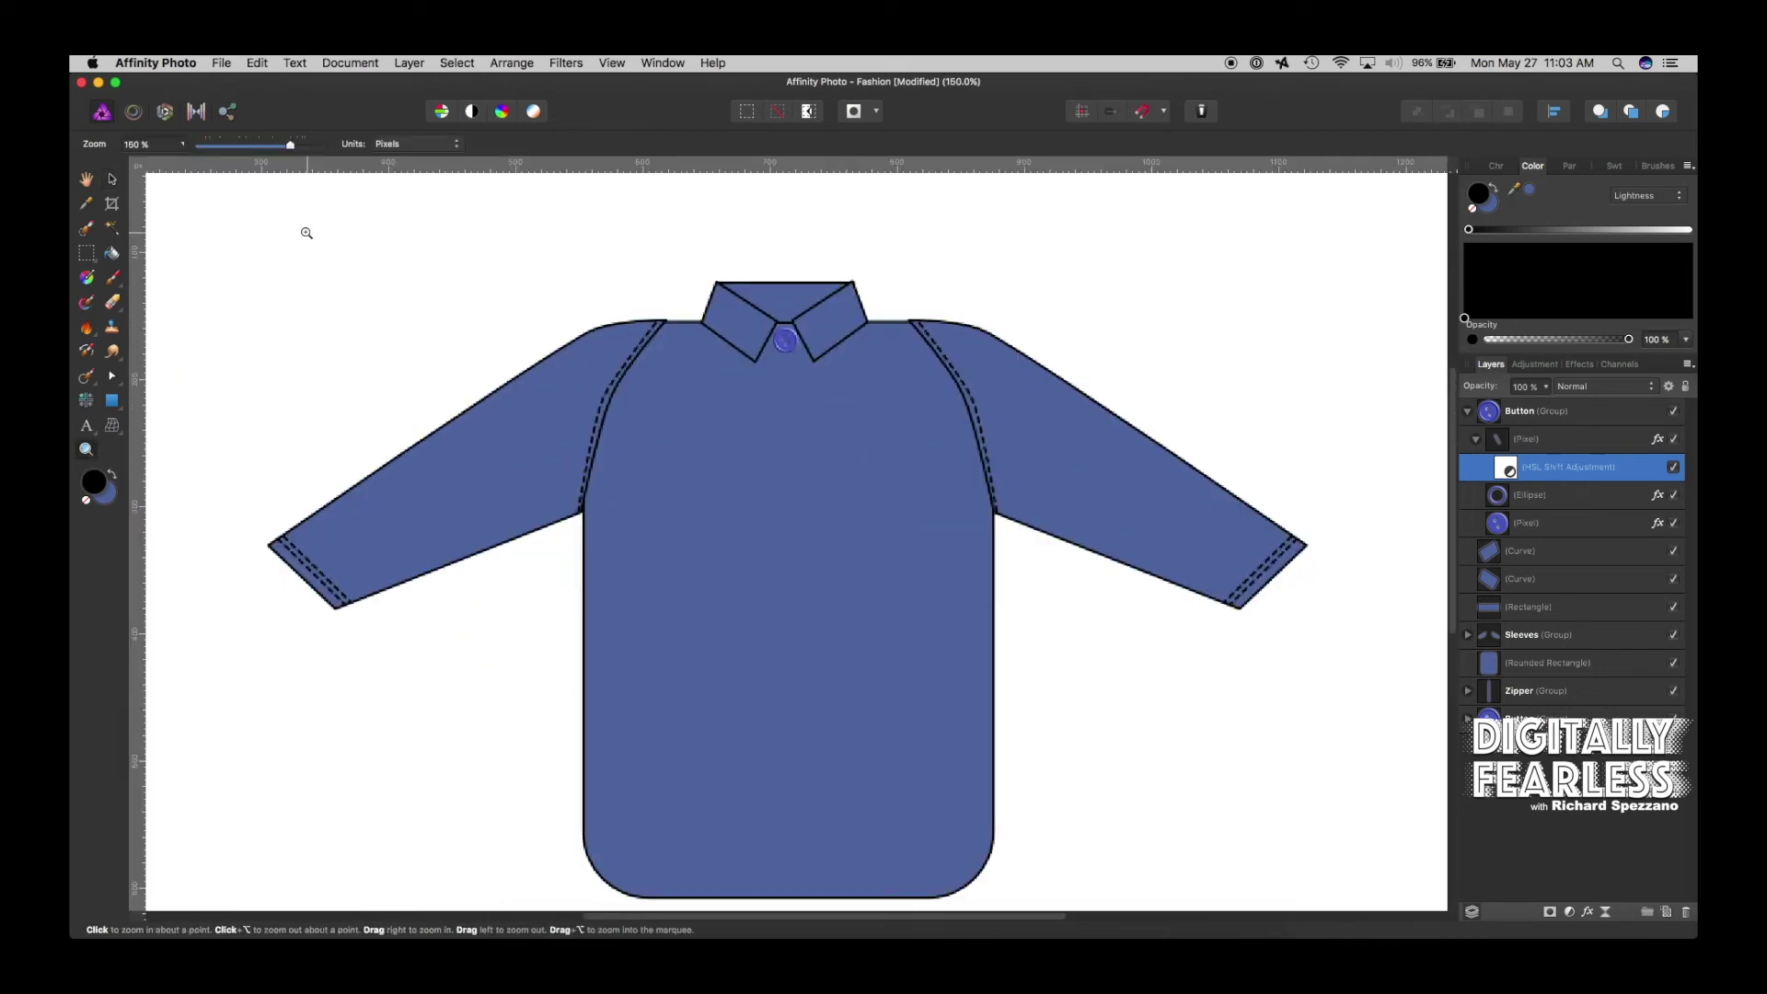
# Select the small button's ellipse on the garment, collapse its group, and open the ellipse's layer effects
pyautogui.click(111, 179)
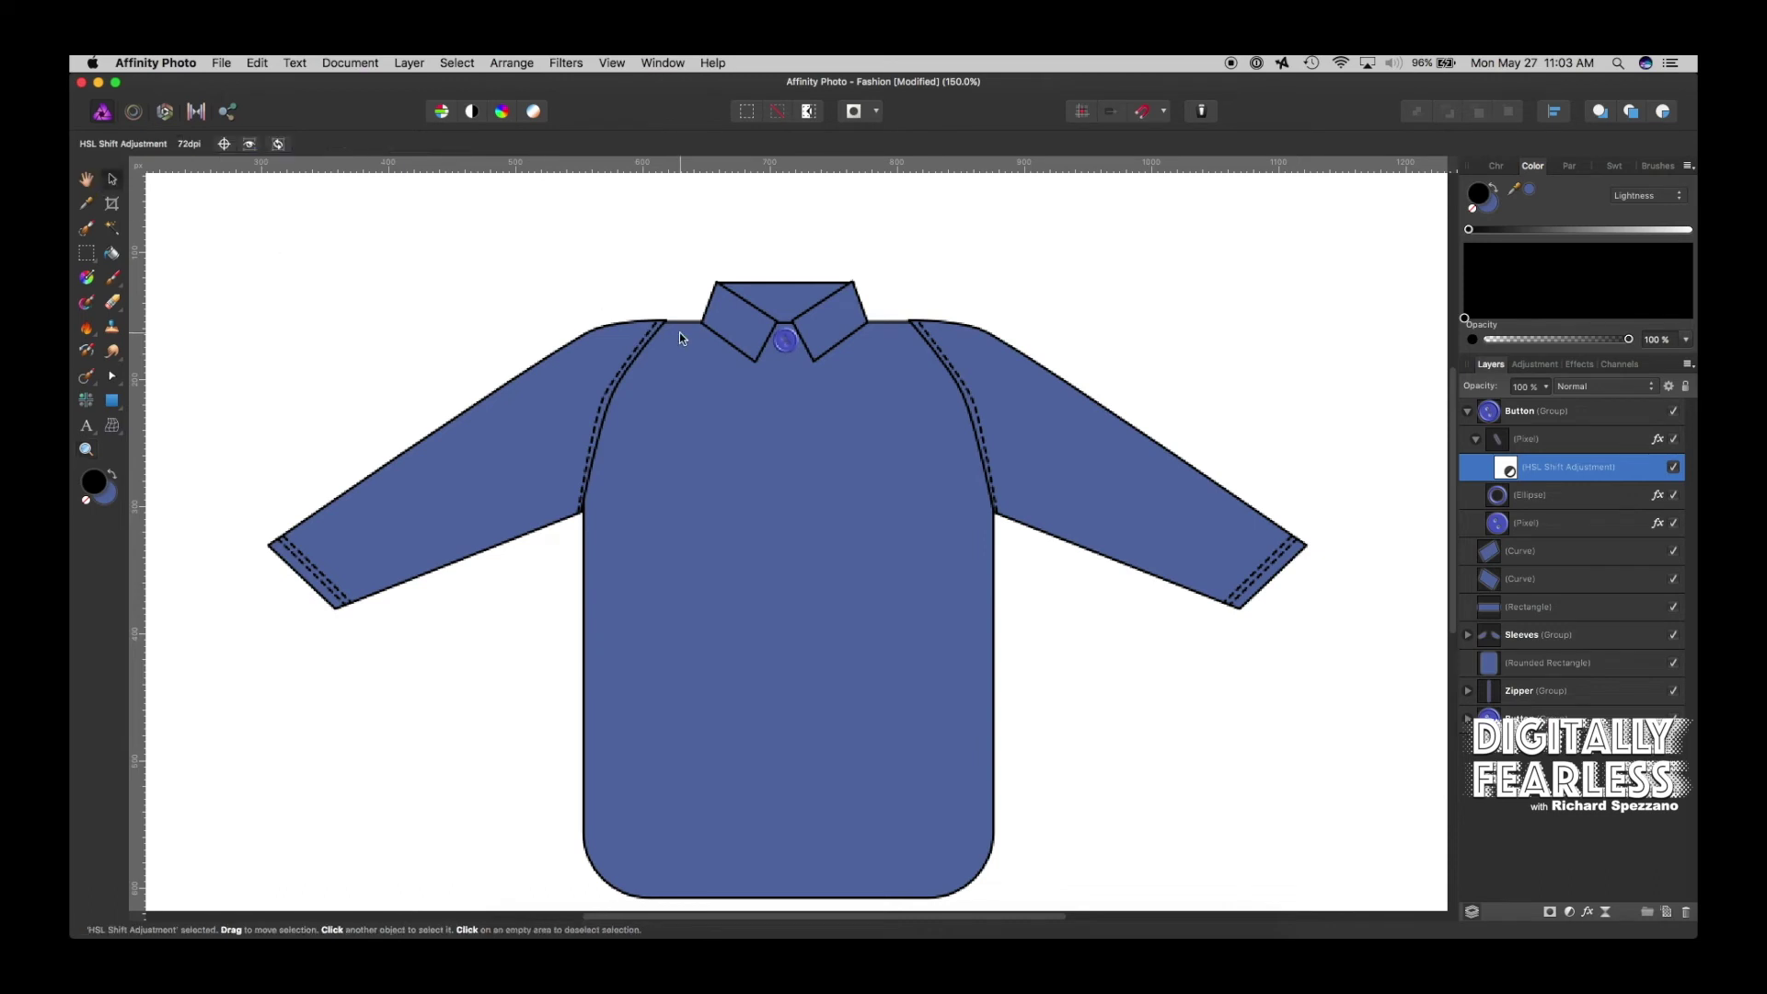
pyautogui.click(783, 344)
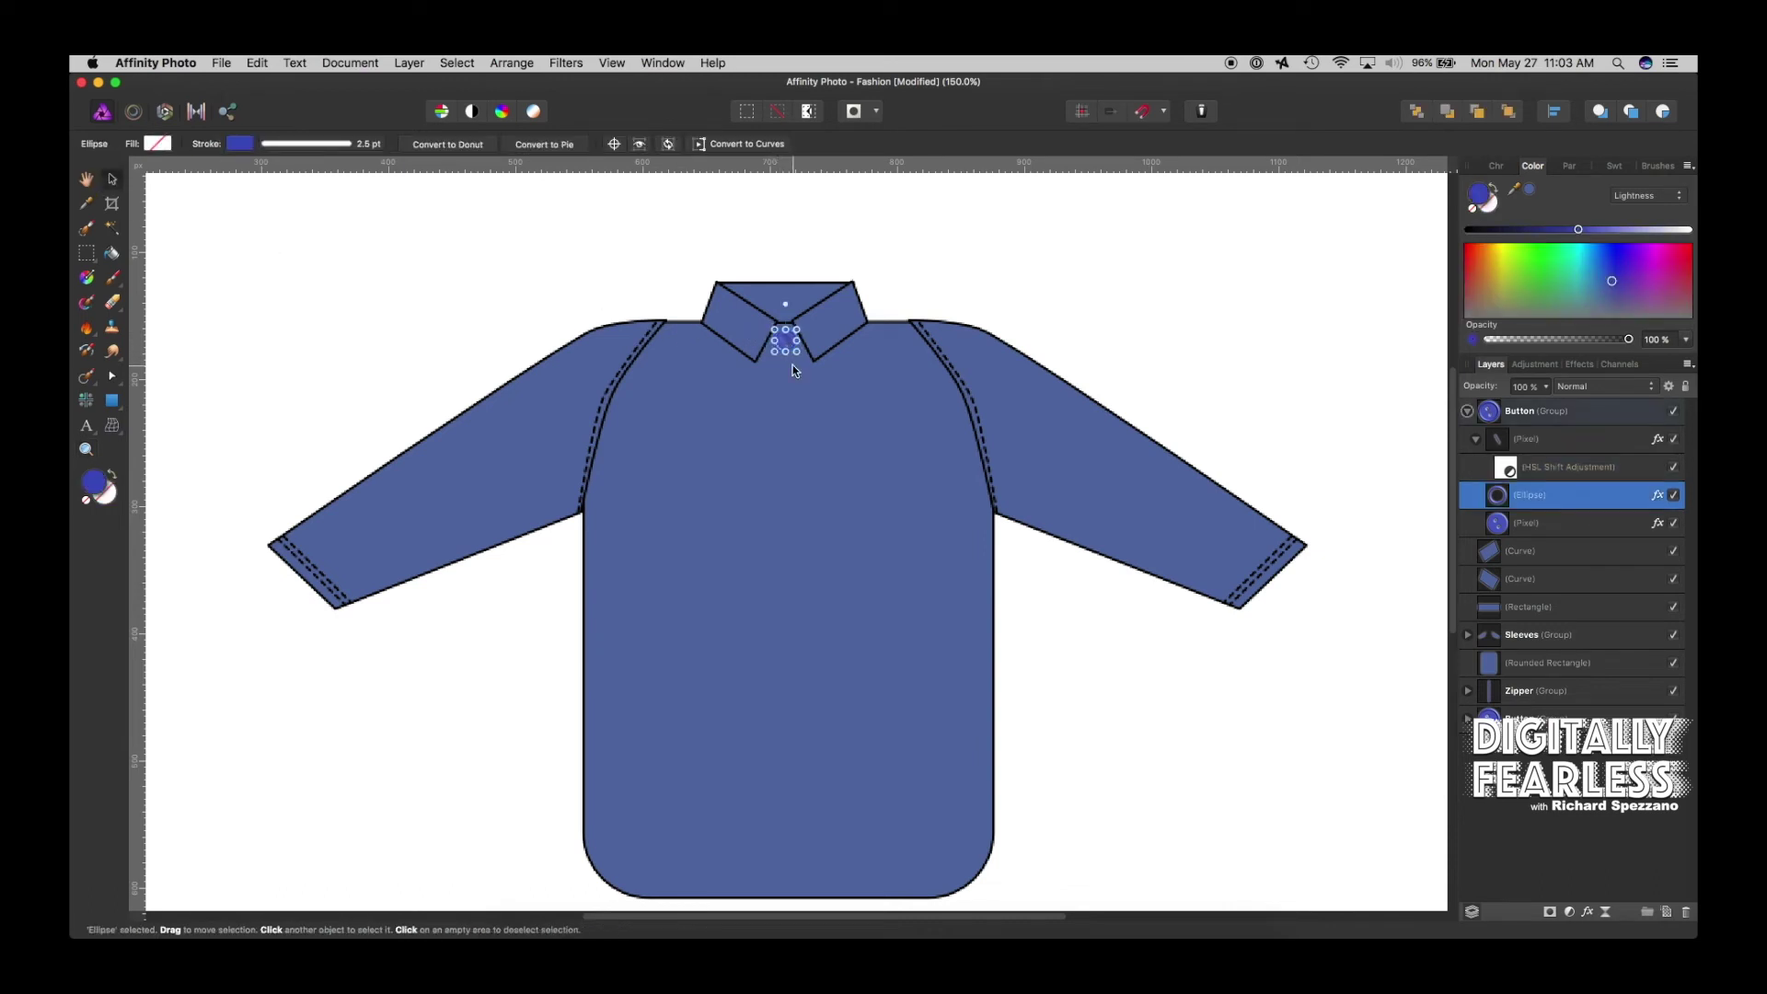
pyautogui.click(1468, 413)
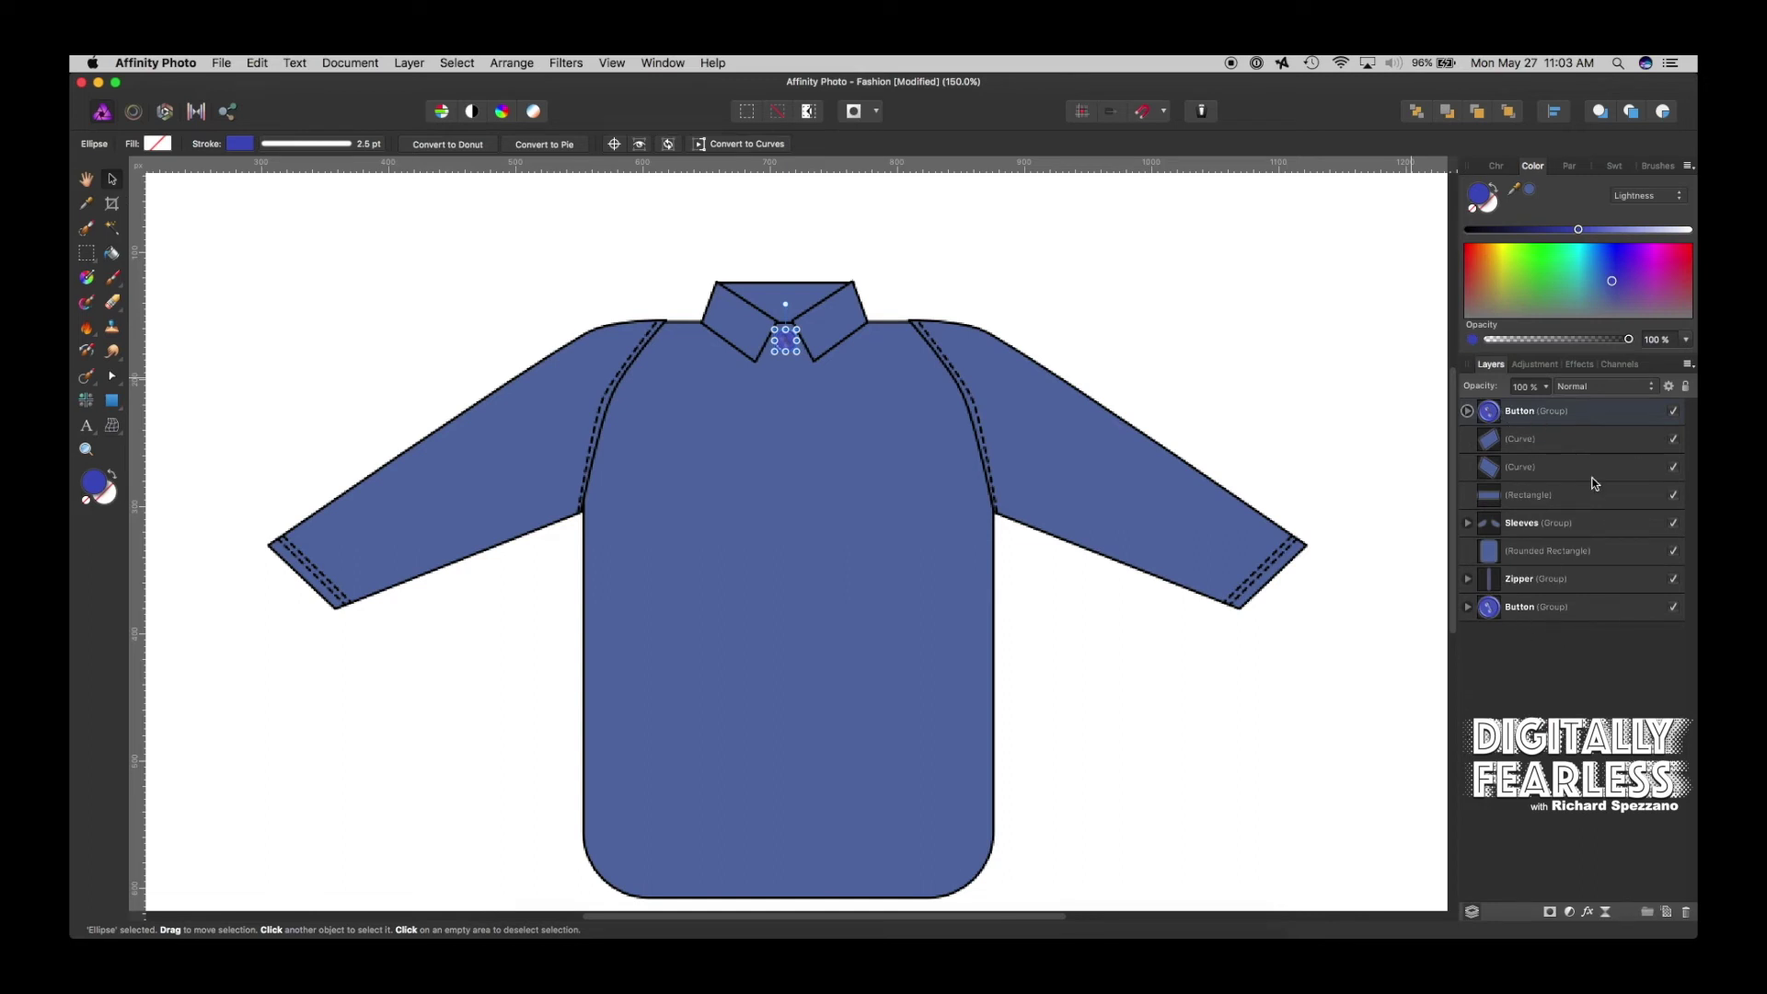
pyautogui.click(1589, 912)
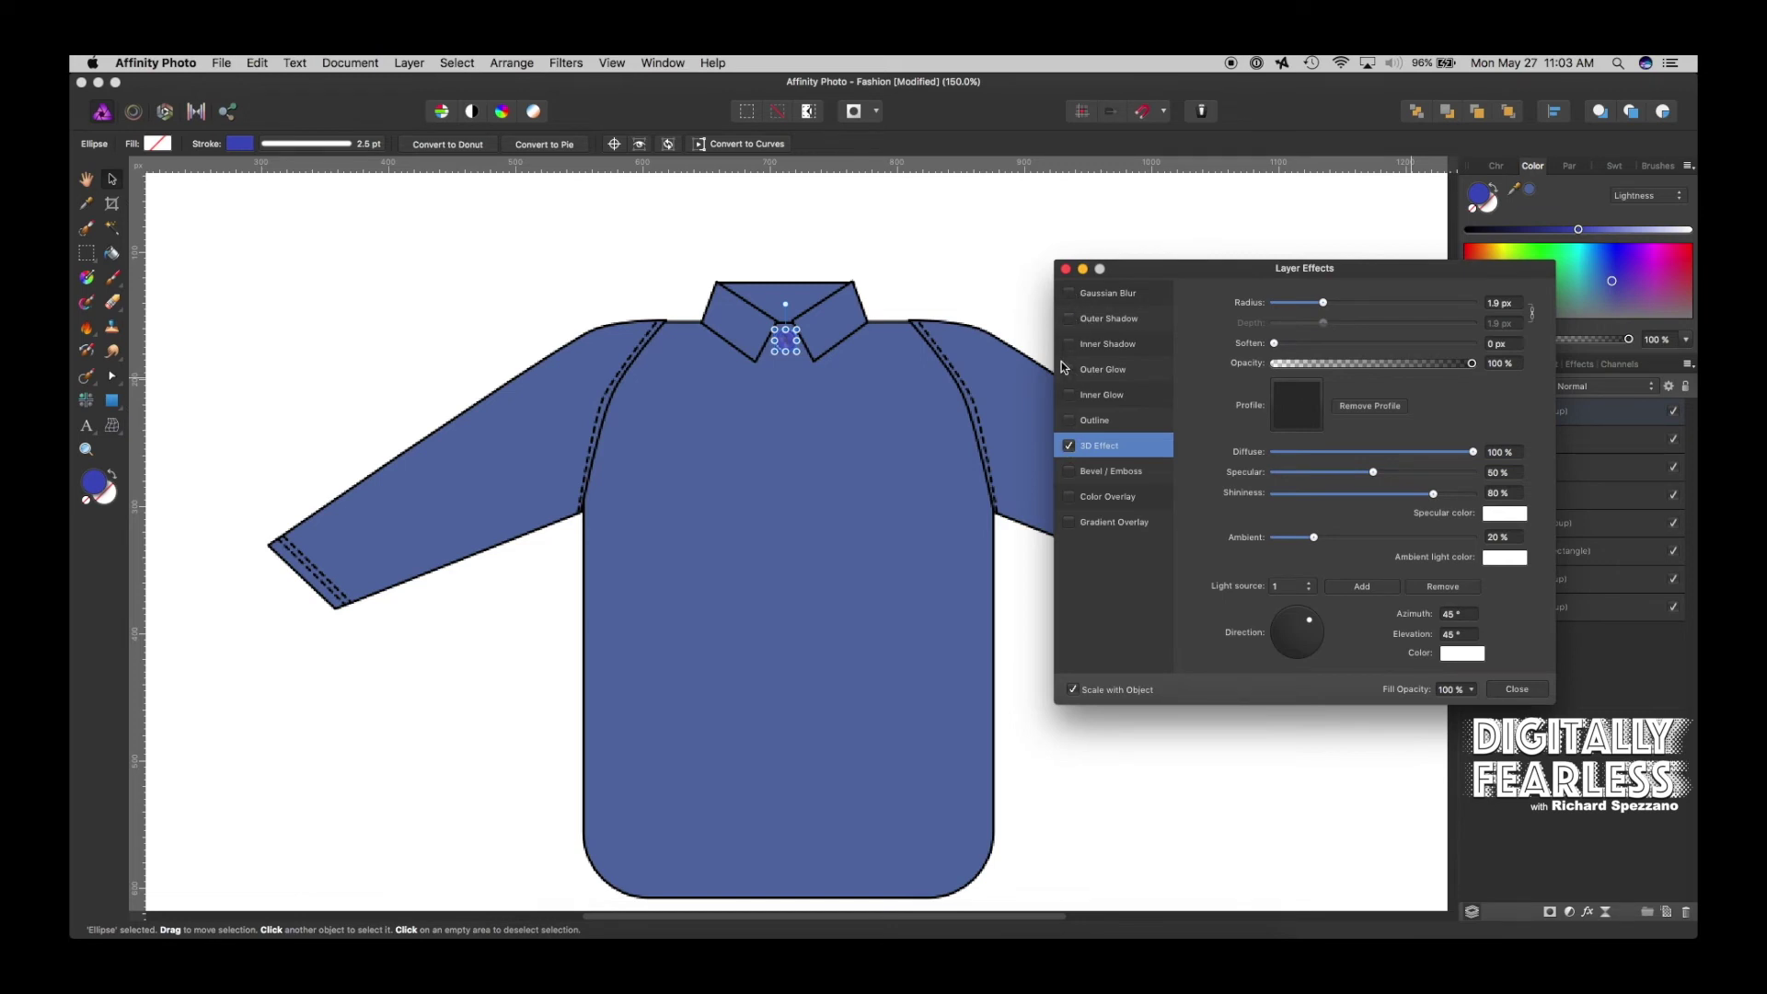
pyautogui.click(1104, 369)
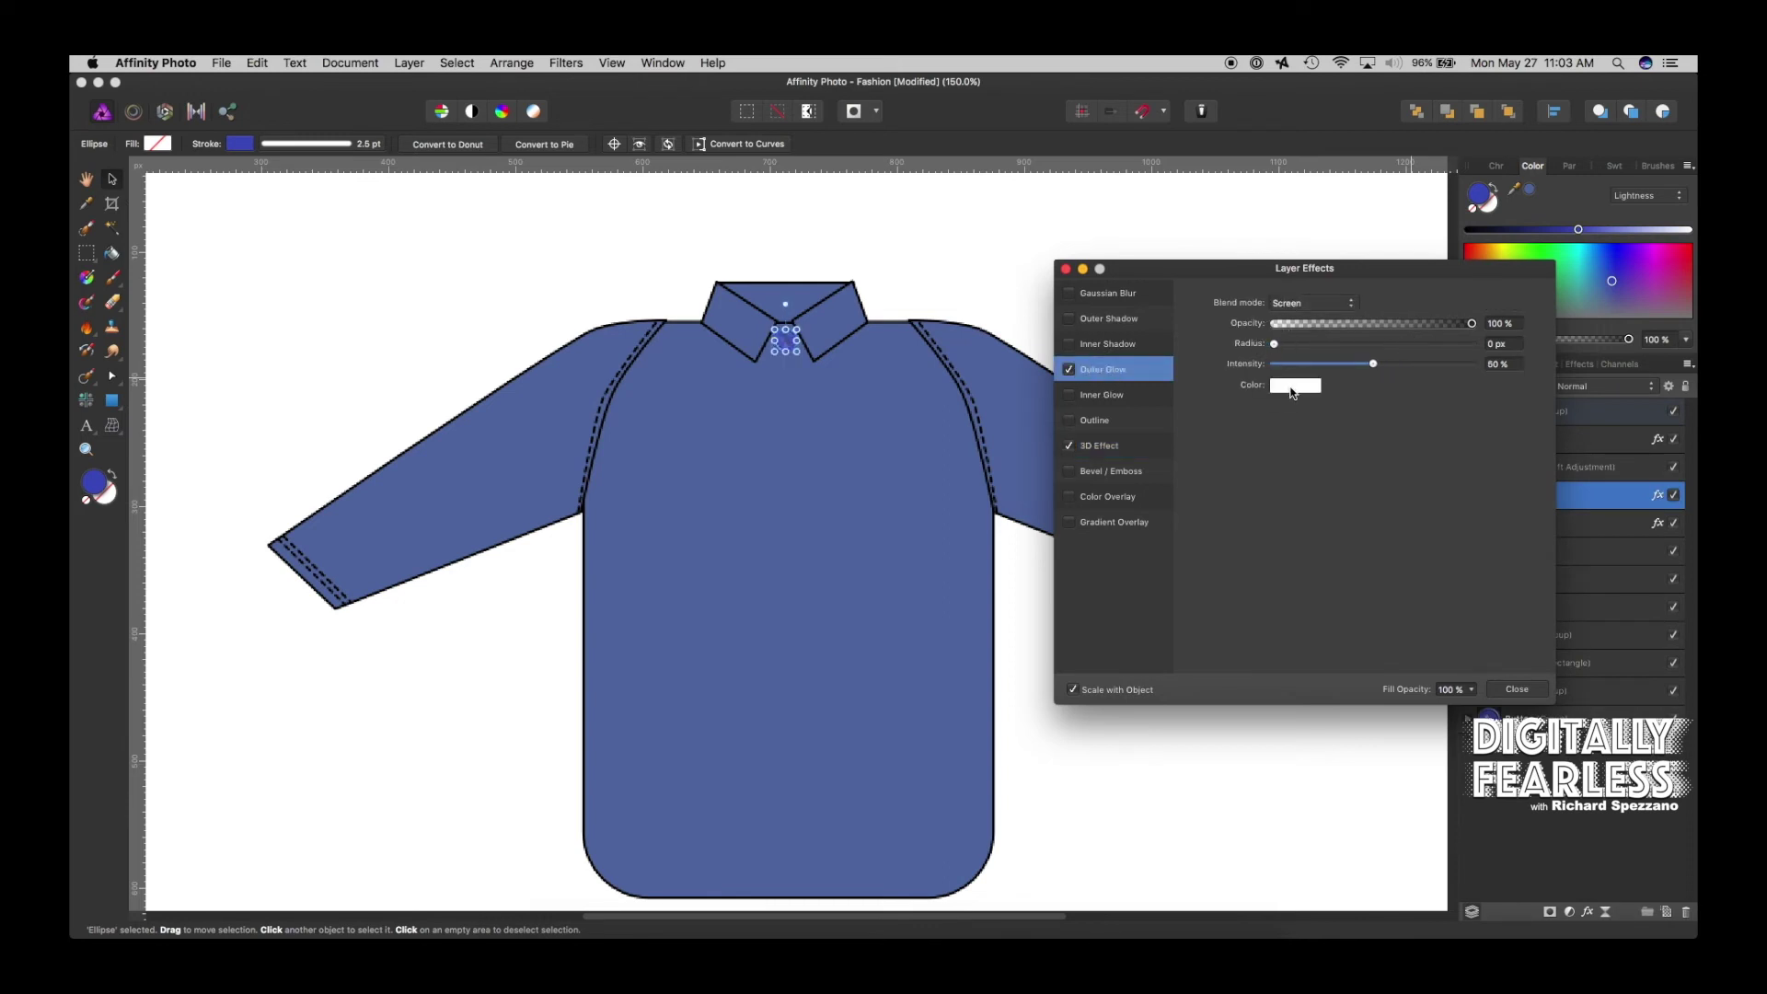
pyautogui.click(1292, 389)
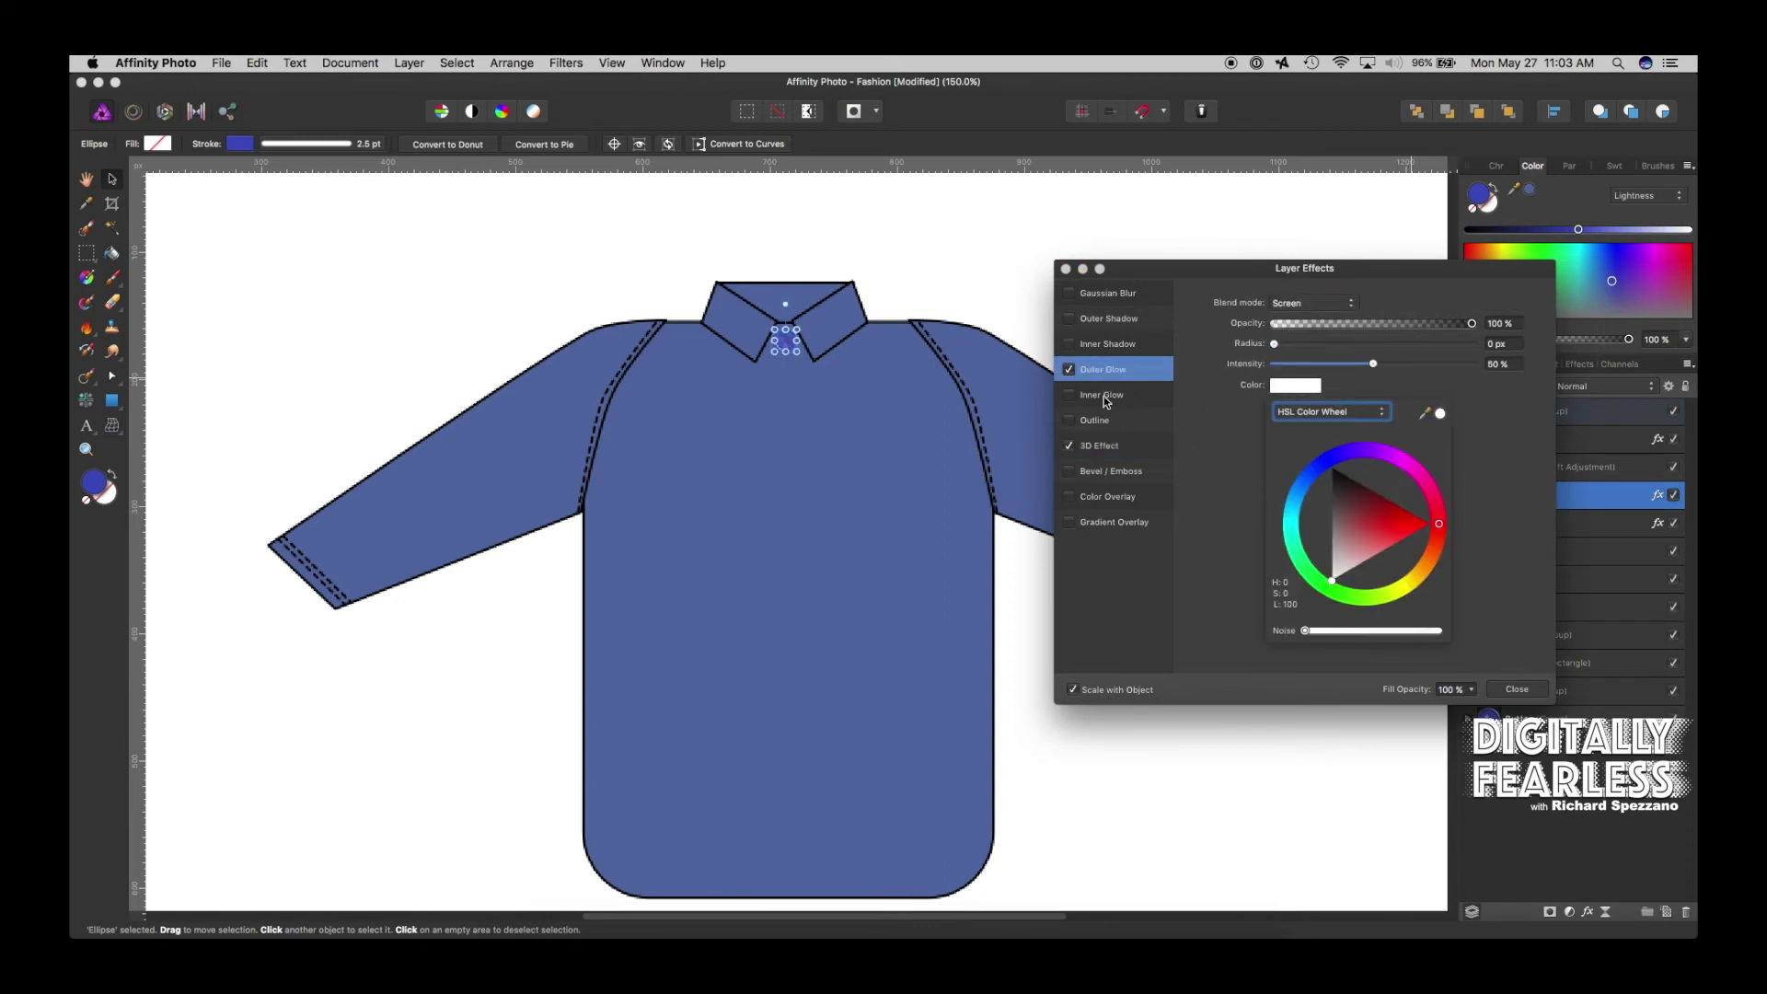
pyautogui.click(1076, 371)
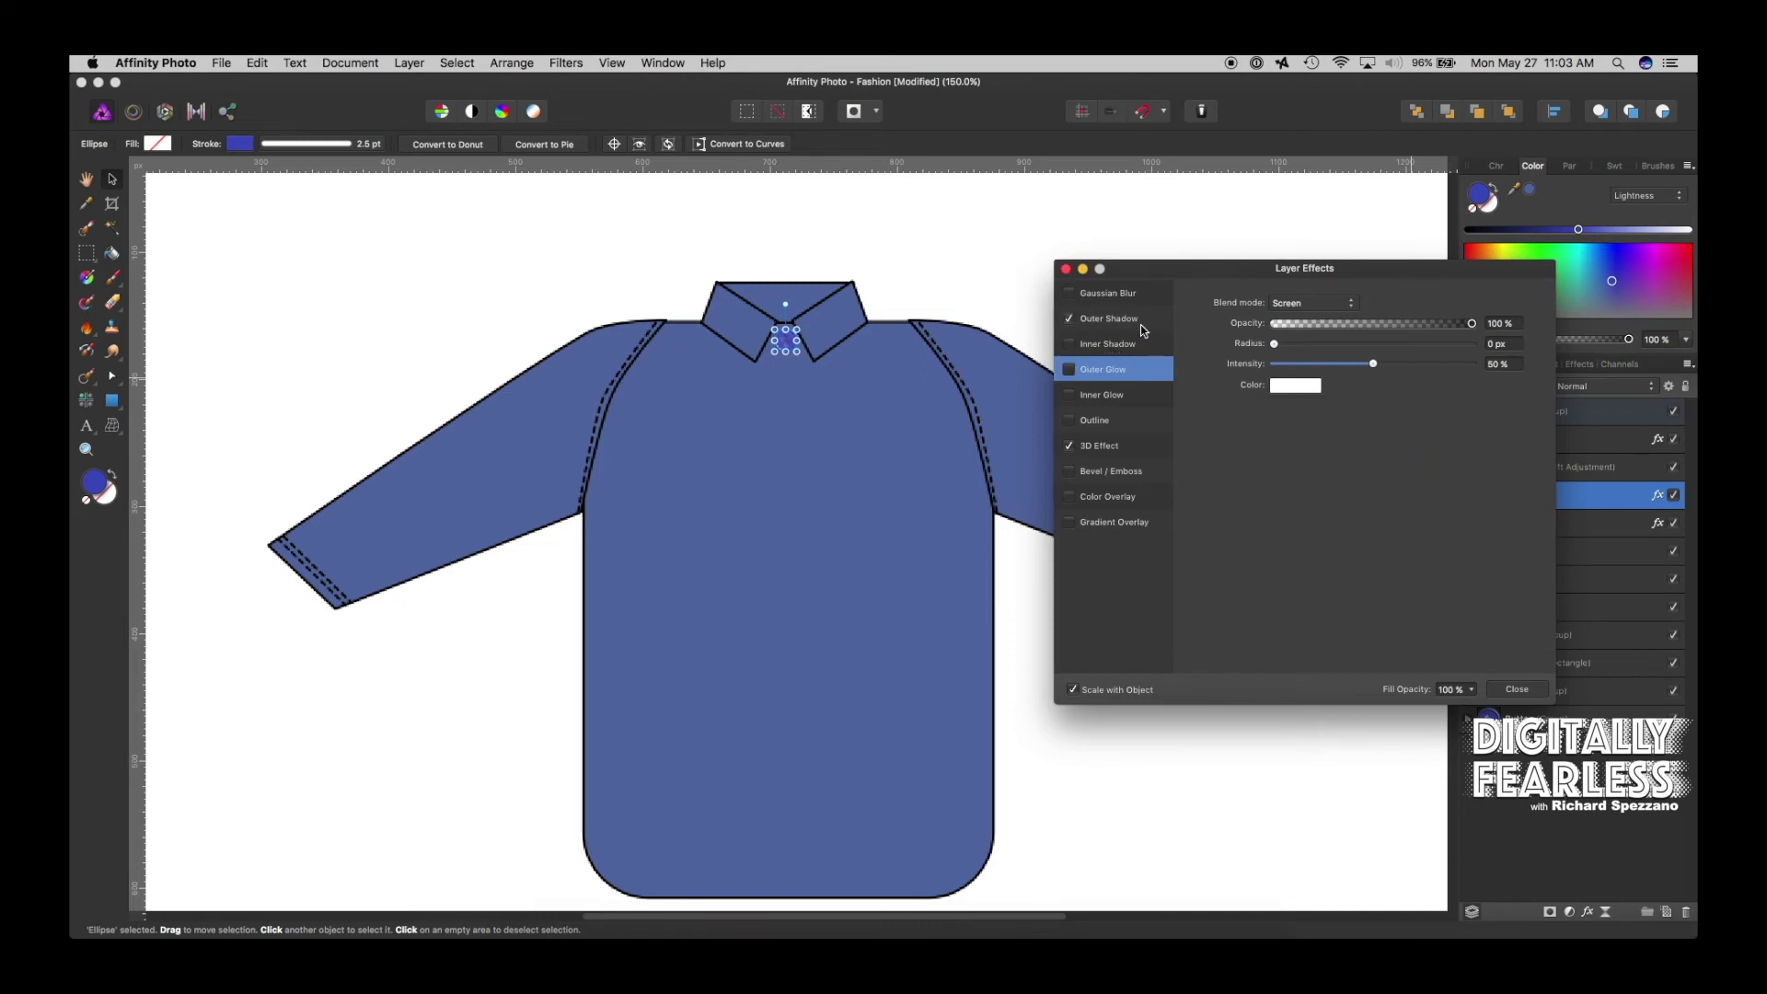
# Add an Outer Shadow with a slight radius to the small button's ellipse and deselect it
pyautogui.click(1143, 330)
pyautogui.moveTo(1273, 344)
pyautogui.mouseDown()
pyautogui.moveTo(1354, 357)
pyautogui.moveTo(1288, 365)
pyautogui.mouseUp()
pyautogui.click(1520, 691)
pyautogui.press('super+d')
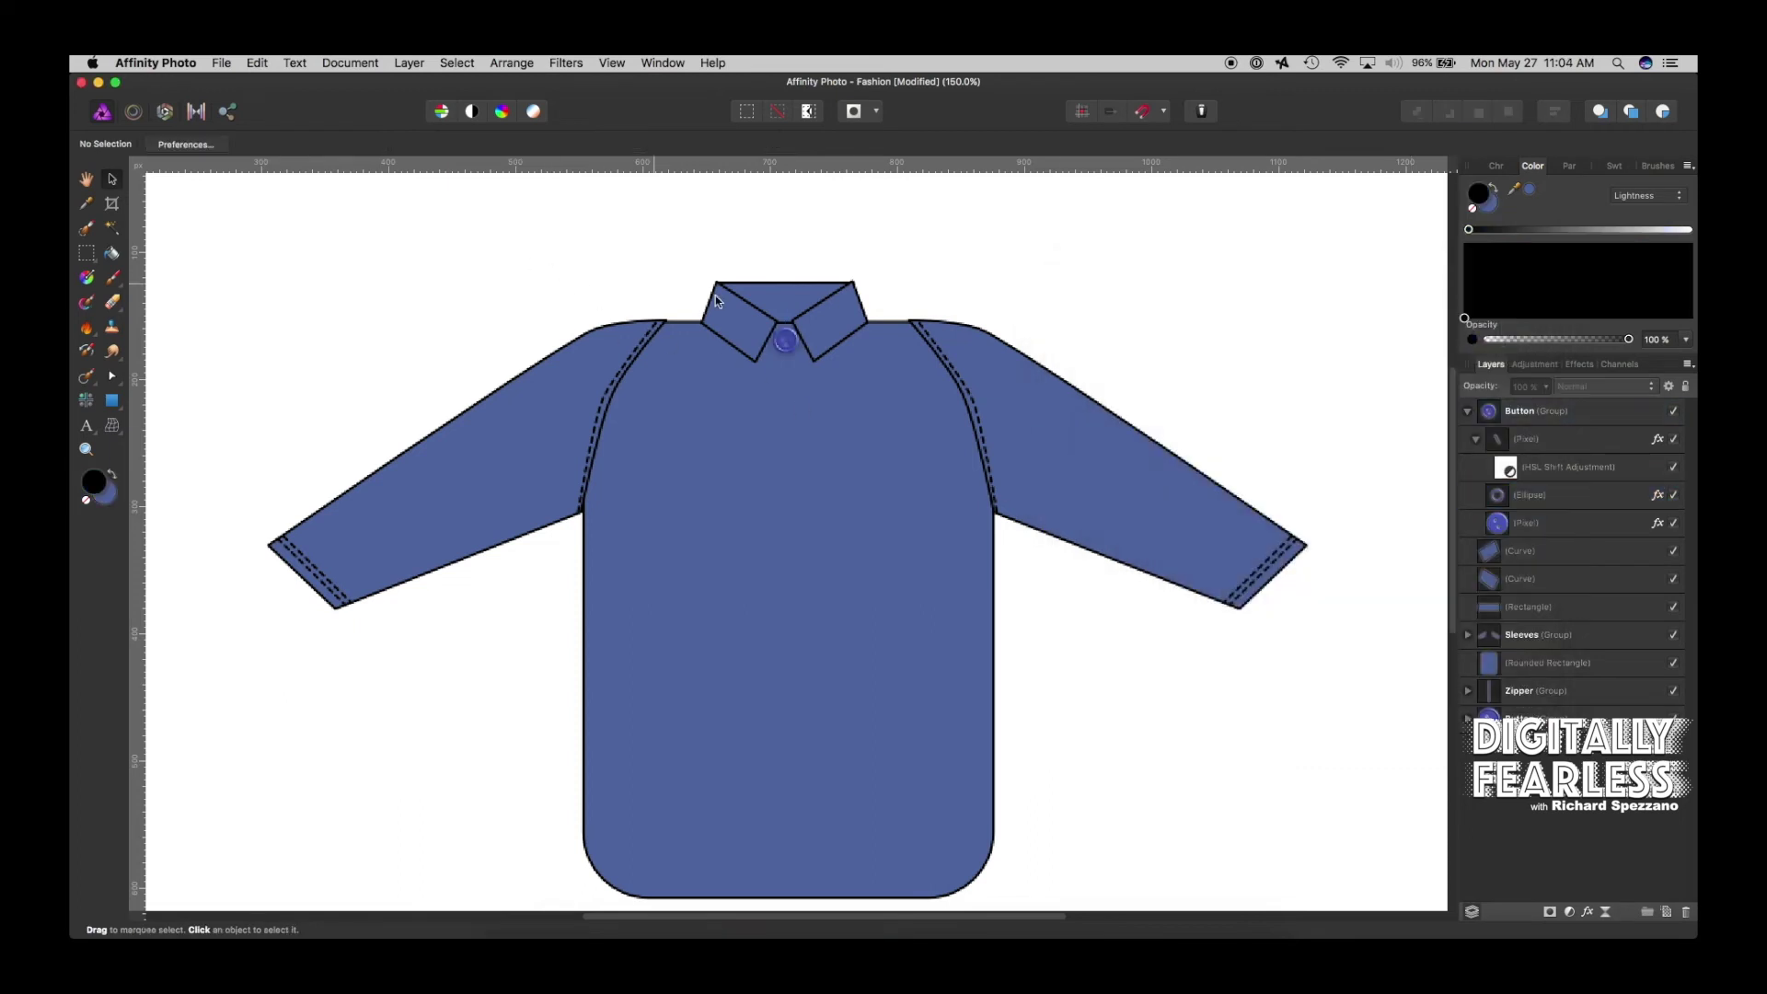
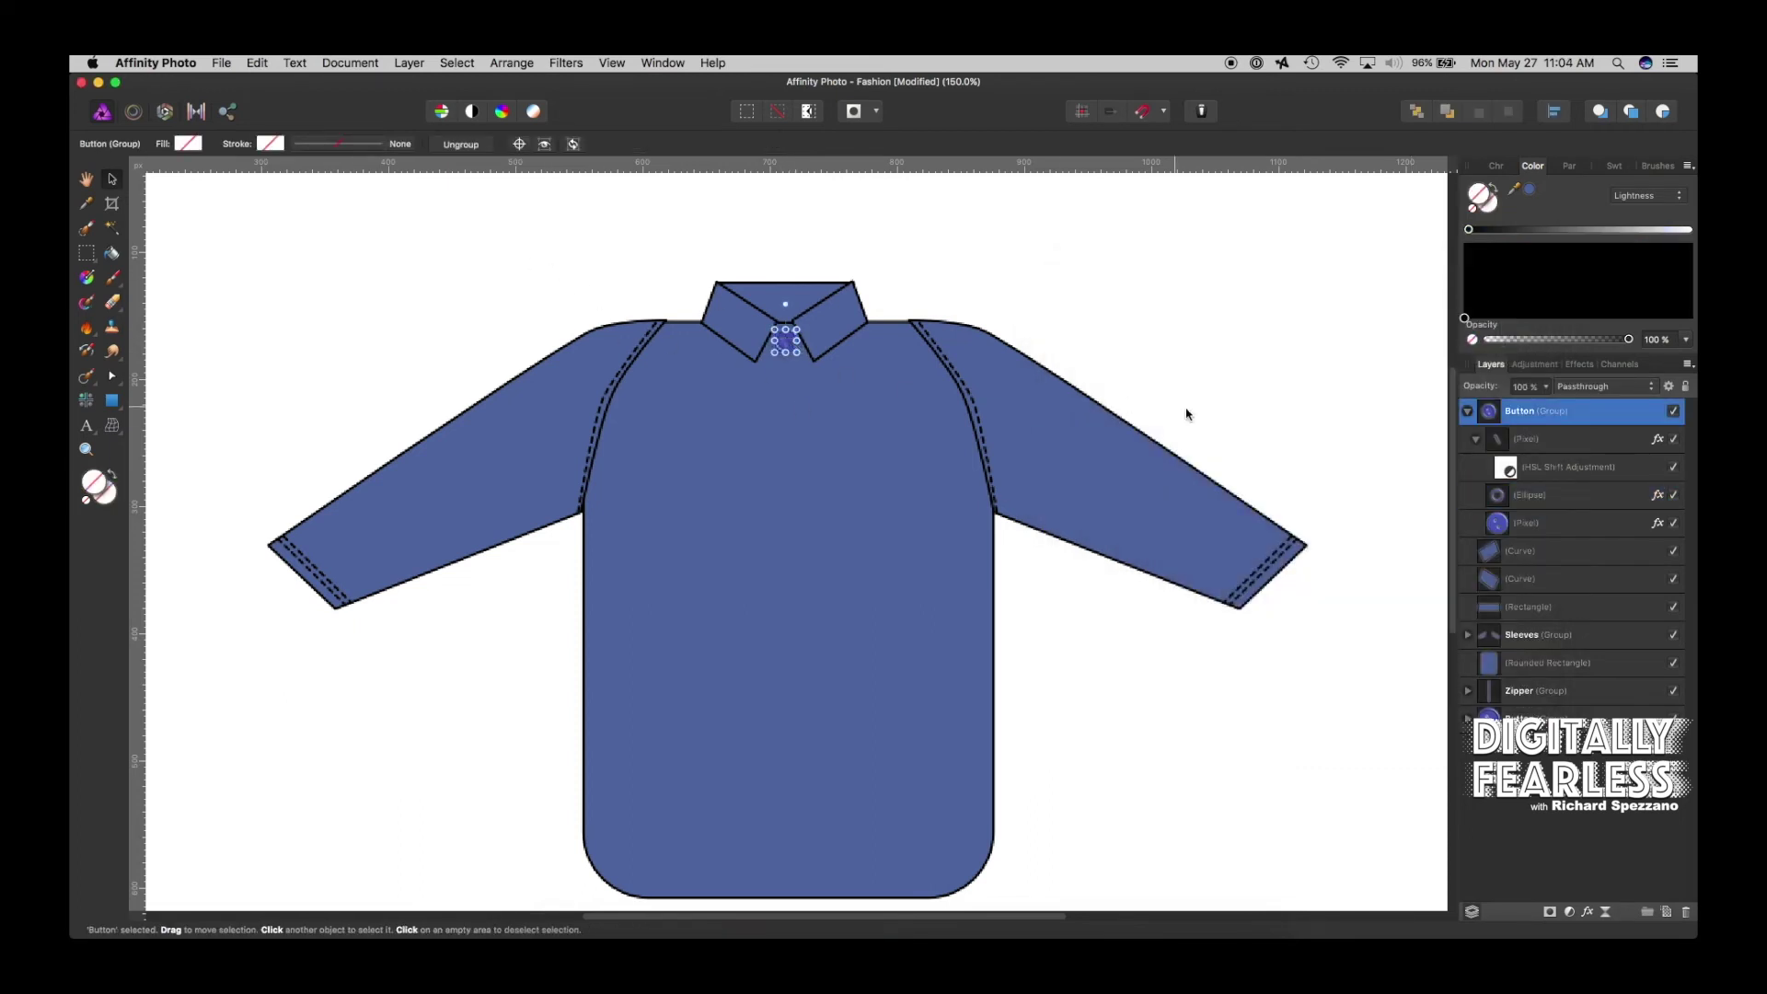
# Duplicate the small Button group and place the copy a short distance straight below the collar button
pyautogui.click(1469, 411)
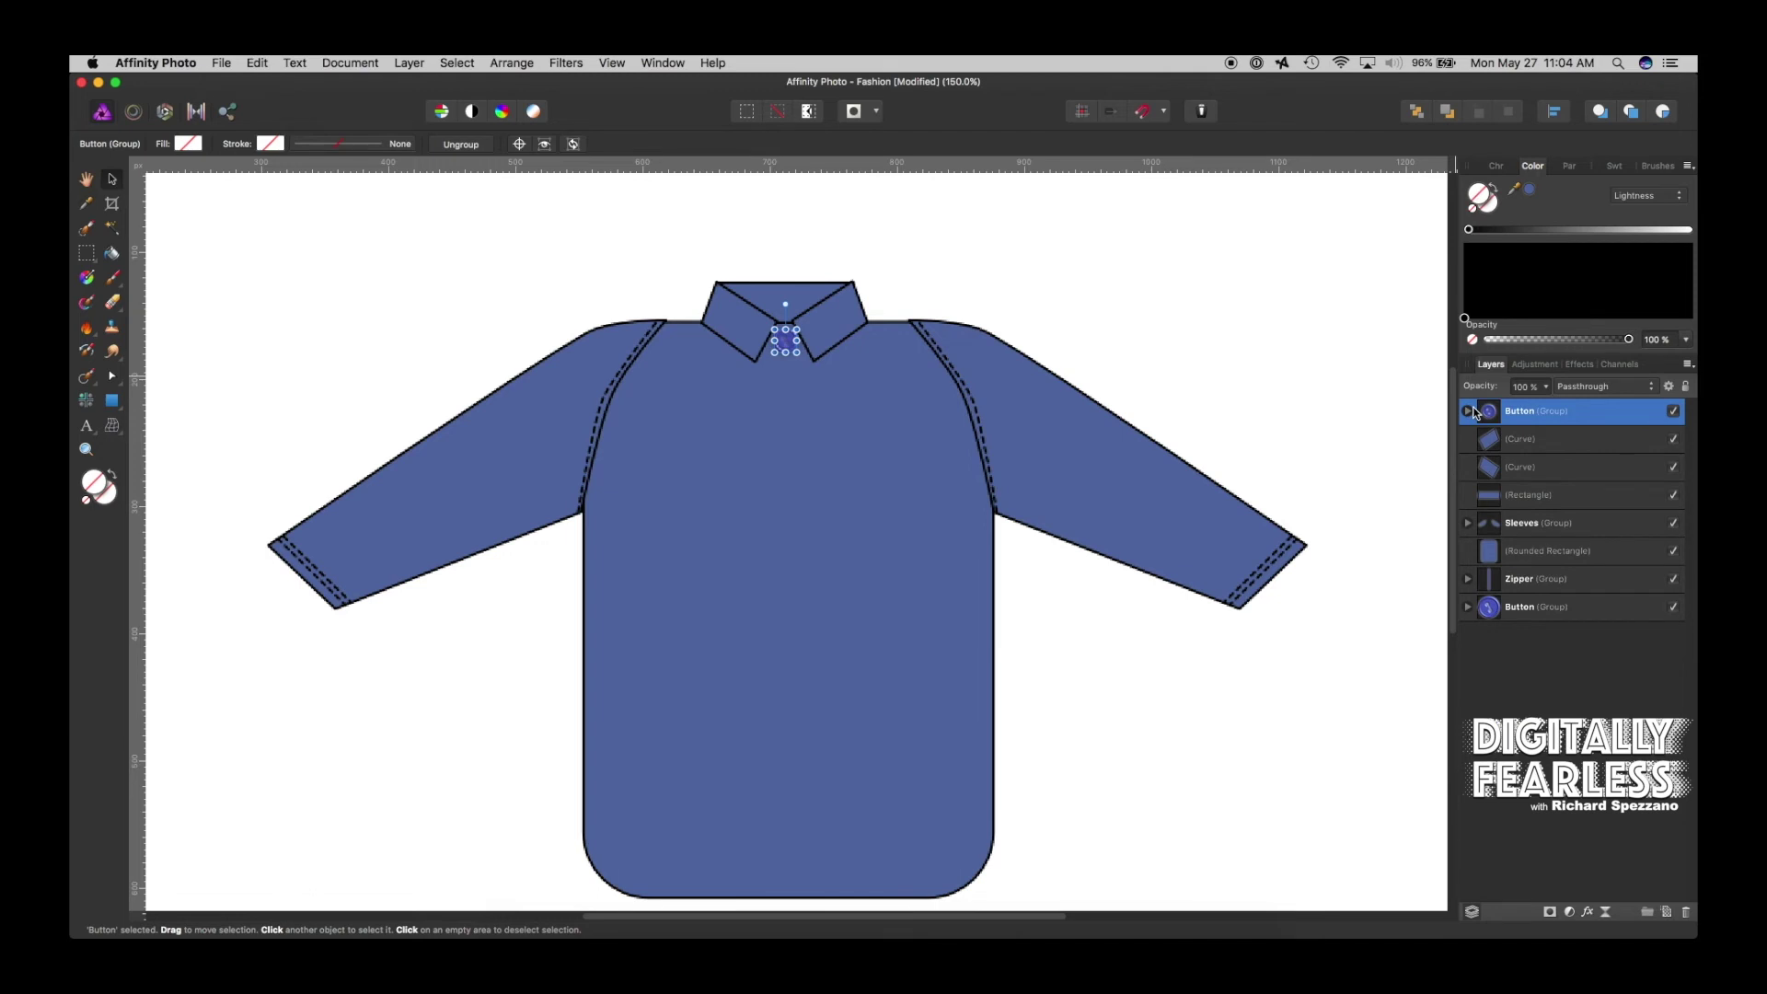
pyautogui.press('super+j')
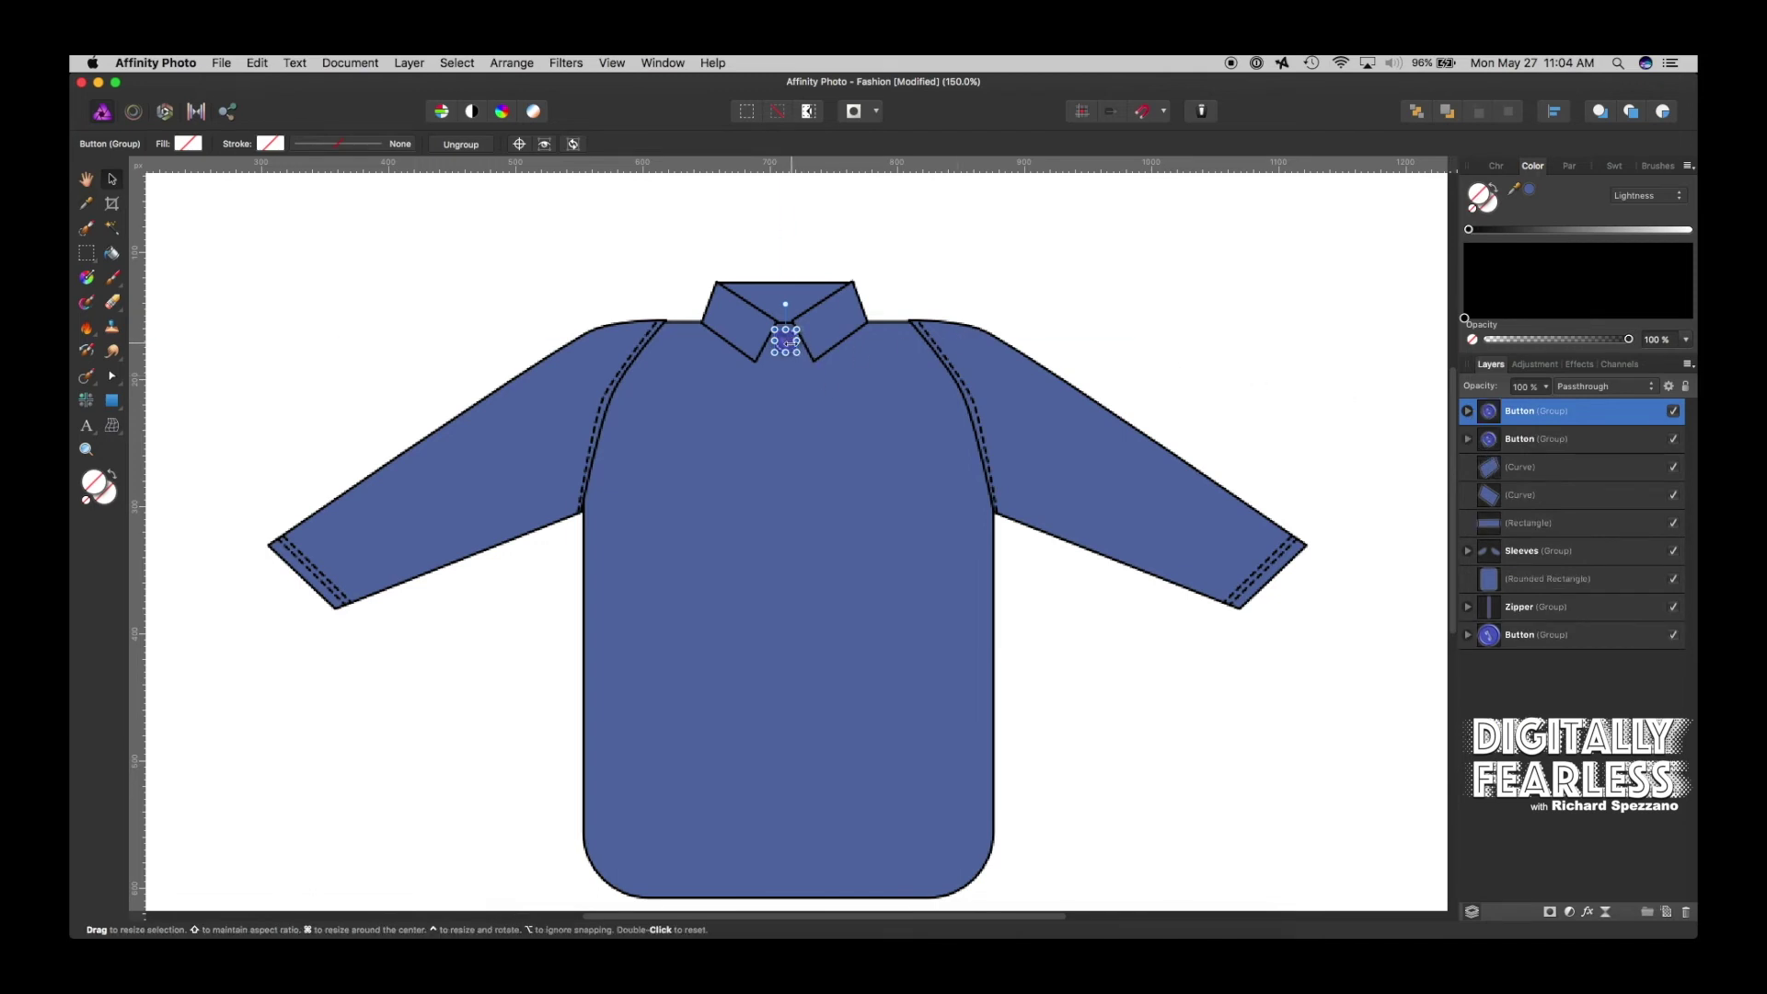
pyautogui.moveTo(788, 342); pyautogui.dragTo(781, 405)
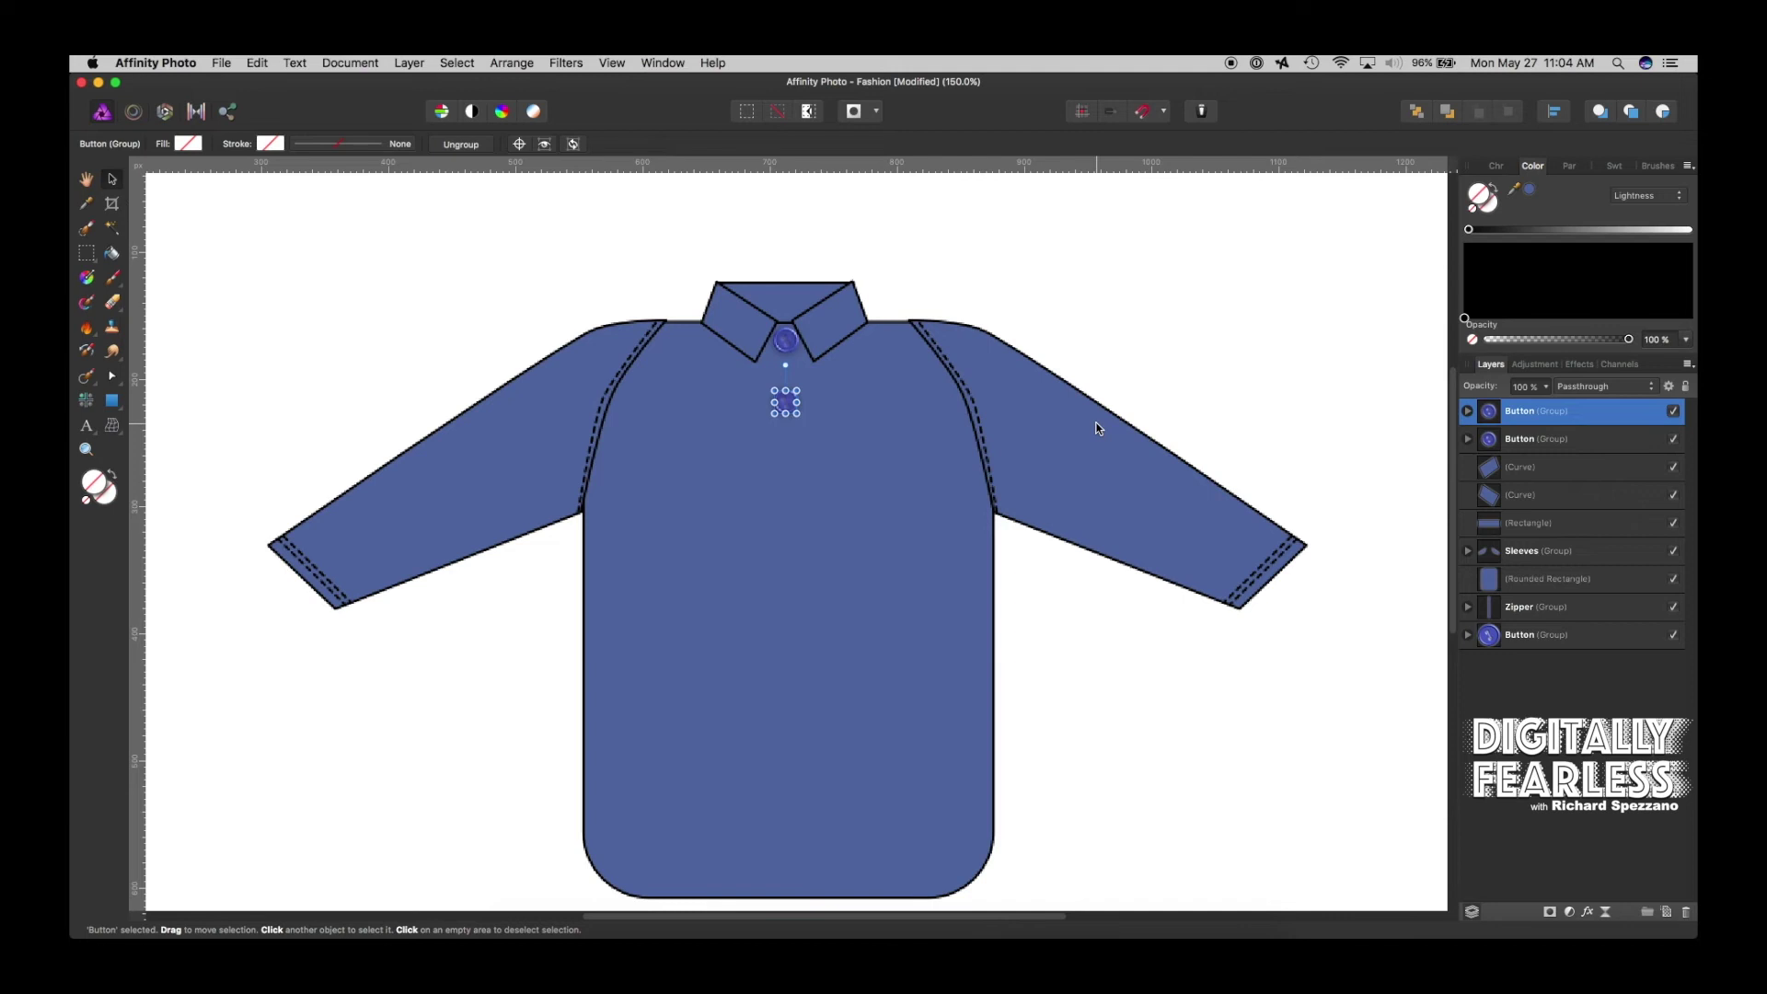
# Repeat the spaced duplication eight more times to run a column of buttons down the shirt front to the hem
pyautogui.press('super+j')
pyautogui.press('super+j')
pyautogui.press('super+j')
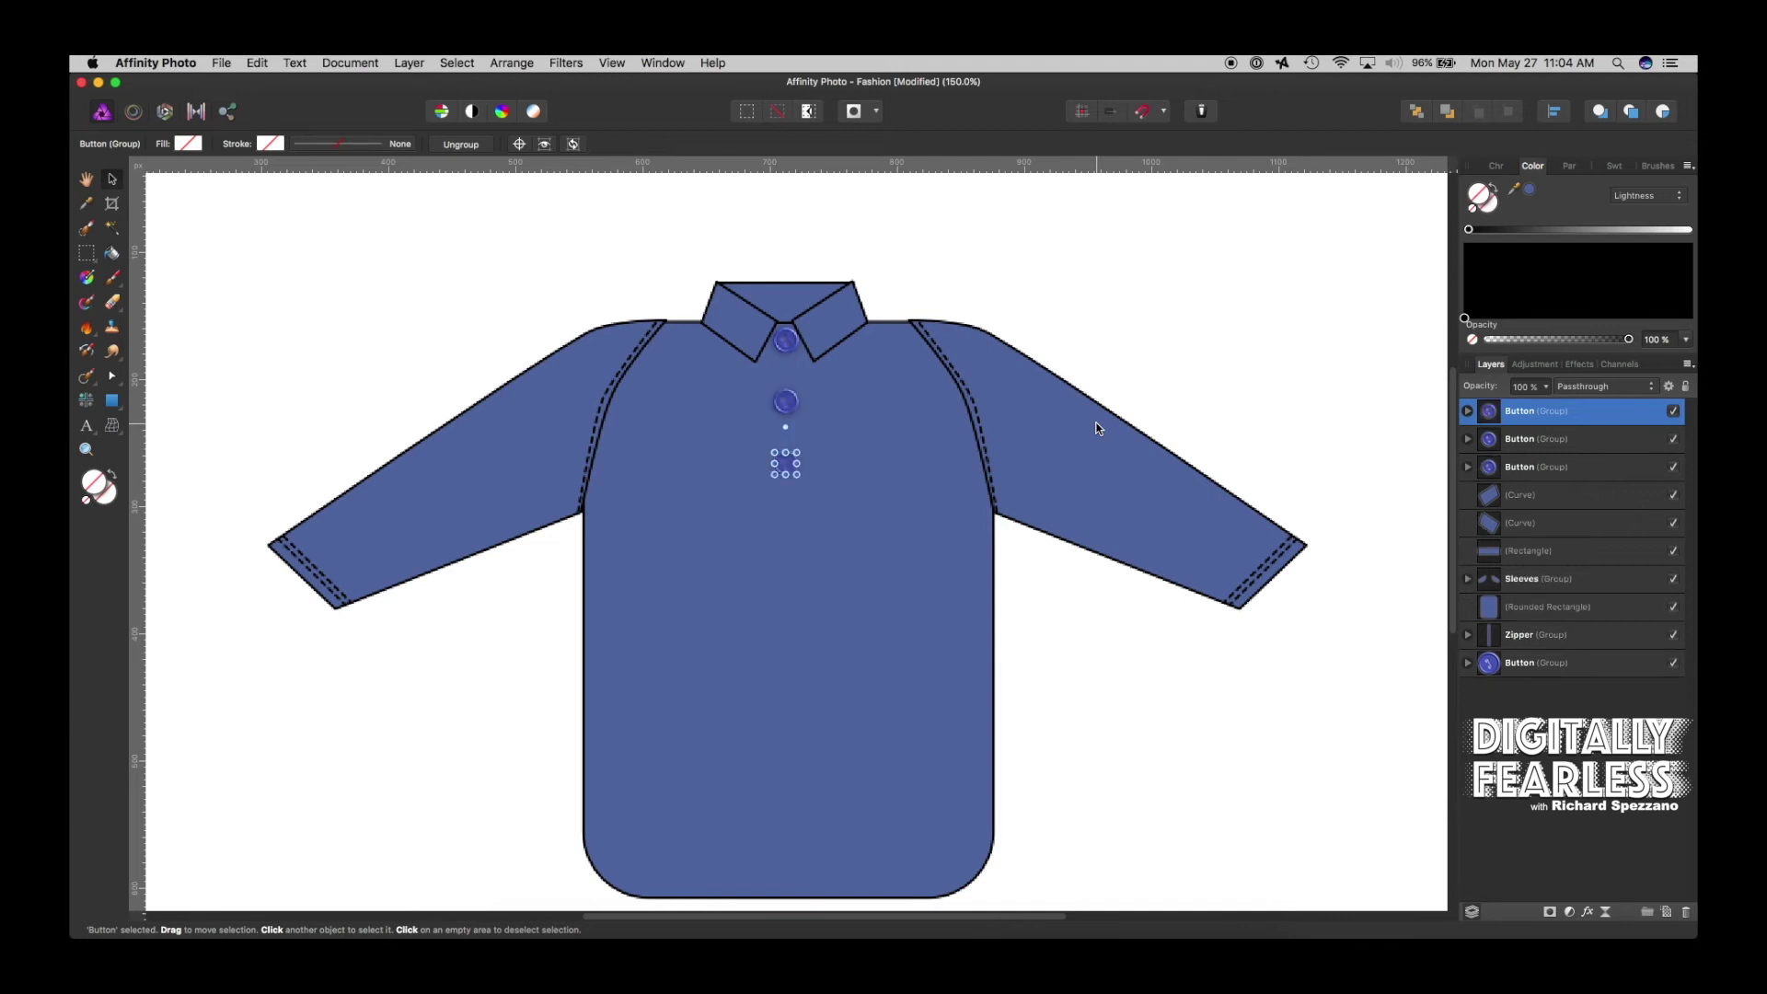
pyautogui.press('super+j')
pyautogui.press('super+j')
pyautogui.press('super+j')
pyautogui.press('super+j')
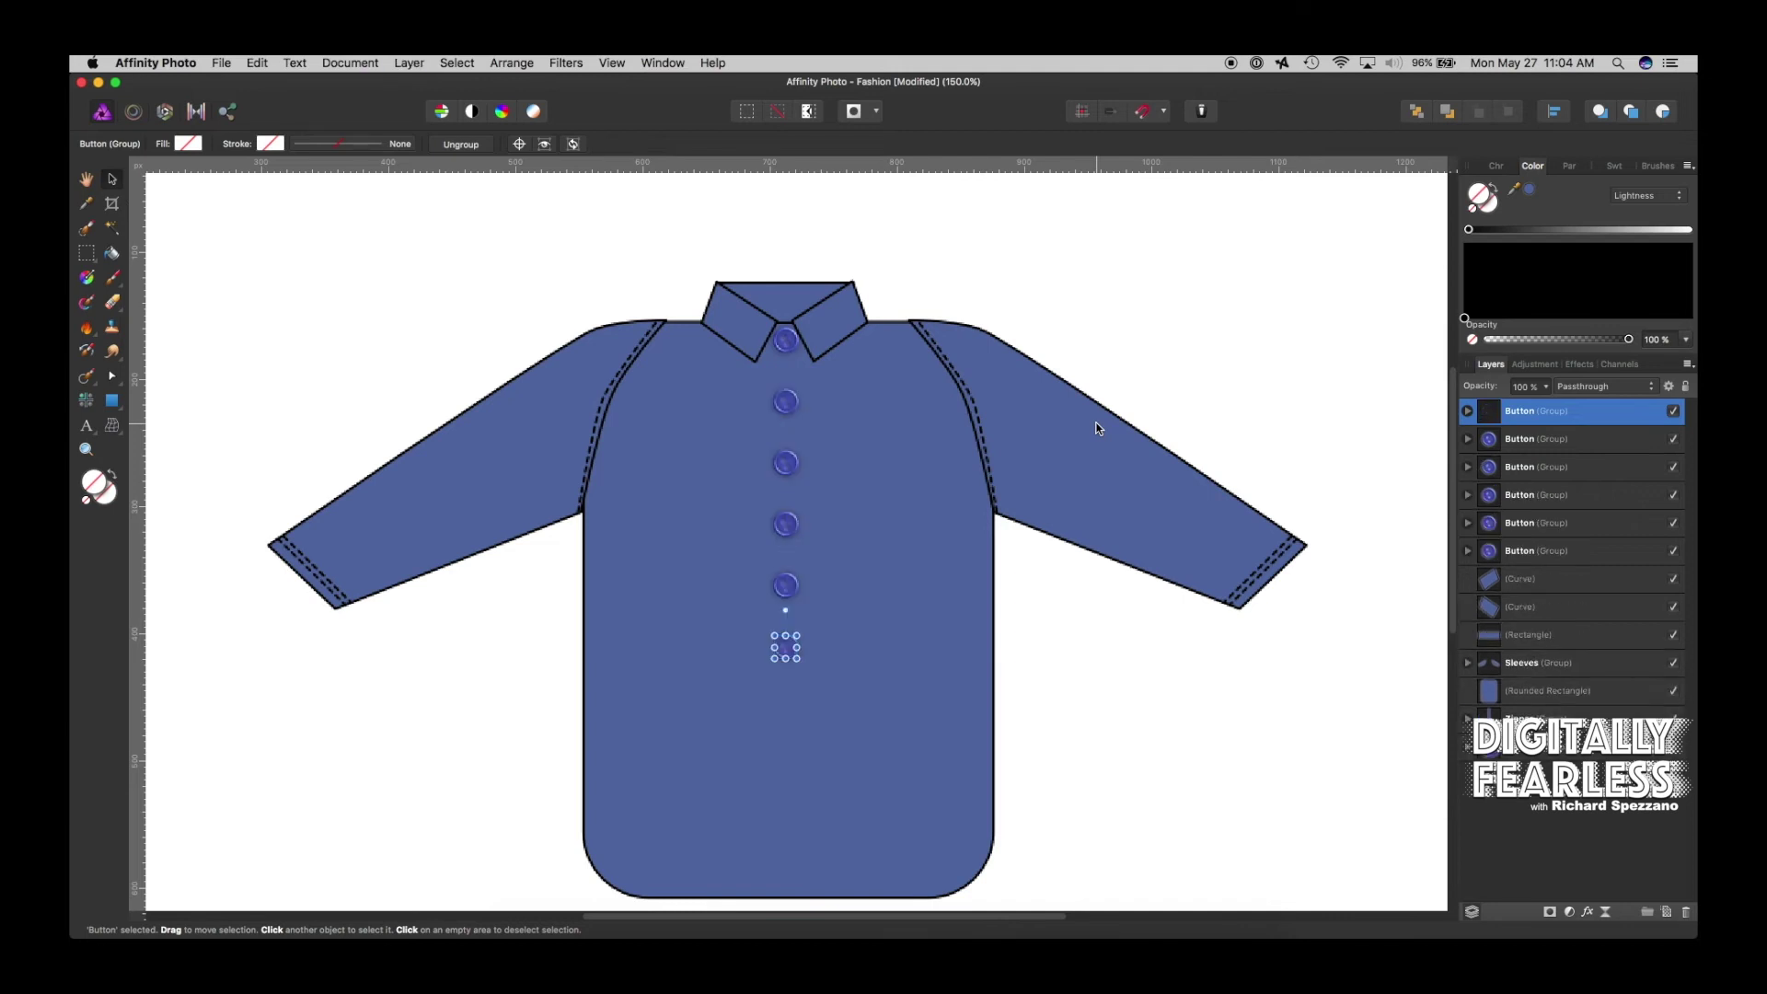
pyautogui.press('super+j')
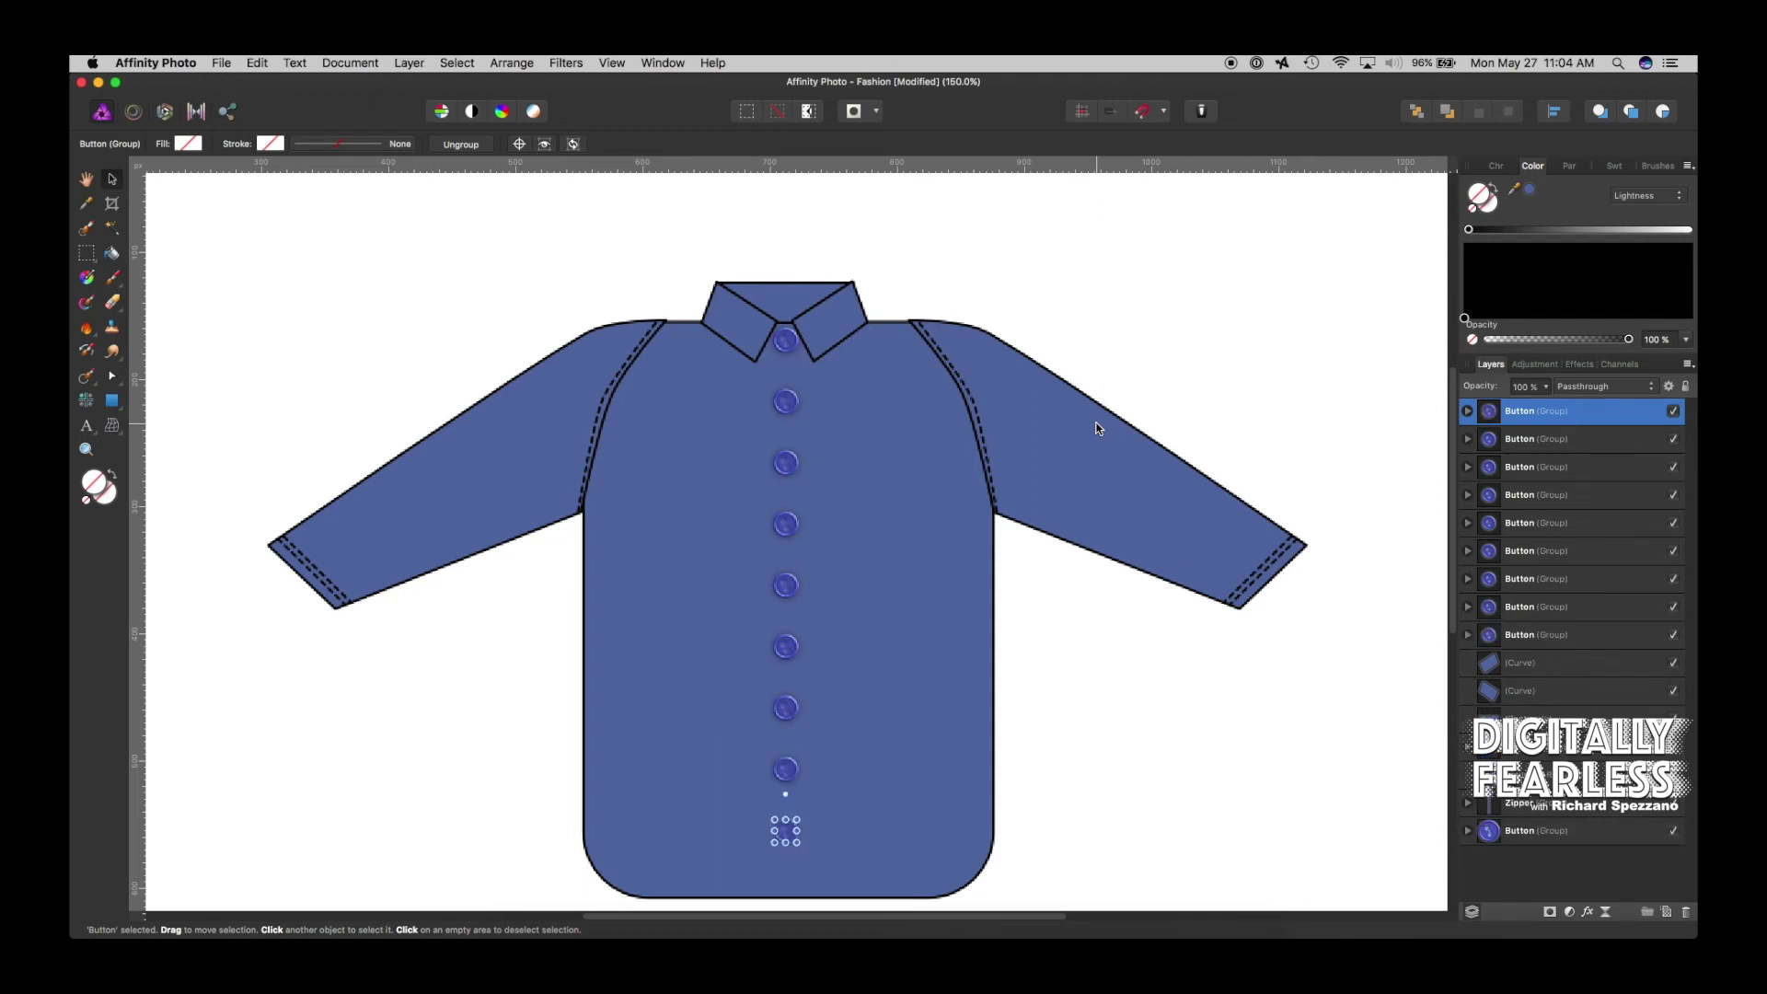
pyautogui.press('super+j')
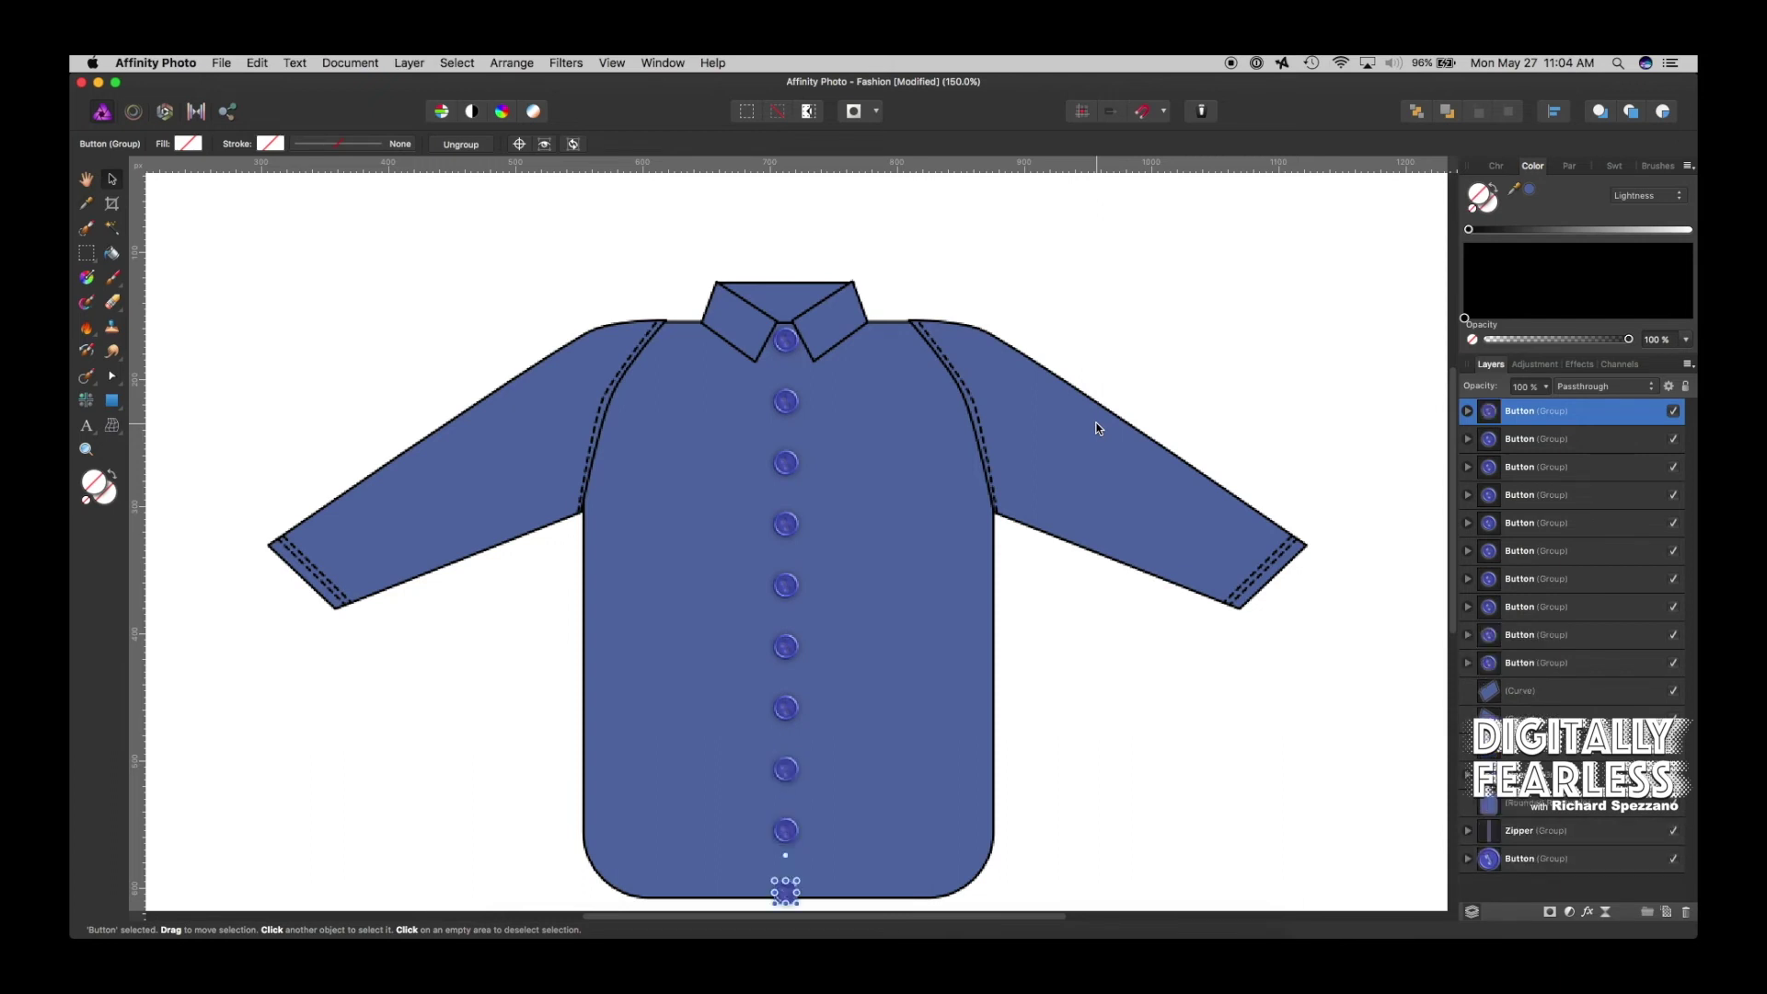
# Delete the lowest button, which overlaps the shirt's hem
pyautogui.click(1218, 842)
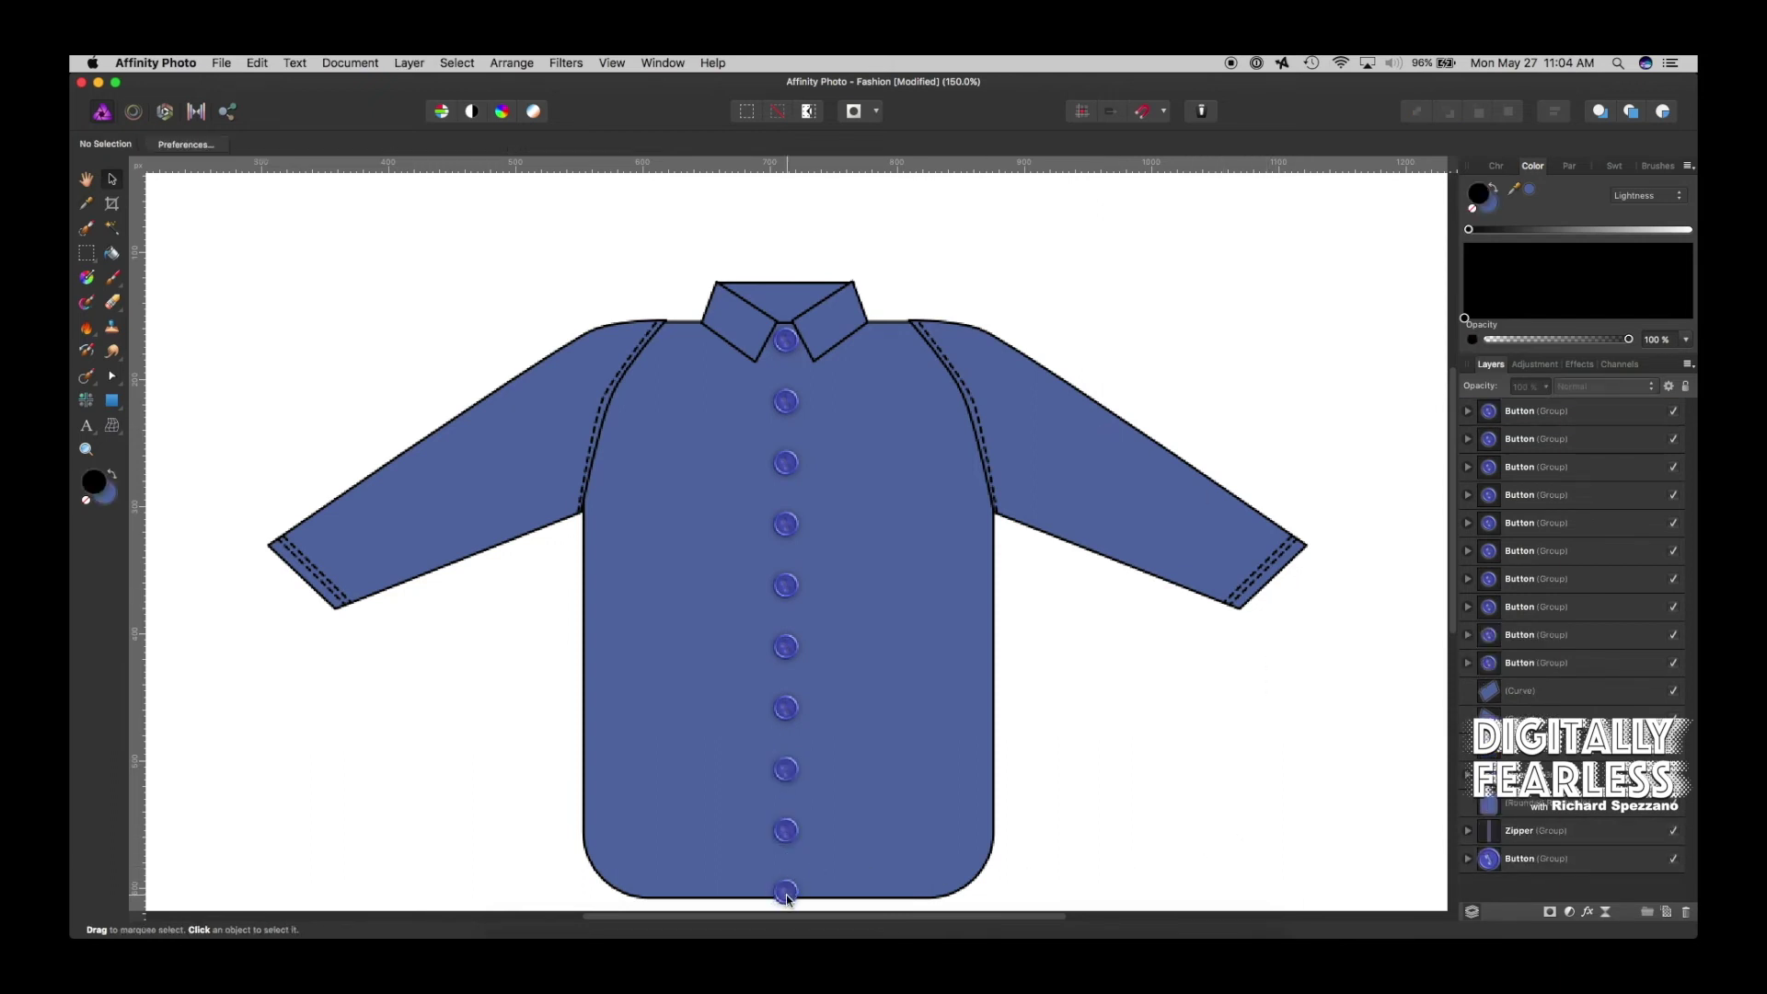
pyautogui.click(788, 897)
pyautogui.press('Delete')
pyautogui.click(1070, 801)
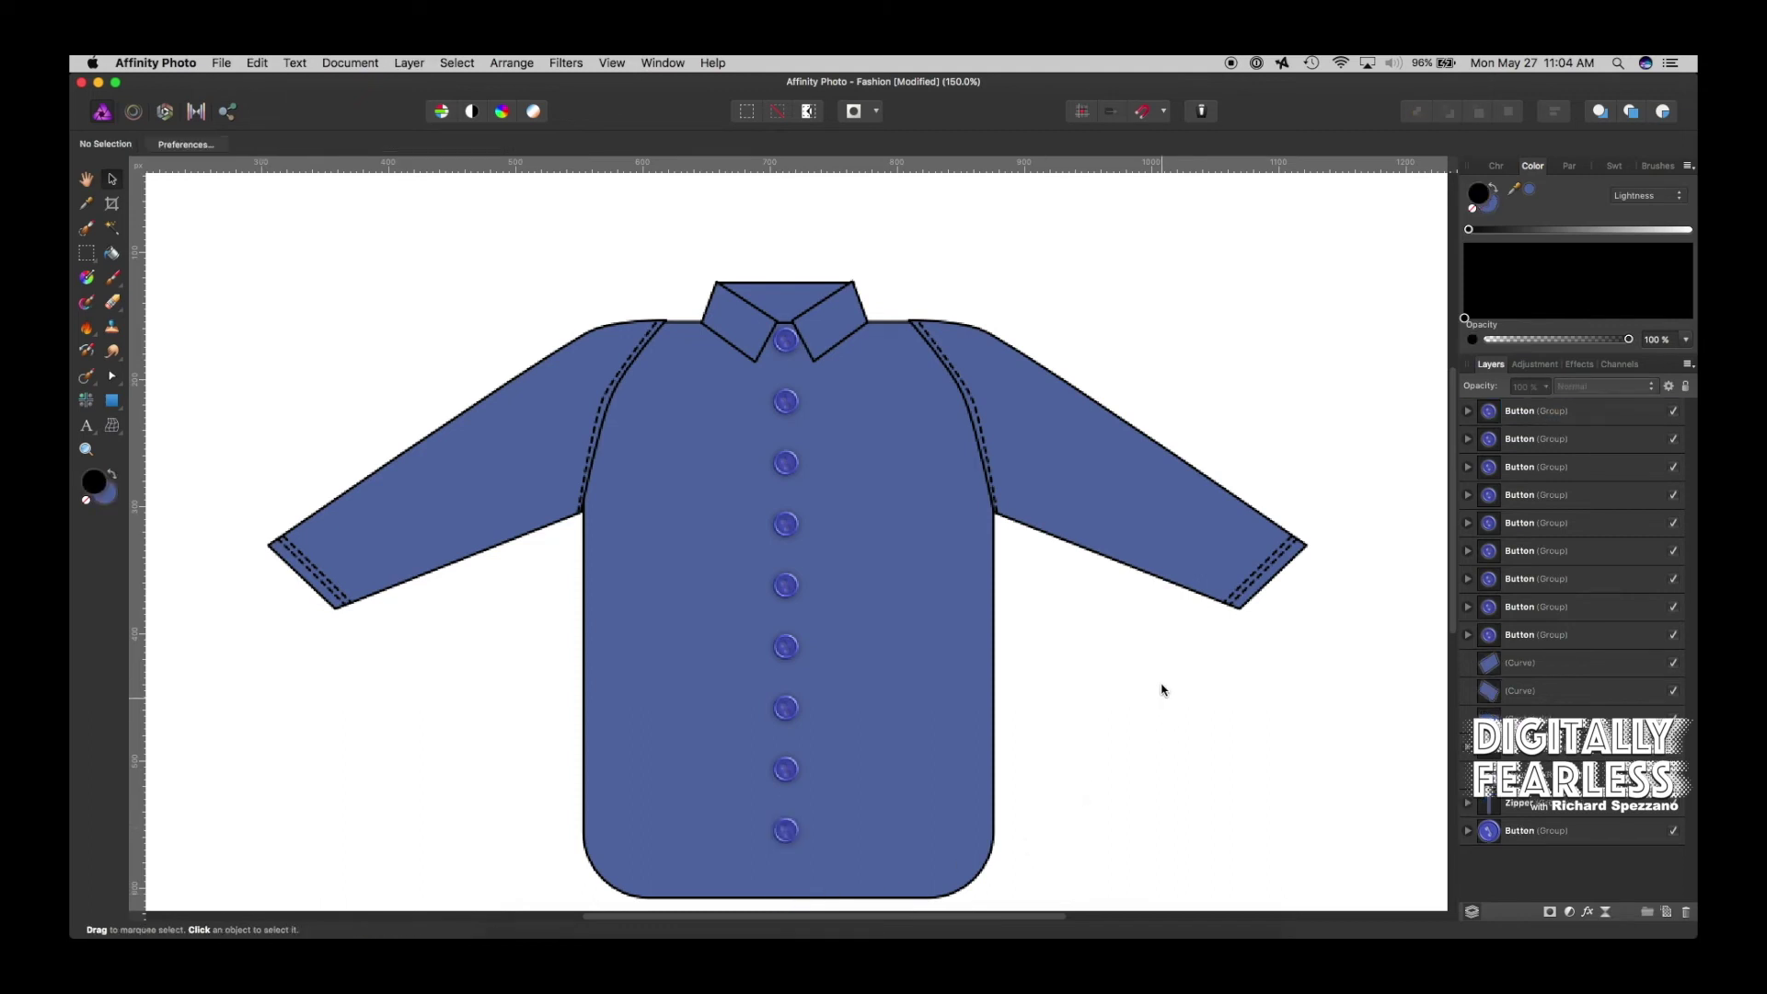
# Group the nine small Button groups on the shirt front into one group and deselect it
pyautogui.click(1496, 641)
pyautogui.keyDown('shift'); pyautogui.click(1498, 409); pyautogui.keyUp('shift')
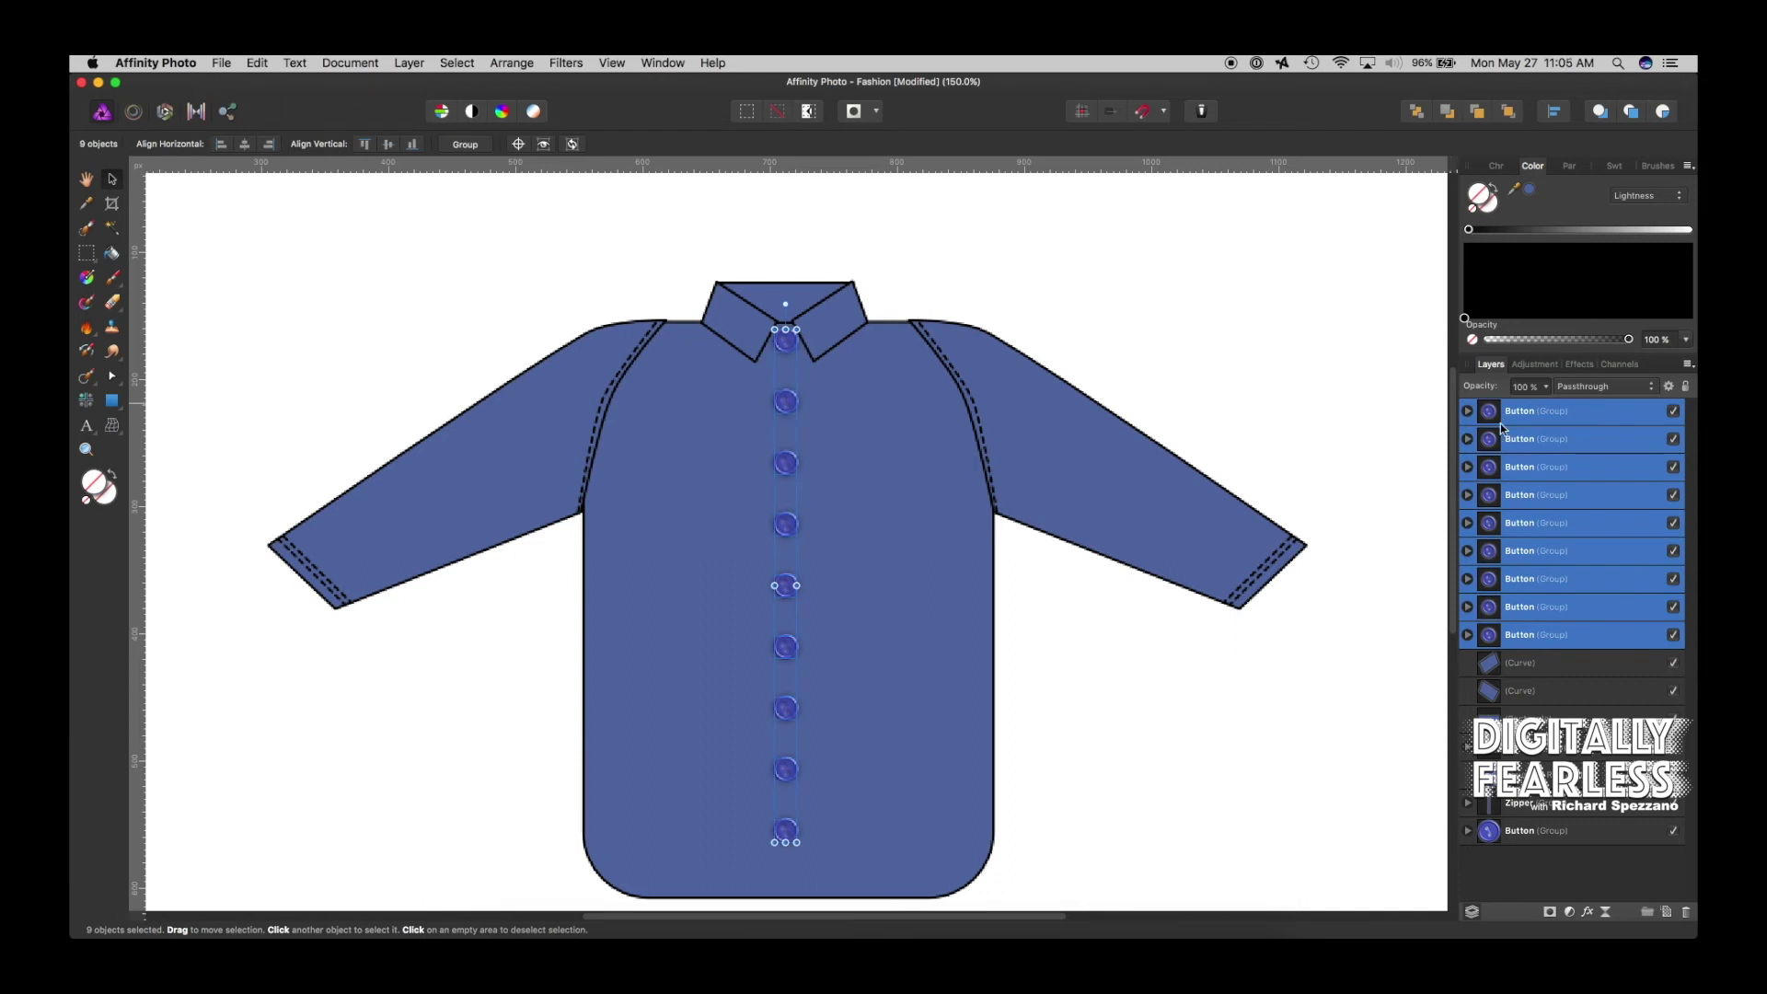
pyautogui.press('super+g')
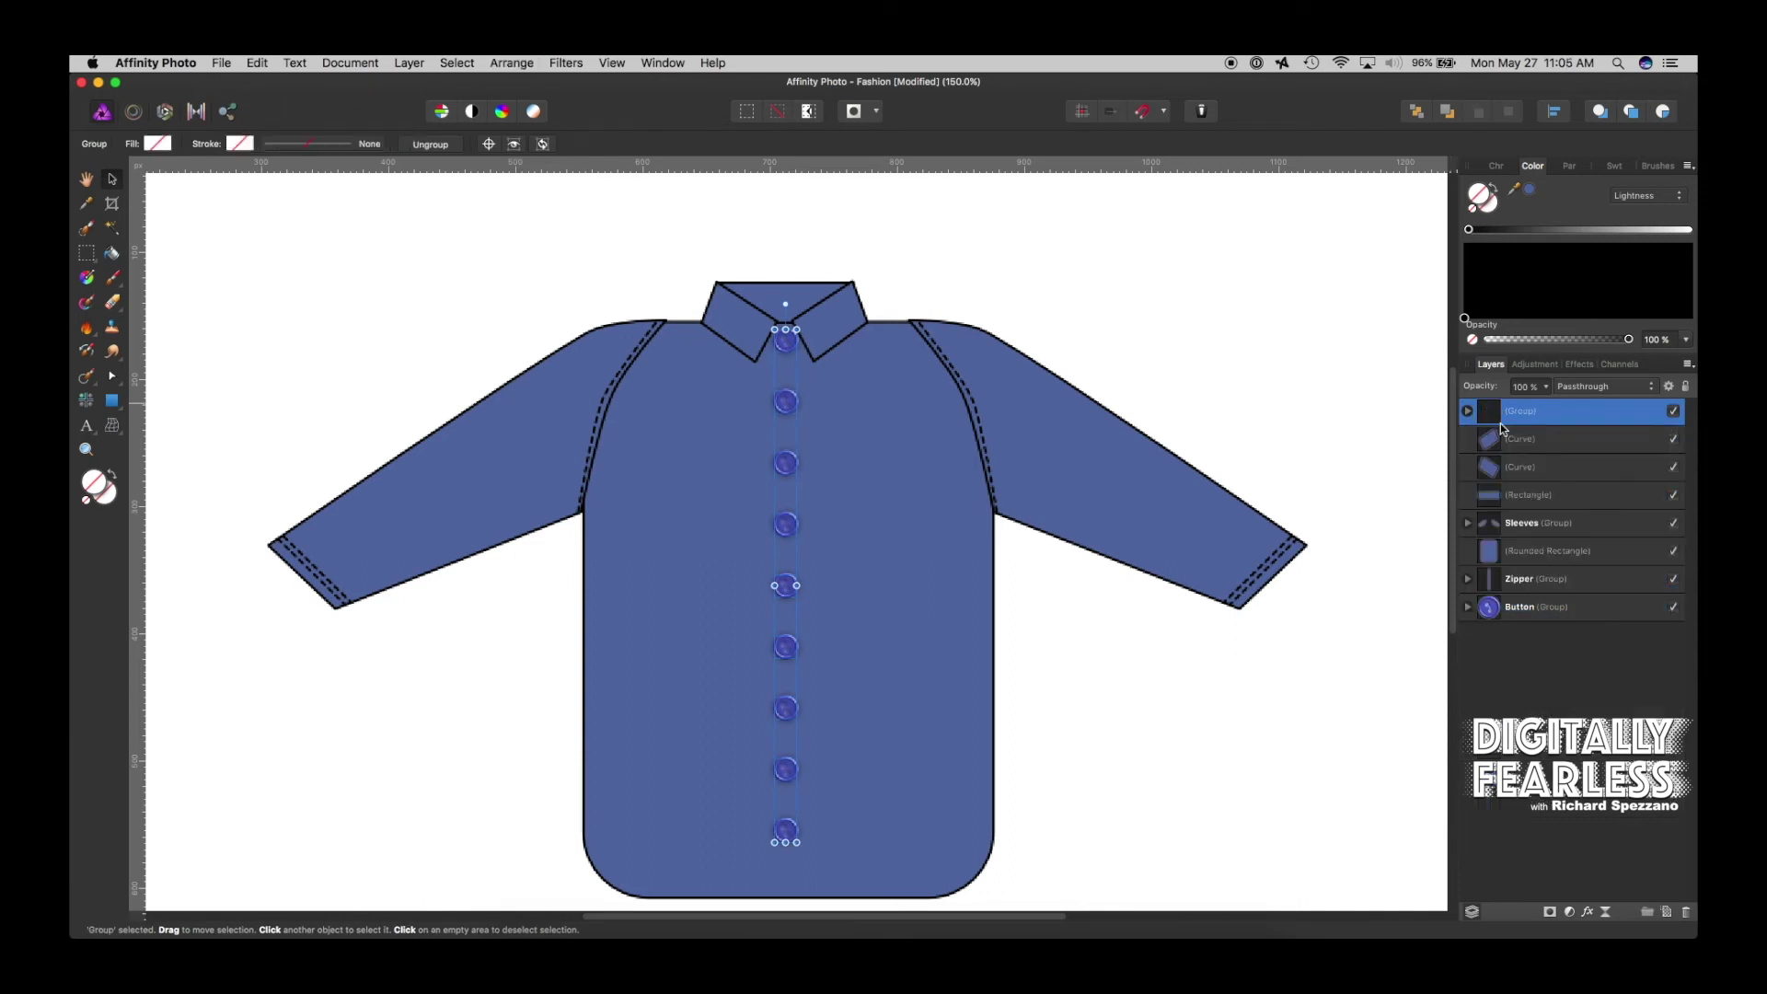
pyautogui.click(614, 237)
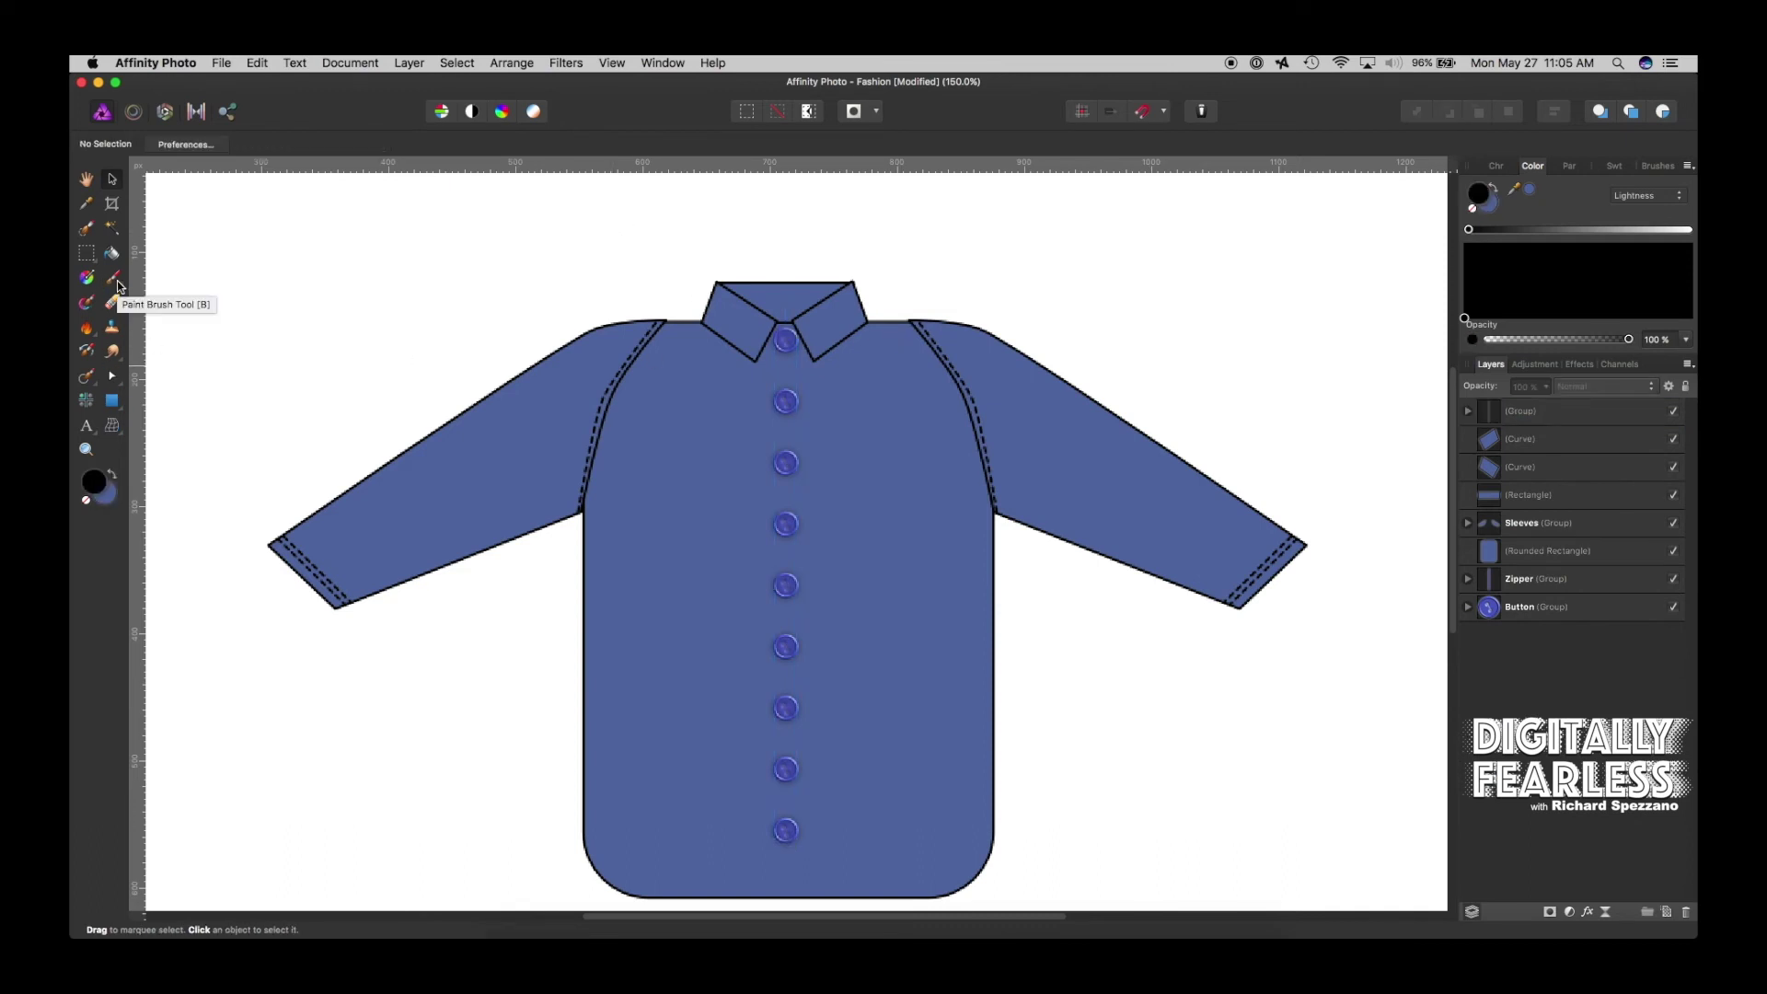
# Add a new pixel layer and draw a straight vertical Pen line just right of the buttons from the collar opening to the hem
pyautogui.click(111, 378)
pyautogui.click(171, 376)
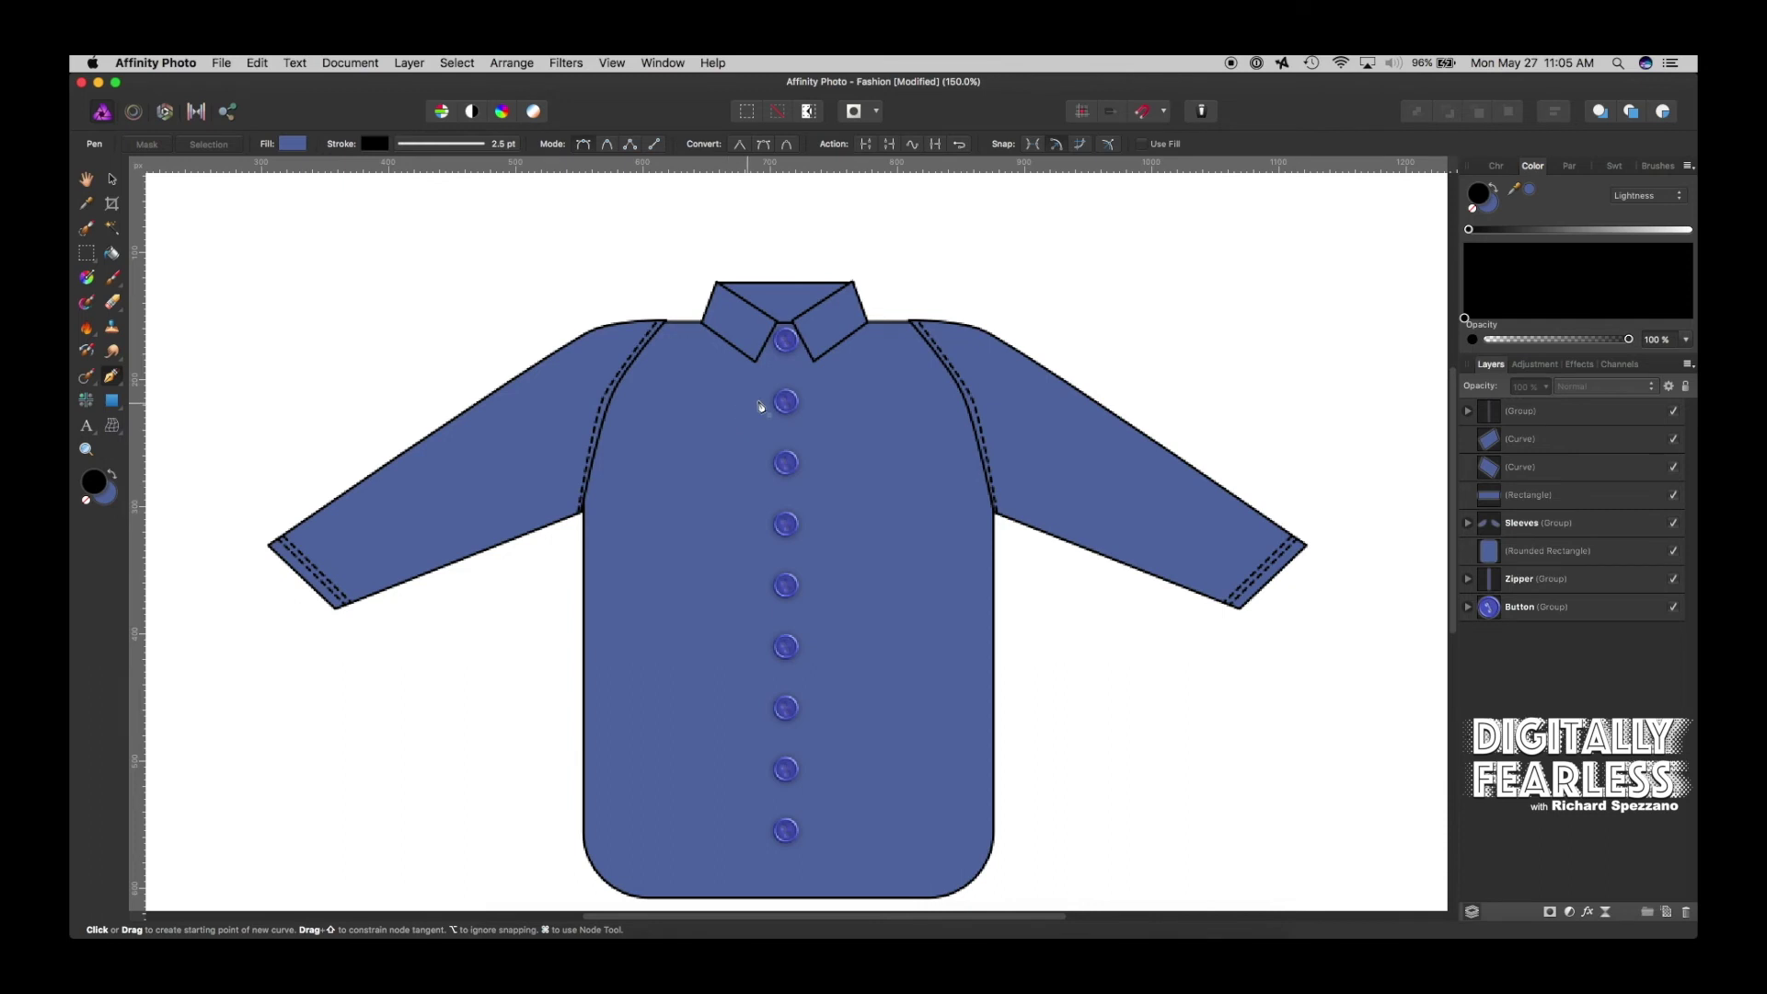
pyautogui.click(1668, 913)
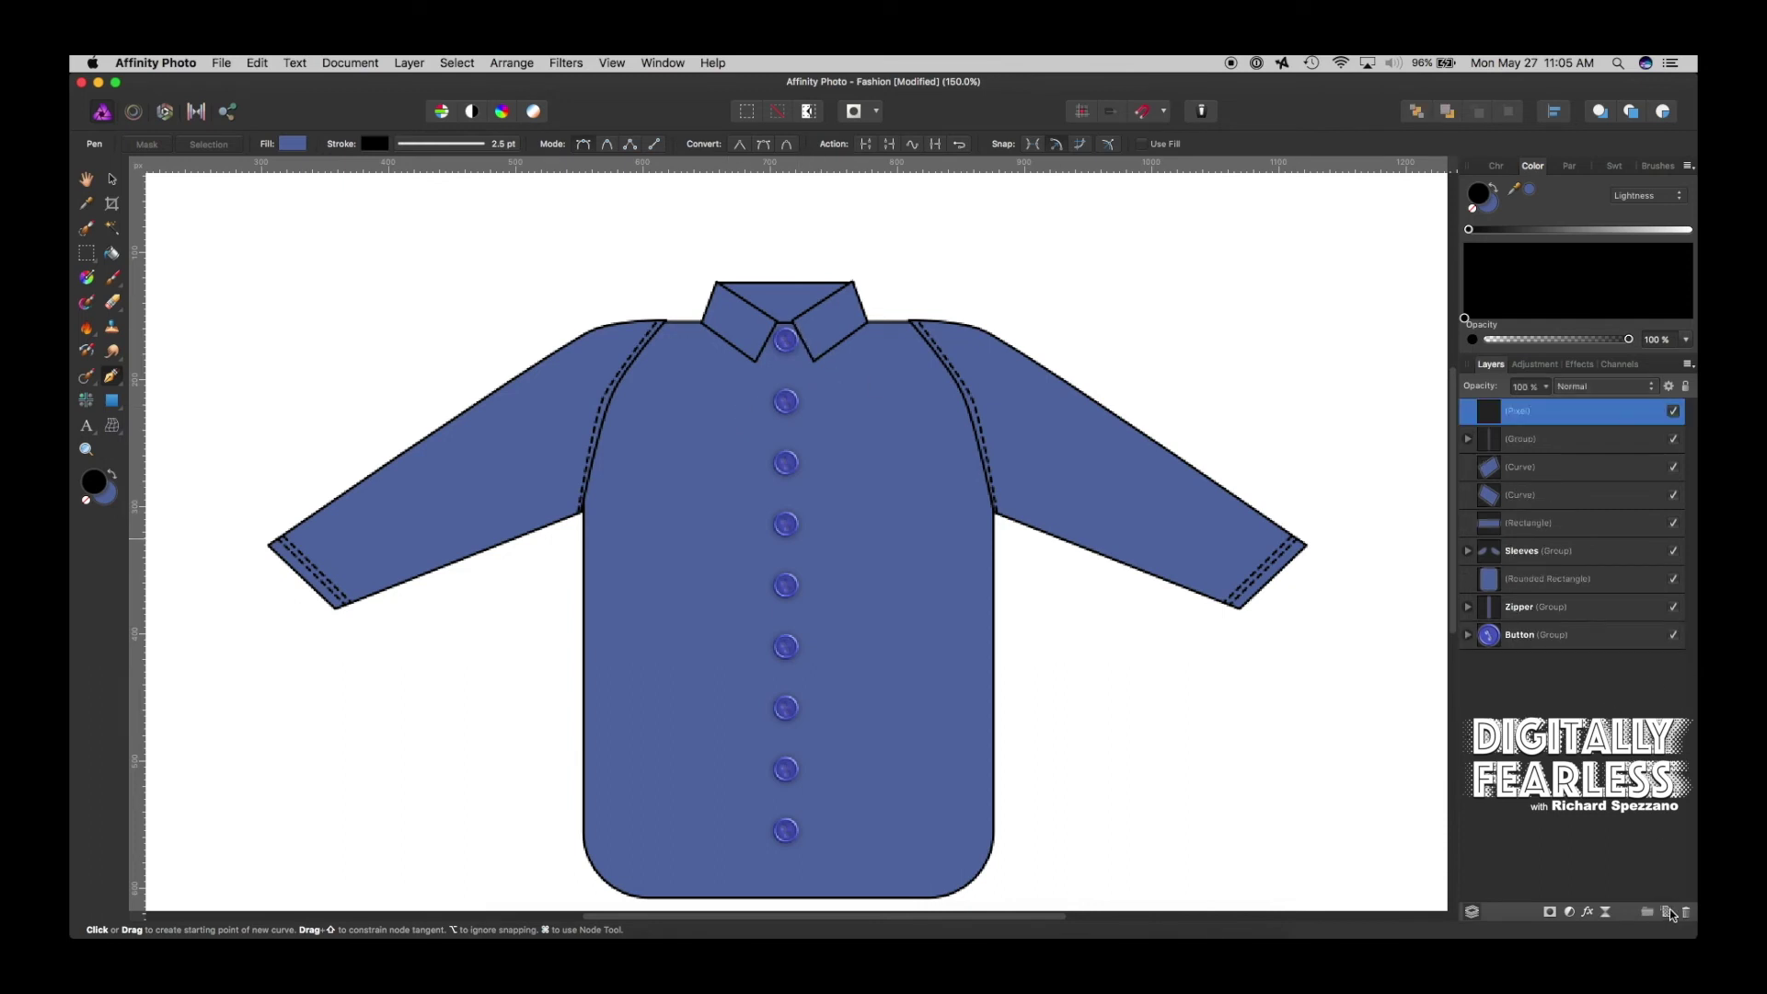
pyautogui.click(801, 324)
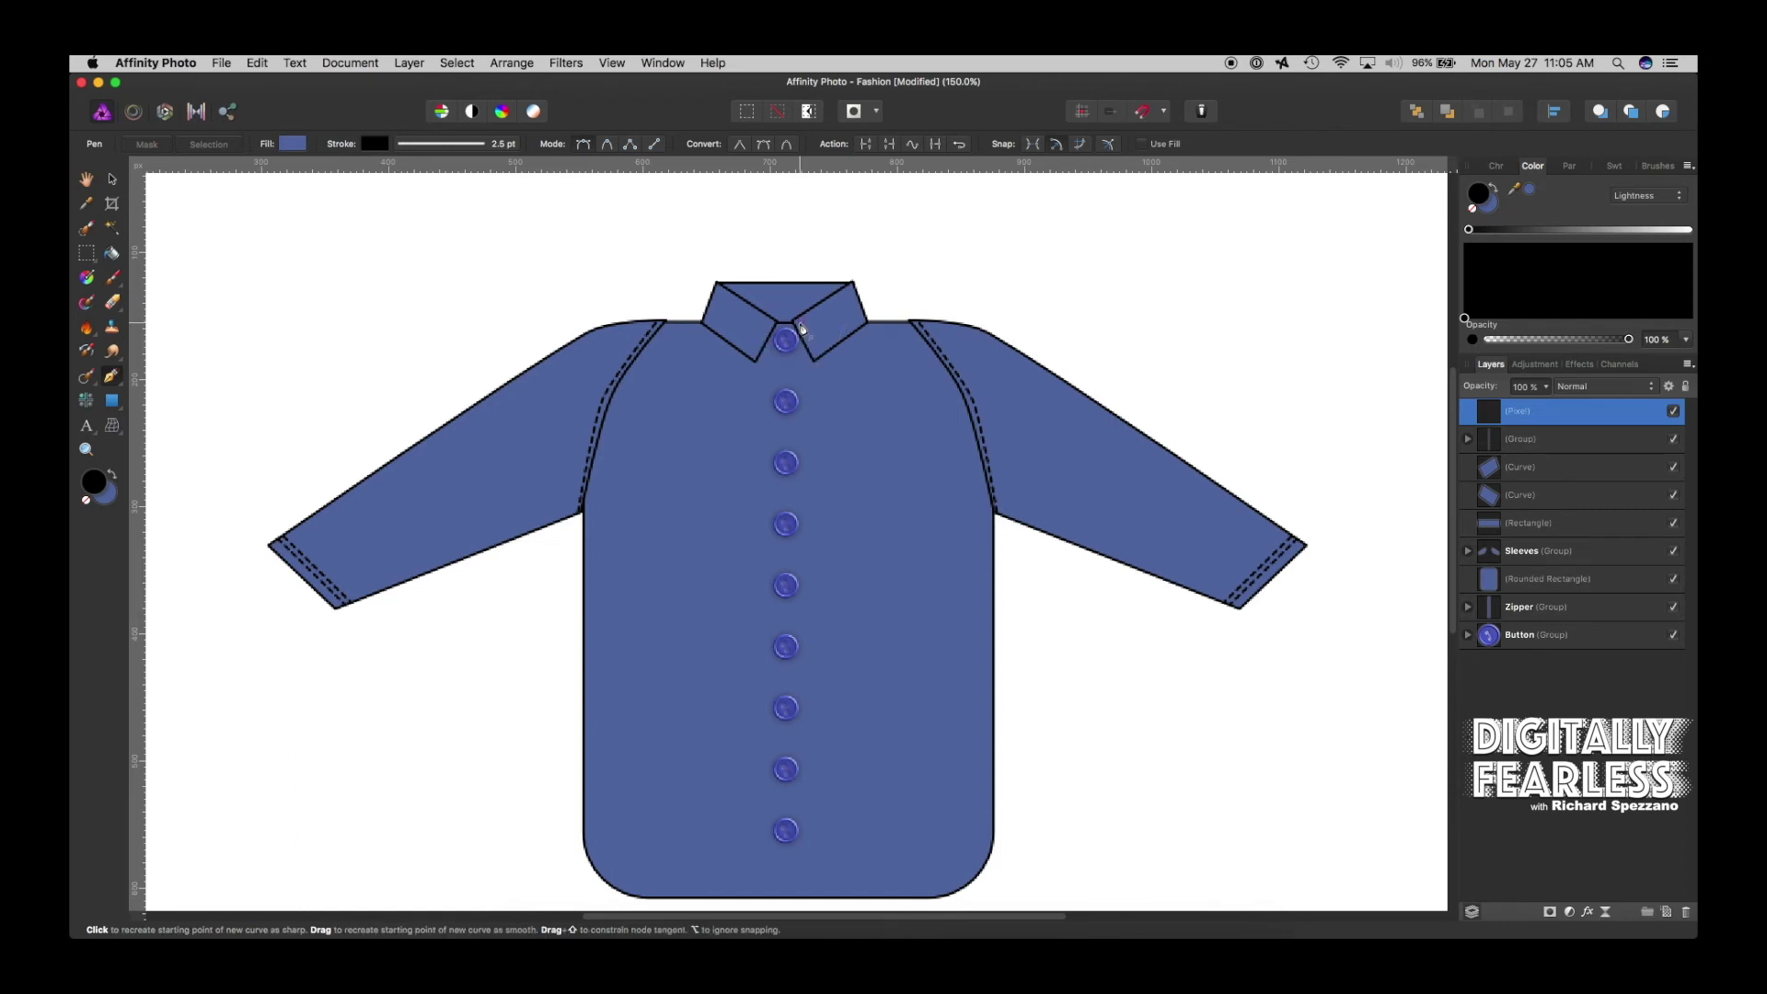
pyautogui.click(802, 892)
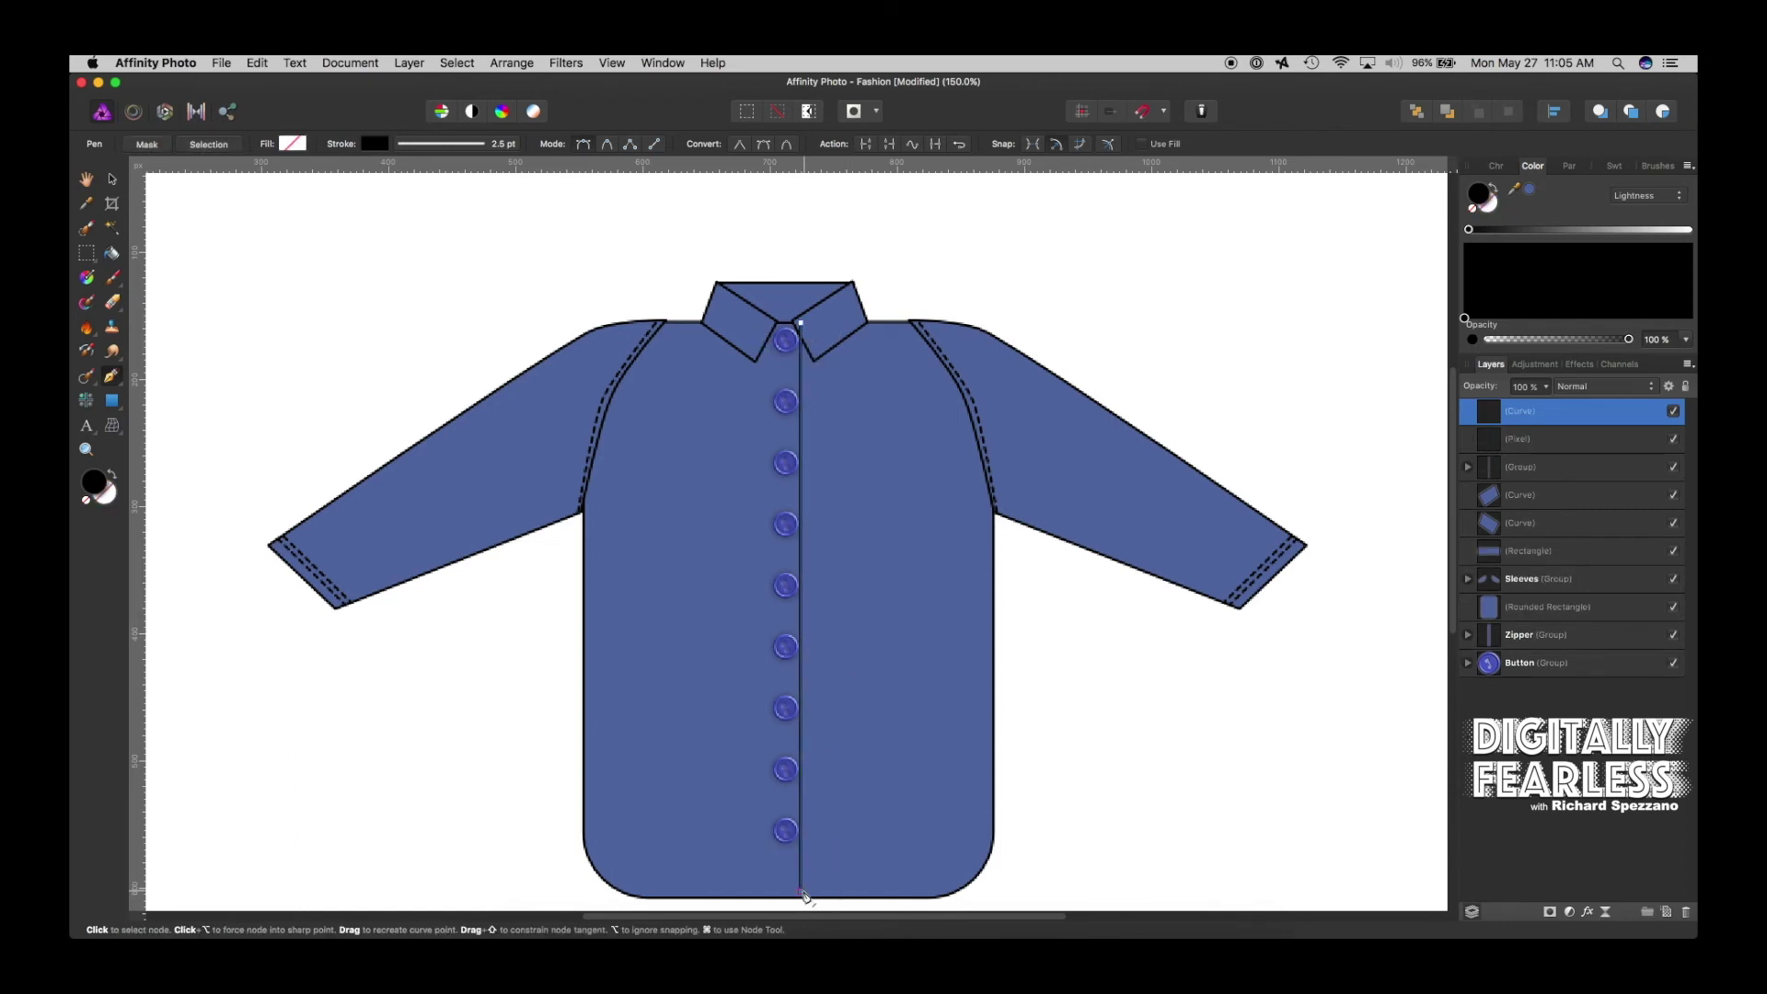
pyautogui.click(113, 182)
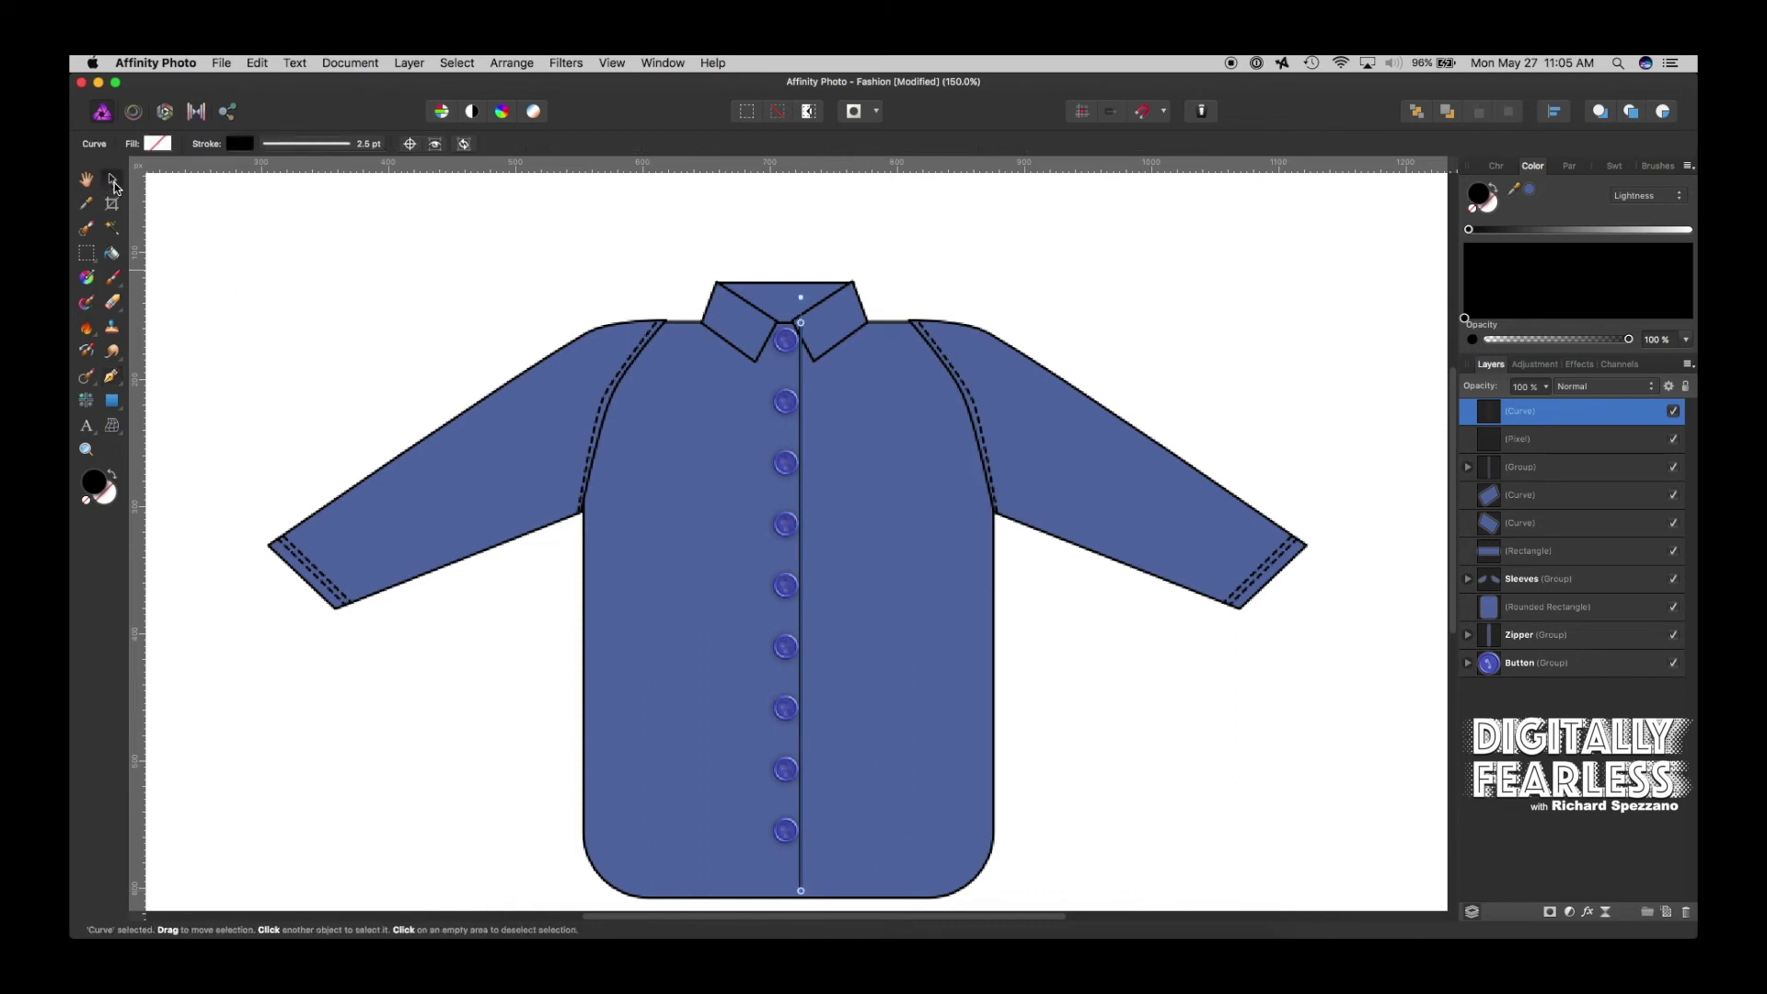
pyautogui.click(553, 239)
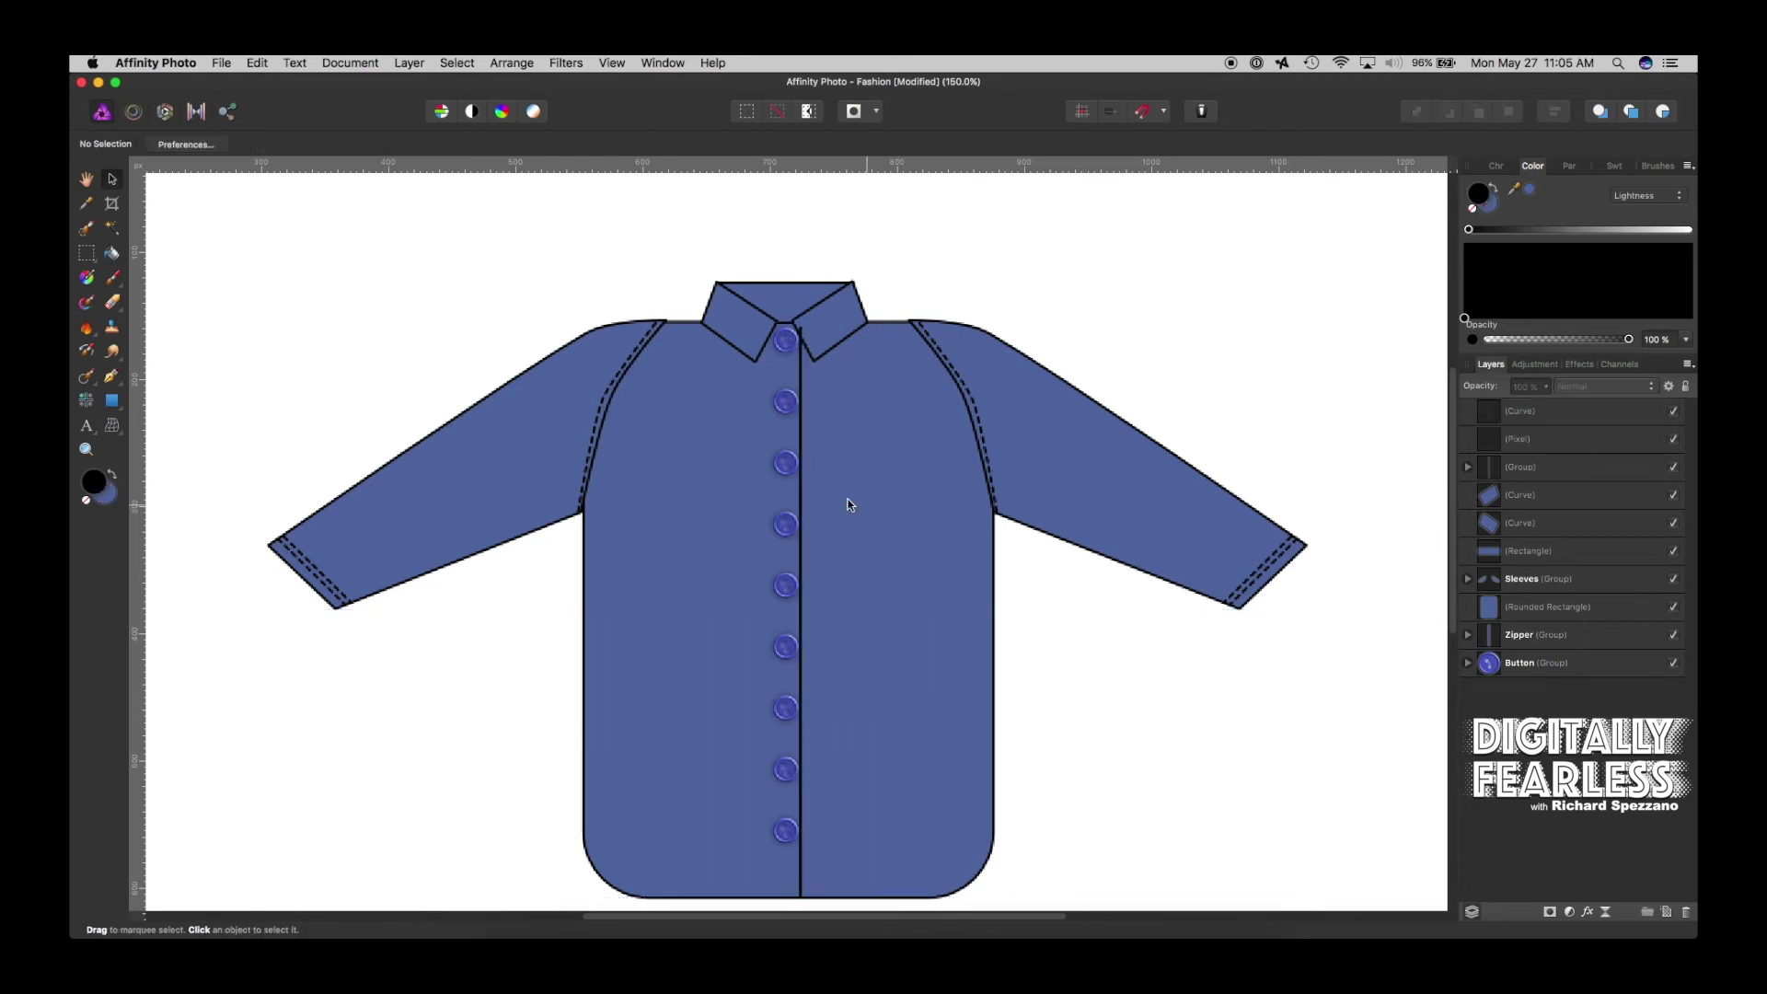
pyautogui.click(801, 502)
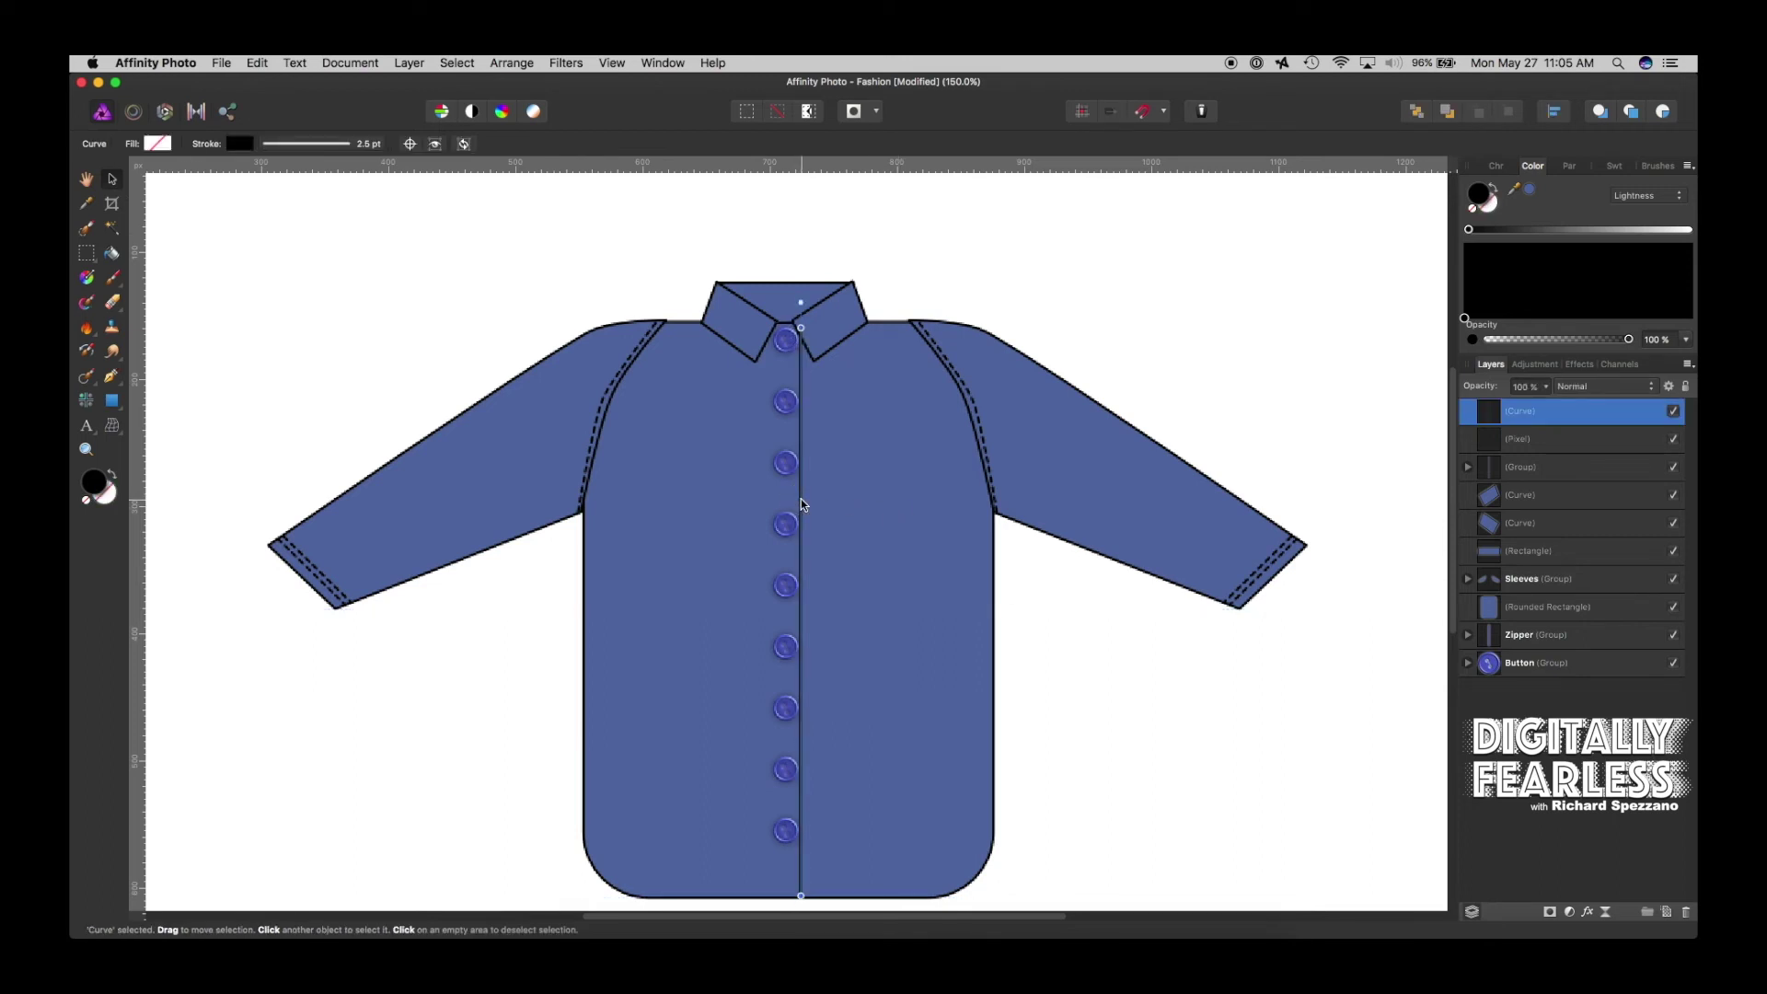
# Nudge the vertical placket line slightly to the right, away from the buttons, and deselect it
pyautogui.press('Right')
pyautogui.press('Right')
pyautogui.press('Right')
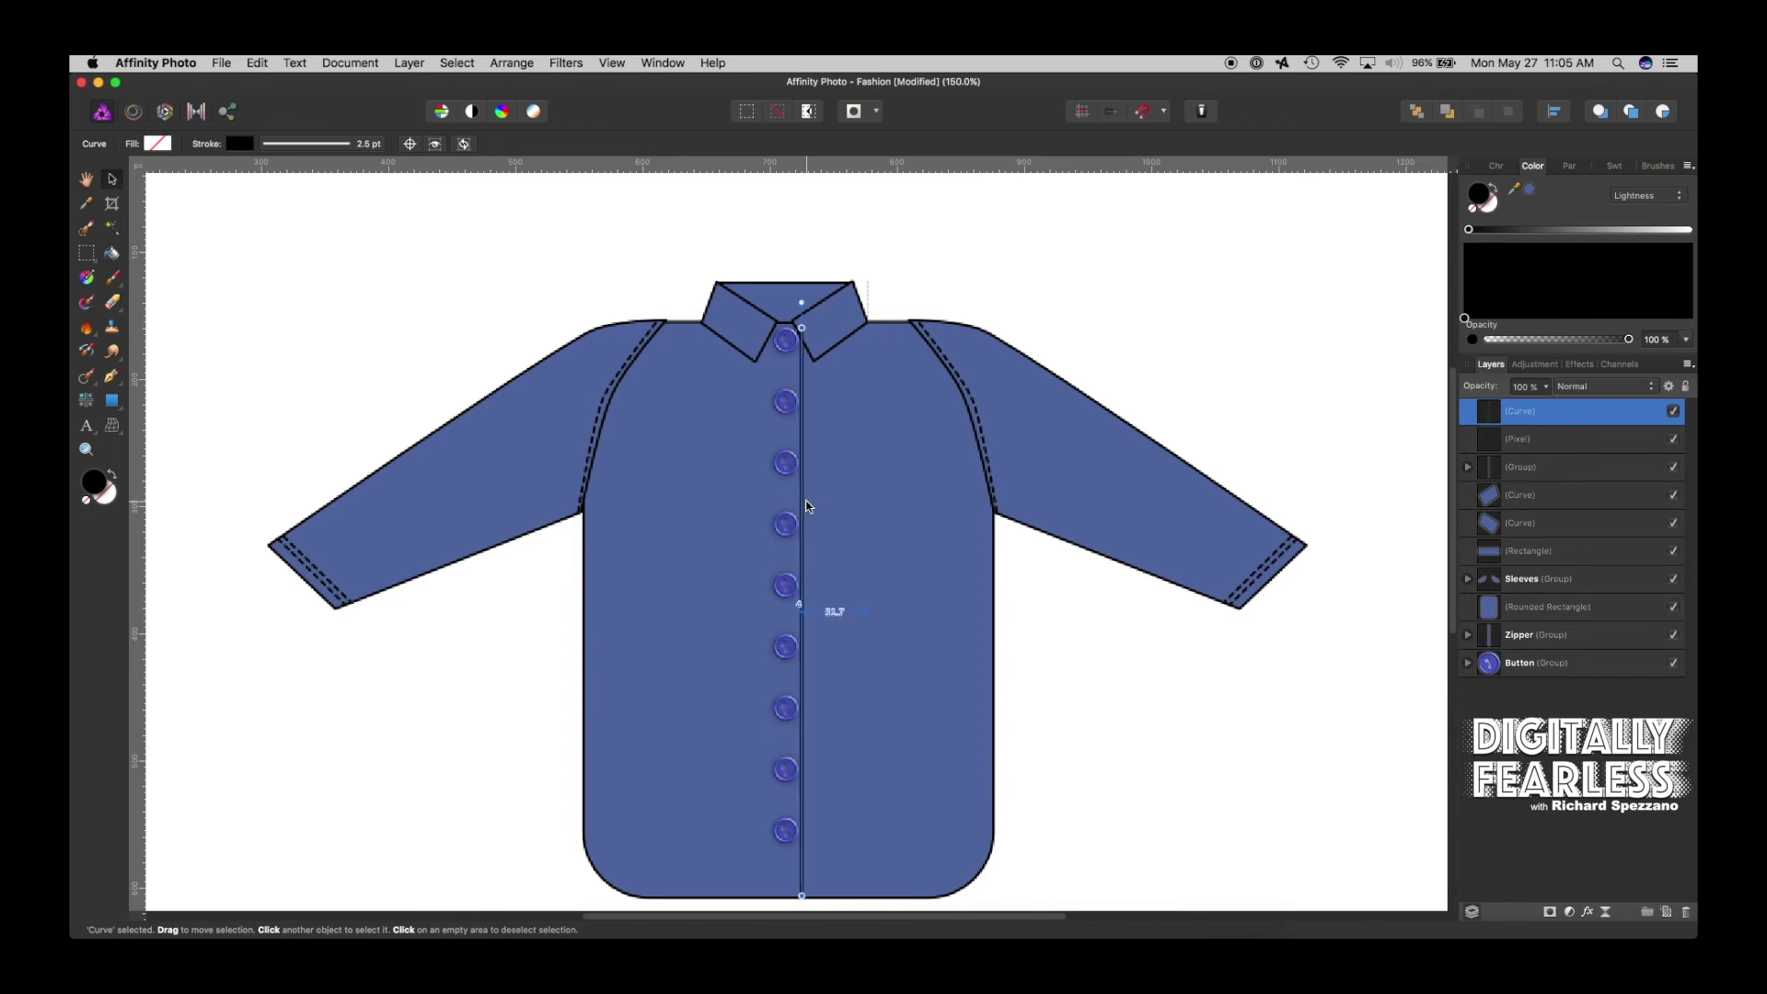
pyautogui.click(1203, 315)
# Group the collar rectangle with its two flap curves and move the group to the top of the layer stack
pyautogui.click(1509, 552)
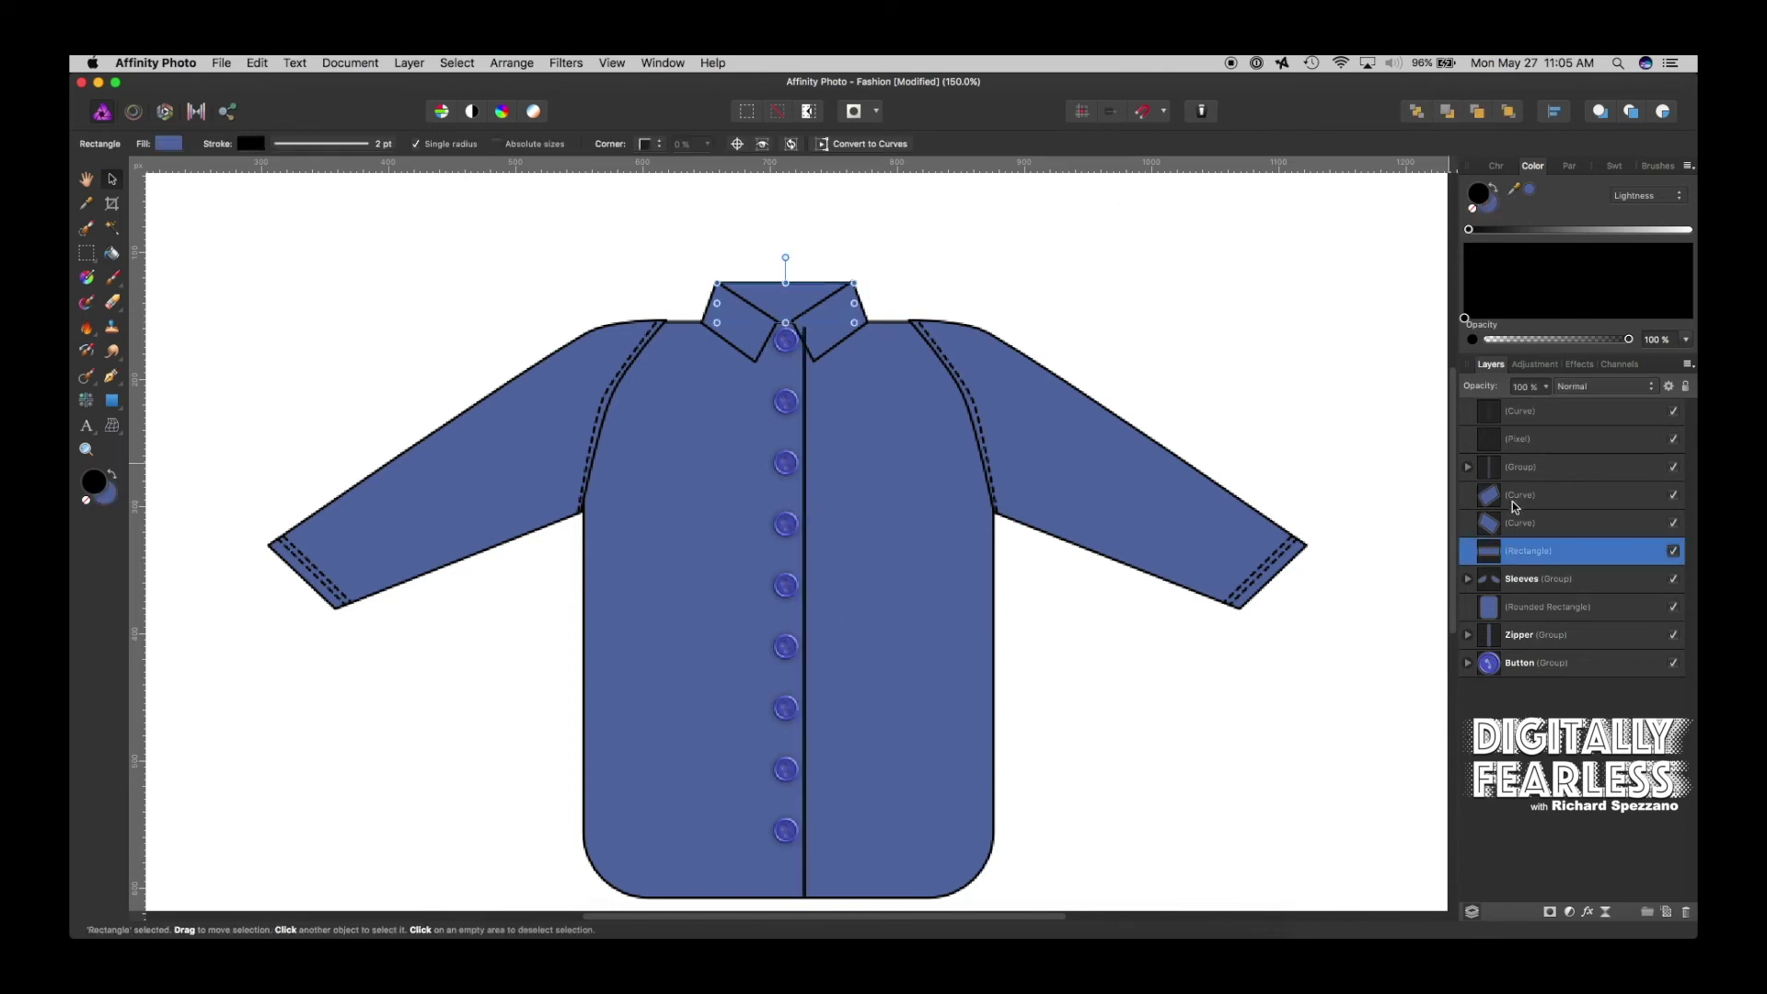
pyautogui.keyDown('shift'); pyautogui.click(1518, 497); pyautogui.keyUp('shift')
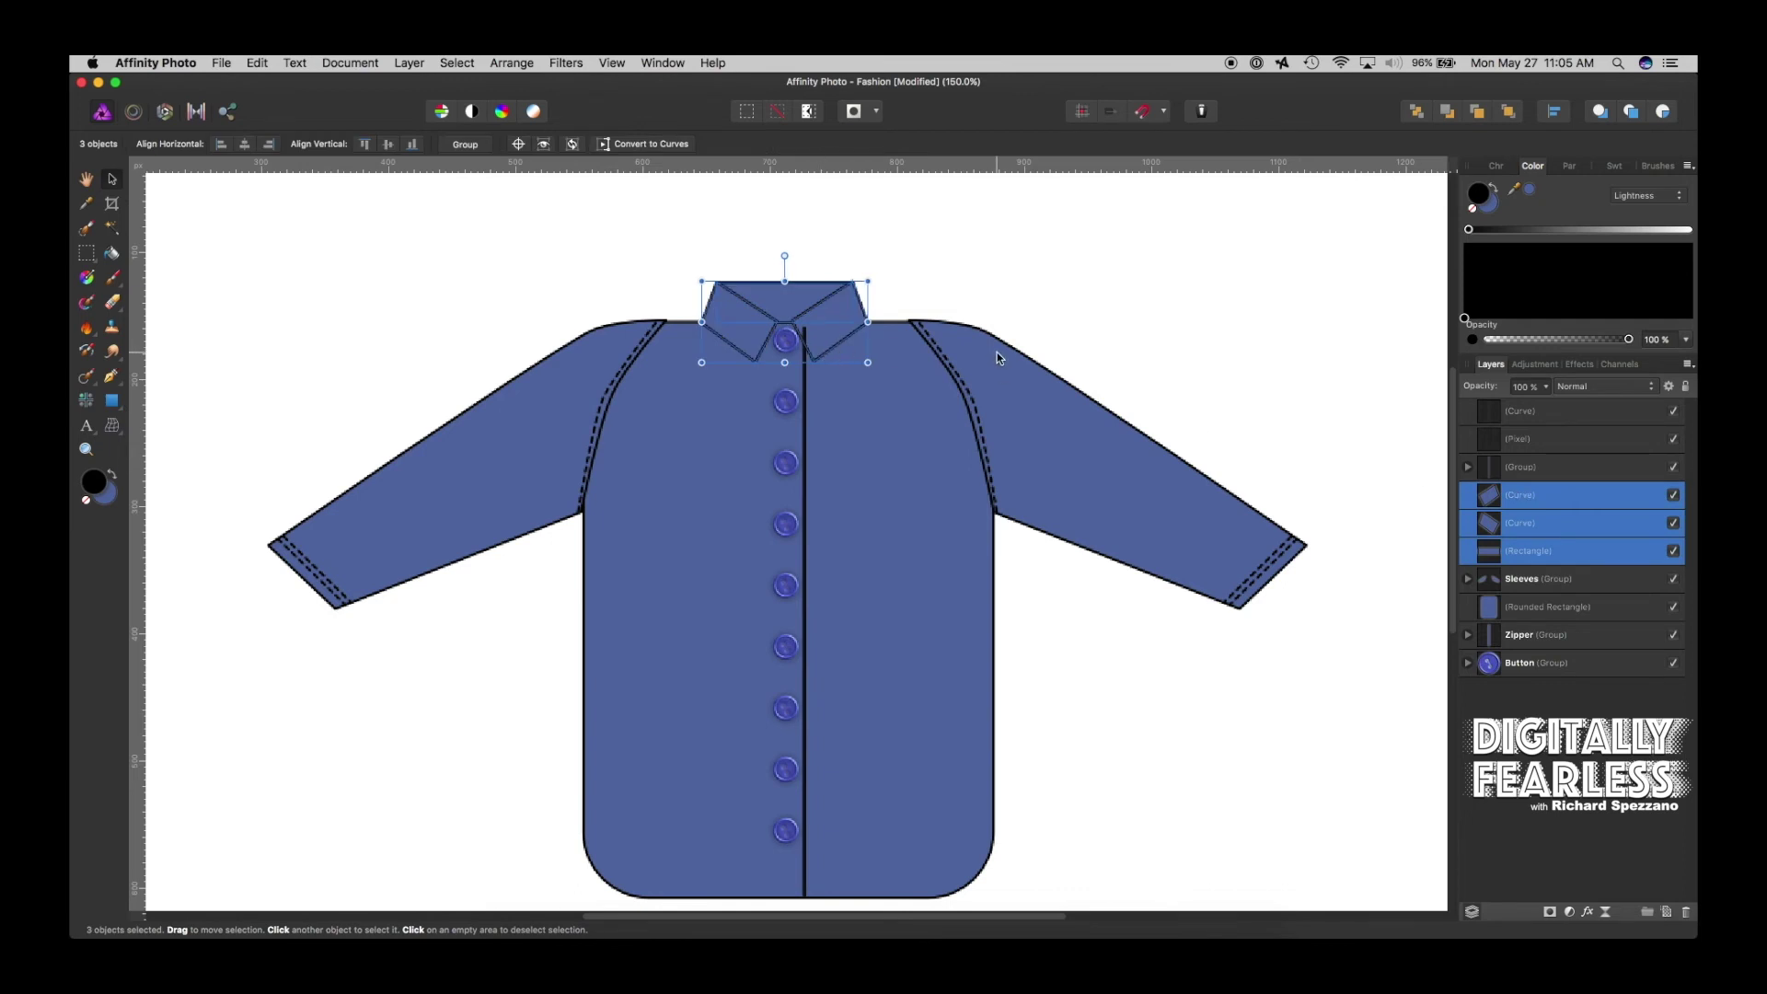
pyautogui.press('super+g')
pyautogui.click(1485, 491)
pyautogui.moveTo(1485, 491); pyautogui.dragTo(1472, 398)
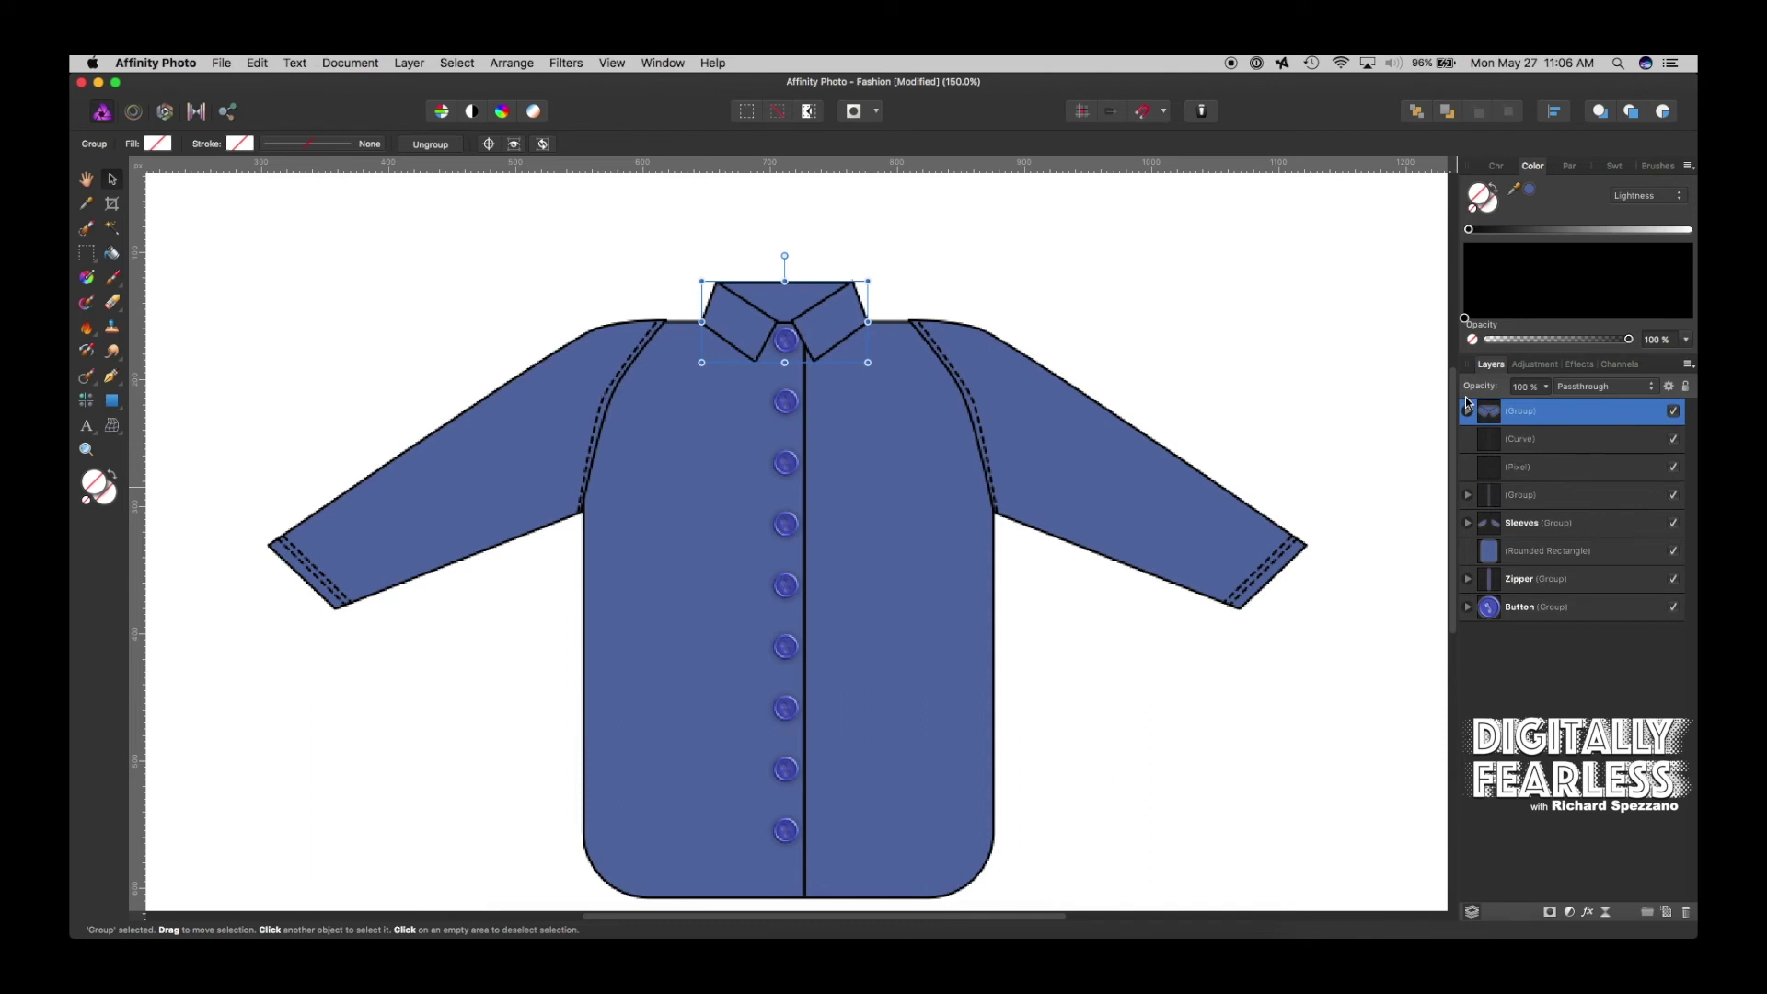
# Nudge the solid placket line a little further right so it meets the tip of the right collar flap
pyautogui.click(804, 445)
pyautogui.press('Right')
pyautogui.press('Right')
pyautogui.press('Right')
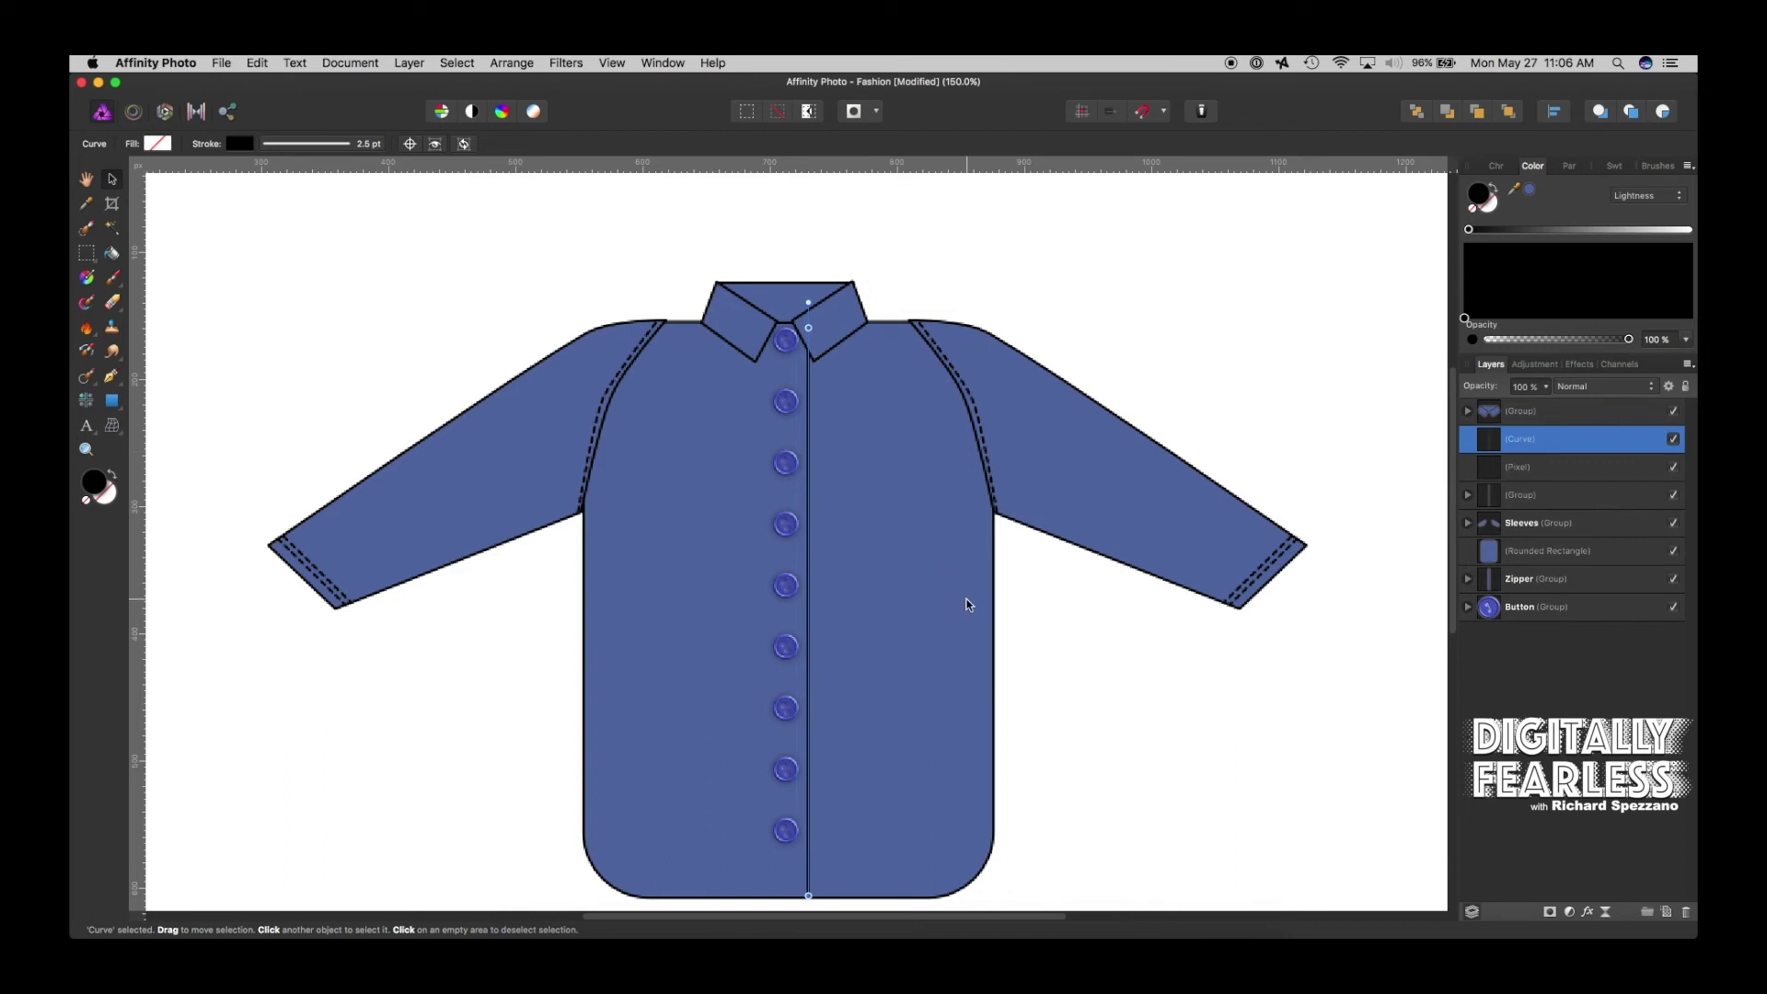
# Duplicate the solid placket line and nudge the copy slightly to its left
pyautogui.press('super+j')
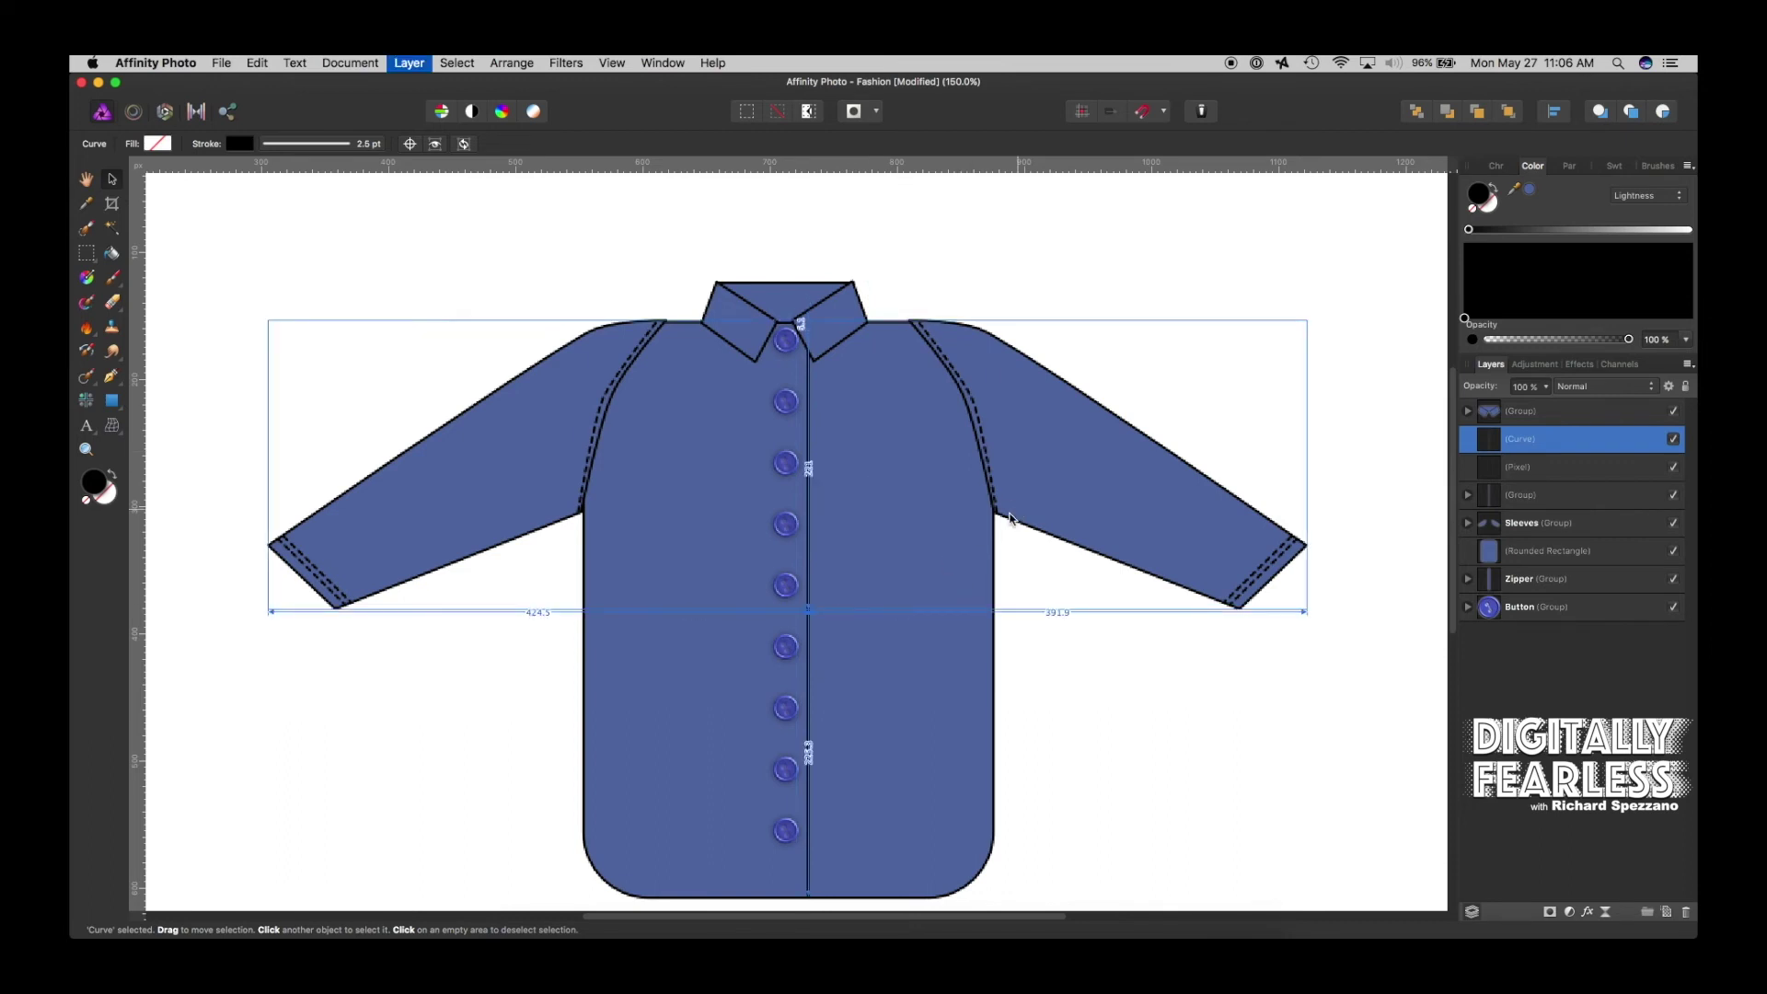
pyautogui.press('Left')
pyautogui.press('Left')
pyautogui.press('Left')
pyautogui.press('Left')
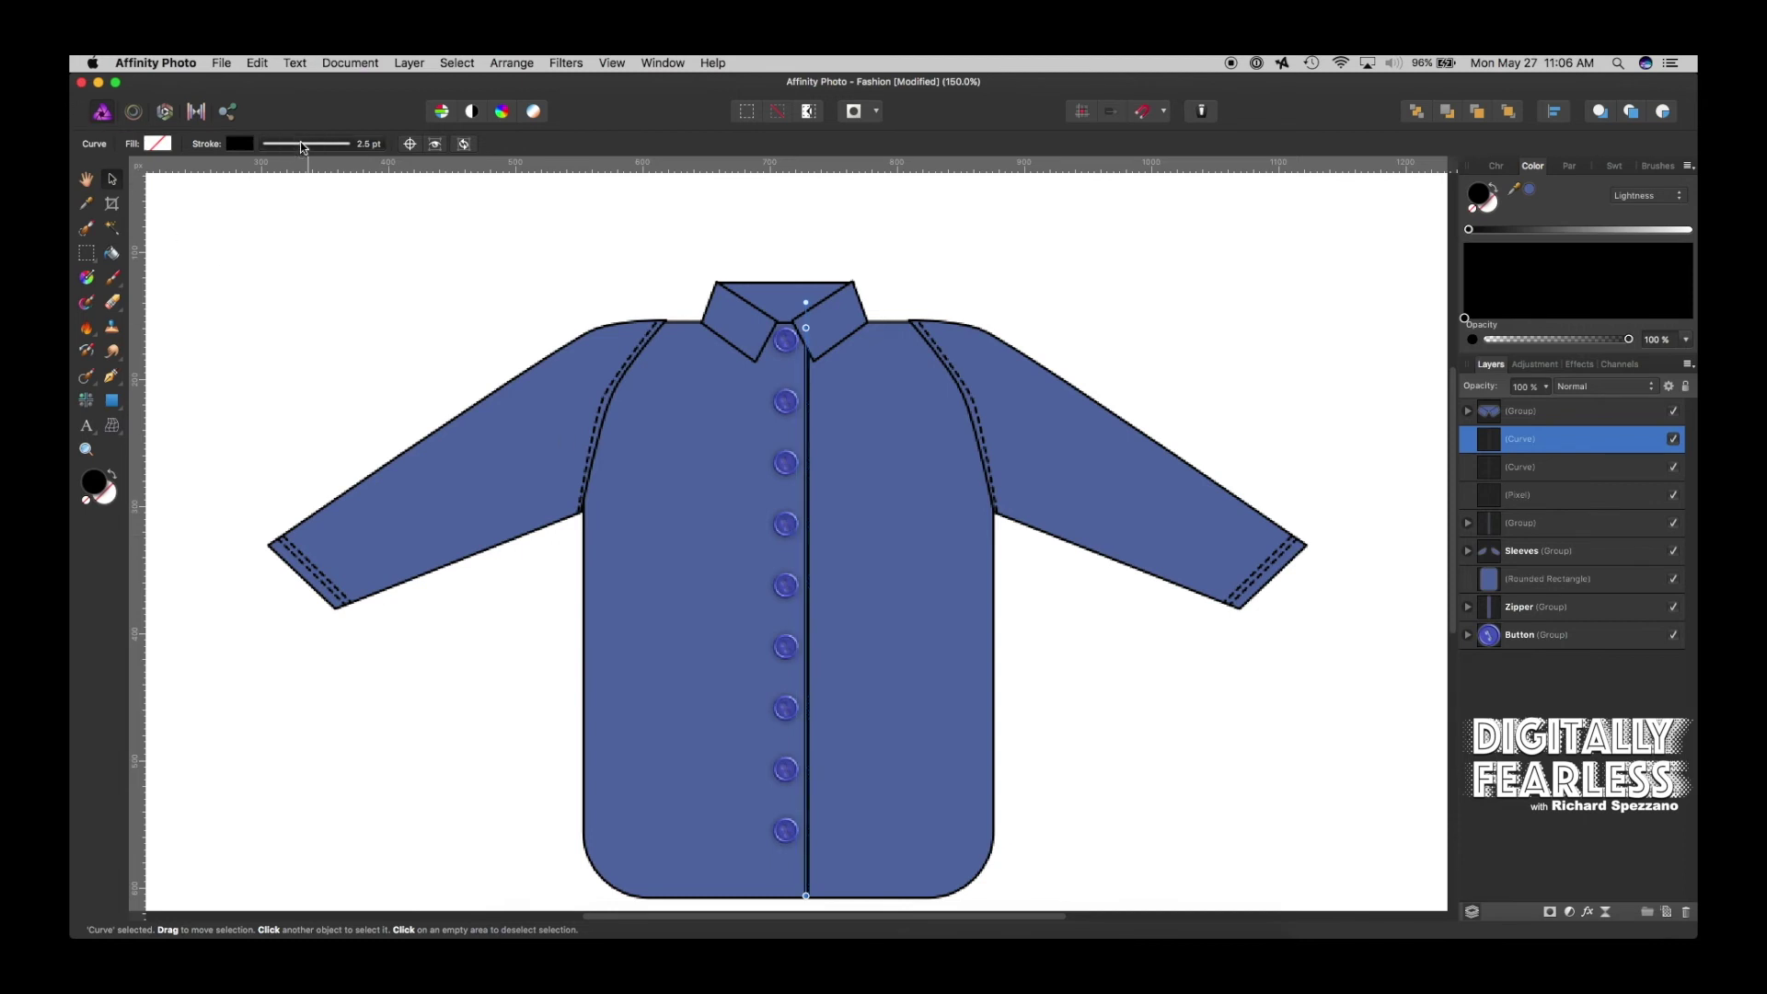
# Change the copied placket line to a dashed stroke style to make a stitch line, and deselect it
pyautogui.click(304, 145)
pyautogui.click(314, 172)
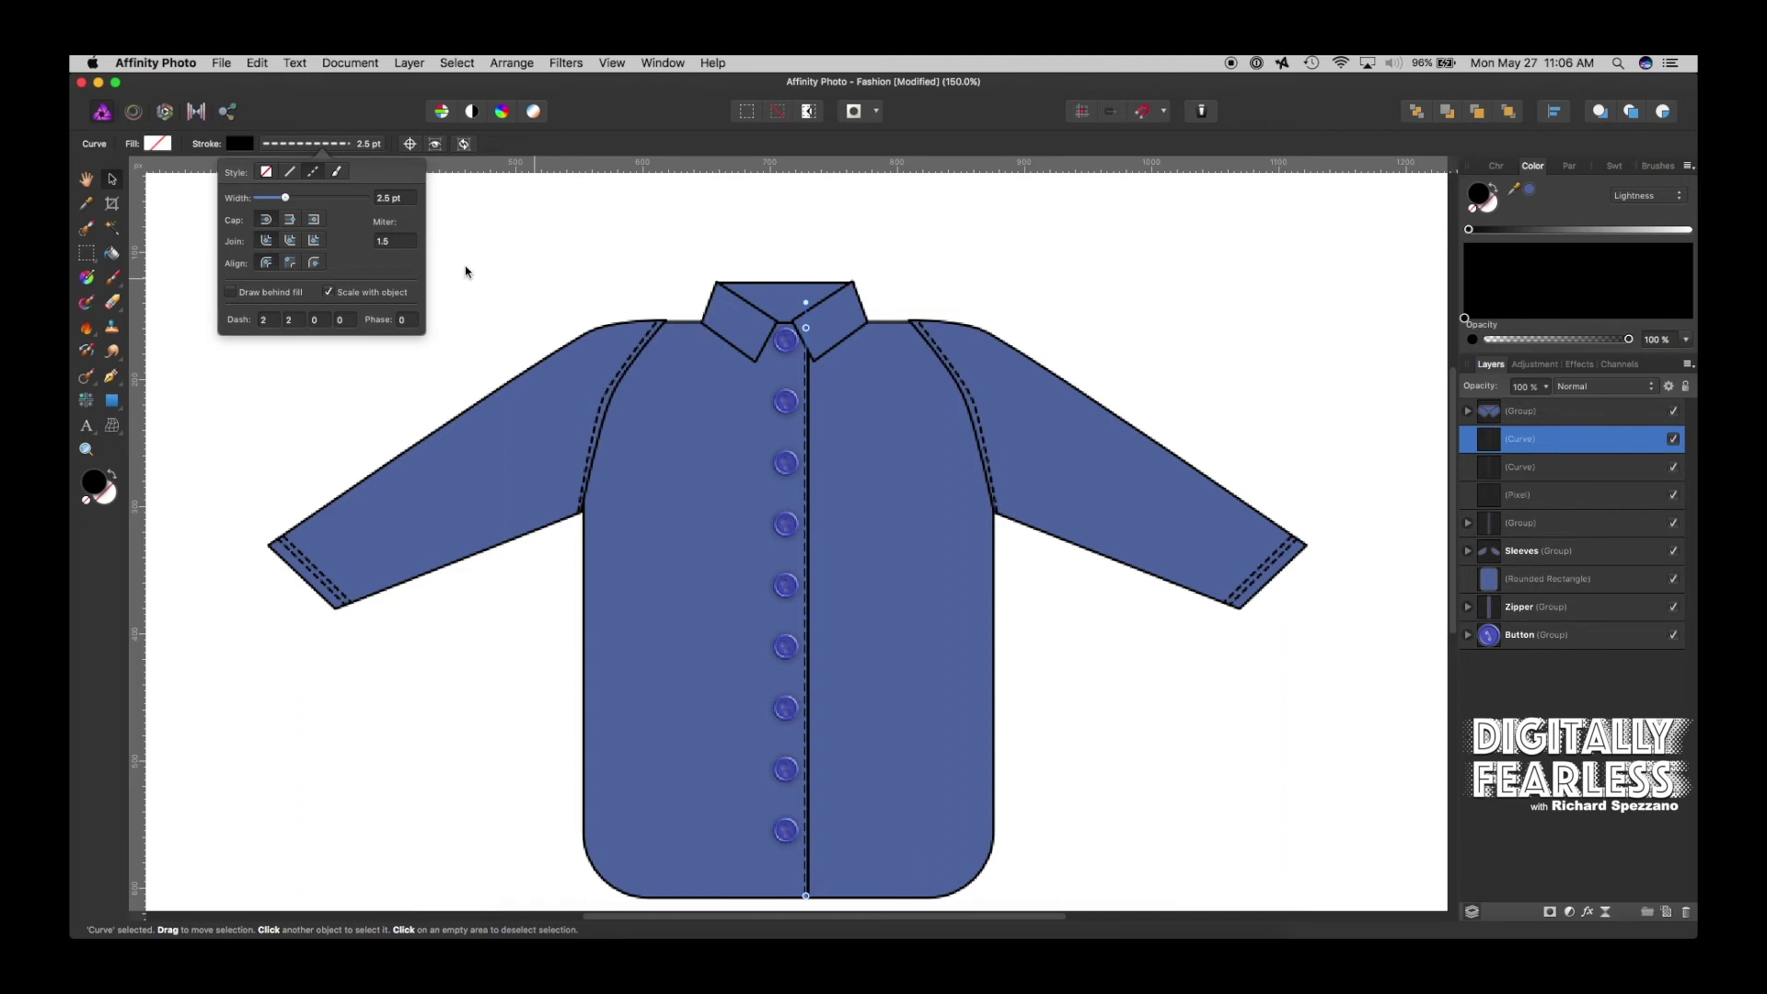
pyautogui.click(525, 219)
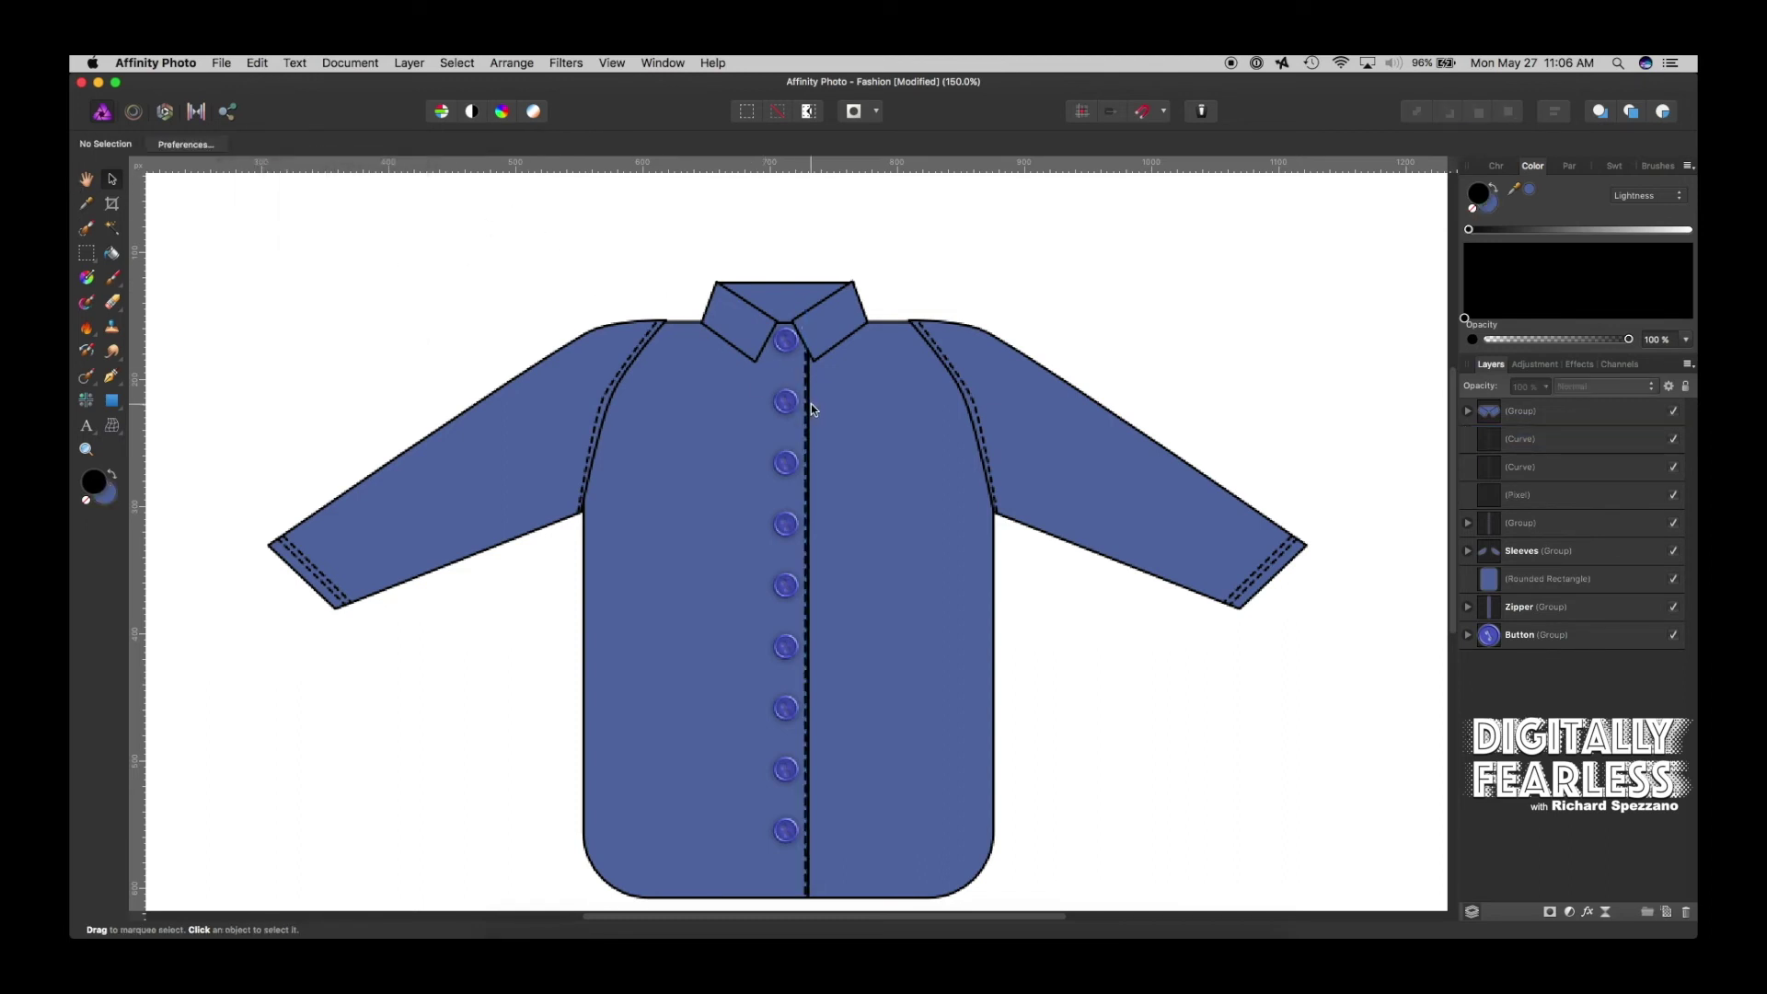
pyautogui.click(1489, 494)
pyautogui.click(978, 254)
# Duplicate the dashed stitch line and shift the copy to the left side of the button column
pyautogui.click(807, 365)
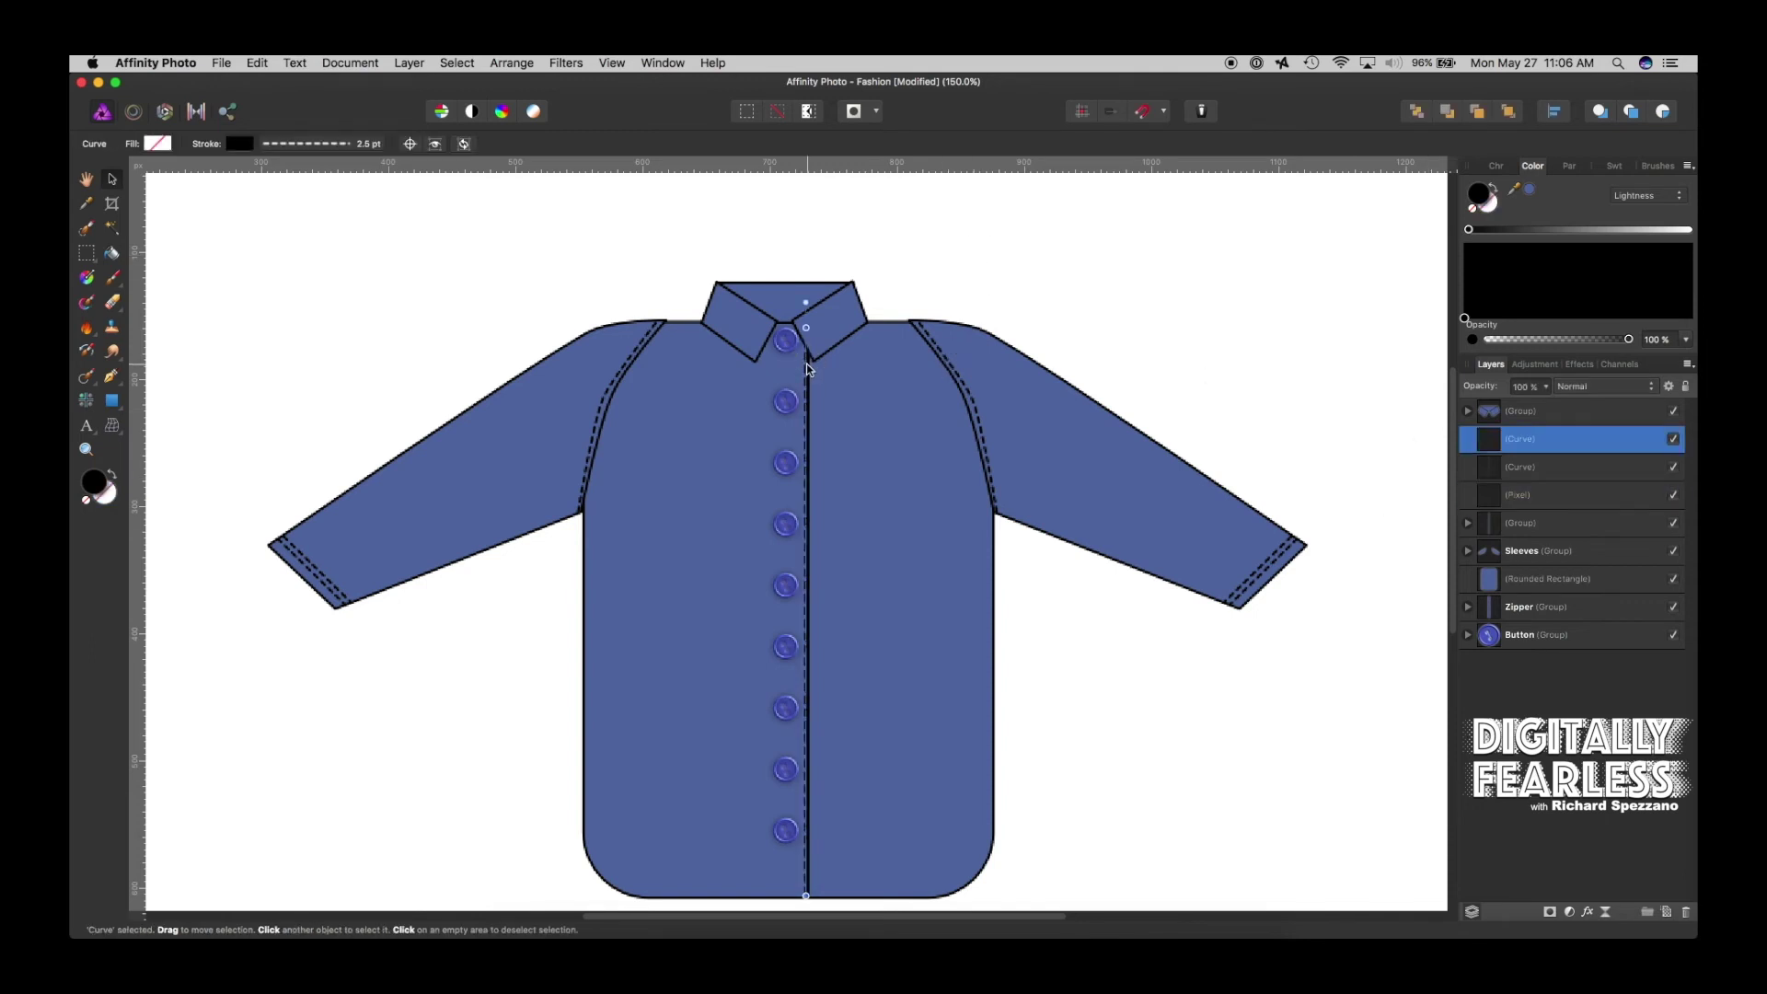
pyautogui.press('super+j')
pyautogui.hotkey('shift', 'Left')
pyautogui.hotkey('shift', 'Left')
pyautogui.hotkey('shift', 'Left')
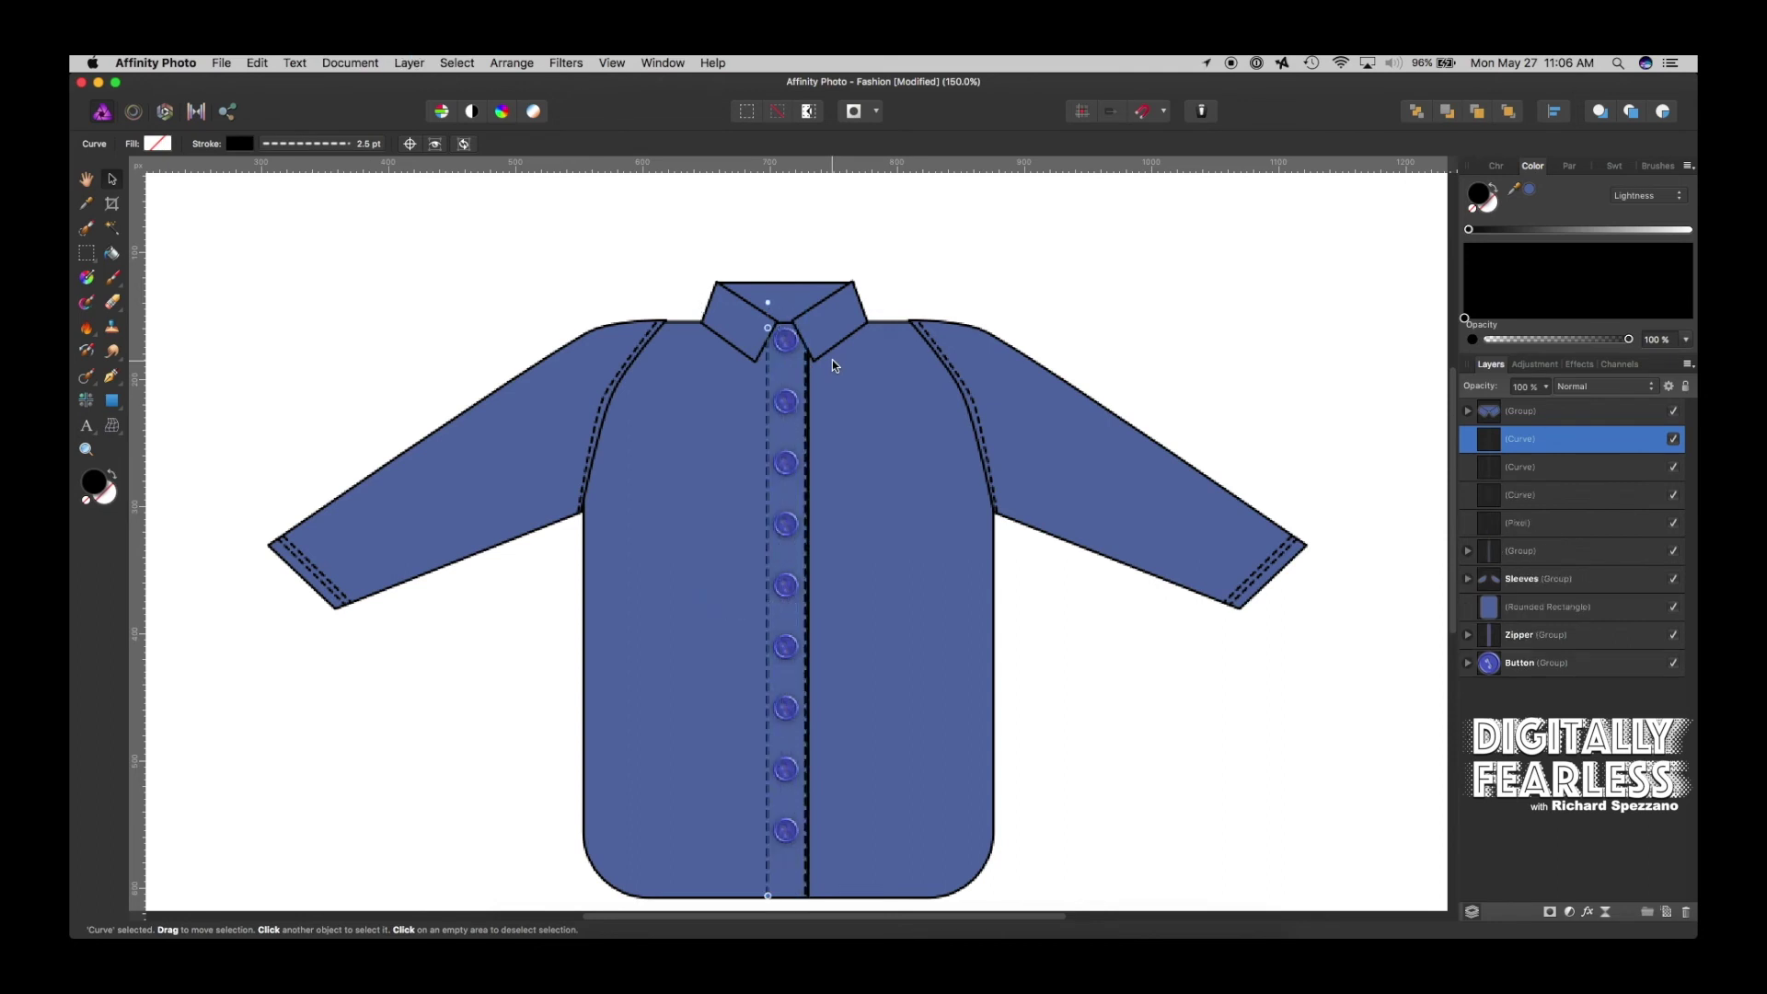
pyautogui.click(977, 295)
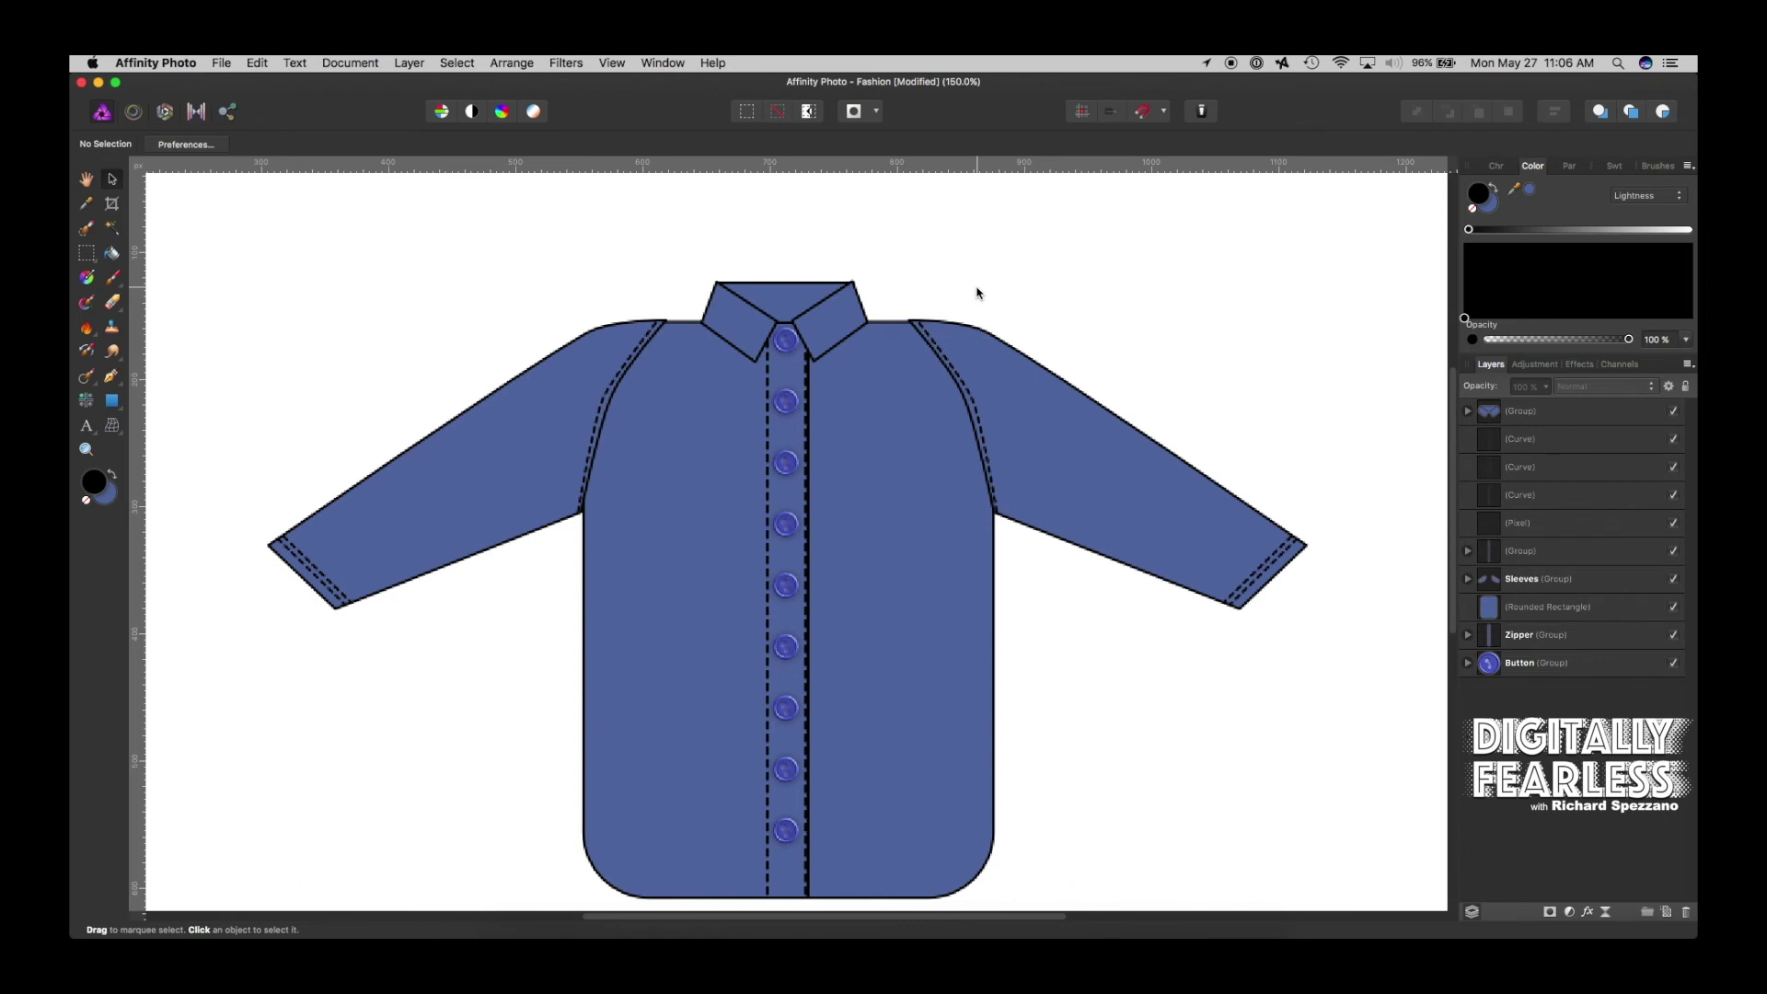
# Hide the collar group and convert the shirt body's rounded rectangle to curves
pyautogui.click(684, 322)
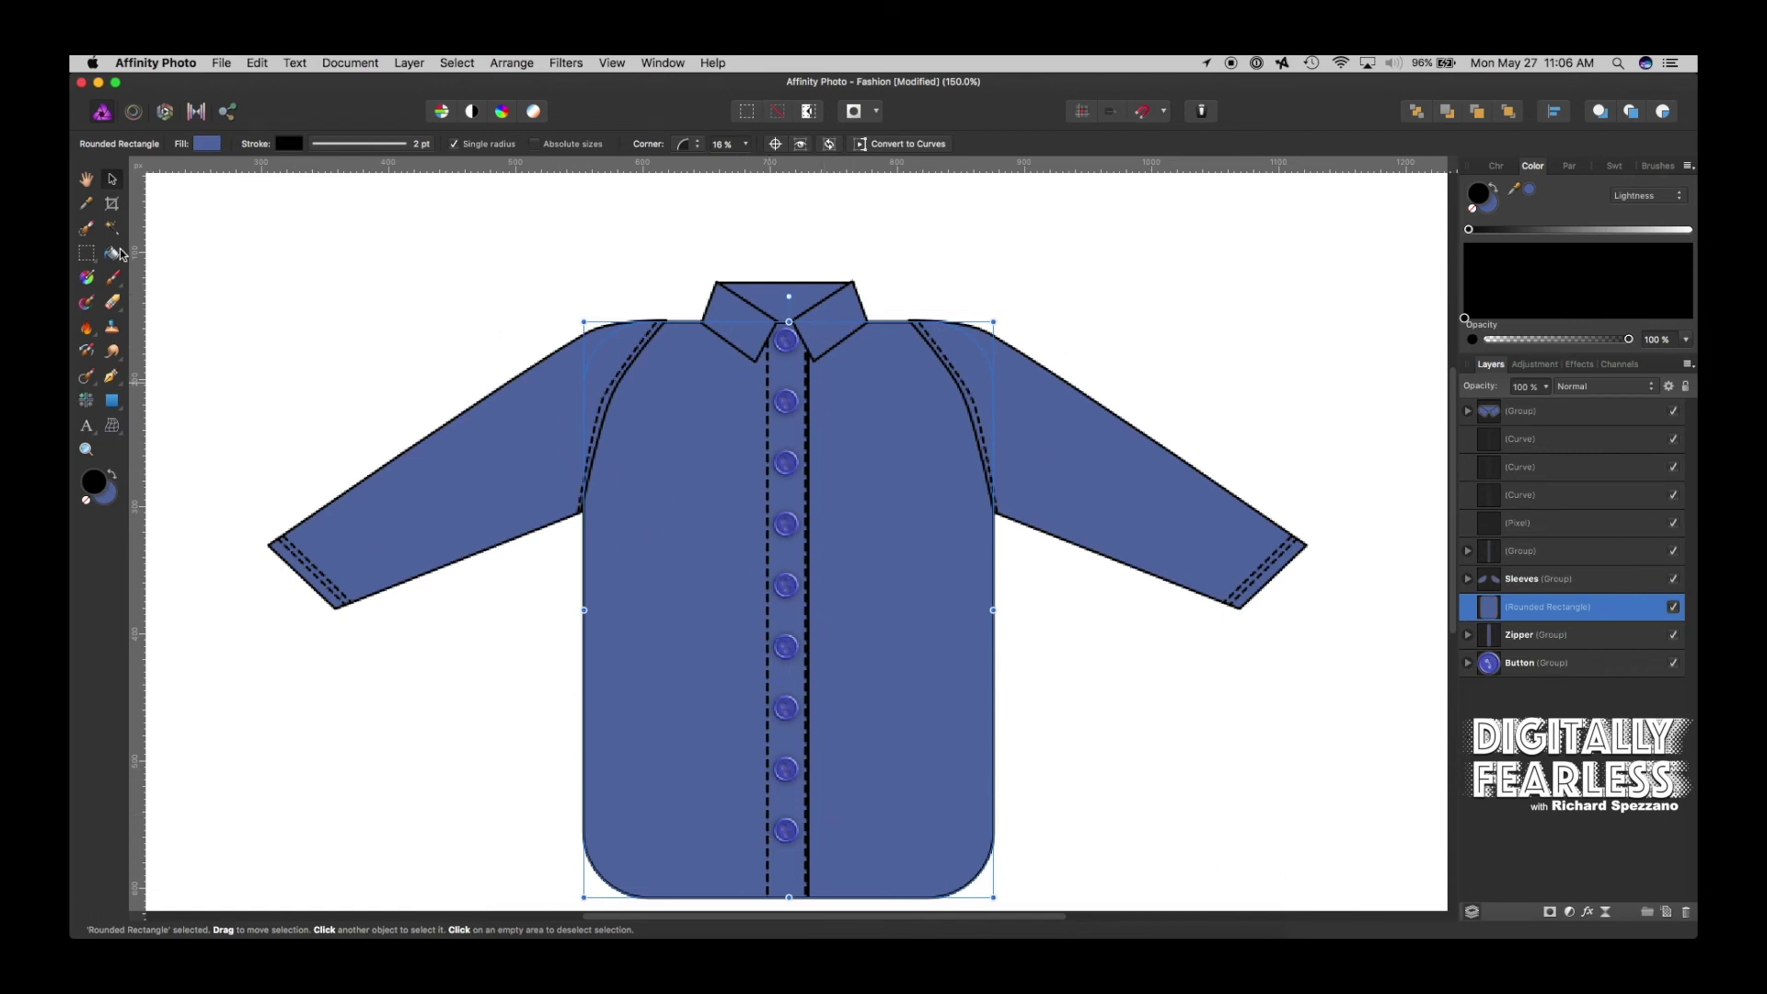
pyautogui.click(1673, 412)
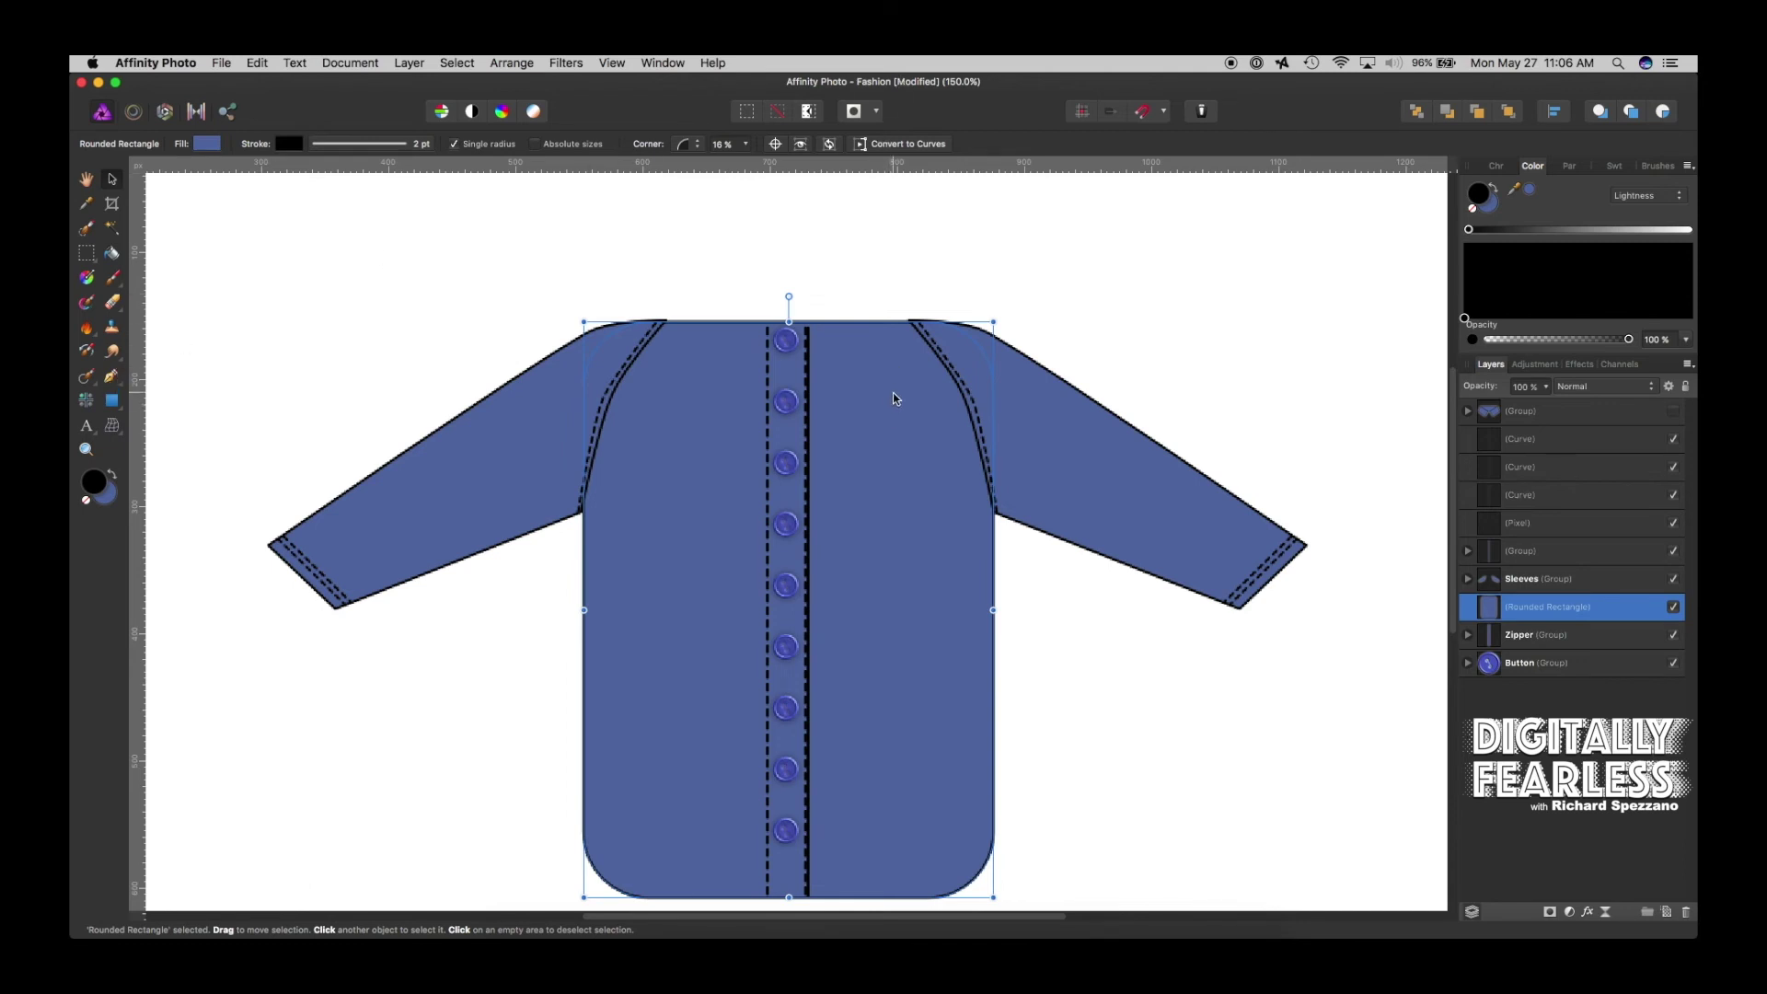
pyautogui.click(861, 146)
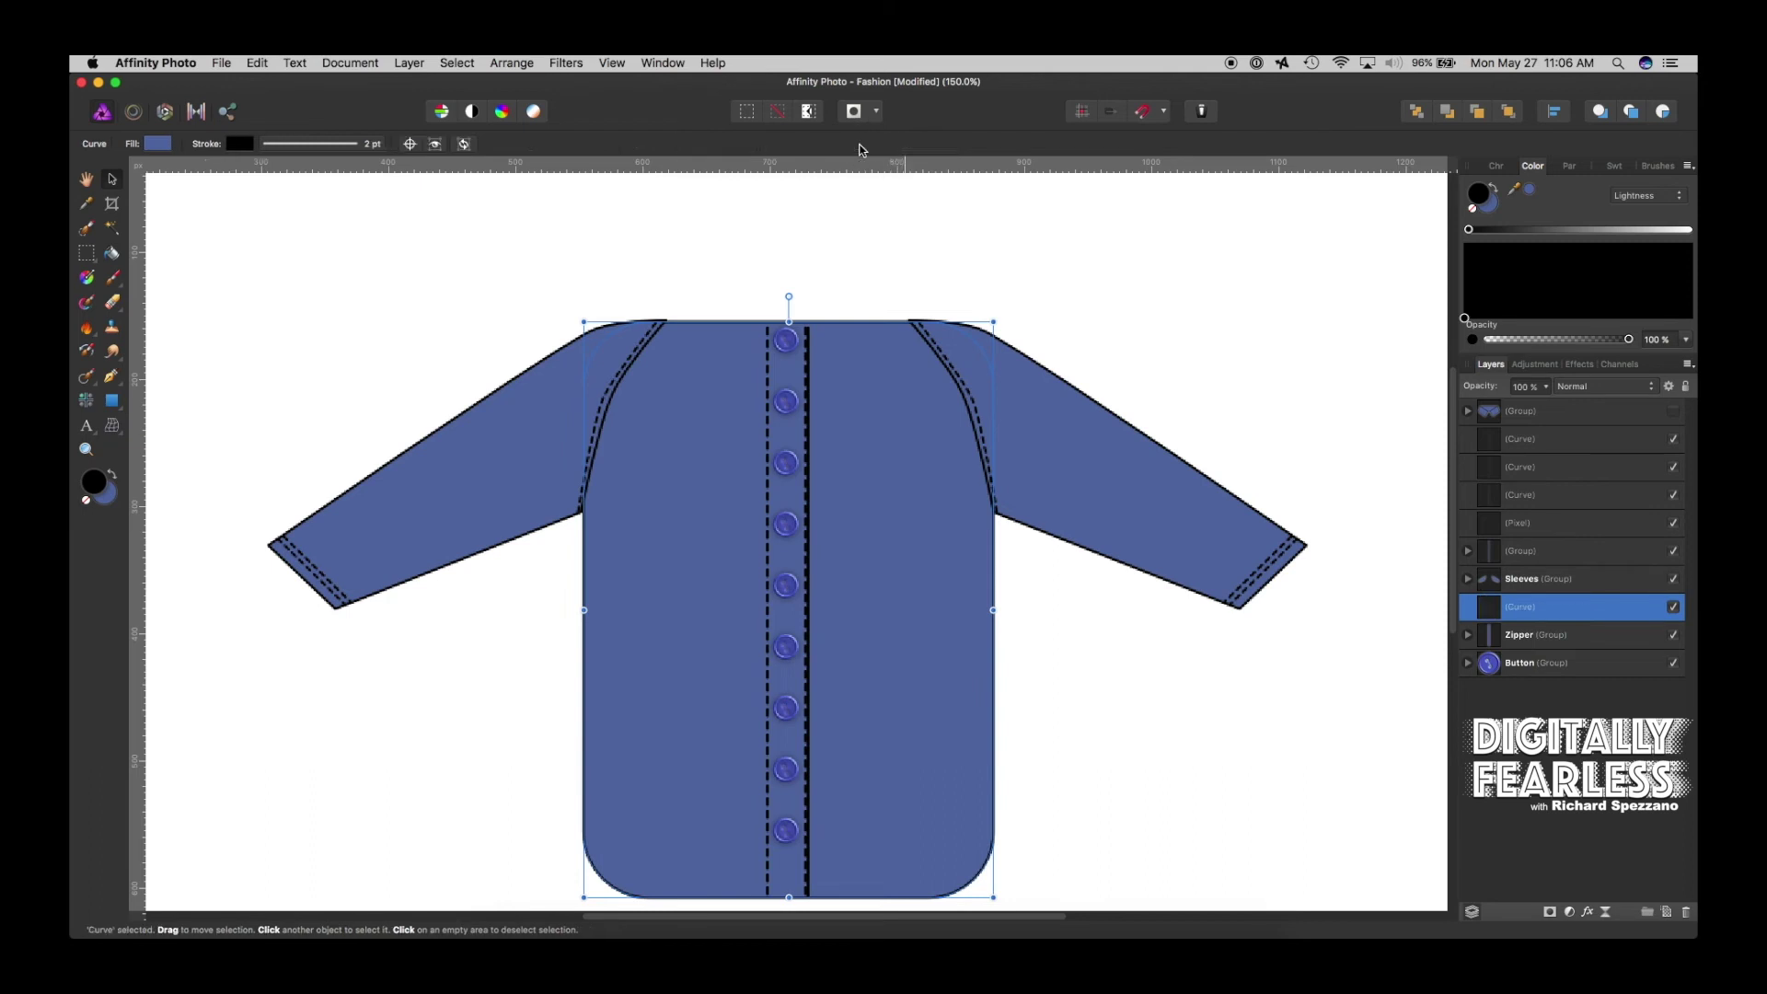
# Bow the body's top edge slightly upward with the Node tool and show the collar group again
pyautogui.click(111, 375)
pyautogui.click(144, 399)
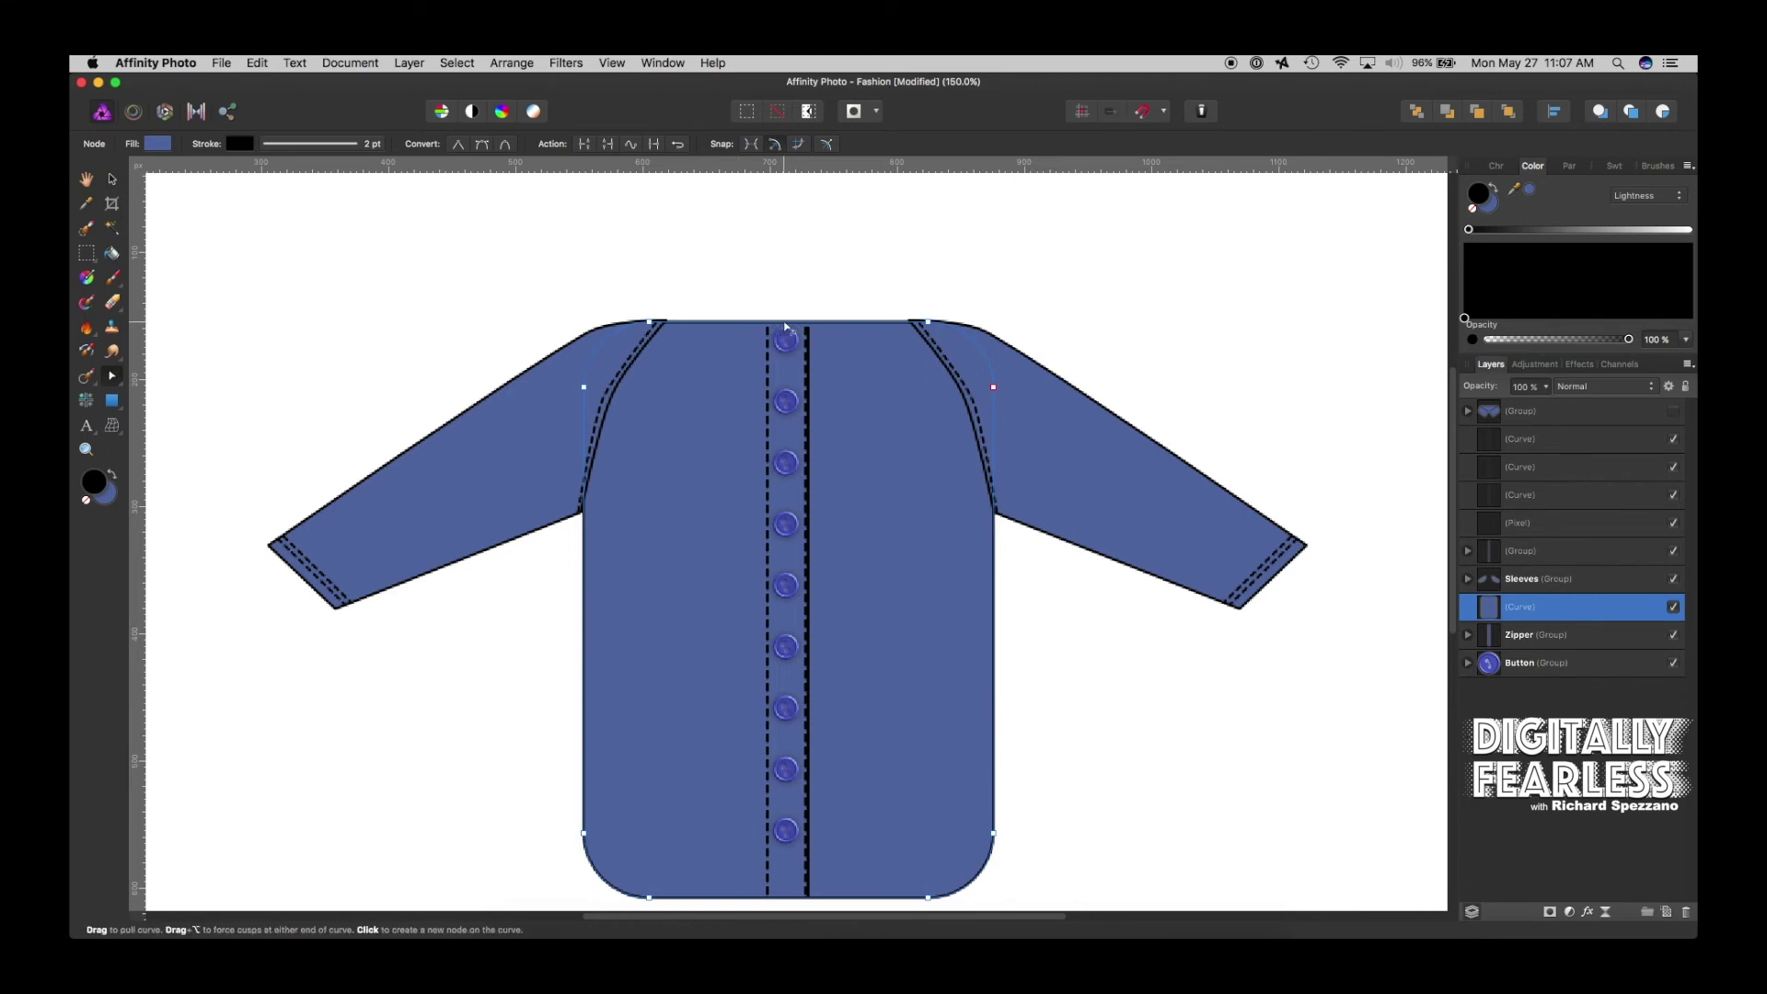
pyautogui.moveTo(787, 327); pyautogui.dragTo(792, 314)
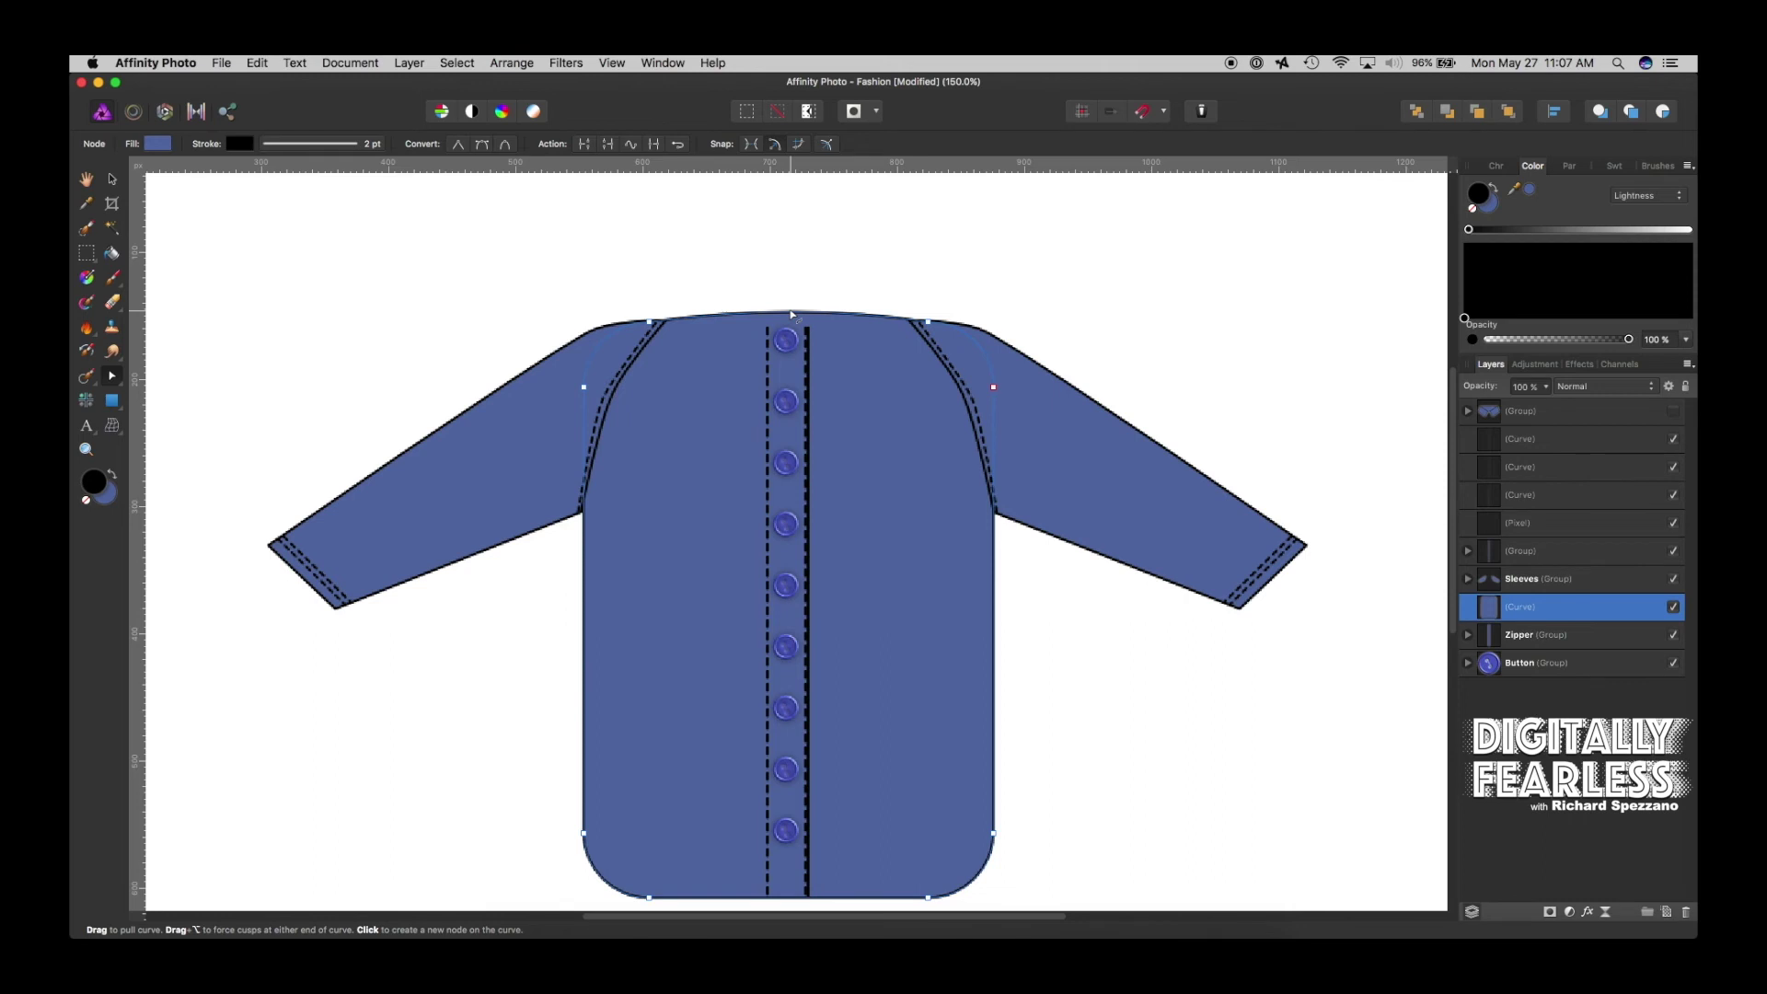
pyautogui.click(1672, 413)
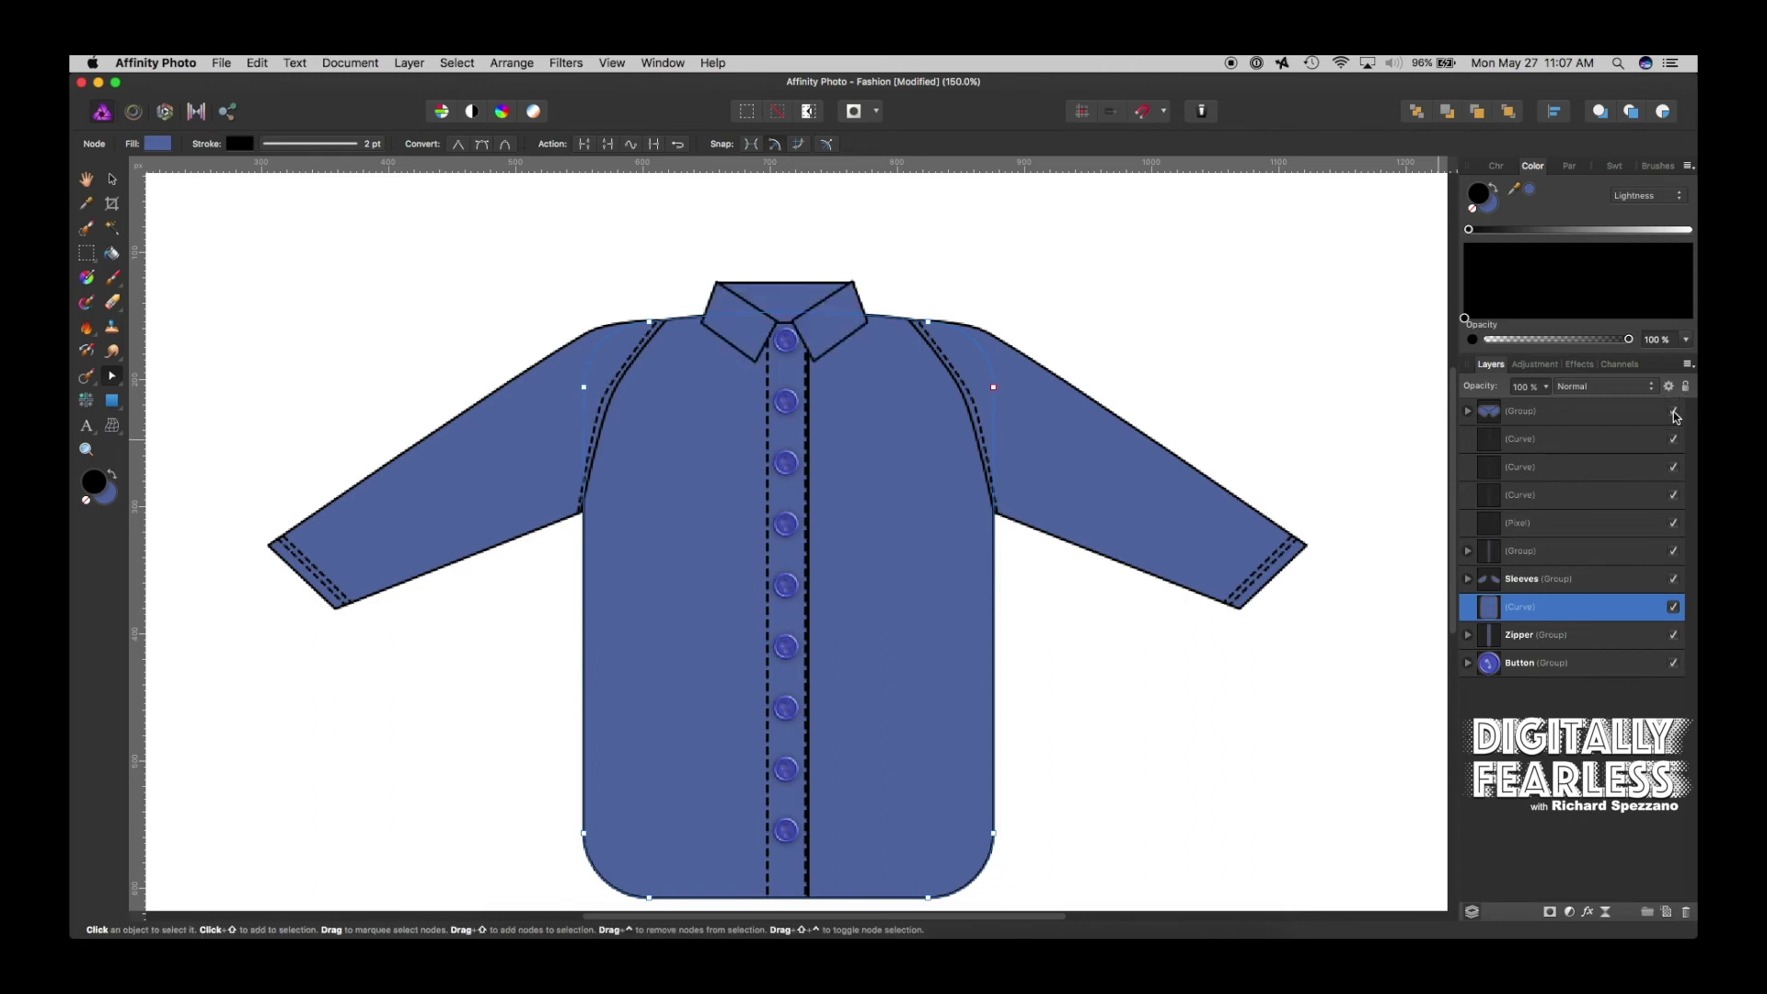
pyautogui.click(99, 178)
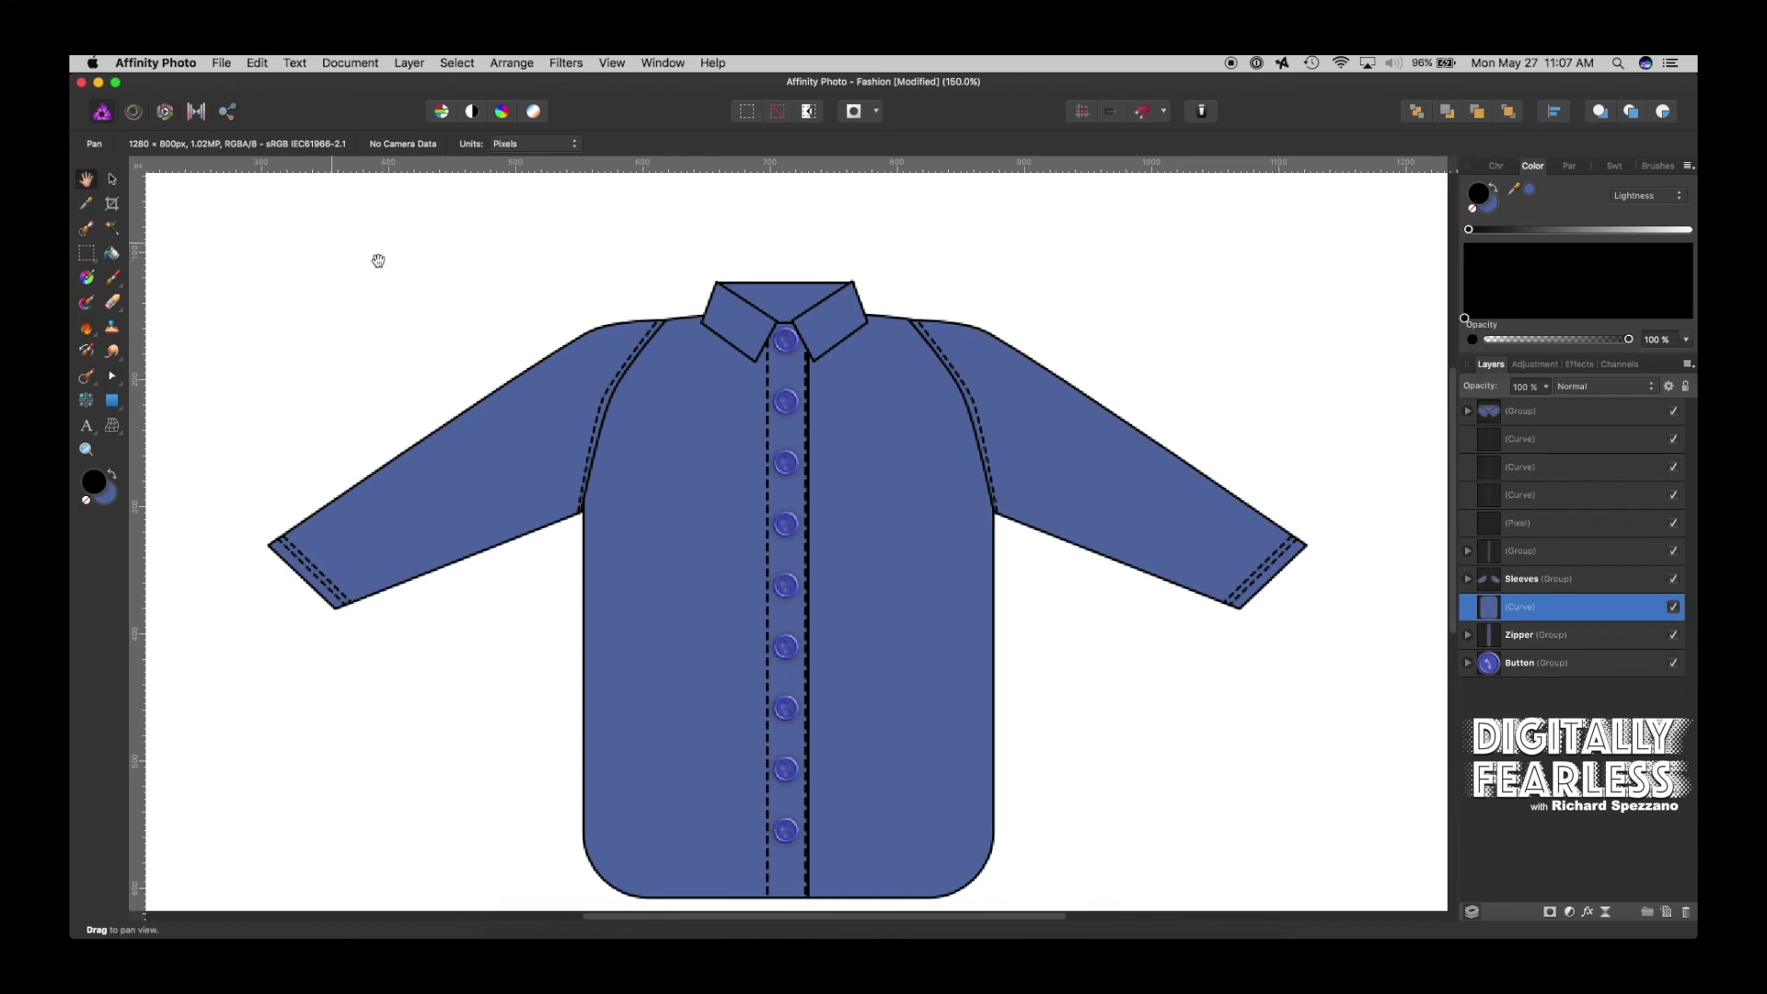
pyautogui.click(112, 179)
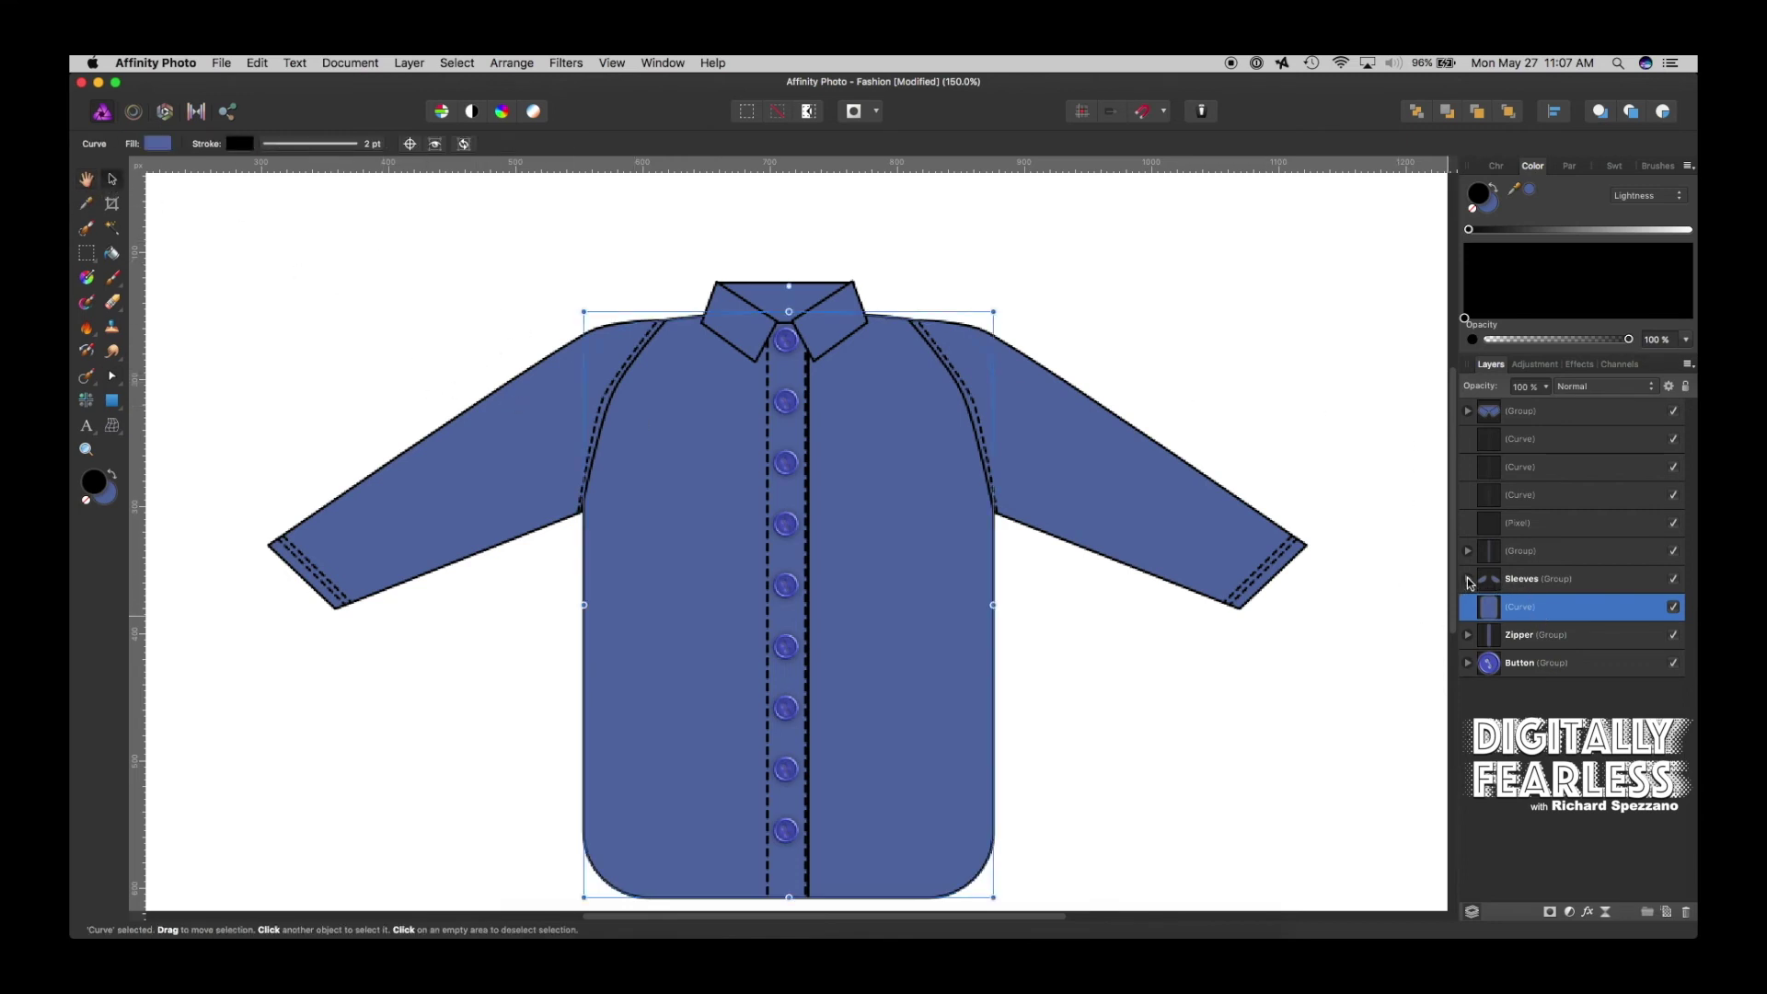
pyautogui.click(1469, 580)
pyautogui.click(1502, 638)
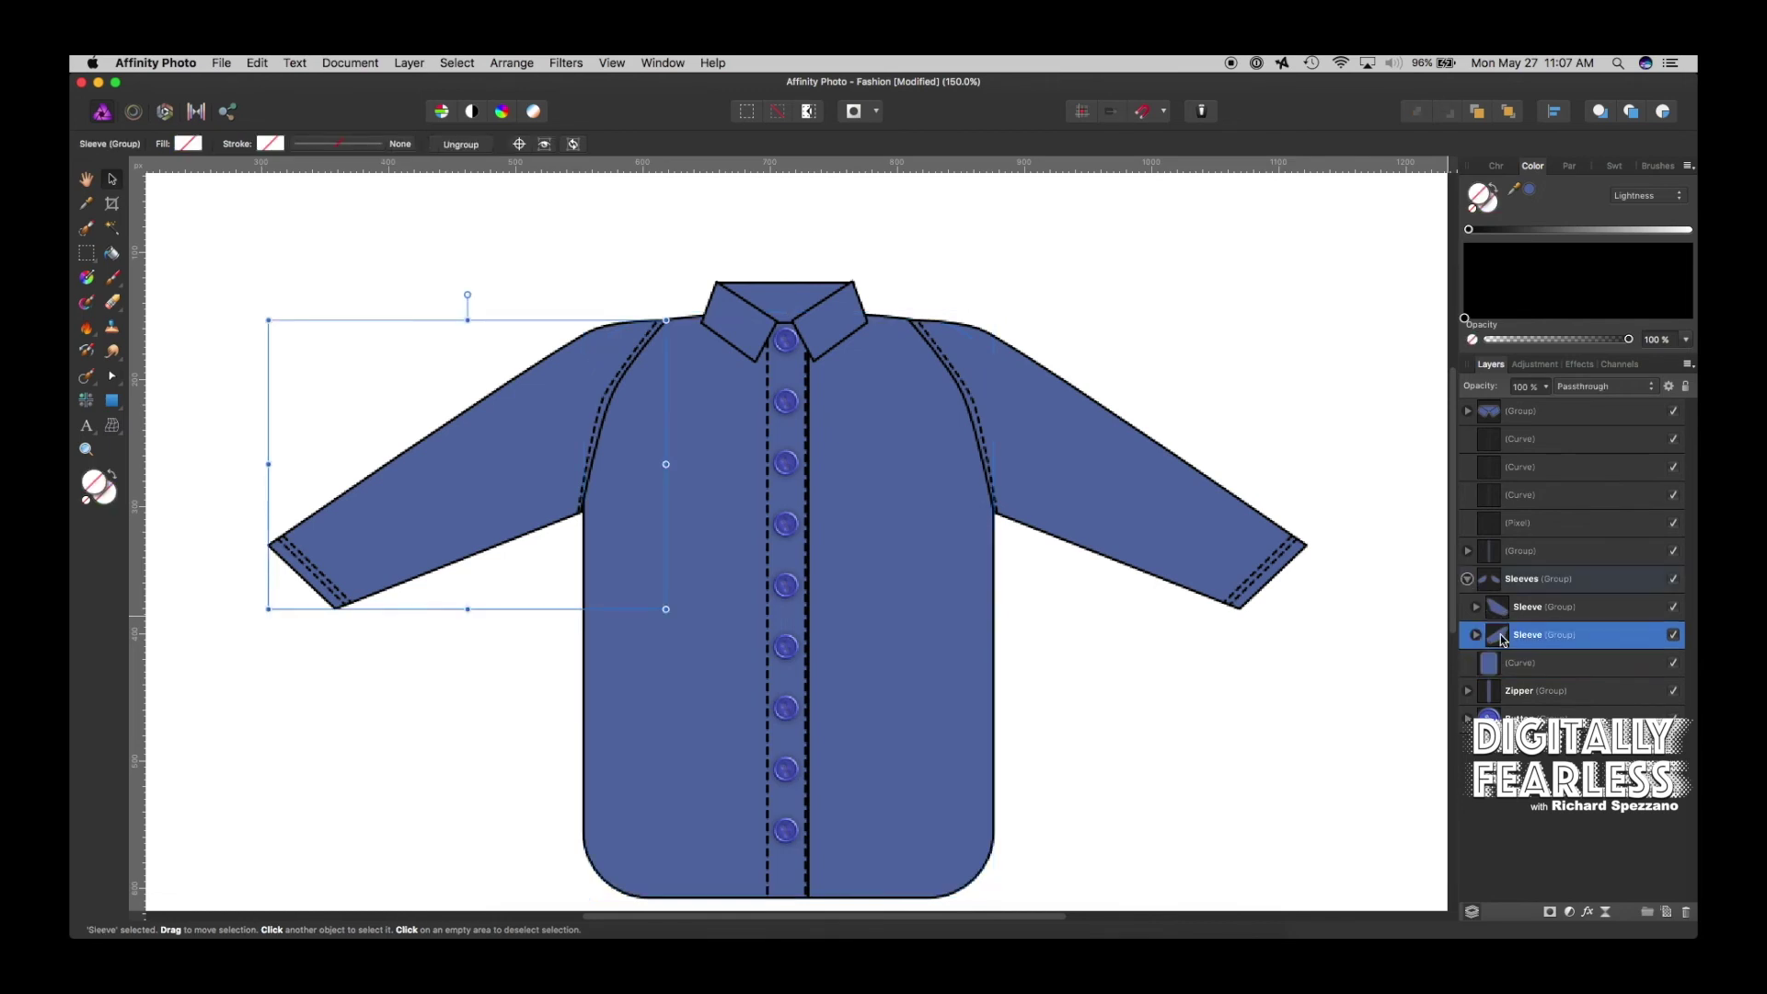
pyautogui.click(112, 377)
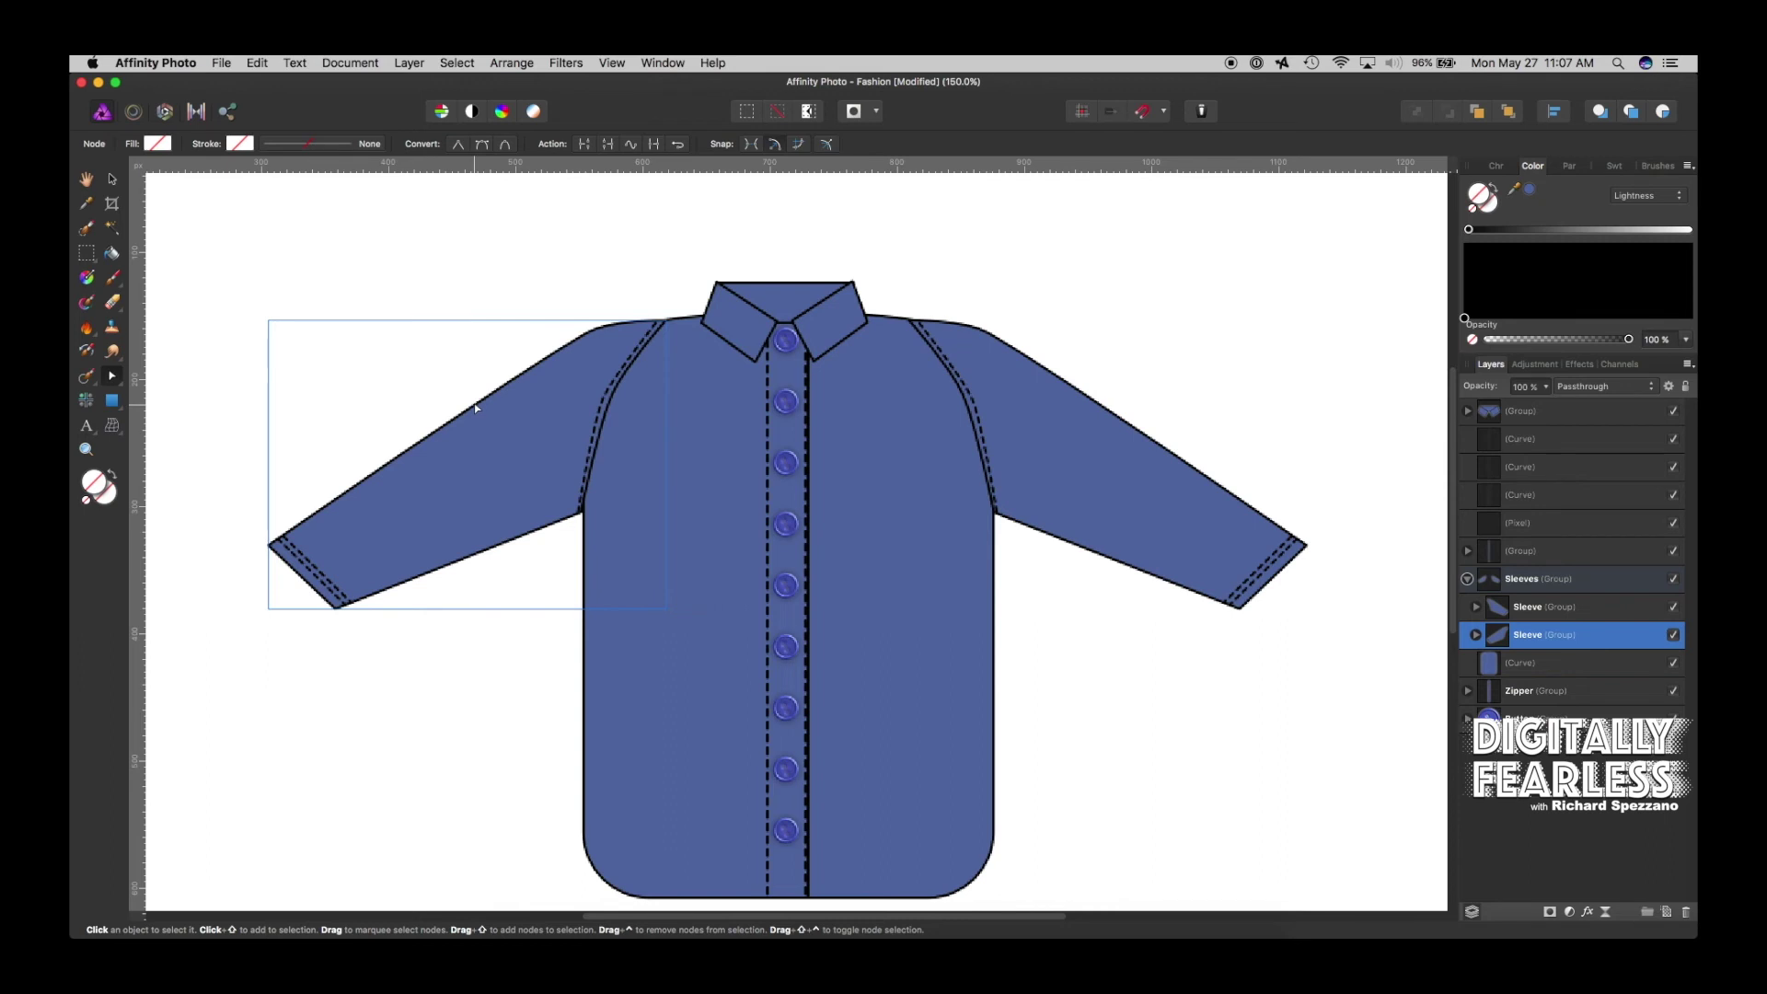
pyautogui.click(112, 179)
pyautogui.click(1054, 234)
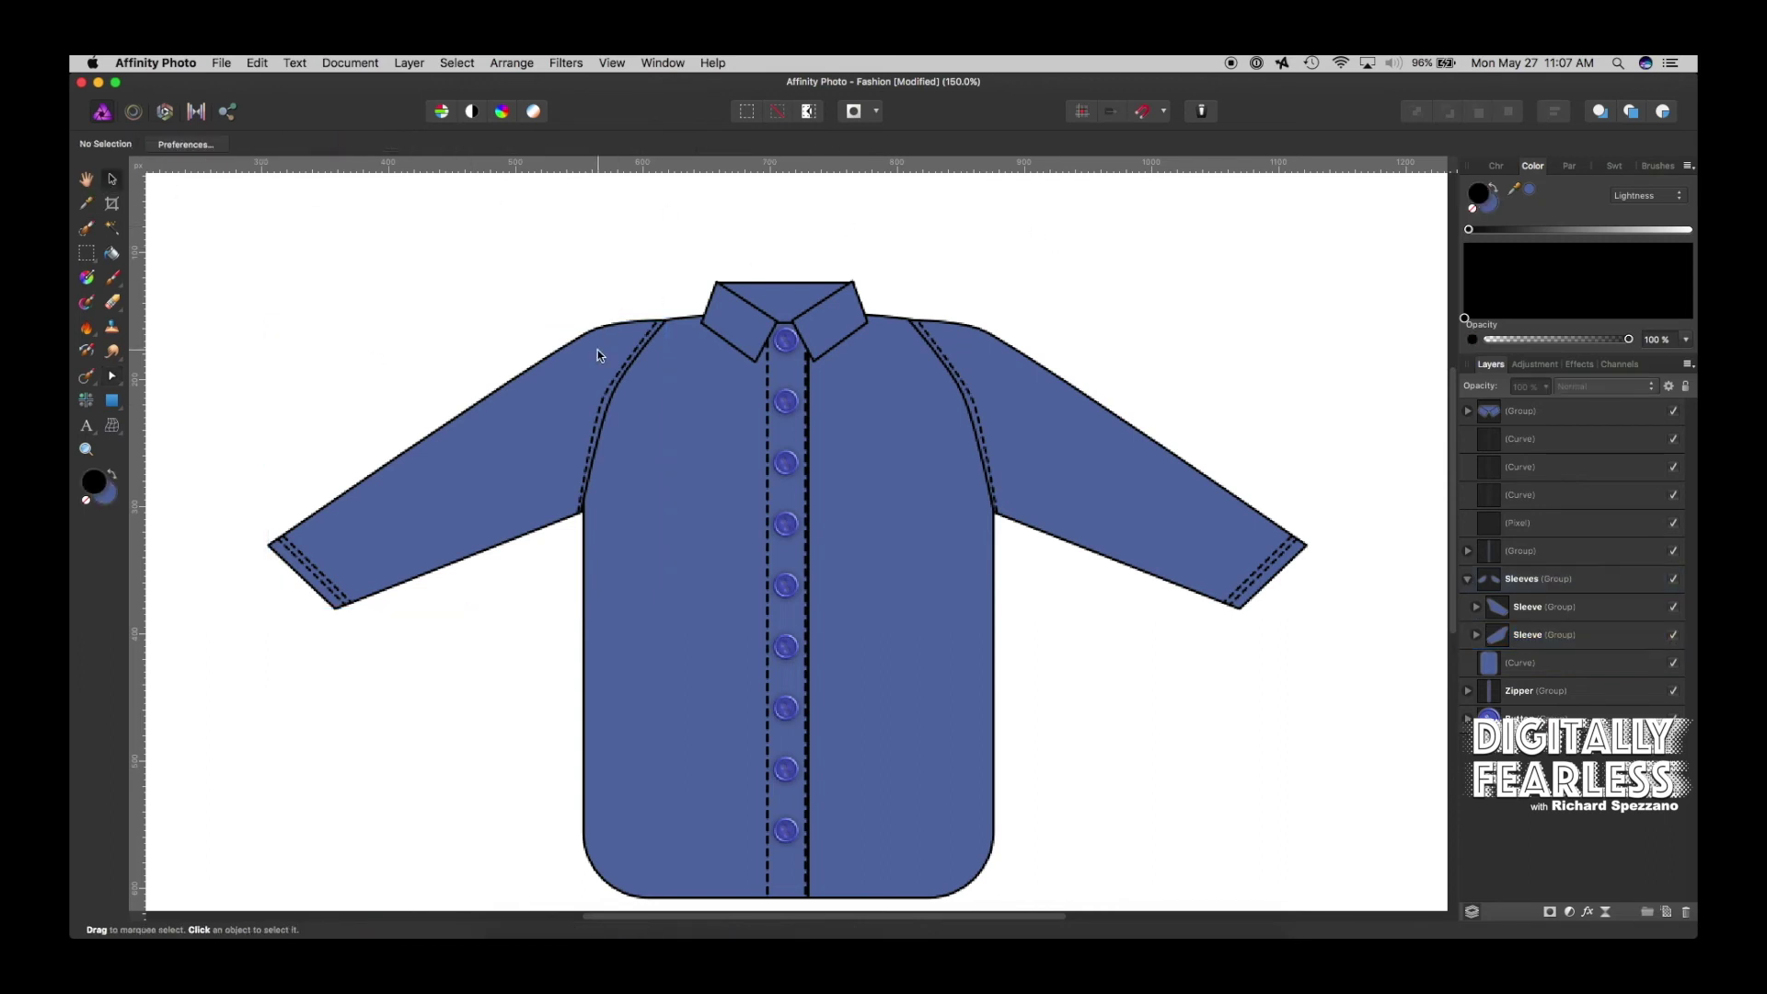
pyautogui.click(616, 354)
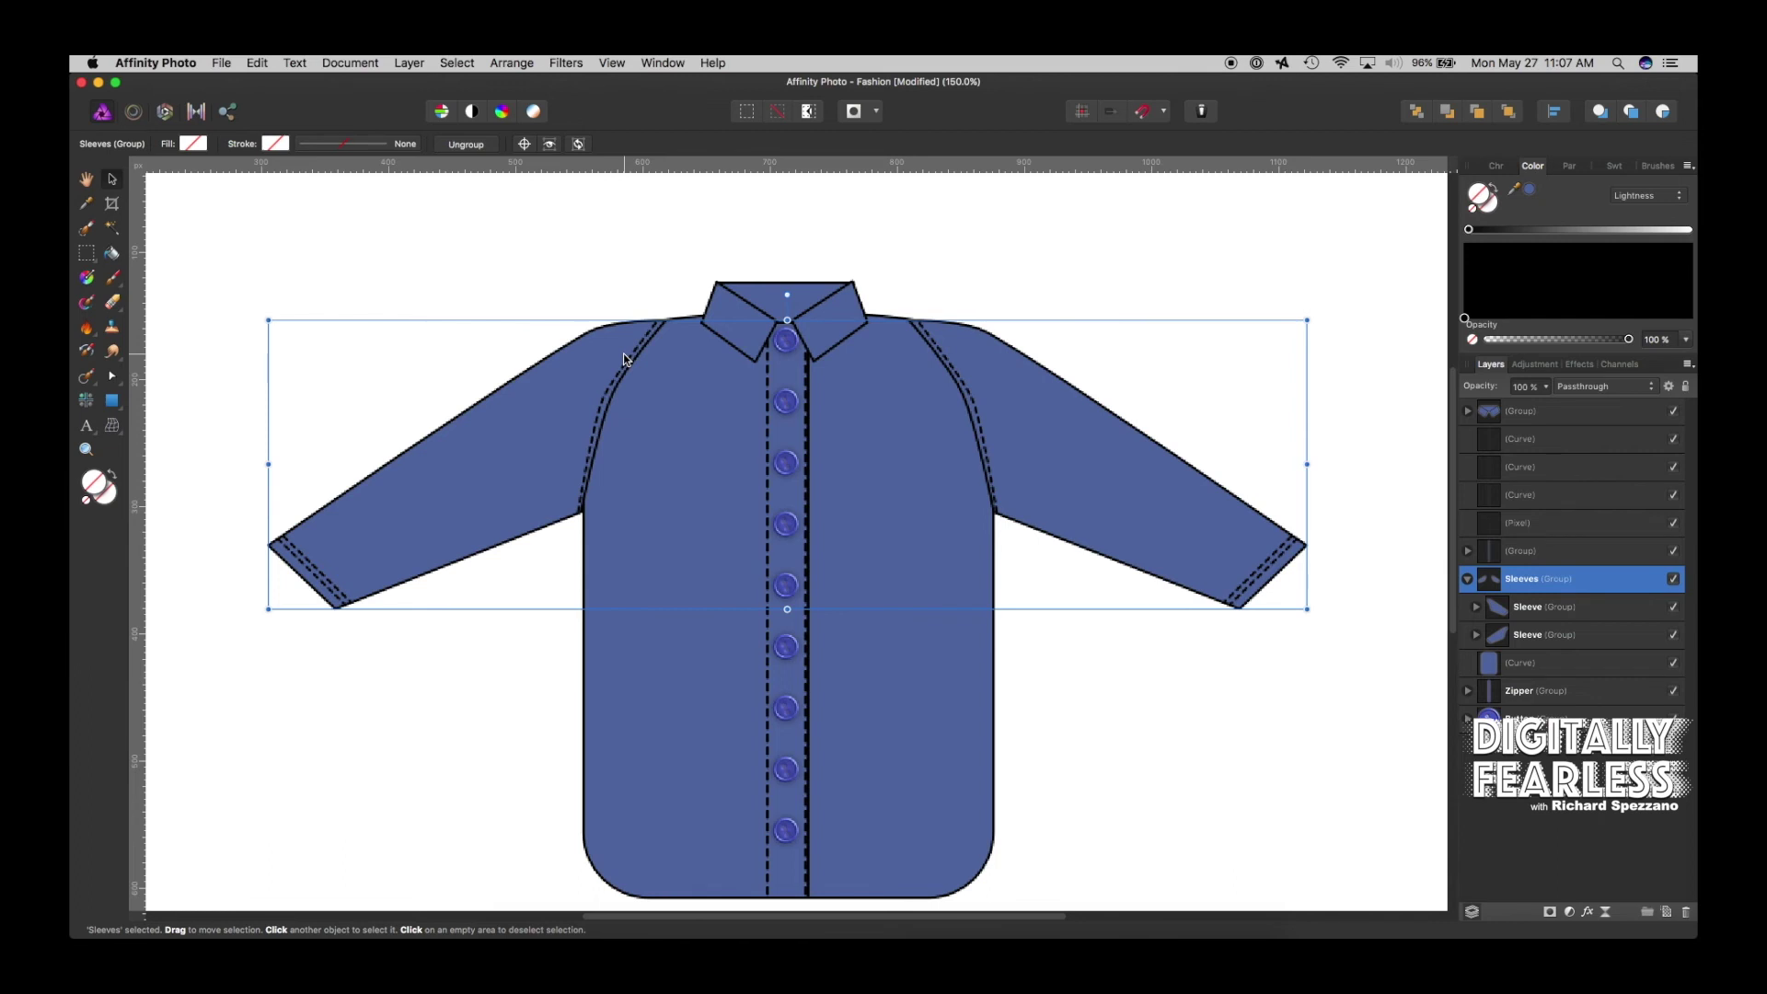
# Shift the two lower-left corner nodes of the shirt body inward to taper its left side
pyautogui.press('super+1')
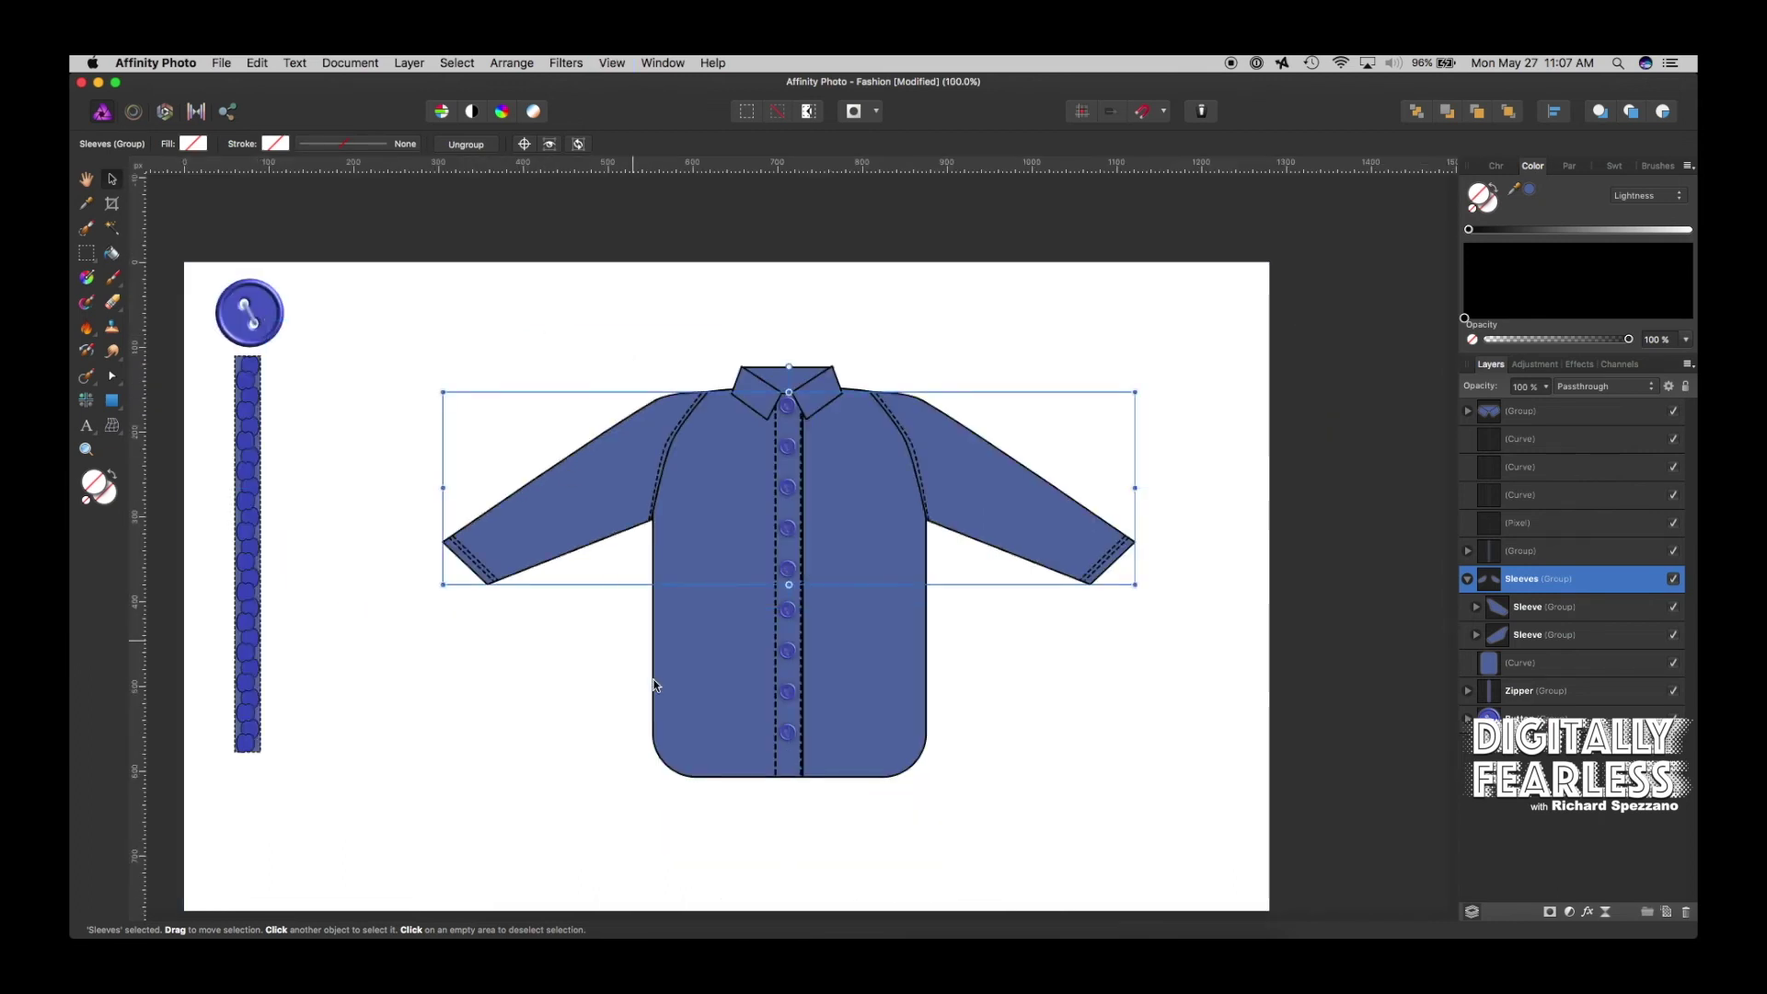
pyautogui.click(683, 710)
pyautogui.click(113, 375)
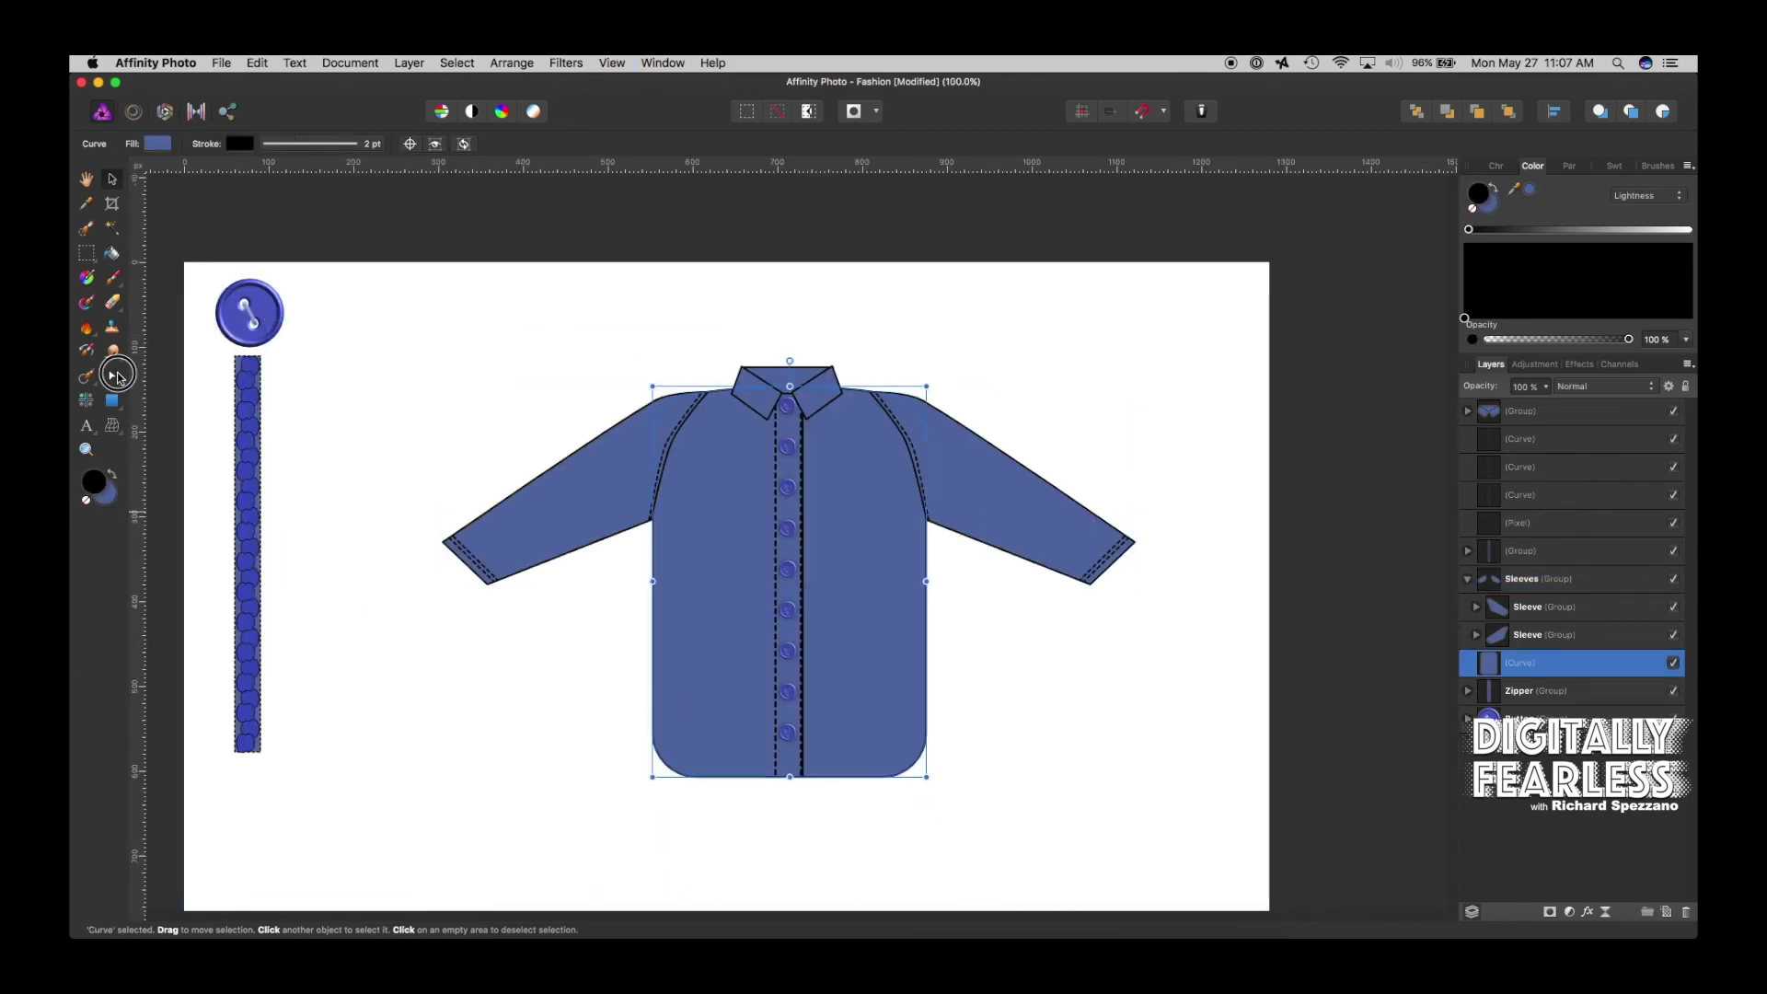
pyautogui.moveTo(625, 727); pyautogui.dragTo(716, 801)
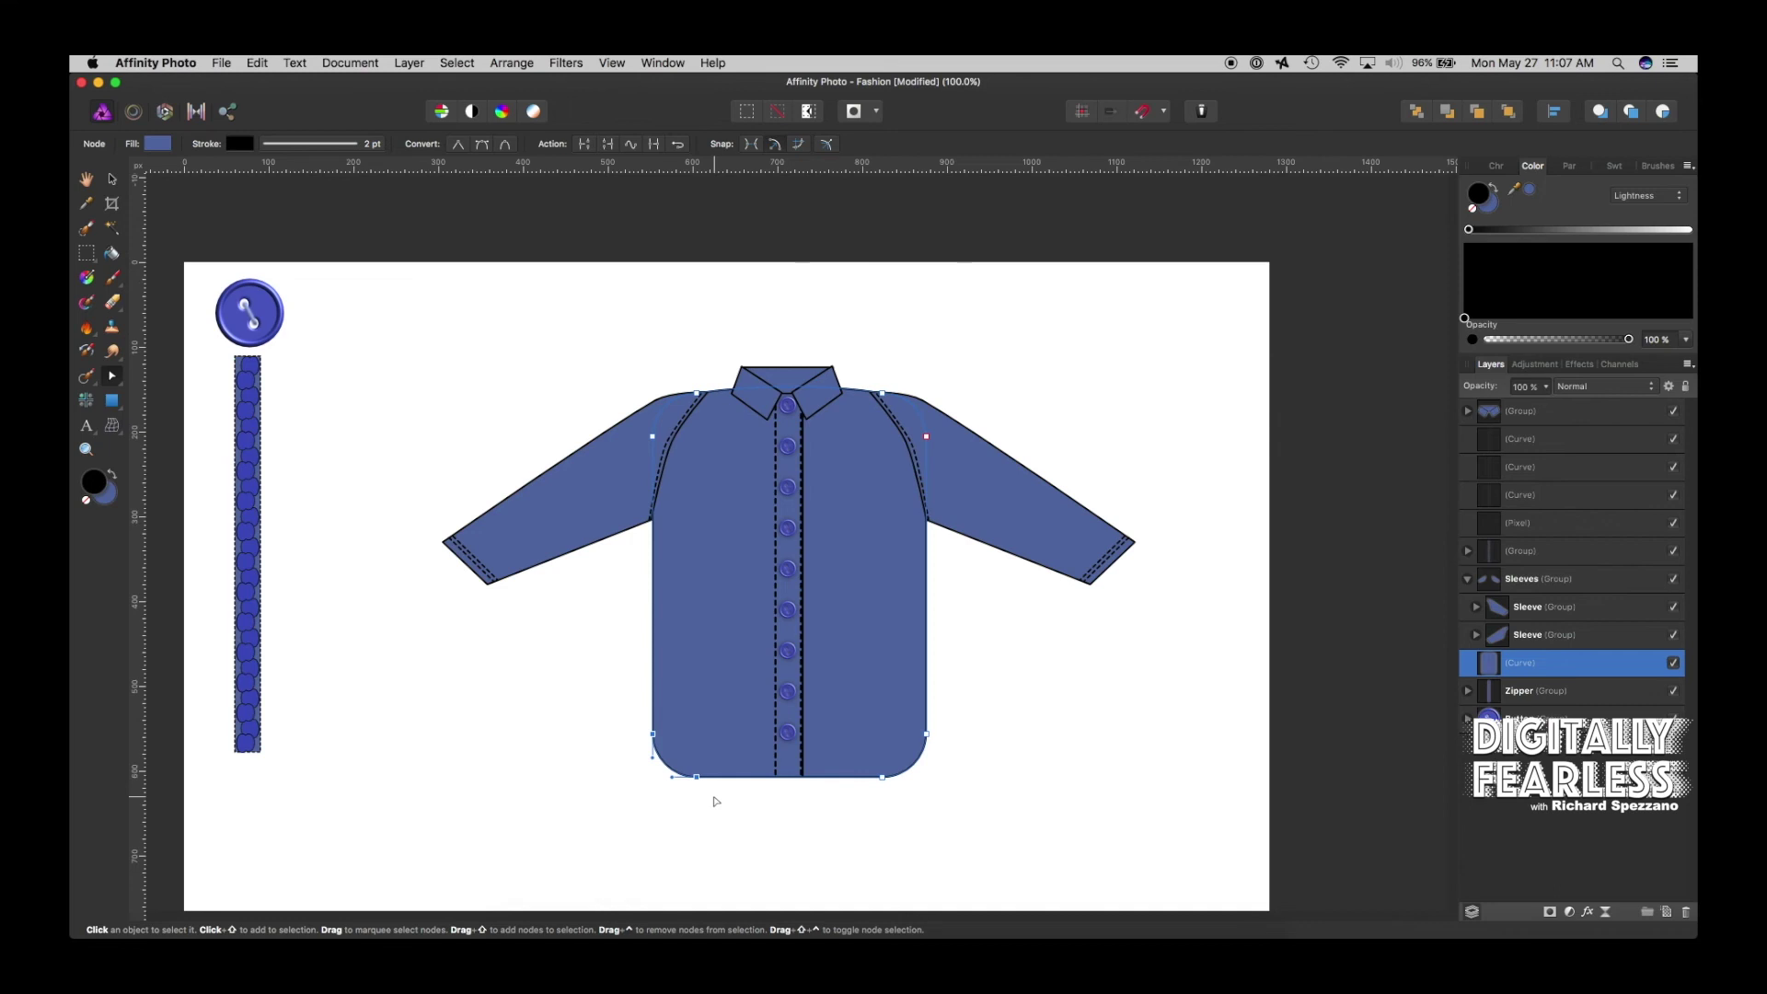
pyautogui.press('Right')
pyautogui.press('Right')
pyautogui.press('Right')
pyautogui.press('Right')
pyautogui.press('Right')
pyautogui.press('Right')
pyautogui.press('Right')
pyautogui.press('Right')
pyautogui.press('Right')
pyautogui.press('Right')
pyautogui.press('Right')
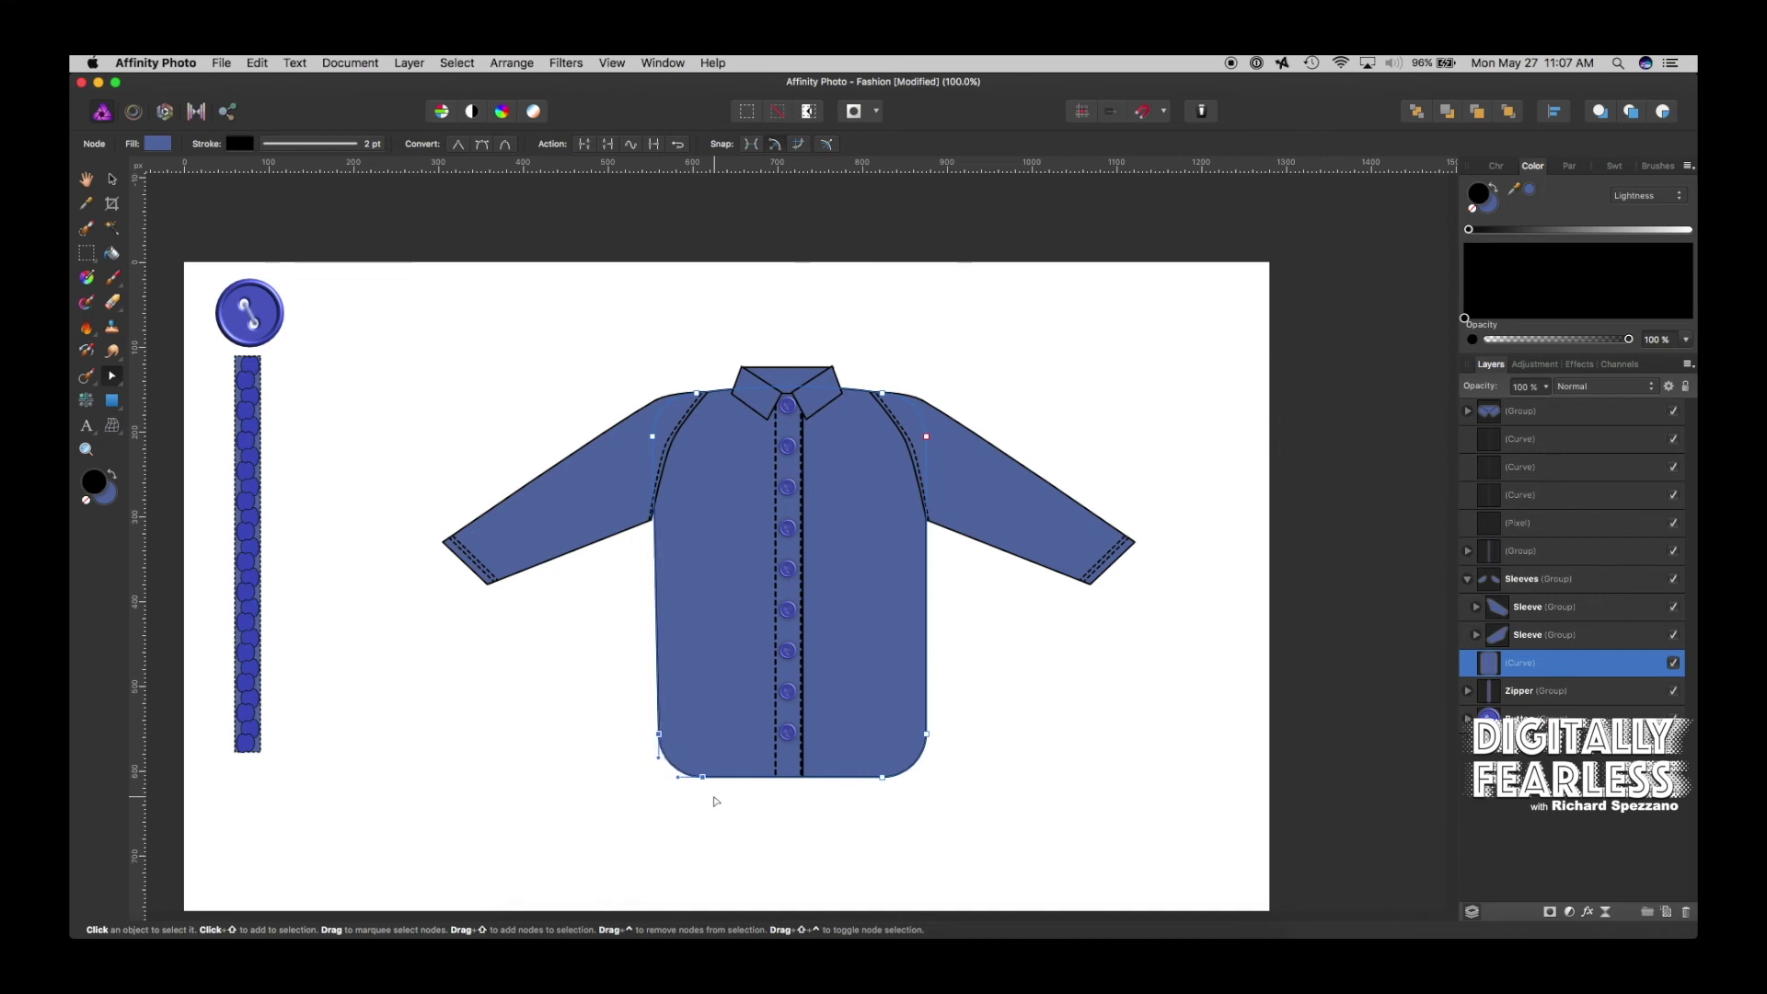
pyautogui.press('Right')
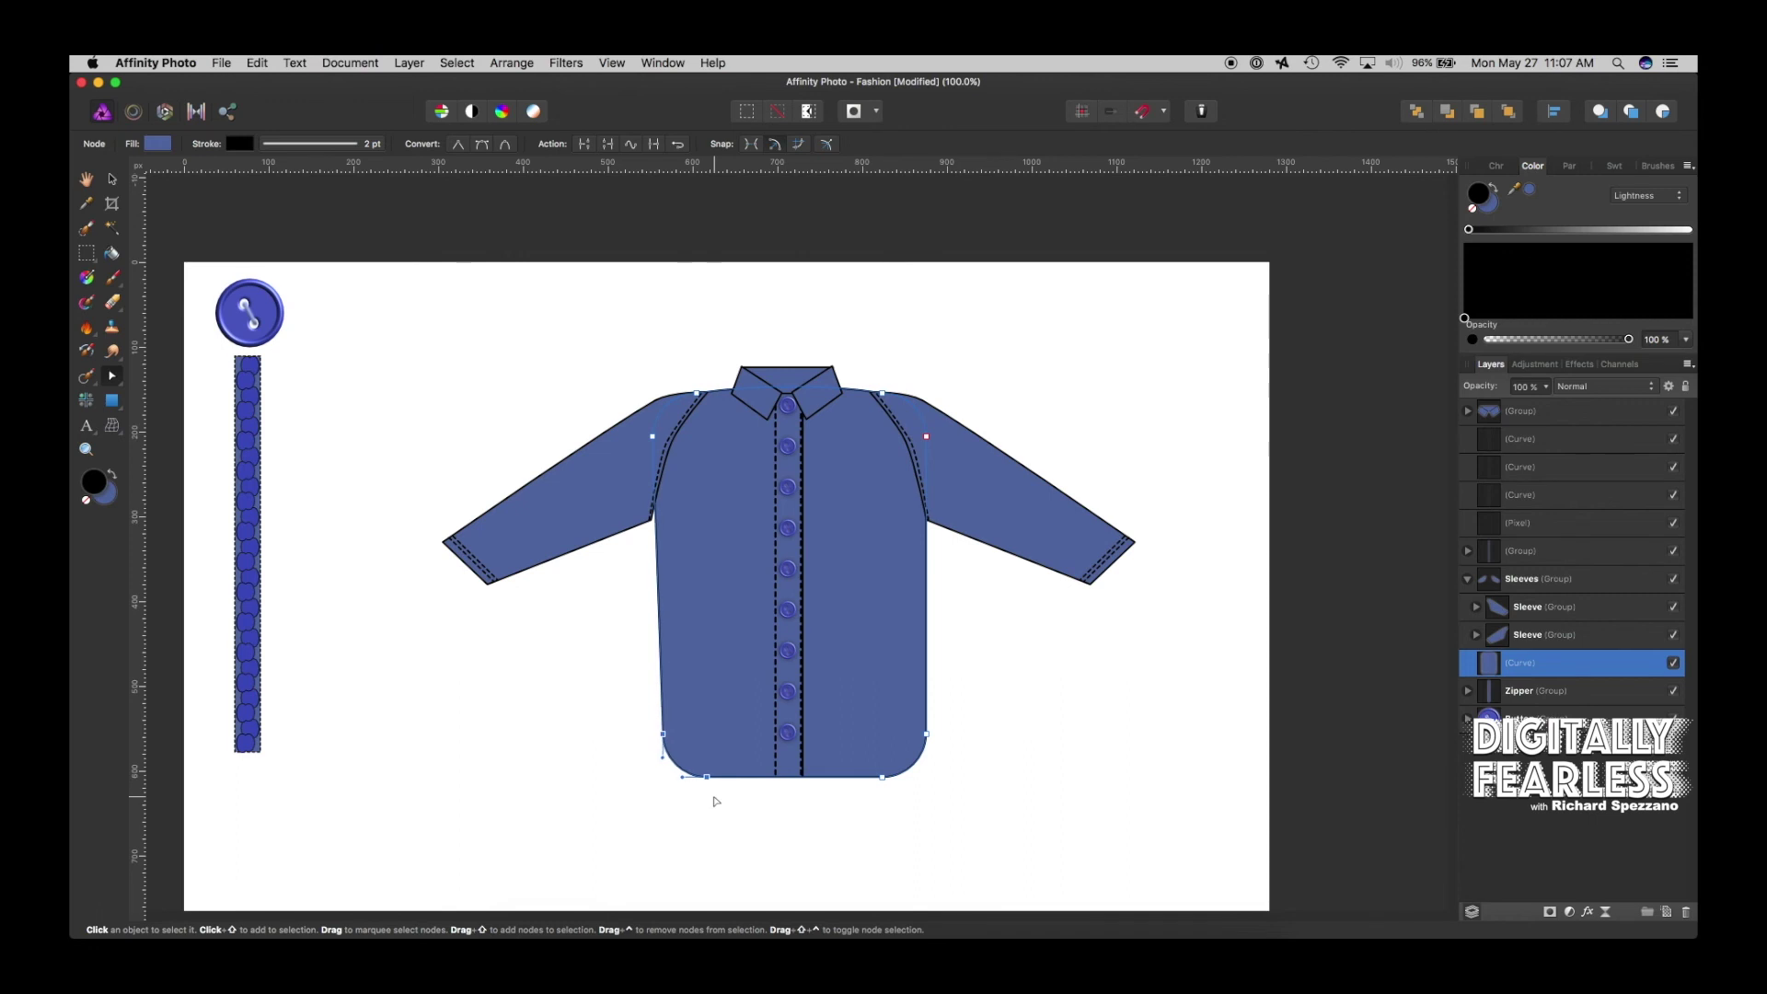
# Shift the two lower-right corner nodes of the shirt body inward to match the taper on the left side
pyautogui.moveTo(966, 715); pyautogui.dragTo(868, 798)
pyautogui.press('Left')
pyautogui.press('Left')
pyautogui.press('Left')
pyautogui.press('Left')
pyautogui.press('Left')
pyautogui.press('Left')
pyautogui.press('Left')
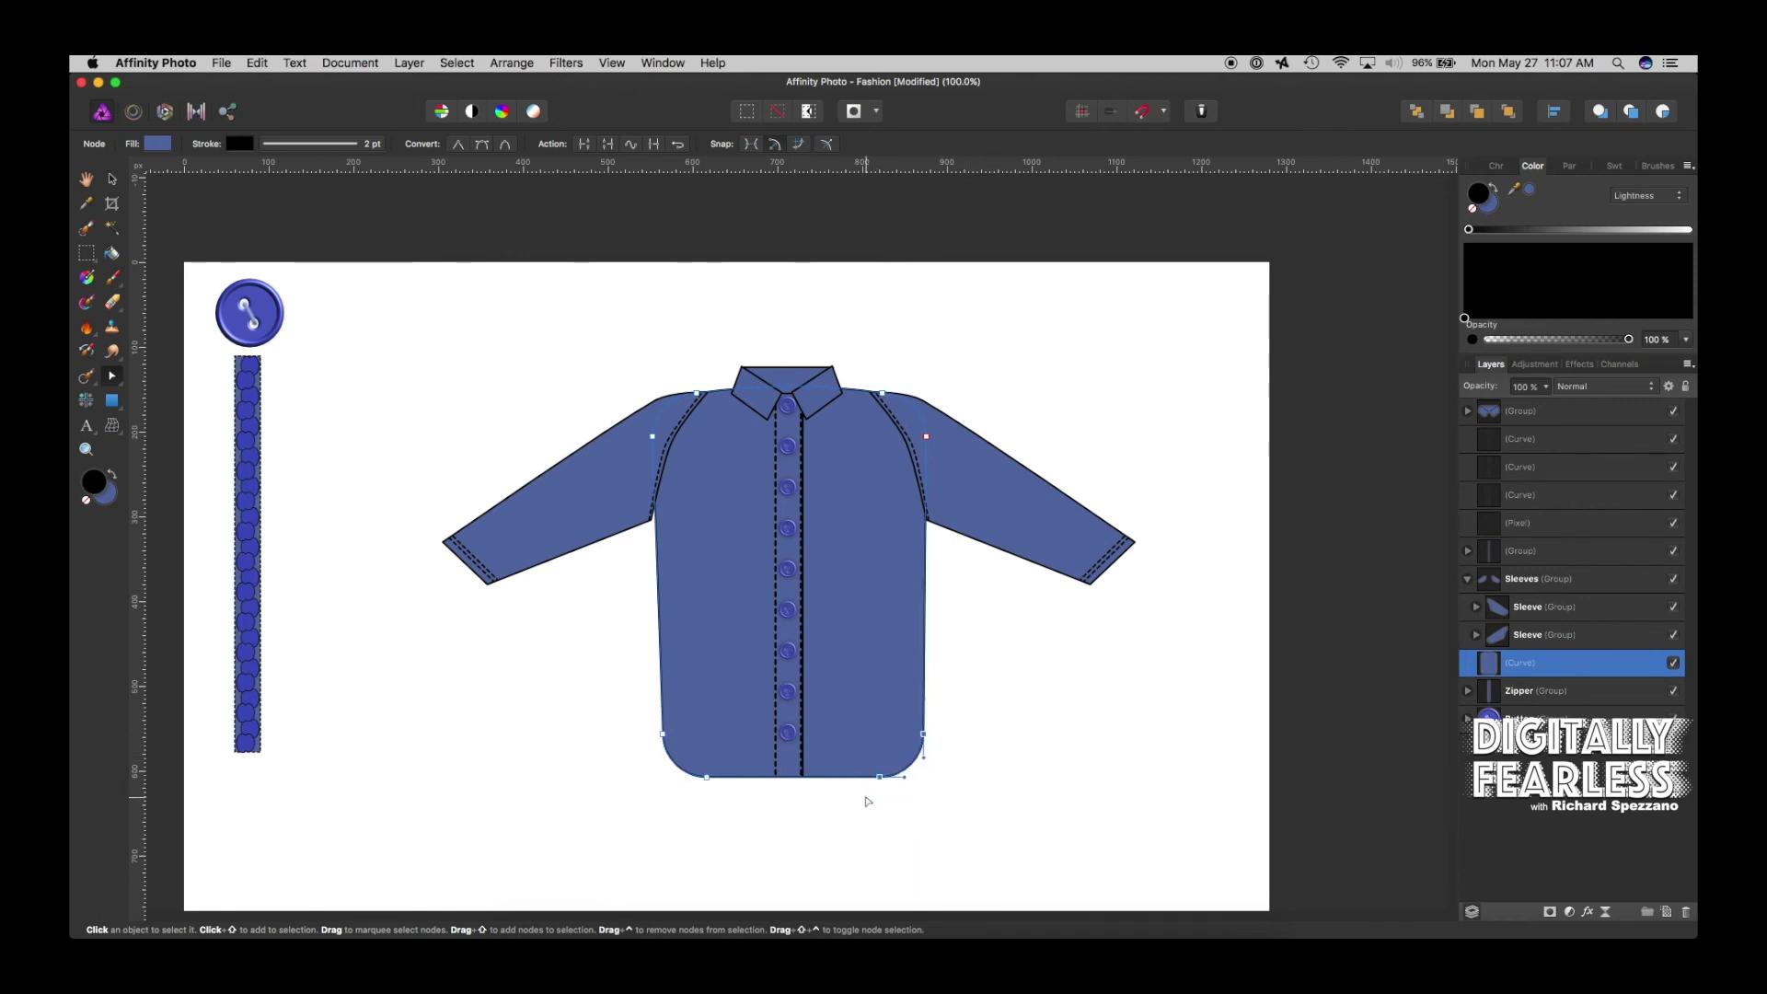
pyautogui.press('Left')
pyautogui.press('Left')
pyautogui.press('Left')
pyautogui.press('Left')
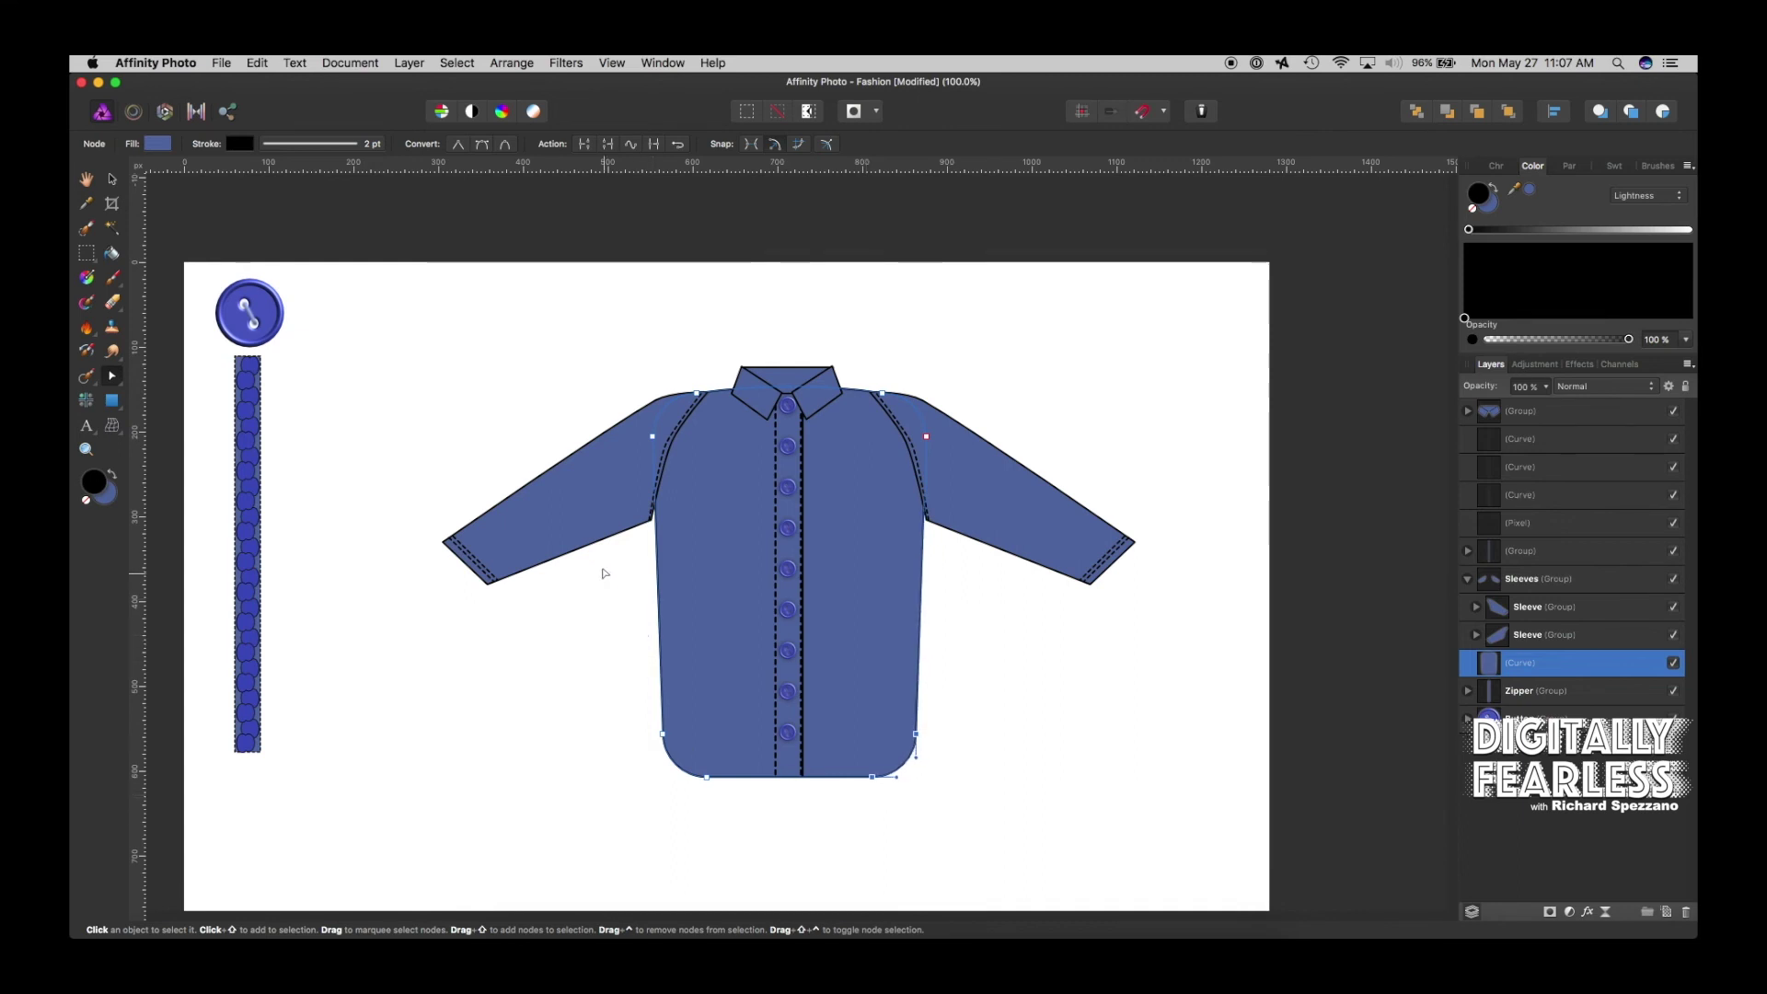
# Nudge the left Sleeve group slightly right so it meets the tapered body edge
pyautogui.click(568, 526)
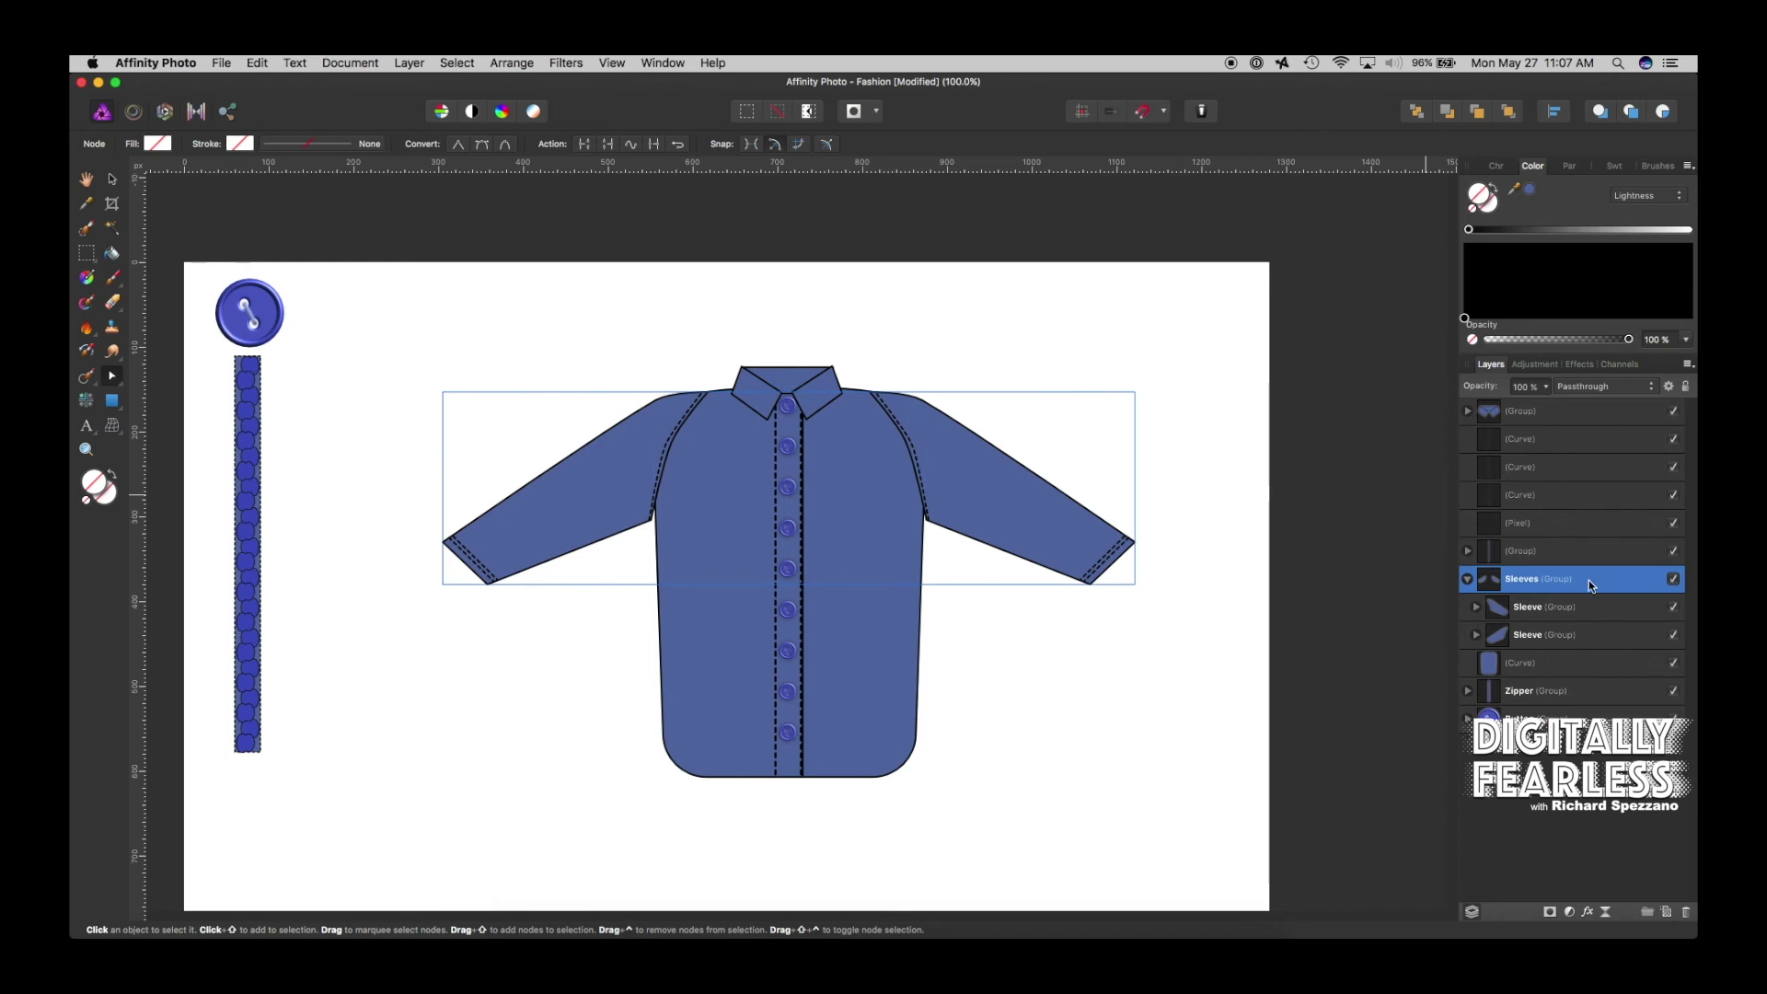
pyautogui.click(1496, 644)
pyautogui.press('Right')
pyautogui.press('Right')
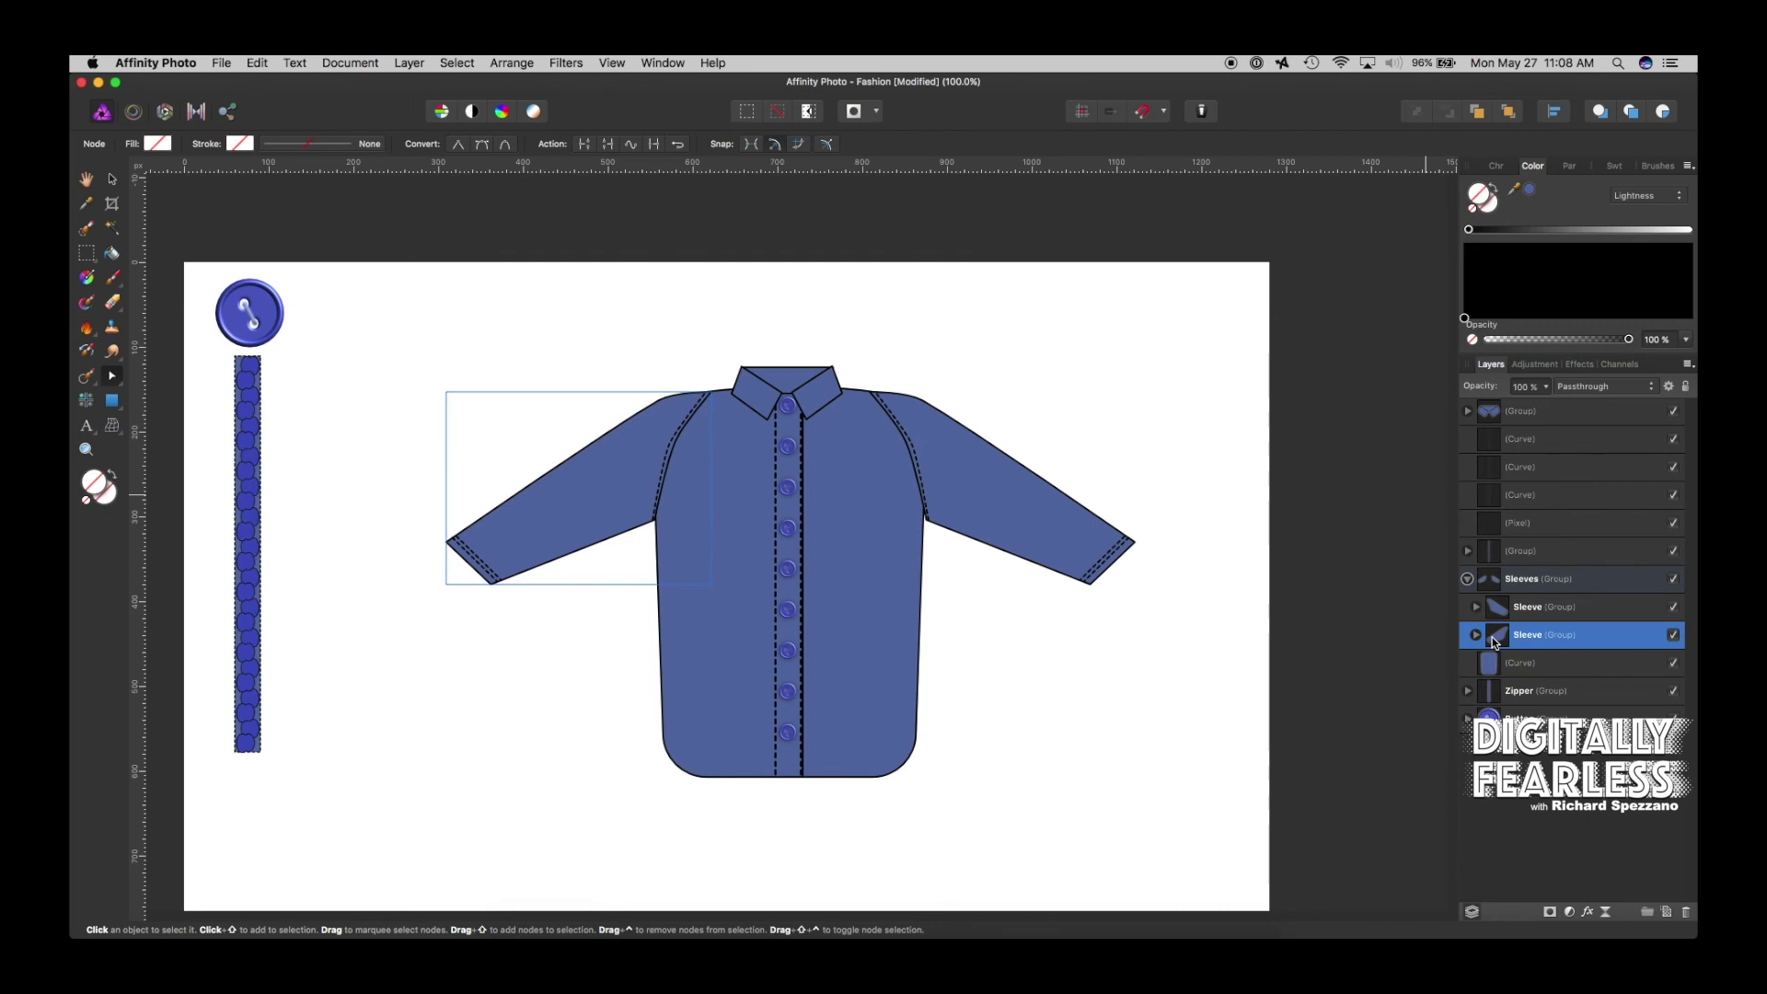
# Nudge the right Sleeve group slightly left to meet the tapered body edge, and deselect it
pyautogui.click(1553, 606)
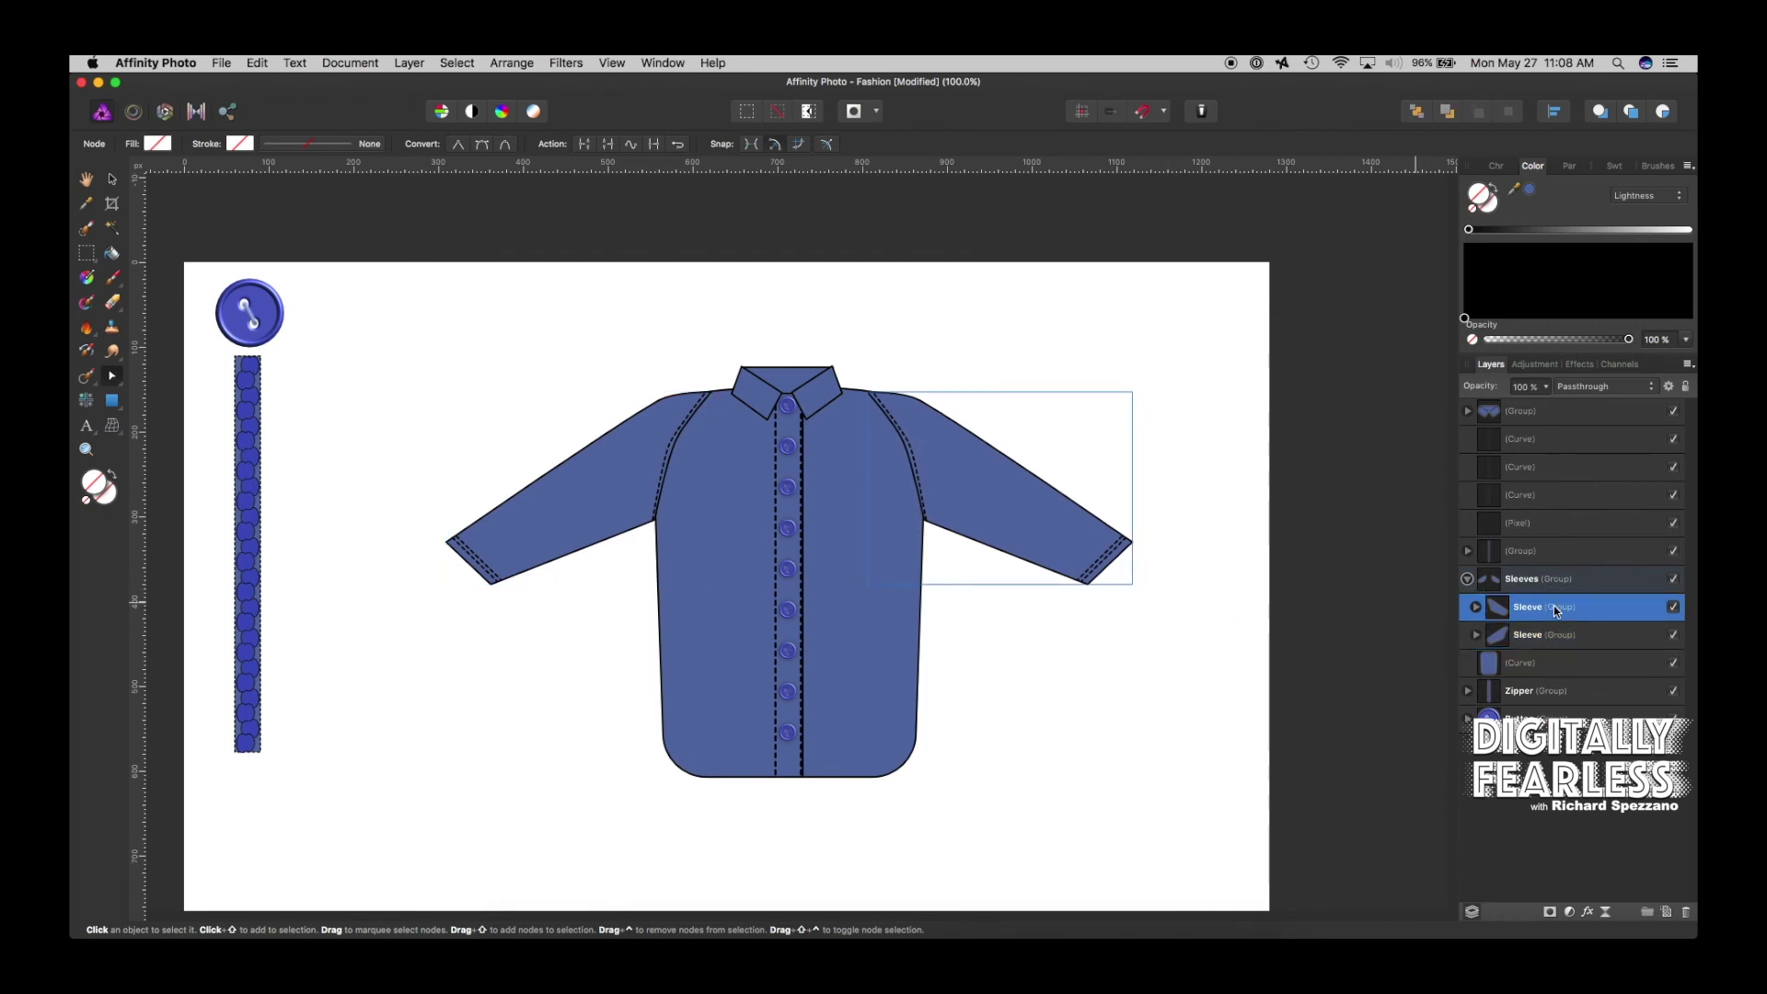
pyautogui.click(111, 179)
pyautogui.click(415, 286)
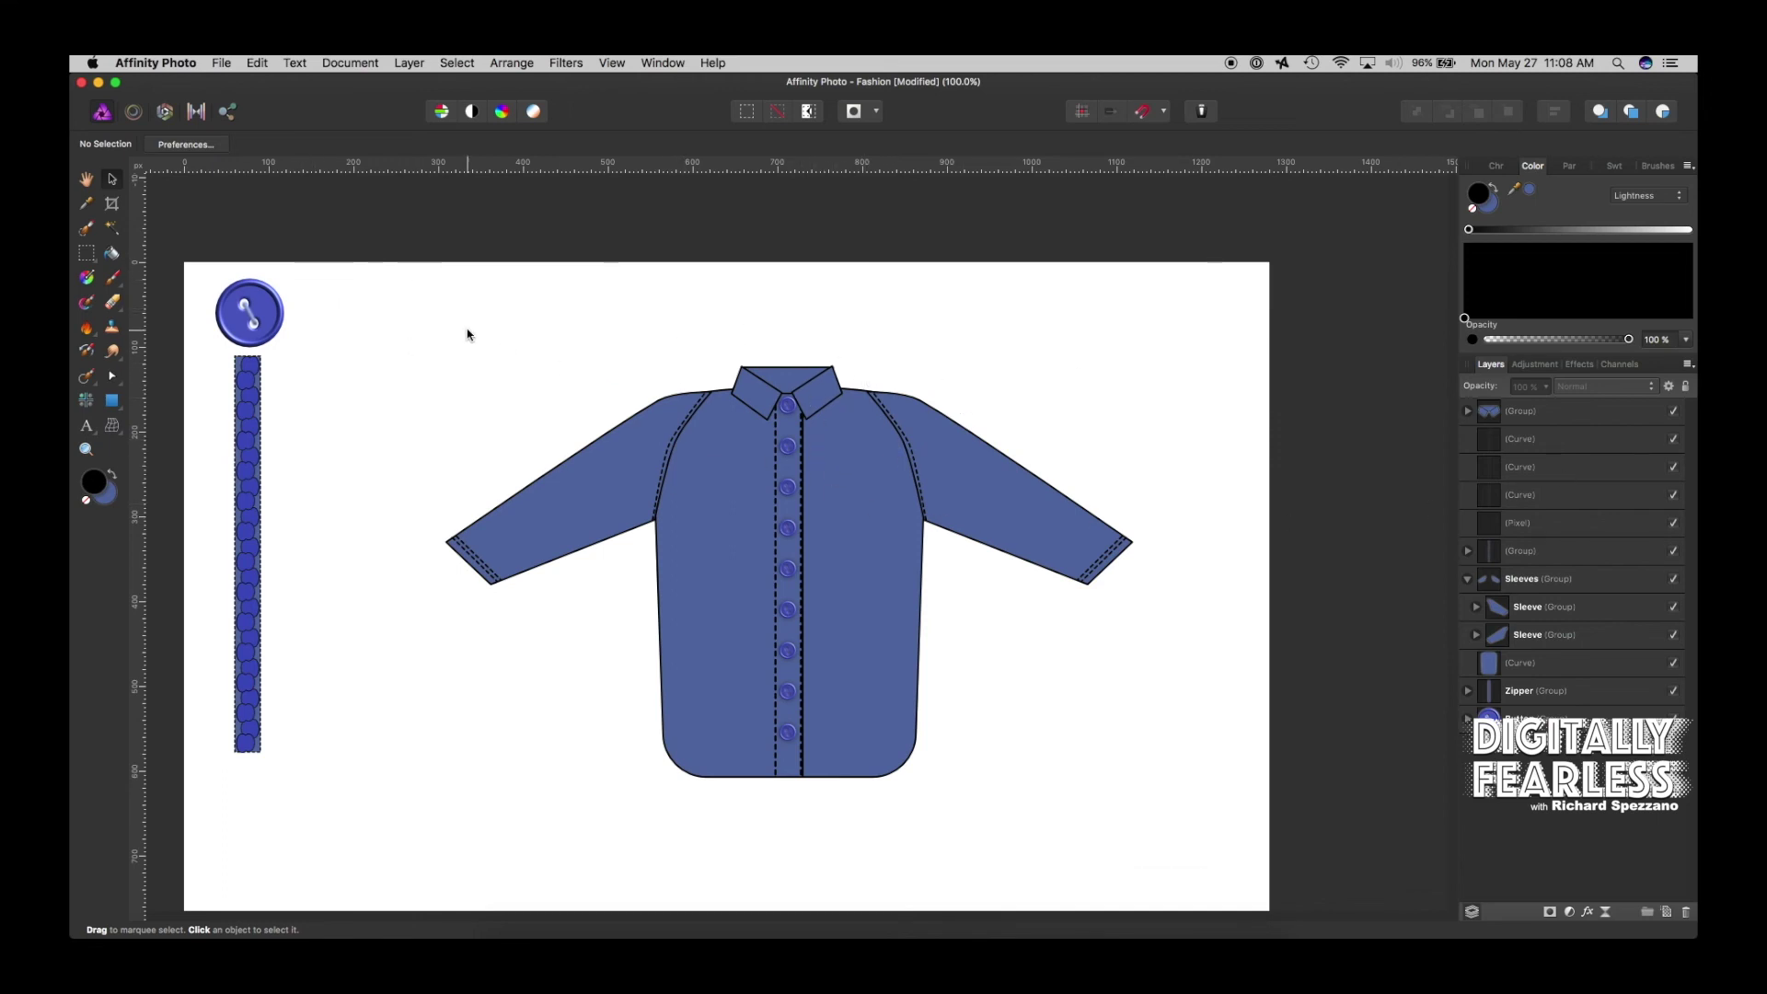
# Preview the shirt with its collar group hidden and inspect the right sleeve shape's fill colour, leaving the design as it was
pyautogui.click(759, 395)
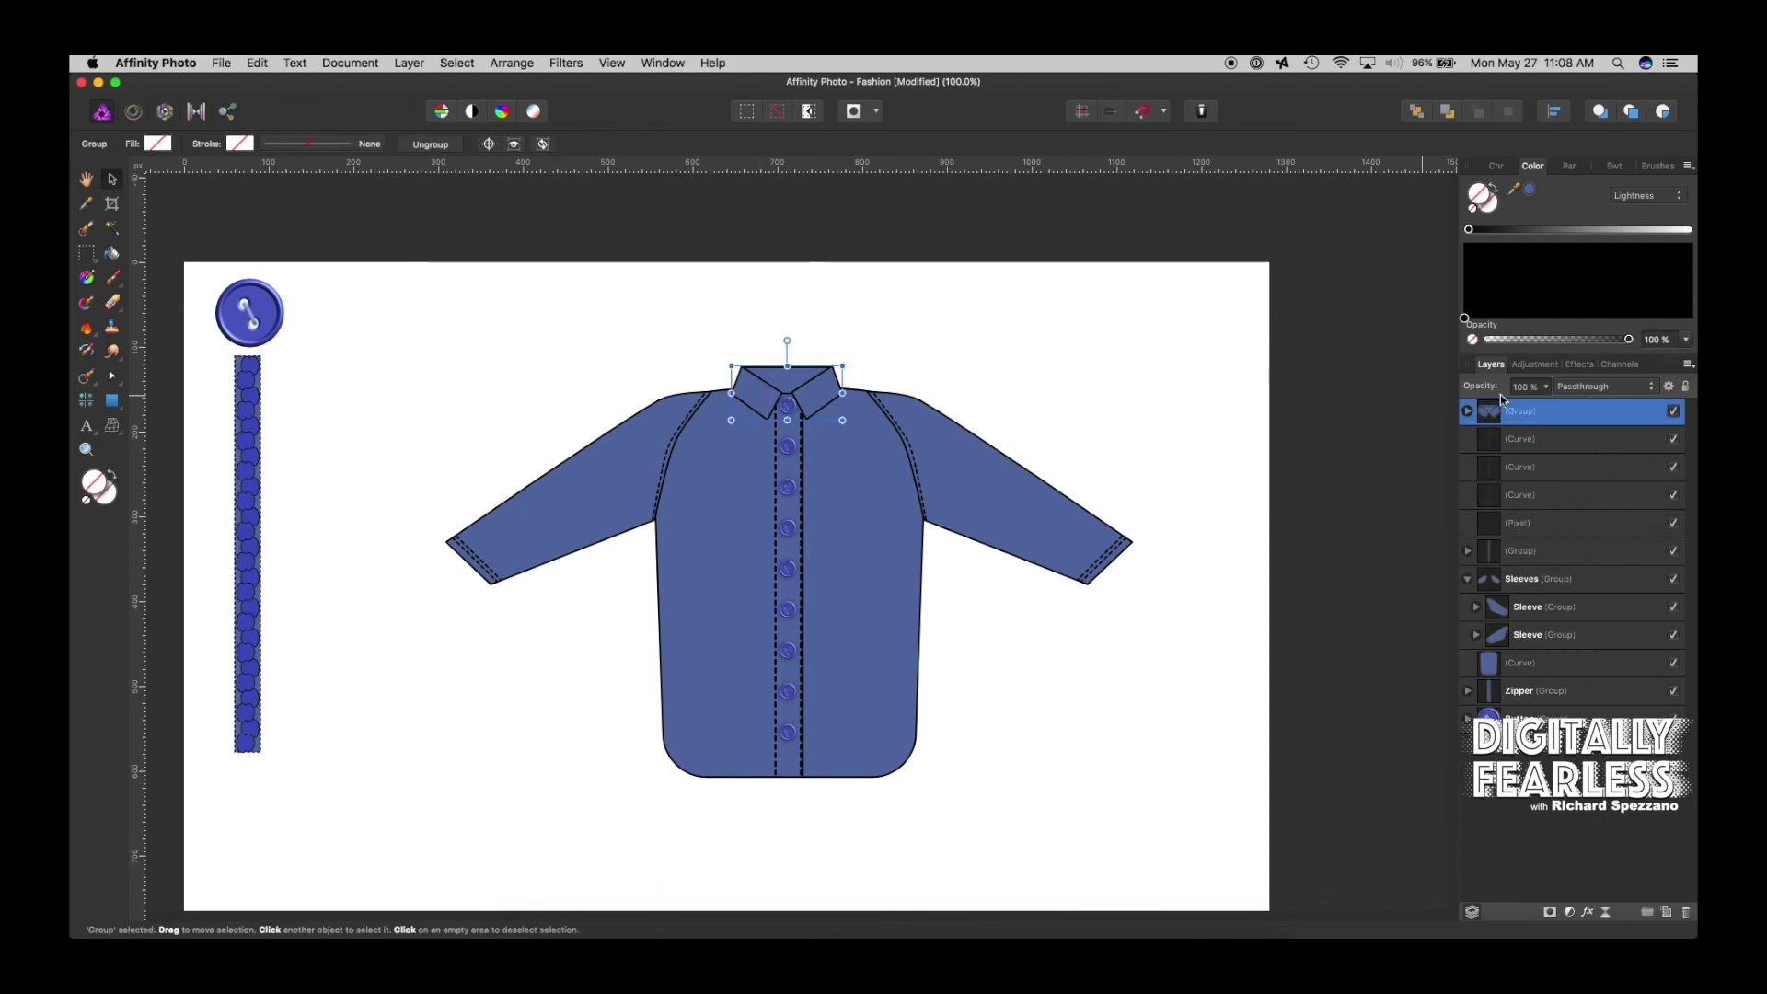
pyautogui.click(1673, 411)
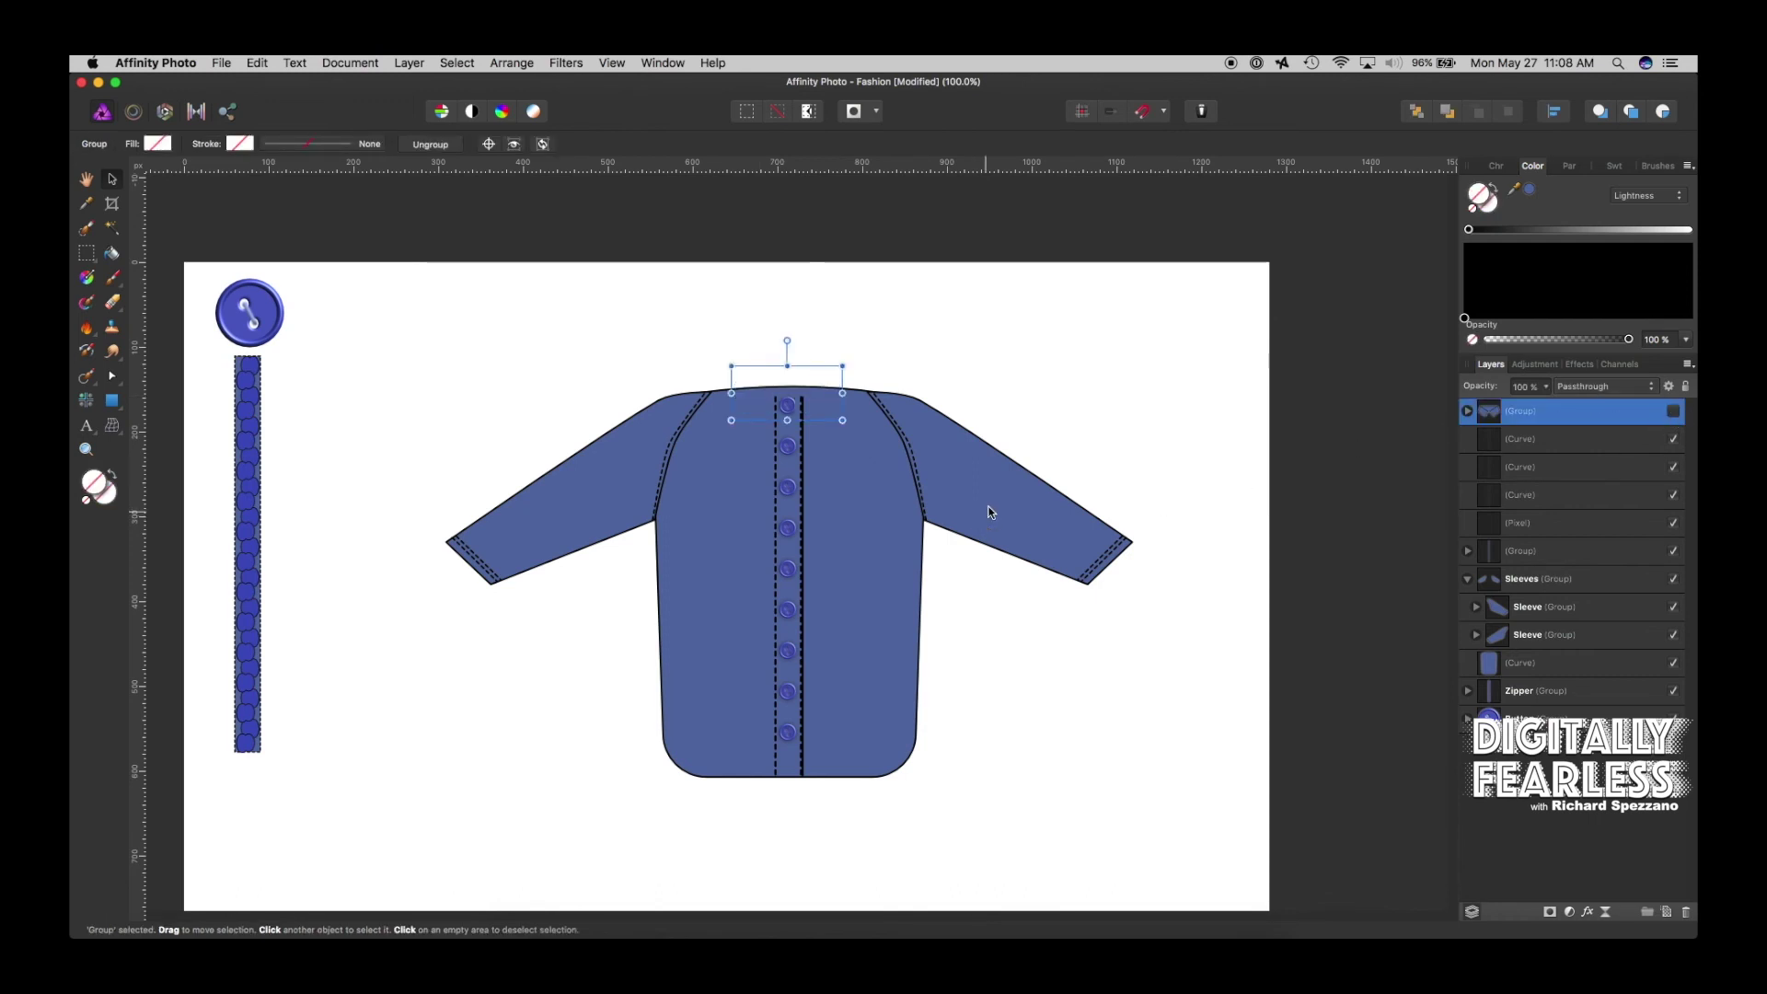
pyautogui.click(1684, 580)
pyautogui.click(1494, 614)
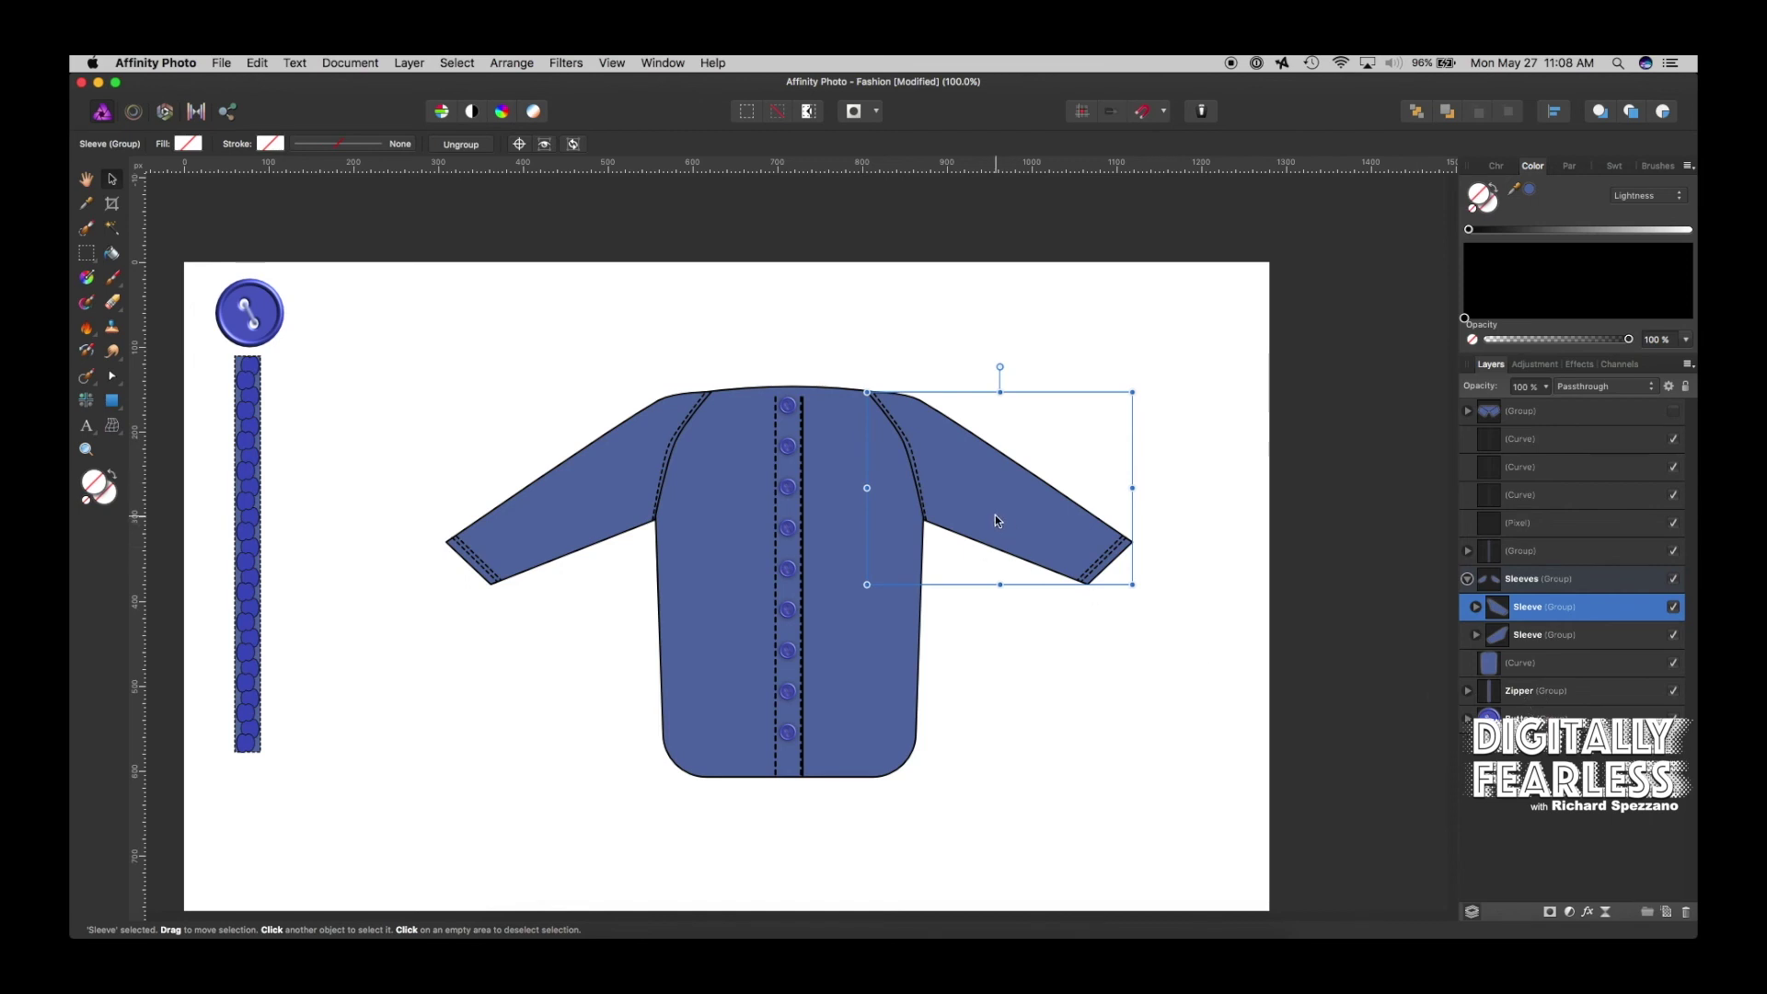
pyautogui.click(1475, 607)
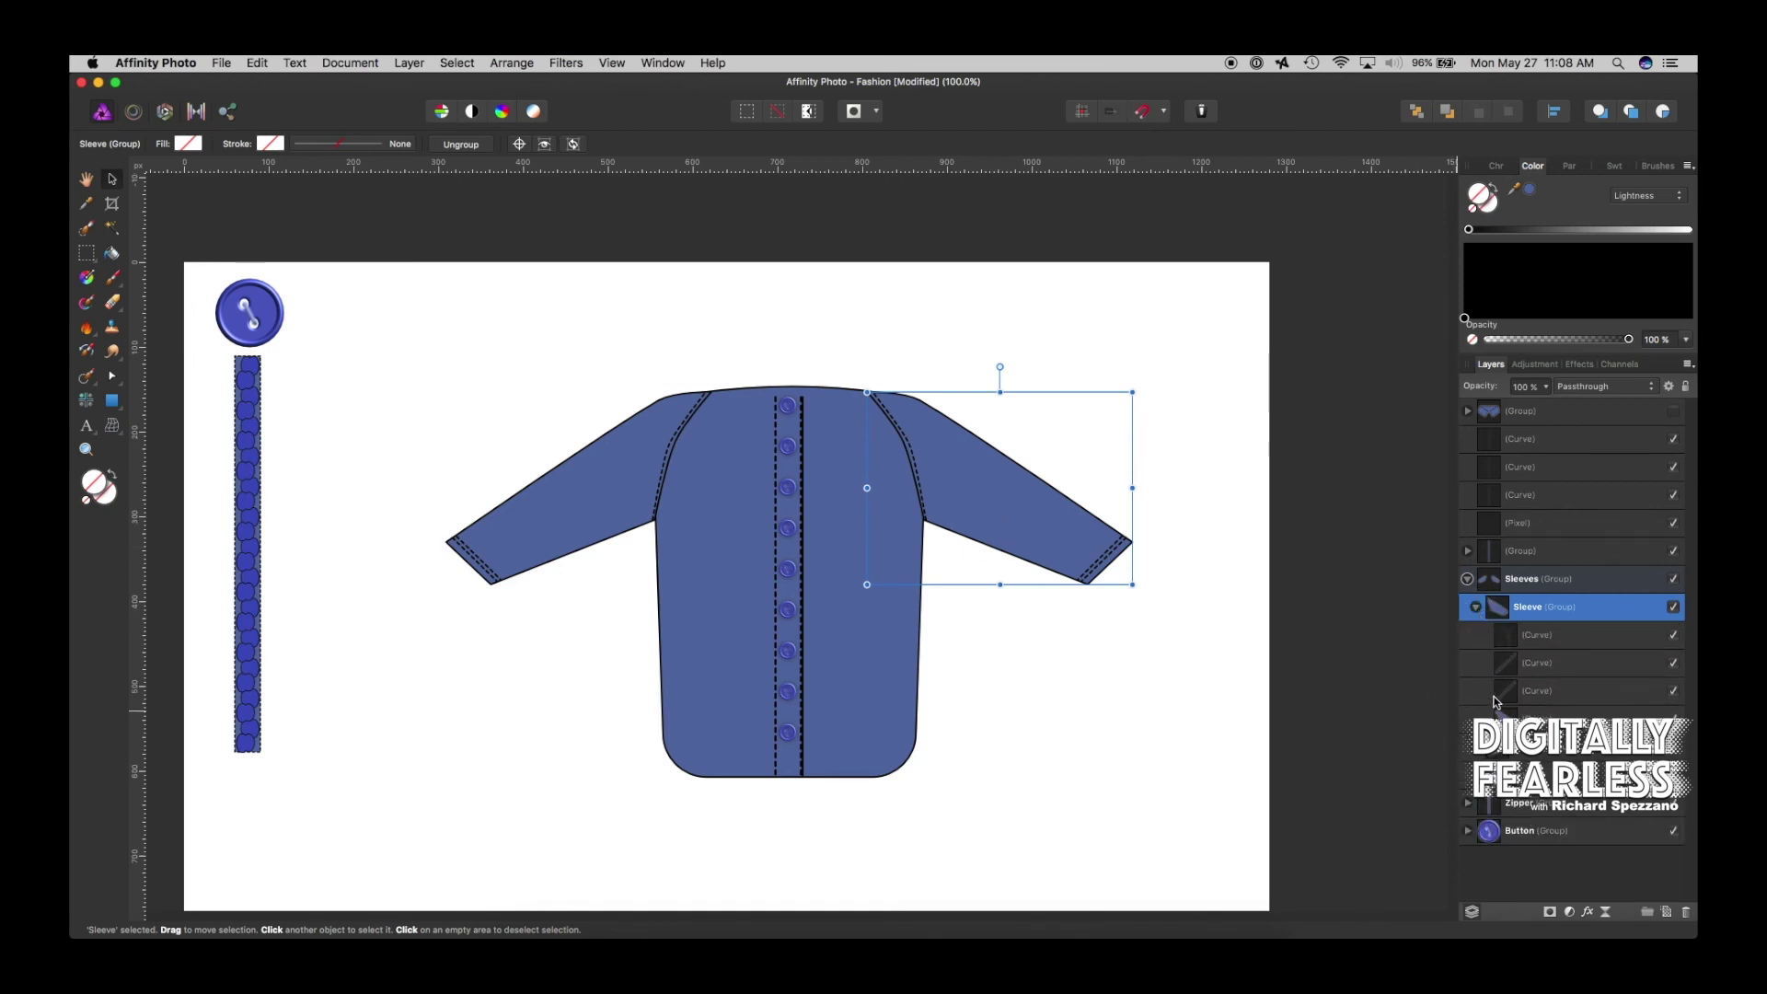
pyautogui.click(1546, 720)
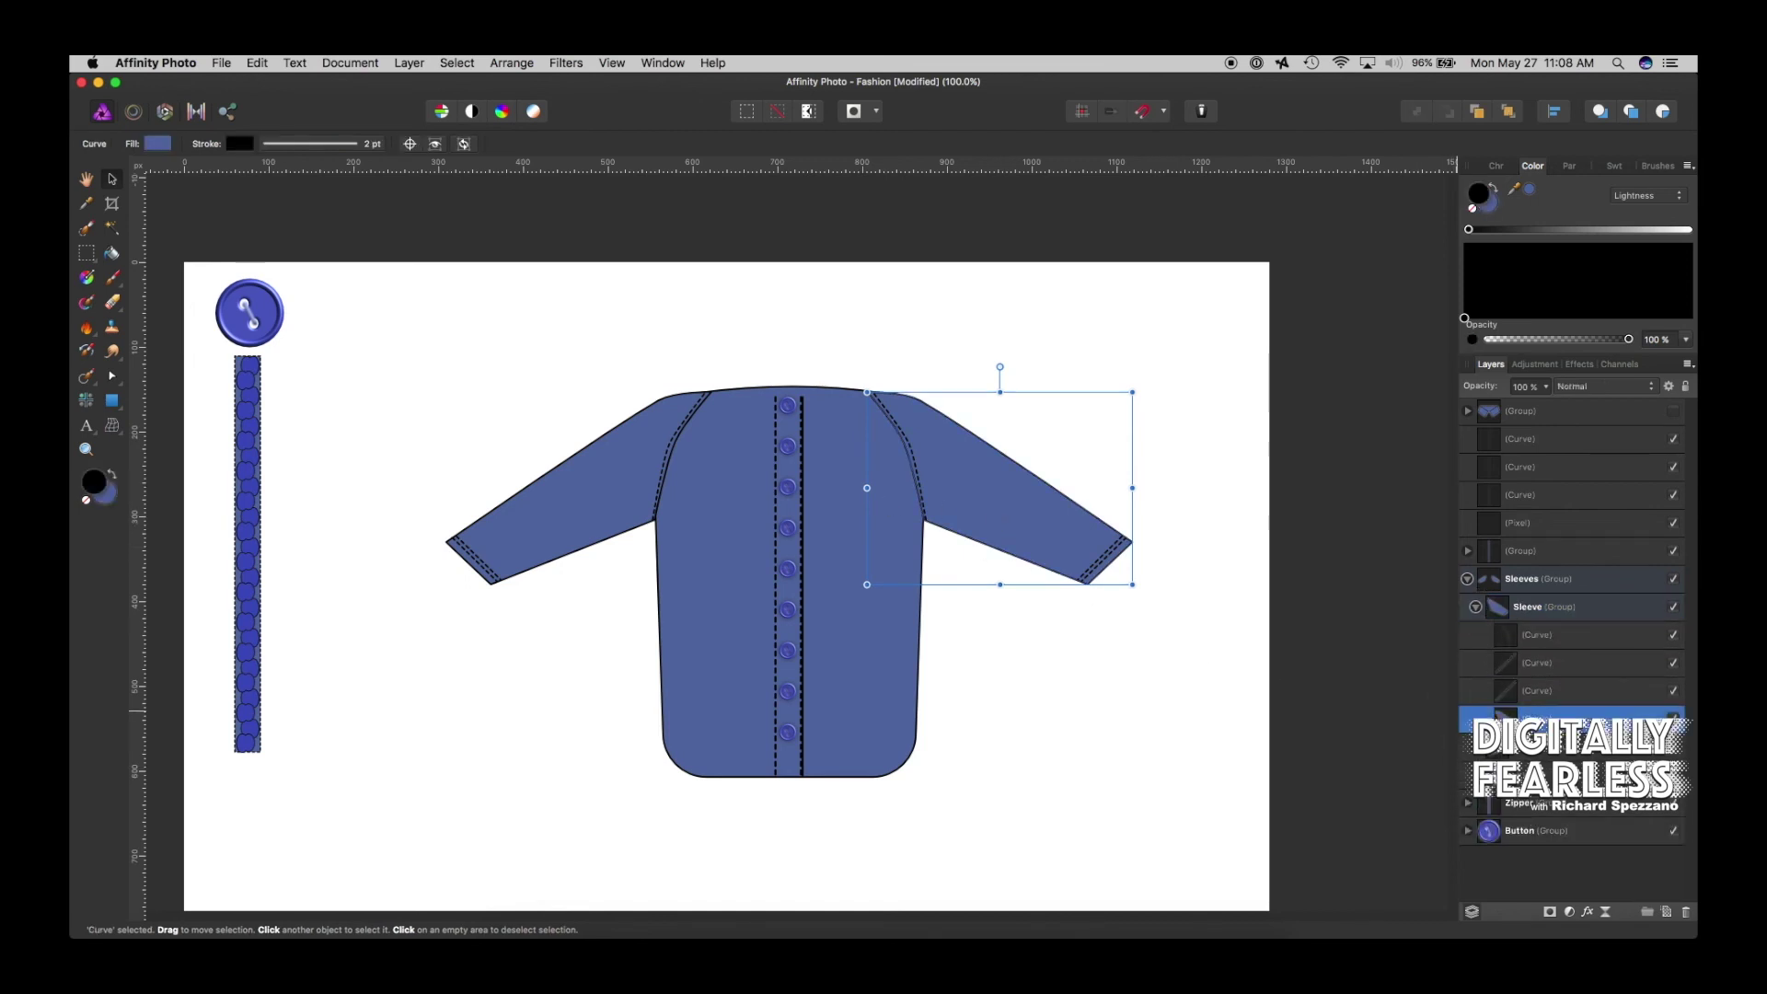
pyautogui.click(158, 144)
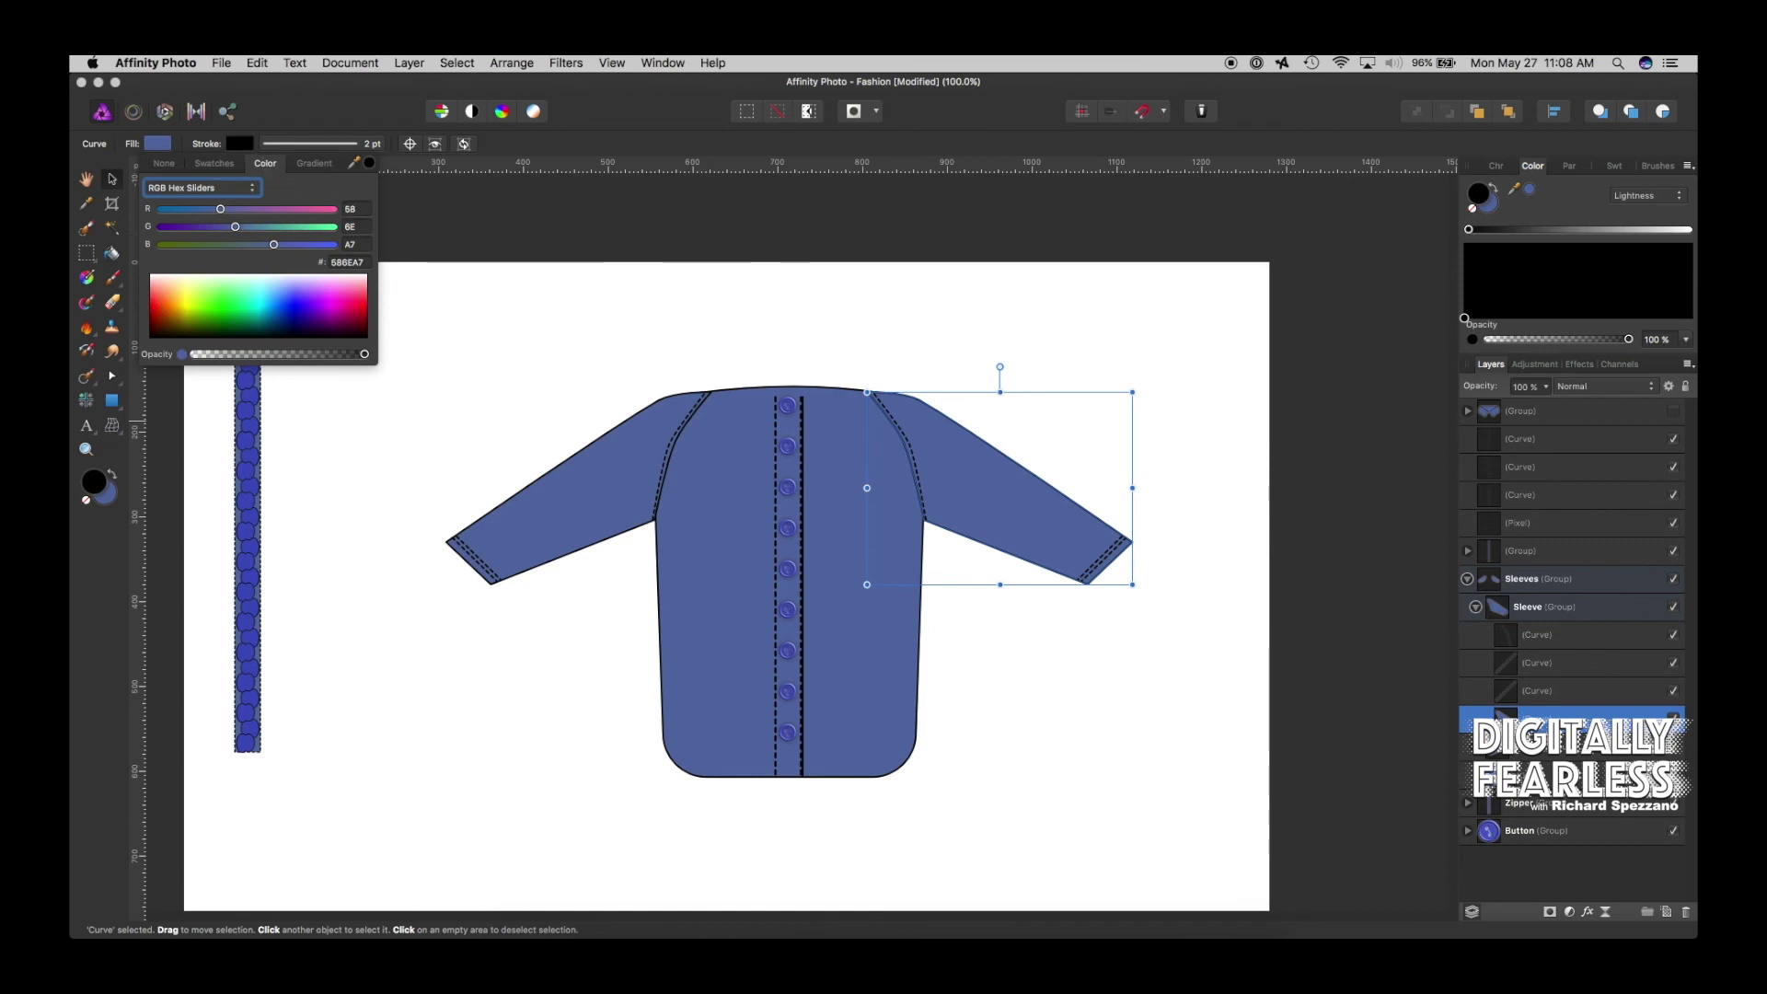
pyautogui.click(1674, 412)
pyautogui.click(1674, 411)
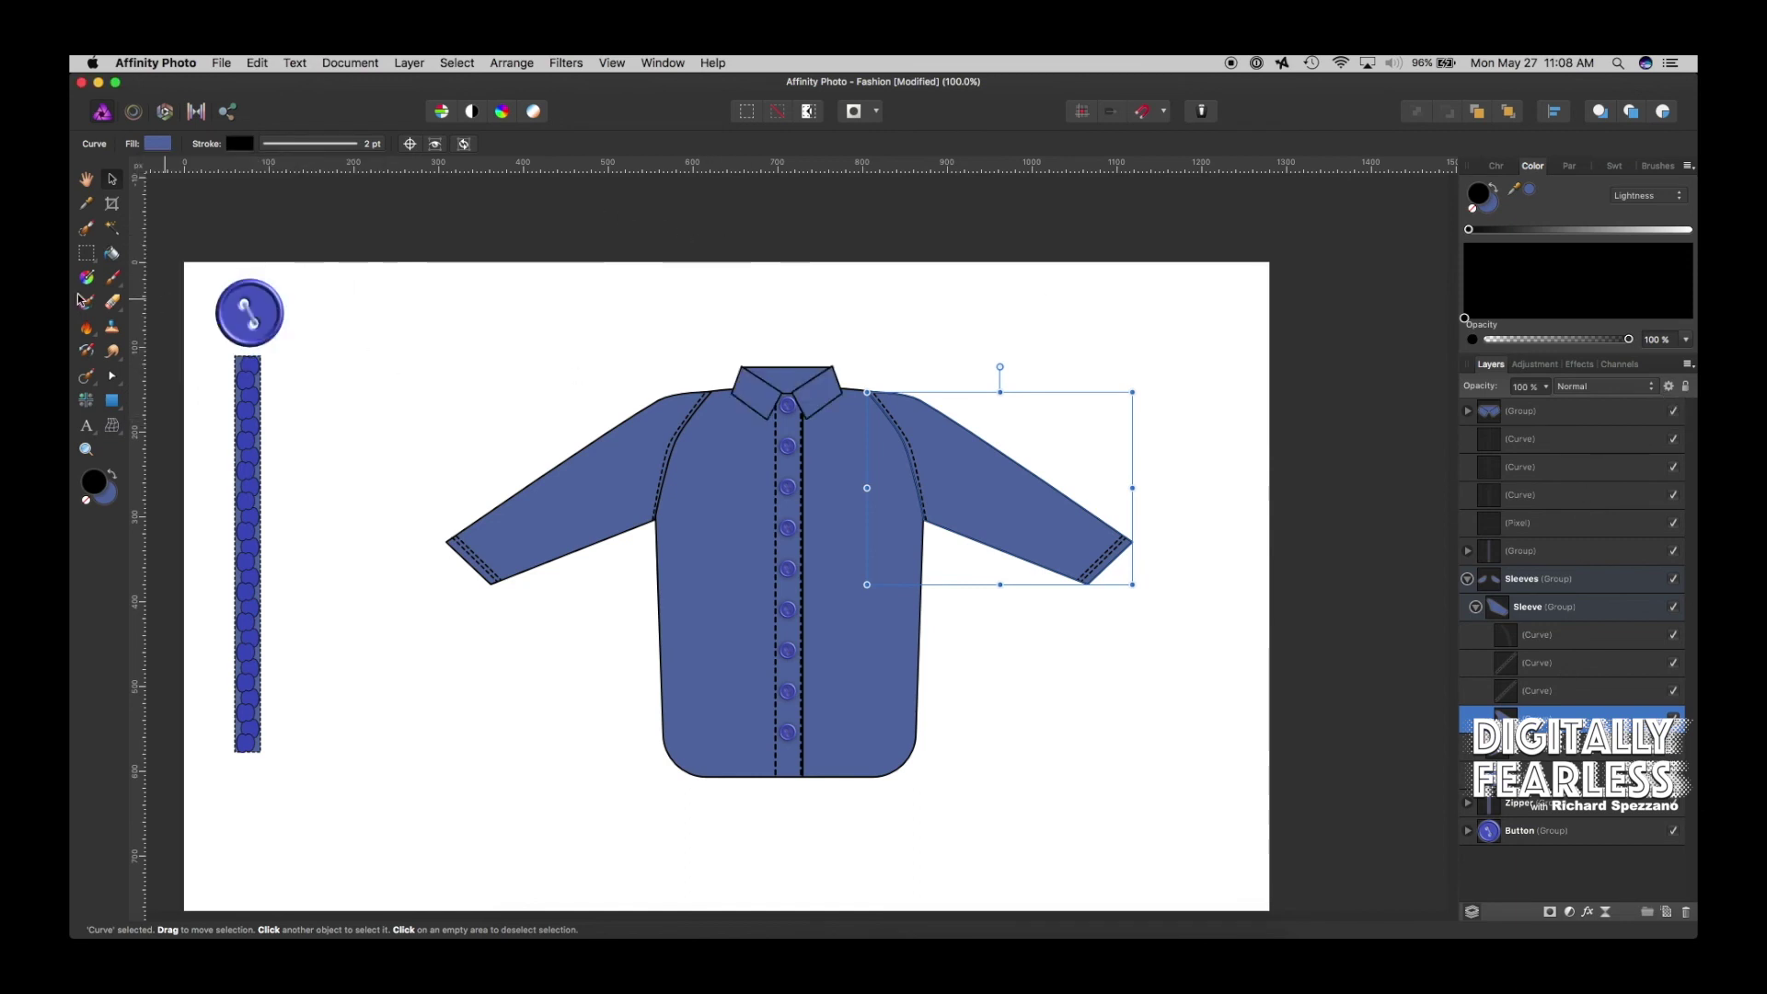
pyautogui.click(552, 343)
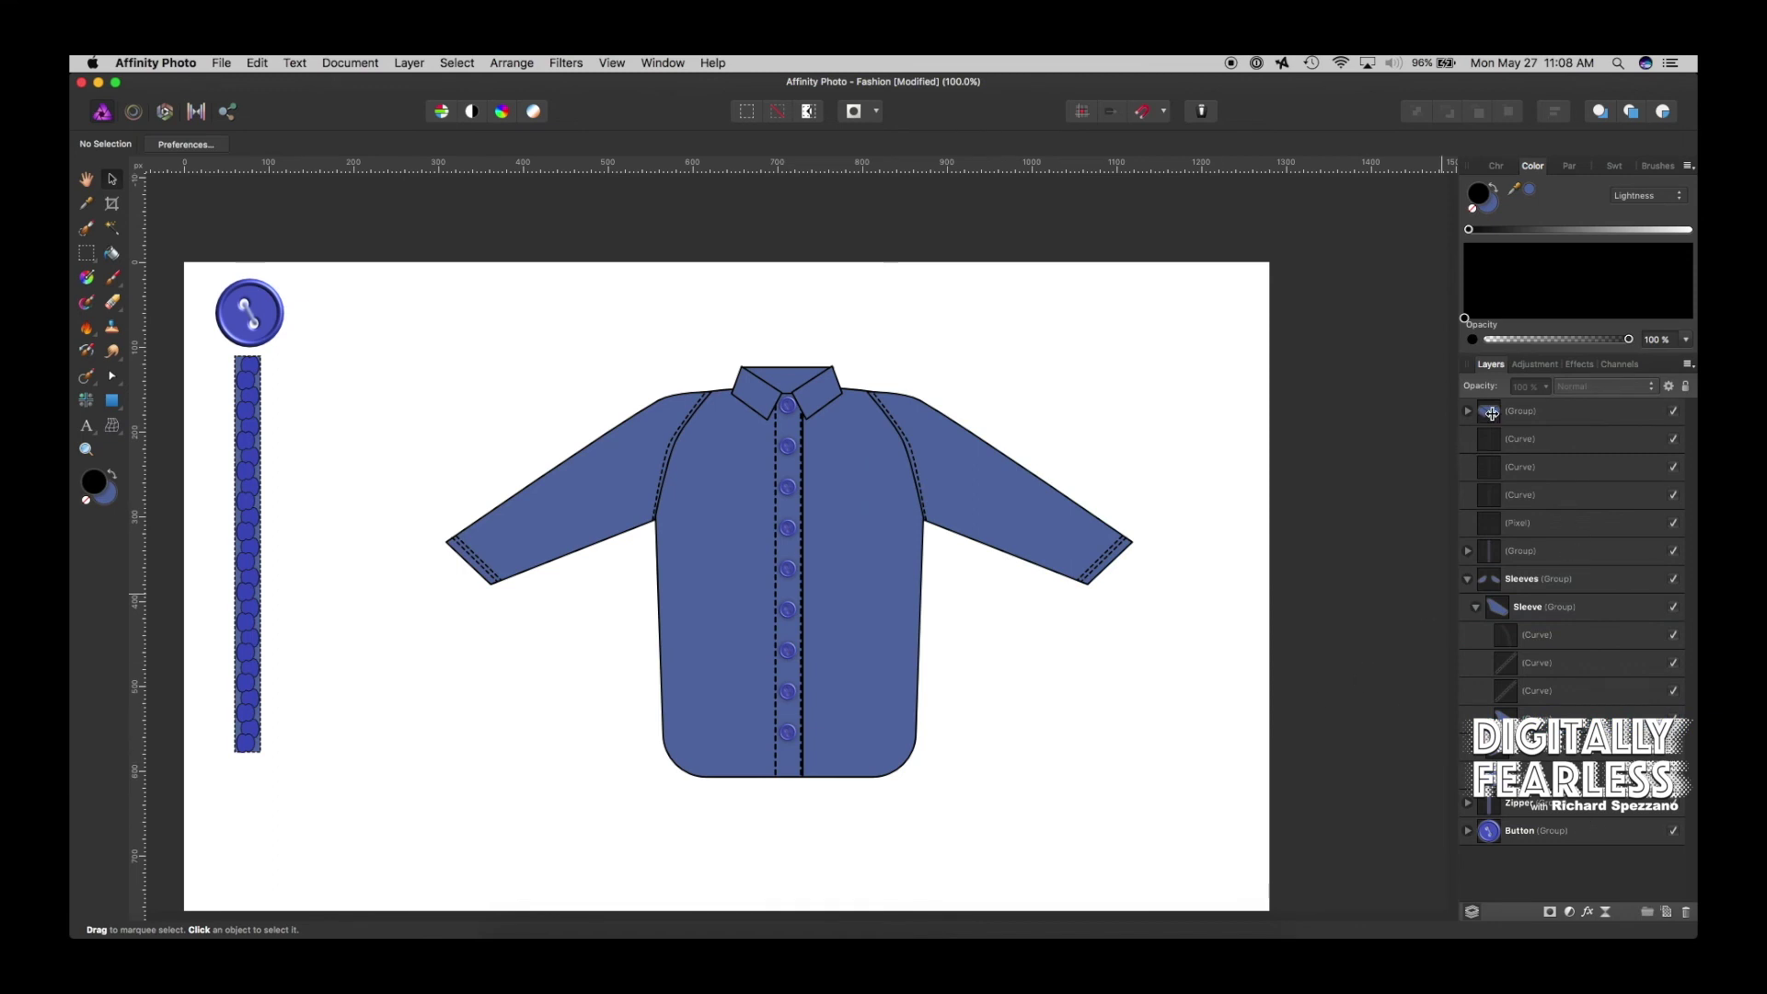
# Group all the parts of the shirt, leaving out the loose button and zipper, and name the group Shirt
pyautogui.moveTo(406, 304); pyautogui.dragTo(1248, 872)
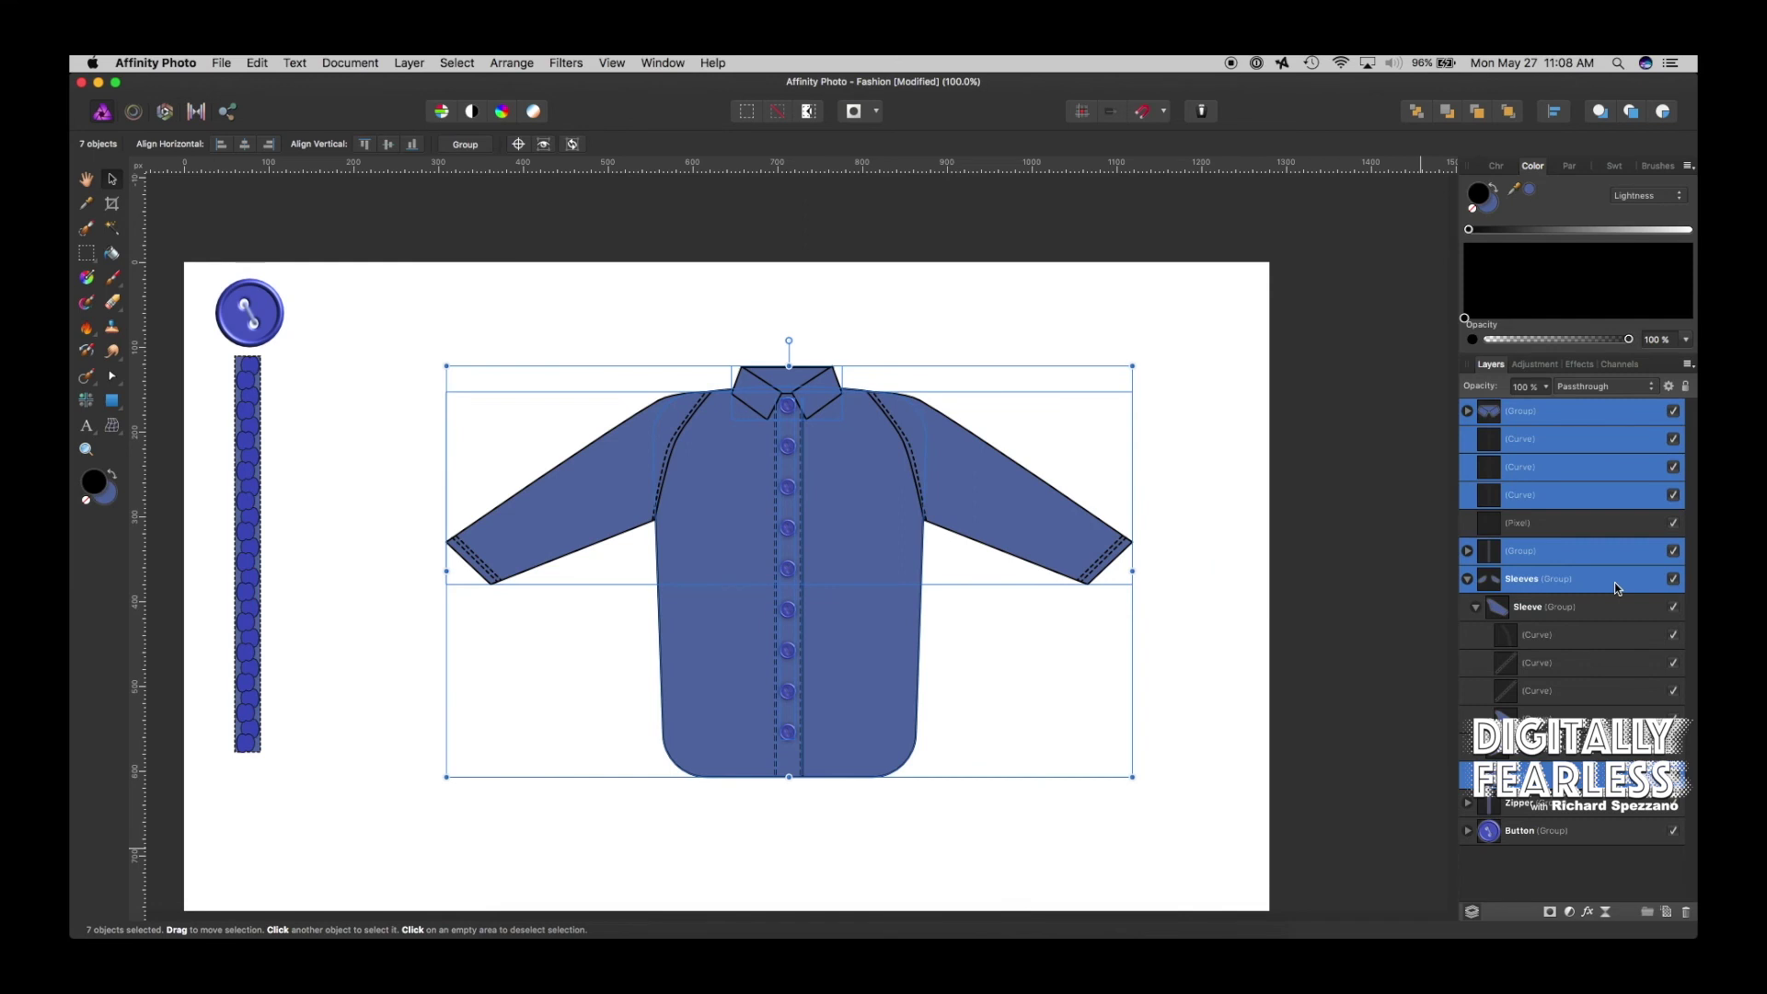
pyautogui.press('super+g')
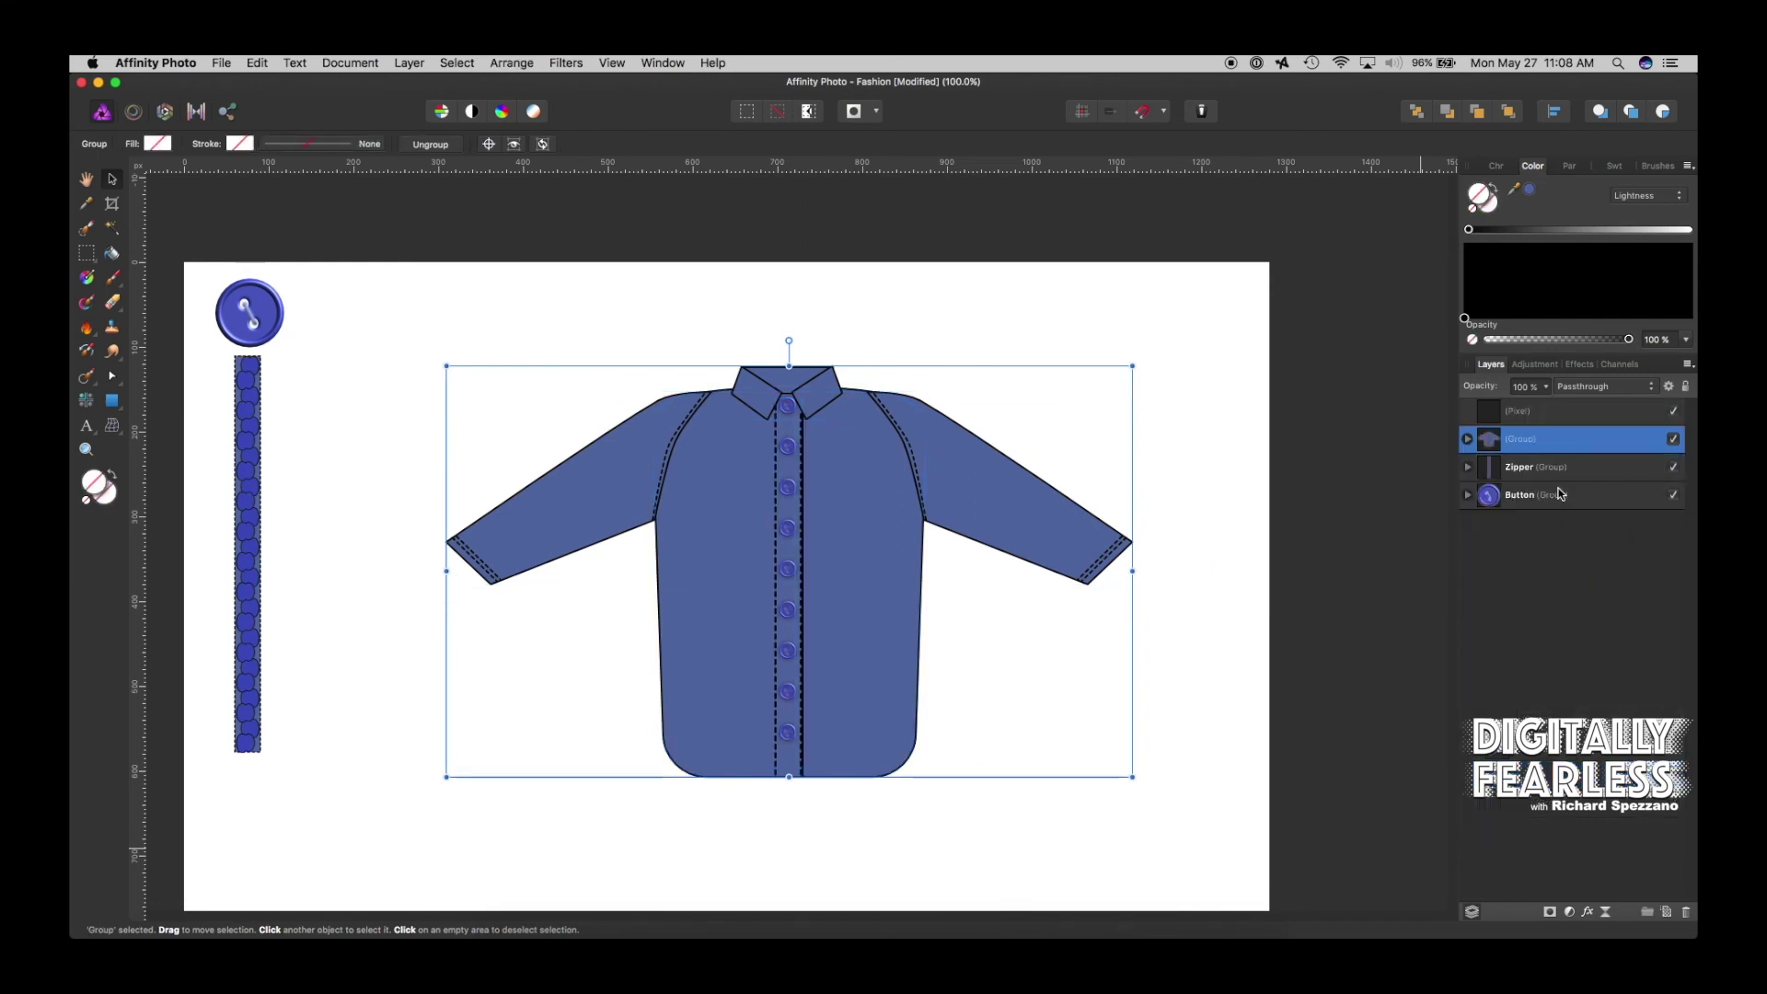
pyautogui.doubleClick(1533, 438)
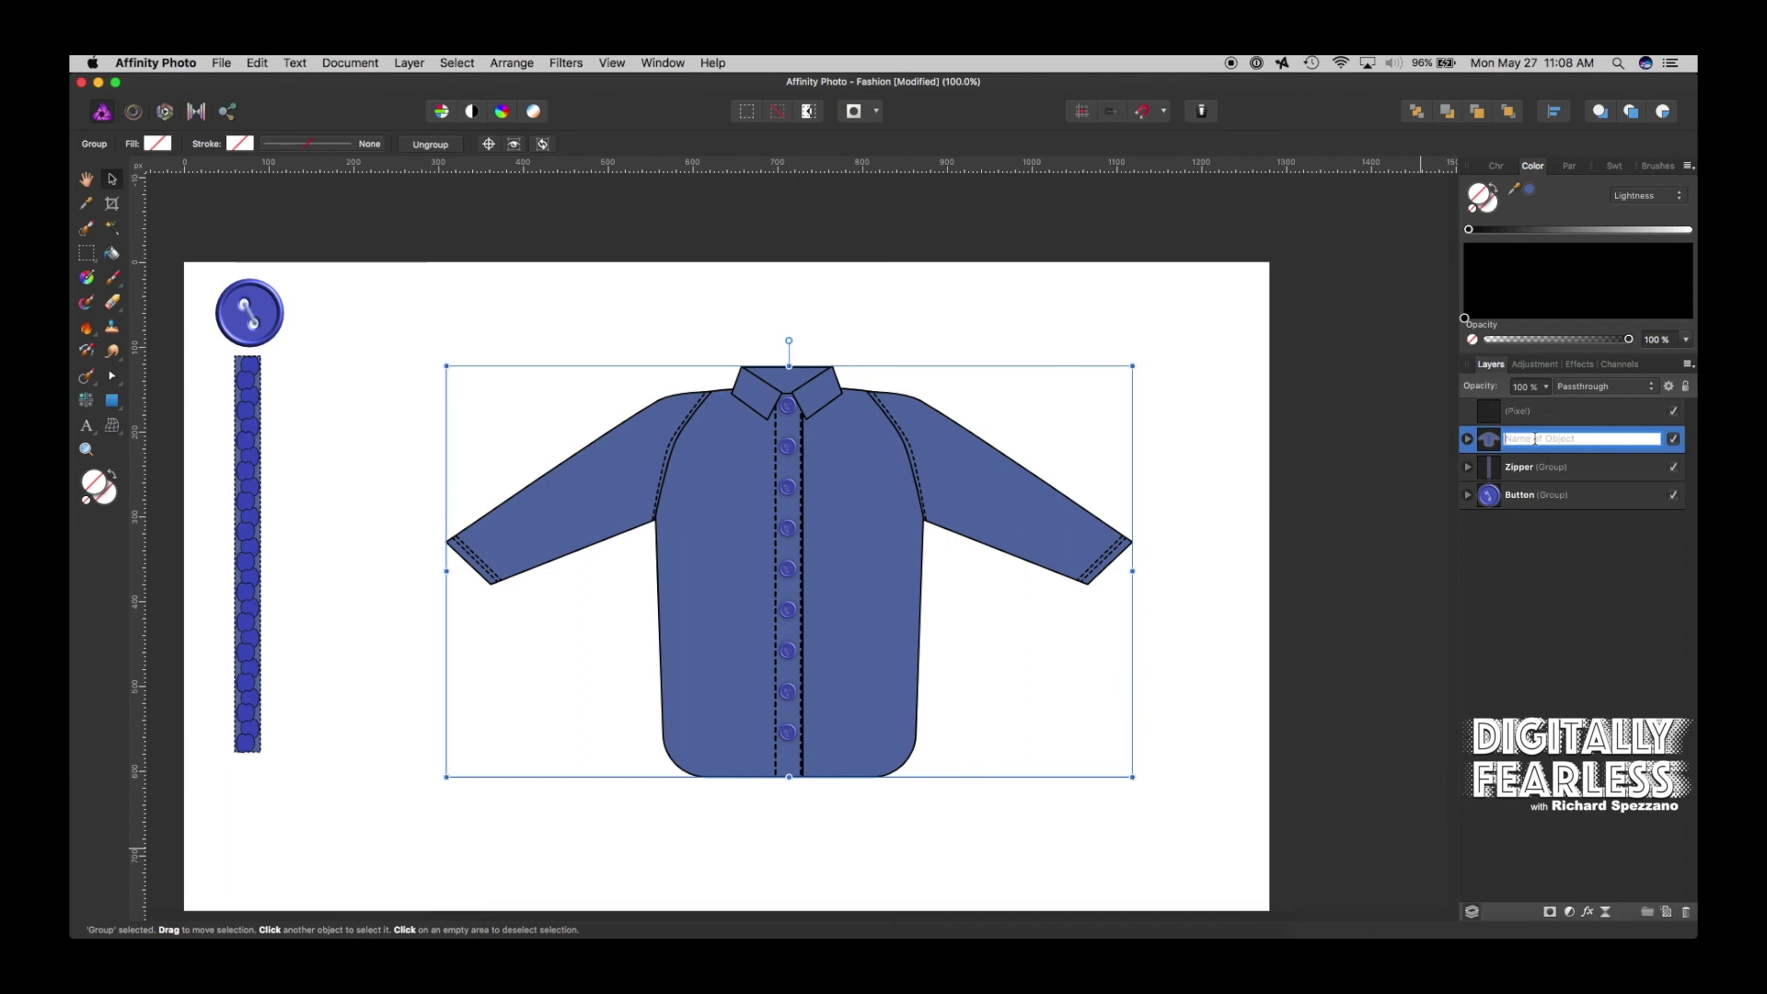
pyautogui.write('Shirt')
pyautogui.click(1539, 547)
# Duplicate the Shirt group and hide the lower copy
pyautogui.click(1493, 438)
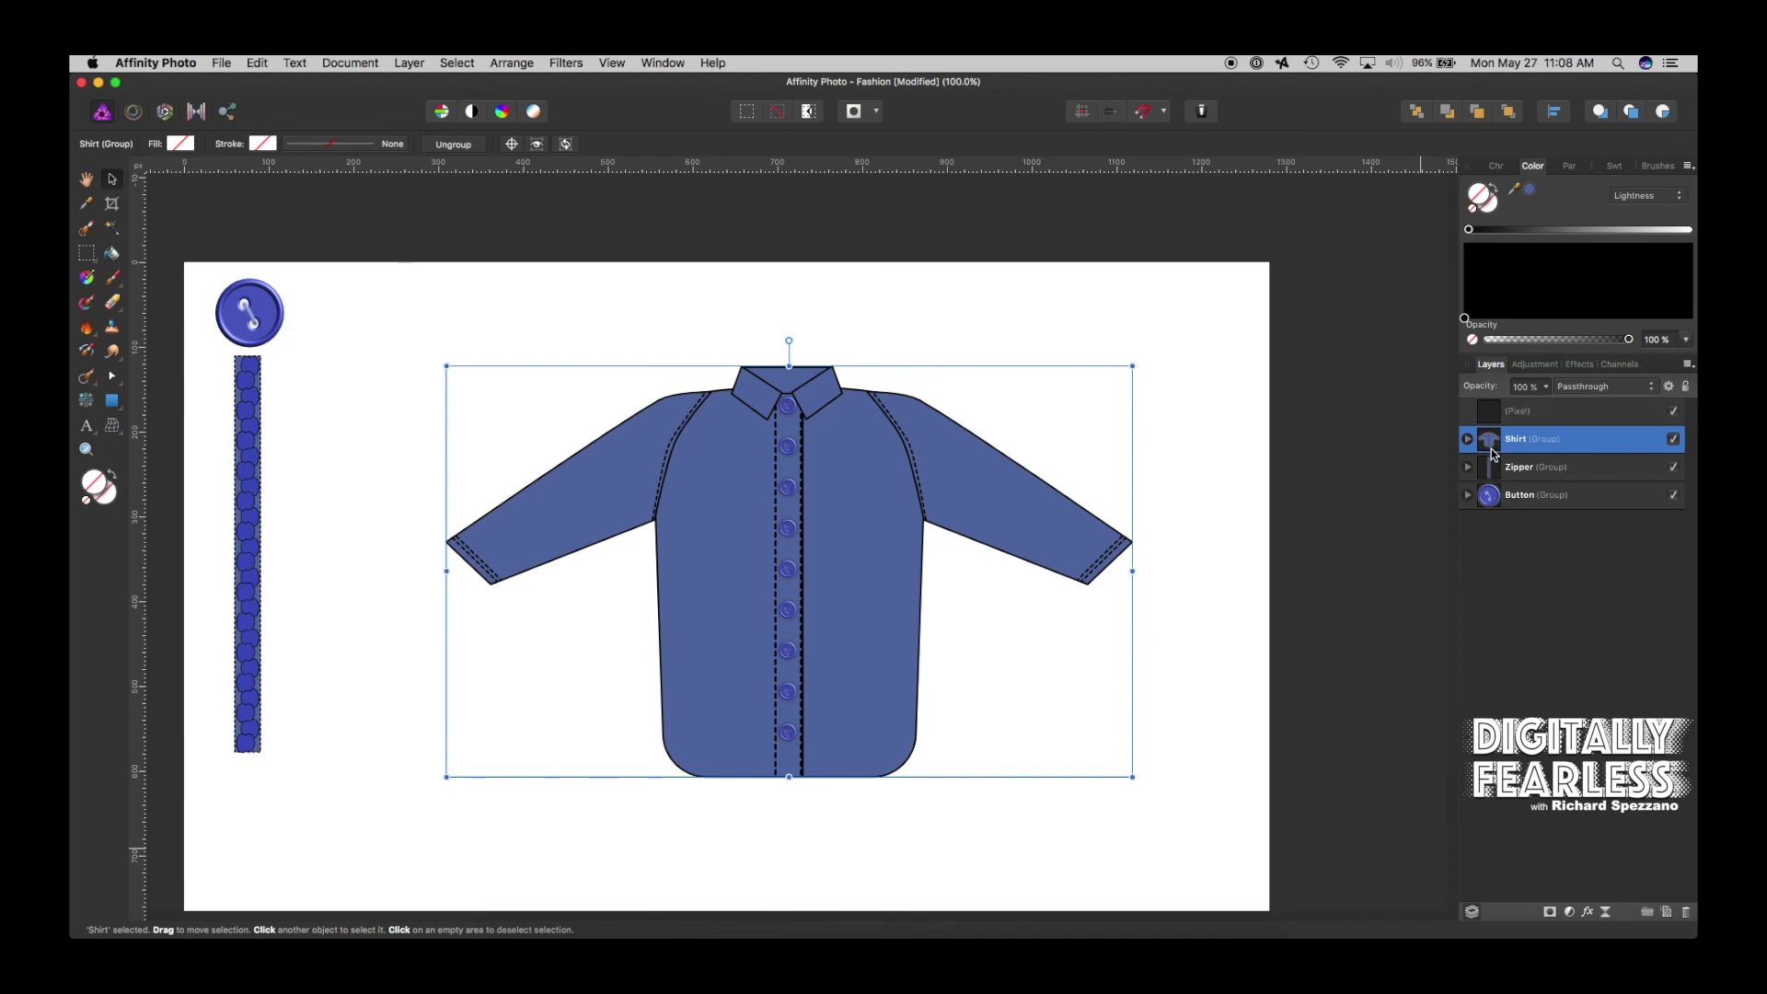
pyautogui.press('super+j')
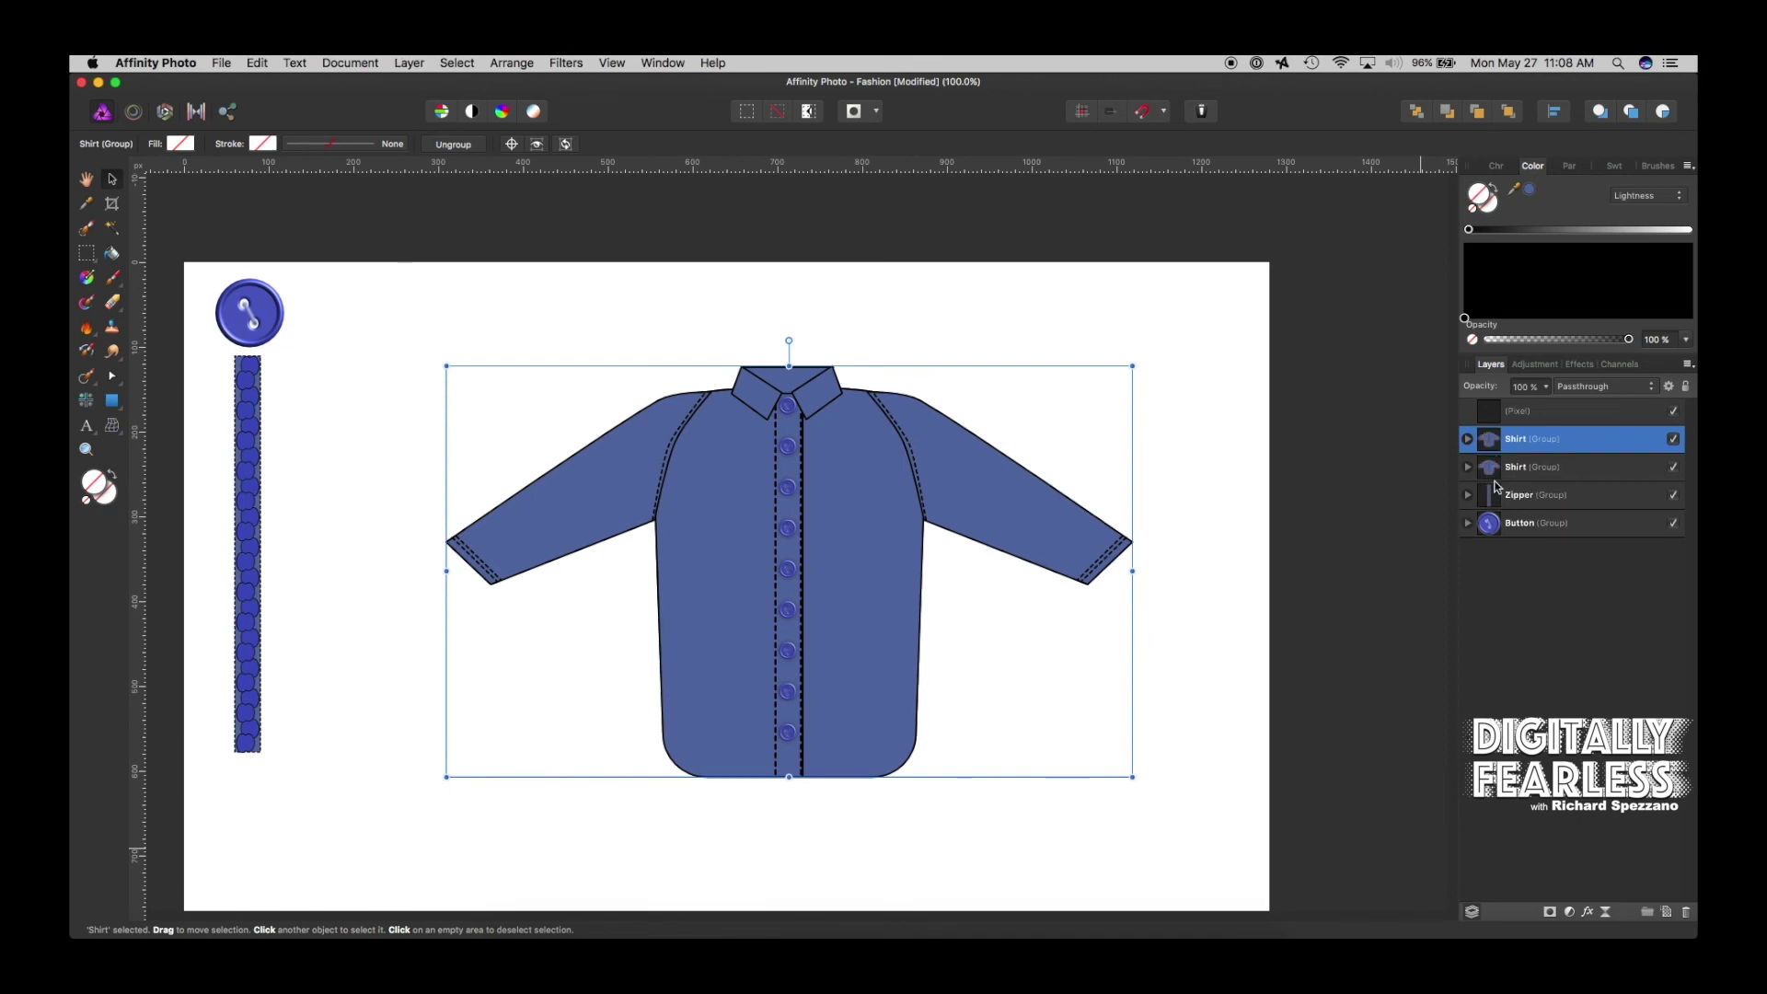
pyautogui.click(1673, 466)
# Delete the group of placket buttons from inside the visible Shirt group
pyautogui.click(1467, 441)
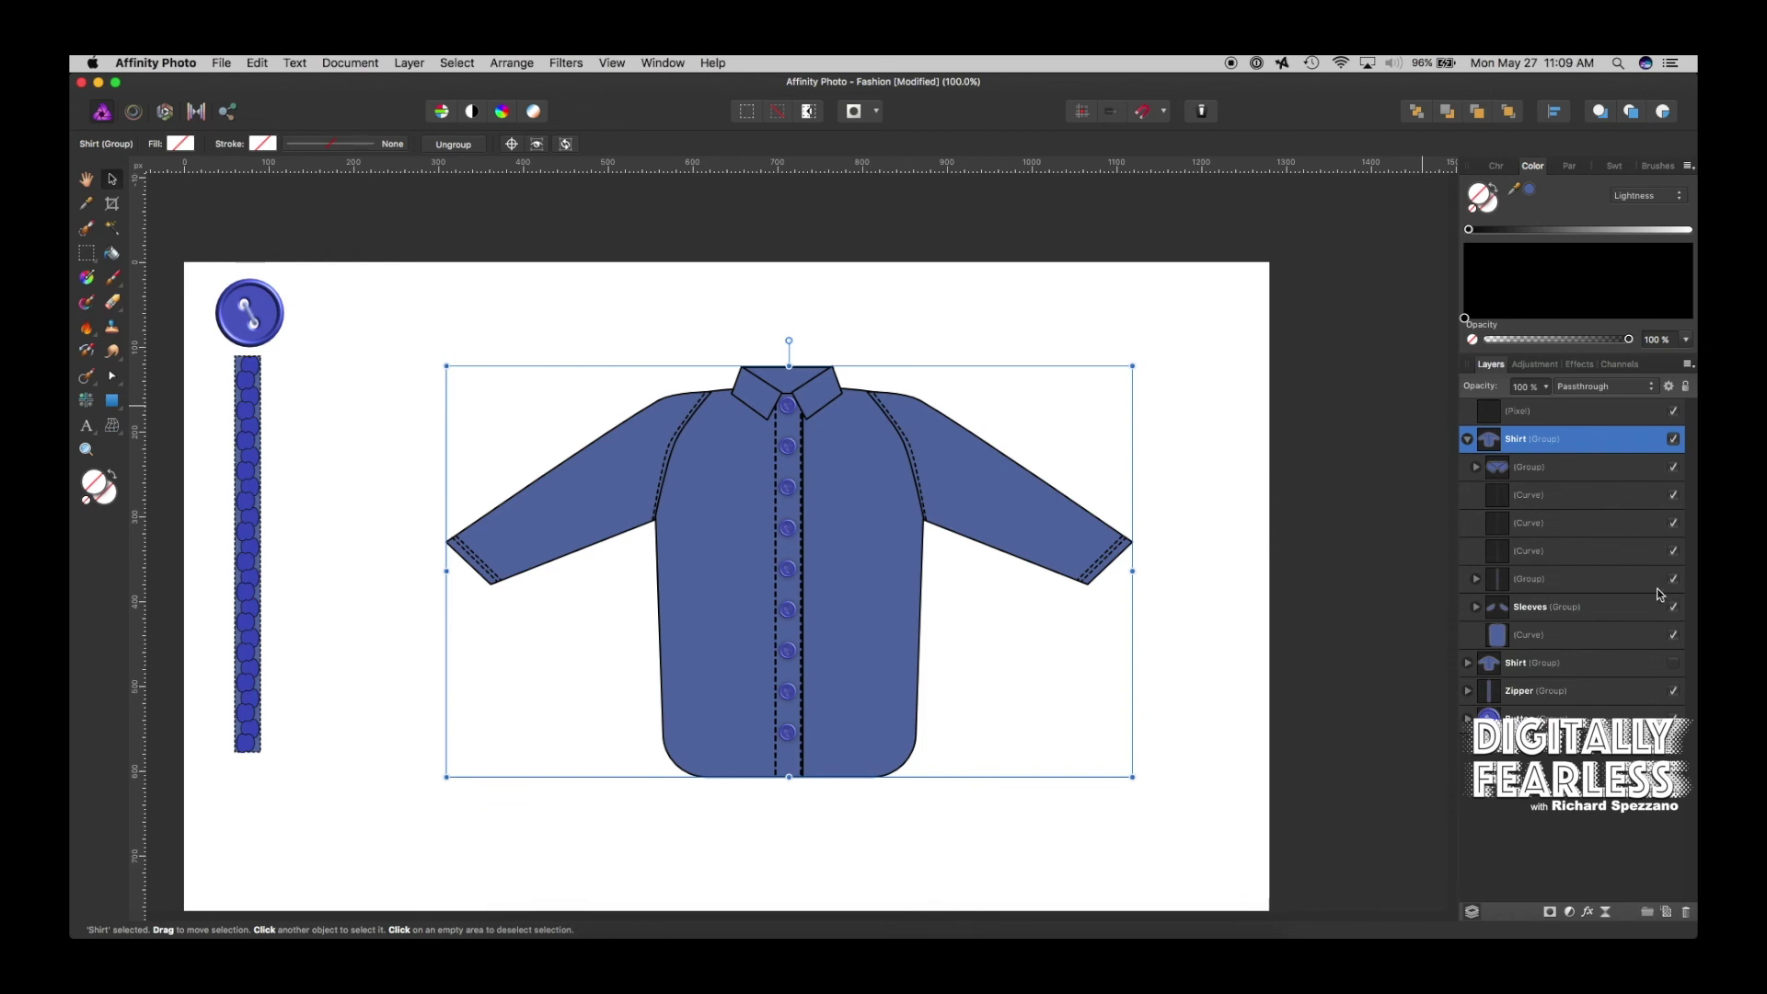
pyautogui.click(1674, 561)
pyautogui.click(1677, 574)
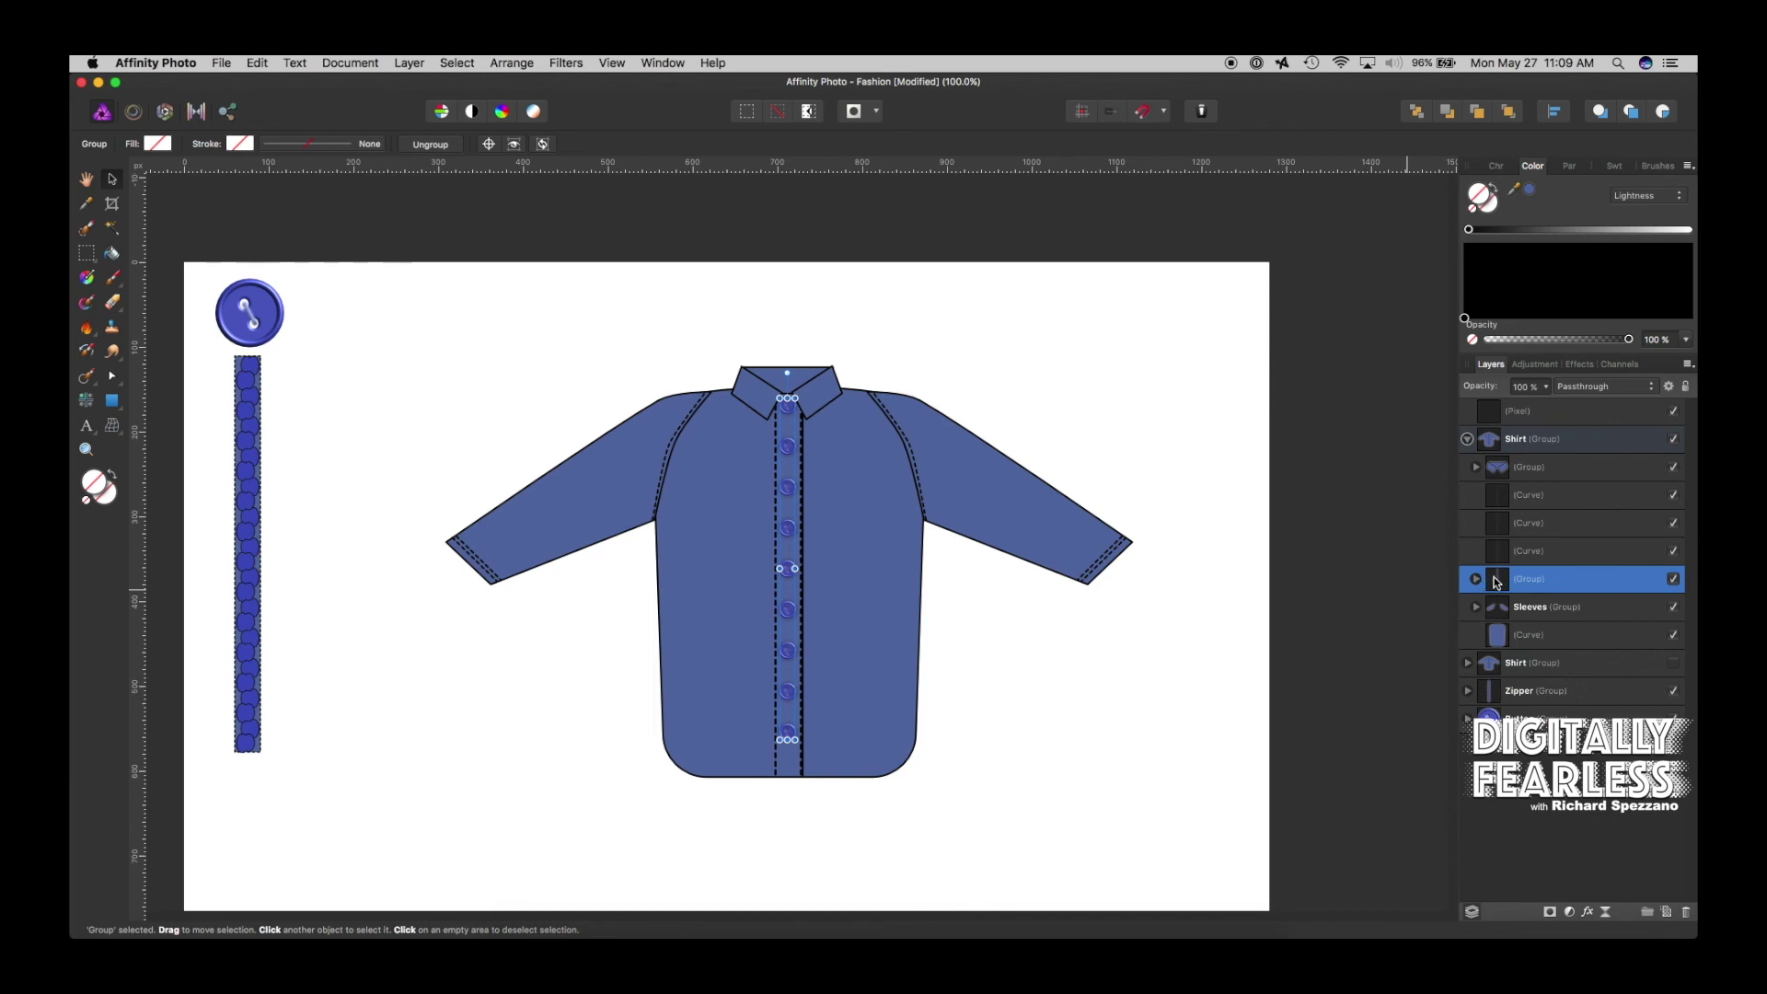
pyautogui.press('Delete')
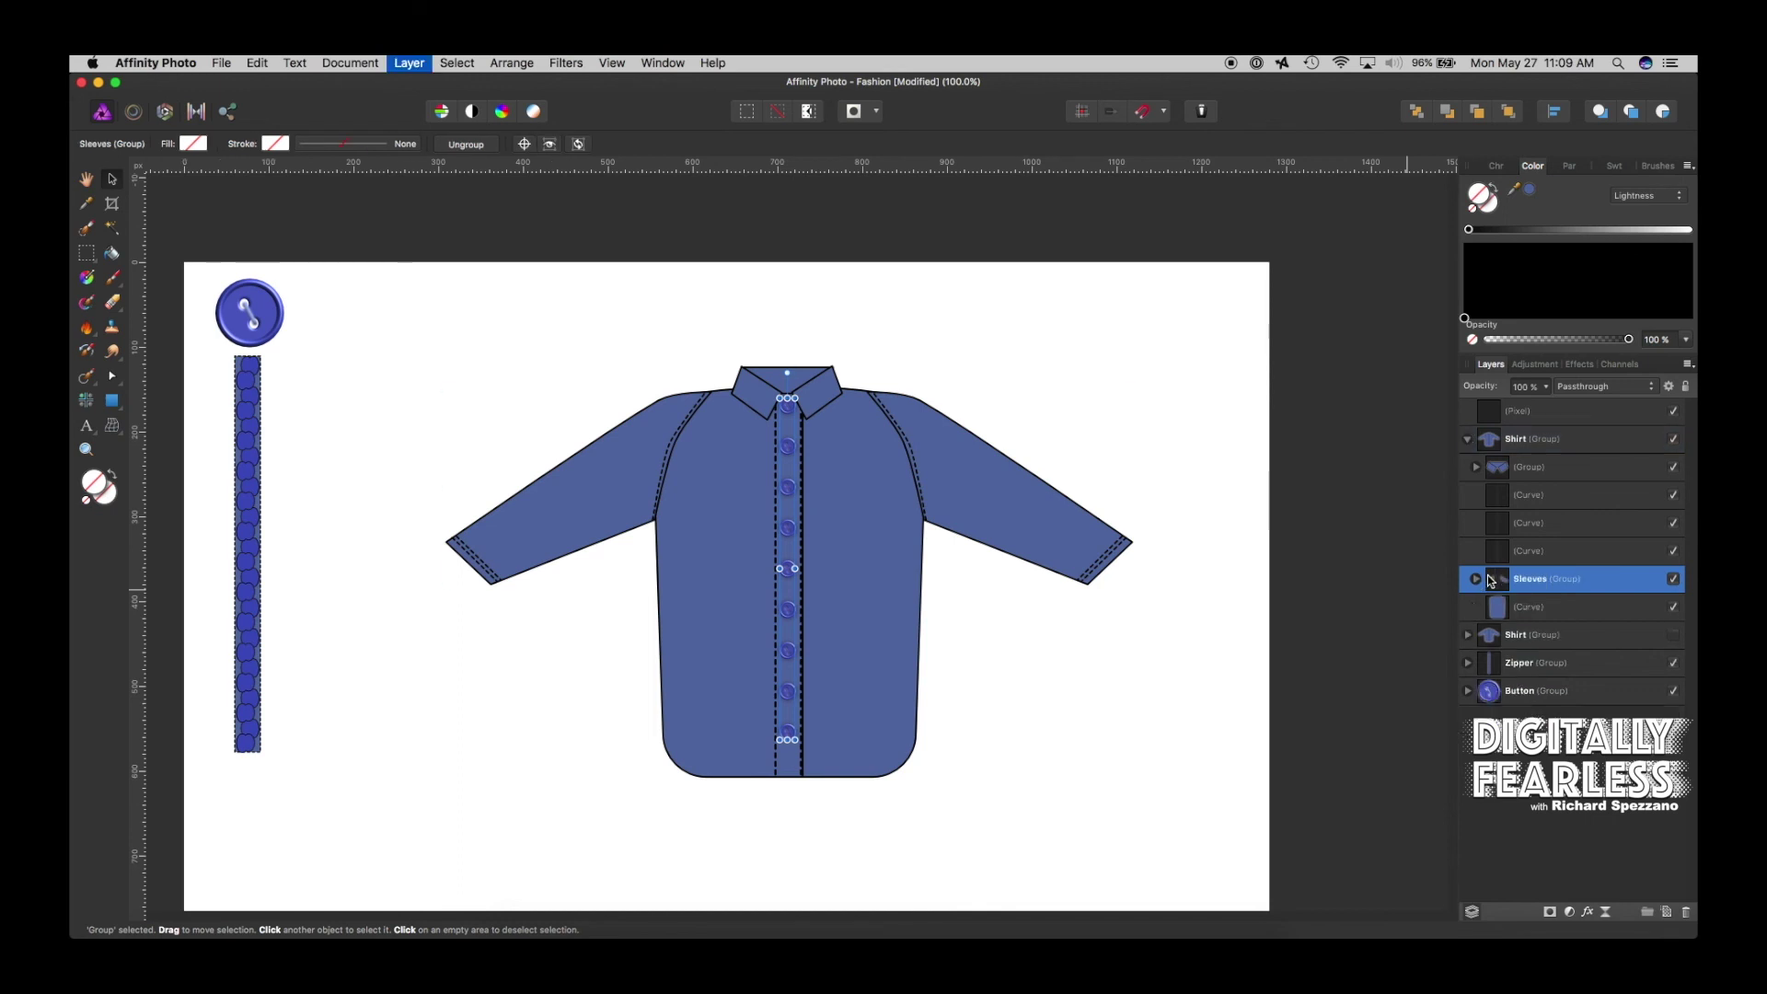
pyautogui.click(1039, 294)
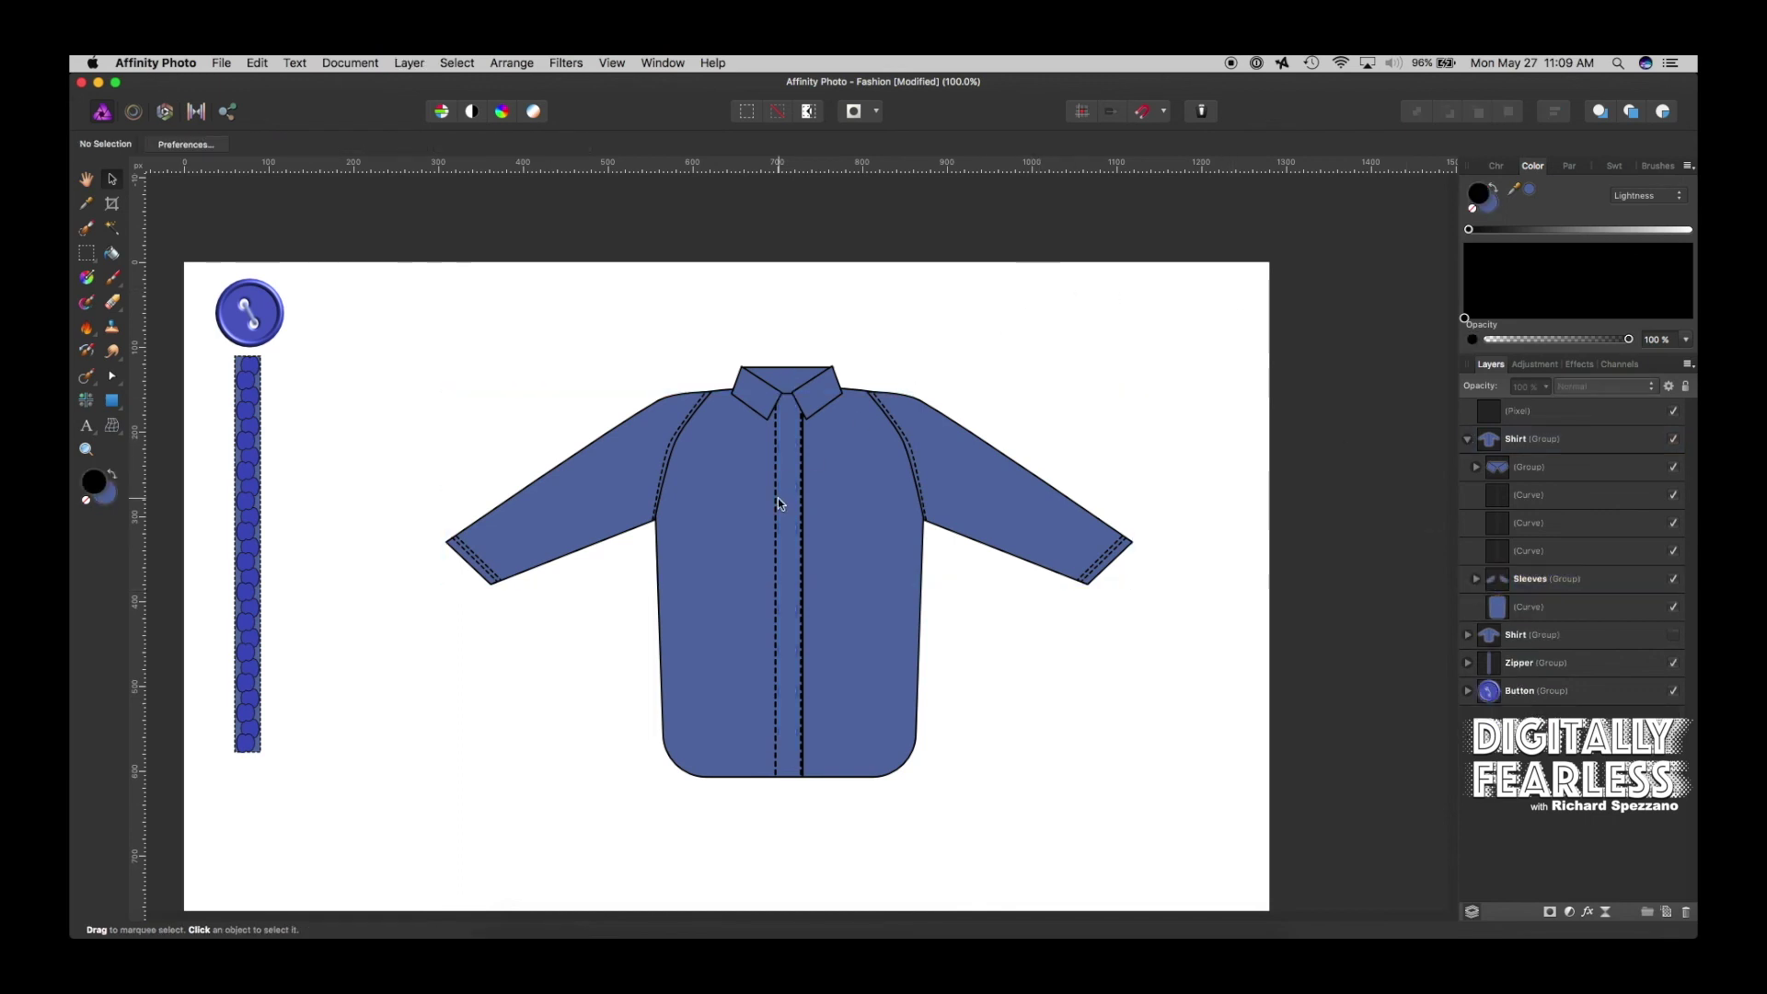
# Fill the right sleeve shape of the visible shirt with pale cream, hex FFEABC
pyautogui.click(560, 476)
pyautogui.click(1478, 580)
pyautogui.click(1515, 609)
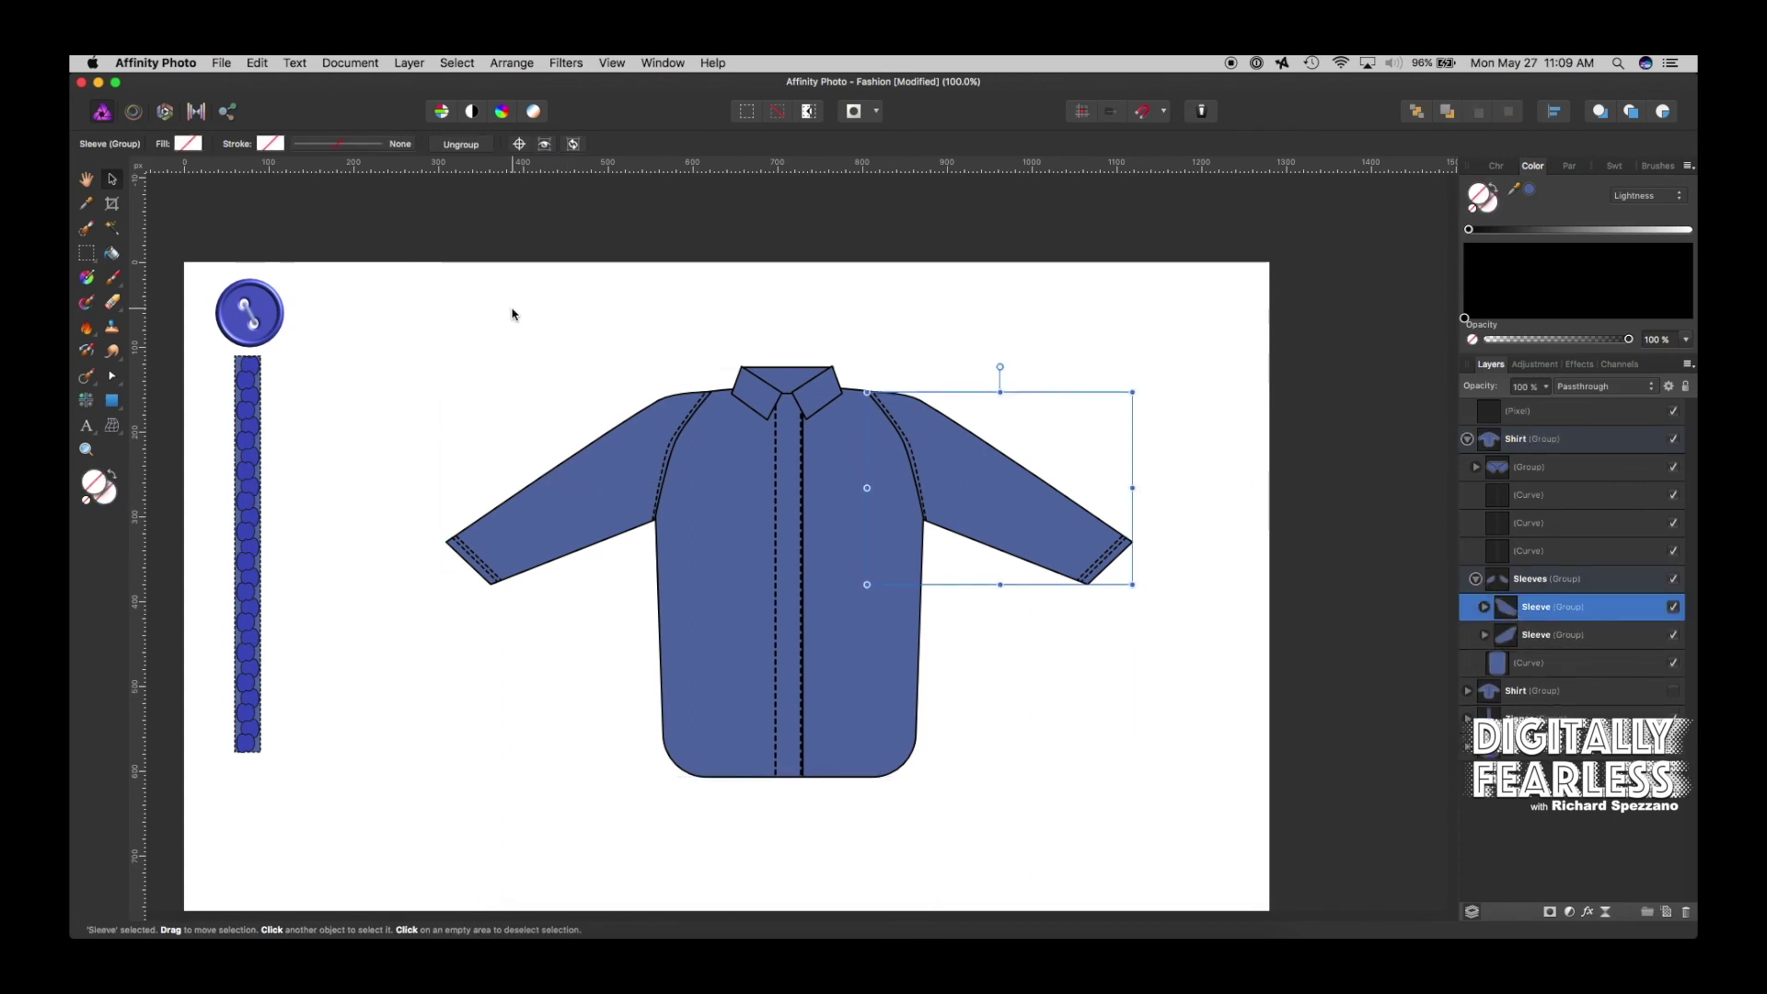
pyautogui.click(1484, 607)
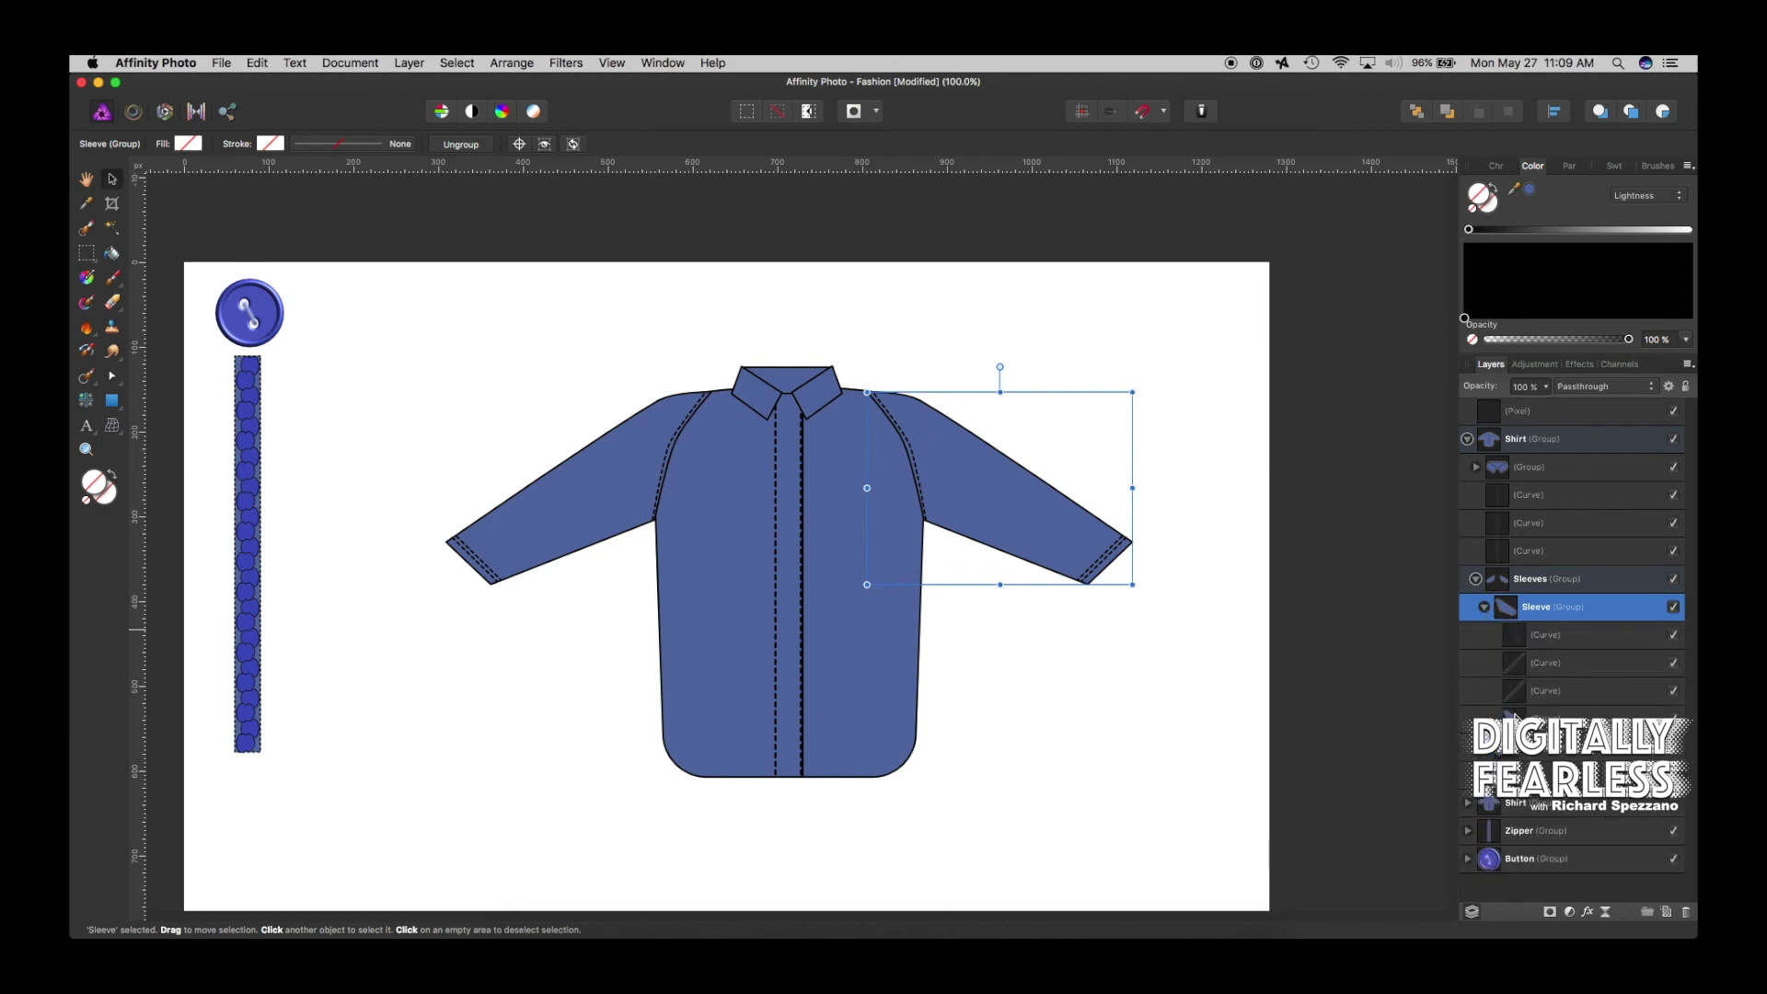
pyautogui.click(1515, 715)
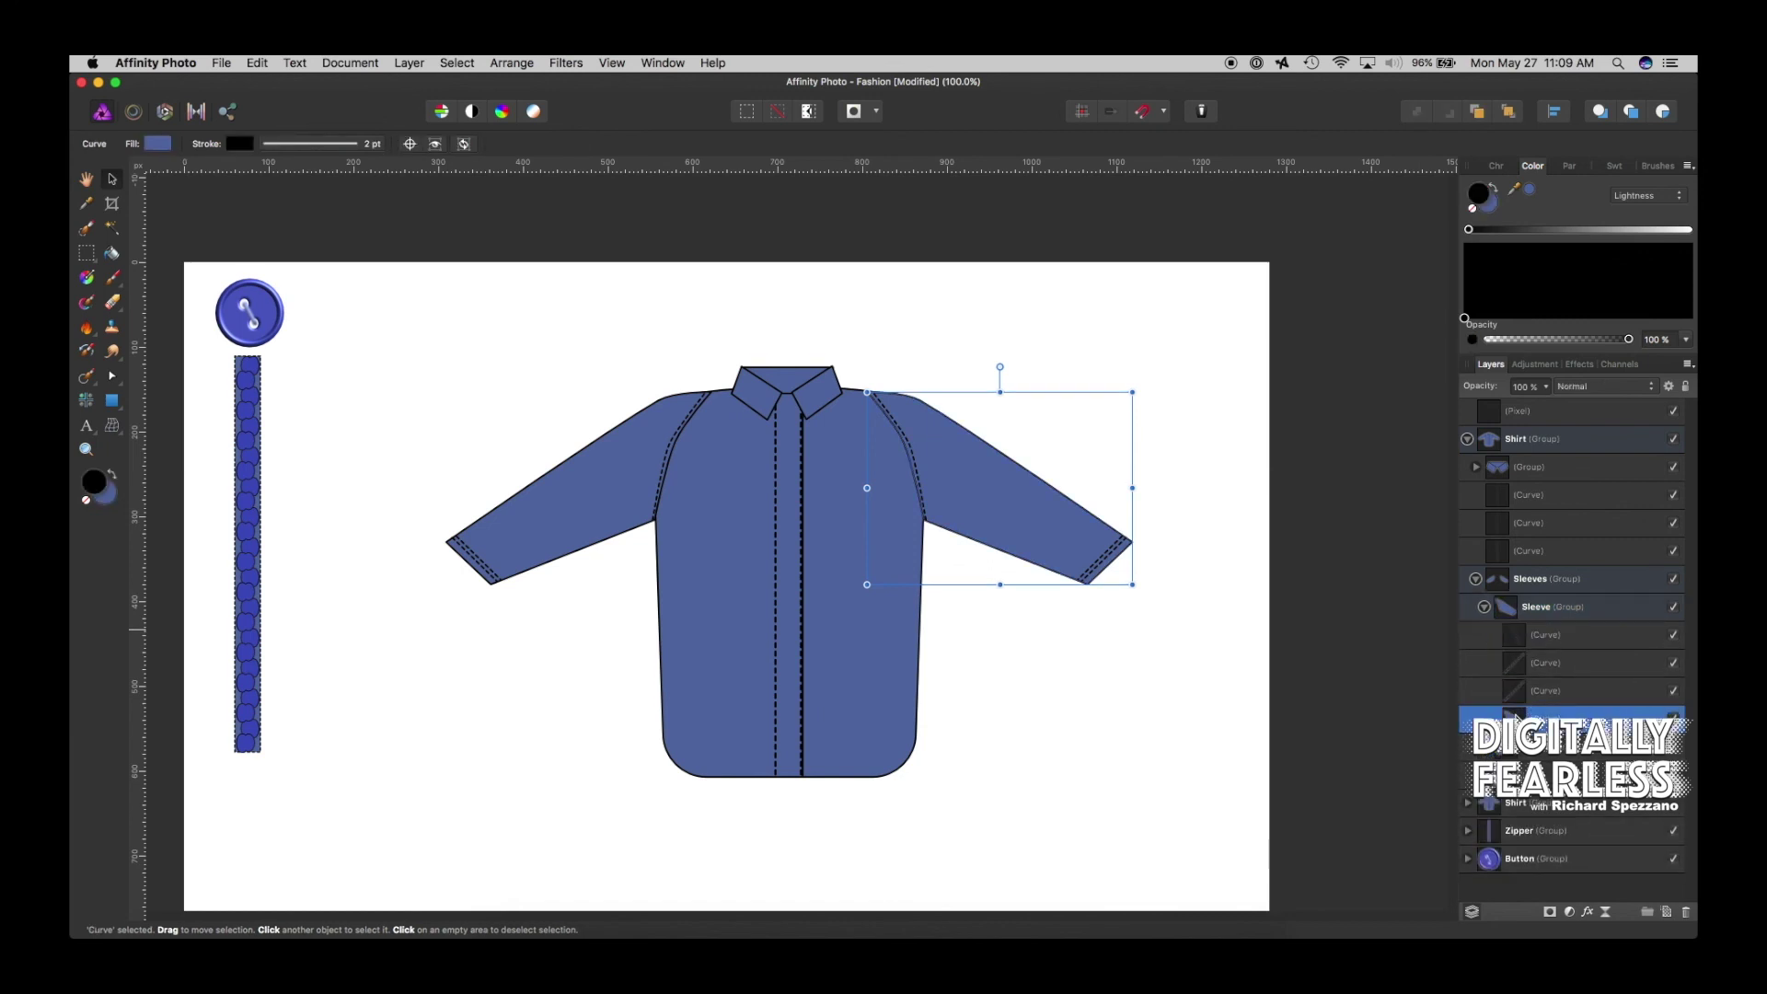
pyautogui.click(158, 145)
pyautogui.click(175, 289)
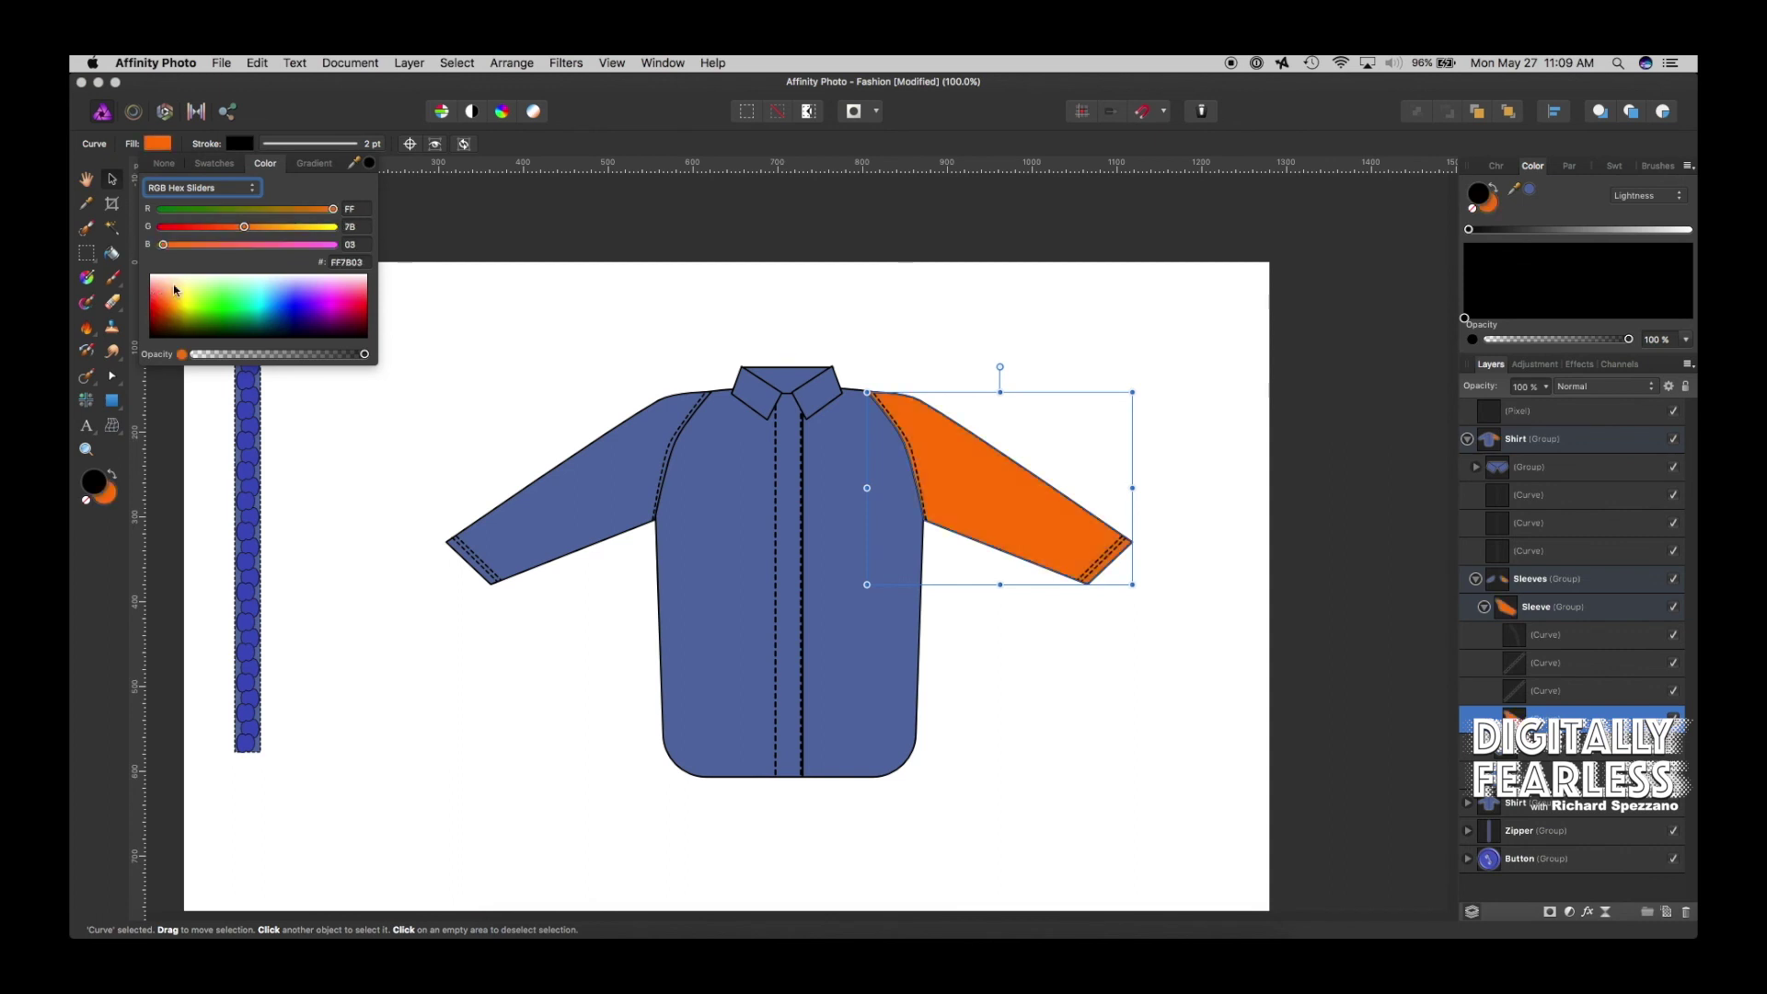
pyautogui.moveTo(173, 285)
pyautogui.mouseDown()
pyautogui.moveTo(182, 317)
pyautogui.moveTo(174, 276)
pyautogui.moveTo(178, 289)
pyautogui.mouseUp()
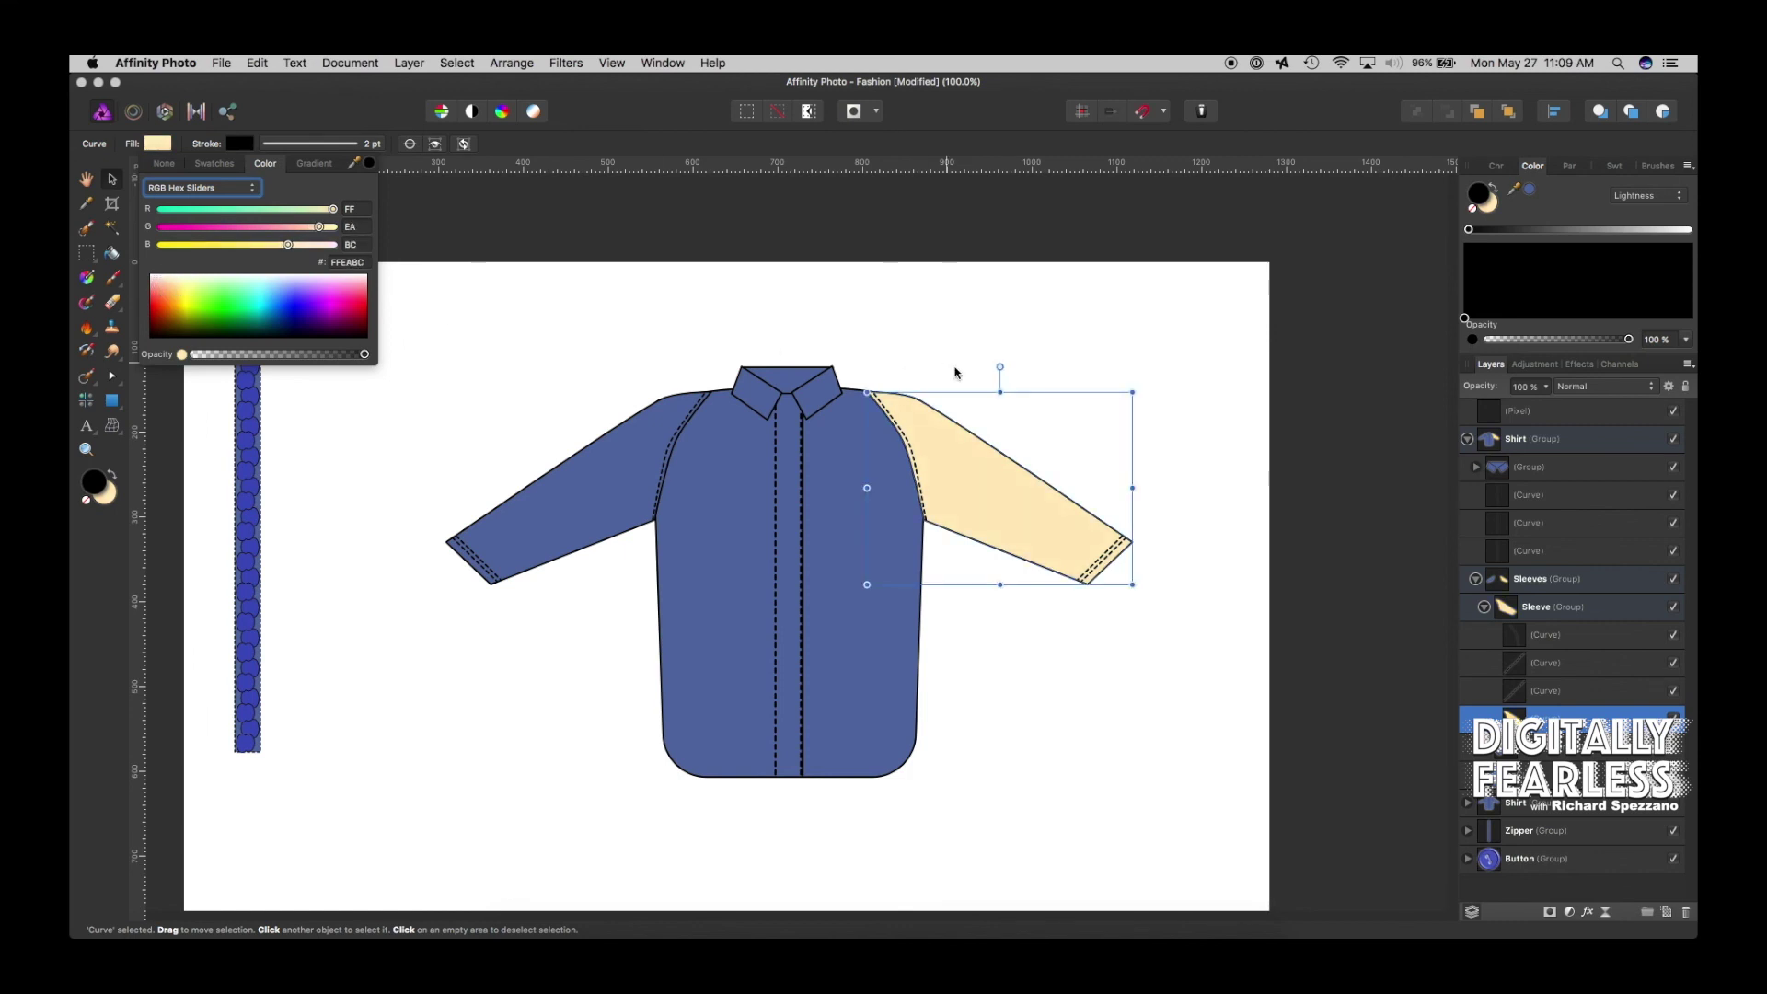
pyautogui.click(1211, 395)
pyautogui.click(1211, 396)
# Fill the left sleeve shape with the same cream, FFEABC, by sampling the colour of the right sleeve
pyautogui.click(1011, 502)
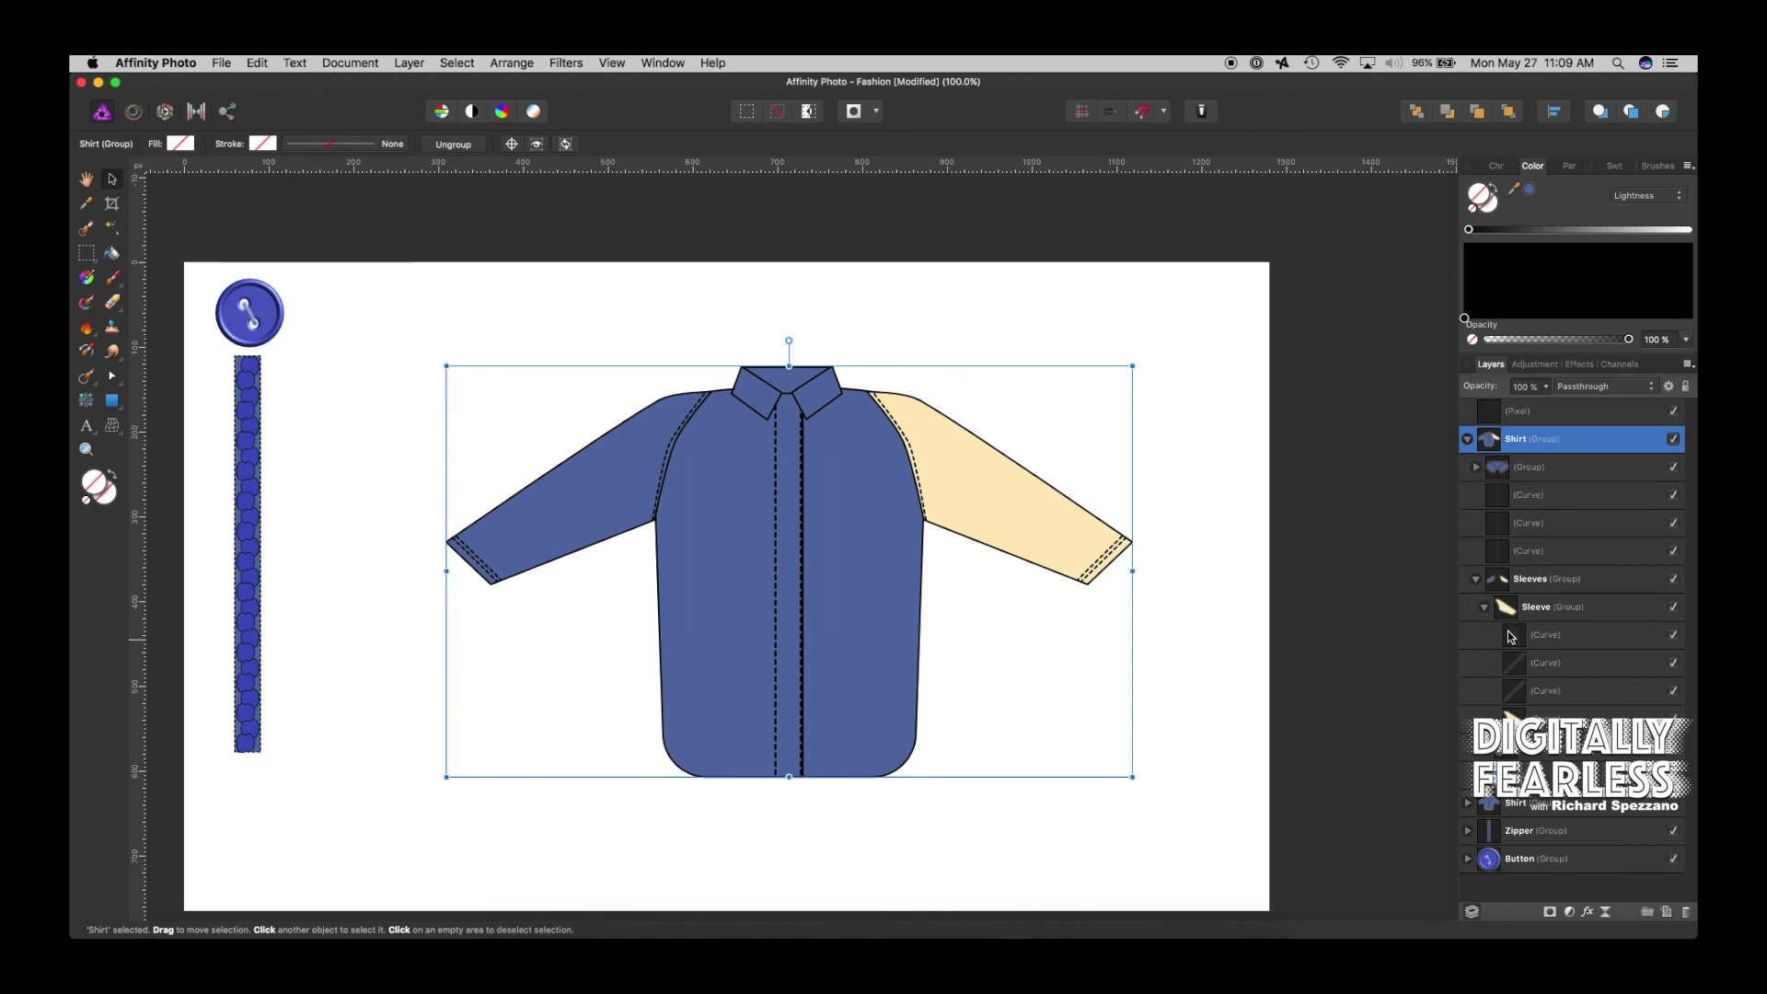
pyautogui.click(1480, 608)
pyautogui.click(1520, 750)
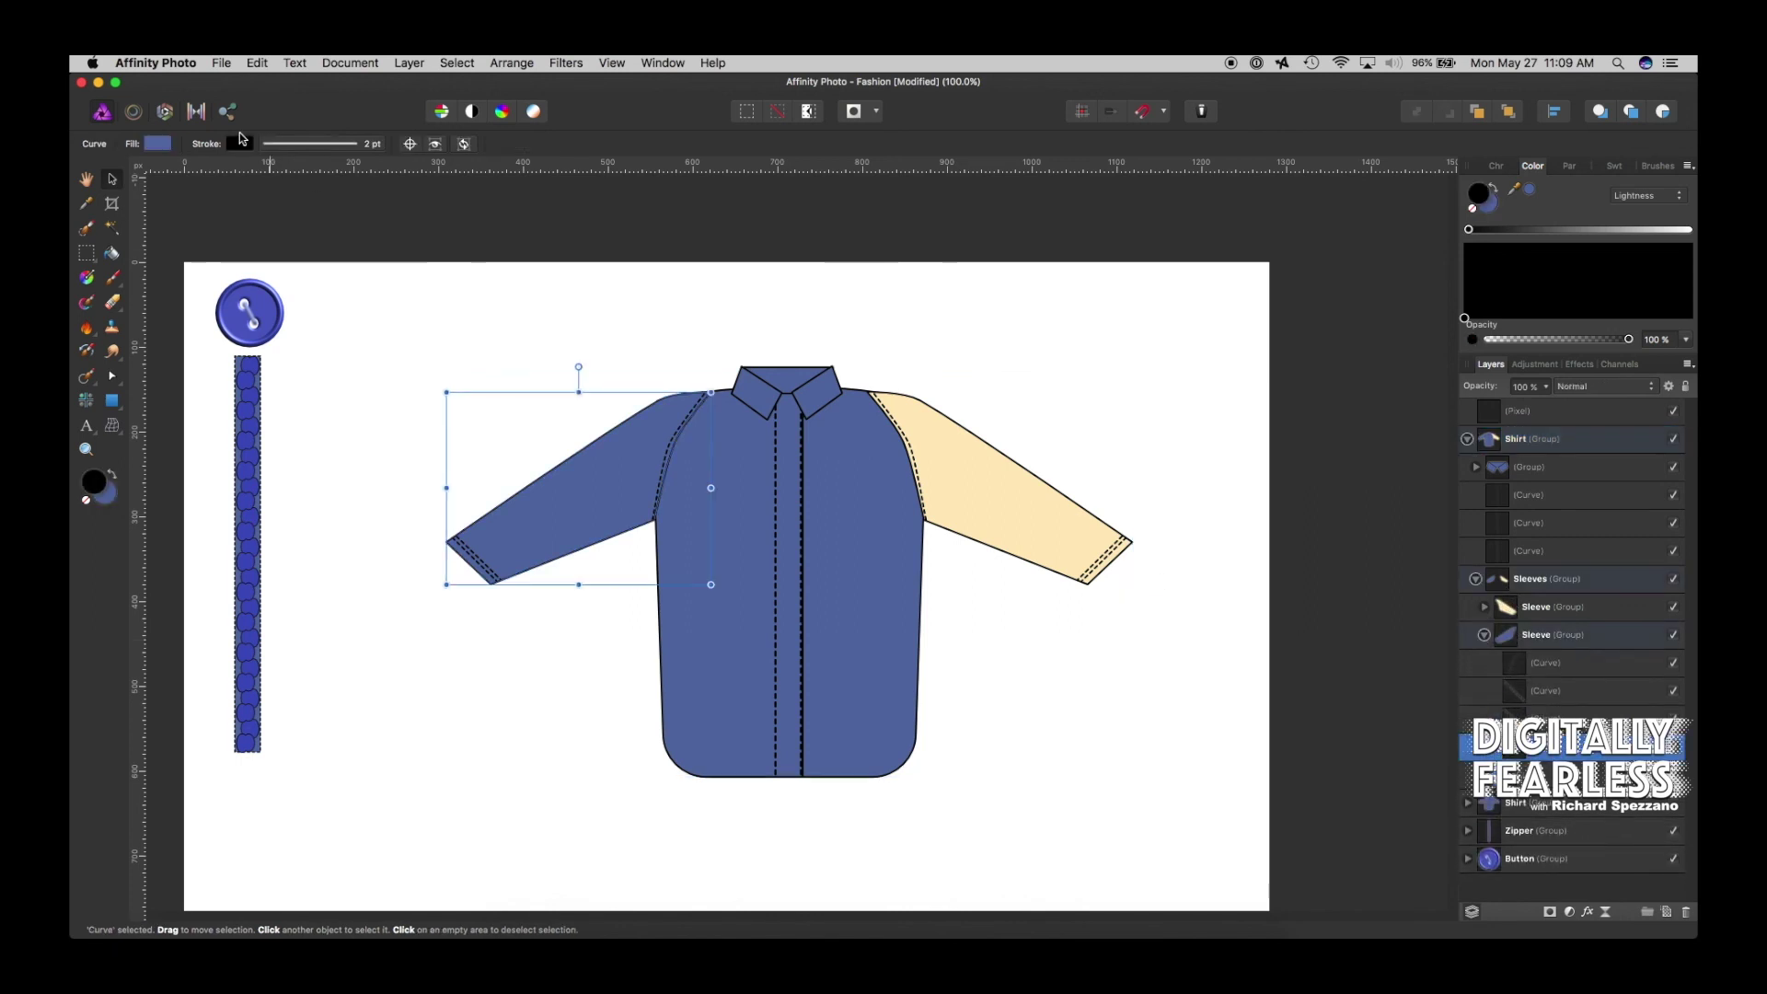
pyautogui.click(158, 144)
pyautogui.moveTo(353, 163); pyautogui.dragTo(958, 455)
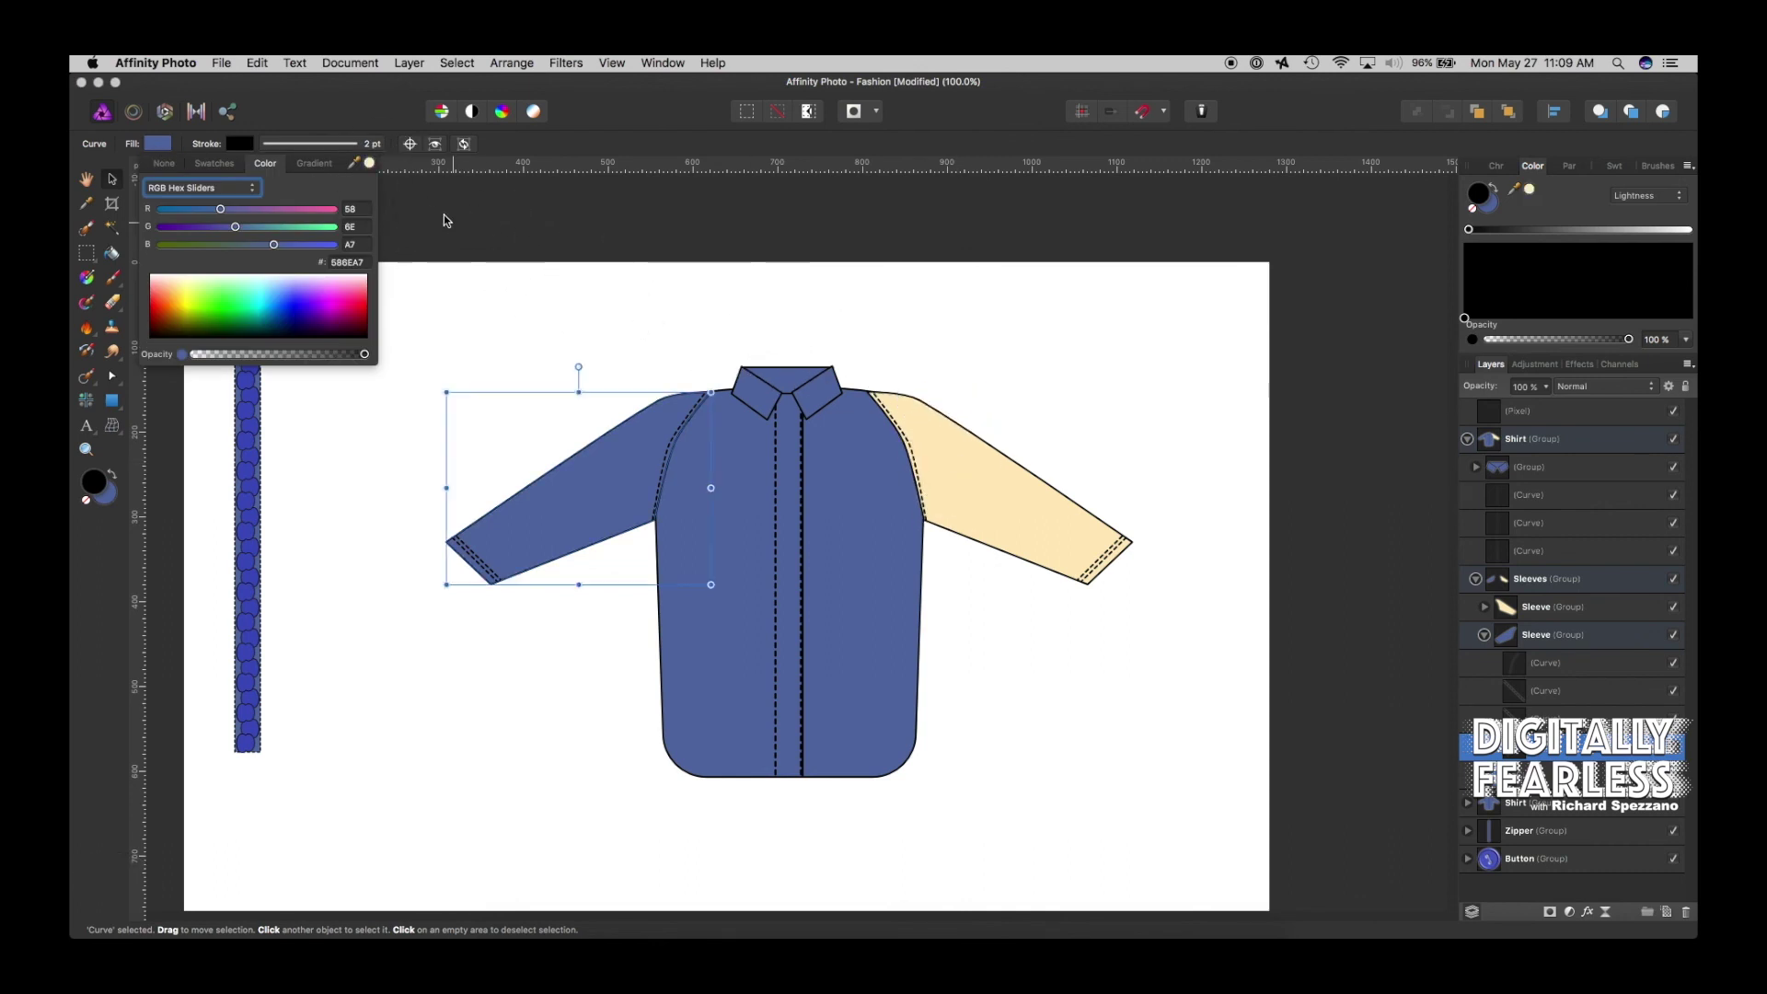
pyautogui.click(370, 164)
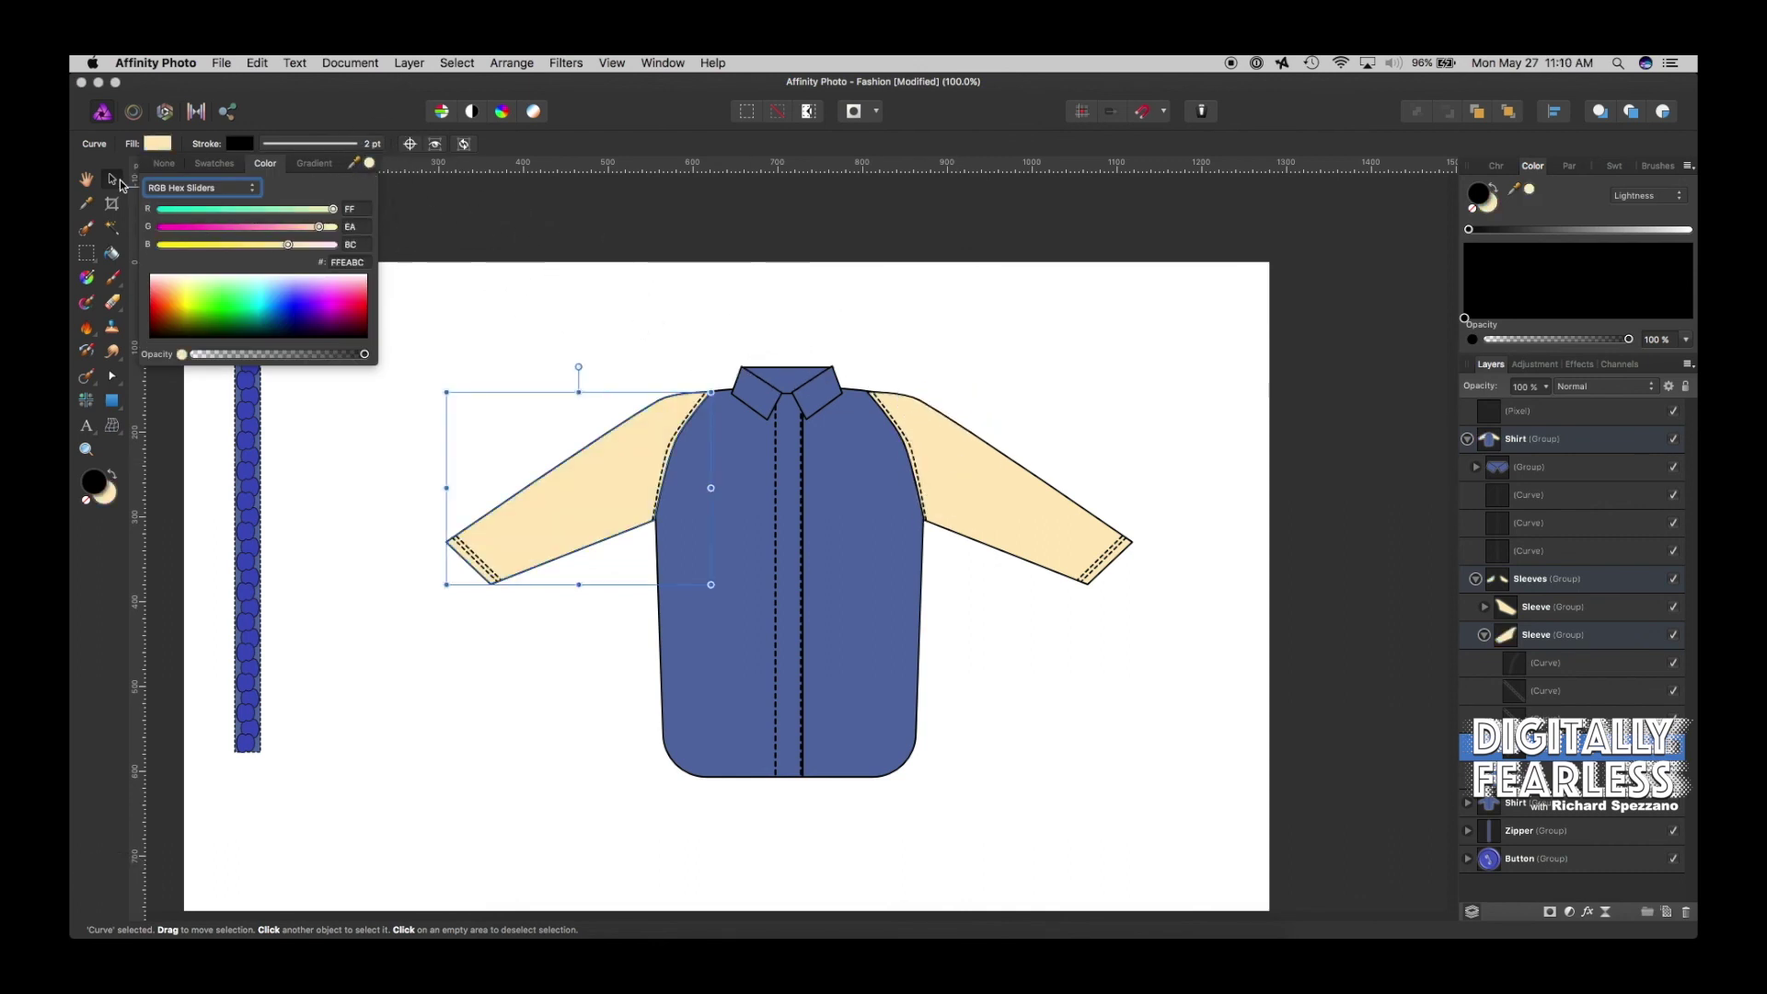
# Delete the three placket stitching curves from the visible Shirt group
pyautogui.click(246, 417)
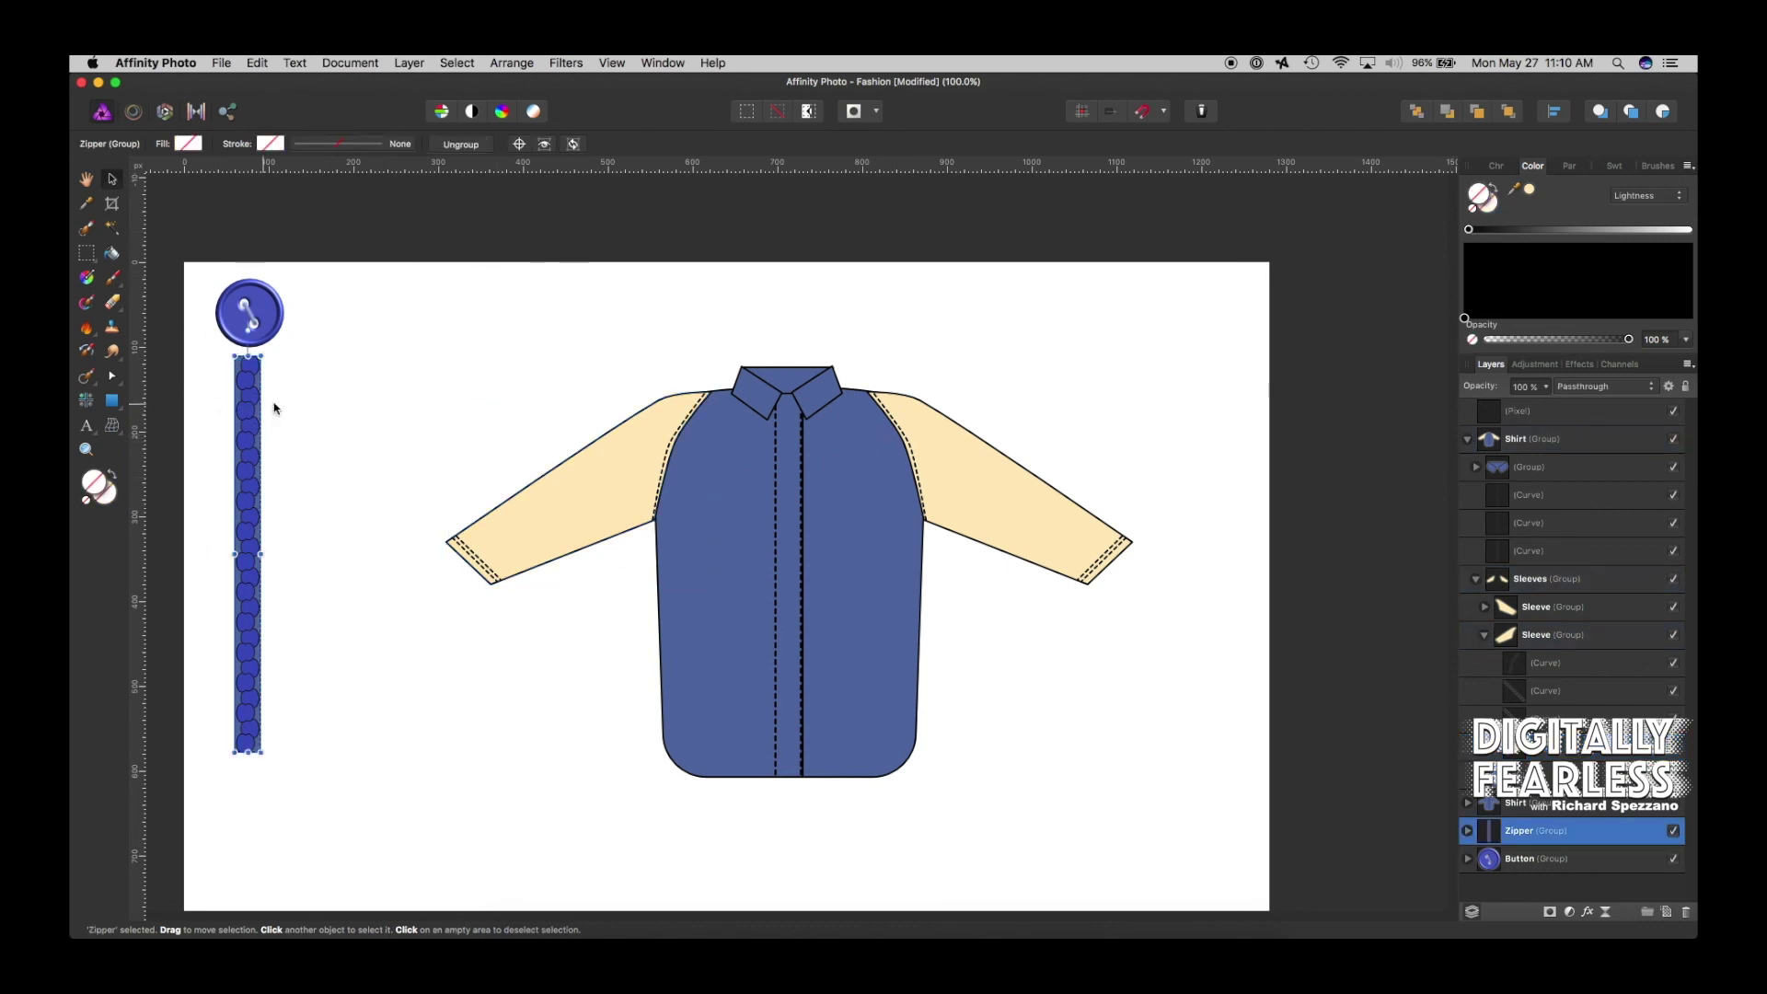
pyautogui.click(775, 500)
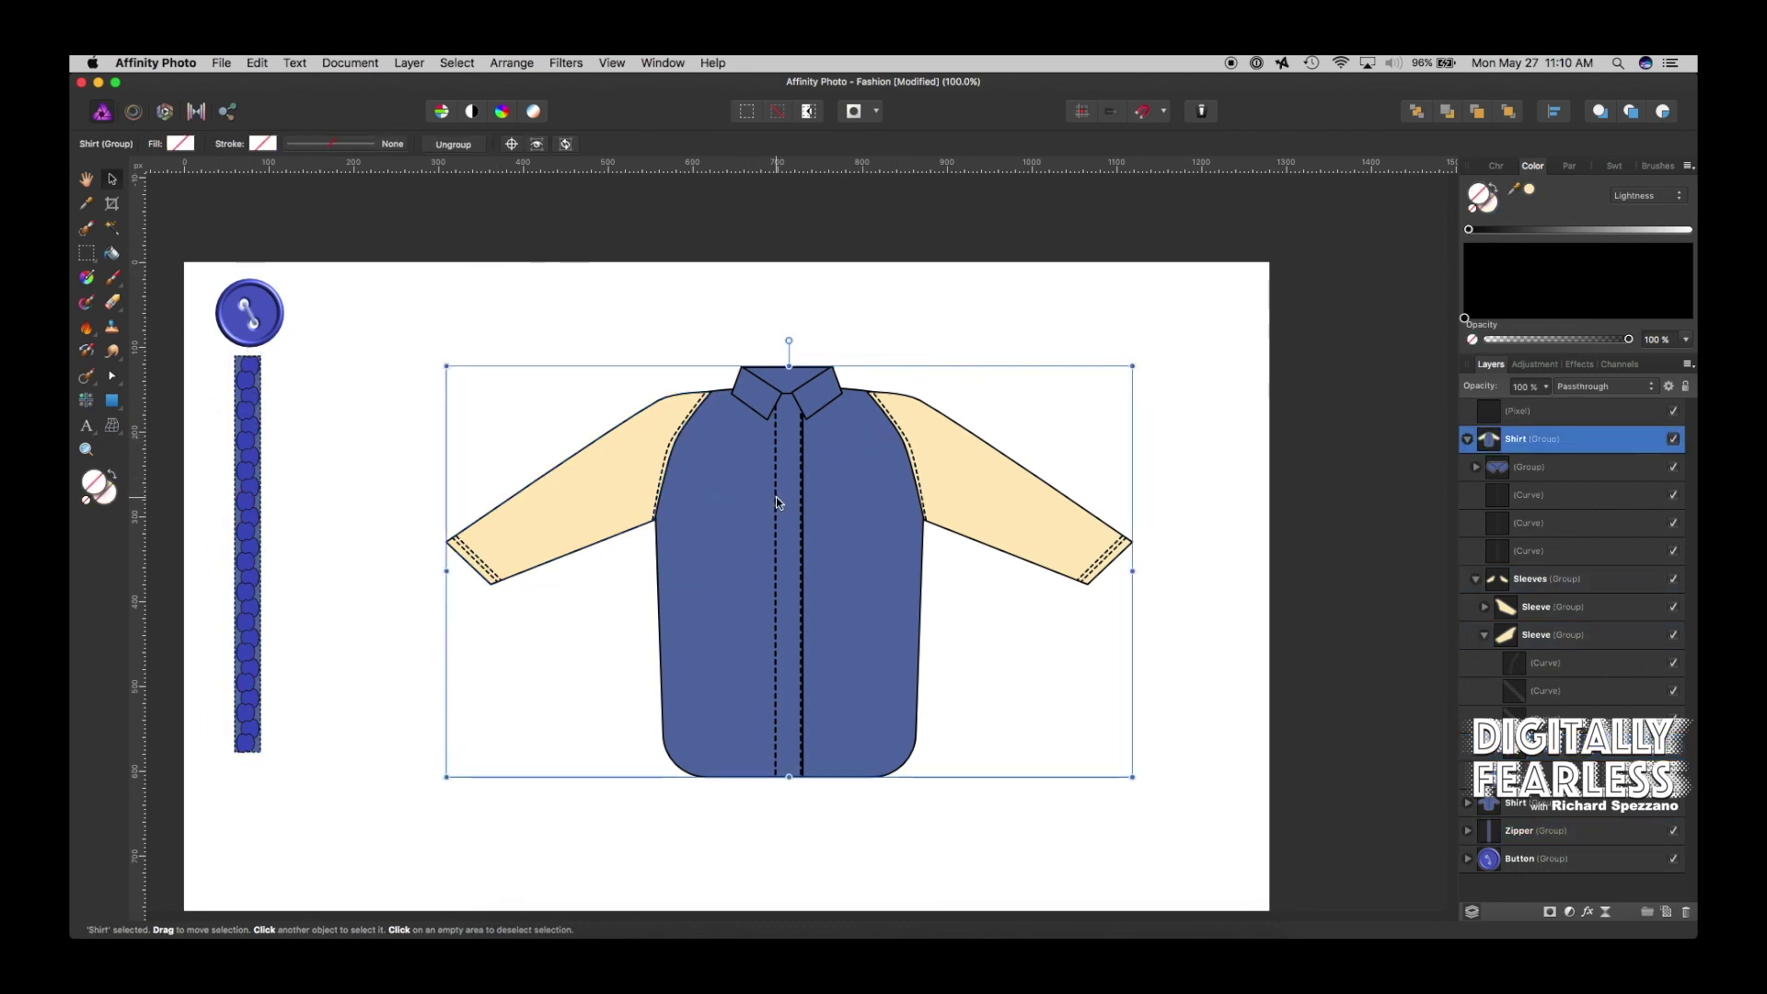
pyautogui.click(1476, 580)
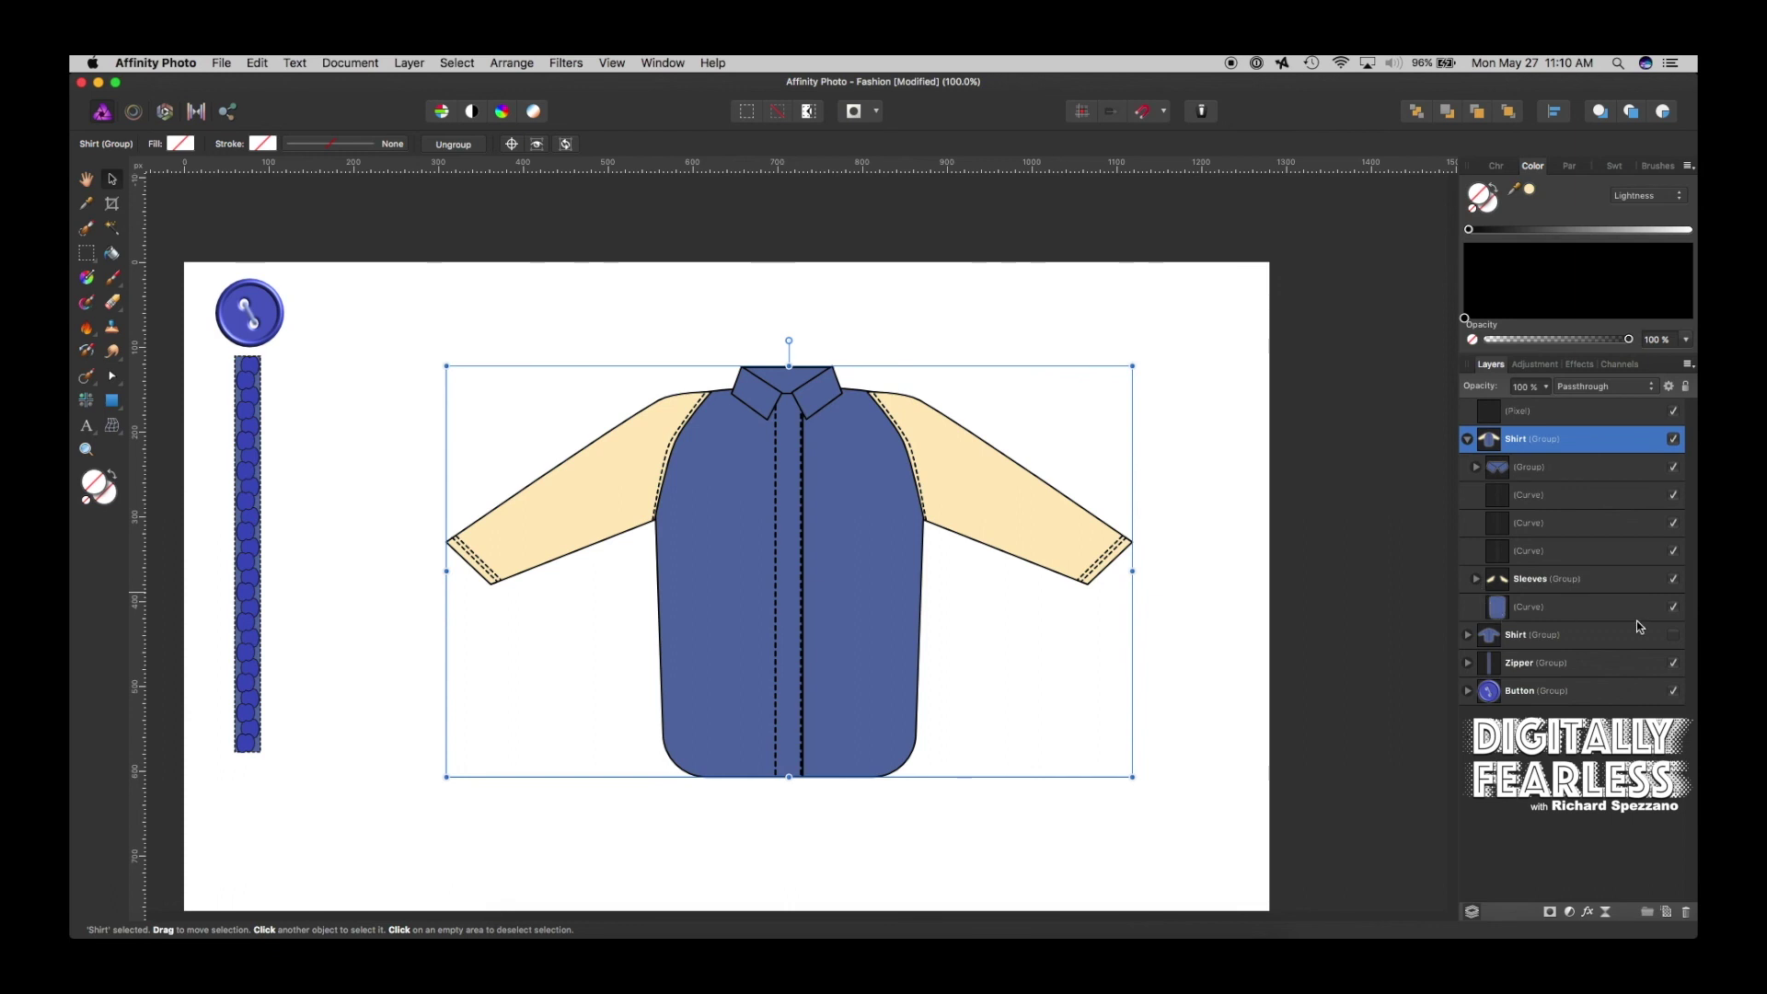
pyautogui.click(1672, 551)
pyautogui.click(1673, 551)
pyautogui.click(1673, 551)
pyautogui.click(1673, 551)
pyautogui.click(1521, 549)
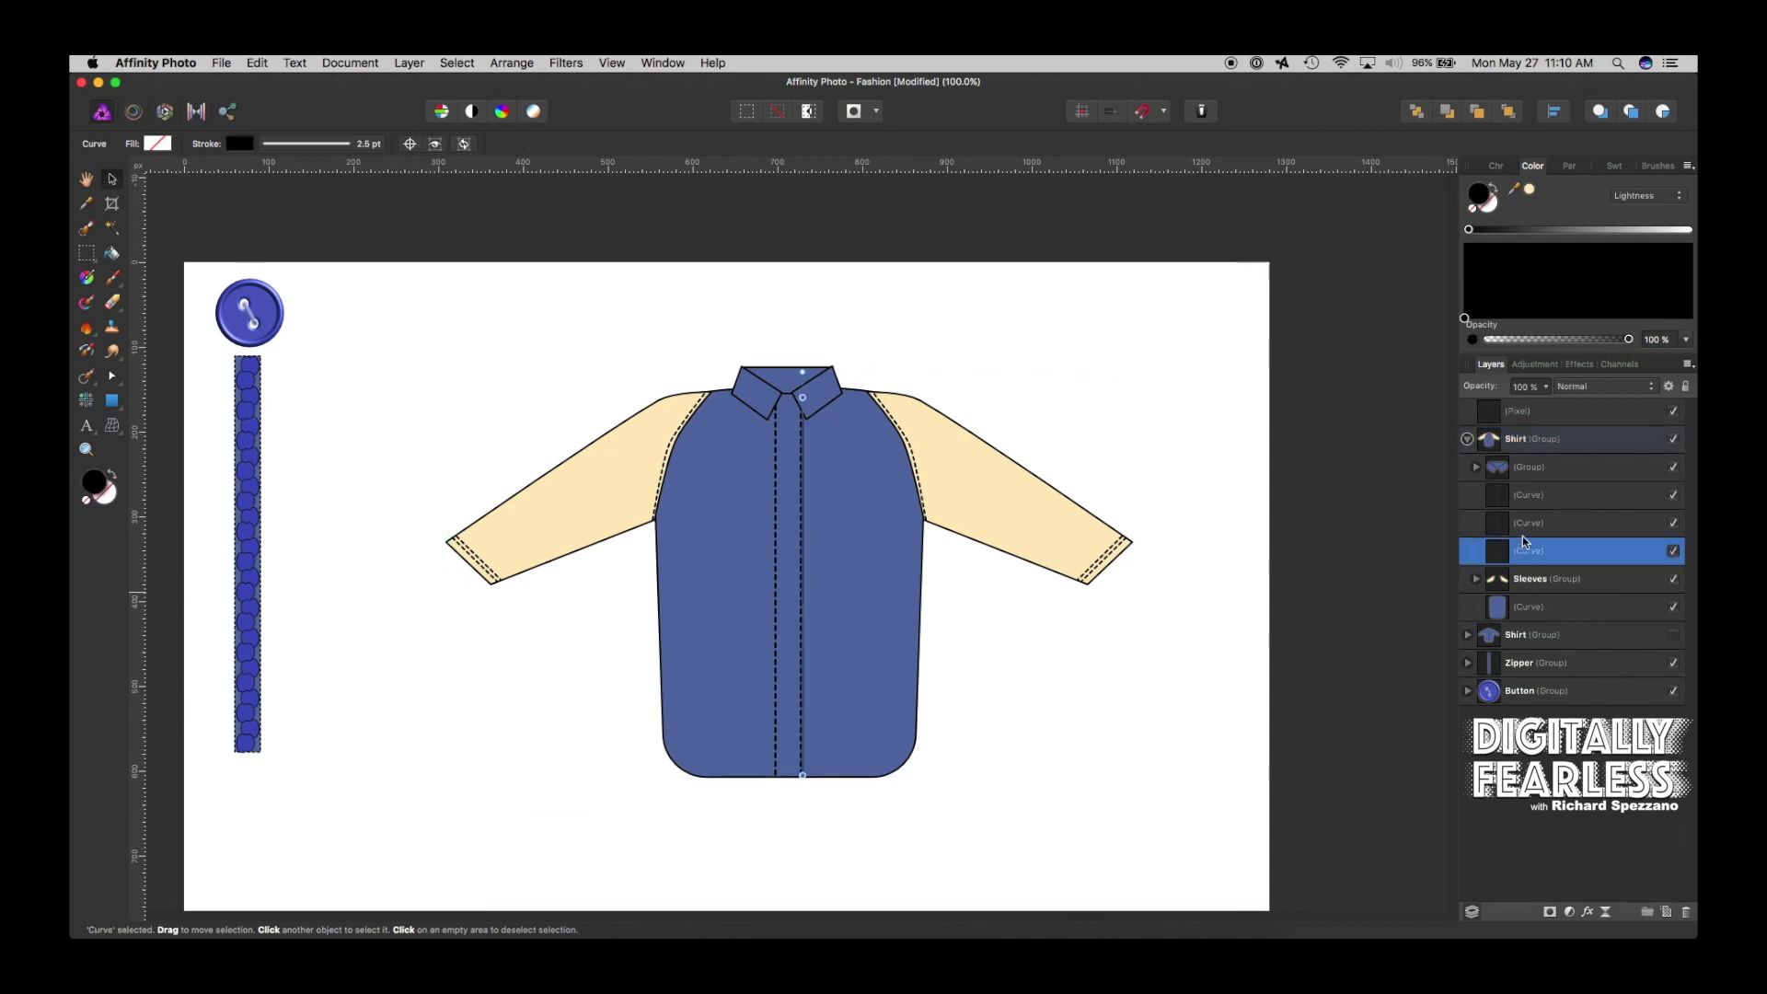
pyautogui.keyDown('shift'); pyautogui.click(1510, 495); pyautogui.keyUp('shift')
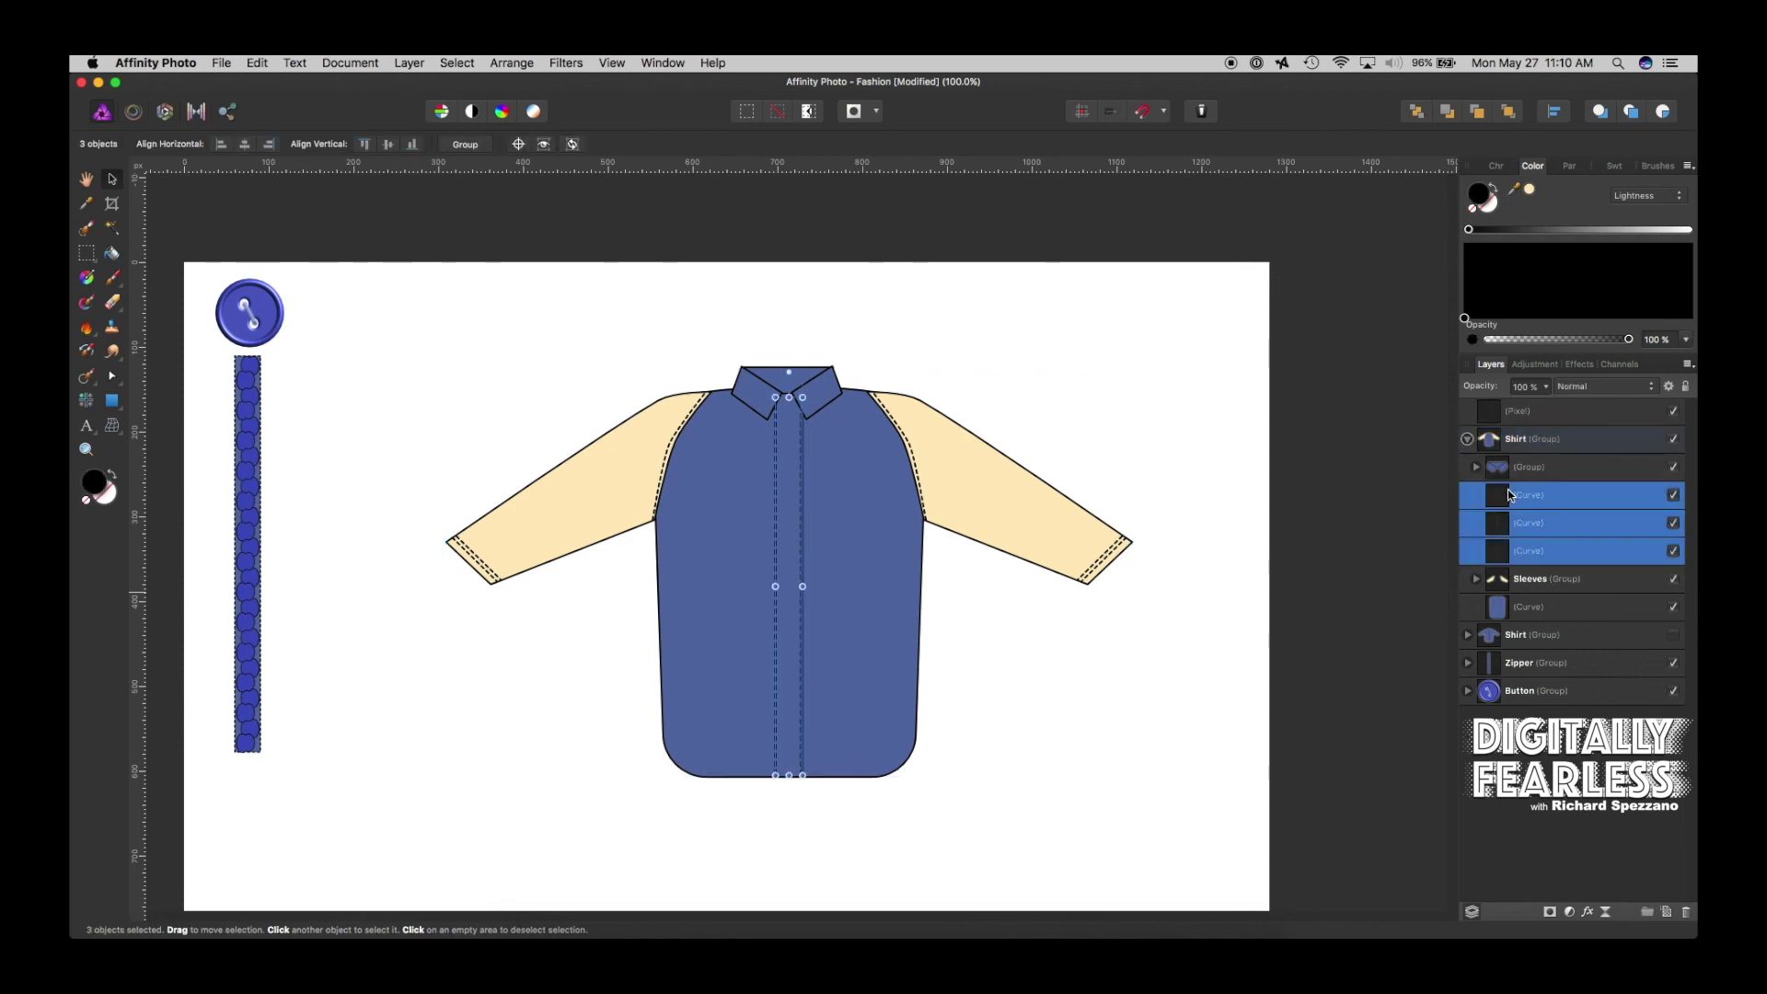
pyautogui.press('Delete')
pyautogui.click(361, 326)
# Place the Zipper group down the shirt's front centre at the top of the layer stack, and shorten it to the hem
pyautogui.moveTo(255, 388); pyautogui.dragTo(806, 438)
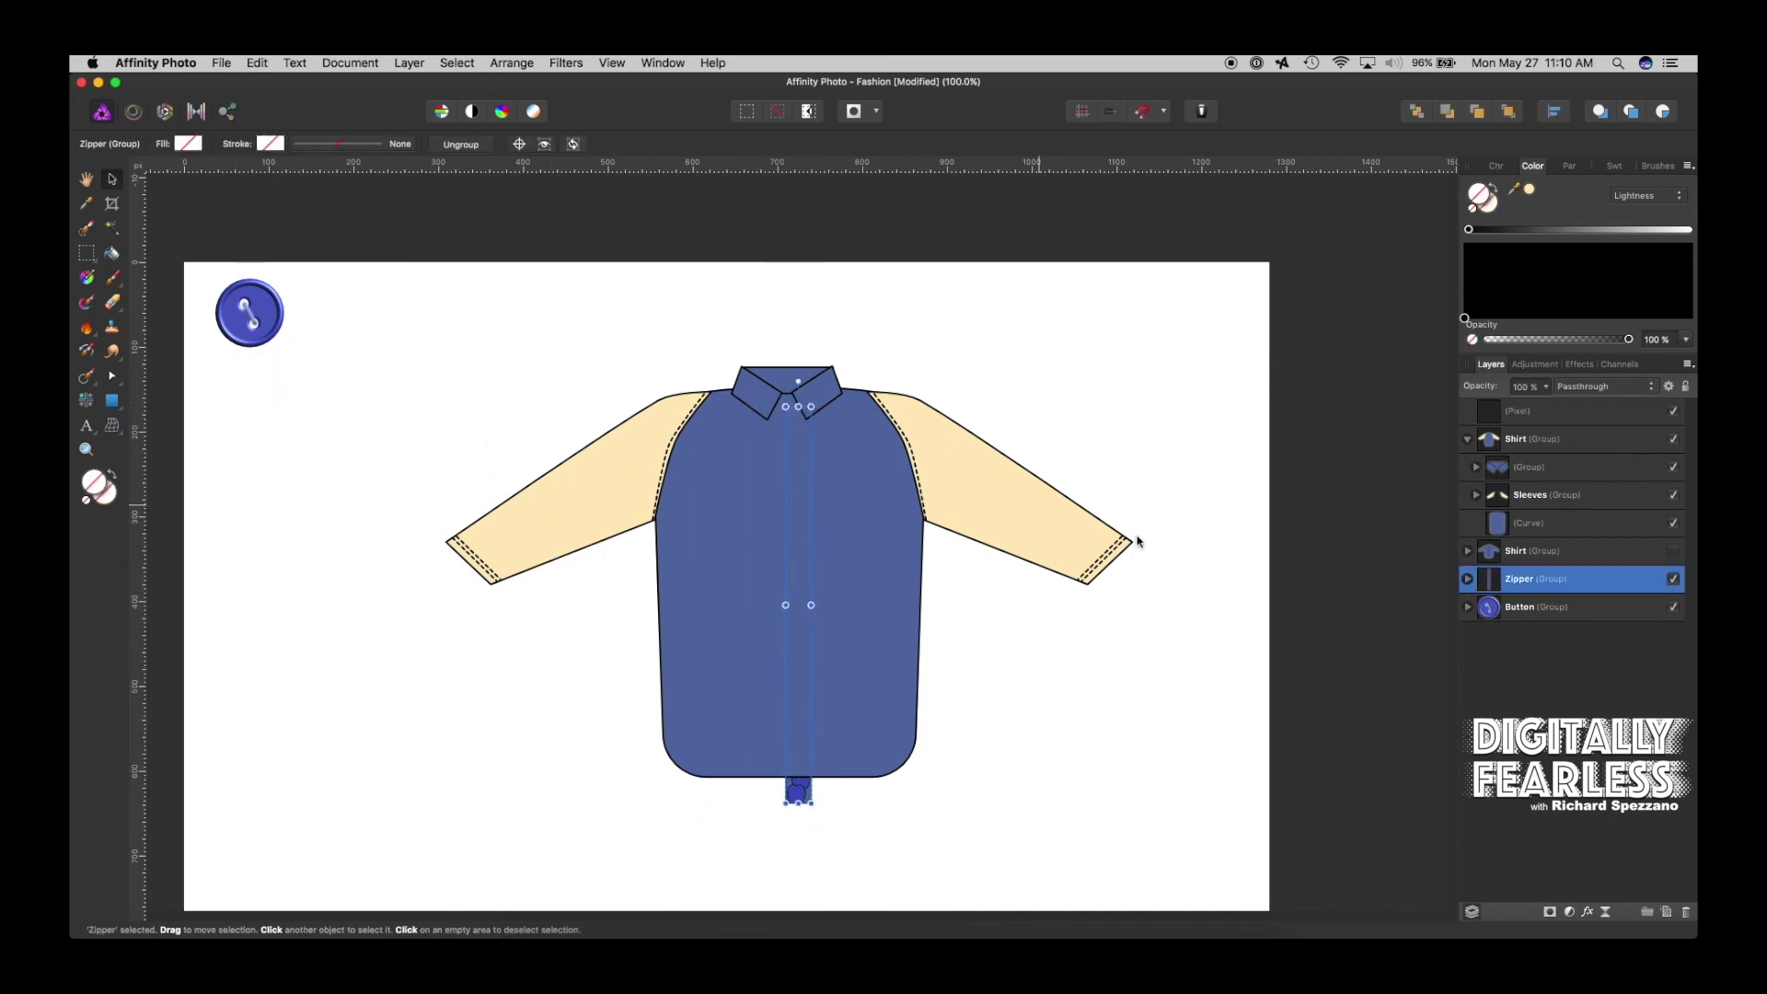
pyautogui.moveTo(1491, 580); pyautogui.dragTo(1471, 408)
pyautogui.moveTo(796, 523)
pyautogui.mouseDown()
pyautogui.moveTo(787, 543)
pyautogui.moveTo(784, 516)
pyautogui.mouseUp()
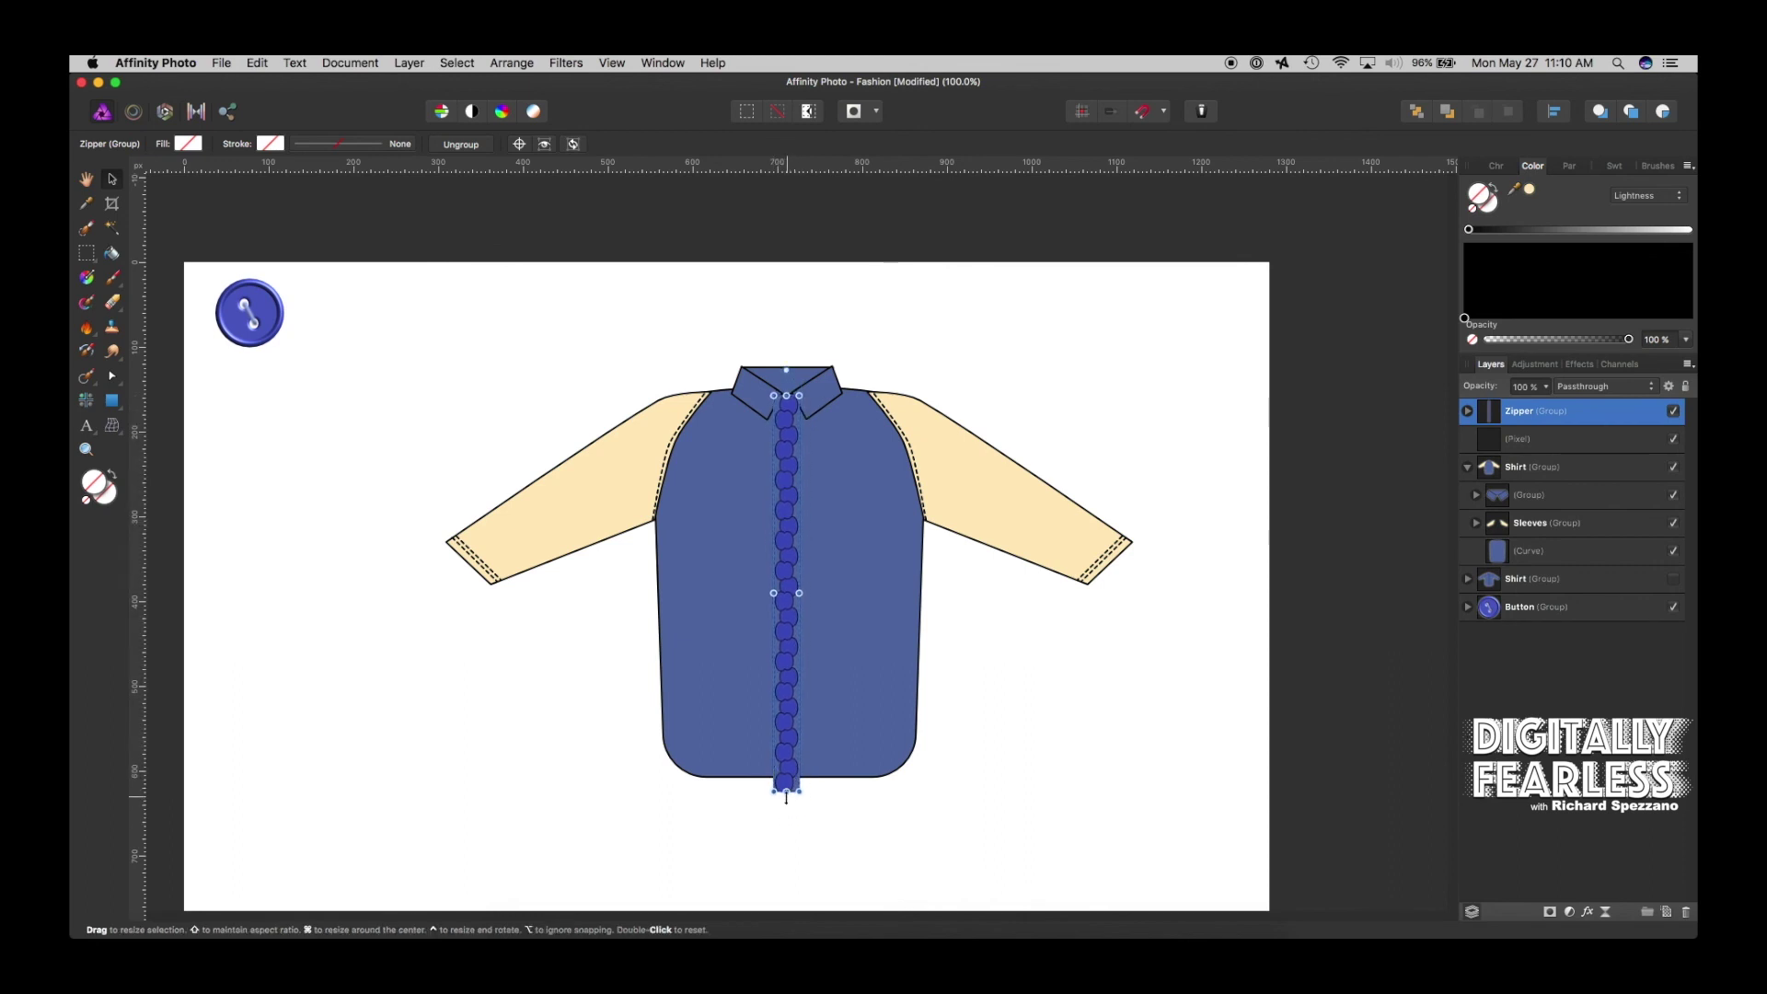
pyautogui.moveTo(800, 793); pyautogui.dragTo(797, 774)
# Move the zipper off the shirt to the blank area beside it, enlarge it, and duplicate it end to end below the original
pyautogui.moveTo(773, 585); pyautogui.dragTo(410, 430)
pyautogui.click(454, 401)
pyautogui.click(415, 402)
pyautogui.moveTo(410, 413); pyautogui.dragTo(407, 797)
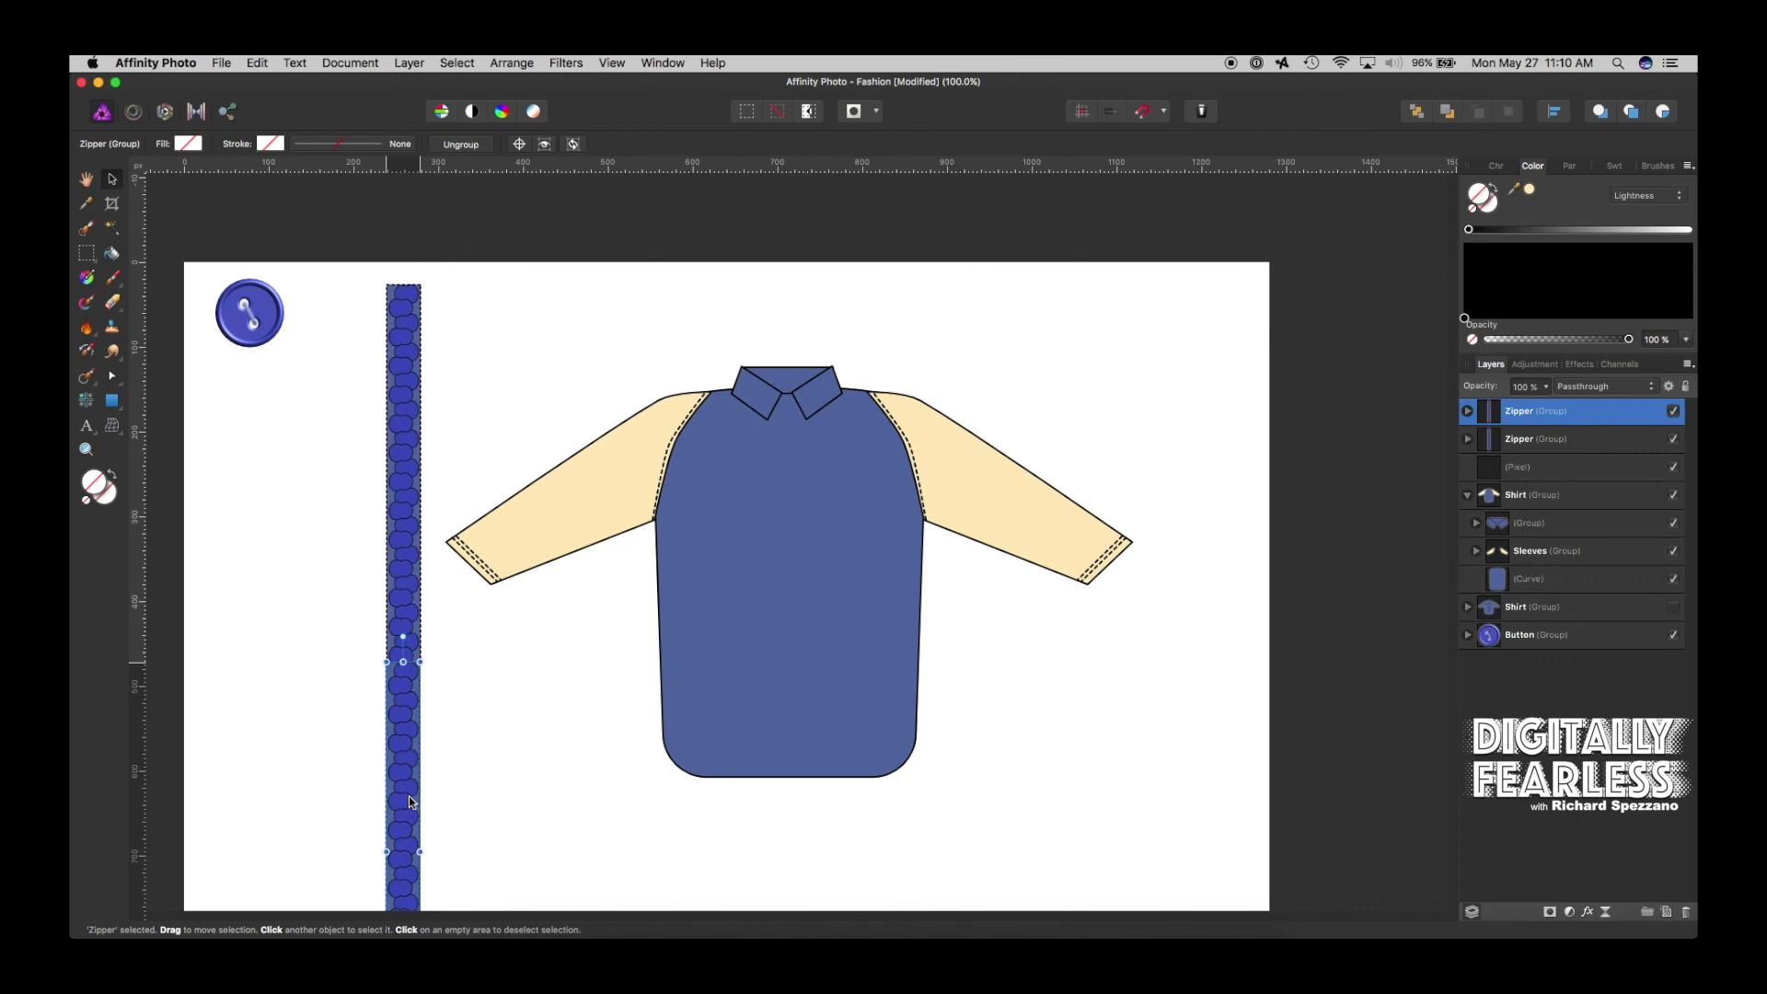
# Group the two stacked zipper pieces and name the new group Zipper
pyautogui.keyDown('shift'); pyautogui.click(405, 508); pyautogui.keyUp('shift')
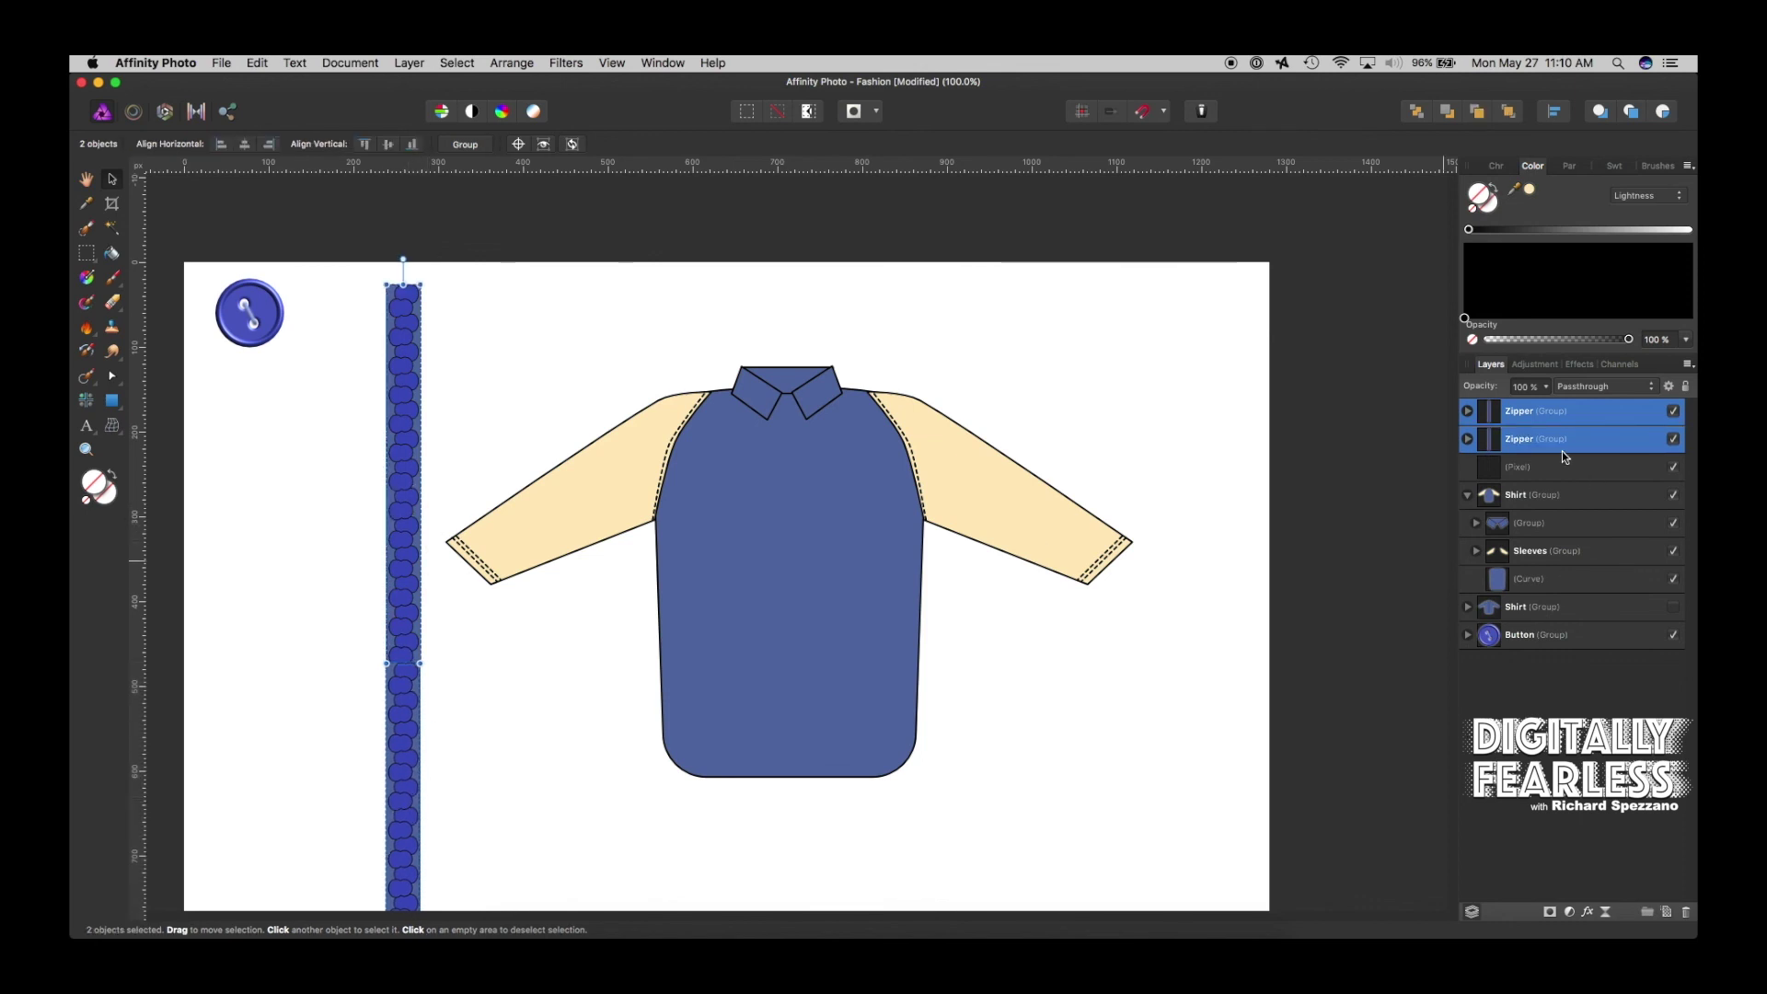
pyautogui.press('super+g')
pyautogui.doubleClick(1516, 414)
pyautogui.write('Zipper')
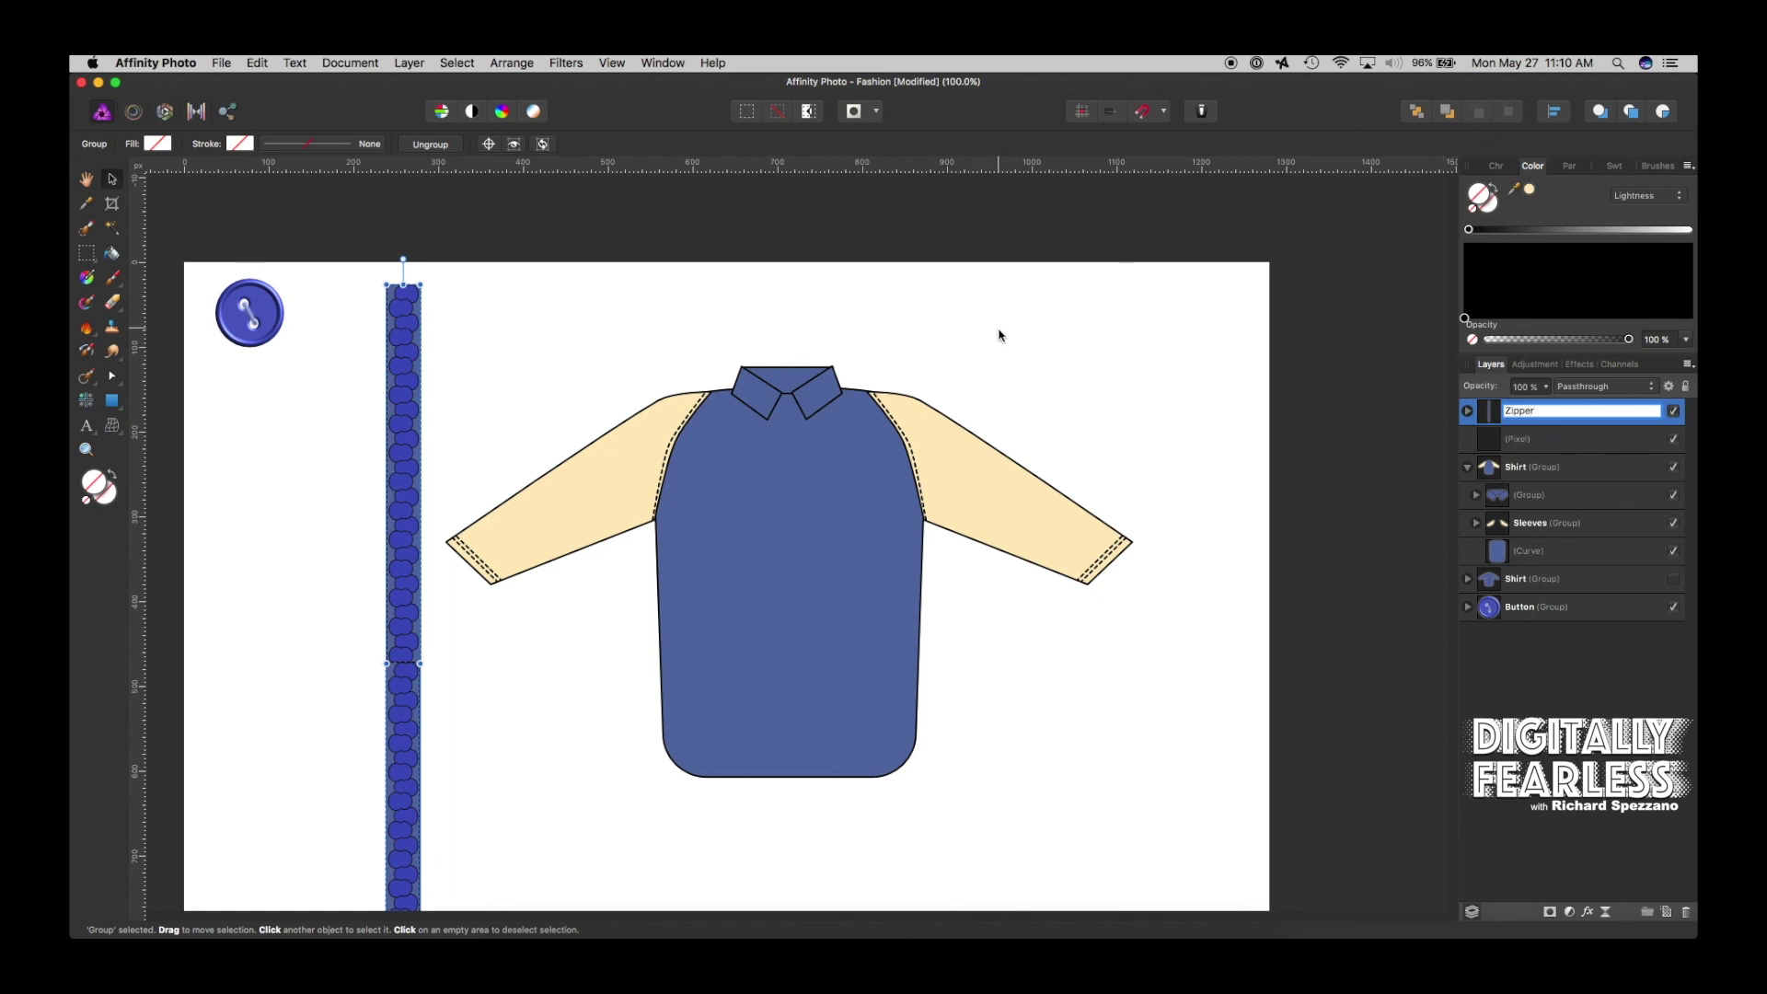
pyautogui.press('Return')
# Scale down the combined Zipper group and place it down the shirt's front centre, from the collar to the hem
pyautogui.moveTo(404, 405); pyautogui.dragTo(838, 434)
pyautogui.moveTo(829, 268); pyautogui.dragTo(779, 725)
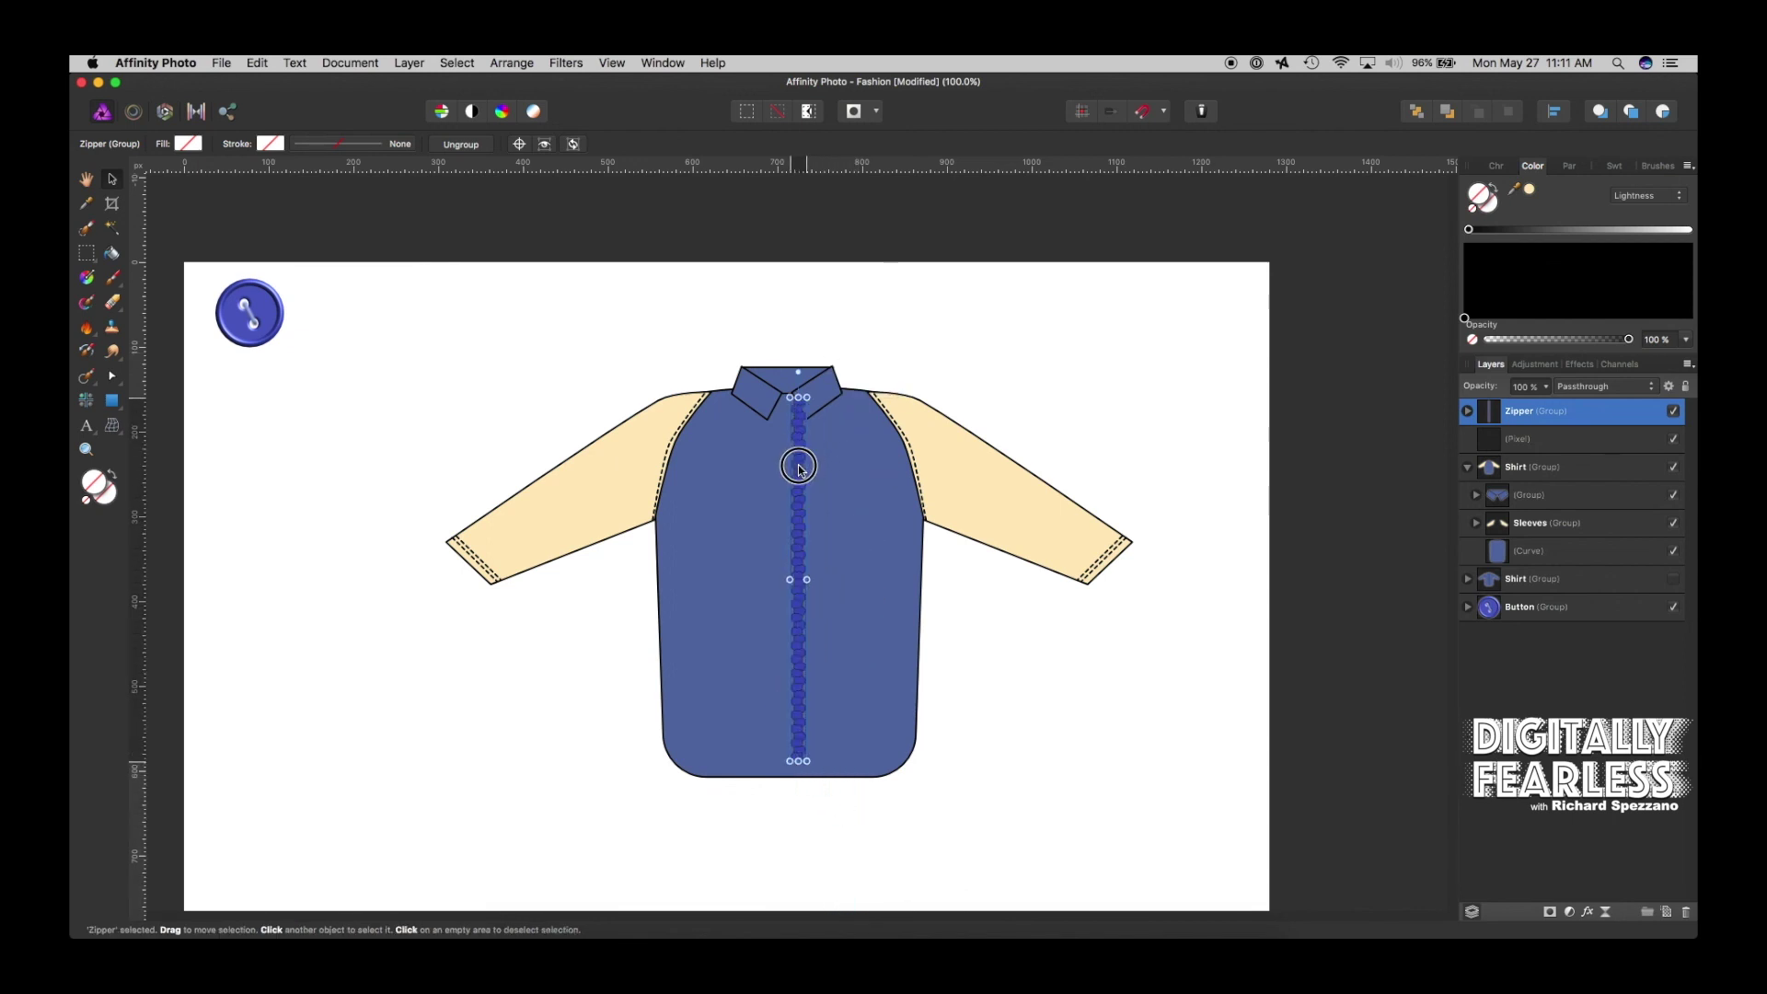
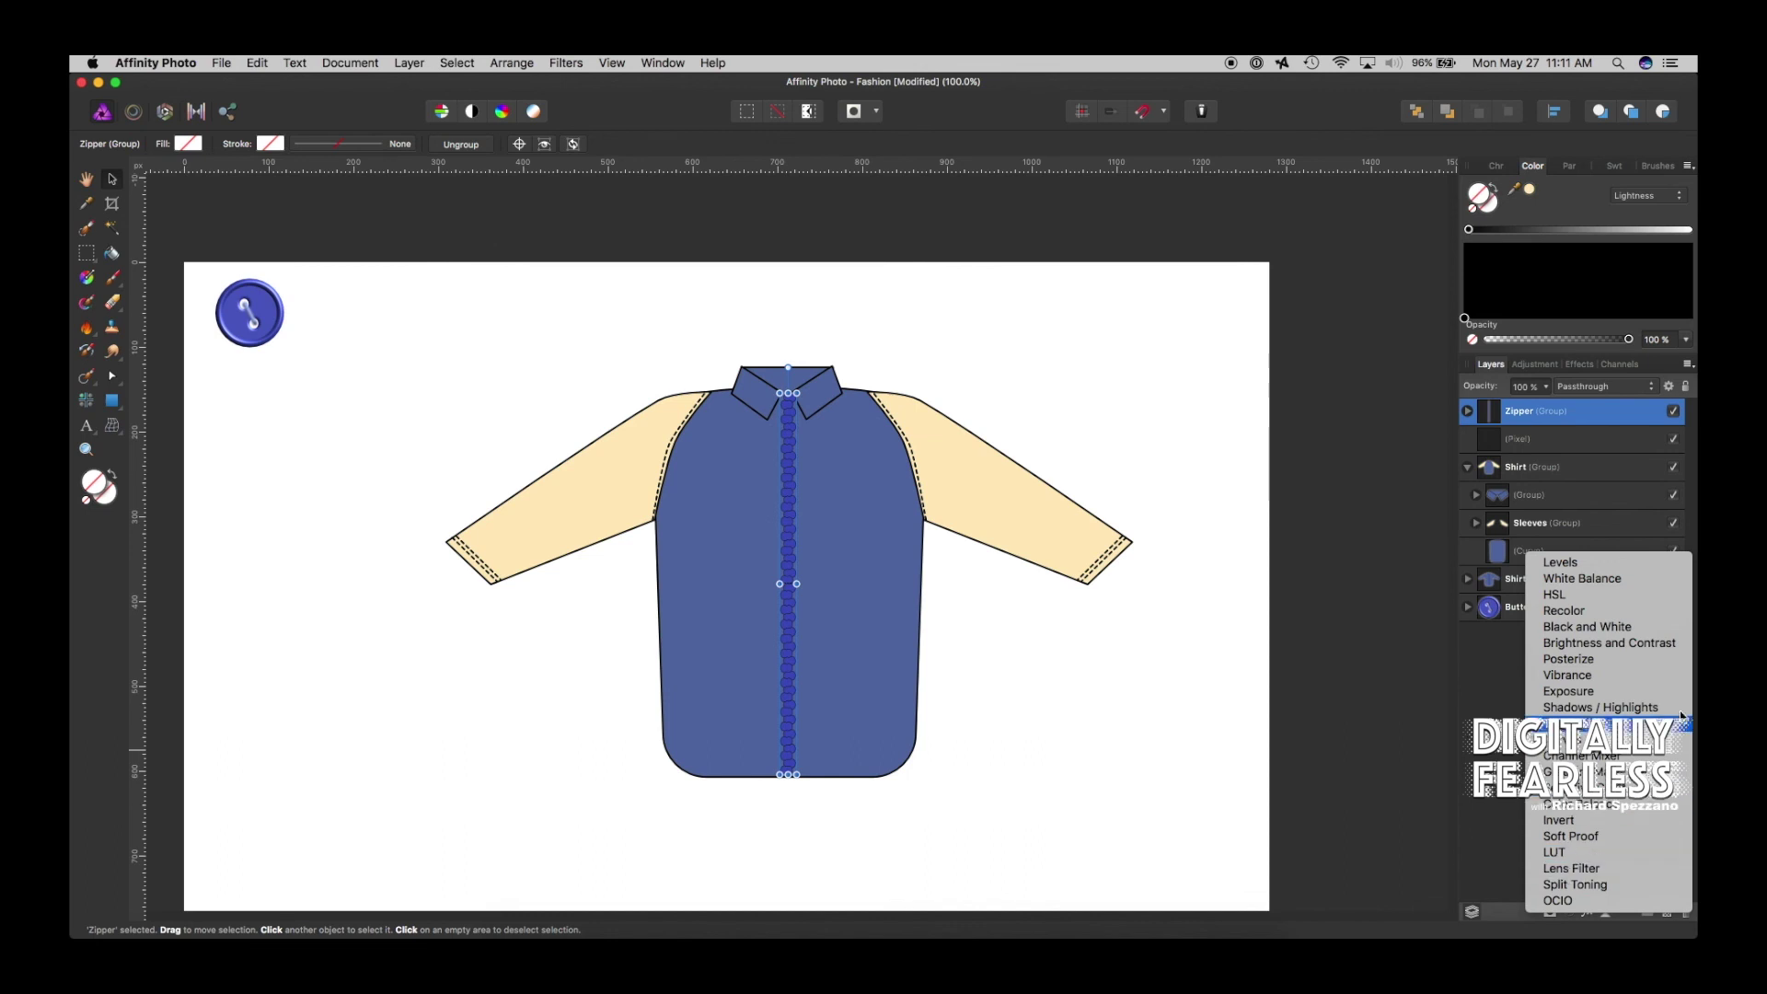
# Add an HSL adjustment inside the Zipper group and shift the zipper's hue to gold, with saturation -7% and luminosity 3%
pyautogui.click(1555, 595)
pyautogui.moveTo(1250, 788); pyautogui.dragTo(1200, 791)
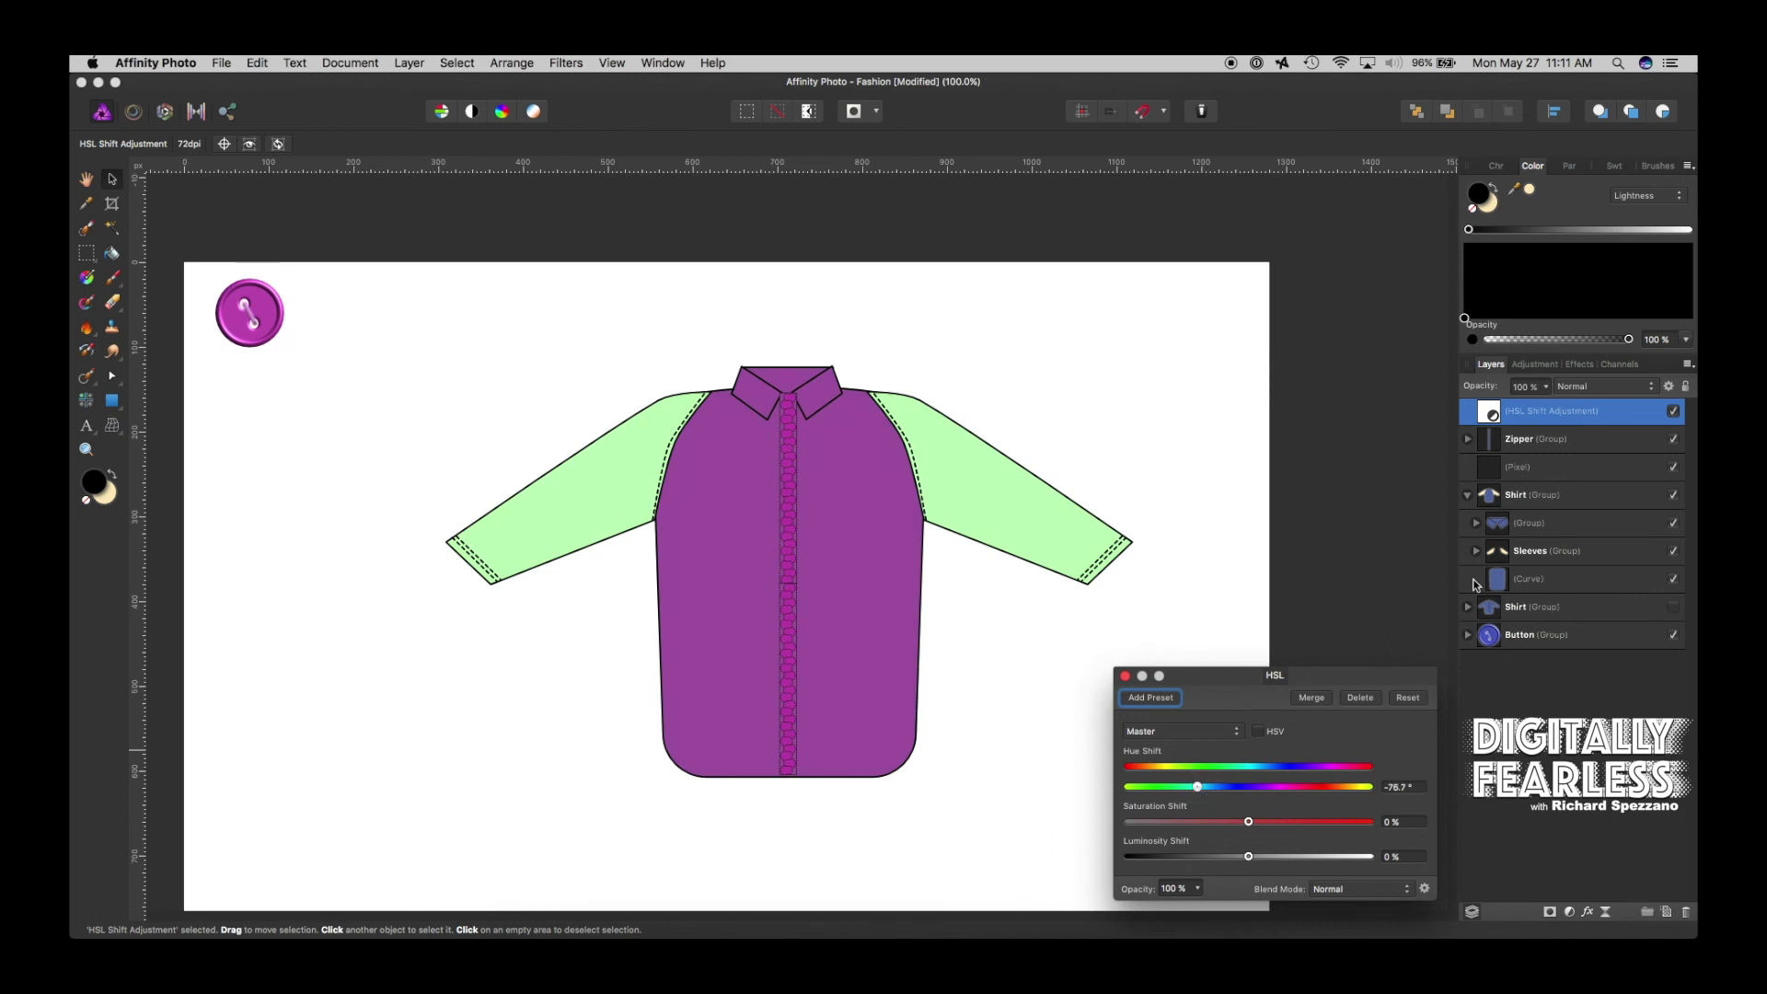
pyautogui.moveTo(1496, 416); pyautogui.dragTo(1511, 460)
pyautogui.moveTo(1196, 788); pyautogui.dragTo(1252, 858)
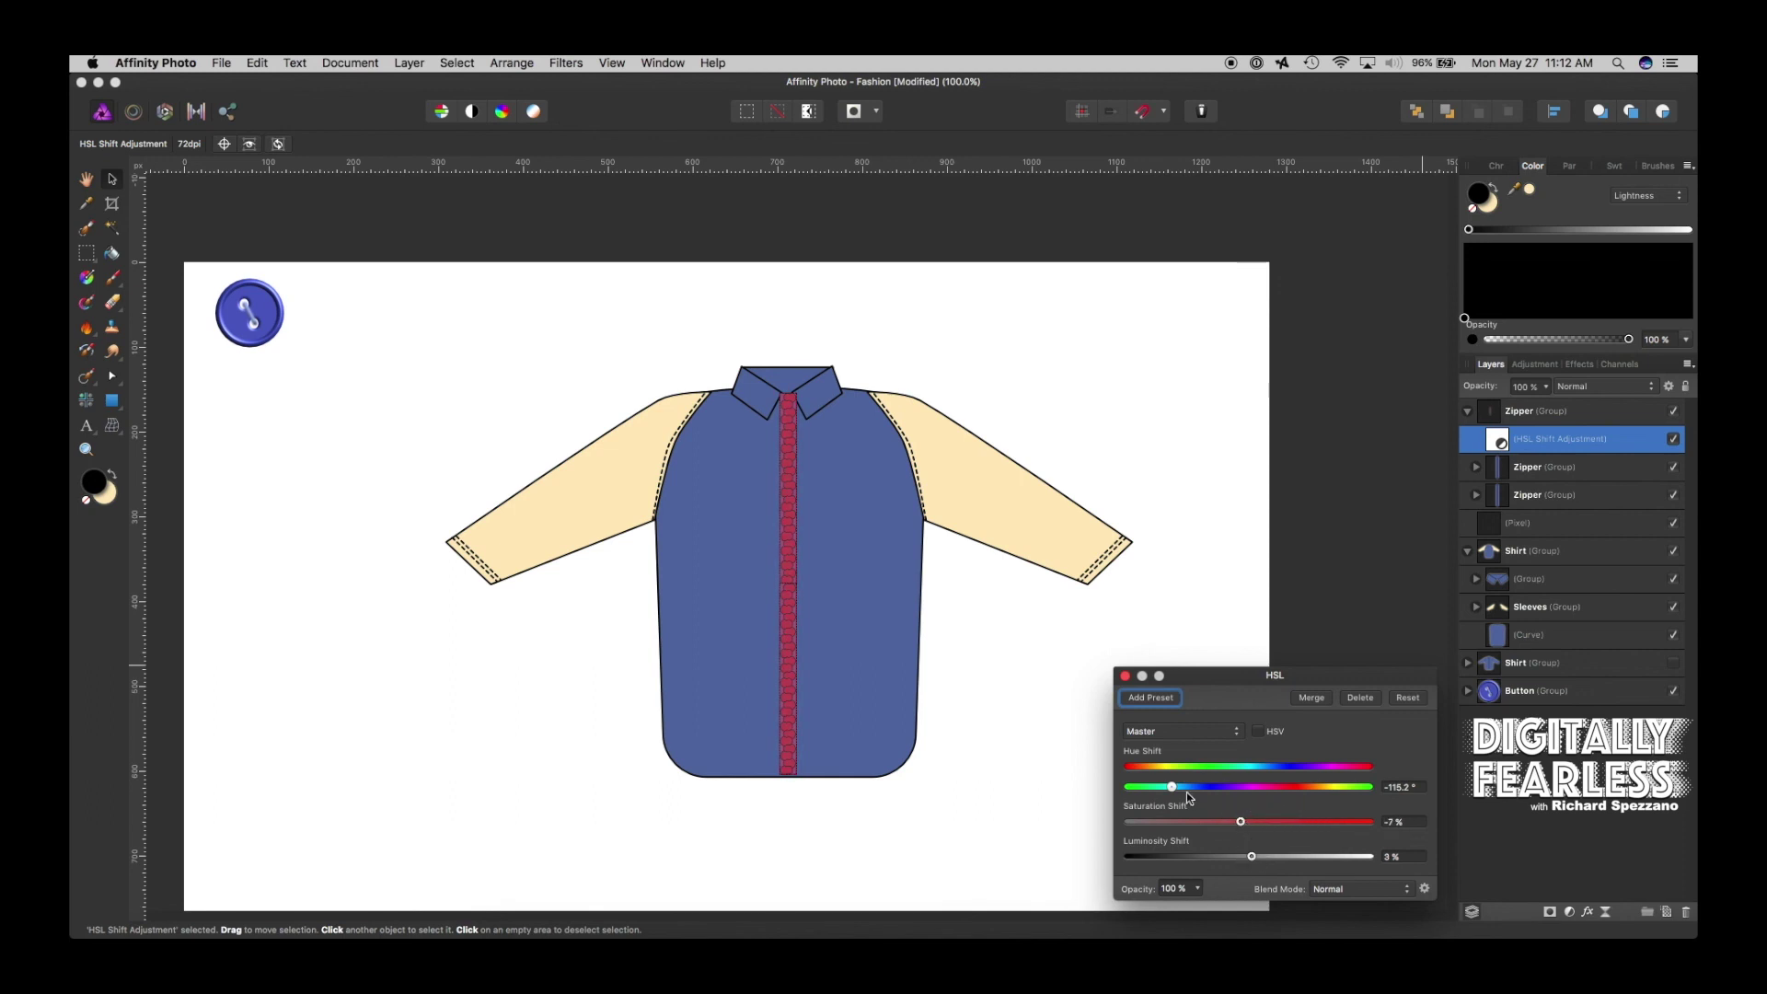
pyautogui.moveTo(1174, 786); pyautogui.dragTo(1203, 788)
pyautogui.press('Escape')
# Narrow the whole Zipper group to about half its width and recentre it on the shirt front
pyautogui.click(1518, 412)
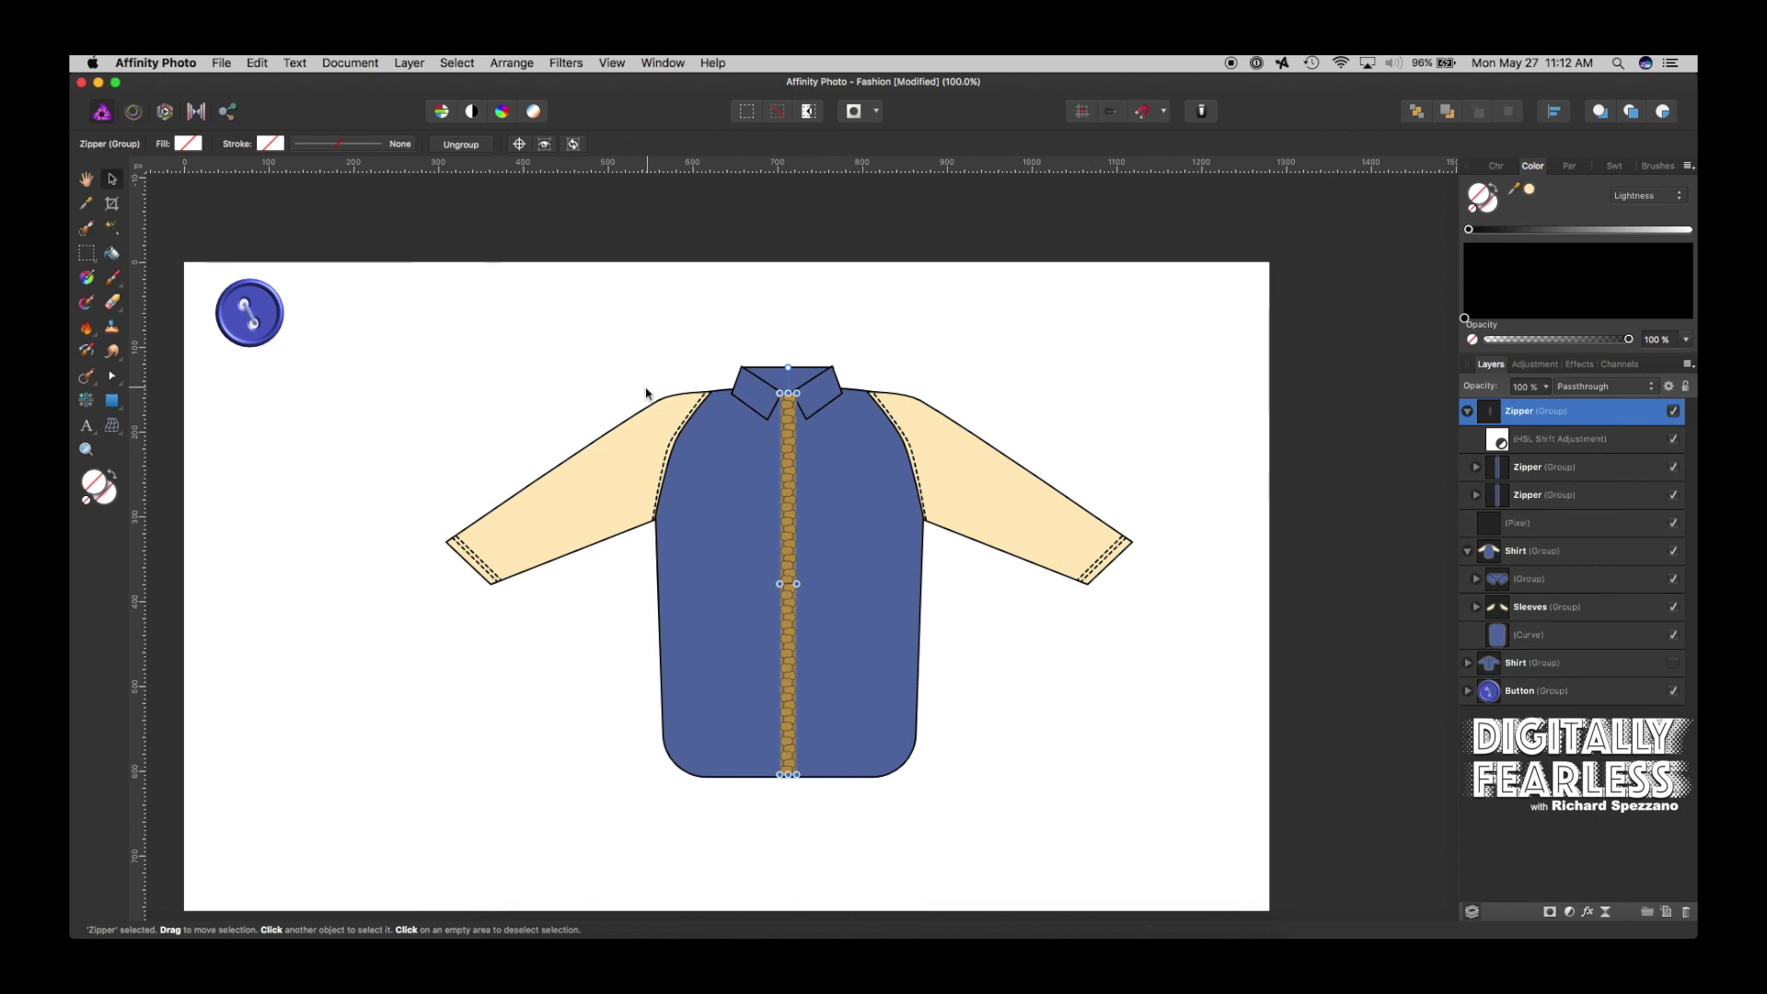
pyautogui.moveTo(789, 583); pyautogui.dragTo(788, 581)
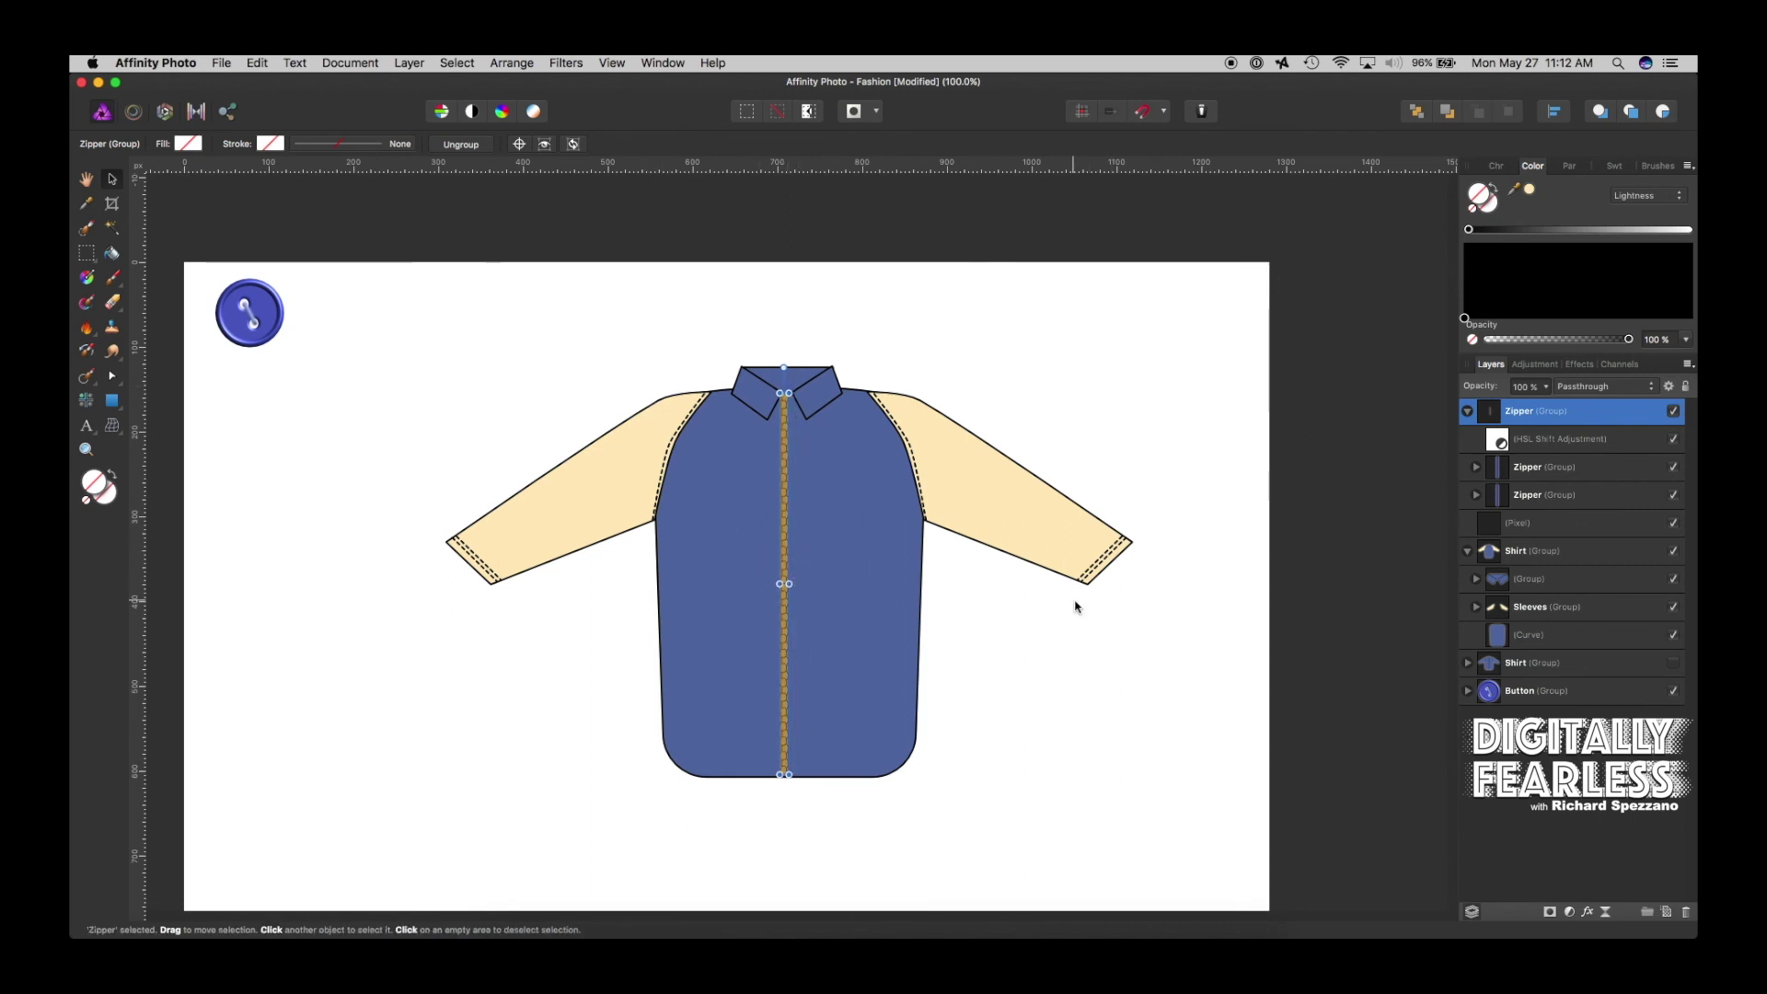
pyautogui.click(1065, 603)
pyautogui.click(785, 496)
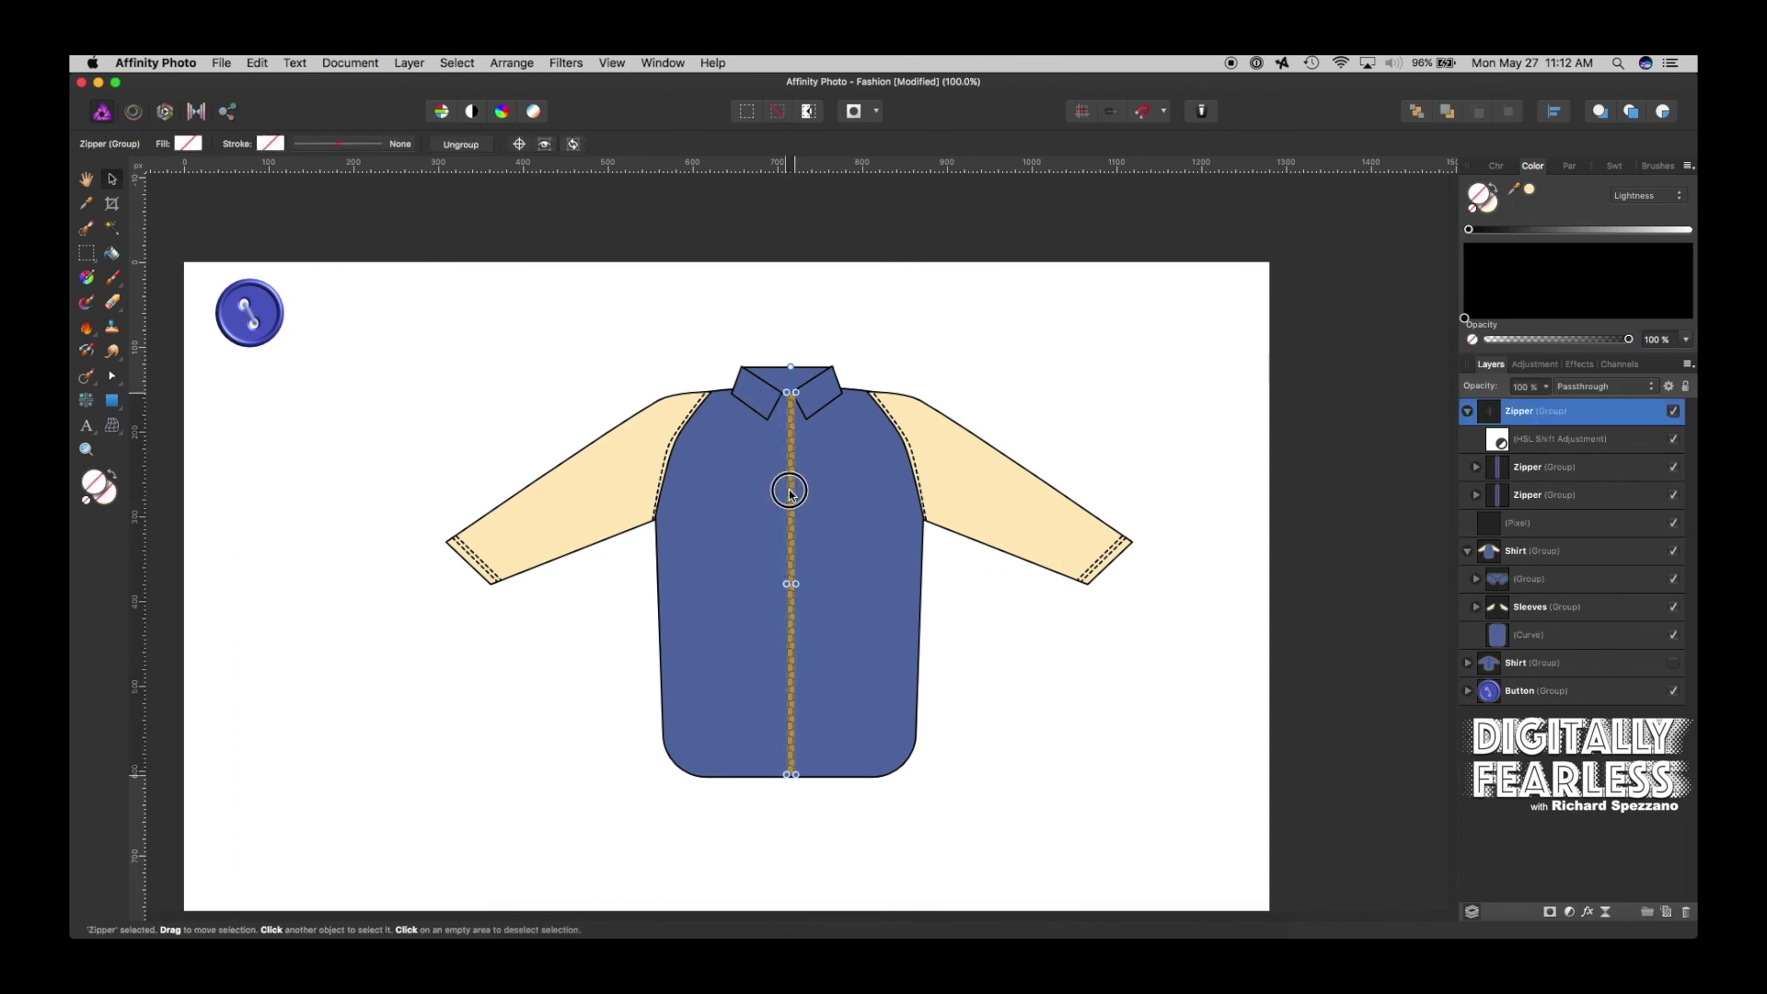
pyautogui.click(1030, 573)
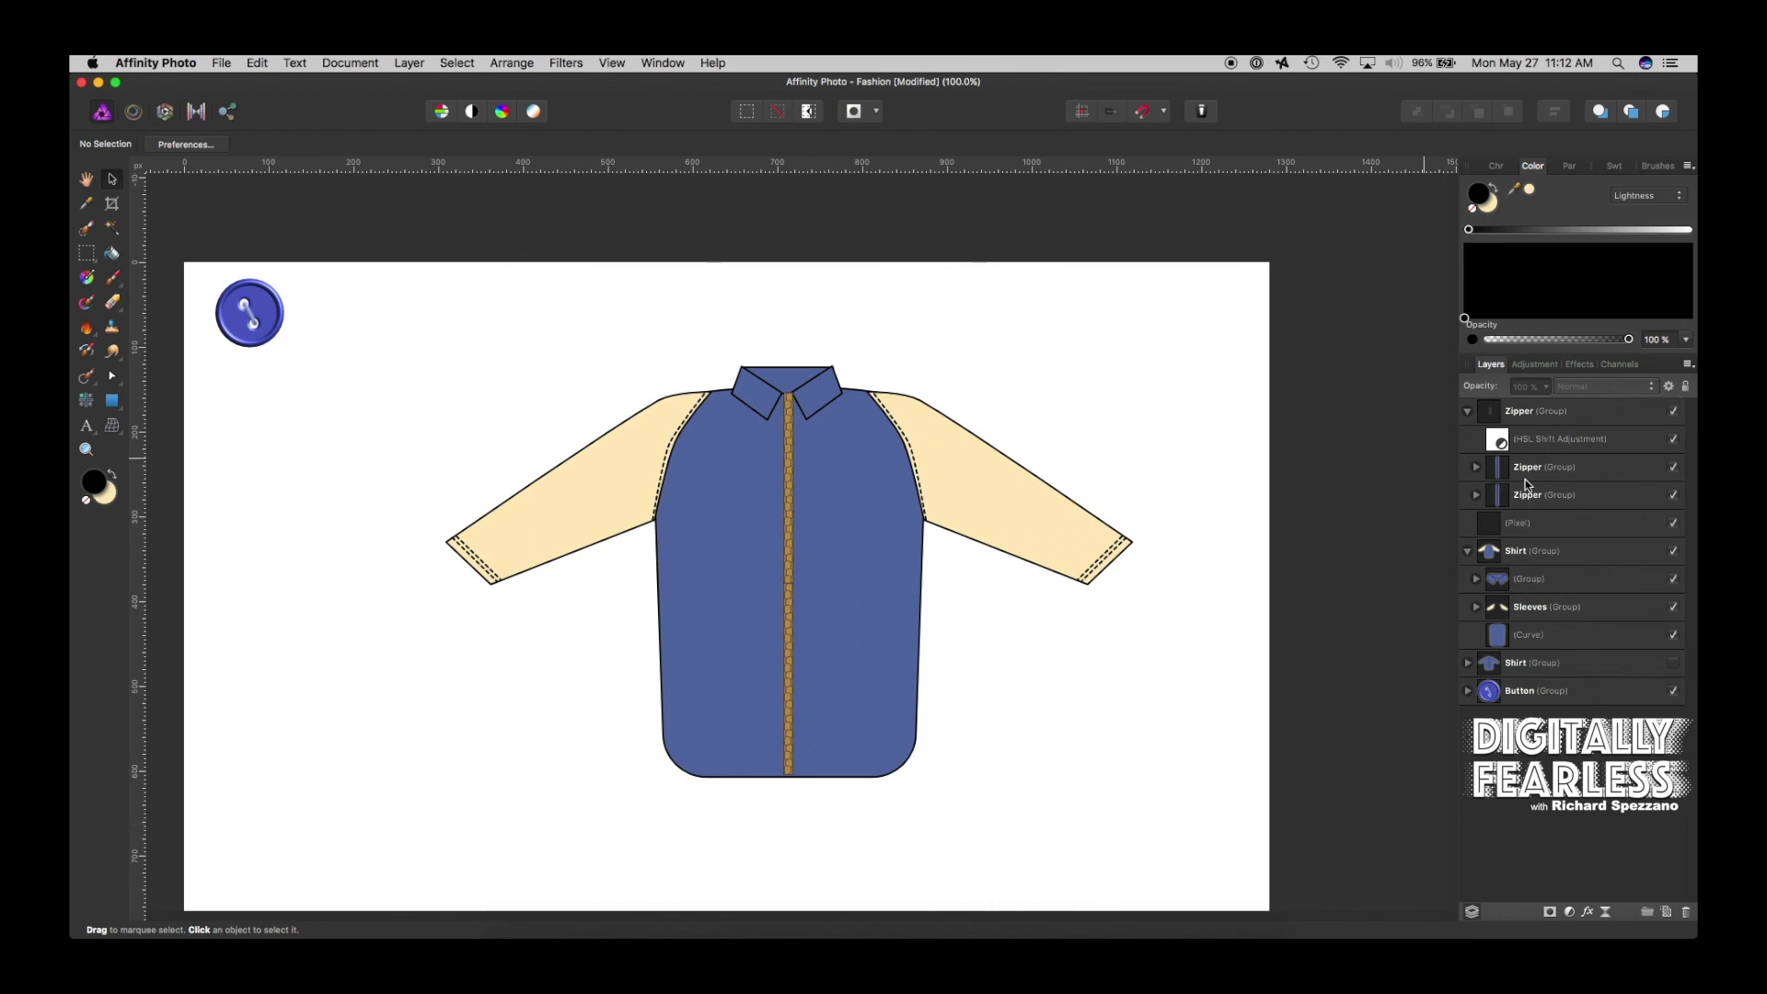
pyautogui.click(1476, 468)
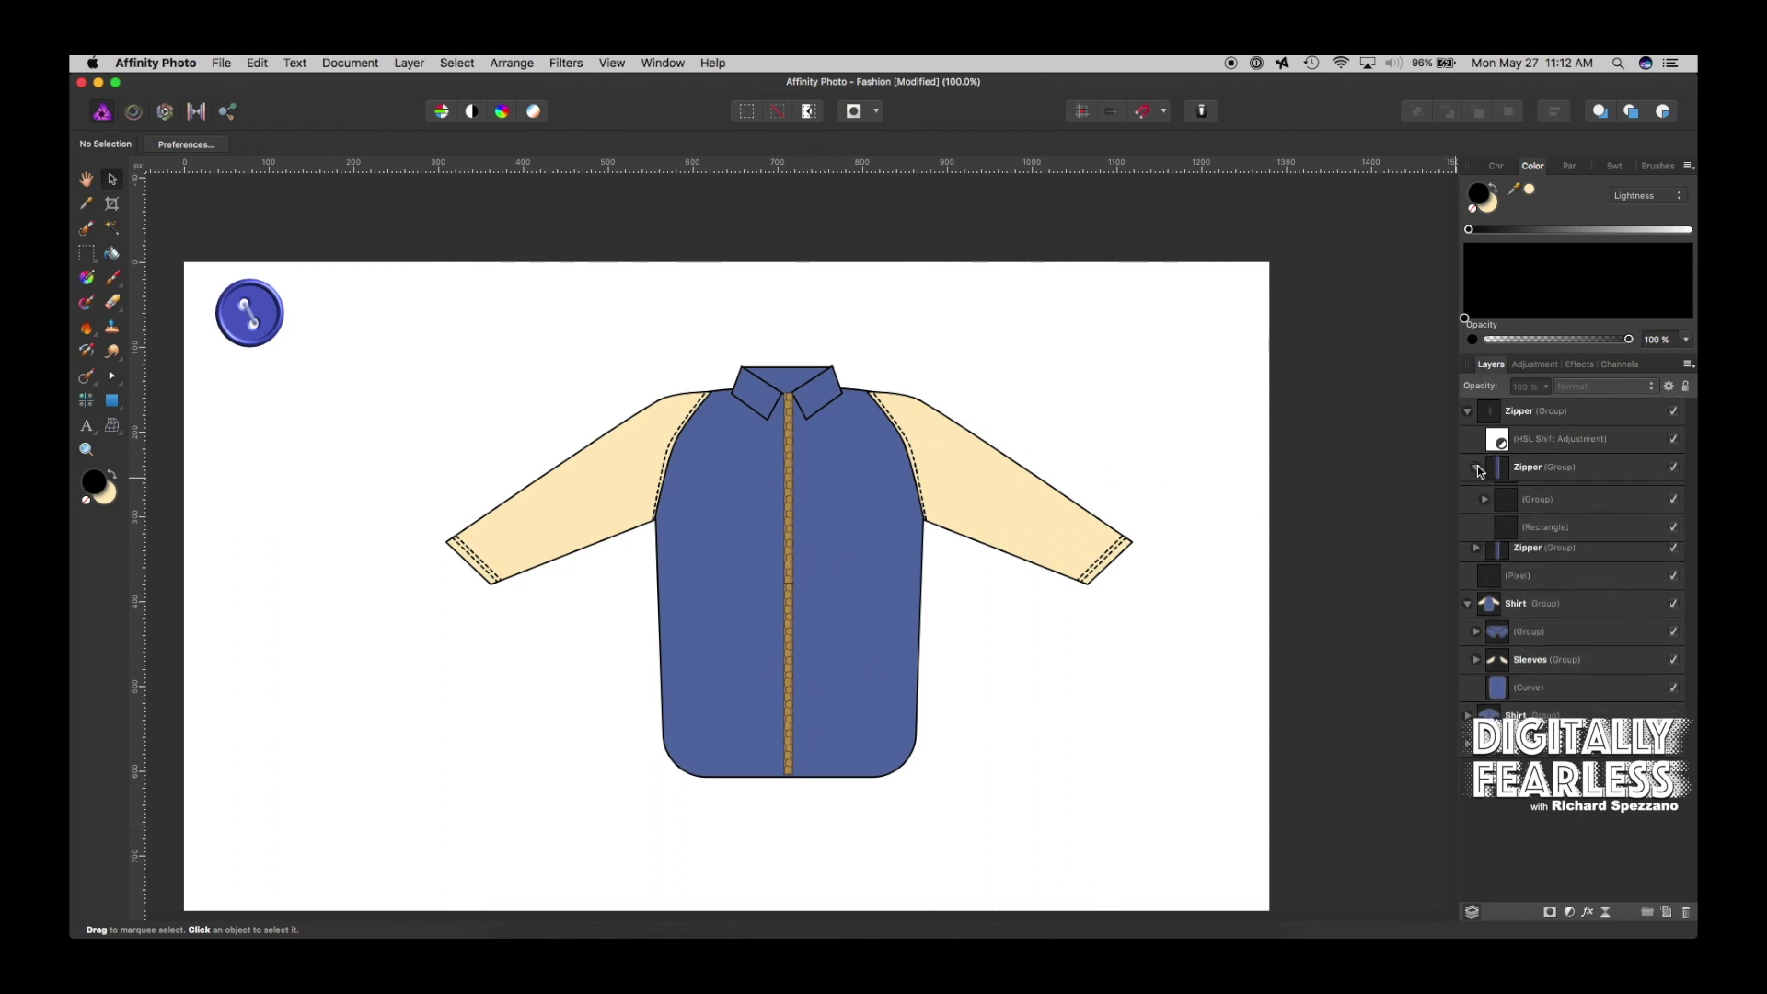
pyautogui.click(1476, 466)
pyautogui.click(414, 305)
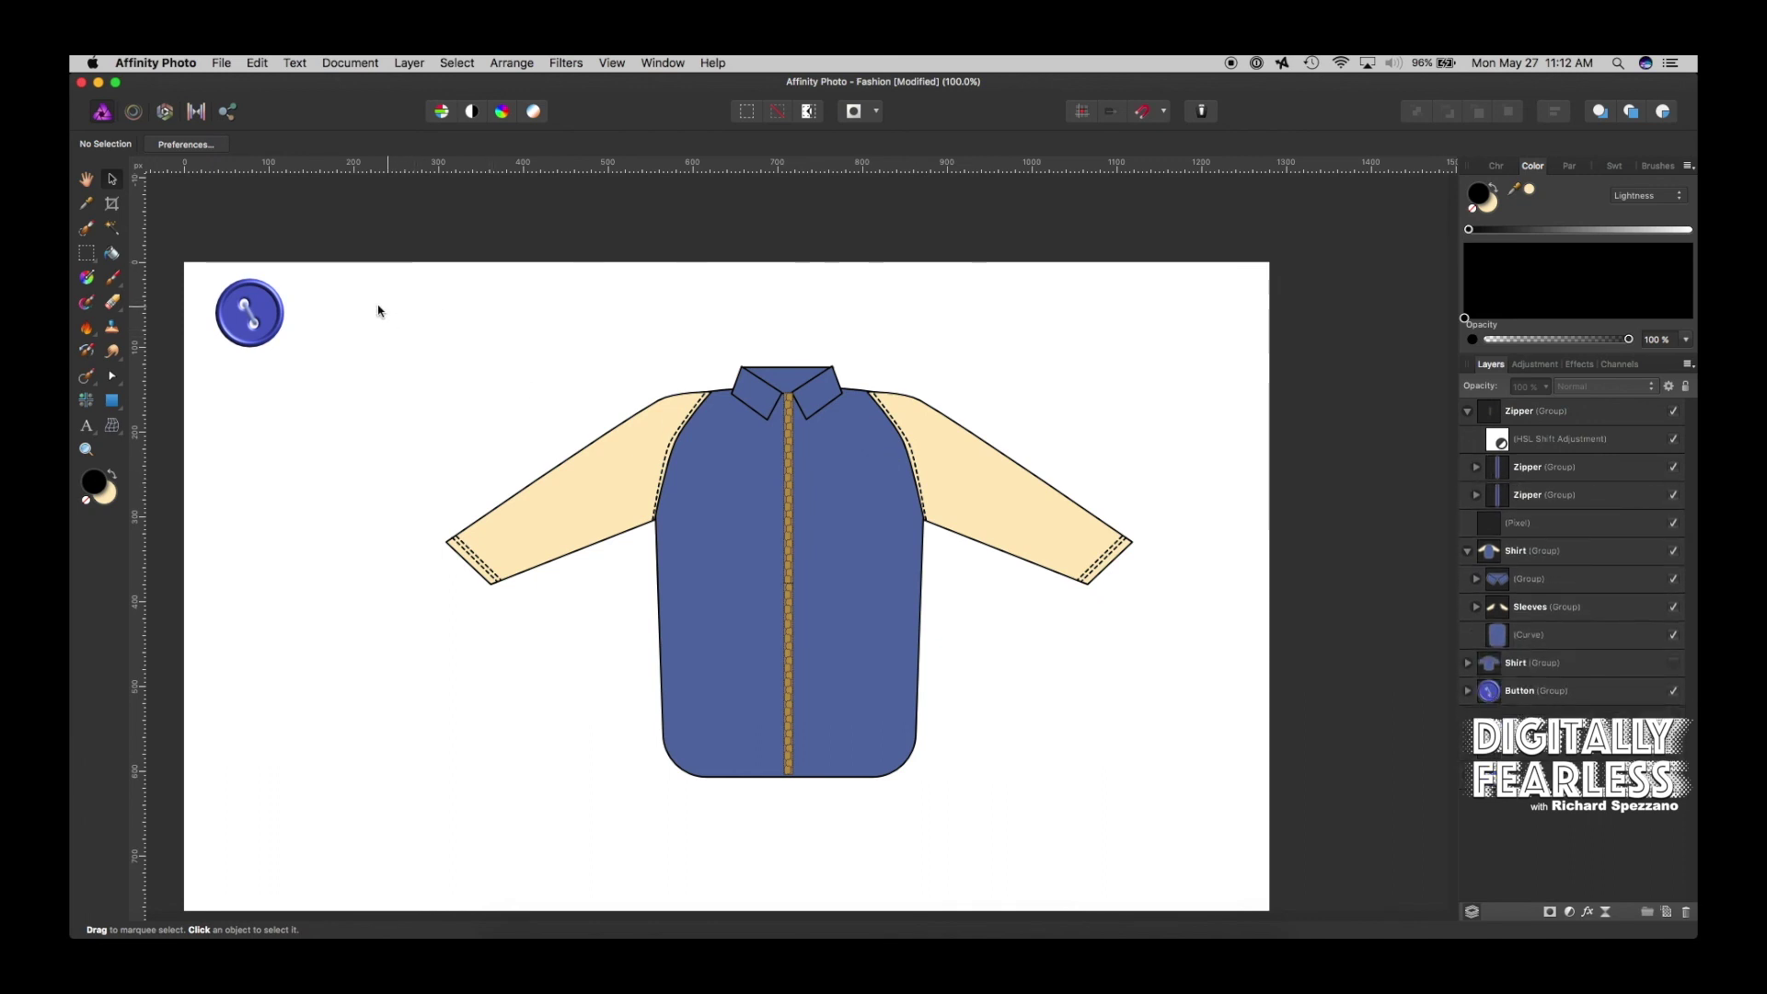